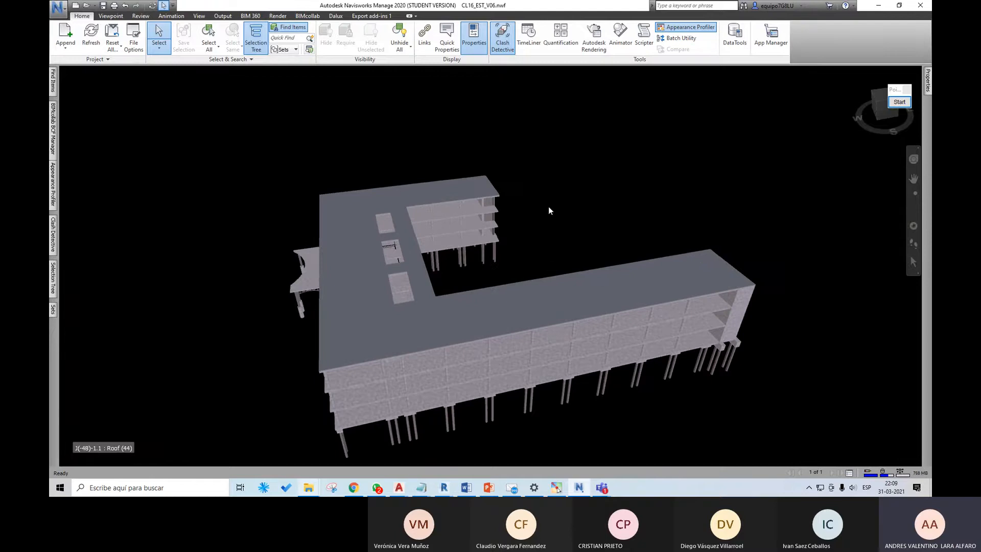
# Step: Change the building model's render mode to a plain shaded display without material textures
pyautogui.moveTo(538, 357); pyautogui.dragTo(559, 307, button='middle')
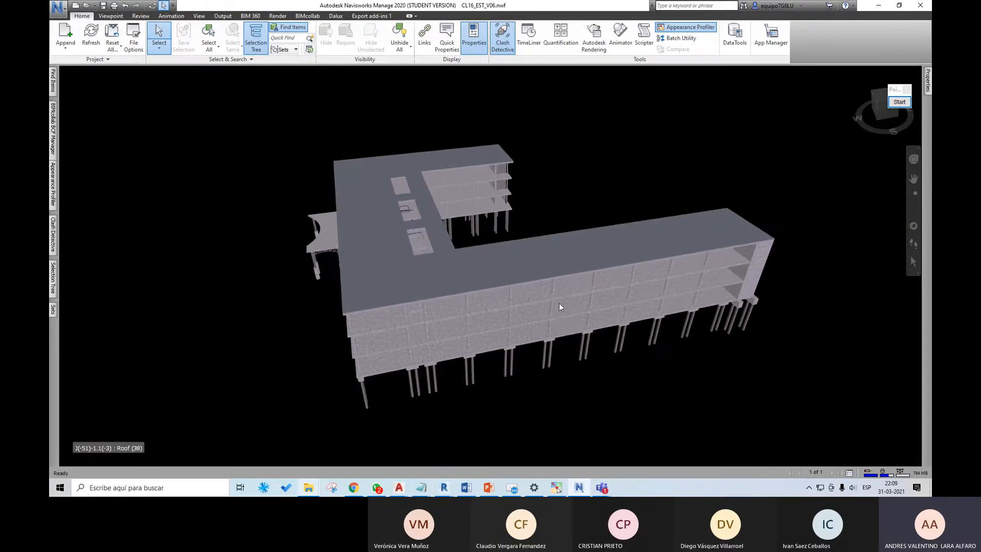
pyautogui.keyDown('shift'); pyautogui.moveTo(466, 310); pyautogui.dragTo(526, 128, button='middle'); pyautogui.keyUp('shift')
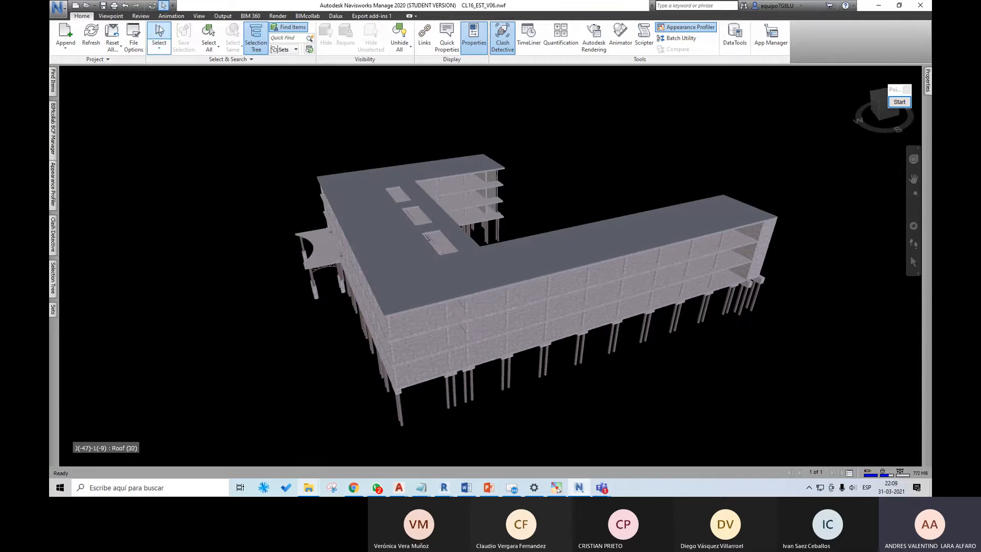
pyautogui.click(197, 17)
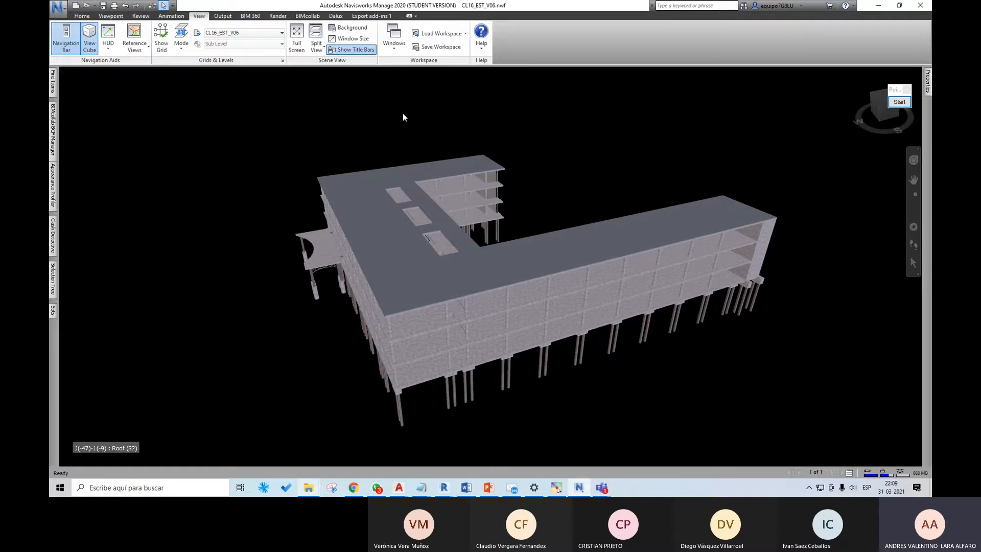
pyautogui.click(125, 17)
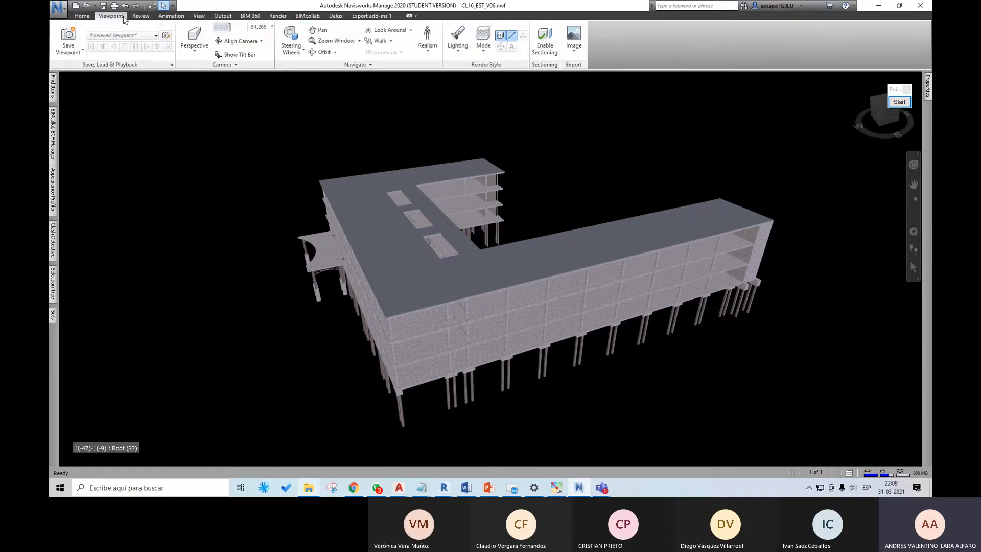
pyautogui.click(485, 51)
pyautogui.click(491, 93)
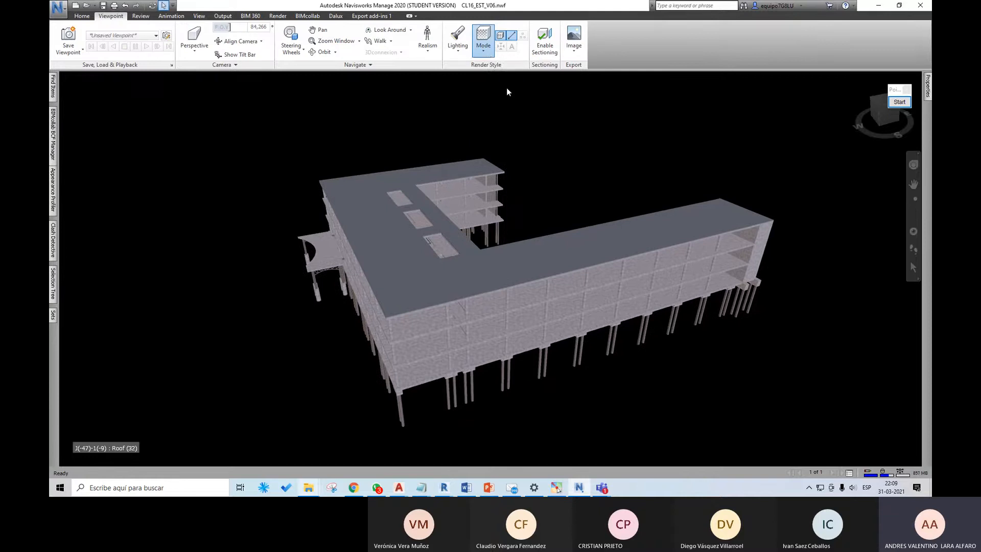
pyautogui.scroll(1, 505, 349)
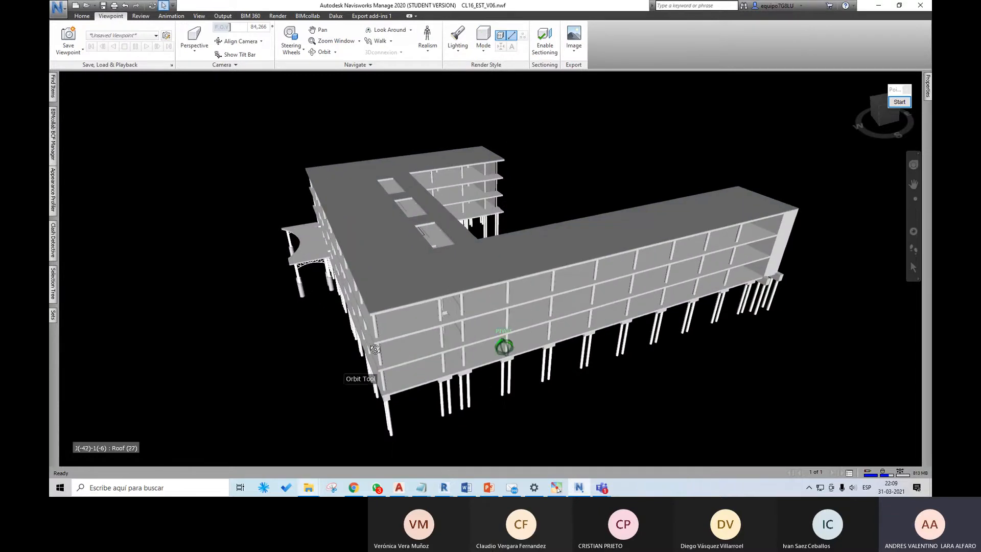
# Step: Examine the structural model from its other sides, including the facade with the curved entrance canopy
pyautogui.keyDown('shift'); pyautogui.moveTo(362, 350); pyautogui.dragTo(416, 333, button='middle'); pyautogui.keyUp('shift')
pyautogui.moveTo(304, 334); pyautogui.dragTo(414, 293, button='middle')
pyautogui.scroll(1, 415, 293)
pyautogui.scroll(-1, 415, 293)
pyautogui.keyDown('shift'); pyautogui.moveTo(324, 297); pyautogui.dragTo(521, 321, button='middle'); pyautogui.keyUp('shift')
pyautogui.moveTo(409, 310); pyautogui.dragTo(613, 325, button='middle')
pyautogui.keyDown('shift'); pyautogui.moveTo(375, 309); pyautogui.dragTo(477, 356, button='middle'); pyautogui.keyUp('shift')
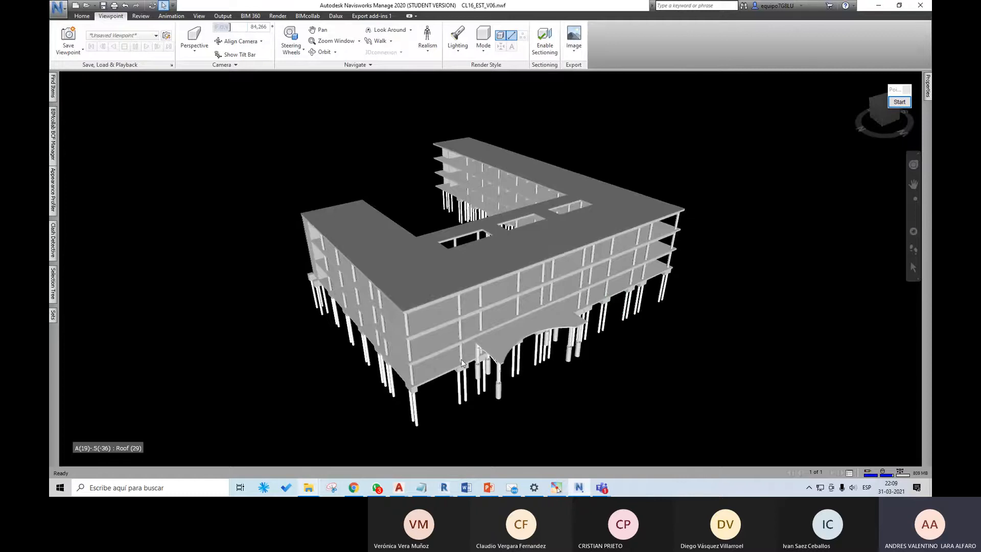
pyautogui.scroll(1, 462, 363)
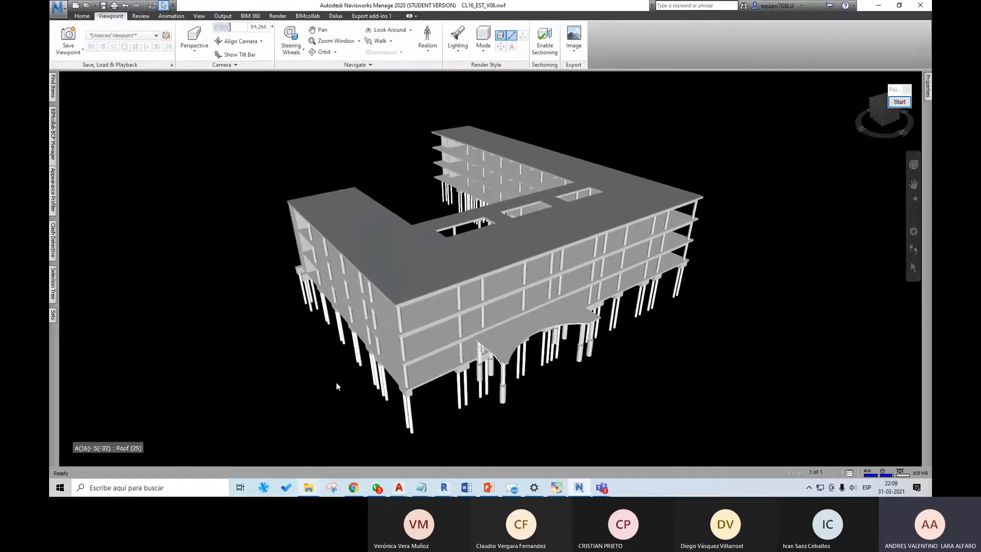
# Step: Keep the search sets list pinned open and check pillar and slab sets of zones Z01 and Z02 in the model
pyautogui.click(52, 315)
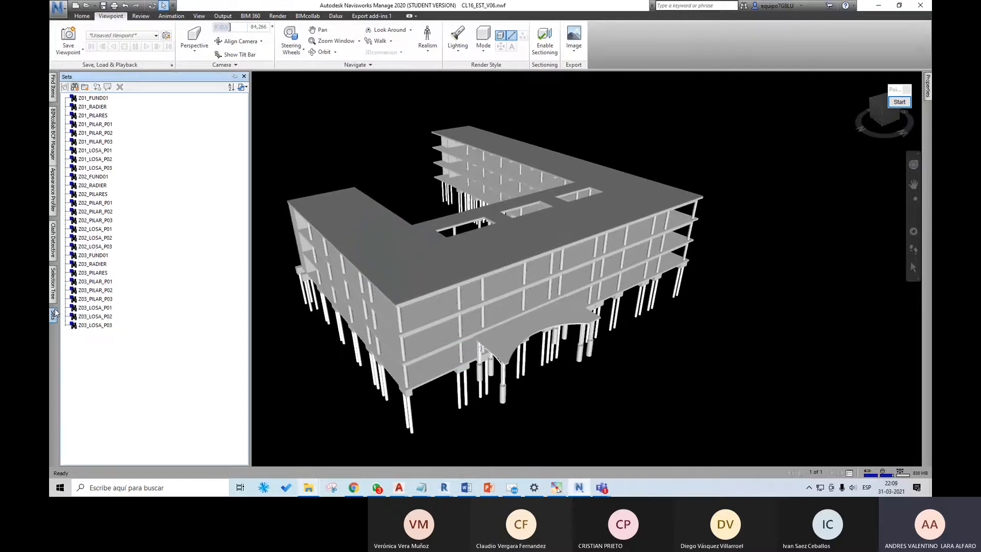
pyautogui.click(234, 77)
pyautogui.click(102, 212)
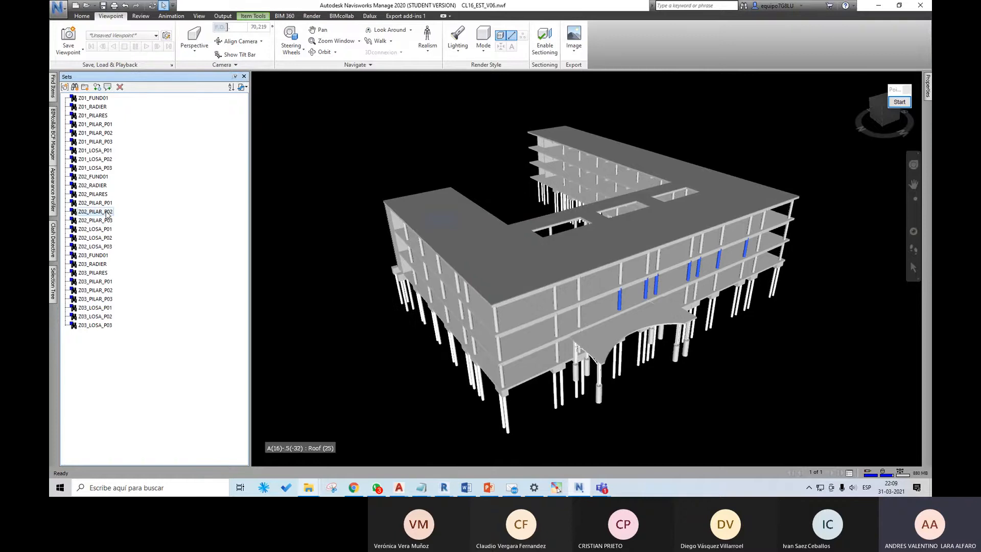
pyautogui.click(98, 248)
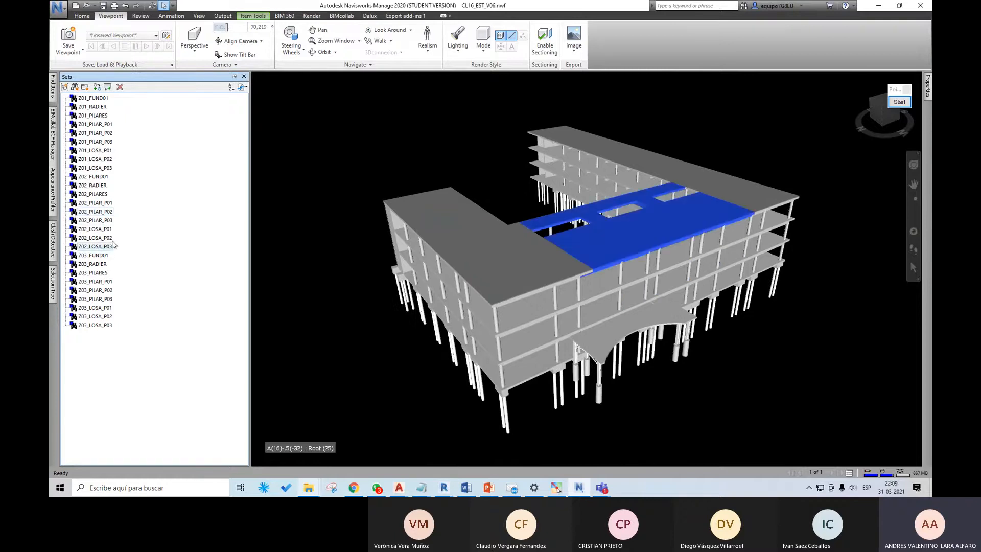
pyautogui.click(106, 133)
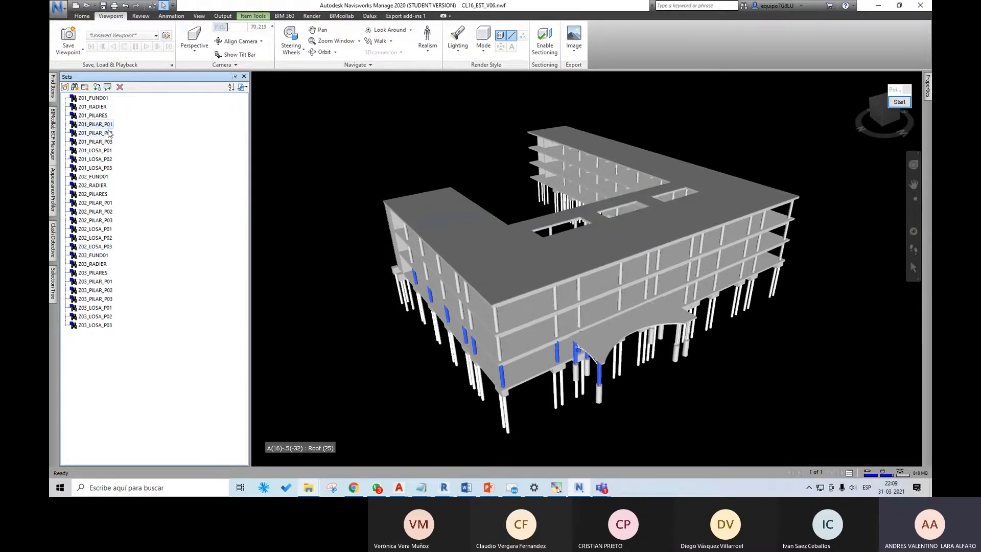
pyautogui.click(108, 143)
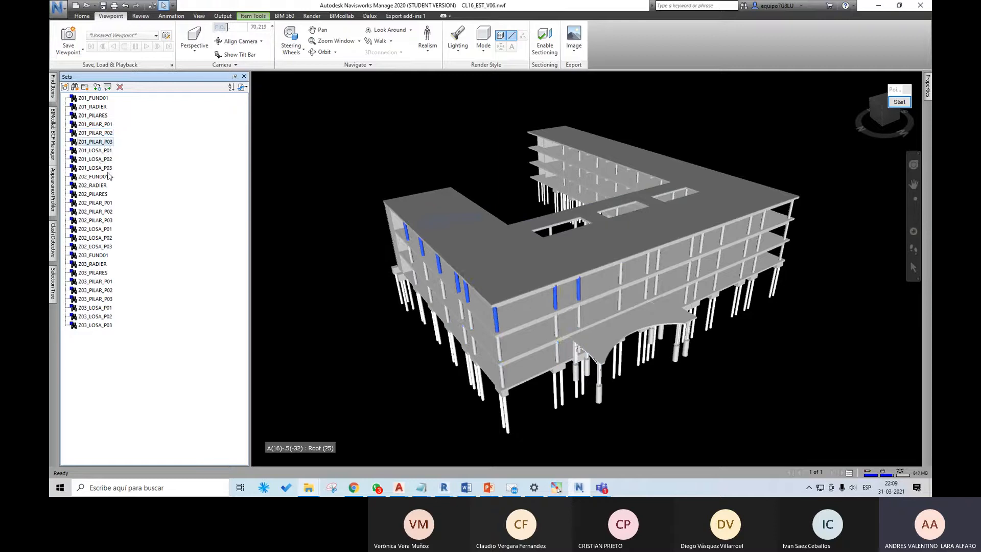
# Step: Open the CL16_Gant_Excel workbook from the CLASE 16 folder and bring it up in Excel
pyautogui.click(310, 491)
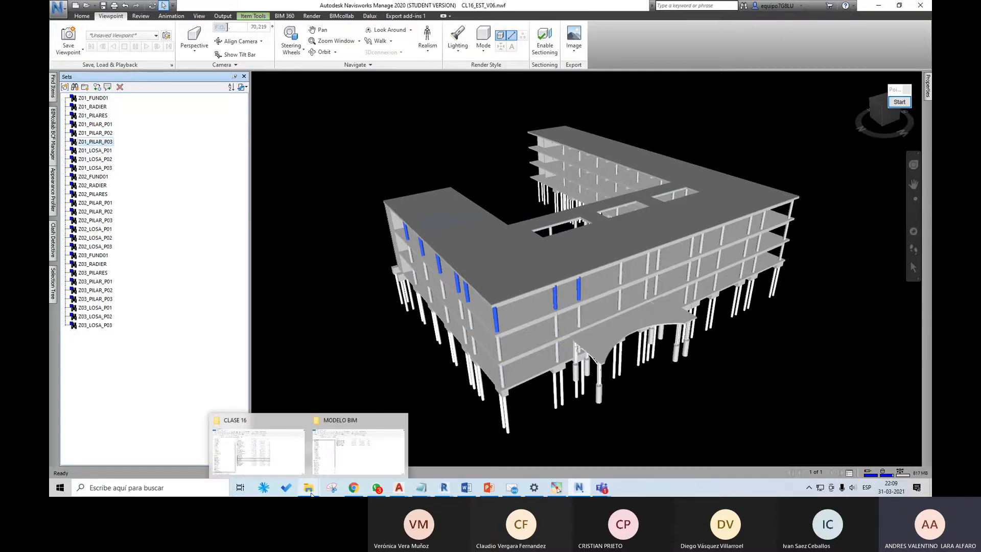
pyautogui.click(258, 442)
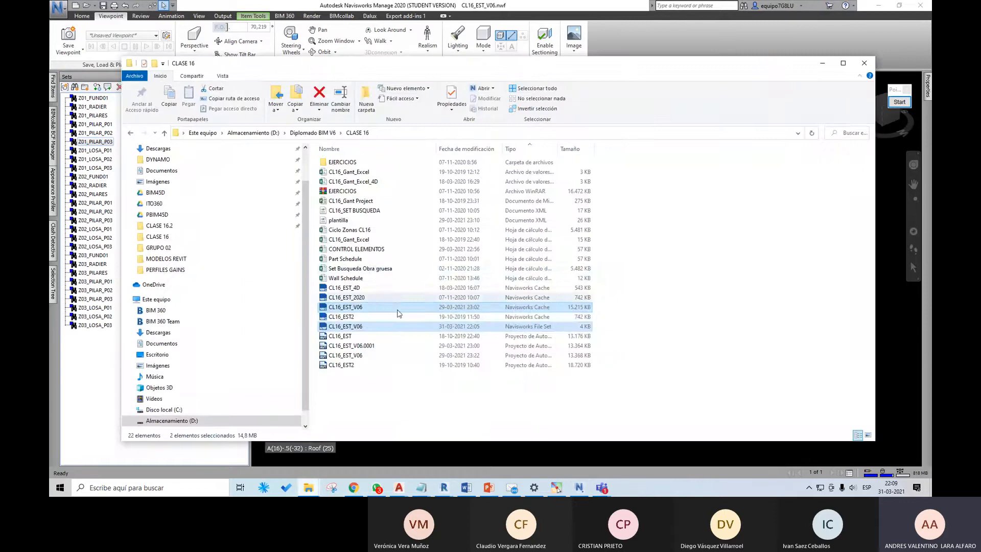
pyautogui.click(376, 269)
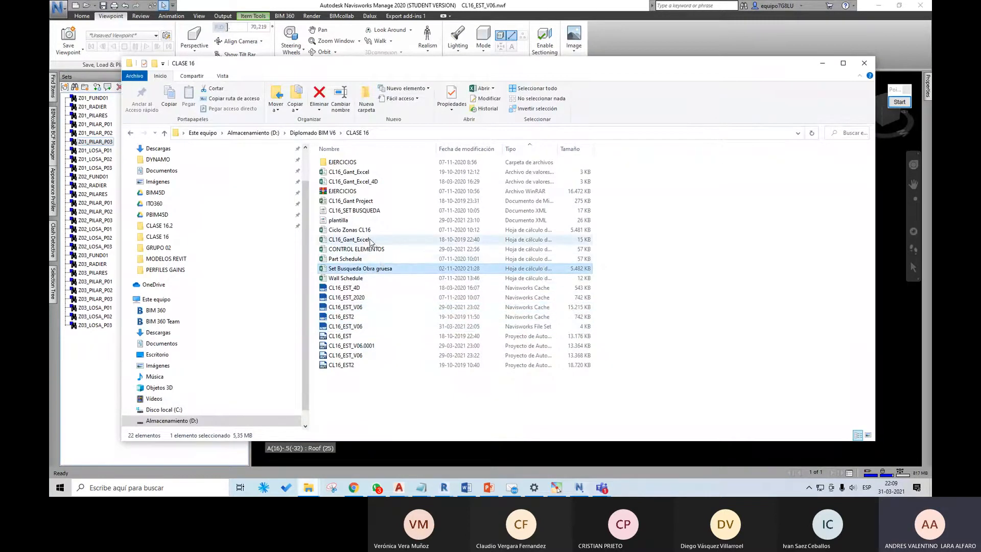
pyautogui.doubleClick(369, 240)
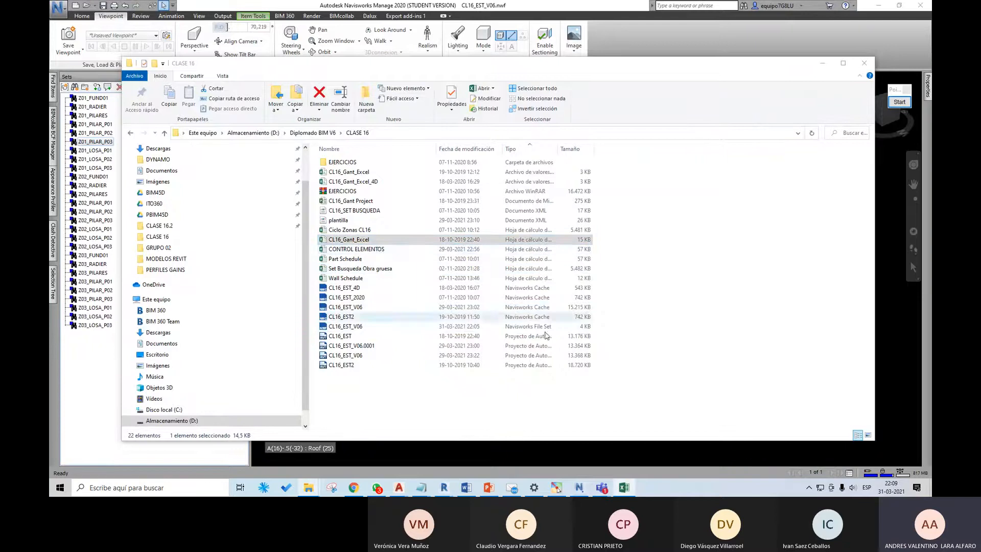
pyautogui.click(822, 62)
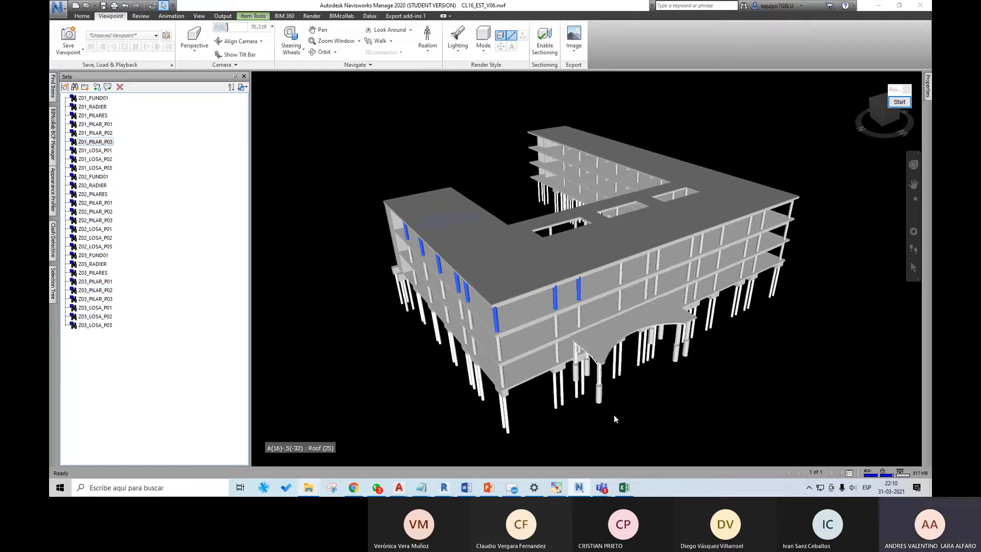
pyautogui.click(623, 488)
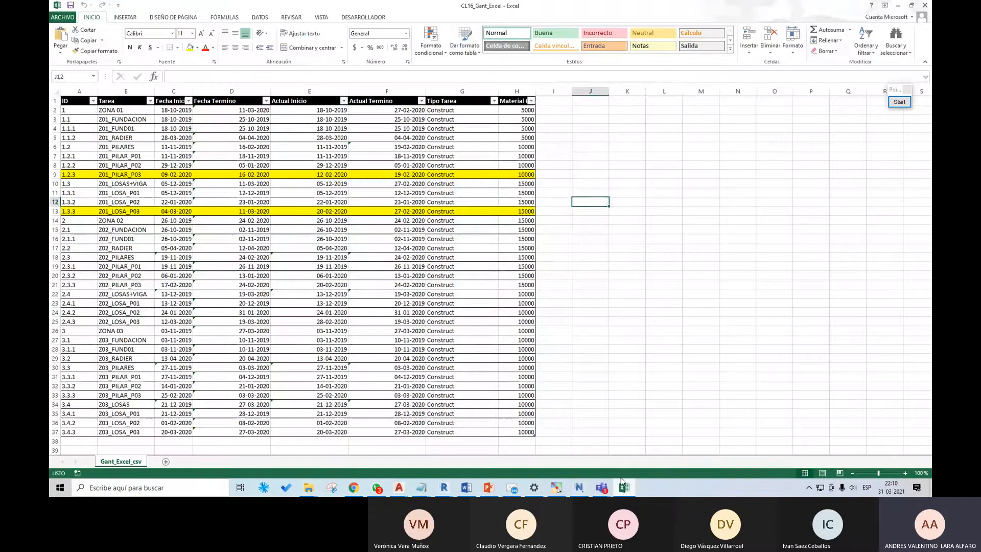
# Step: Review the Tipo Tarea and material cost columns of the Gantt table, and return to Navisworks
pyautogui.click(664, 303)
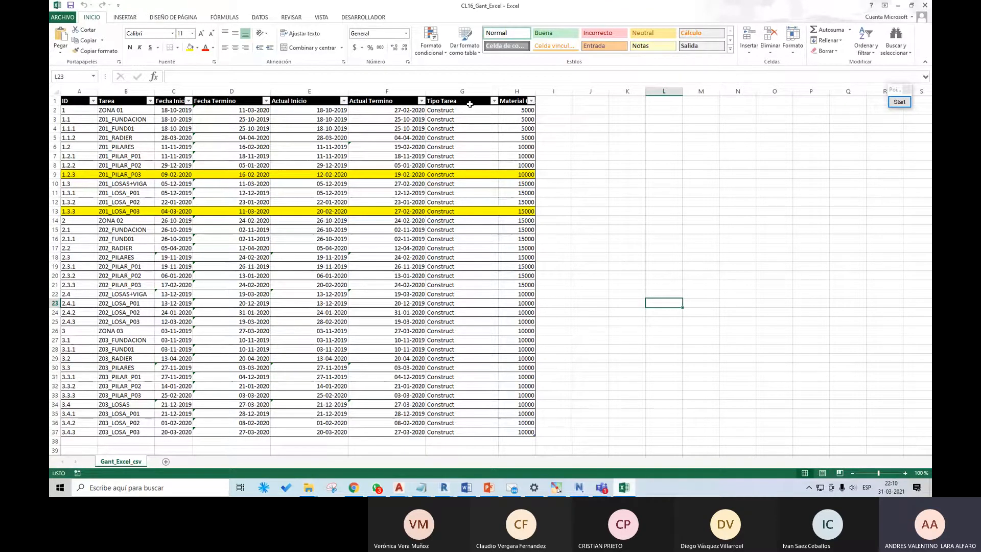
pyautogui.moveTo(470, 111); pyautogui.dragTo(463, 270)
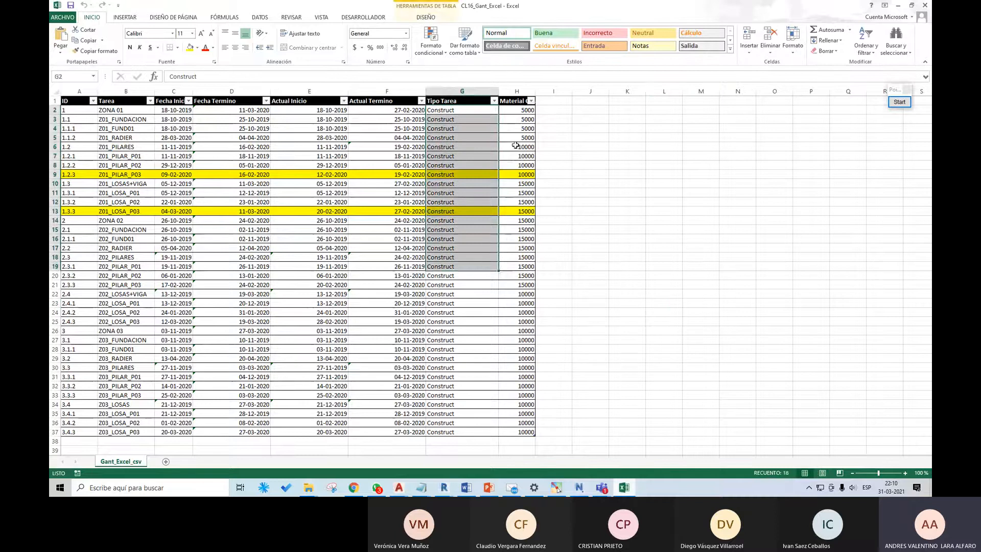
pyautogui.click(524, 113)
pyautogui.moveTo(524, 114); pyautogui.dragTo(529, 284)
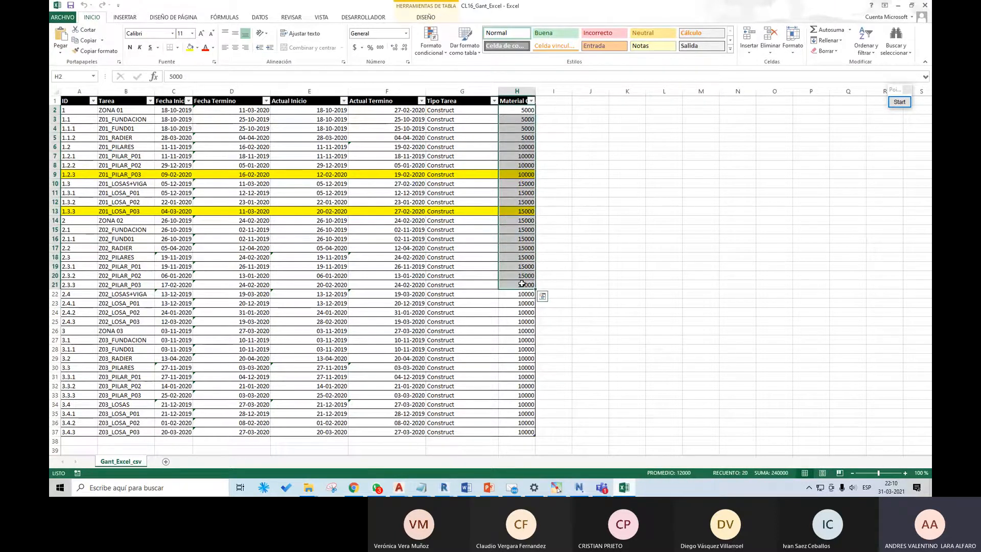
pyautogui.click(575, 182)
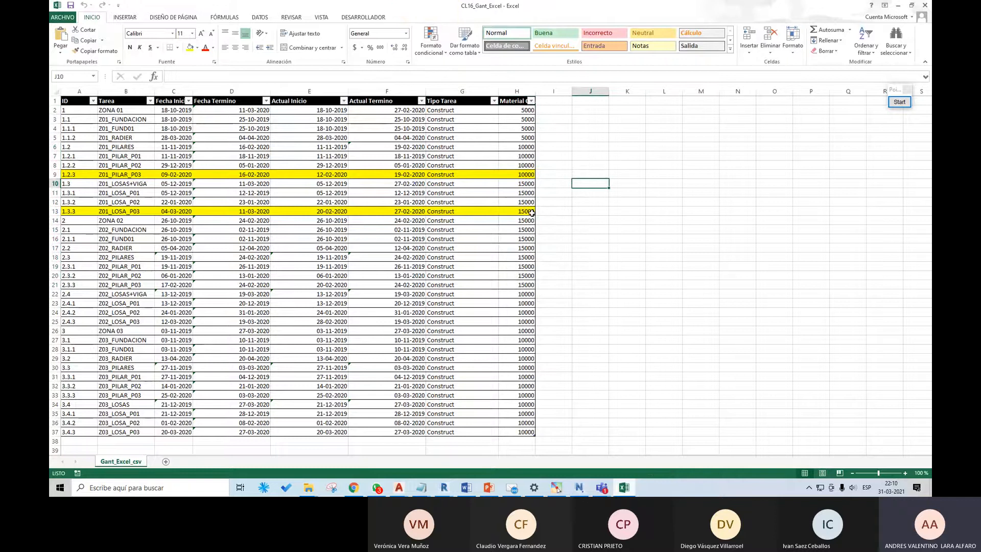
pyautogui.click(898, 6)
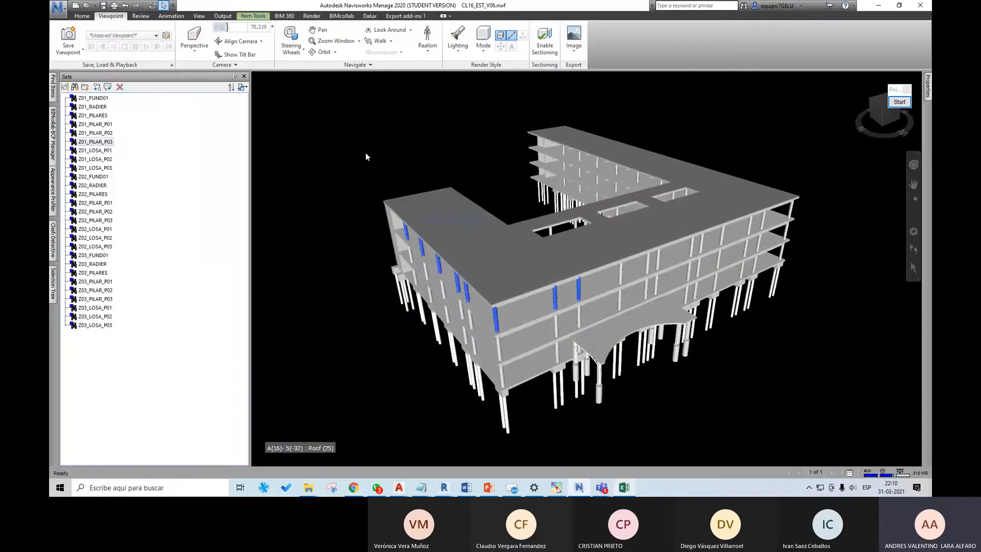
# Step: Display the TimeLiner and enlarge it, widening the task table to show columns up to Total Cost
pyautogui.moveTo(687, 416); pyautogui.dragTo(619, 405, button='middle')
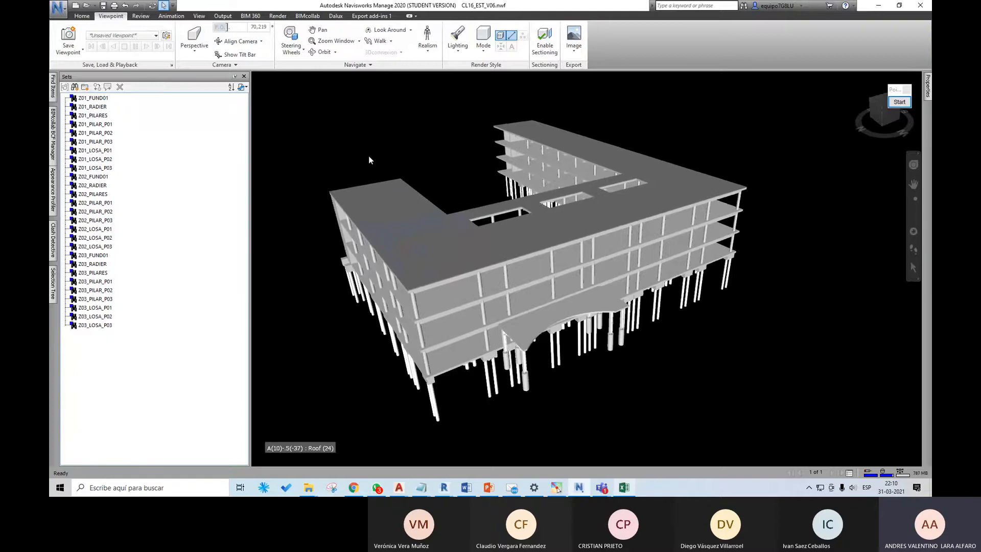
pyautogui.click(84, 16)
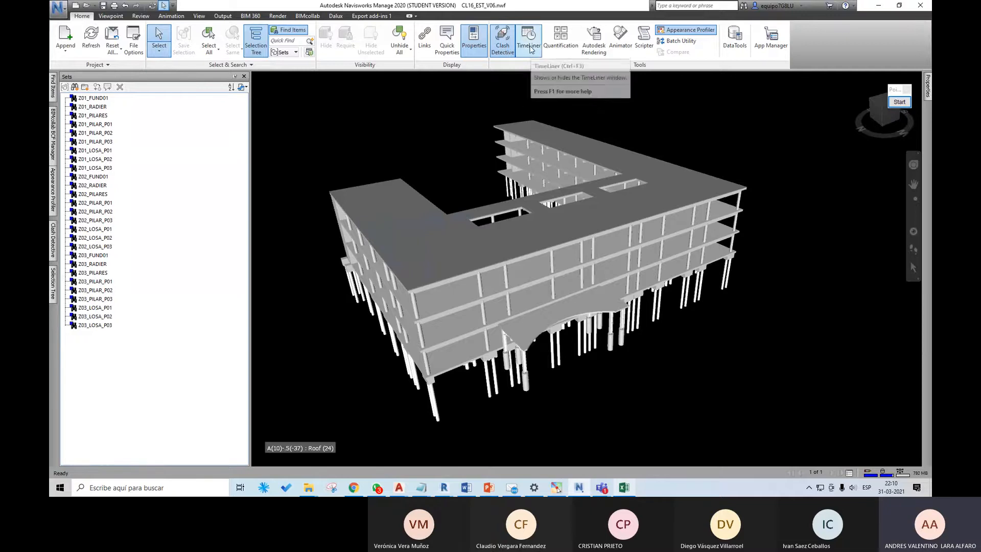
pyautogui.click(520, 51)
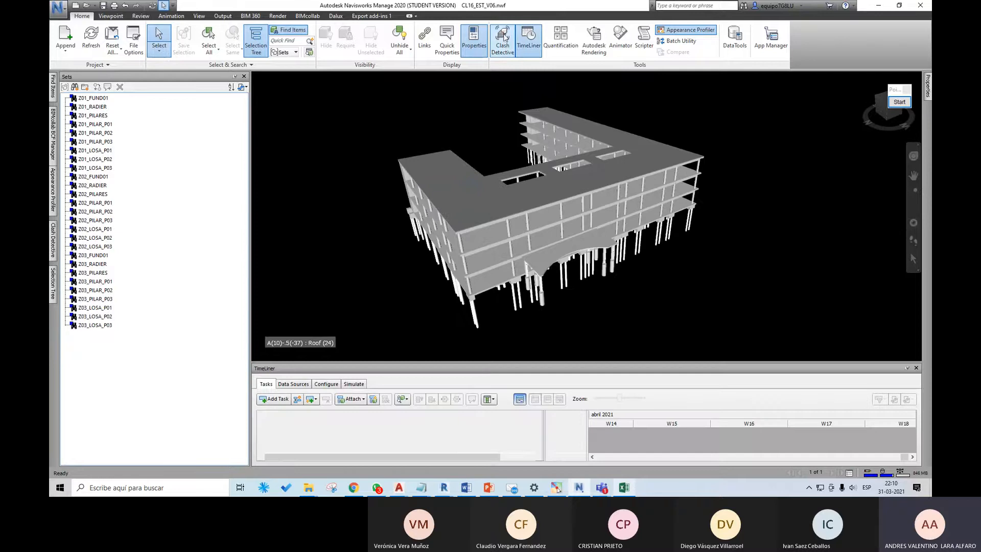
pyautogui.moveTo(584, 192); pyautogui.dragTo(569, 210, button='middle')
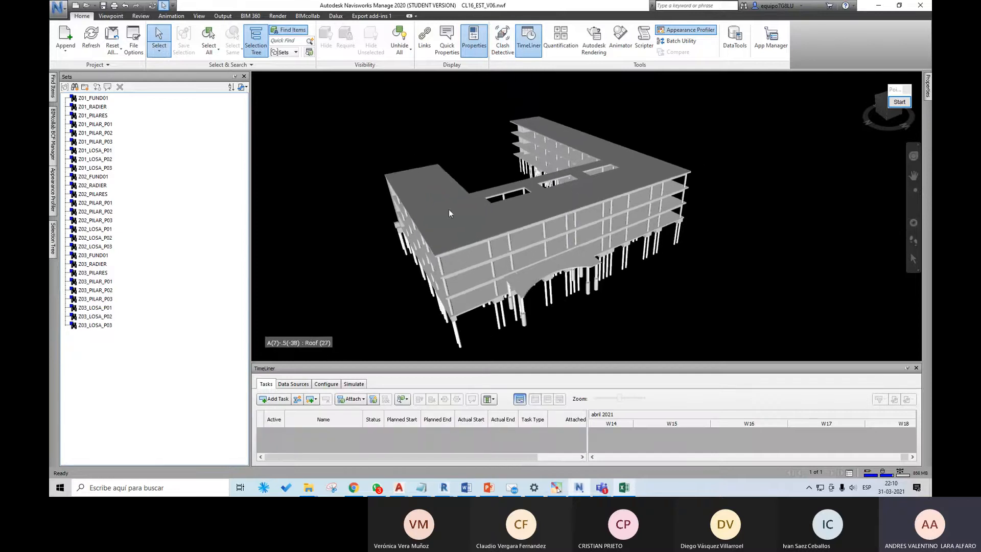
pyautogui.moveTo(371, 364); pyautogui.dragTo(373, 283)
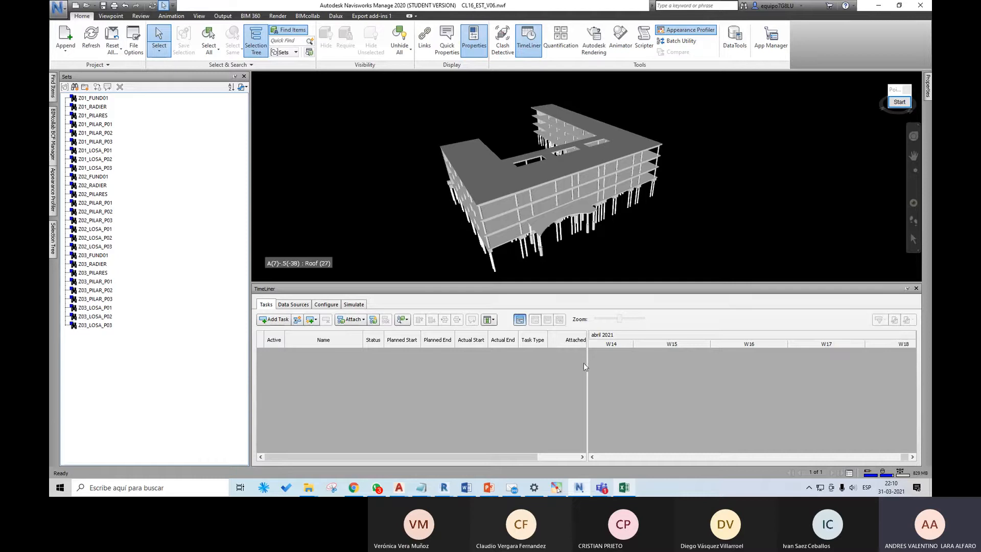
pyautogui.moveTo(587, 364); pyautogui.dragTo(696, 369)
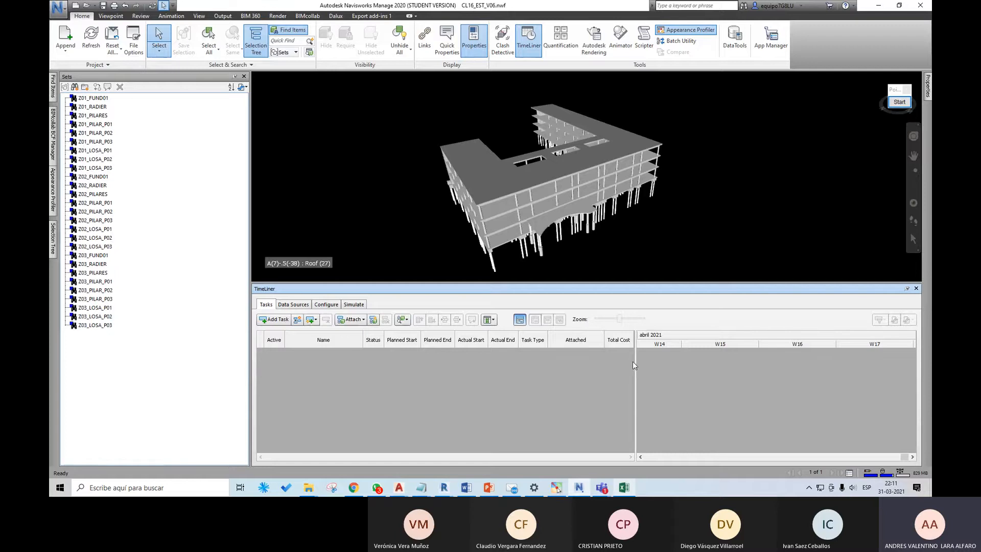
pyautogui.click(899, 102)
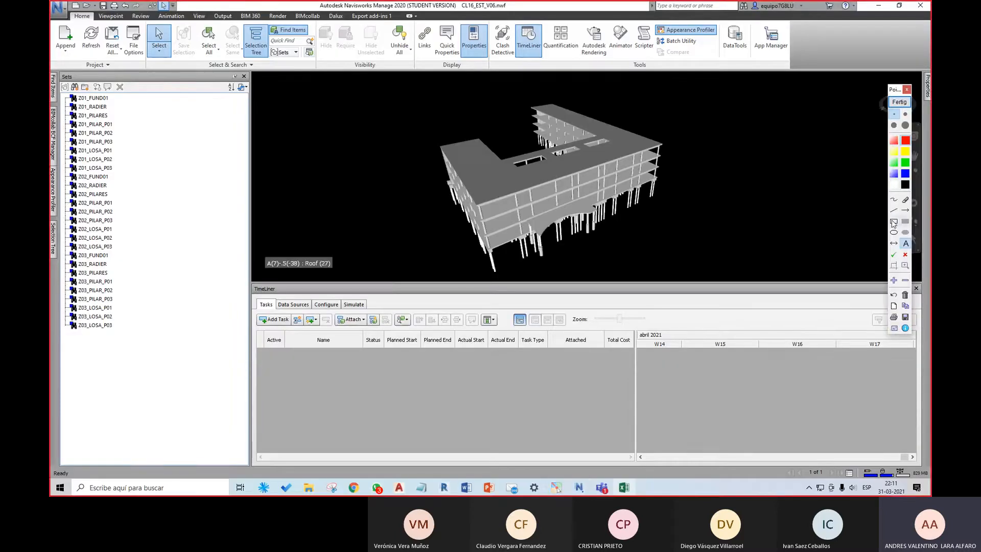
pyautogui.click(900, 102)
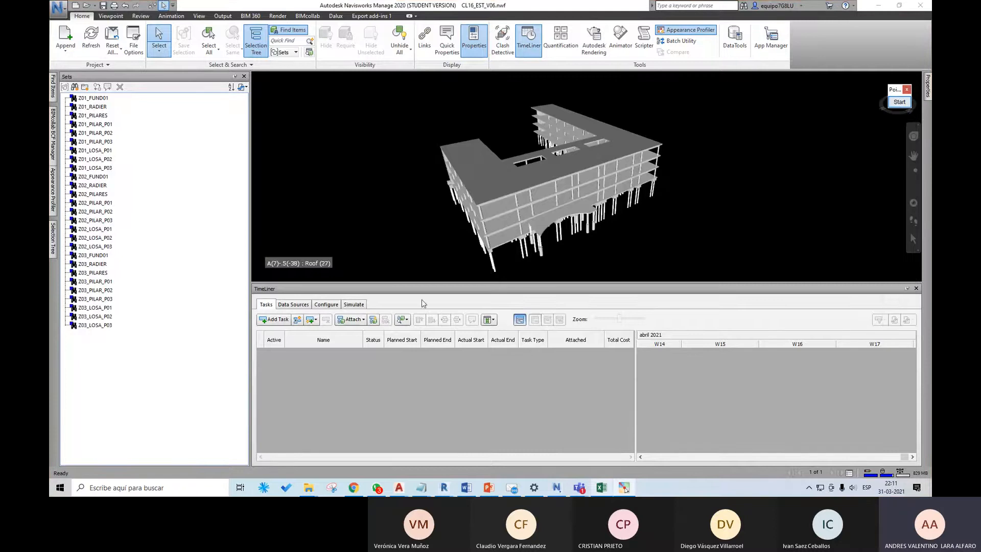
# Step: Add a manual task to the TimeLiner and name it Tarea 01
pyautogui.click(280, 320)
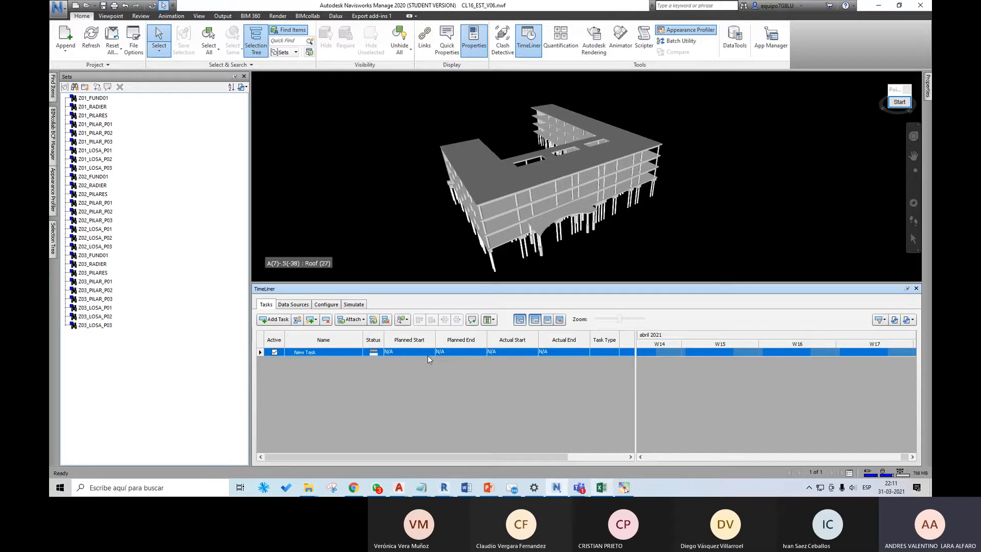
pyautogui.click(340, 352)
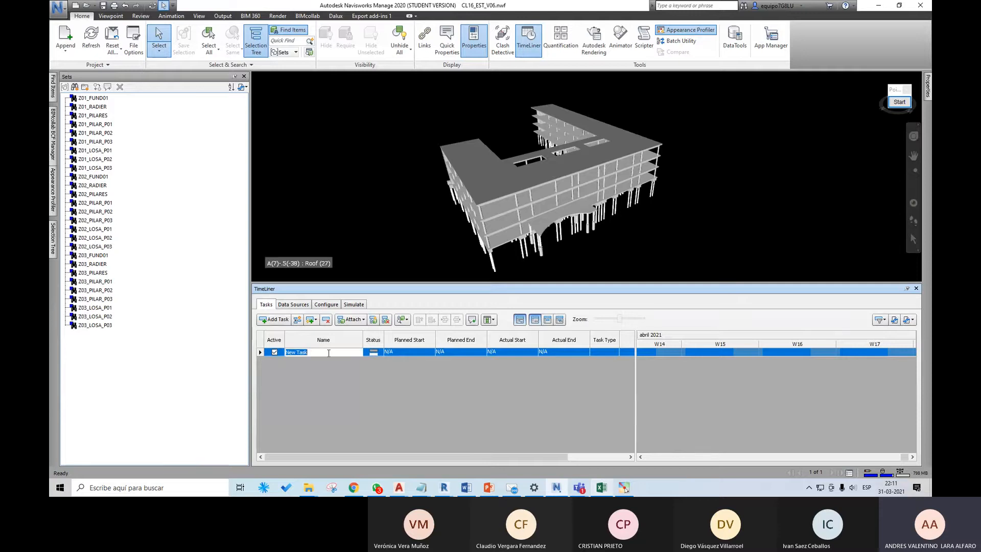
pyautogui.write('tarea 01')
pyautogui.press('Return')
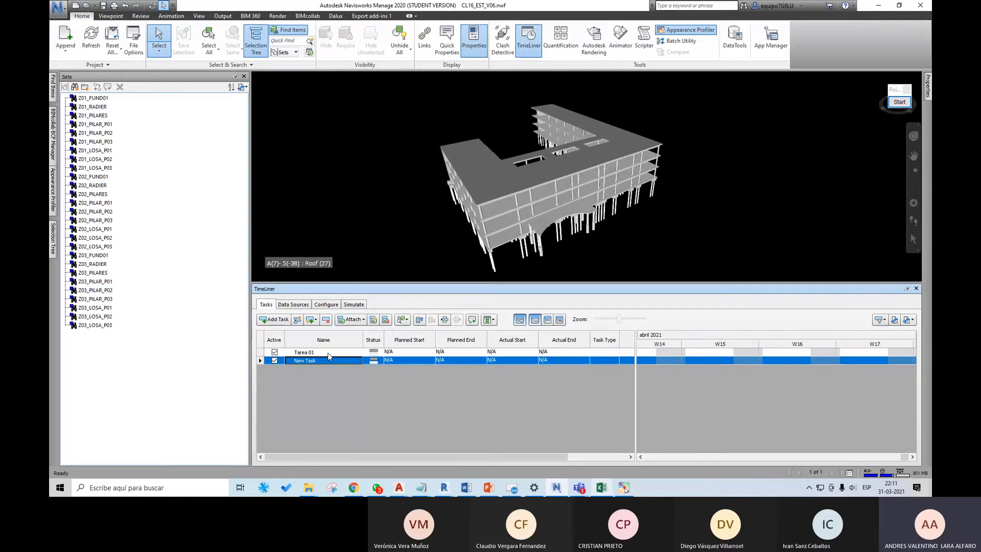
pyautogui.click(415, 352)
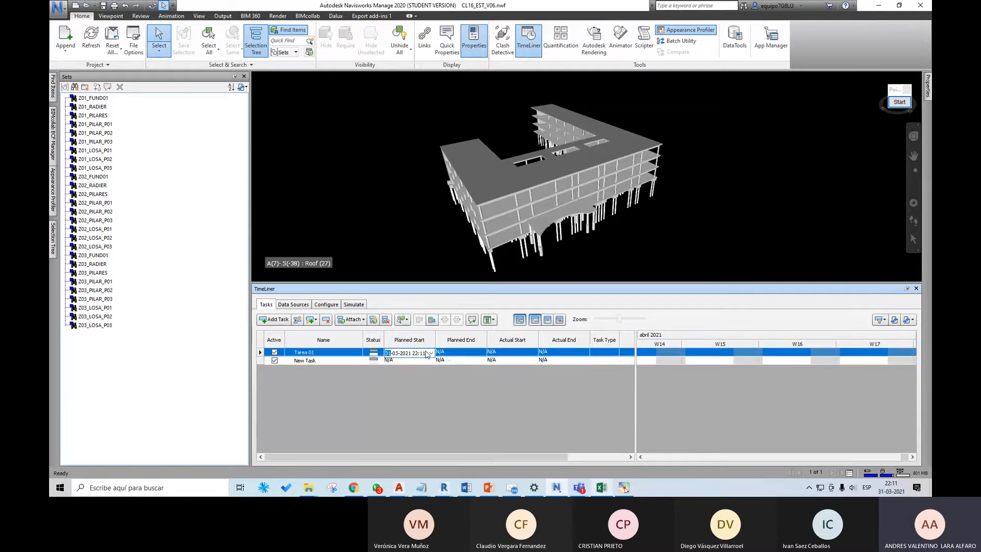
pyautogui.click(442, 354)
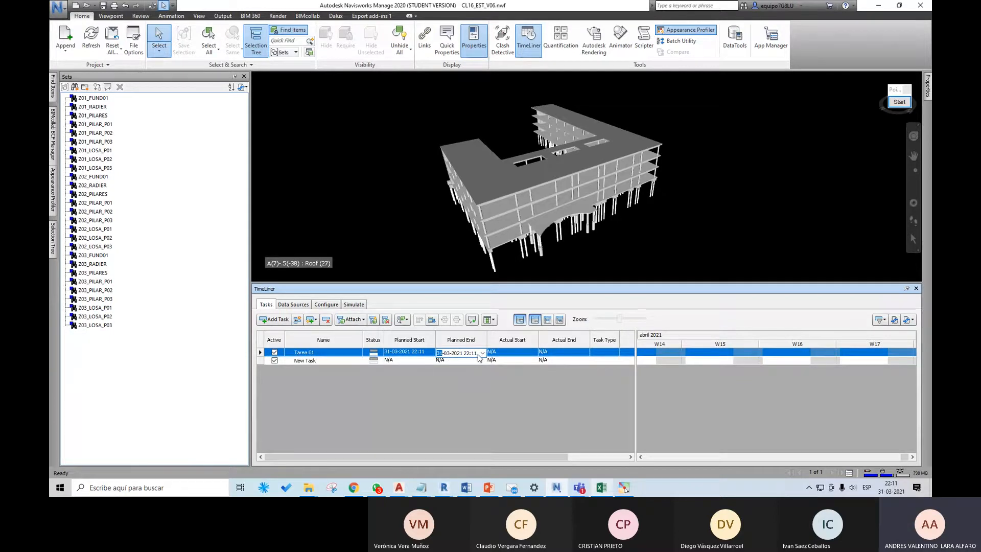
pyautogui.click(495, 352)
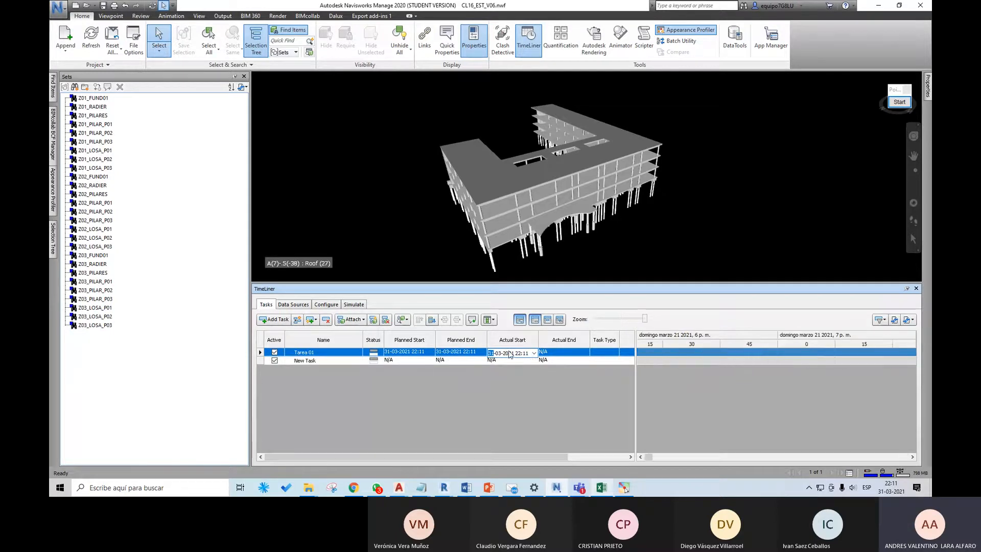
pyautogui.click(560, 354)
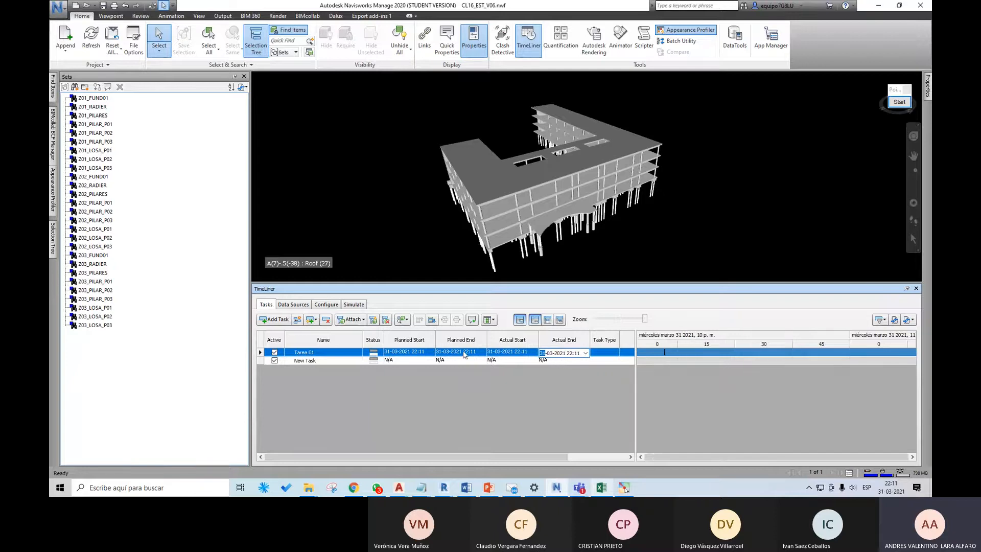
# Step: Set Tarea 01's planned end to 03-04-2021 and inspect its planned bar across the days in the Gantt chart
pyautogui.click(479, 352)
pyautogui.click(483, 354)
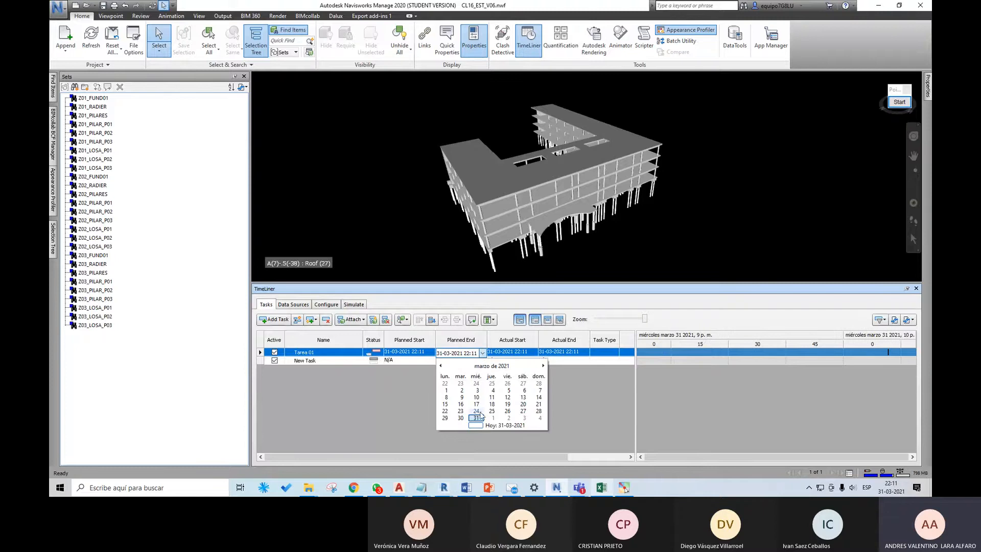
pyautogui.click(522, 418)
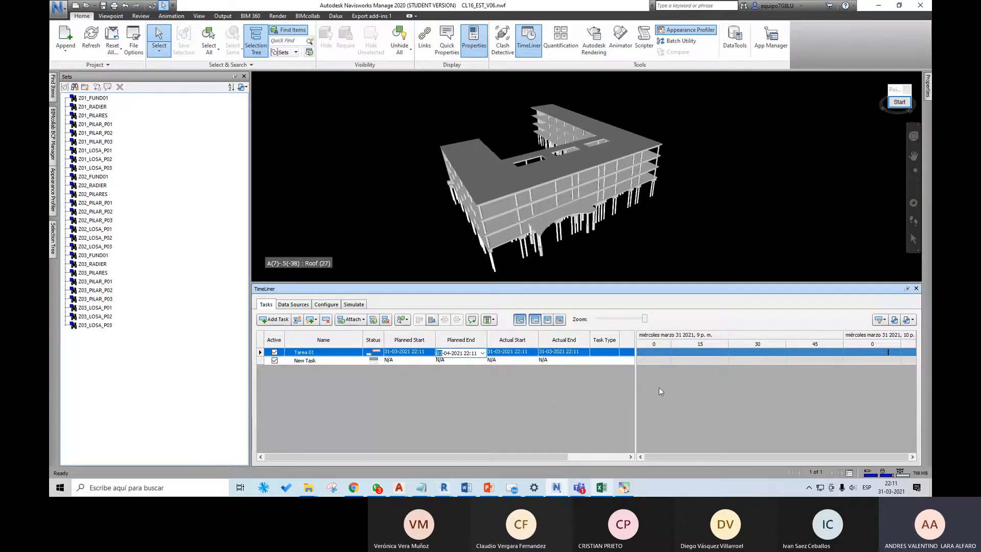
pyautogui.moveTo(649, 459); pyautogui.dragTo(649, 460)
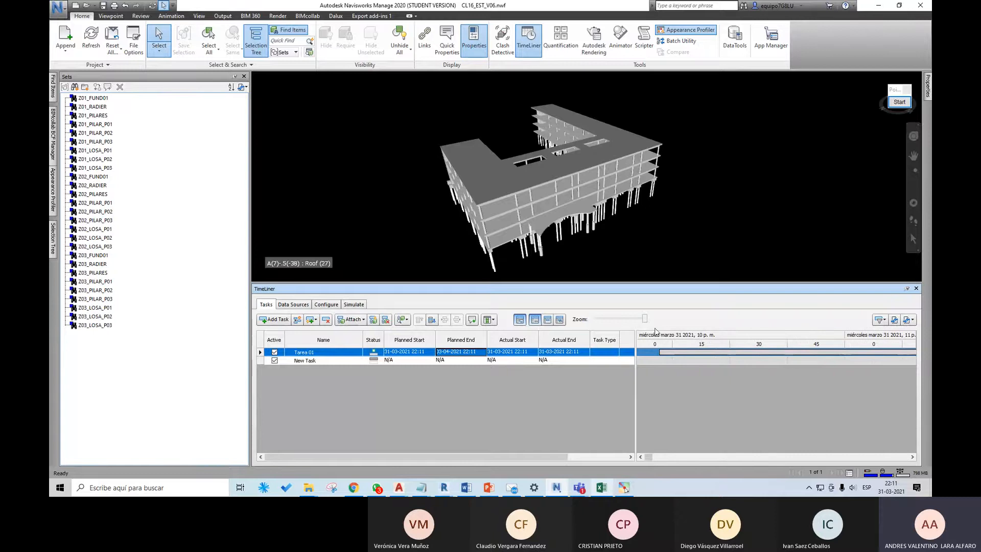
pyautogui.moveTo(644, 318); pyautogui.dragTo(594, 327)
pyautogui.moveTo(784, 459); pyautogui.dragTo(751, 458)
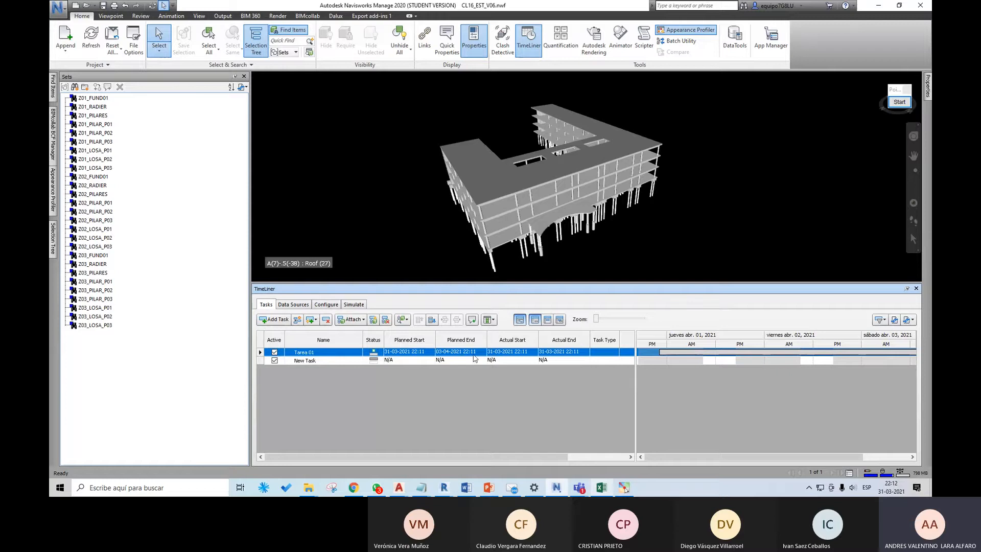
# Step: Set Tarea 01's actual end to 02-04-2021
pyautogui.click(583, 356)
pyautogui.click(585, 353)
pyautogui.click(608, 418)
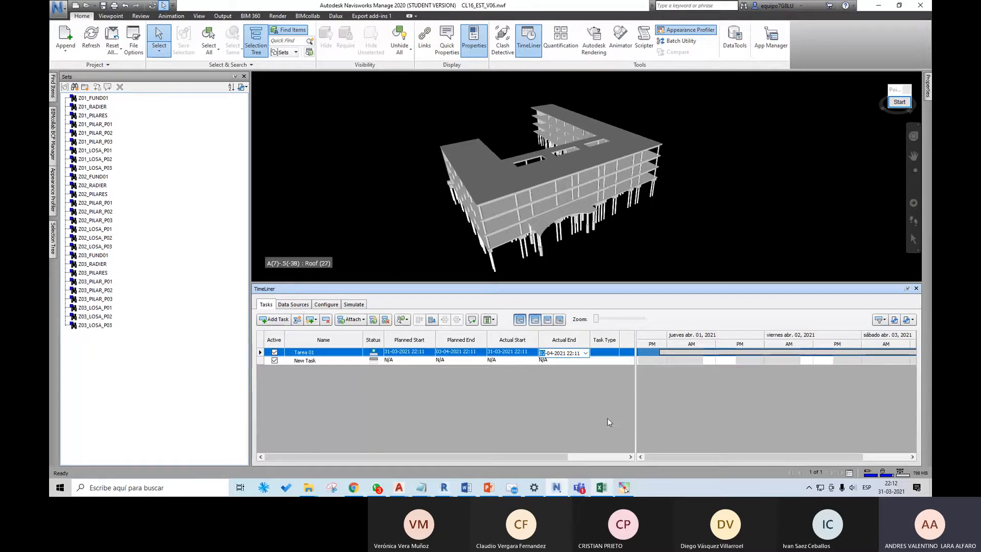
pyautogui.moveTo(735, 455); pyautogui.dragTo(781, 455)
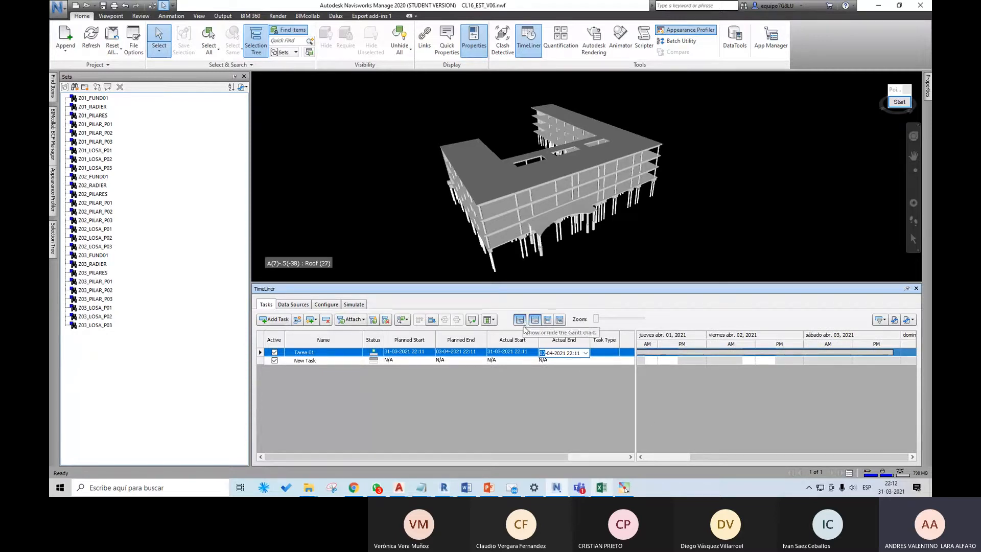
# Step: Show planned against actual dates in the Gantt chart, and hide and redisplay the chart
pyautogui.click(560, 320)
pyautogui.moveTo(771, 456); pyautogui.dragTo(710, 458)
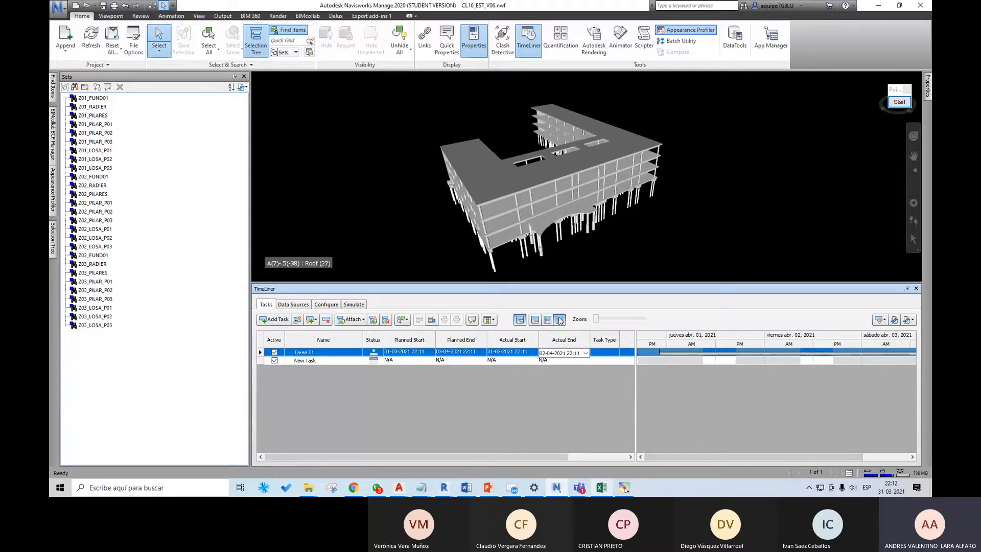
pyautogui.click(520, 320)
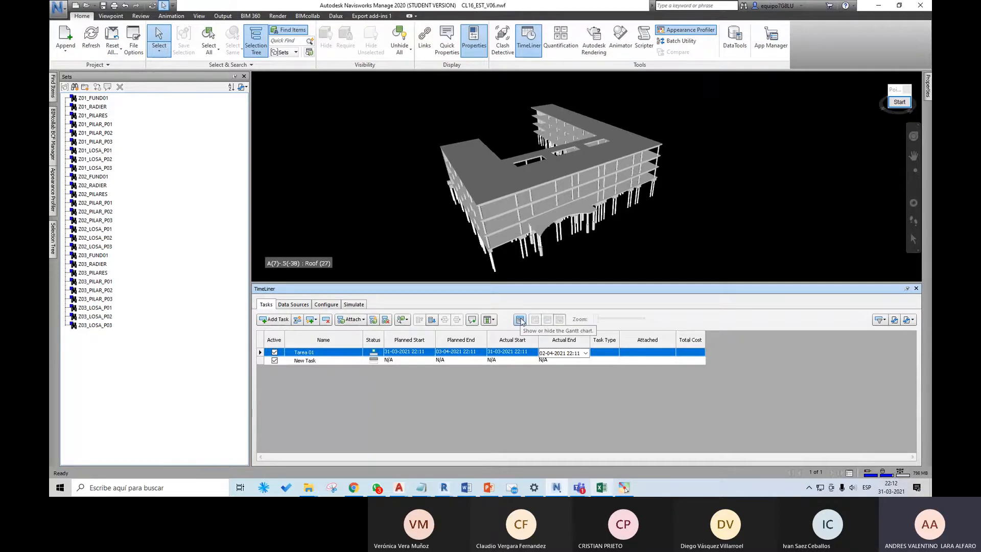
pyautogui.click(520, 320)
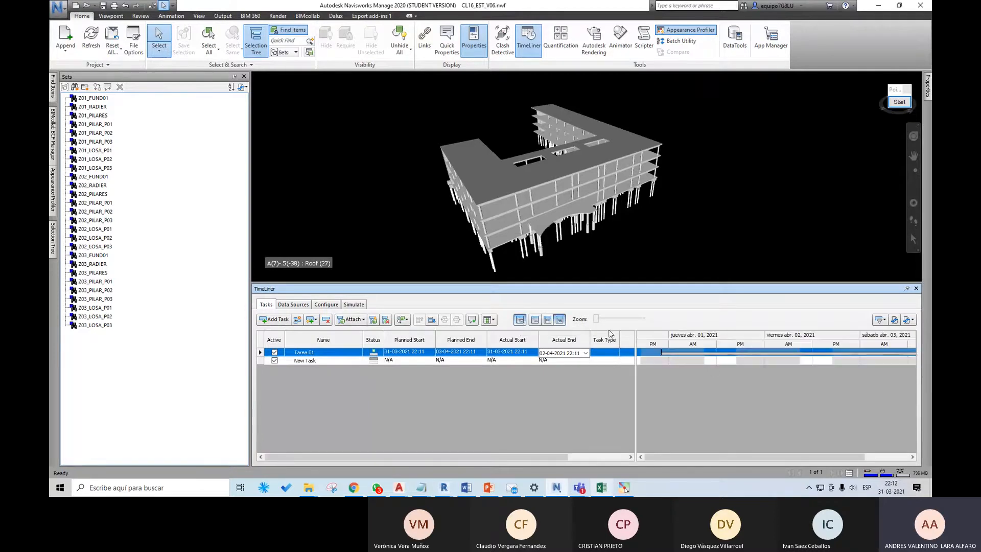
# Step: Show only the actual dates in the Gantt chart, and switch it to comparing planned against actual dates
pyautogui.click(548, 320)
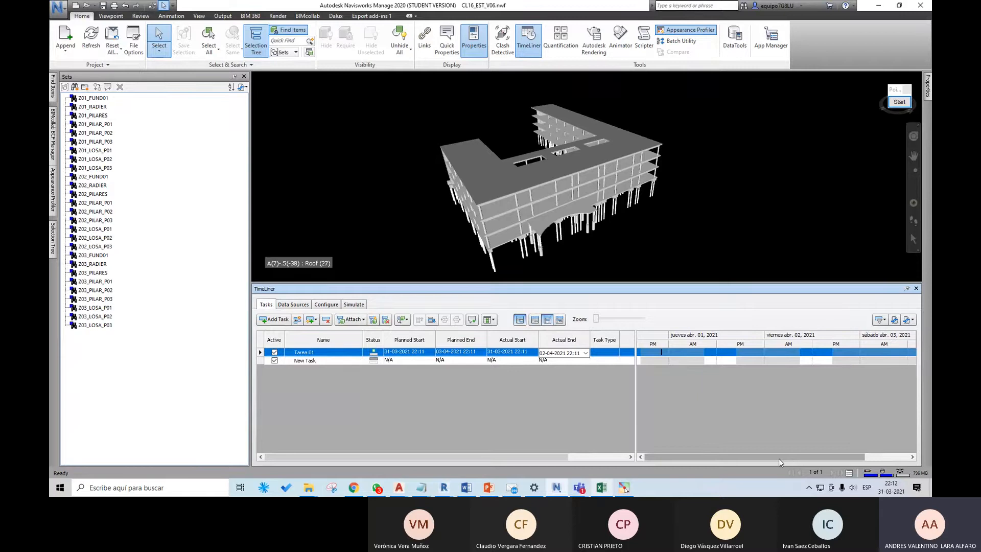
pyautogui.moveTo(779, 458); pyautogui.dragTo(744, 458)
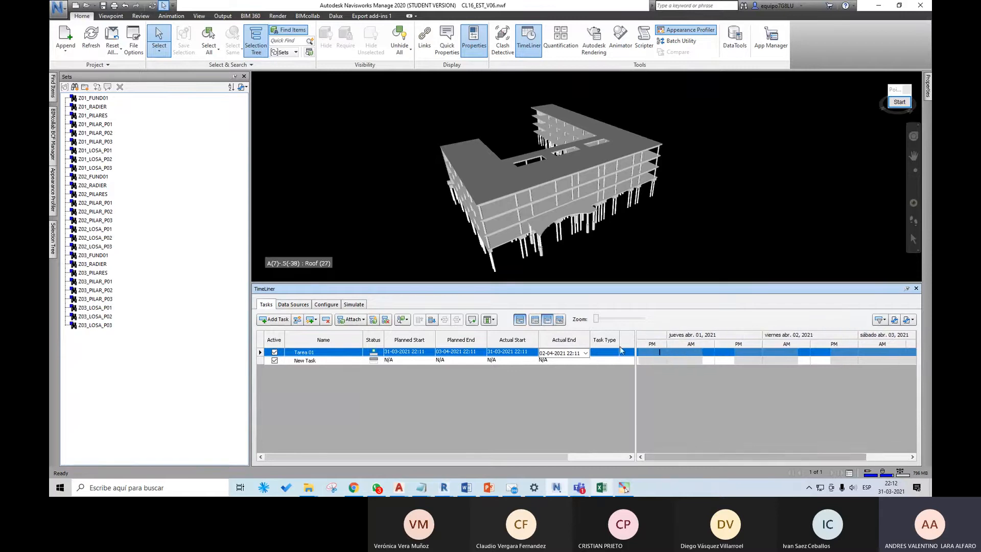
pyautogui.click(527, 369)
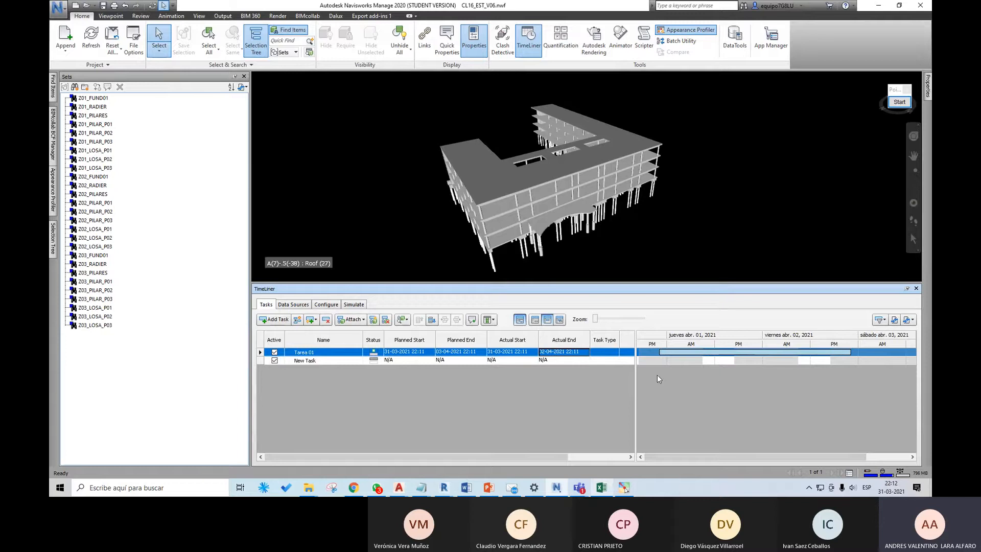
pyautogui.click(561, 321)
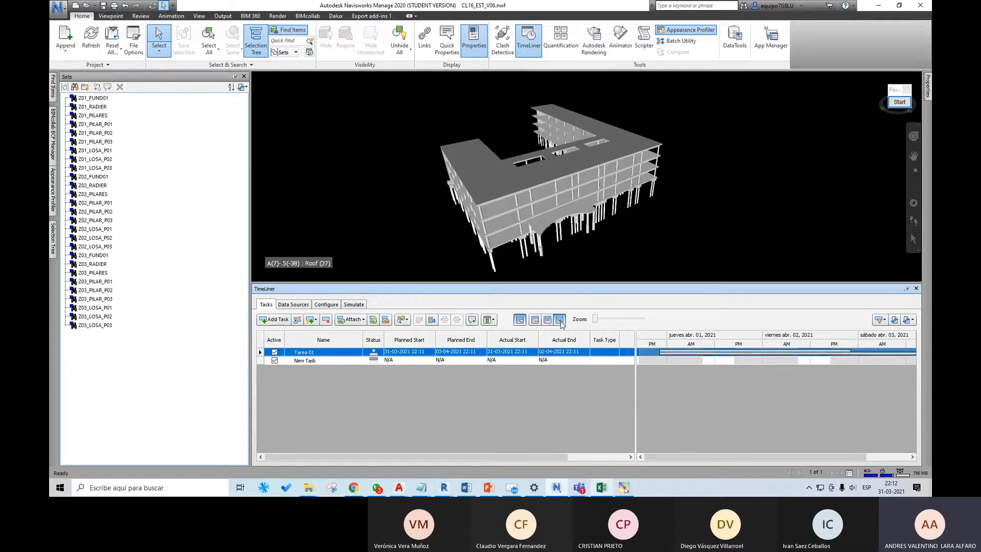
pyautogui.moveTo(796, 456)
pyautogui.mouseDown()
pyautogui.moveTo(806, 456)
pyautogui.moveTo(796, 456)
pyautogui.mouseUp()
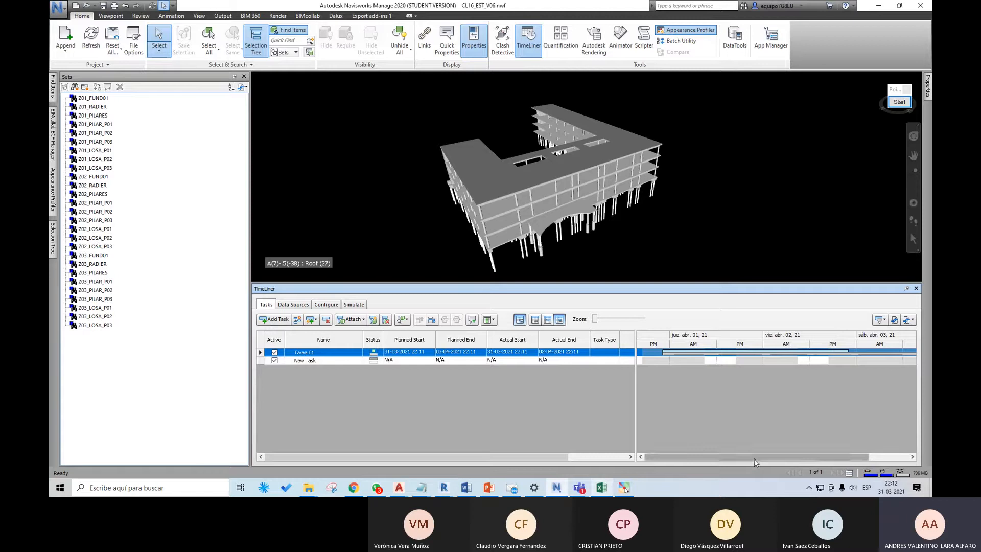
pyautogui.moveTo(754, 458)
pyautogui.mouseDown()
pyautogui.moveTo(787, 458)
pyautogui.moveTo(756, 457)
pyautogui.mouseUp()
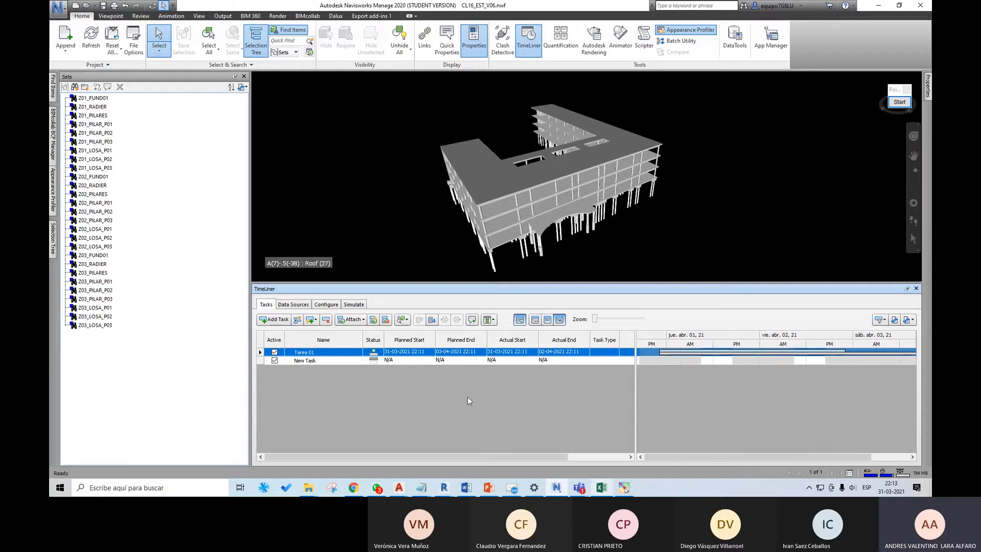
# Step: Check the Gantt table in Excel briefly, and open the CL16_Gant Project file from the CLASE 16 folder in Microsoft Project
pyautogui.click(406, 388)
pyautogui.click(602, 487)
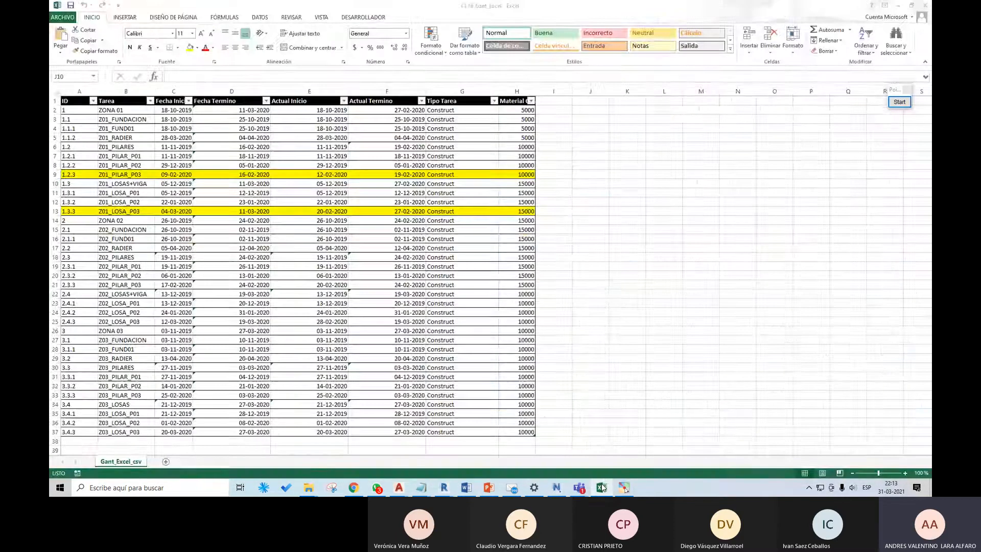
pyautogui.click(602, 487)
pyautogui.moveTo(308, 487)
pyautogui.click(290, 453)
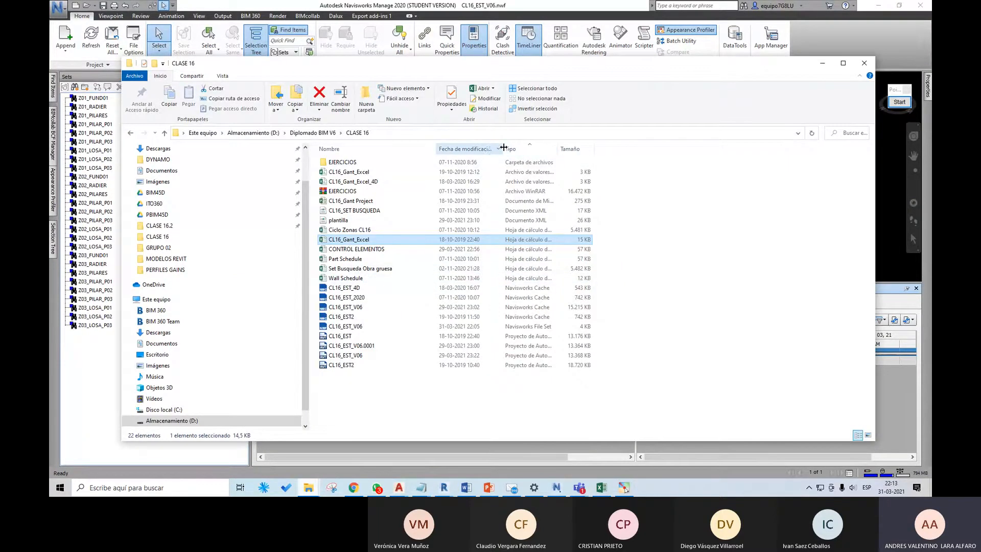
pyautogui.moveTo(502, 149); pyautogui.dragTo(648, 149)
pyautogui.doubleClick(386, 204)
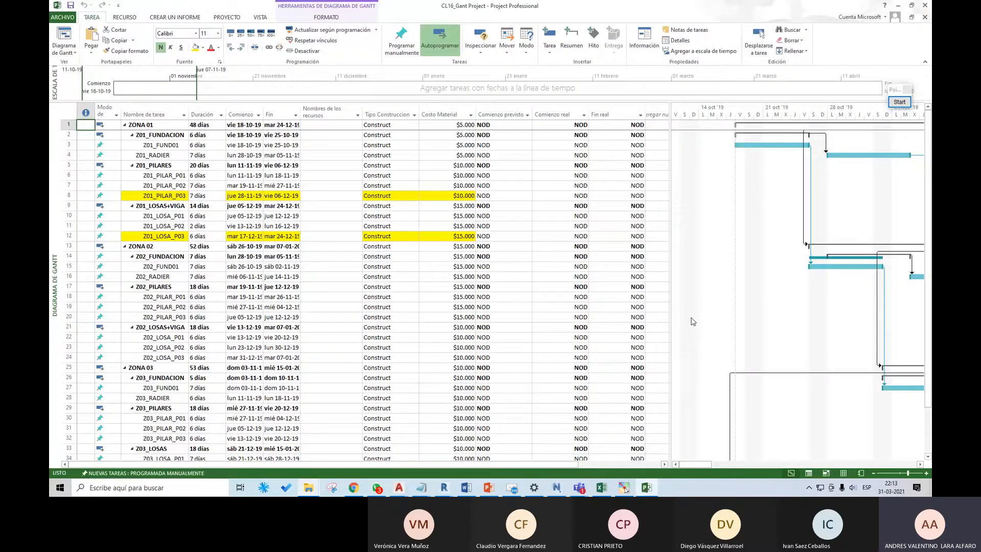
# Step: Examine the task bars in the enlarged Project Gantt chart, and return to Navisworks to review the Task Type and Attached columns
pyautogui.moveTo(669, 259); pyautogui.dragTo(564, 259)
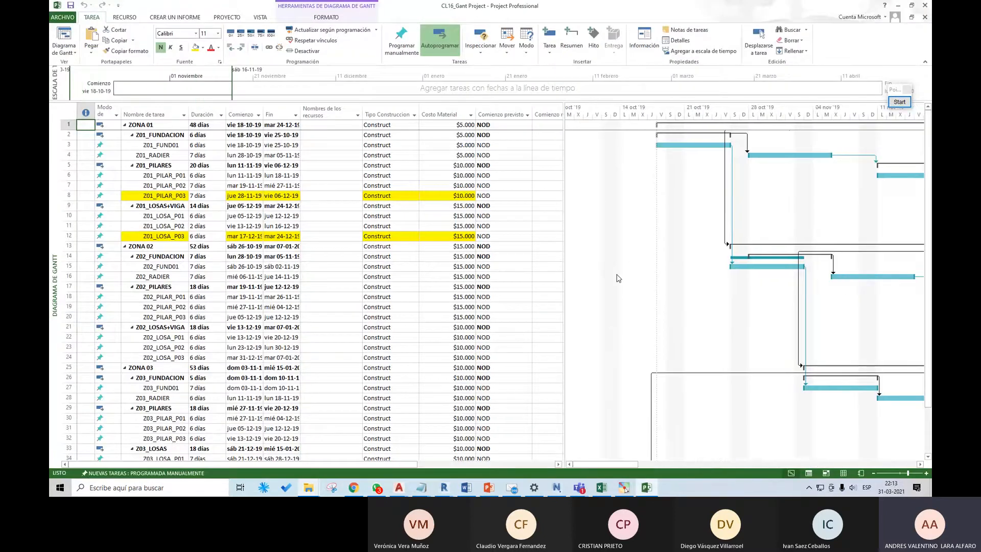
pyautogui.moveTo(622, 465)
pyautogui.mouseDown()
pyautogui.moveTo(756, 467)
pyautogui.moveTo(618, 467)
pyautogui.mouseUp()
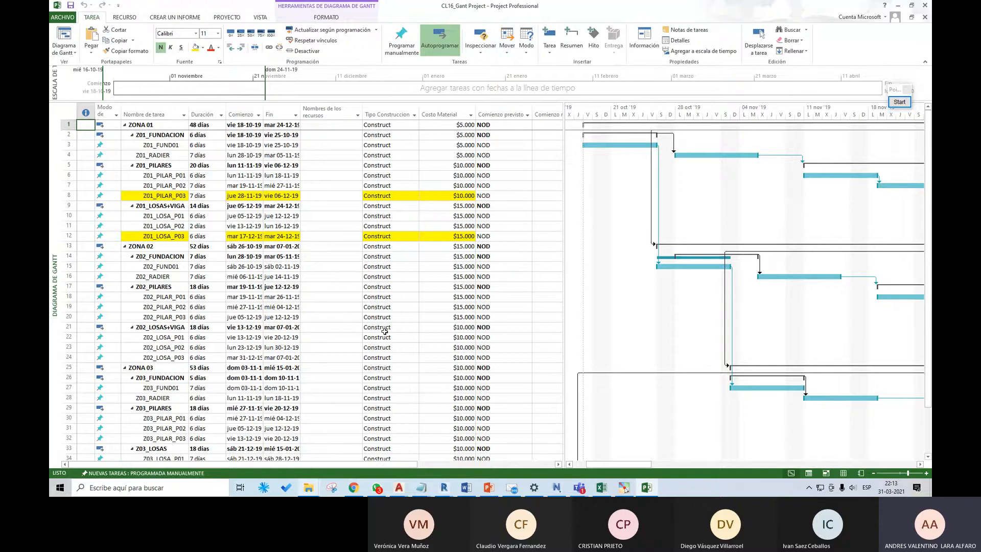
pyautogui.click(897, 8)
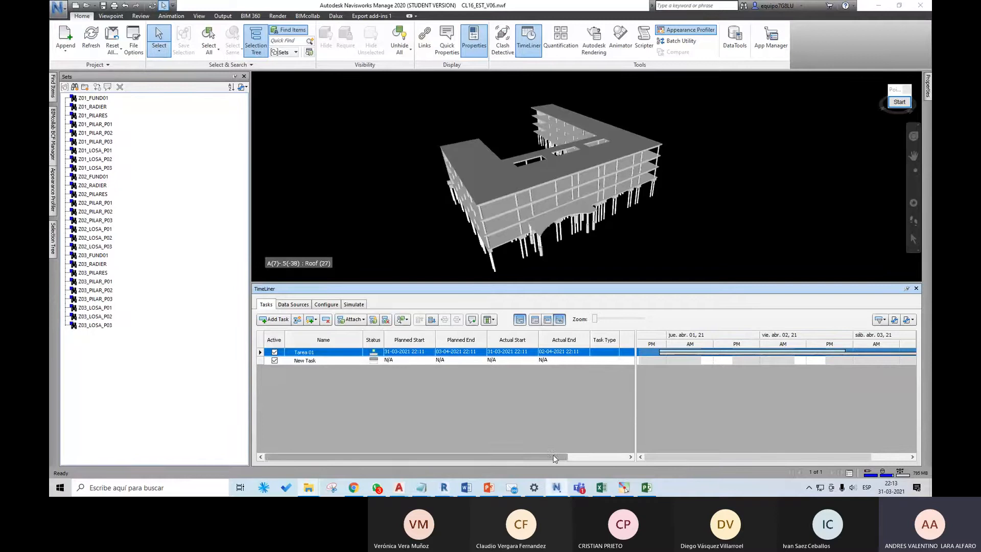
pyautogui.moveTo(555, 458); pyautogui.dragTo(581, 448)
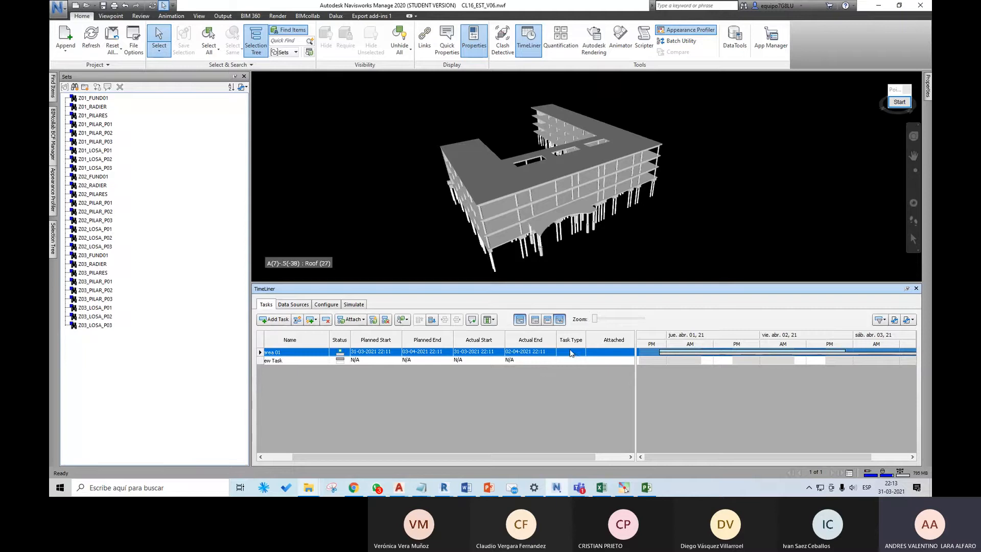
pyautogui.moveTo(586, 456); pyautogui.dragTo(605, 456)
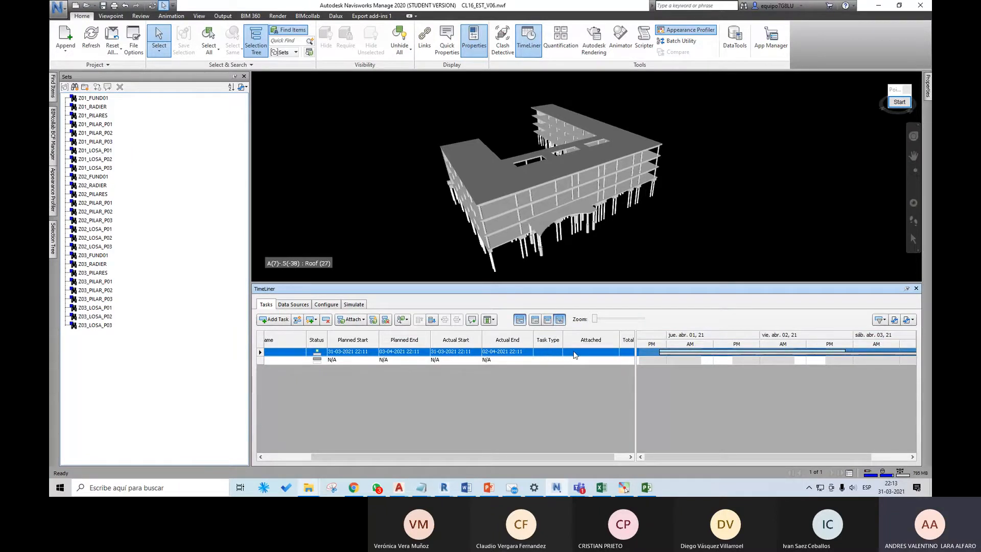
# Step: Add a new task type in the TimeLiner configuration and set its start appearance to Red
pyautogui.click(336, 305)
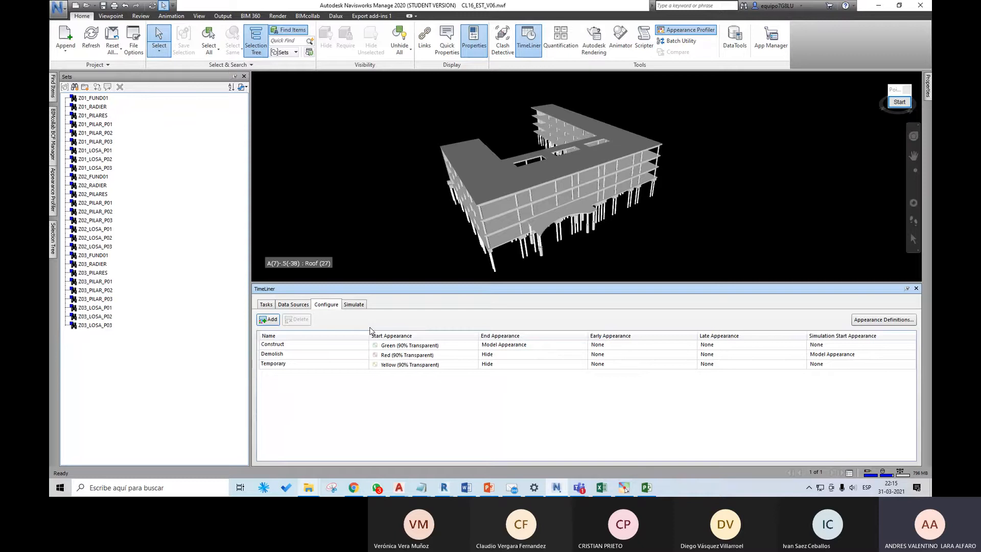
pyautogui.click(271, 319)
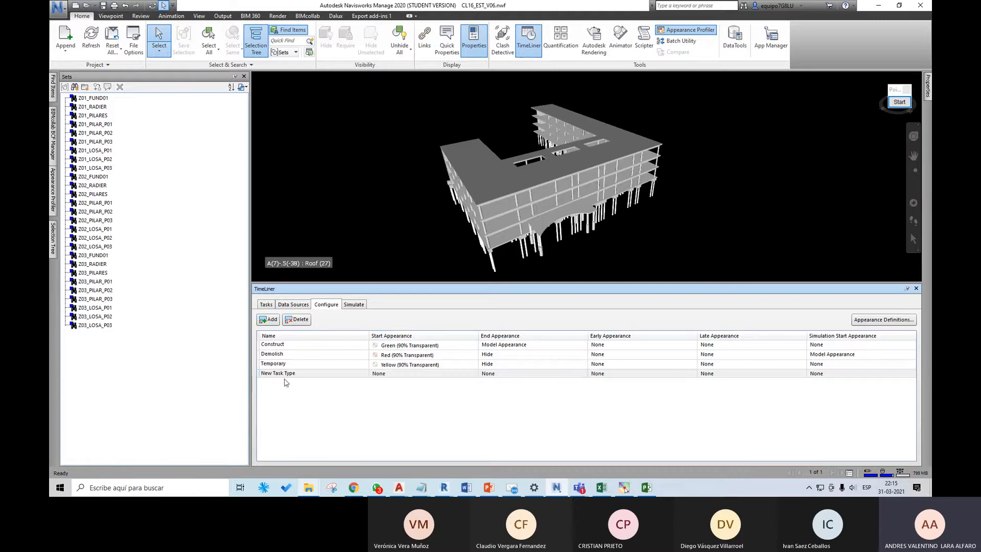
pyautogui.click(411, 374)
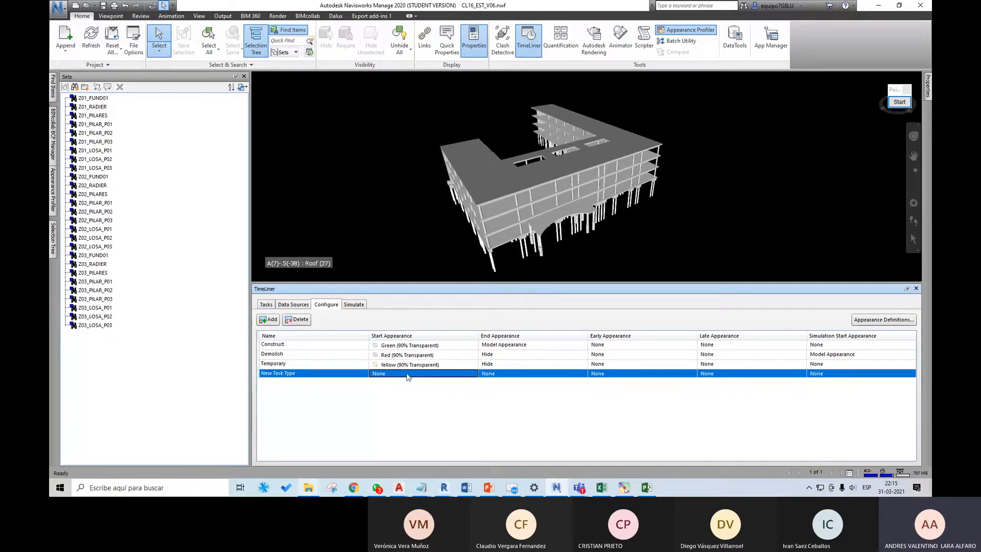
pyautogui.click(437, 376)
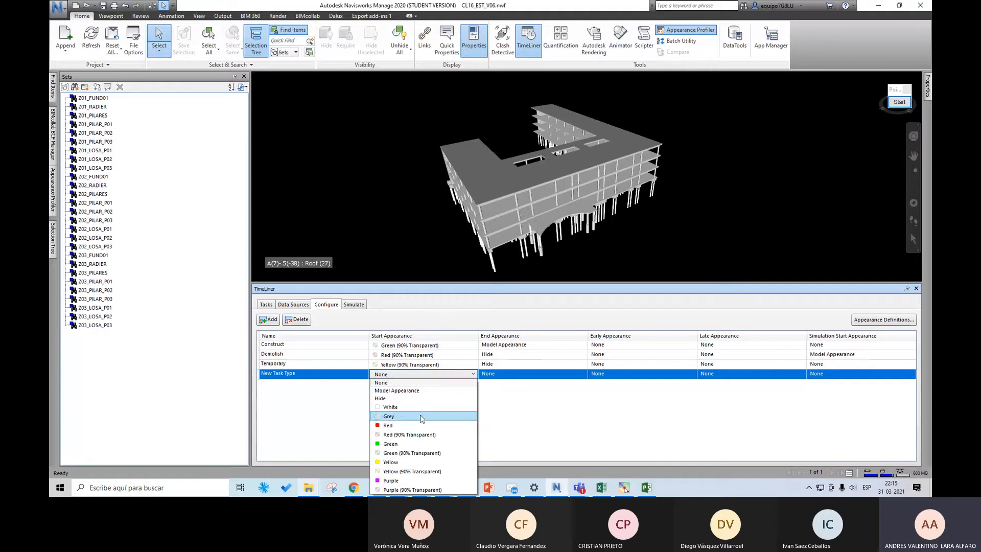
pyautogui.click(406, 426)
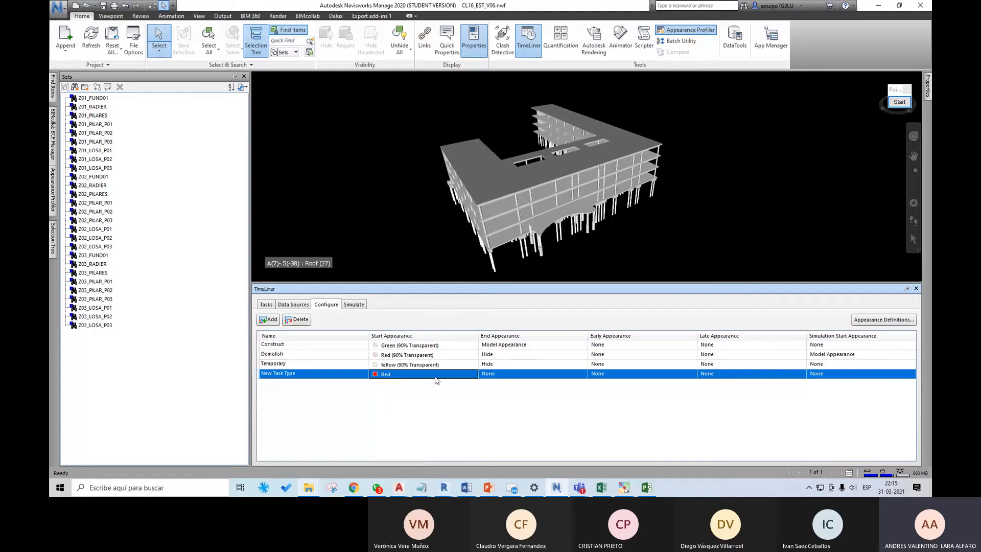
pyautogui.click(457, 380)
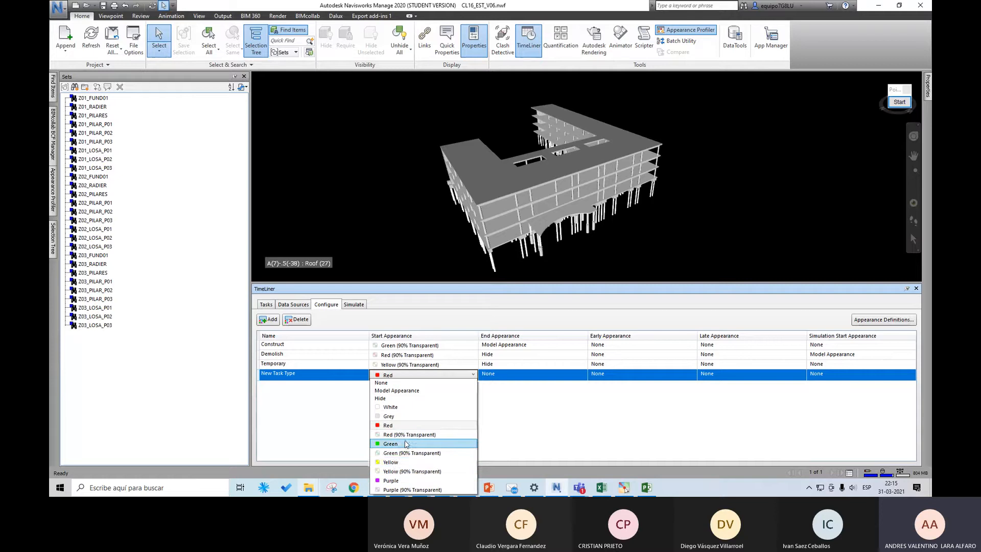
pyautogui.click(423, 377)
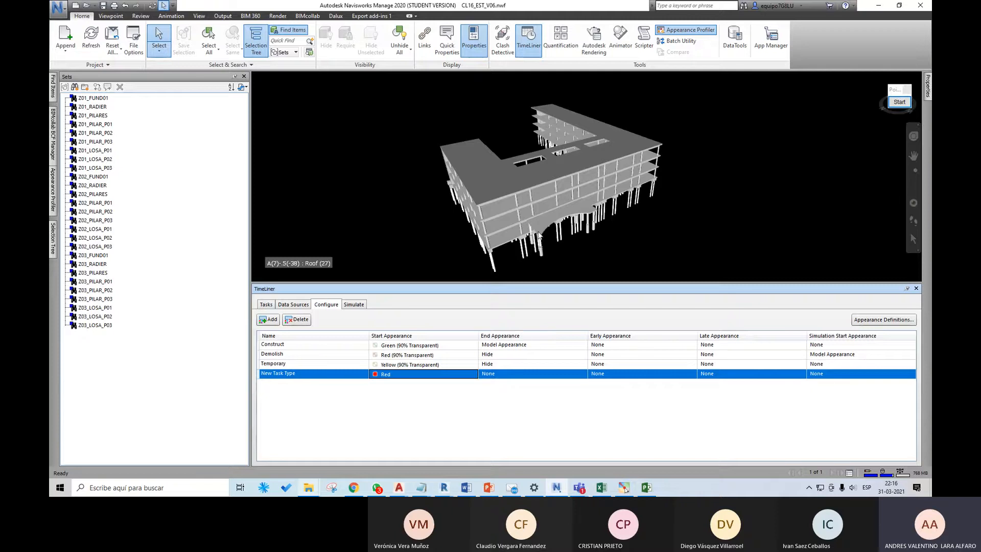
pyautogui.scroll(5, 501, 235)
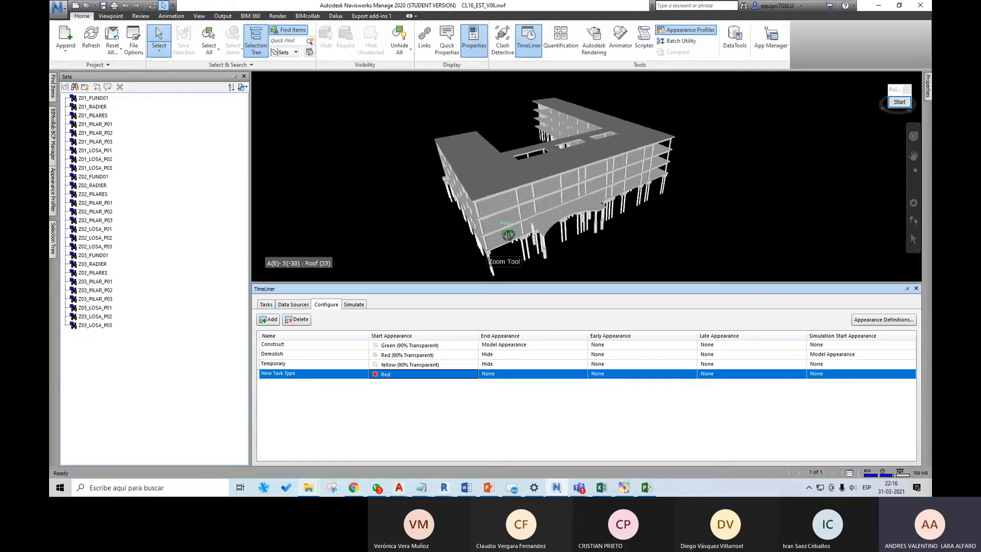
# Step: Delete the new task type with the Red start appearance from the TimeLiner configuration
pyautogui.moveTo(490, 237); pyautogui.dragTo(508, 206, button='middle')
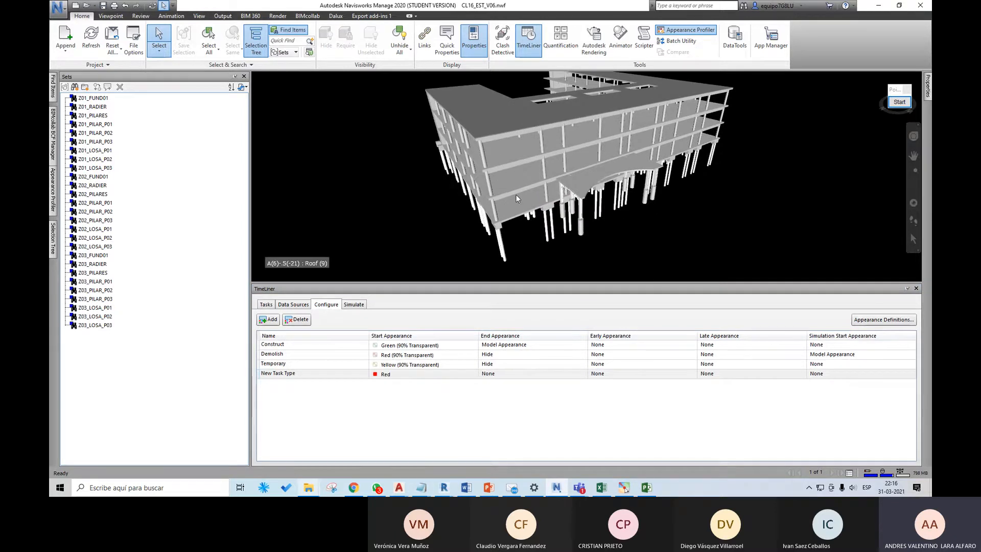
pyautogui.moveTo(516, 194); pyautogui.dragTo(509, 201, button='middle')
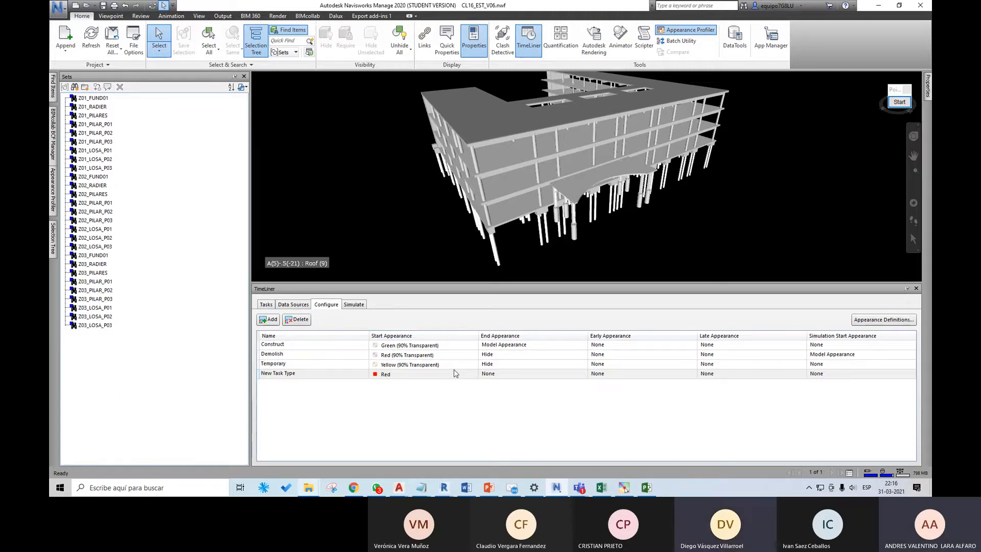
pyautogui.click(407, 378)
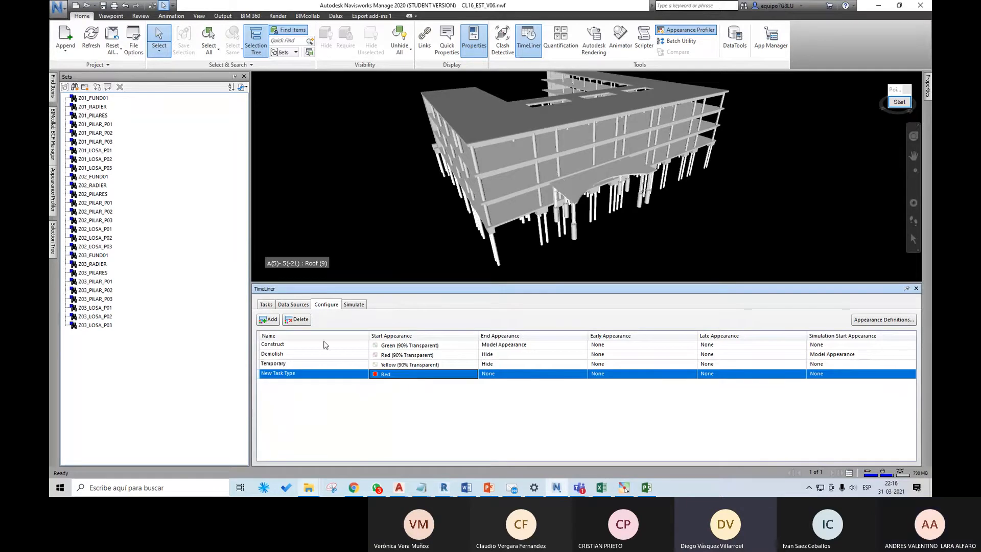
pyautogui.click(297, 319)
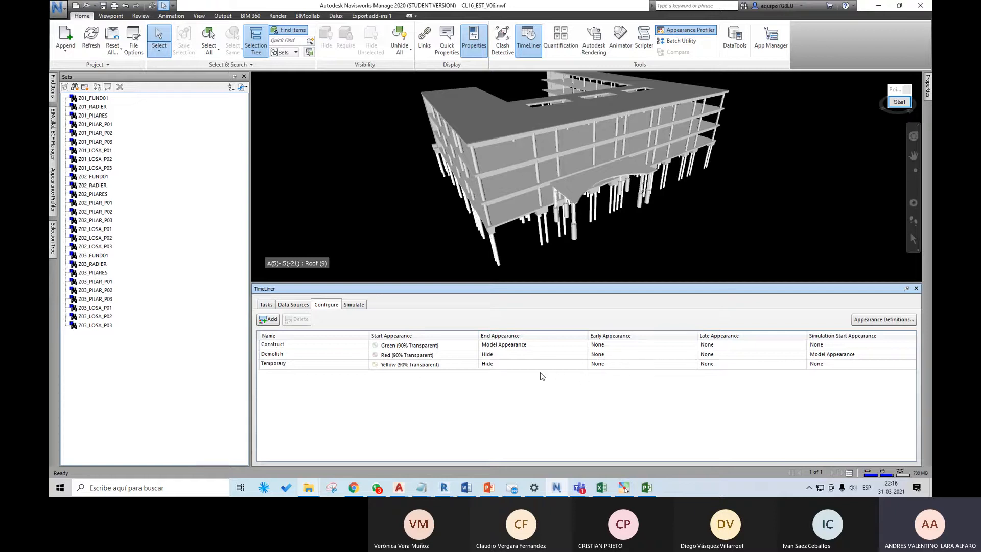
# Step: Review the task type options available for the existing task in the TimeLiner task list
pyautogui.click(267, 305)
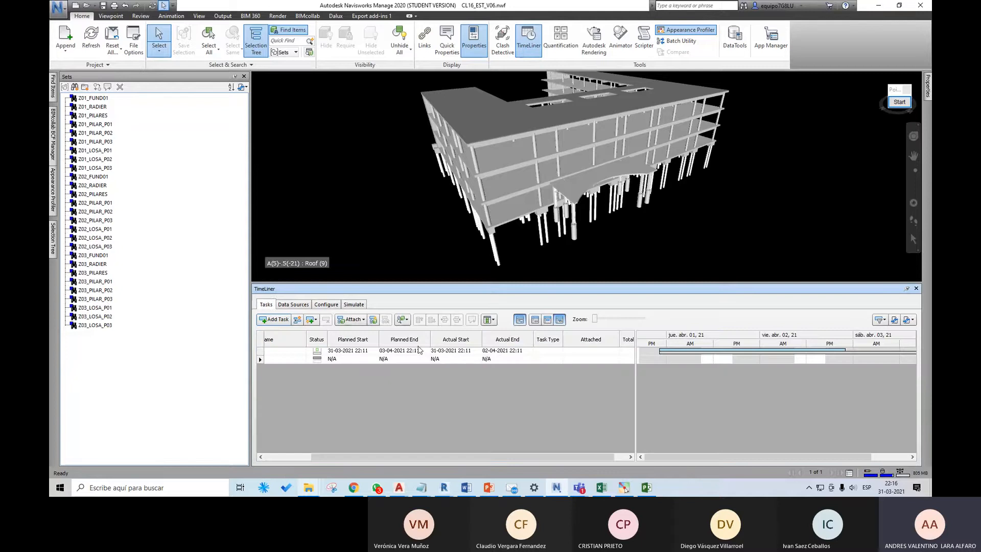
pyautogui.click(294, 305)
pyautogui.click(266, 305)
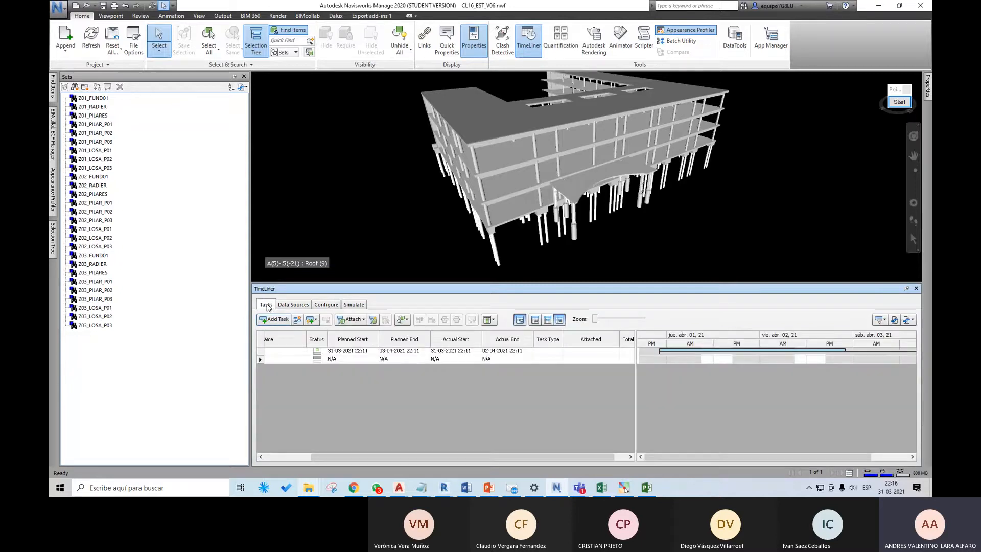
pyautogui.click(347, 352)
pyautogui.click(557, 354)
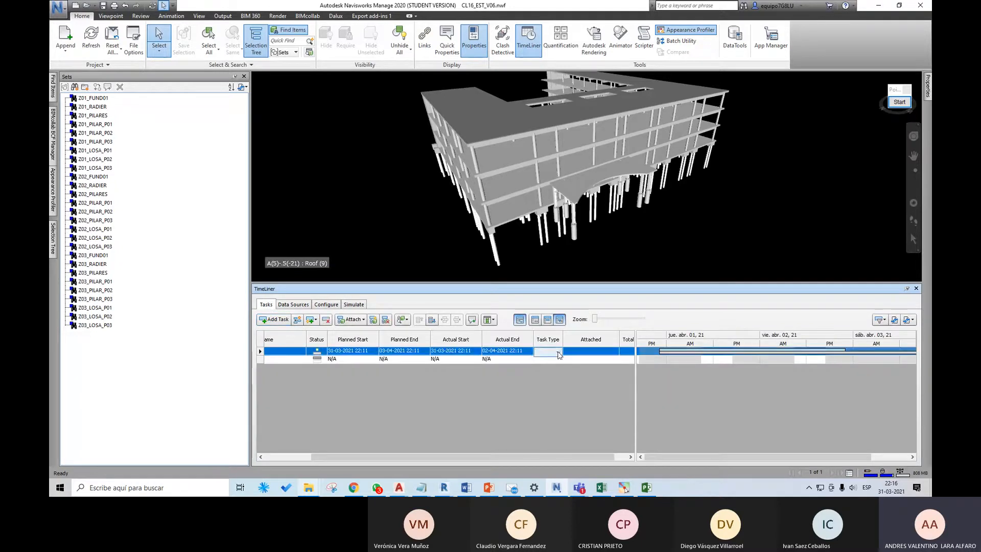
pyautogui.click(557, 354)
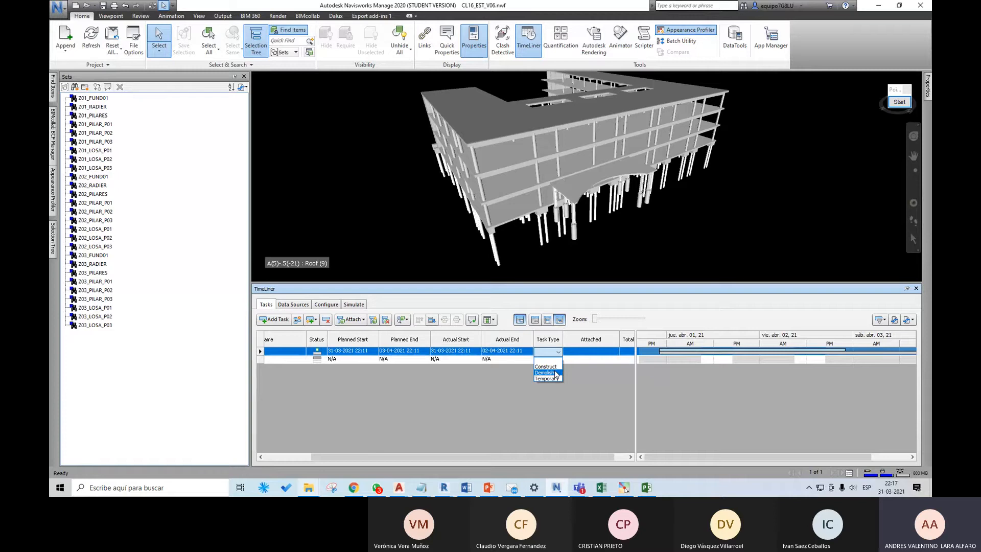
pyautogui.click(590, 373)
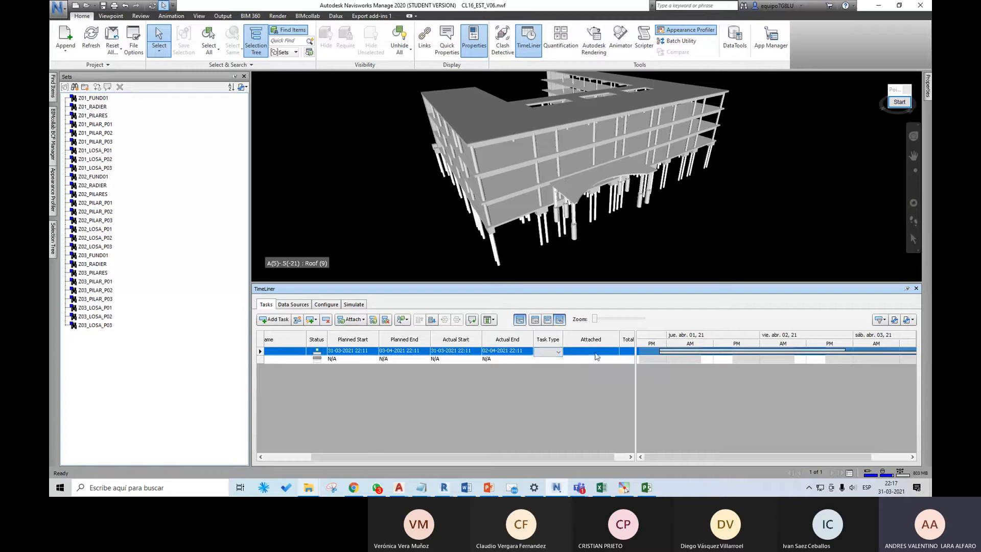
# Step: Select the building's corner pile, review the task's attachment options and available sets, and select the lowest floor slab
pyautogui.click(499, 261)
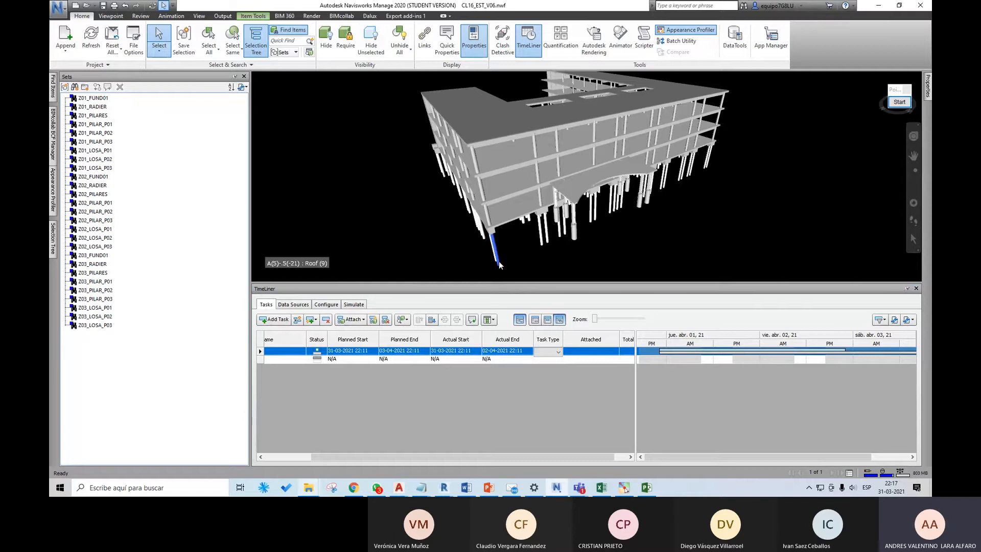
pyautogui.scroll(2, 508, 233)
pyautogui.moveTo(512, 234); pyautogui.dragTo(545, 222, button='middle')
pyautogui.scroll(-1, 526, 254)
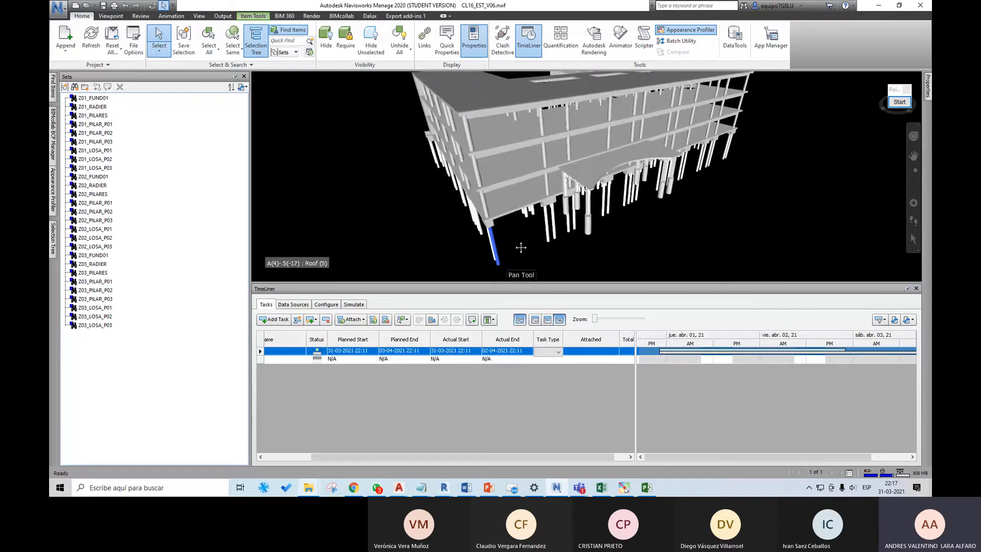
pyautogui.scroll(-1, 526, 252)
pyautogui.scroll(2, 513, 254)
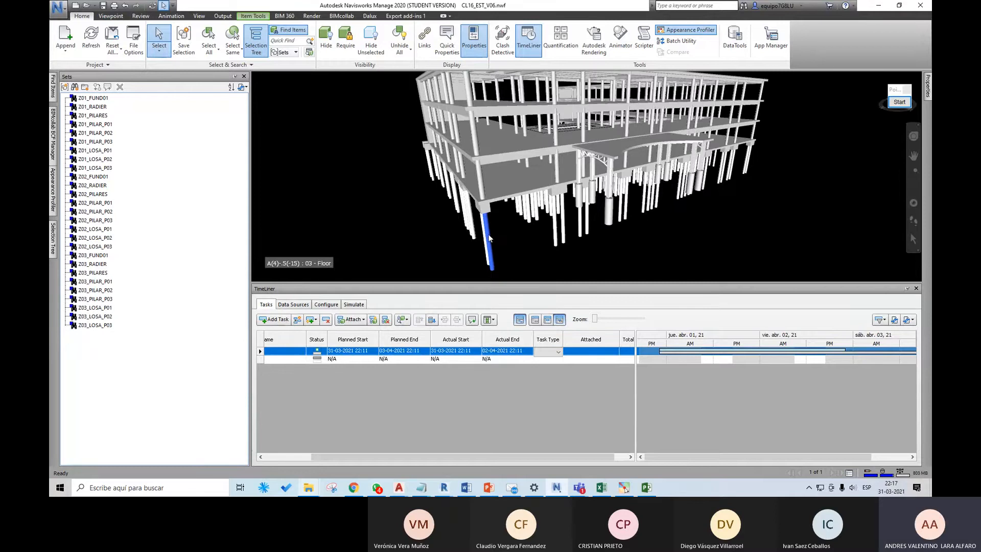
pyautogui.rightClick(603, 353)
pyautogui.moveTo(638, 376)
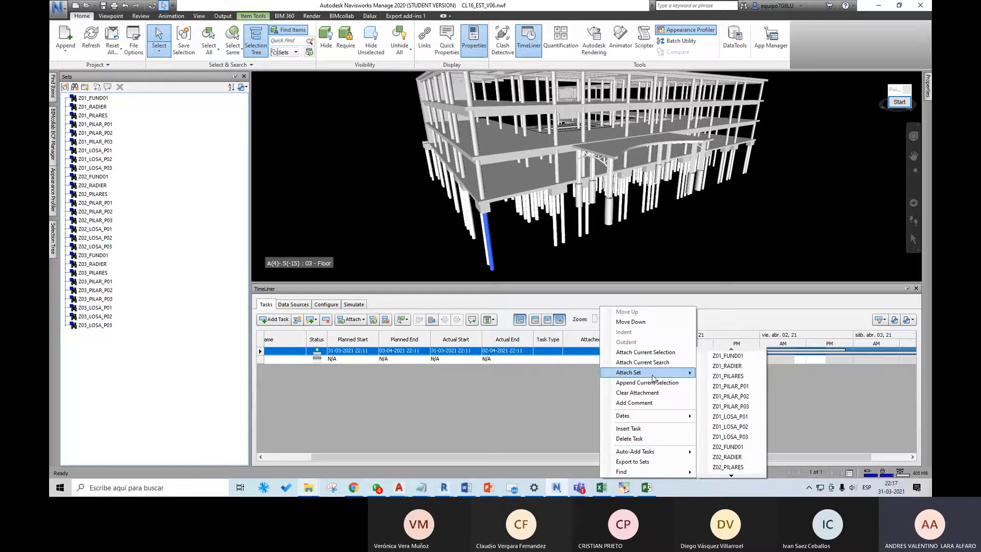
pyautogui.click(508, 186)
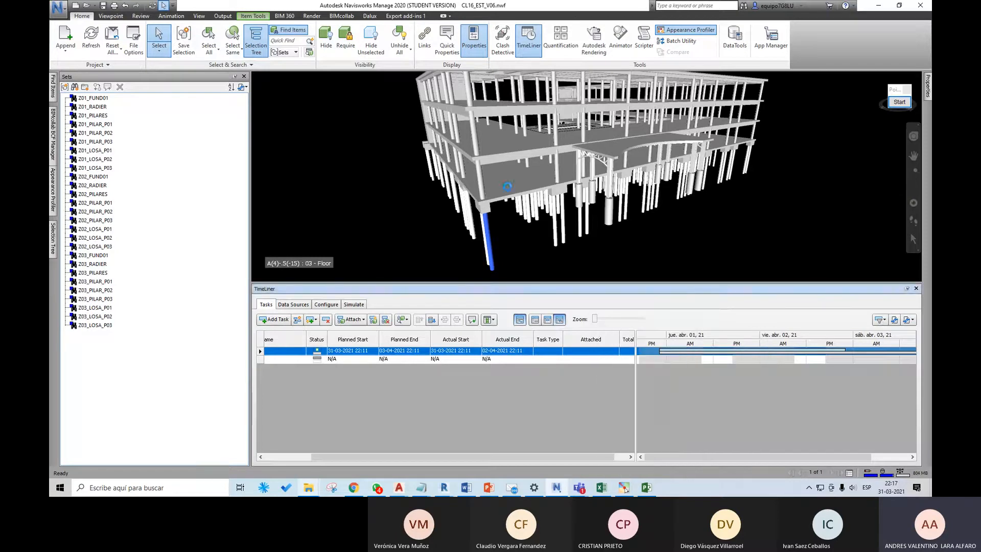
pyautogui.click(507, 185)
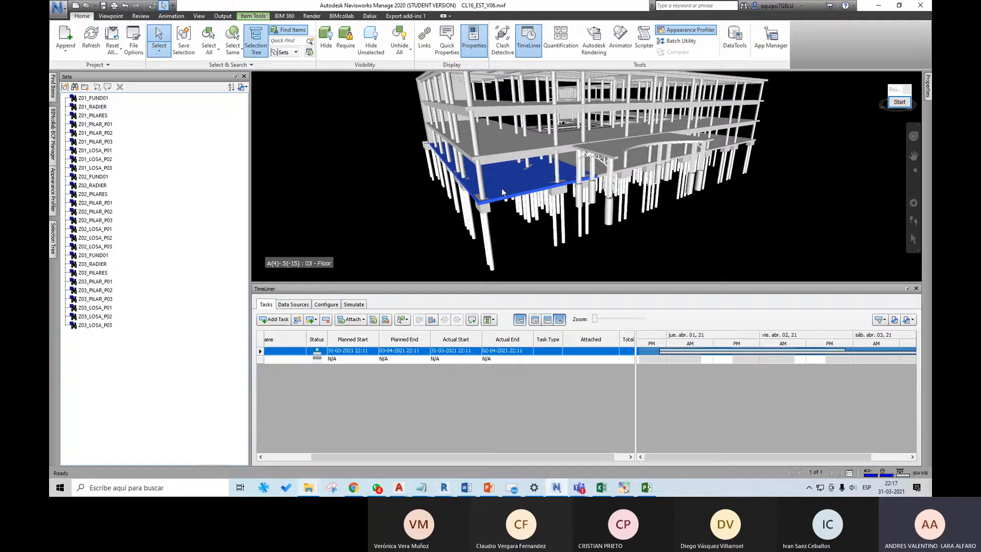
# Step: Check the Z01_RADIER and Z01_LOSA_P01 sets in the model, and attach the Z01_LOSA_P01 set to the task
pyautogui.click(103, 107)
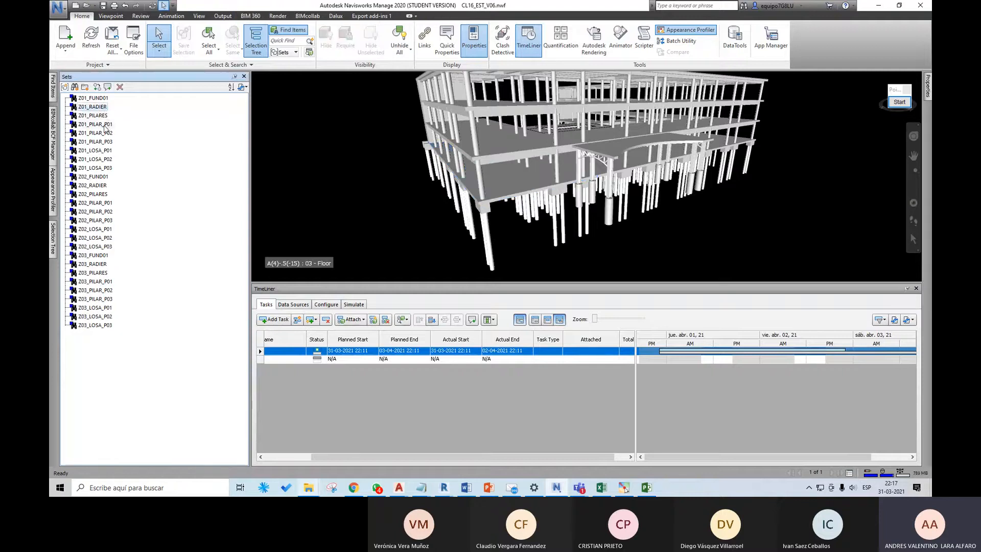
pyautogui.click(102, 150)
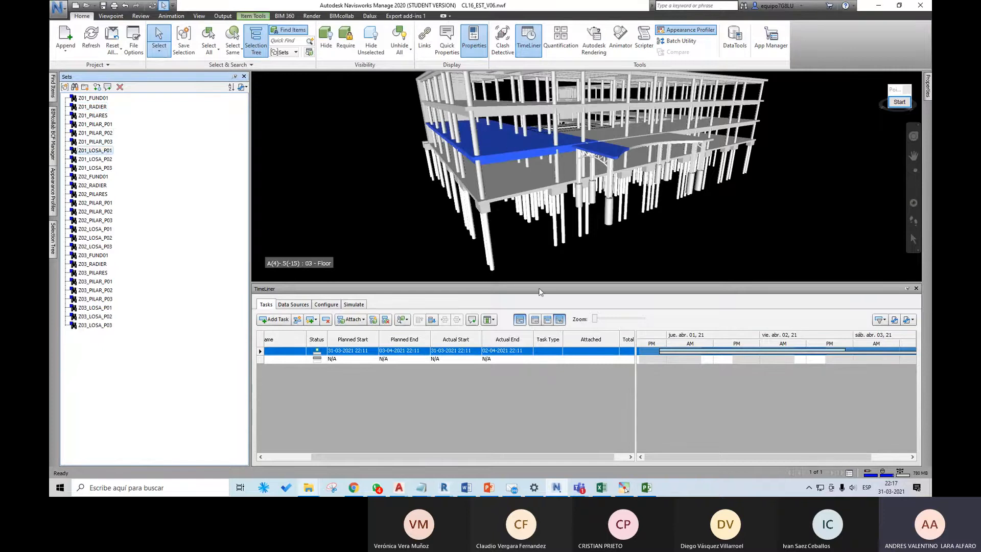
pyautogui.rightClick(595, 354)
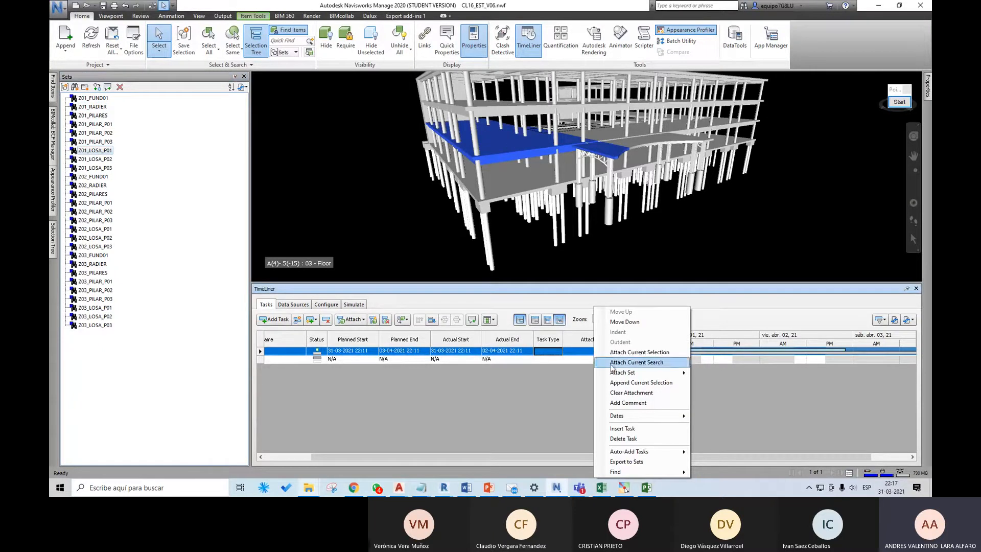
pyautogui.moveTo(628, 373)
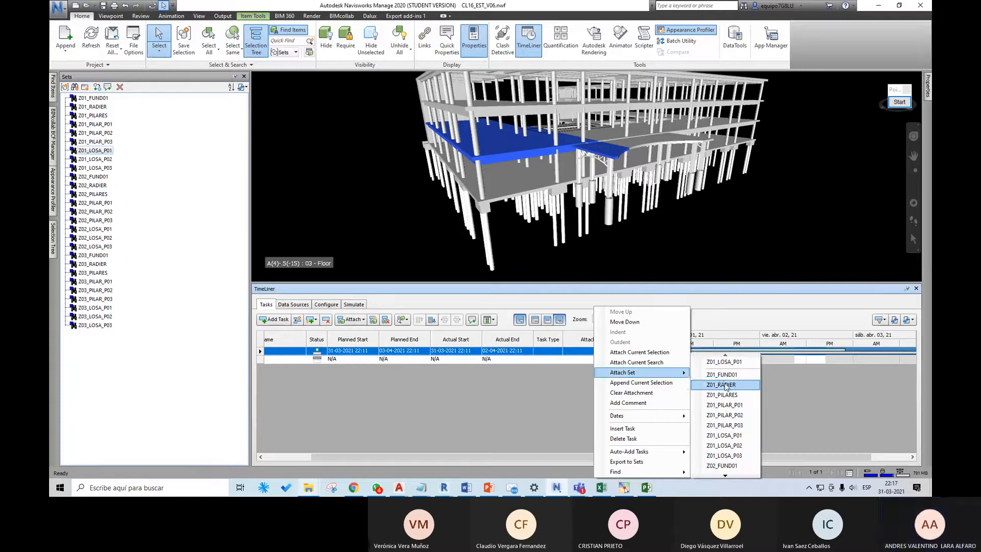
pyautogui.click(734, 436)
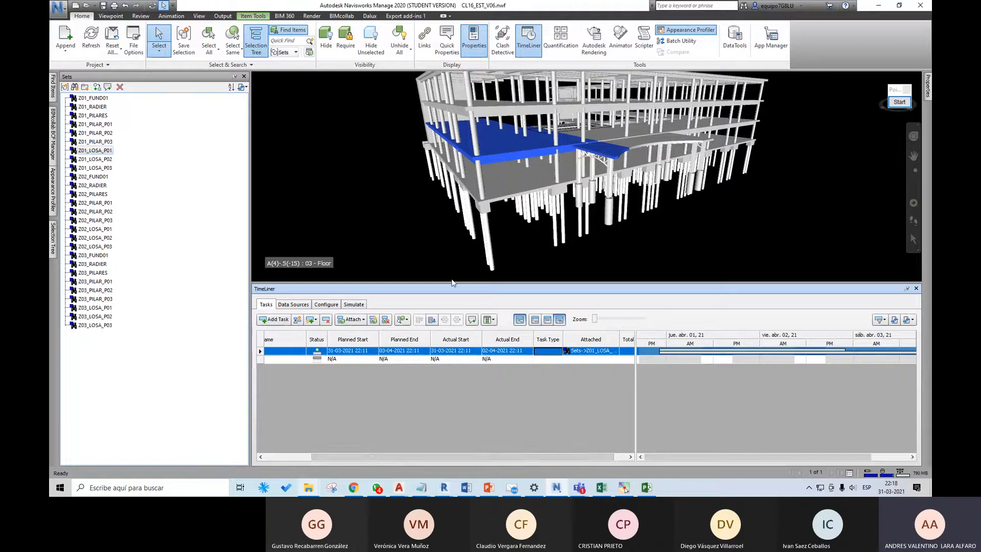
# Step: Play the TimeLiner simulation of the task and pause it partway through
pyautogui.click(359, 305)
pyautogui.click(327, 320)
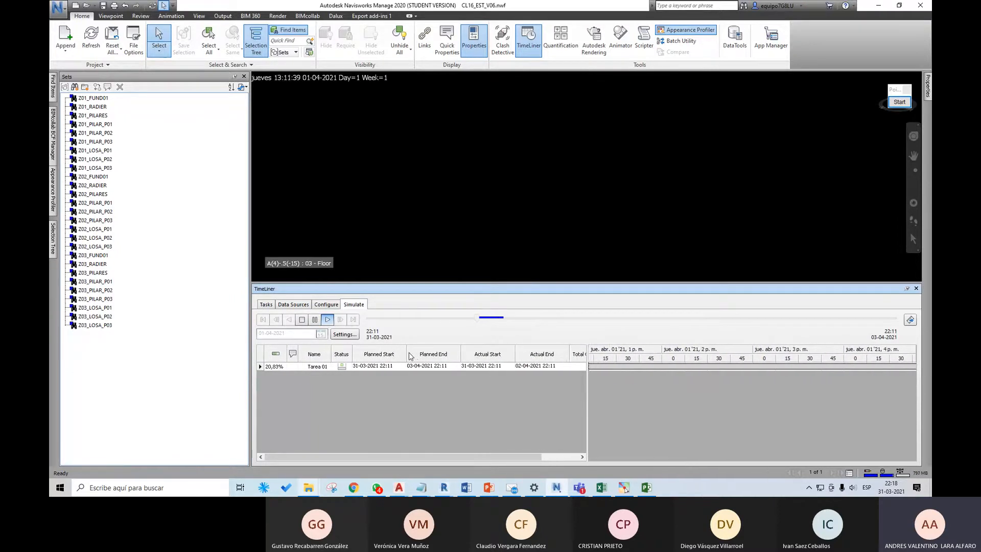
pyautogui.scroll(-4, 522, 224)
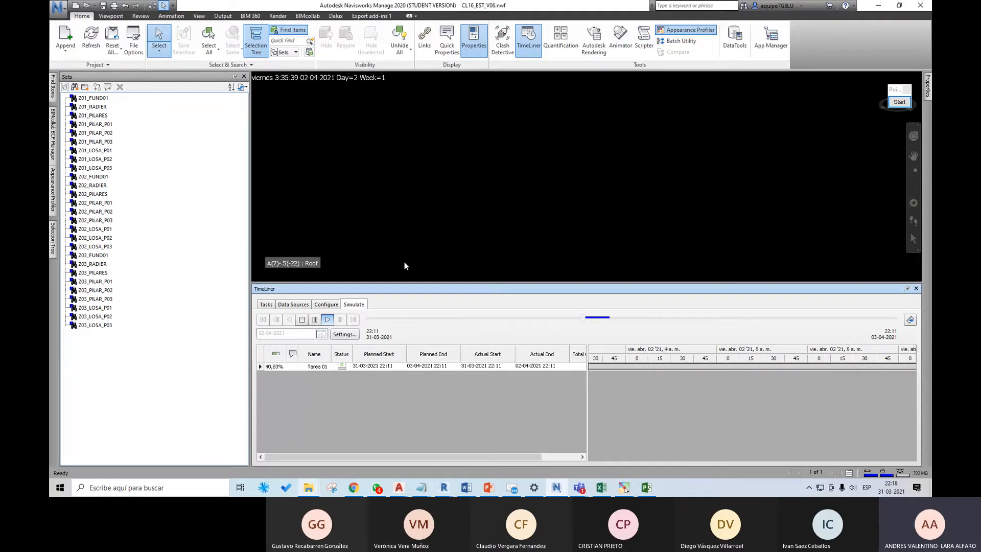
pyautogui.click(315, 319)
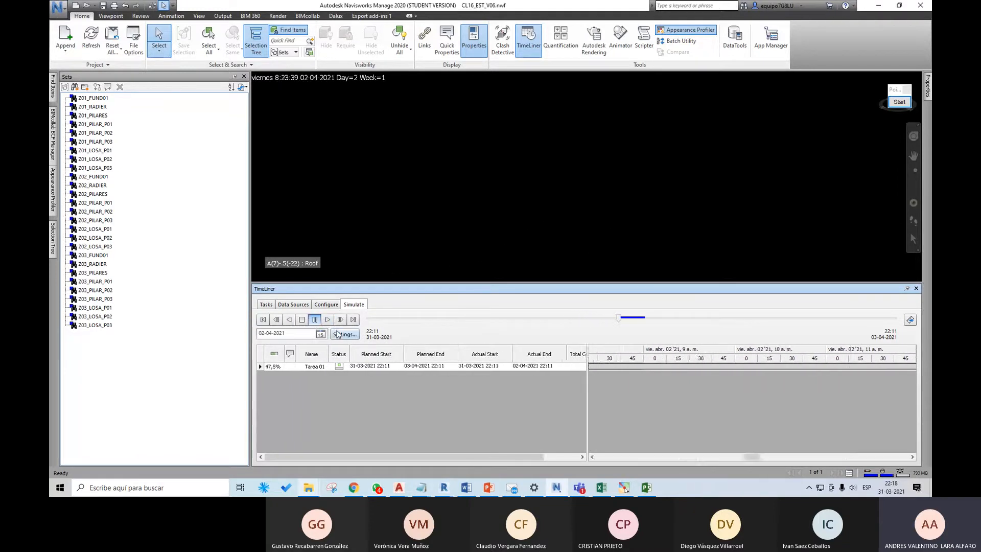
# Step: Enable overriding the simulation's start and end dates, set the playback duration to 5 seconds, and replay the simulation
pyautogui.click(338, 335)
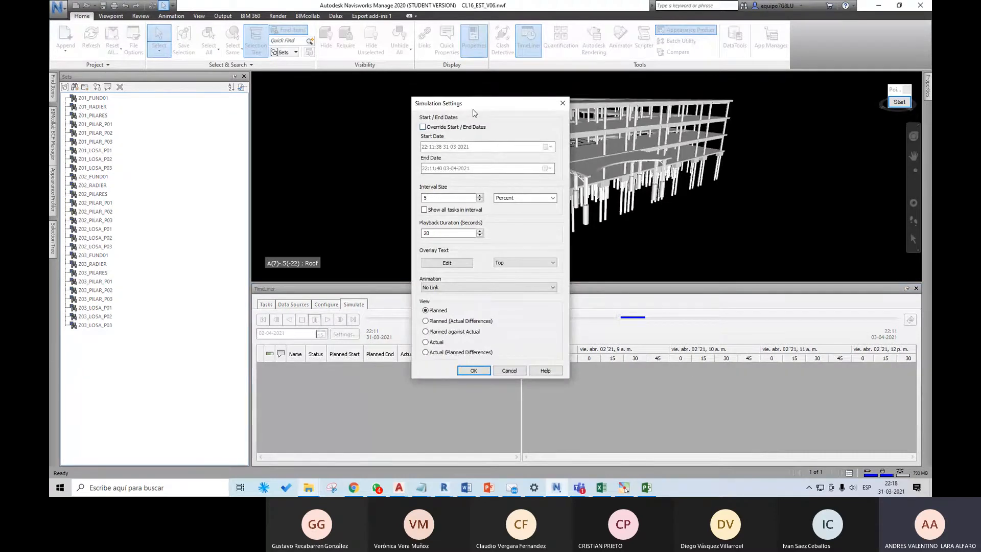
pyautogui.moveTo(478, 104); pyautogui.dragTo(514, 105)
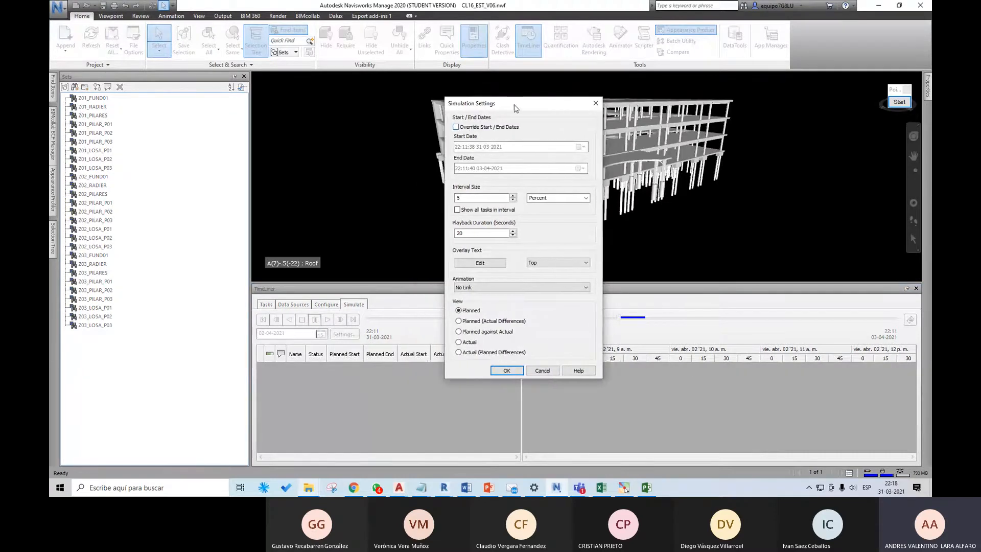
pyautogui.click(466, 128)
pyautogui.doubleClick(481, 233)
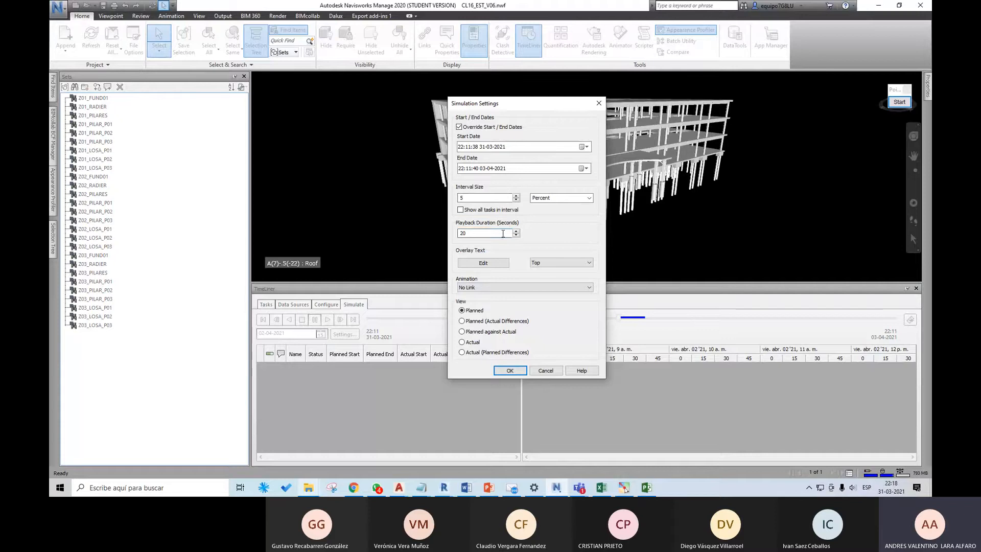
pyautogui.write('5')
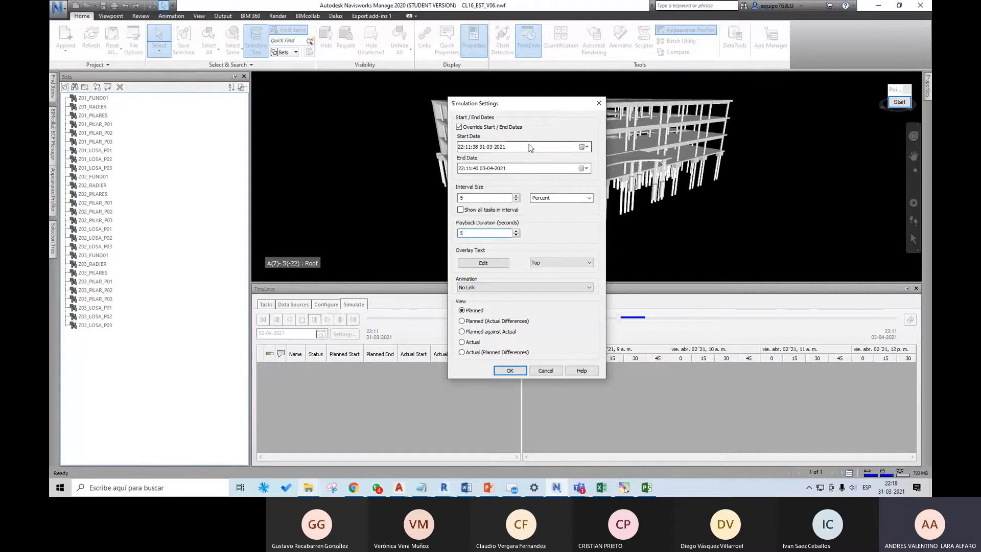
pyautogui.click(509, 370)
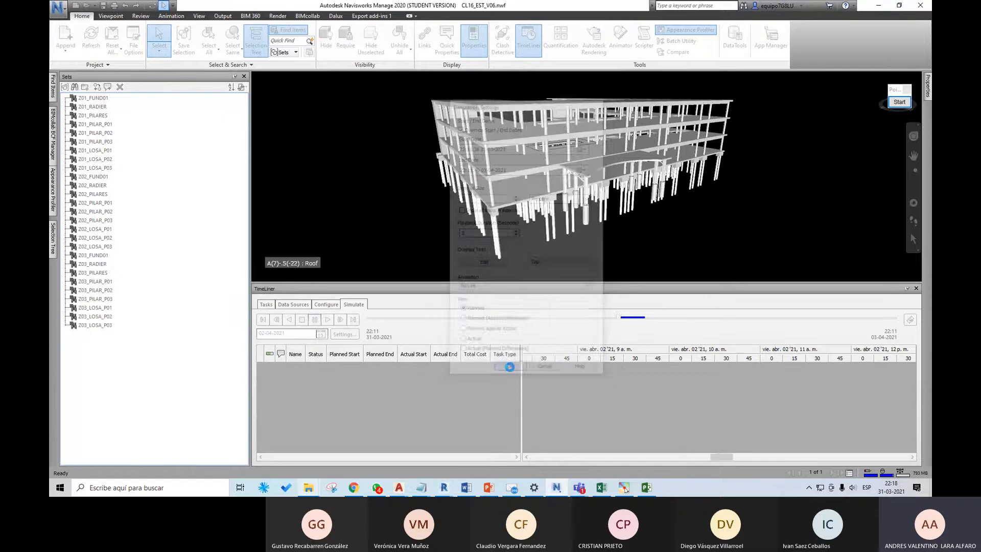
pyautogui.click(328, 319)
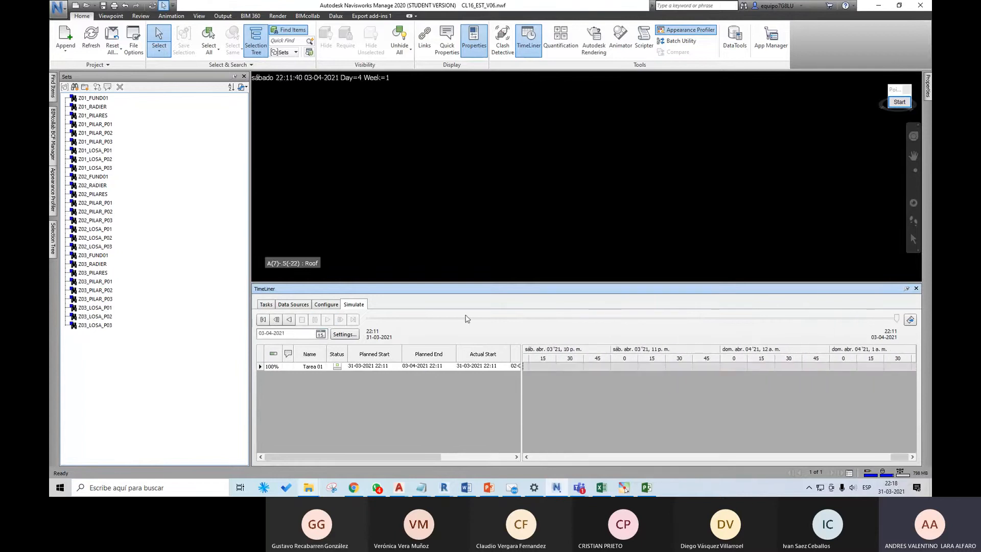
# Step: Set the task type of Tarea 01 to Construct in the task list
pyautogui.click(267, 305)
pyautogui.click(557, 352)
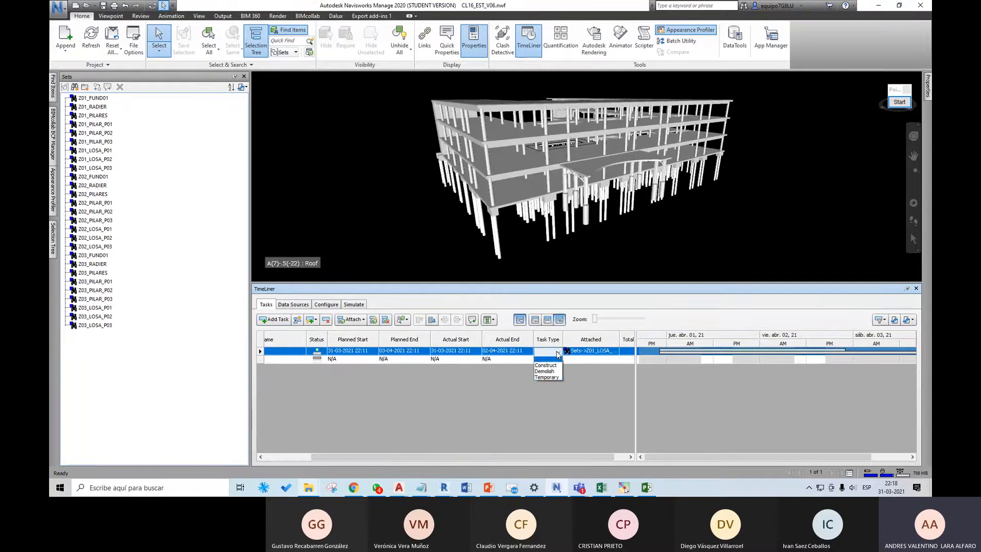
pyautogui.click(548, 361)
# Step: Play the simulation with the Construct task type, and widen the simulation's task table to show all its columns
pyautogui.click(354, 305)
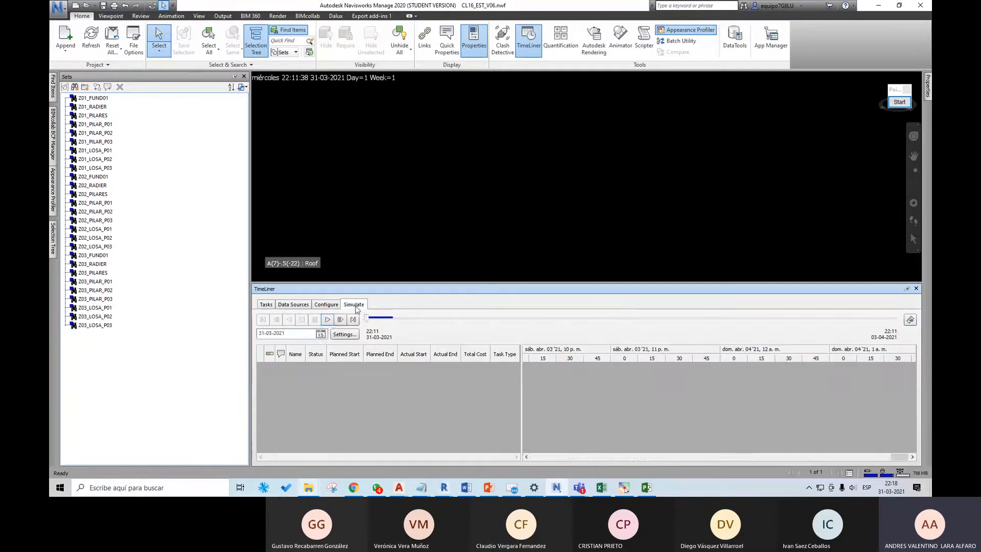
pyautogui.click(328, 319)
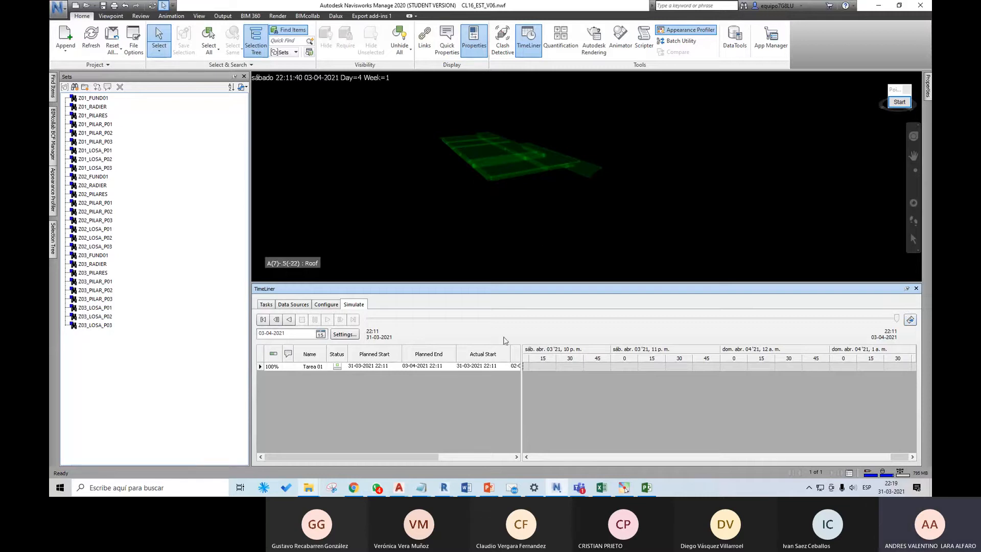
pyautogui.moveTo(521, 369); pyautogui.dragTo(639, 372)
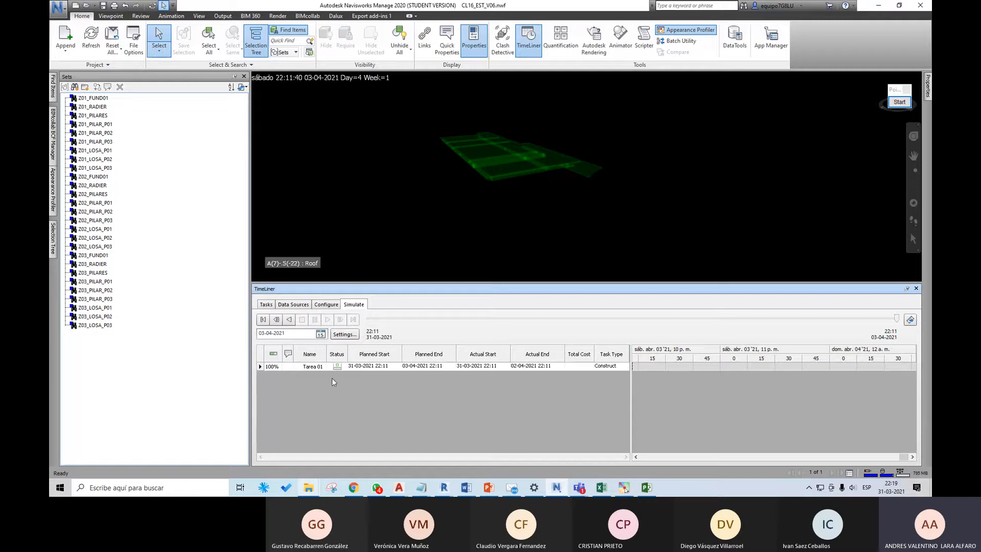
# Step: Check the CL16_Gant schedule in Microsoft Project, and return to the TimeLiner task list in Navisworks
pyautogui.click(352, 394)
pyautogui.click(587, 416)
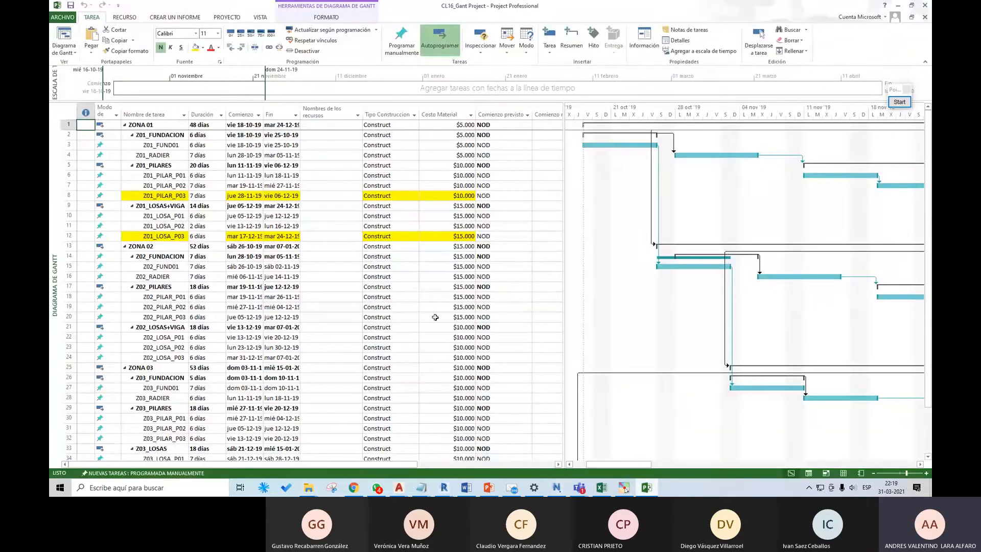
pyautogui.click(897, 7)
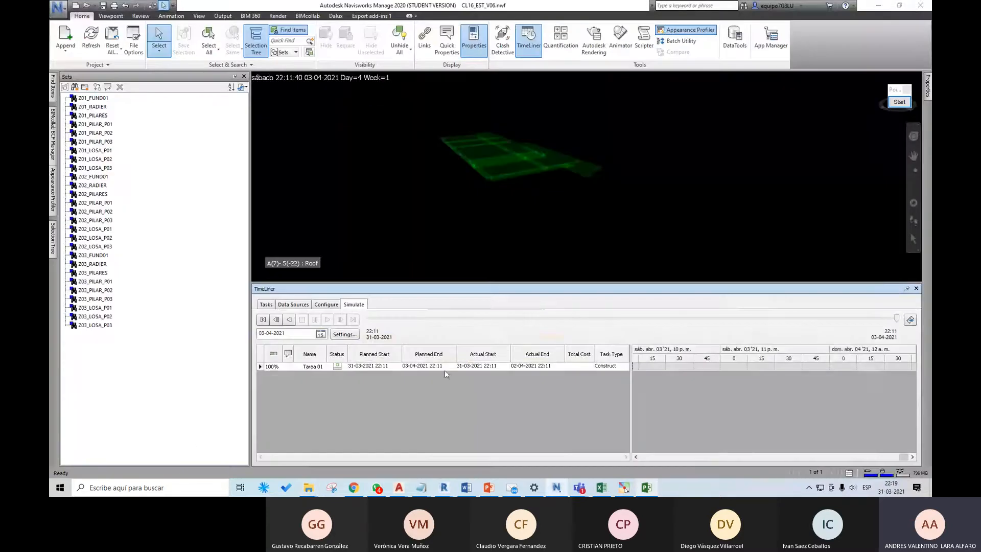
pyautogui.click(309, 367)
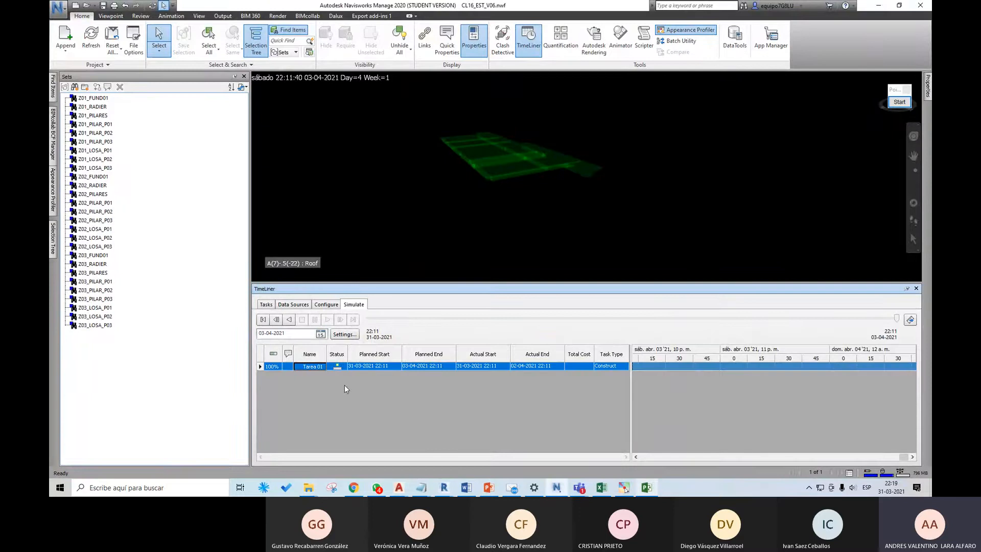
pyautogui.click(266, 305)
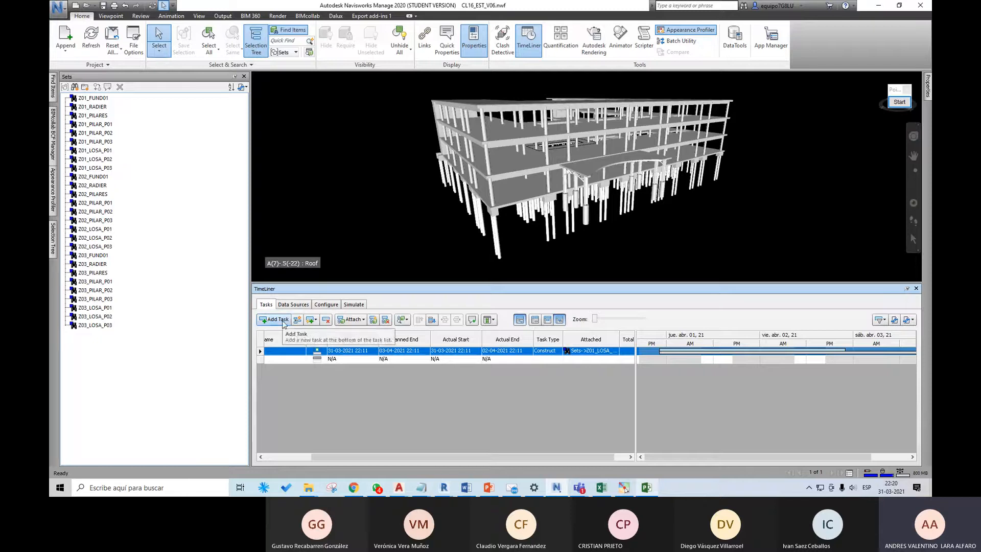
# Step: Delete the Tarea 01 task and the remaining empty row from the TimeLiner task list
pyautogui.click(327, 322)
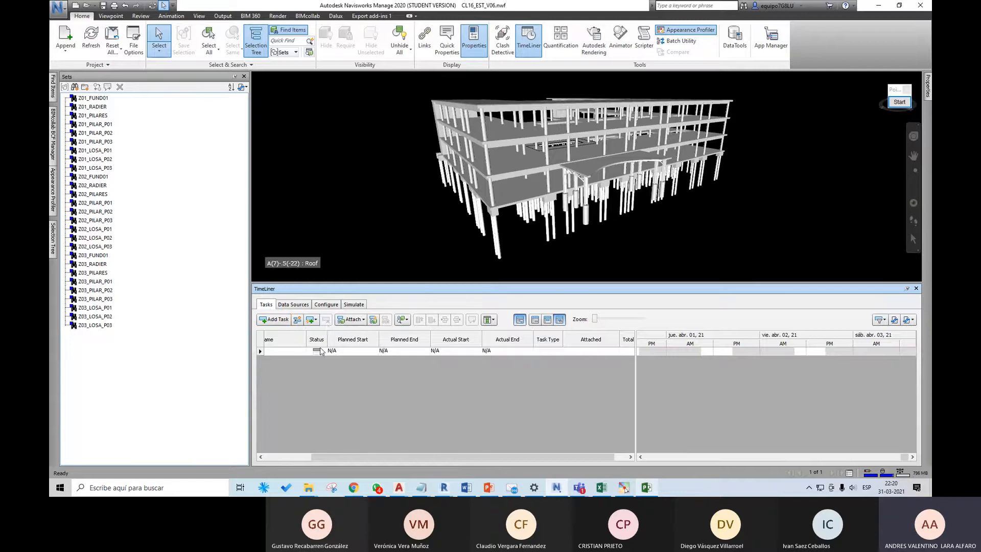
pyautogui.click(327, 321)
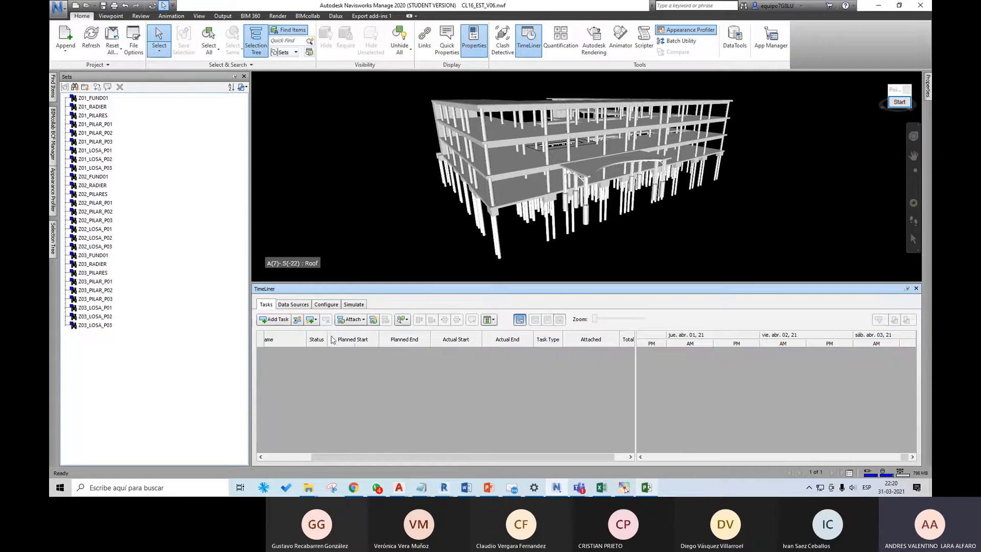
pyautogui.click(363, 320)
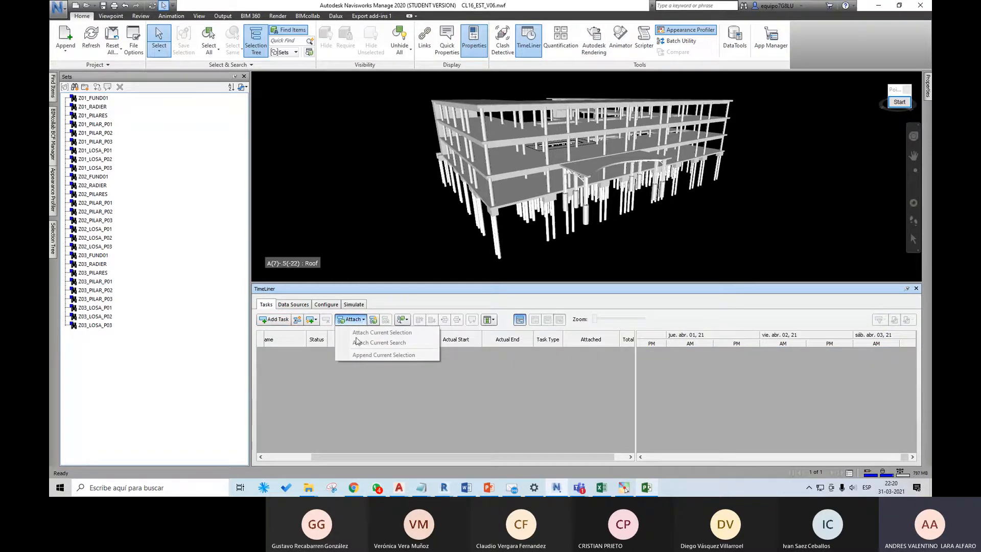
pyautogui.click(496, 368)
pyautogui.rightClick(501, 359)
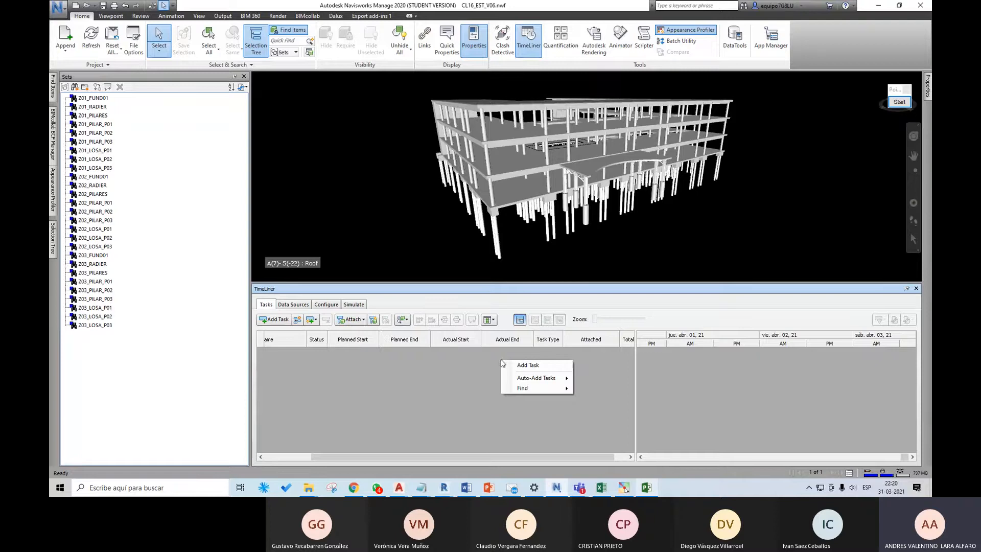
pyautogui.click(428, 357)
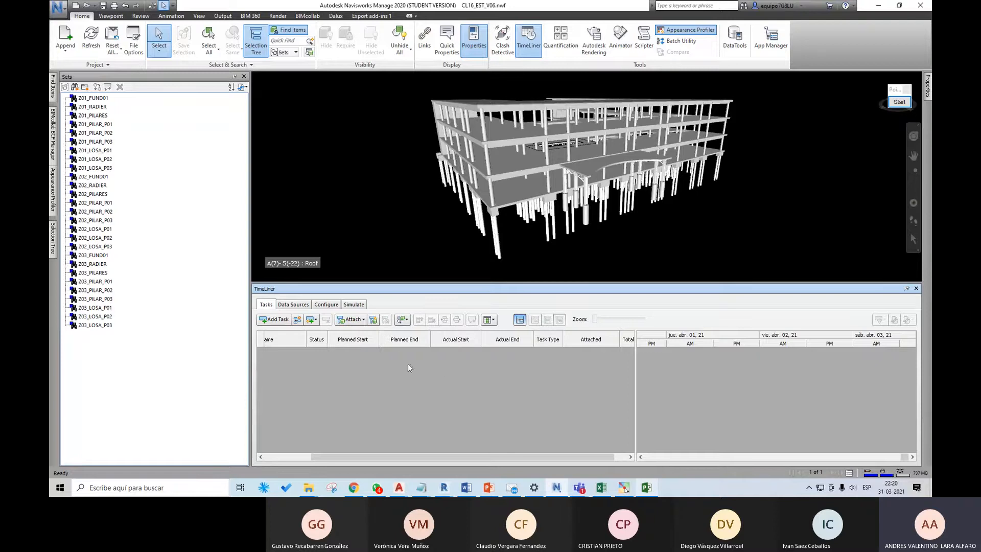
pyautogui.click(360, 321)
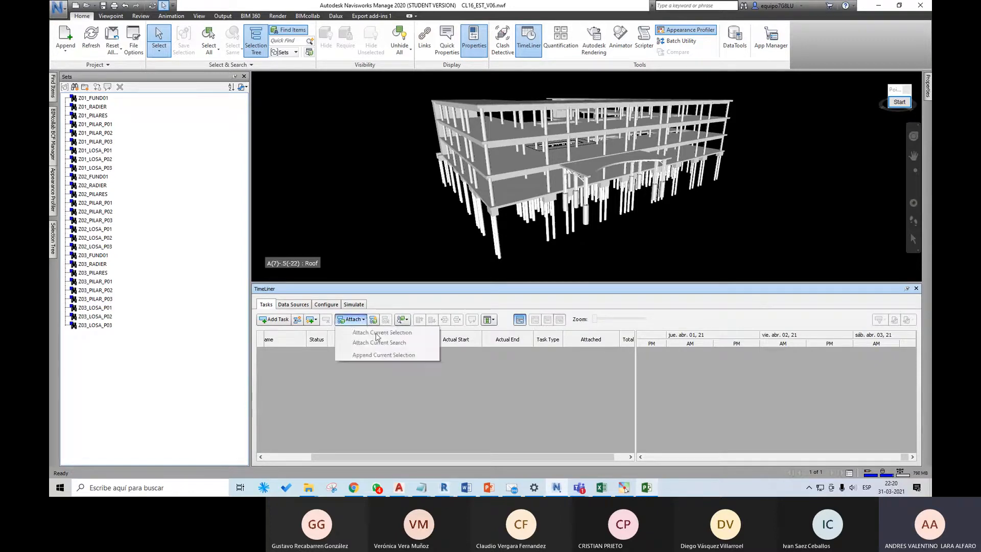
pyautogui.click(457, 369)
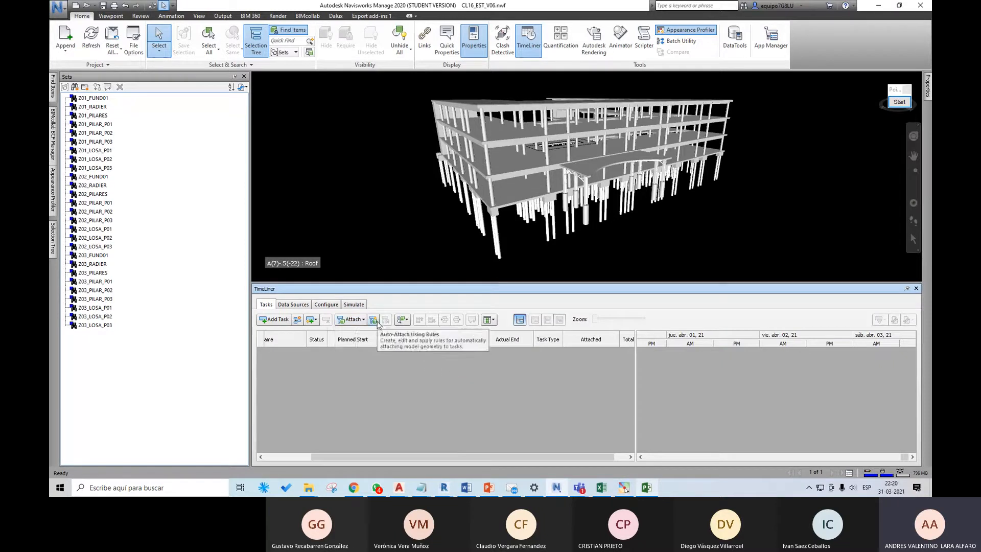
pyautogui.click(407, 322)
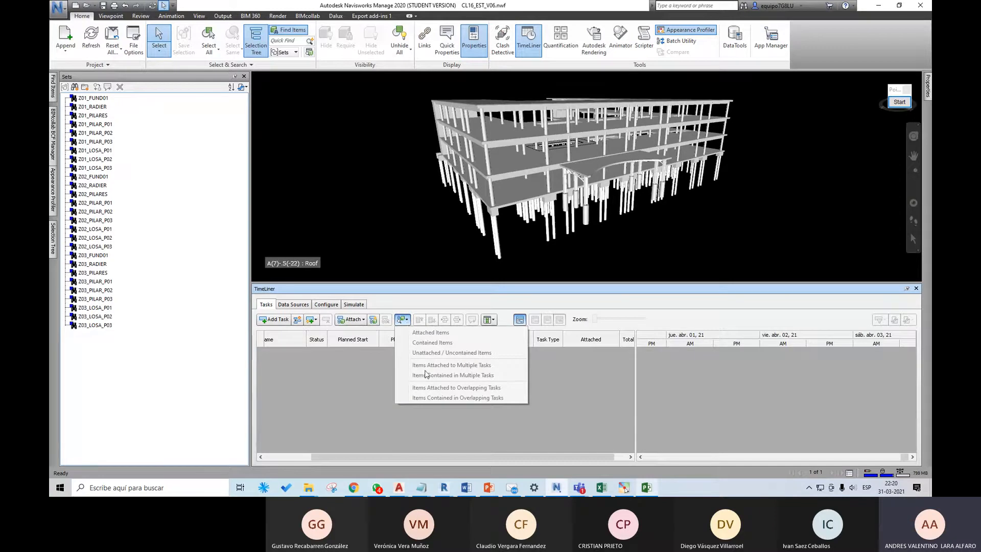
pyautogui.click(564, 375)
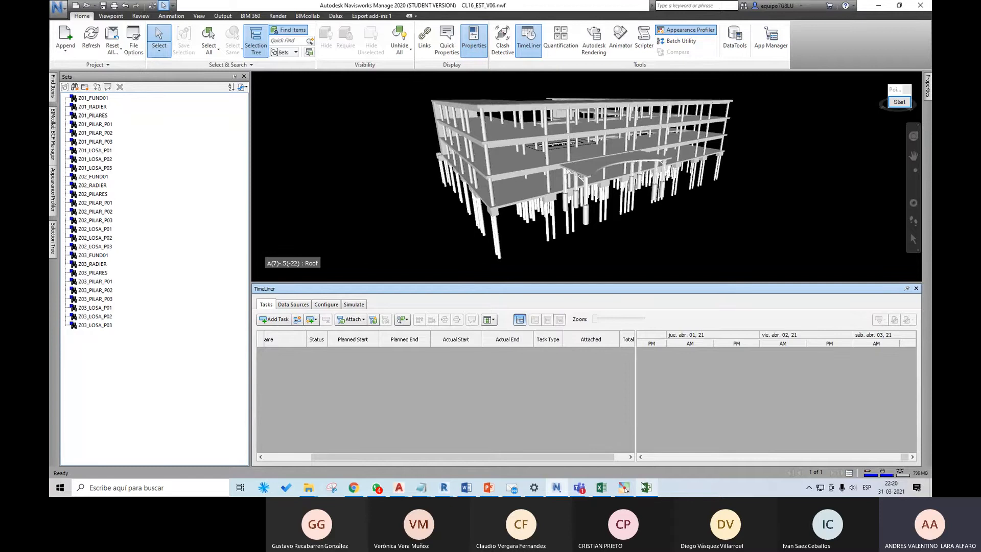
# Step: Review the CL16_Gant schedule in Microsoft Project at the Z01_FUND01 task, and check which data source formats the Navisworks TimeLiner can import
pyautogui.click(647, 488)
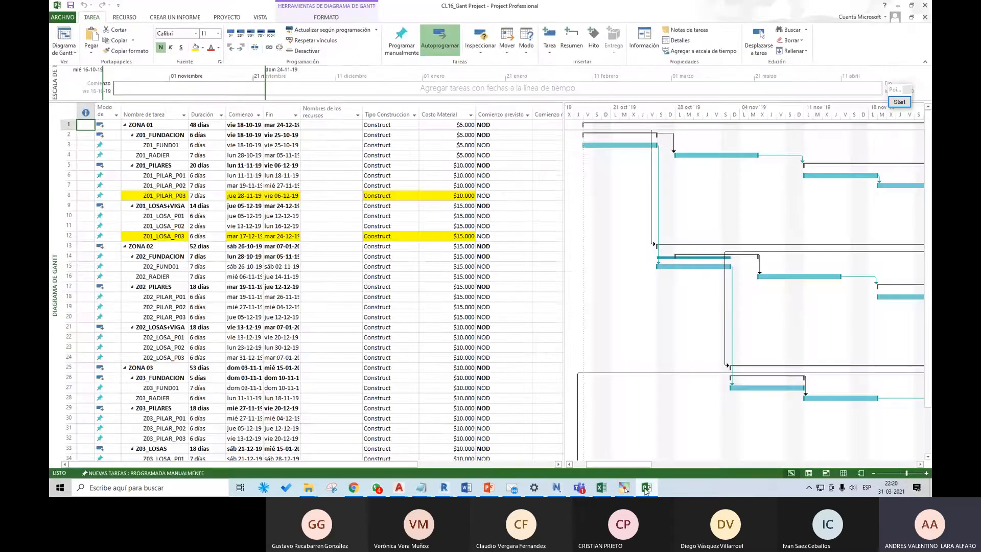
pyautogui.click(154, 146)
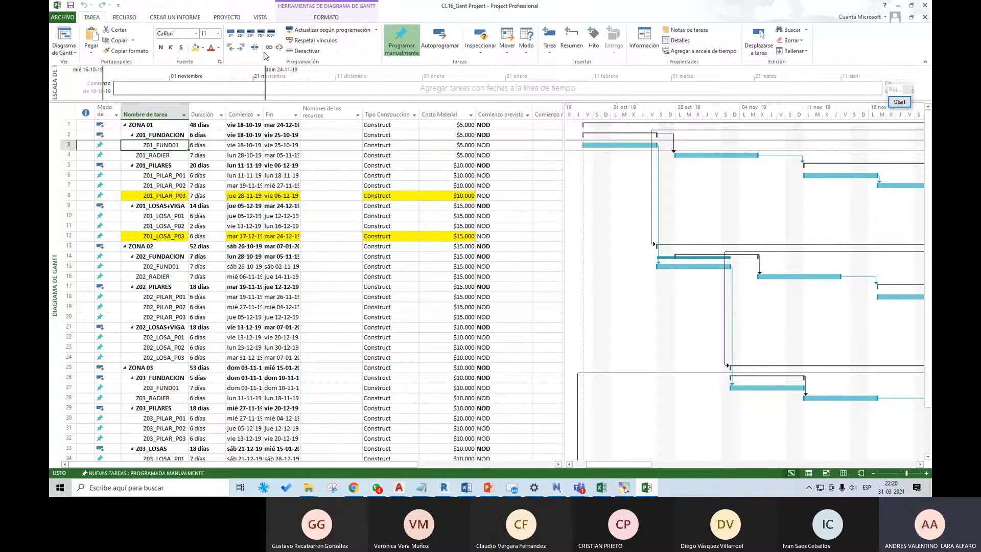
pyautogui.click(897, 6)
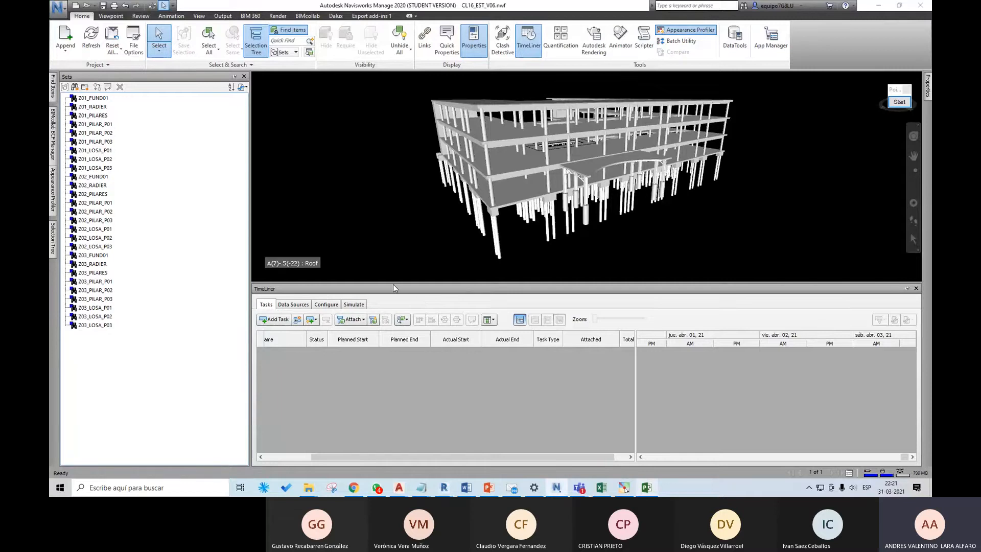
pyautogui.click(301, 305)
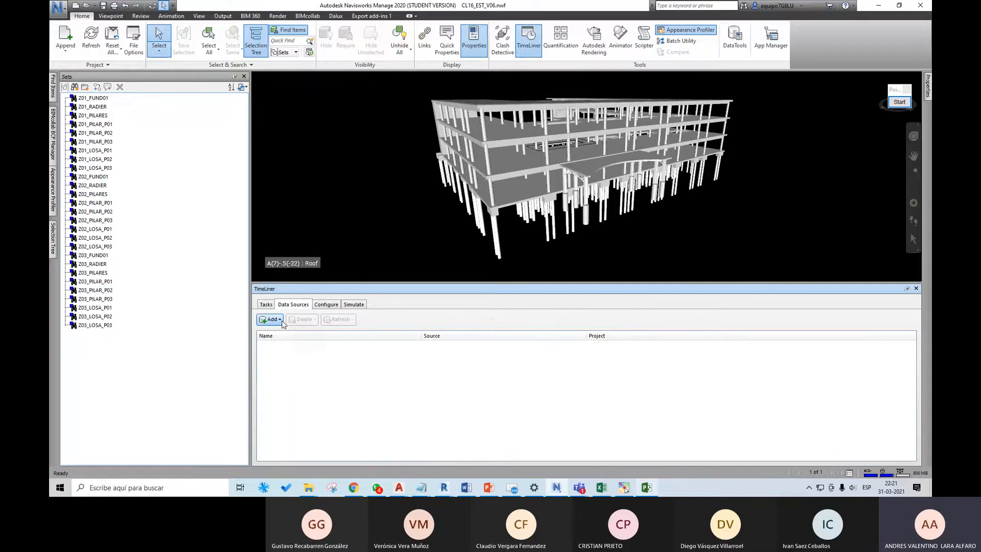
pyautogui.click(280, 319)
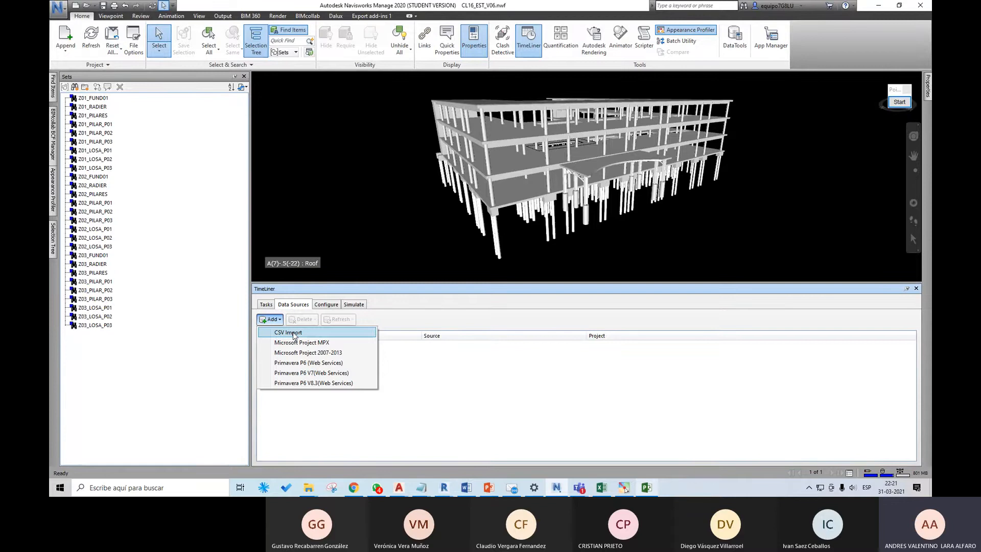
# Step: Switch to the CL16_Gant_Excel workbook in Excel, widen the Tipo Tarea and Material Cost columns, and review the Tipo Tarea values in G2:G37
pyautogui.click(600, 486)
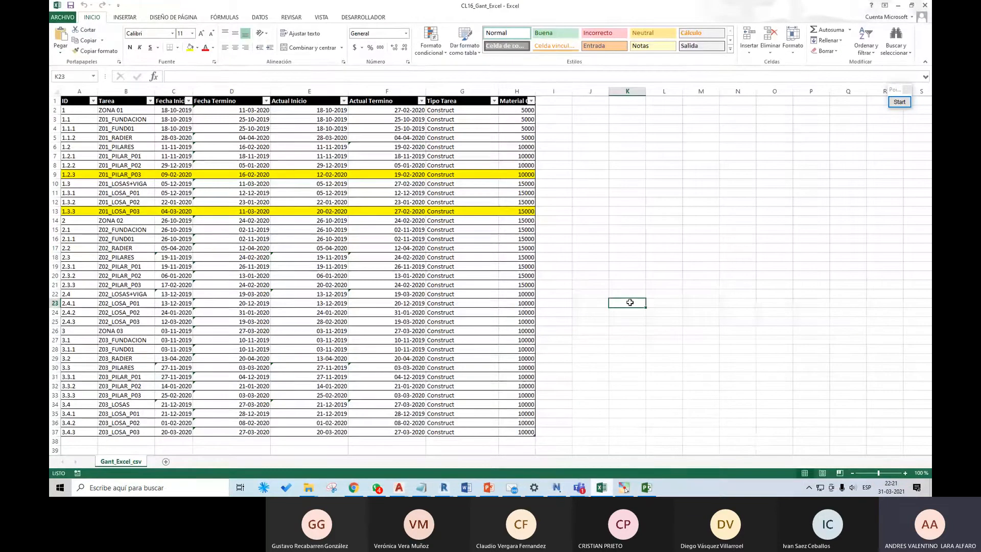
pyautogui.doubleClick(535, 91)
pyautogui.moveTo(501, 91); pyautogui.dragTo(518, 91)
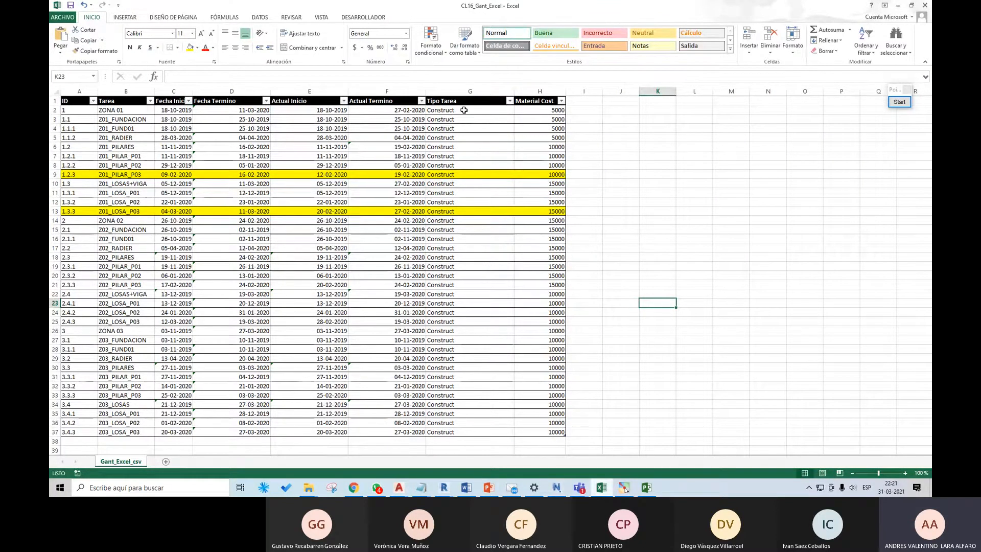
pyautogui.moveTo(464, 110); pyautogui.dragTo(473, 434)
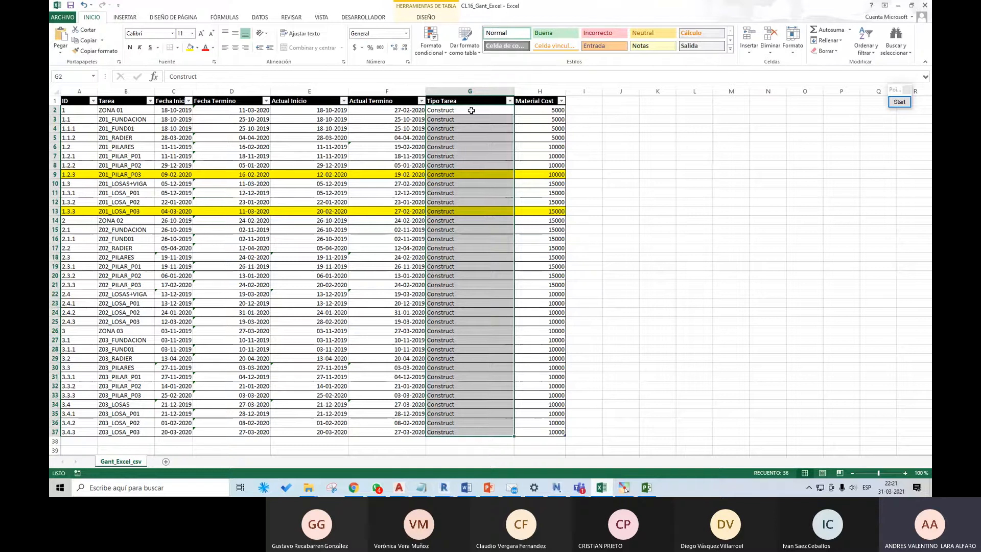
pyautogui.moveTo(471, 111); pyautogui.dragTo(478, 429)
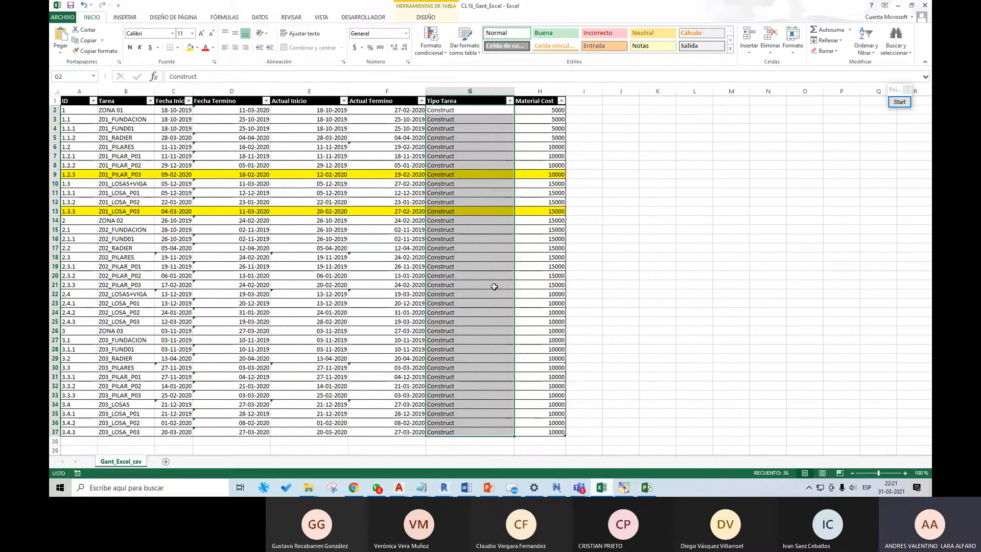
# Step: Return to Navisworks and examine the Construct task type in the TimeLiner configuration
pyautogui.click(556, 487)
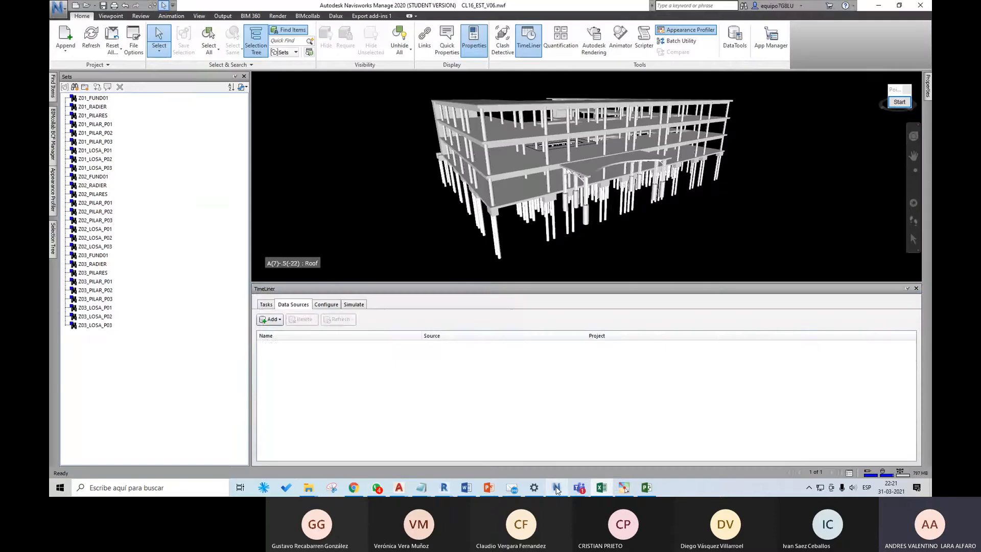
pyautogui.click(326, 305)
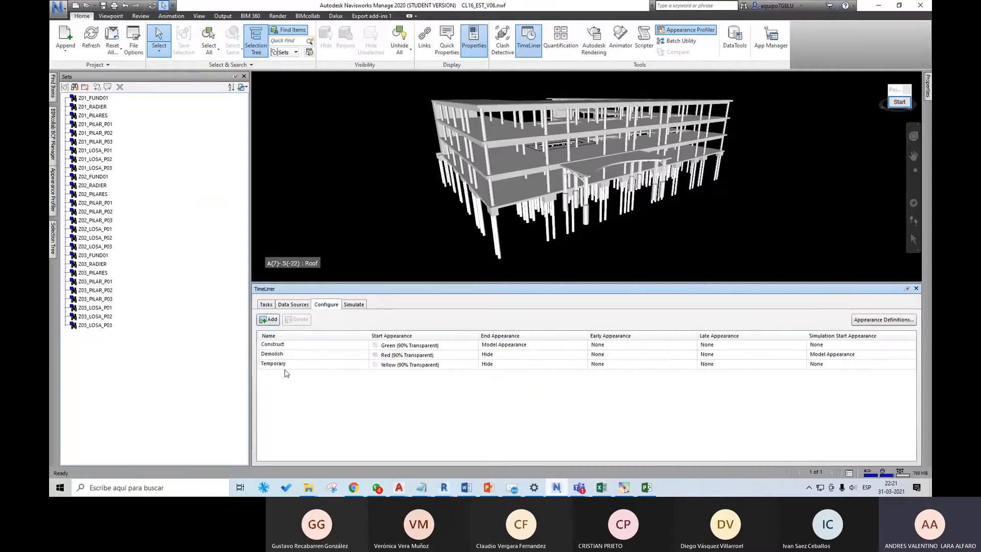
pyautogui.click(288, 346)
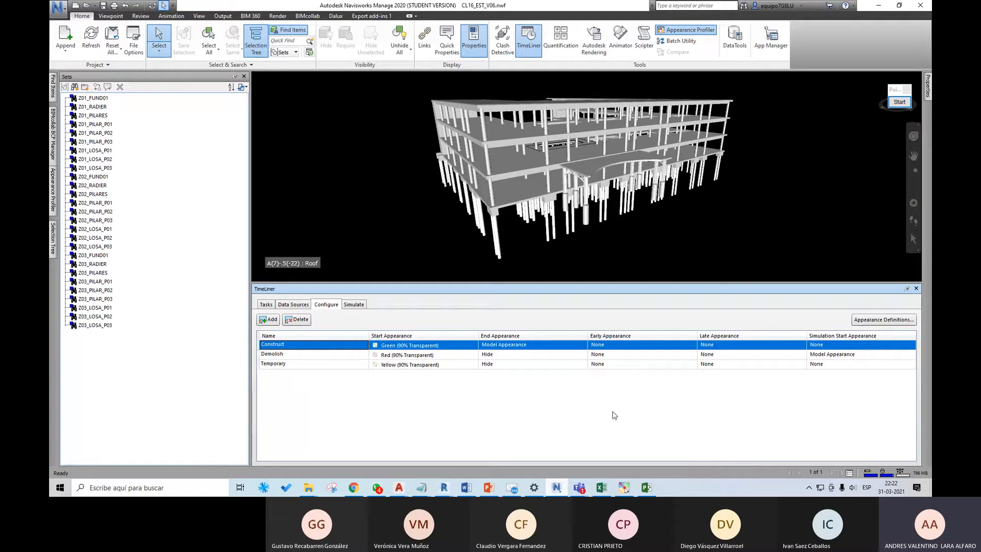
# Step: Review the Tipo Tarea header and the Material Cost values in H2:H37 in Excel, and return to the TimeLiner data sources in Navisworks
pyautogui.click(603, 488)
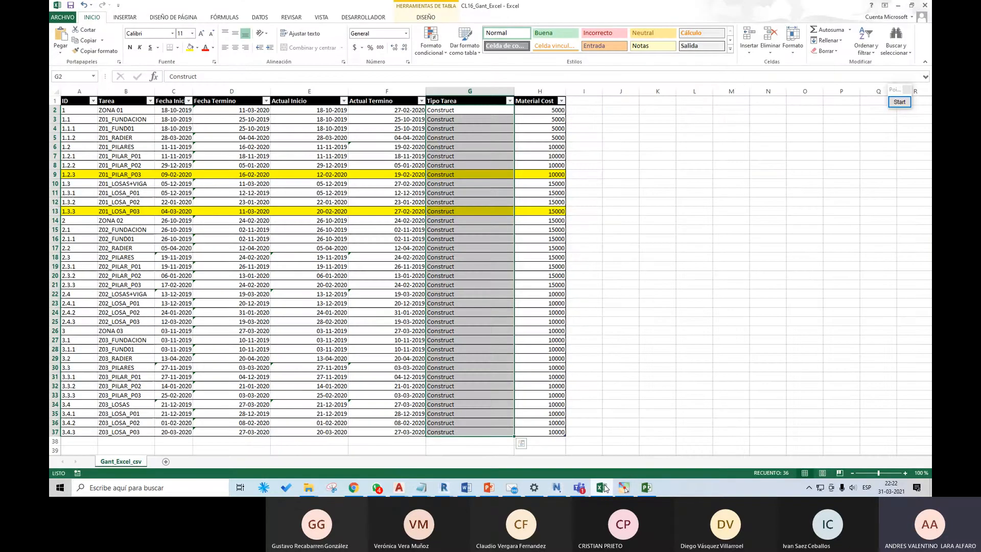
pyautogui.click(453, 101)
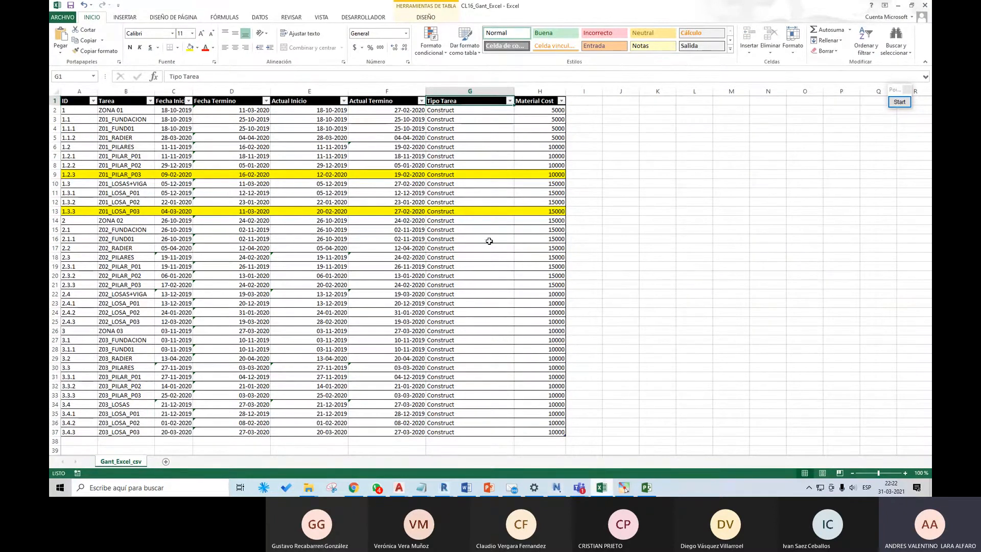
pyautogui.moveTo(541, 110); pyautogui.dragTo(539, 432)
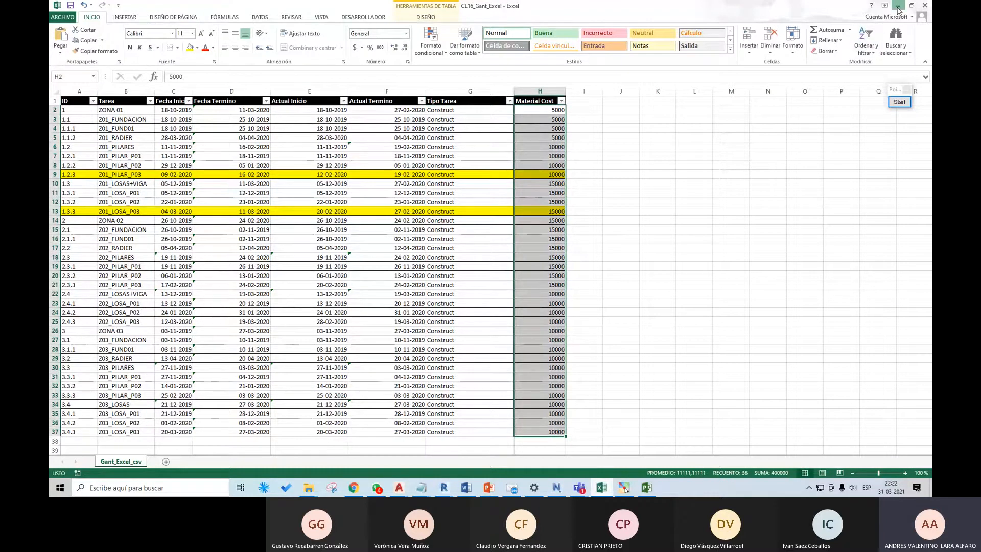
pyautogui.hotkey('alt', 'Tab')
pyautogui.click(266, 304)
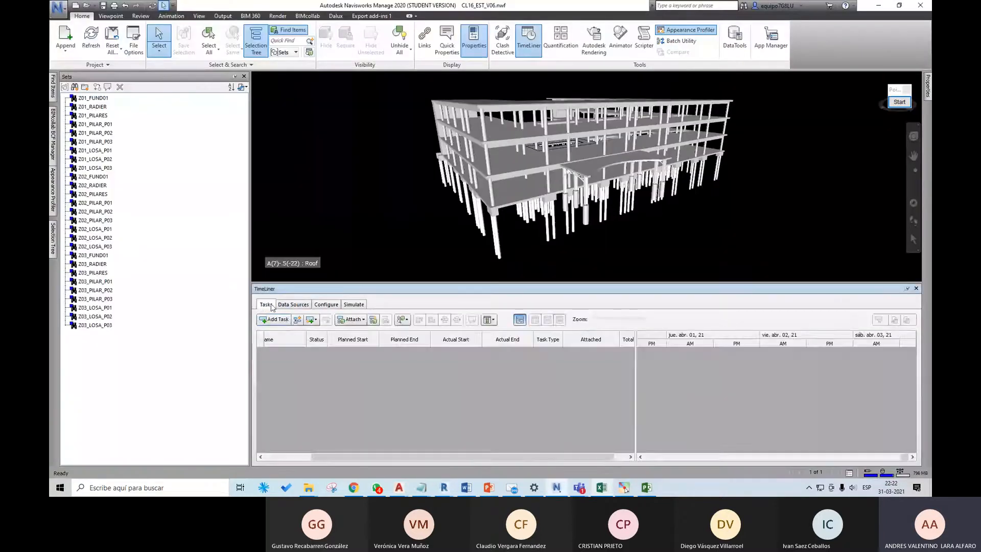
pyautogui.click(283, 305)
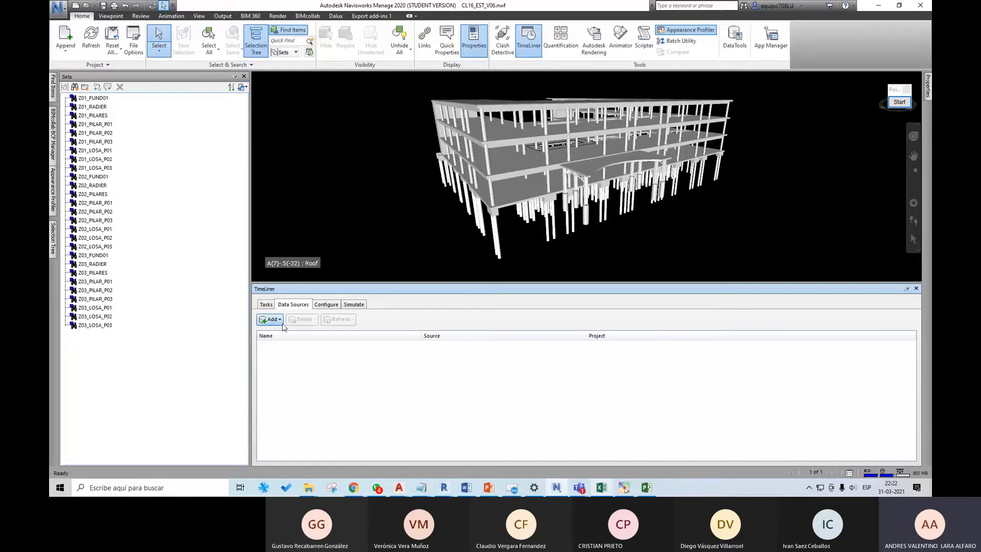
# Step: Save the Excel schedule as a comma-delimited CSV named CL16_Gant_Excel_v06 in the CLASE 16 folder, and close the workbook
pyautogui.click(601, 488)
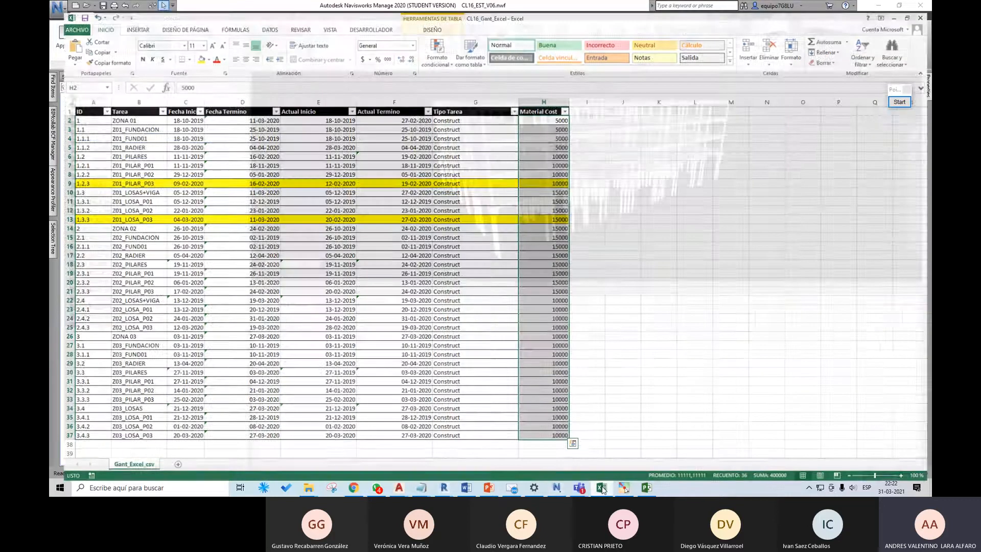
pyautogui.click(64, 17)
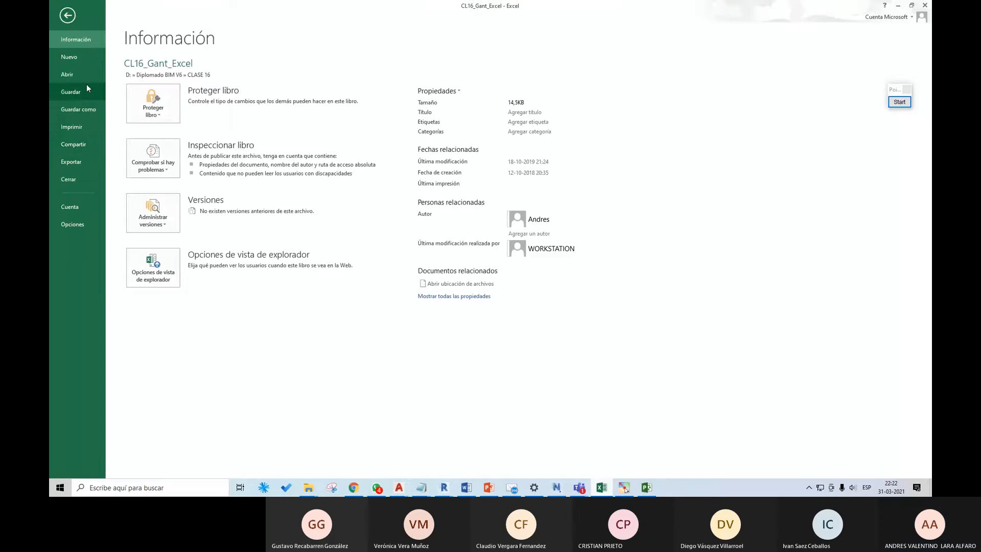
pyautogui.click(77, 161)
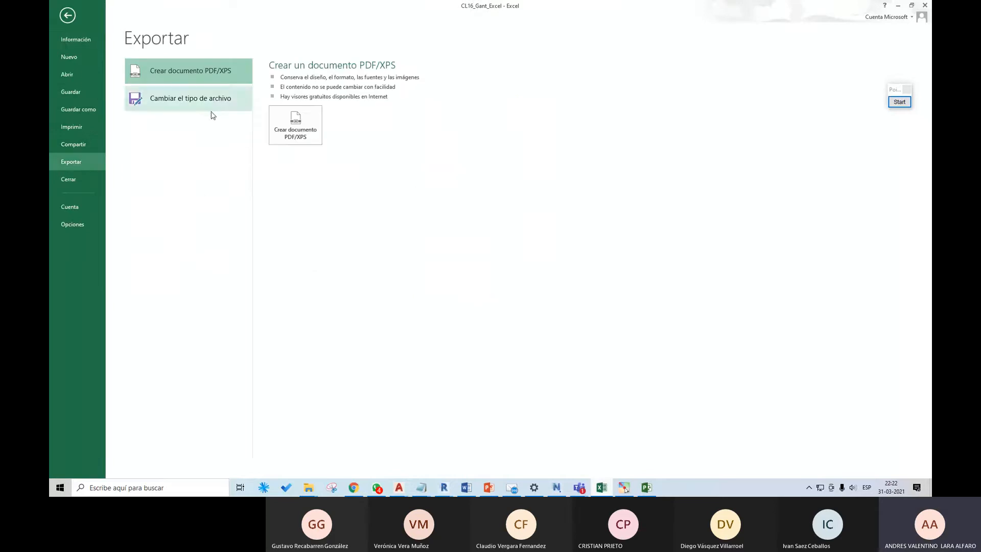
pyautogui.click(93, 108)
pyautogui.click(283, 280)
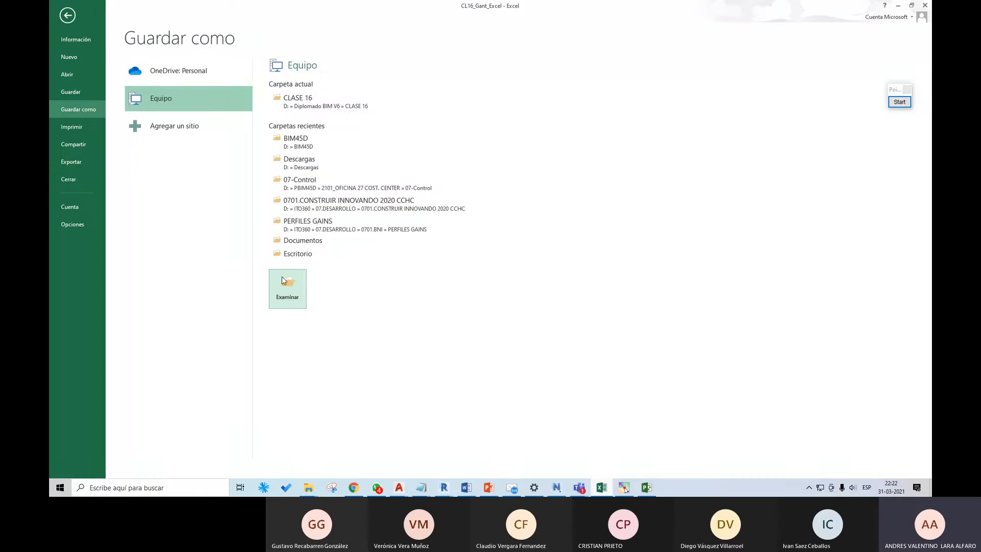
pyautogui.click(202, 269)
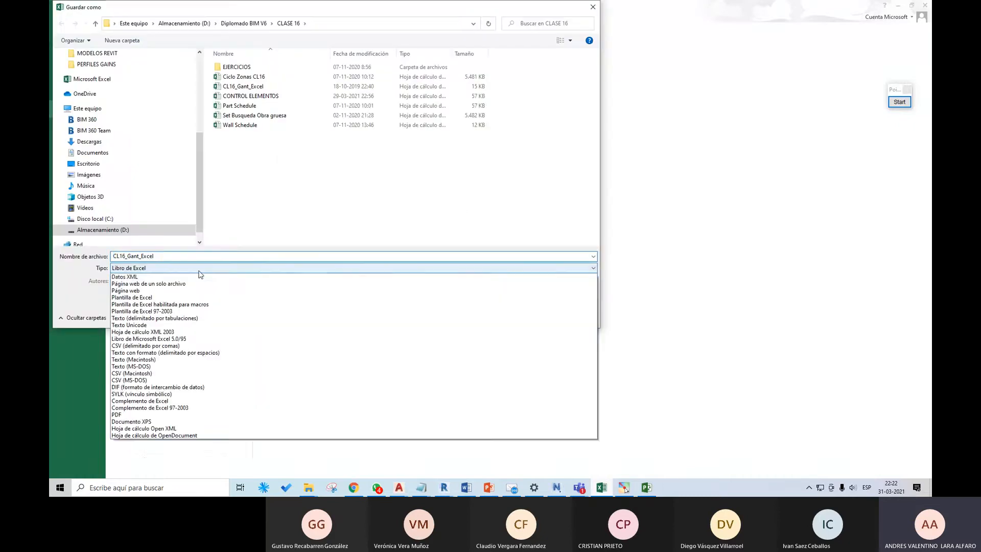
pyautogui.click(161, 374)
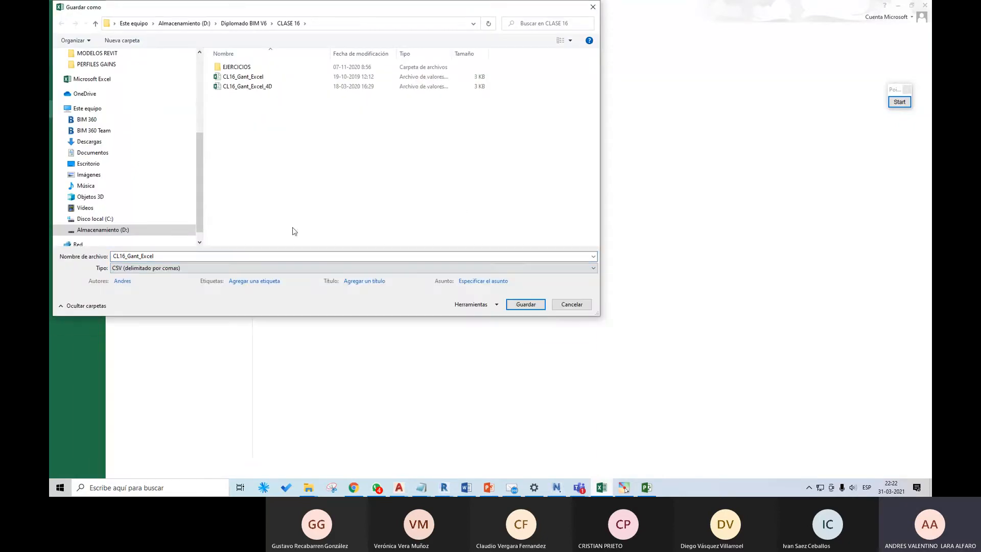
pyautogui.click(176, 257)
pyautogui.click(193, 257)
pyautogui.write('_v')
pyautogui.write('2')
pyautogui.click(541, 304)
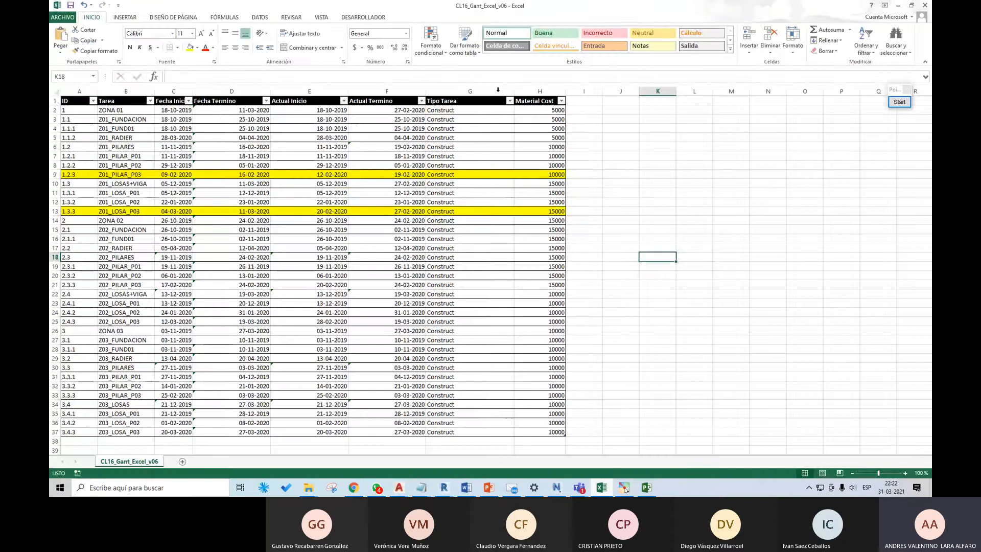
pyautogui.click(925, 5)
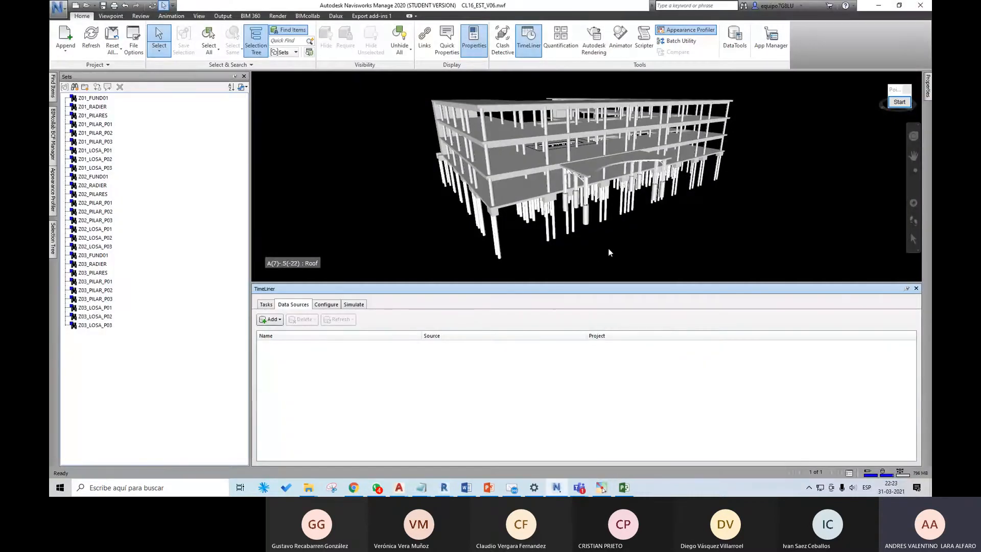
pyautogui.click(274, 323)
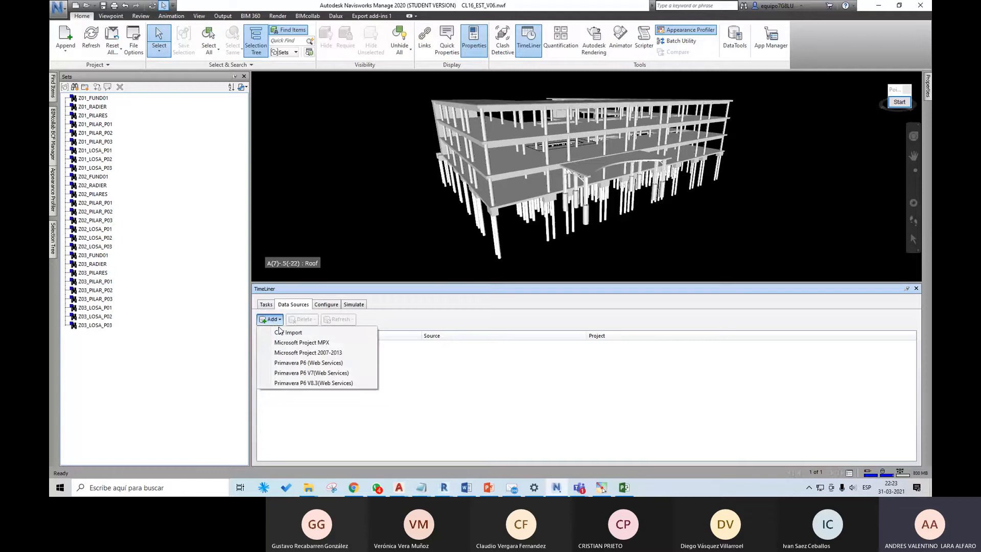
pyautogui.click(285, 333)
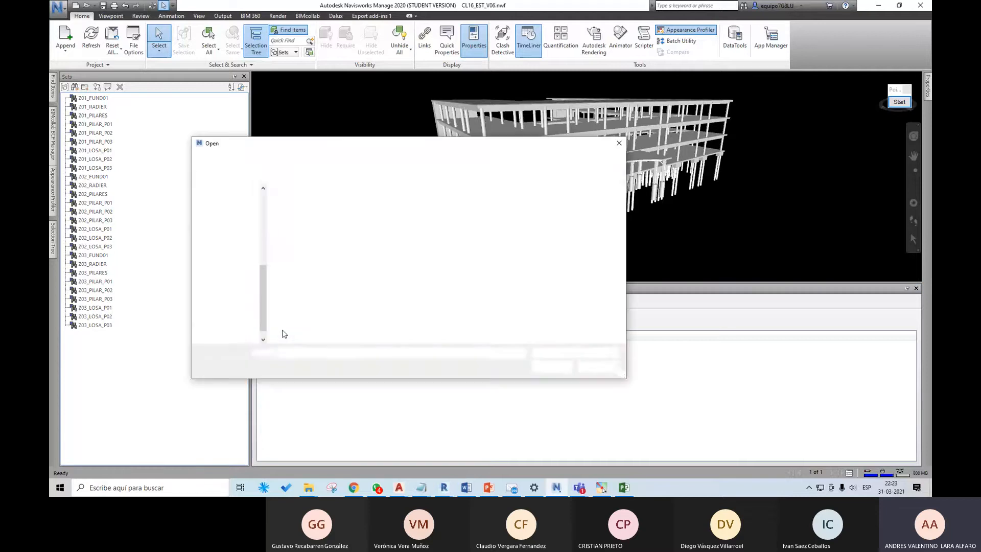
pyautogui.click(332, 233)
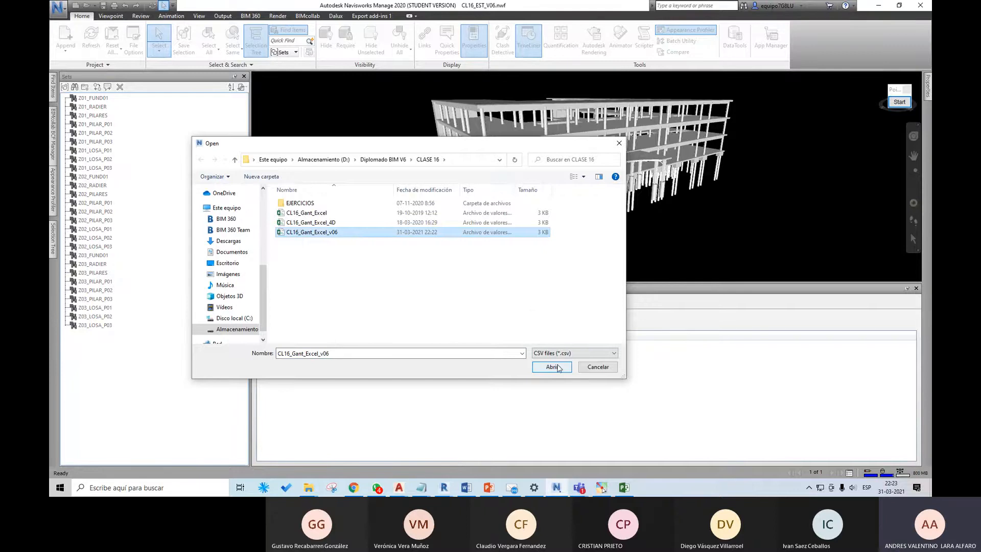
pyautogui.click(552, 367)
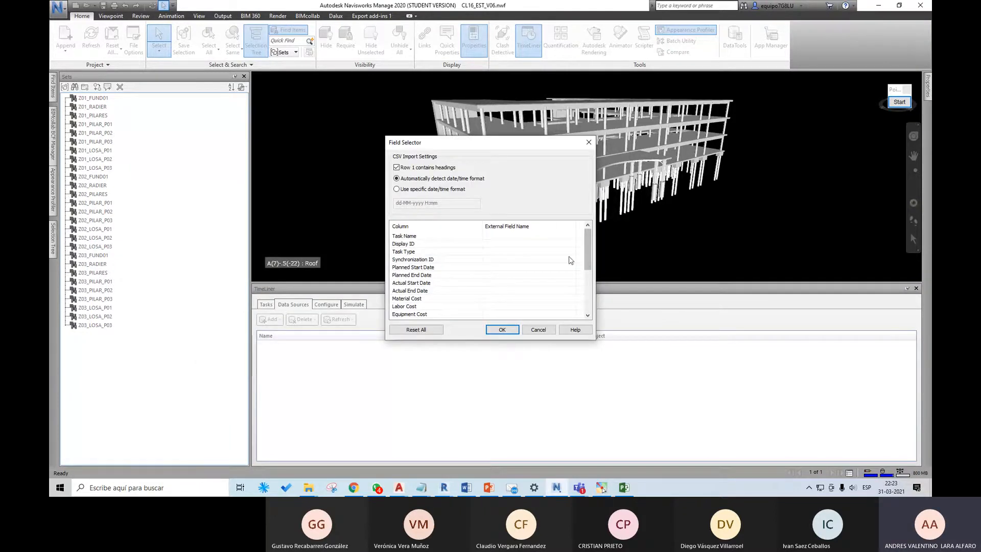
pyautogui.click(572, 252)
pyautogui.click(572, 253)
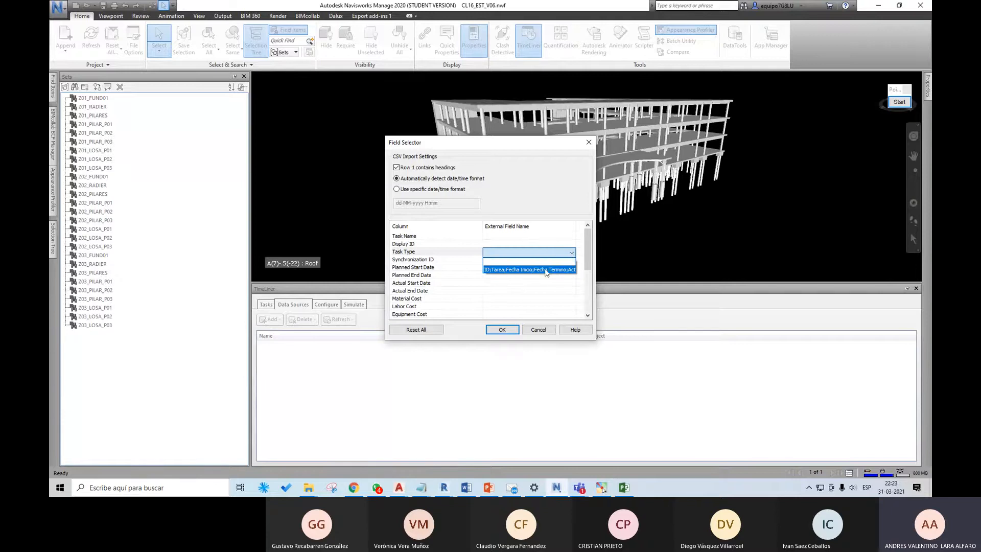
pyautogui.click(567, 256)
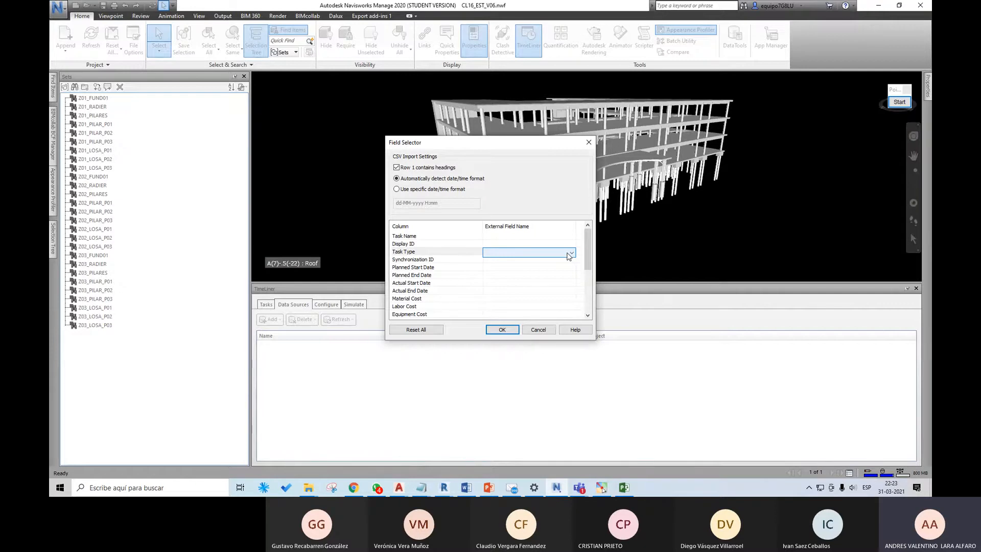
pyautogui.moveTo(587, 244)
pyautogui.mouseDown()
pyautogui.moveTo(589, 253)
pyautogui.moveTo(589, 235)
pyautogui.mouseUp()
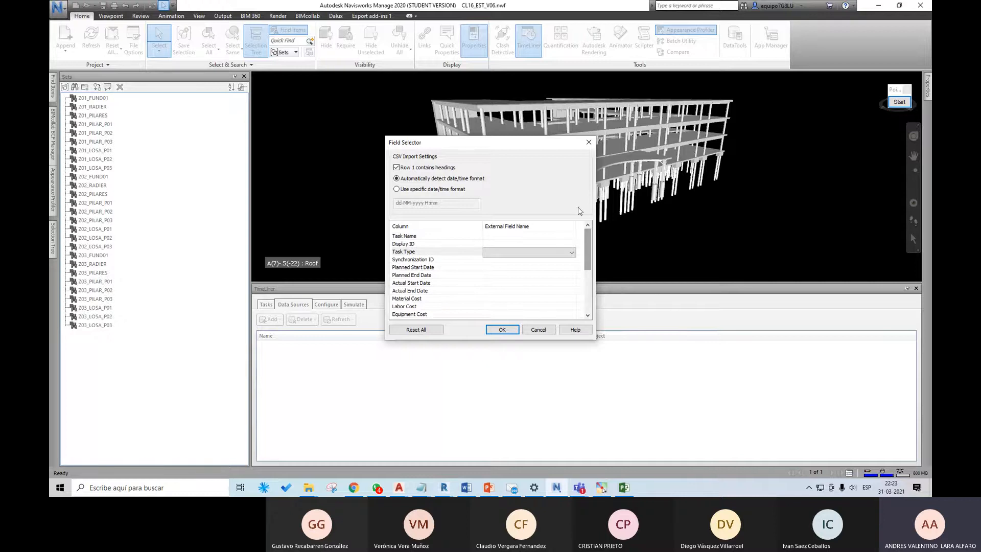
pyautogui.click(588, 142)
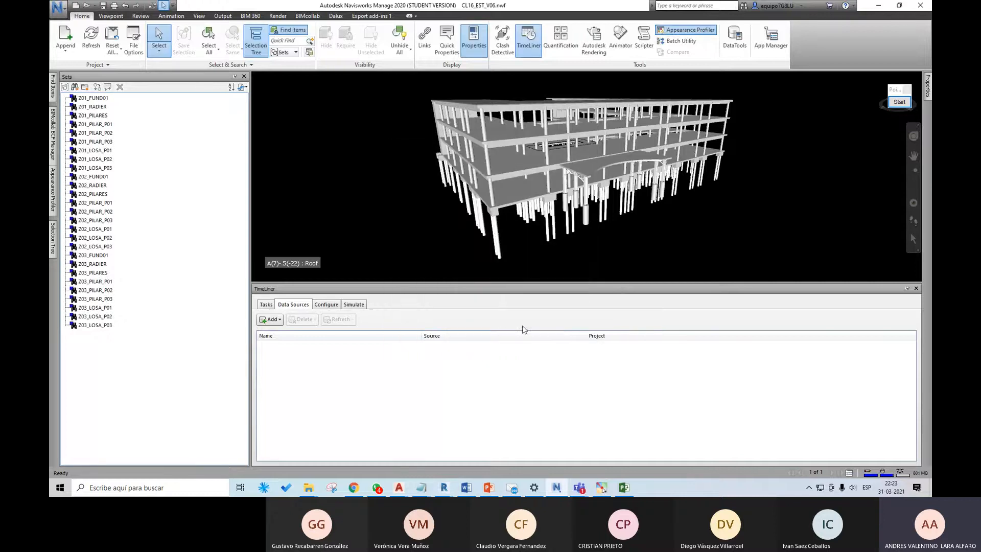
# Step: Switch to the CLASE 16 folder in File Explorer and open the CL16_Gant_Excel_v06 CSV file with Notepad (Bloc de notas)
pyautogui.click(308, 487)
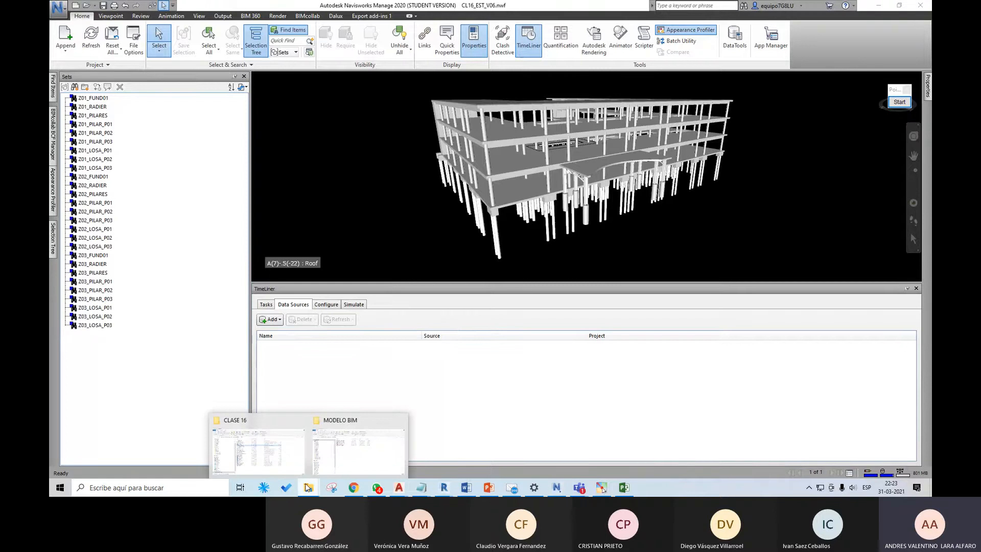
pyautogui.click(286, 442)
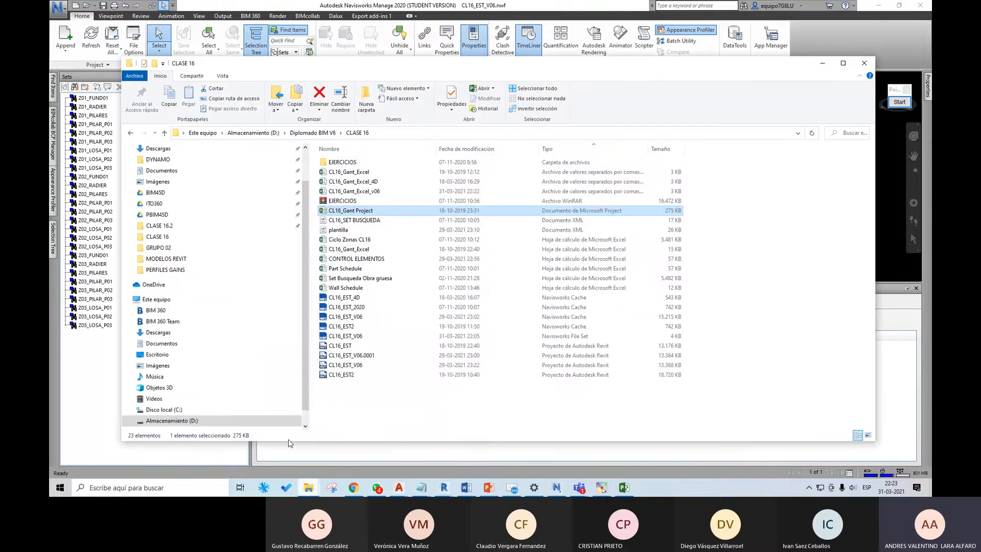
pyautogui.click(382, 192)
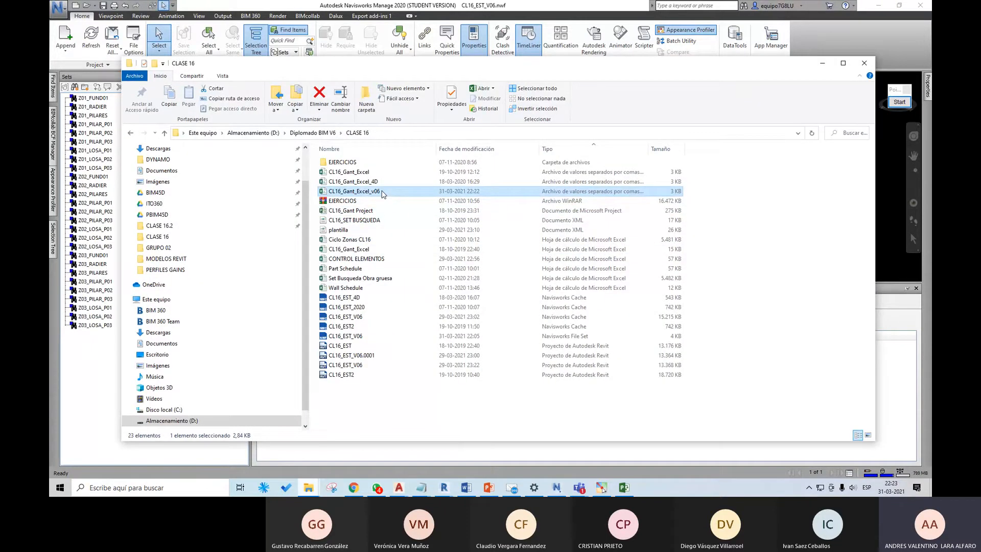
pyautogui.rightClick(382, 192)
pyautogui.moveTo(465, 276)
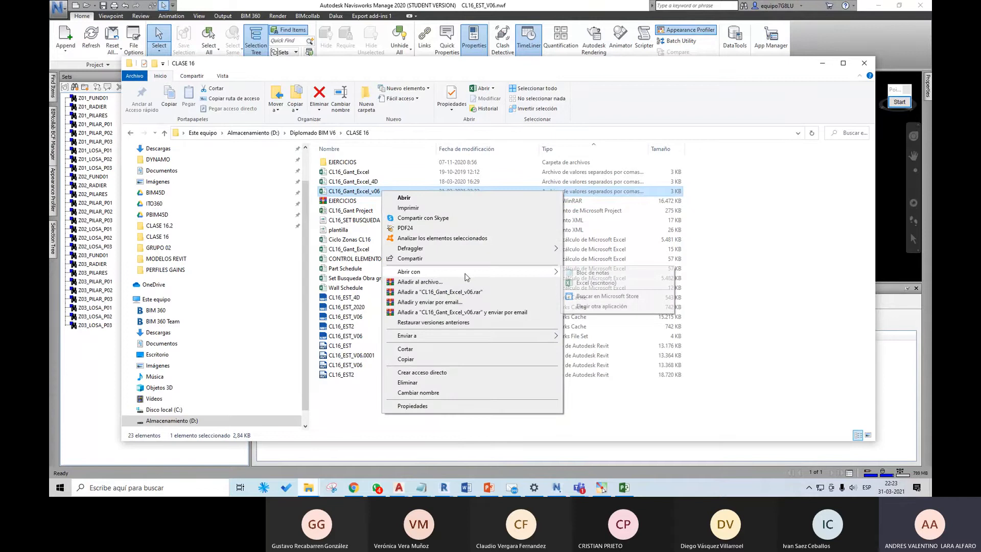
pyautogui.click(587, 273)
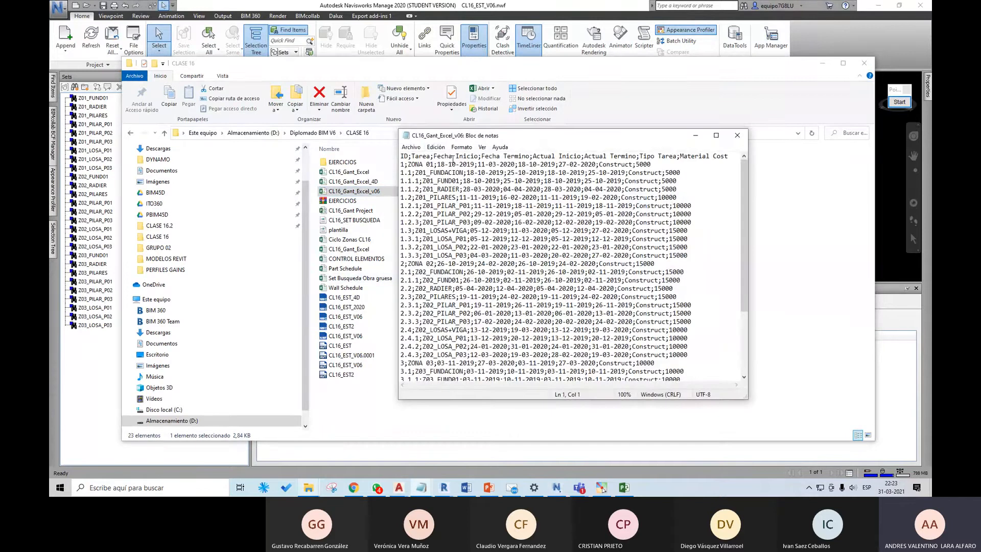
# Step: Replace every semicolon with a comma throughout the CL16_Gant_Excel_v06 text
pyautogui.click(437, 148)
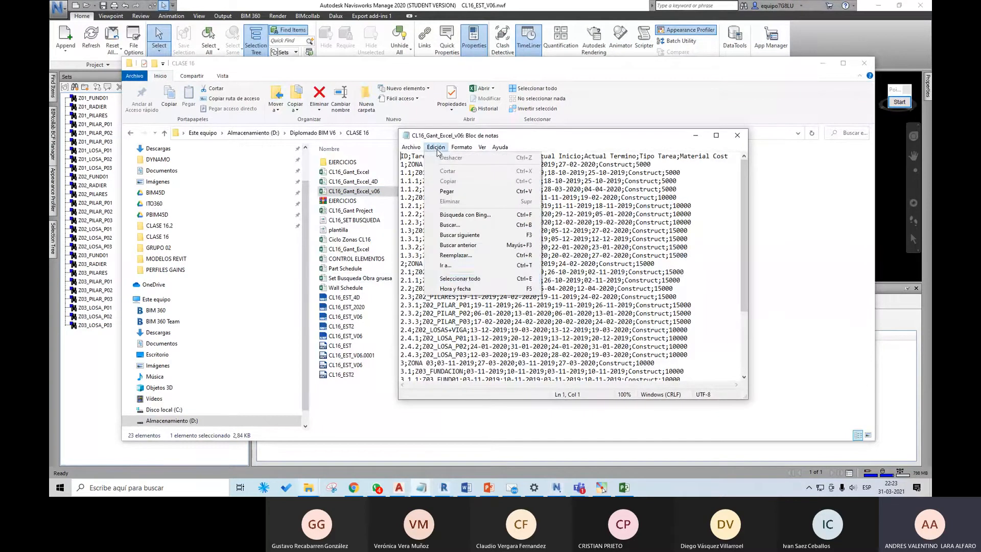
pyautogui.click(481, 280)
pyautogui.click(446, 149)
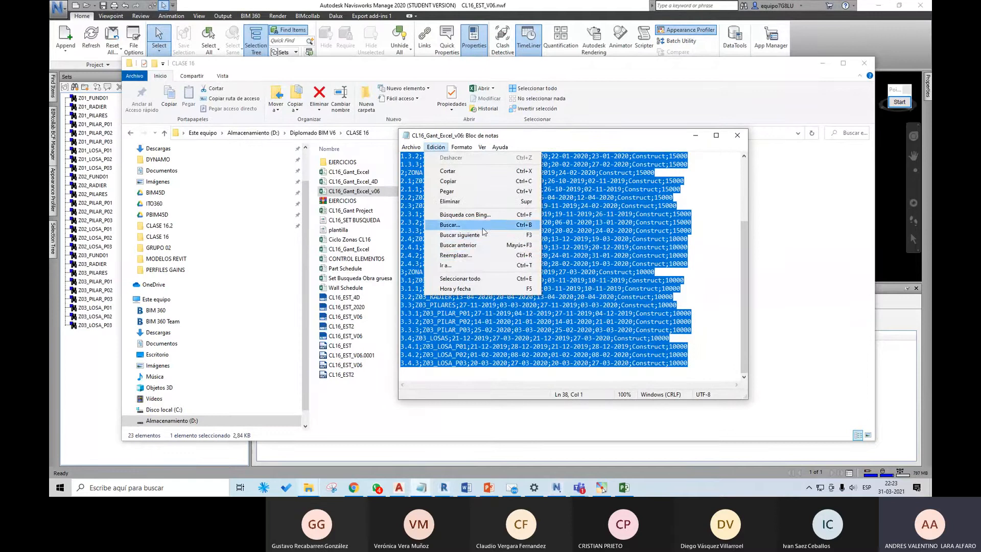
pyautogui.click(486, 256)
pyautogui.click(496, 222)
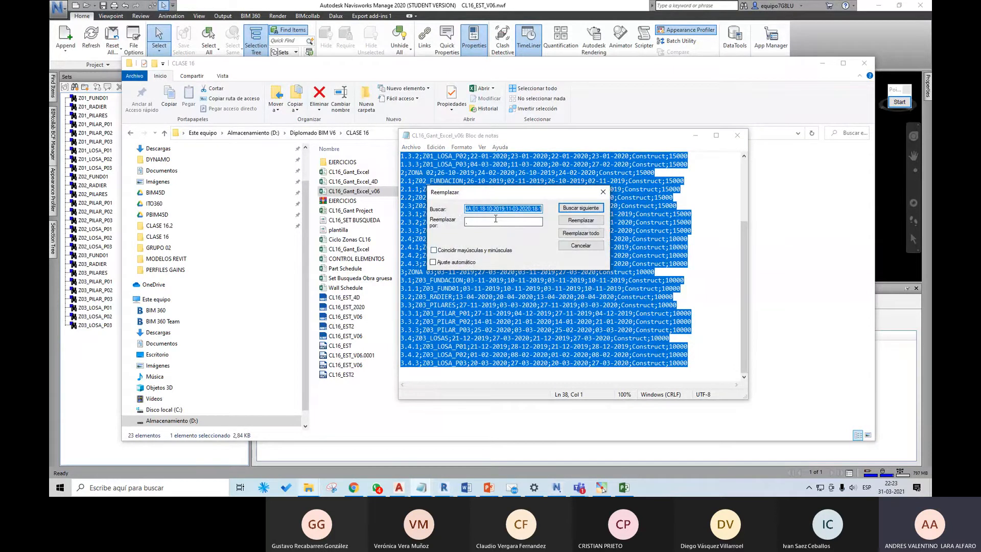
pyautogui.write(',')
pyautogui.write(';')
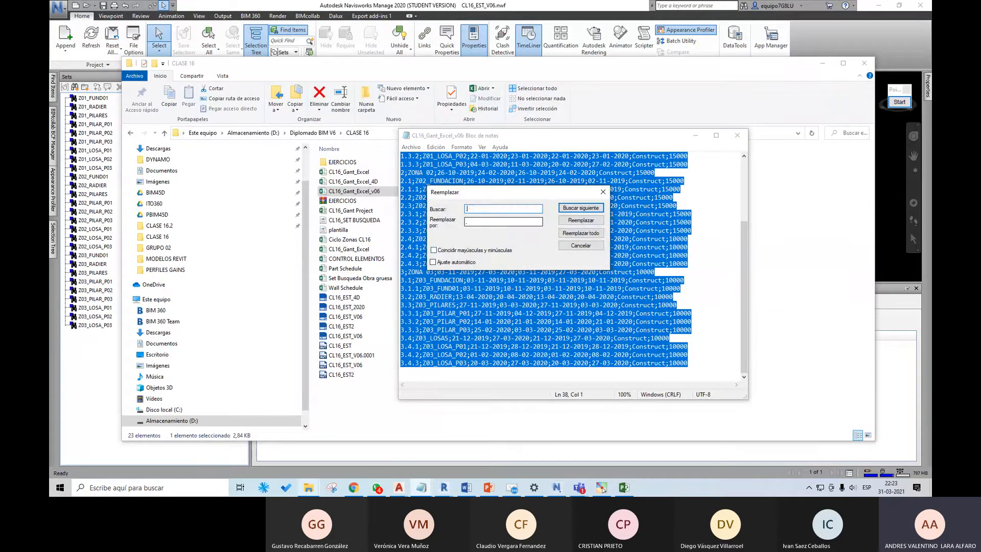
pyautogui.press('Tab')
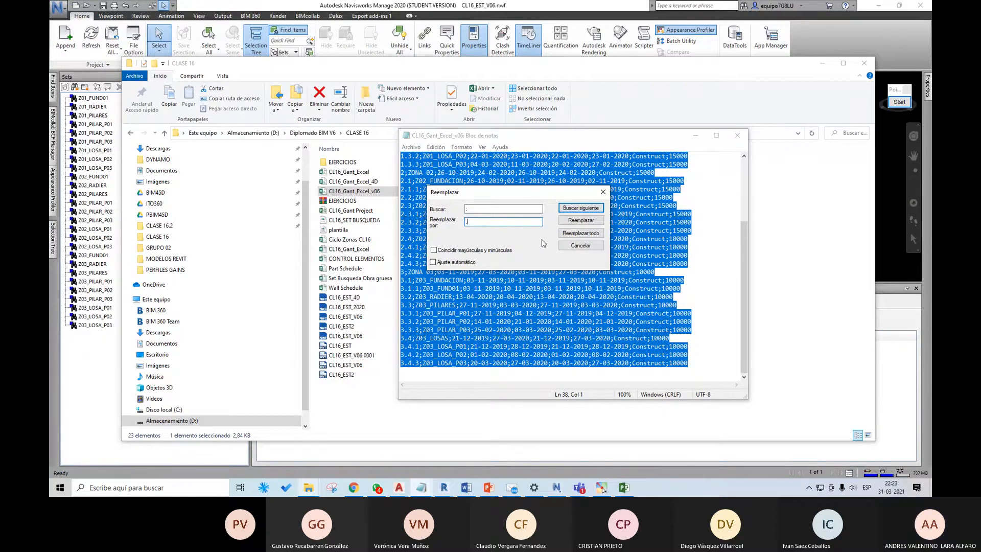
pyautogui.click(576, 234)
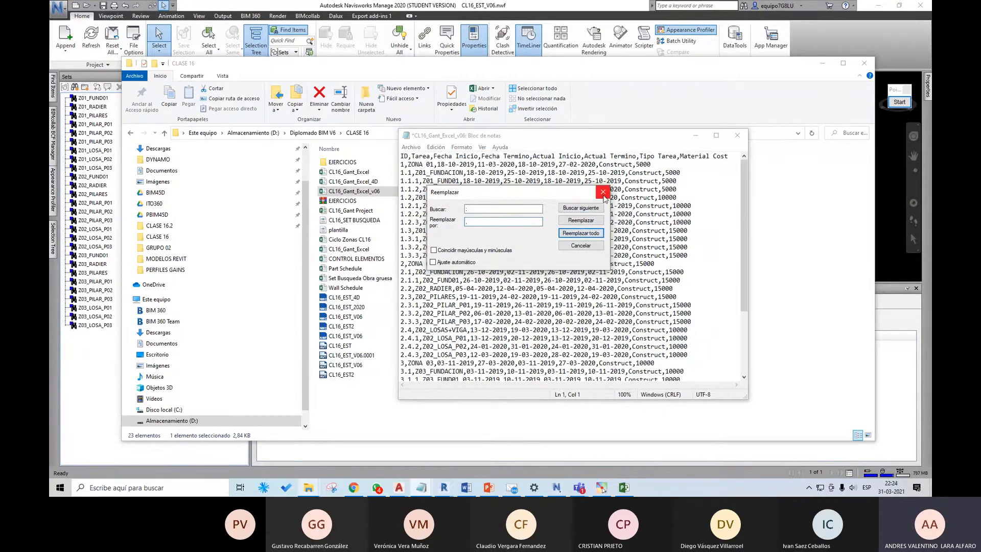
pyautogui.click(603, 192)
# Step: Save the comma-separated CL16_Gant_Excel_v06 file, close it, and return to the TimeLiner data sources in Navisworks
pyautogui.click(411, 147)
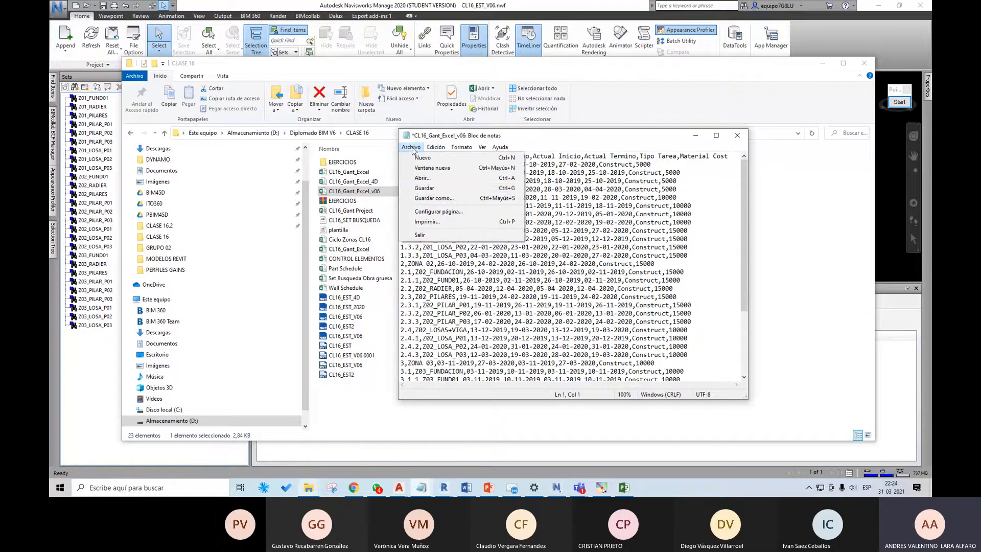
pyautogui.click(445, 193)
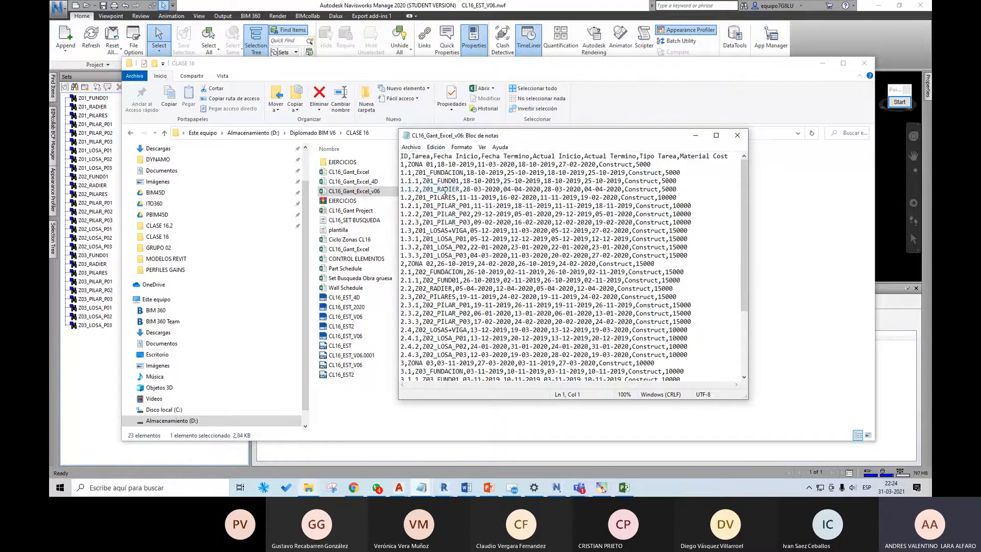
pyautogui.click(737, 135)
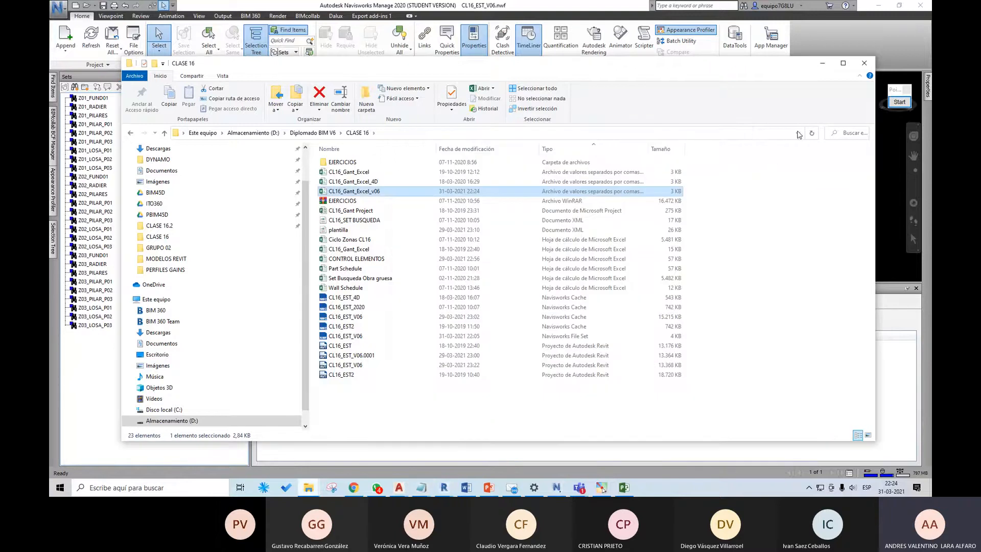
pyautogui.click(822, 63)
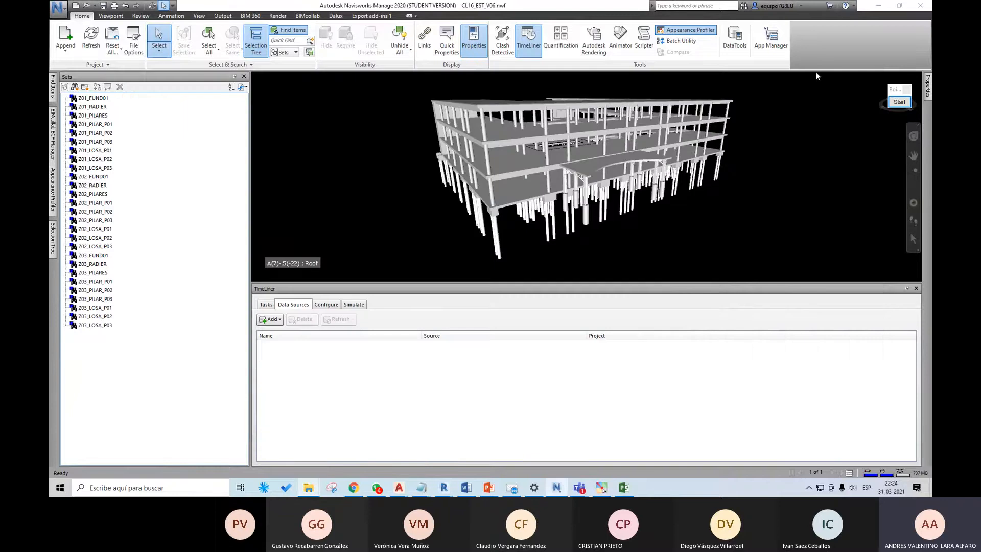
# Step: Start a TimeLiner CSV import with the CL16_Gant_Excel_v06 file from the CLASE 16 folder as the data source
pyautogui.click(274, 319)
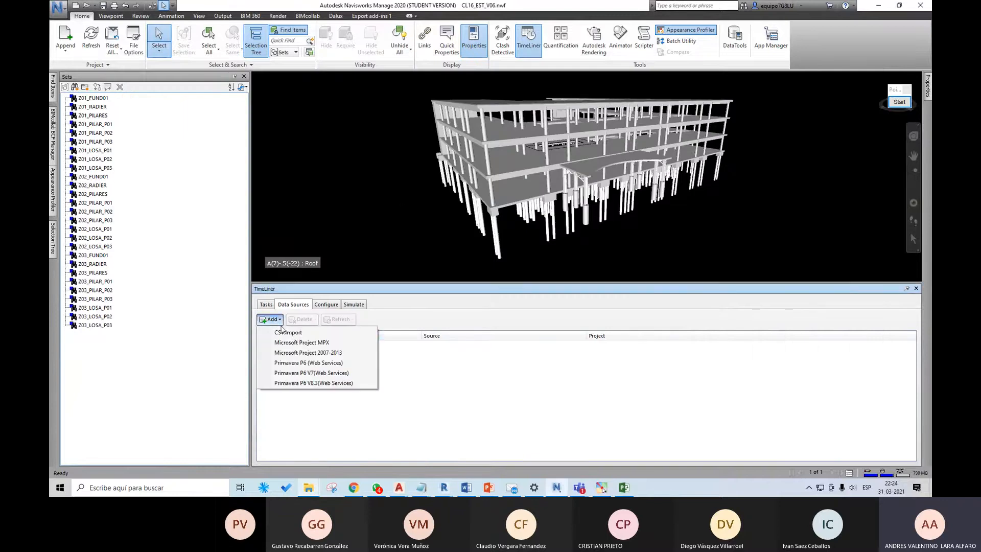
pyautogui.click(289, 333)
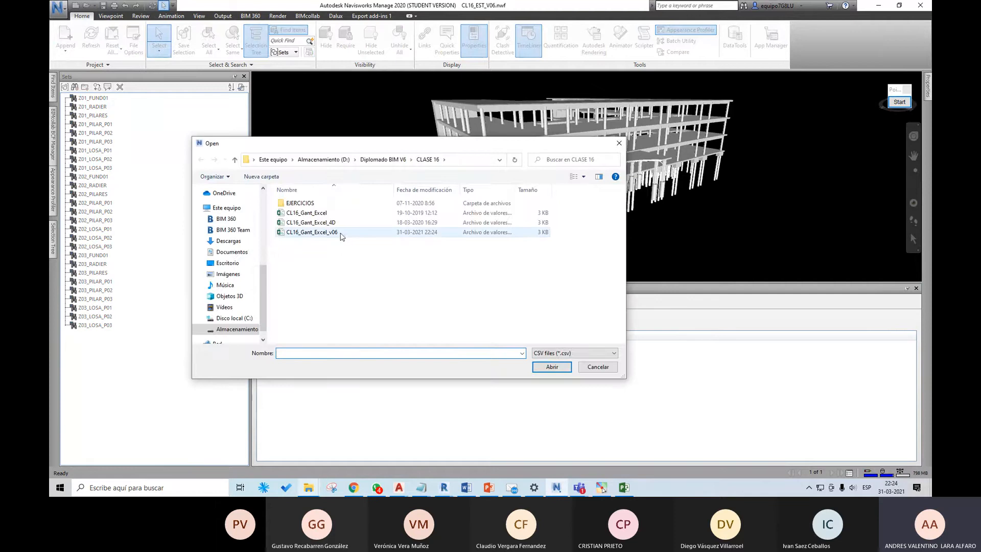
pyautogui.click(341, 233)
pyautogui.click(544, 367)
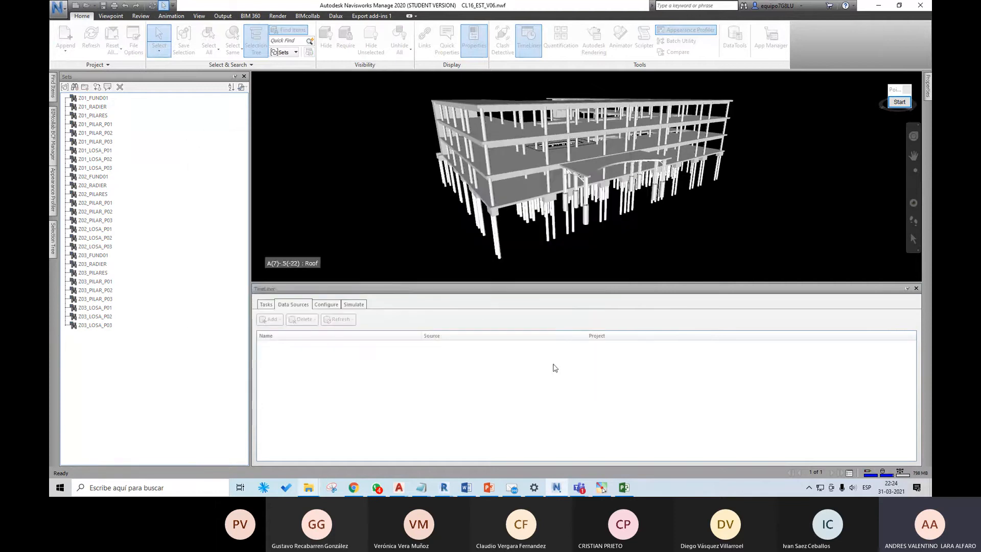
# Step: Check the external fields offered for Task Type, and map the Synchronization ID column to the ID field
pyautogui.click(568, 253)
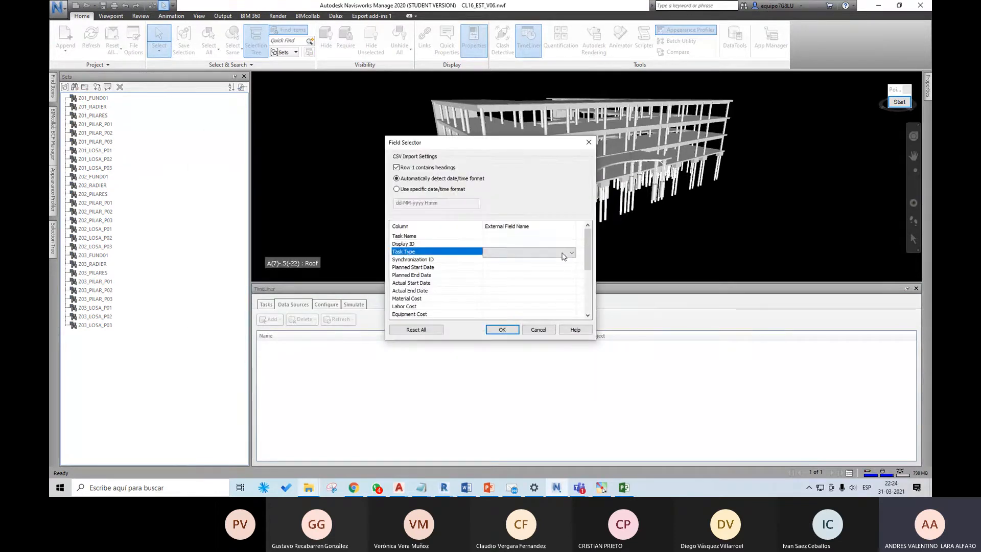
pyautogui.click(570, 253)
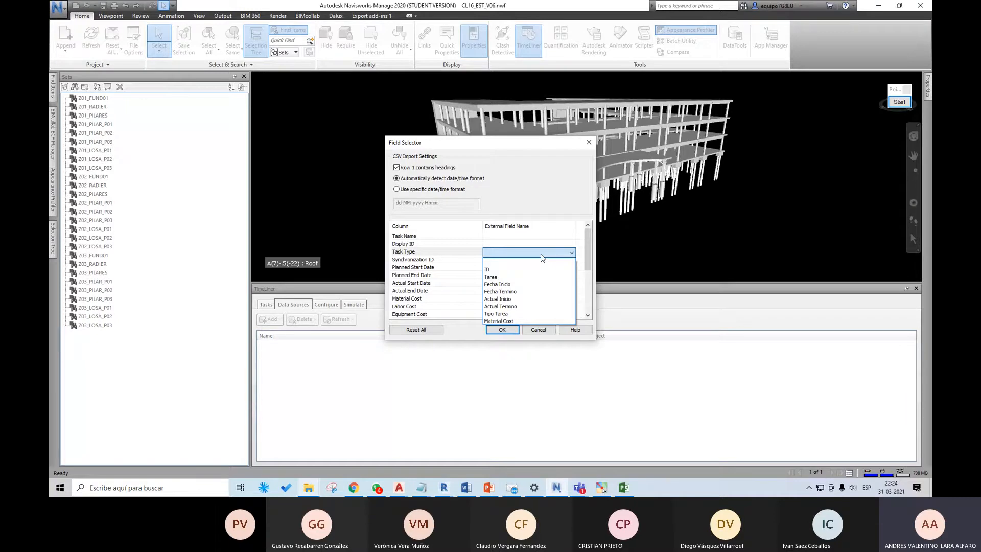
pyautogui.click(500, 242)
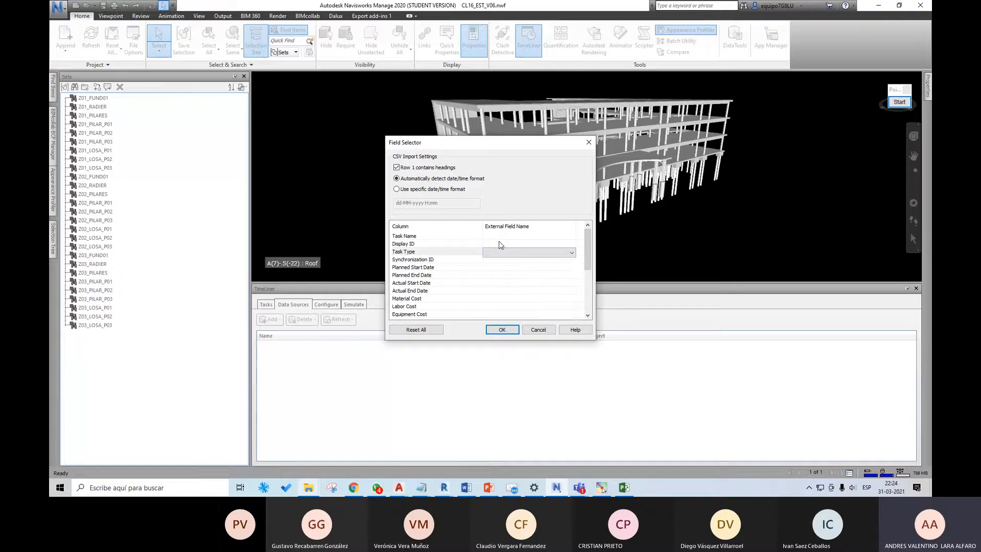
pyautogui.click(503, 244)
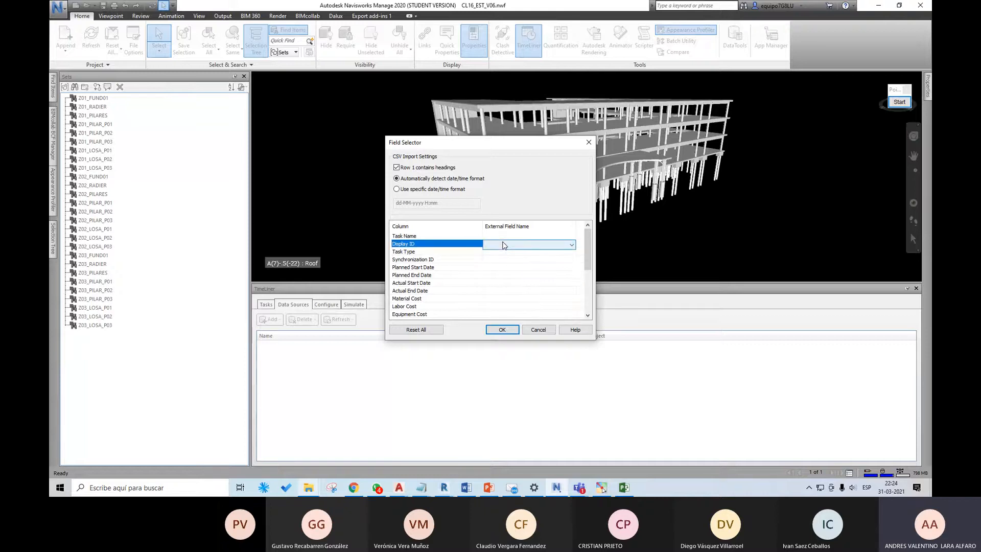
pyautogui.click(502, 260)
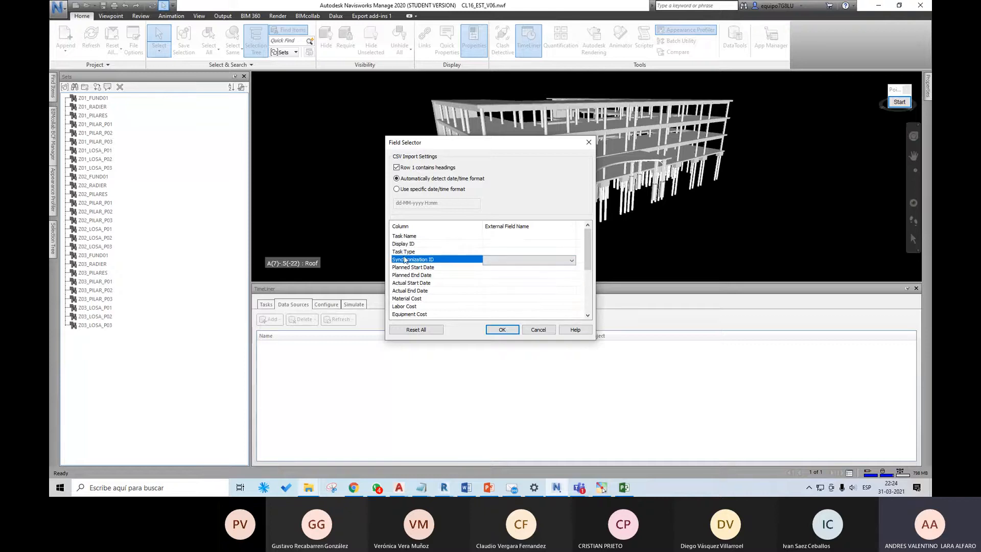
pyautogui.click(518, 260)
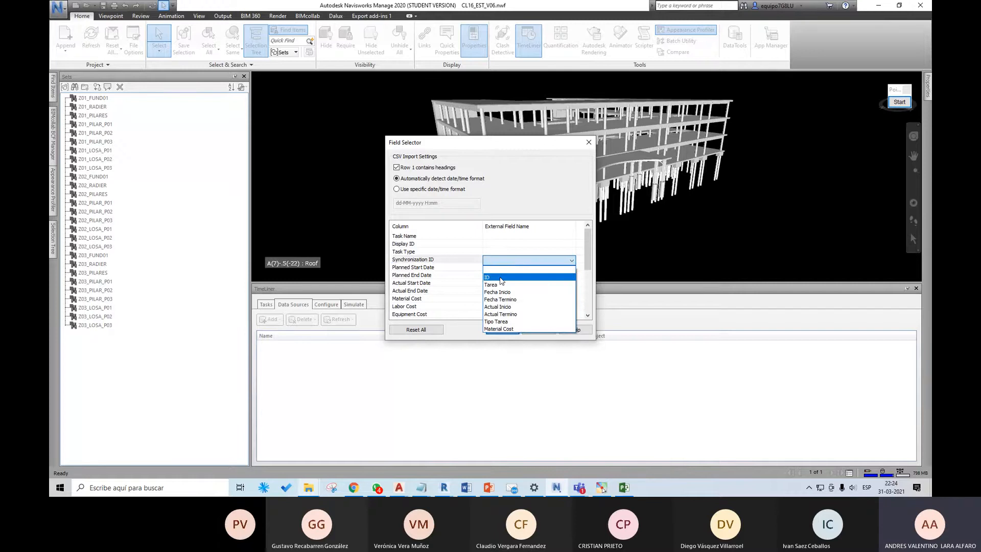
pyautogui.click(501, 278)
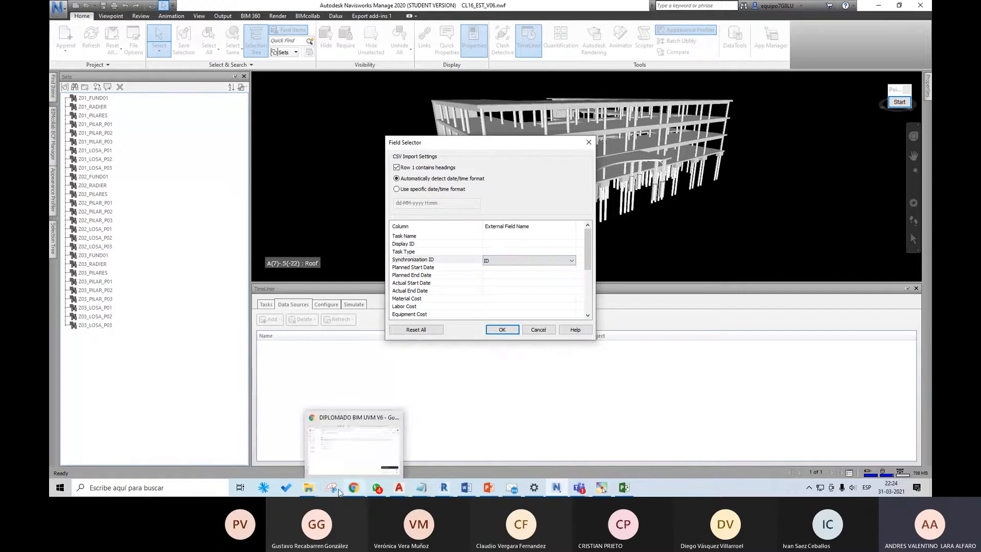
# Step: Open the CL16_Gant_Excel workbook from the CLASE 16 folder, examine its ID column, and return to the field mapping in Navisworks
pyautogui.click(309, 488)
pyautogui.click(270, 454)
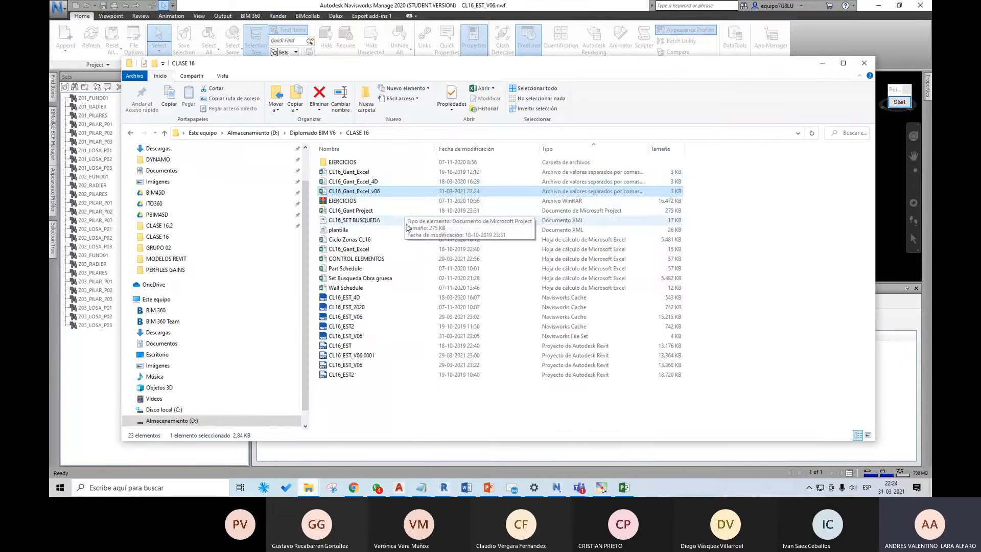
pyautogui.click(553, 148)
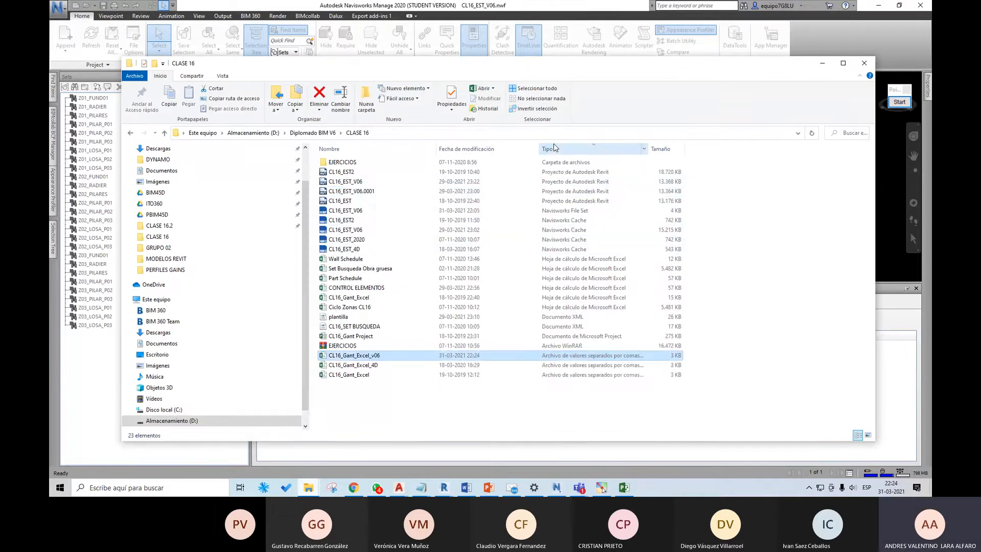
pyautogui.doubleClick(398, 301)
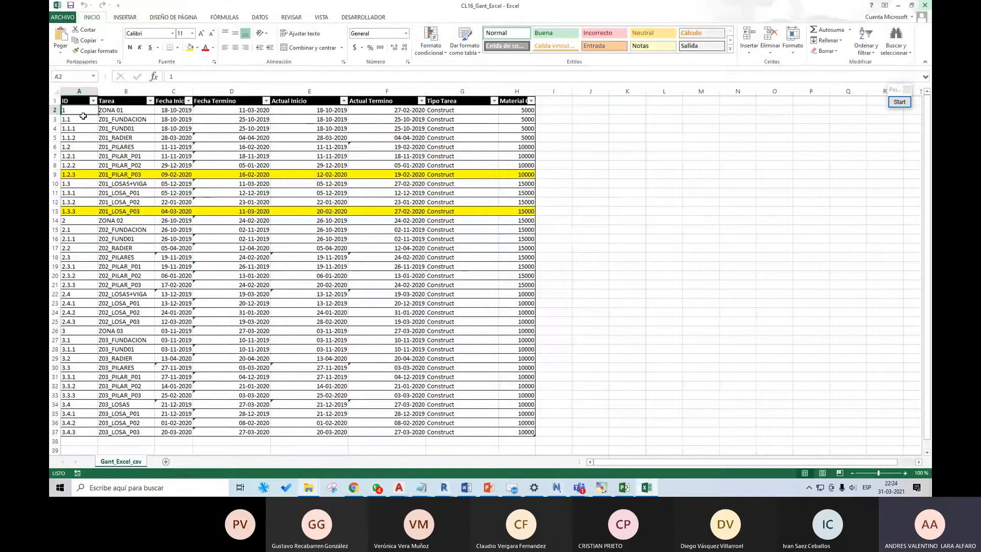
pyautogui.moveTo(82, 114); pyautogui.dragTo(77, 319)
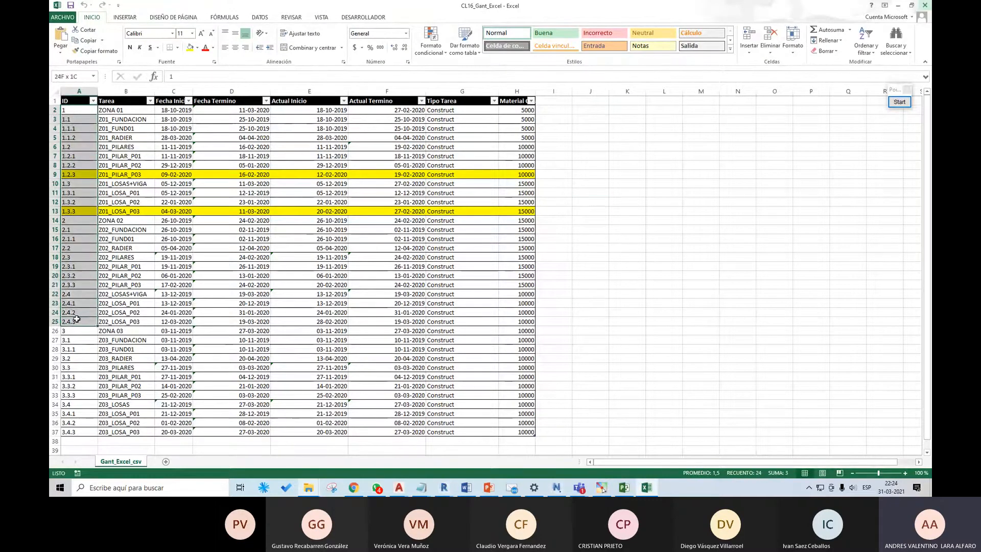
pyautogui.click(77, 112)
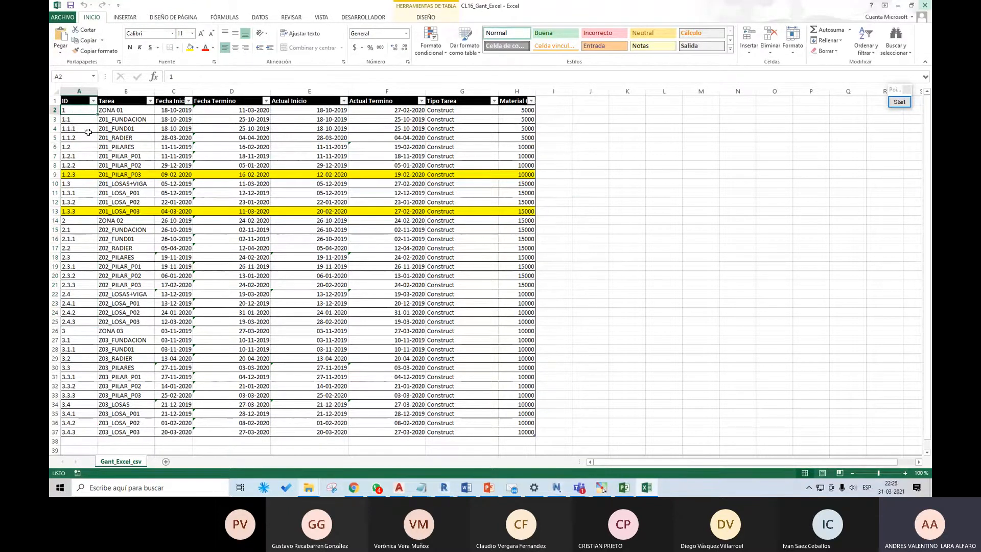
pyautogui.moveTo(76, 118); pyautogui.dragTo(75, 143)
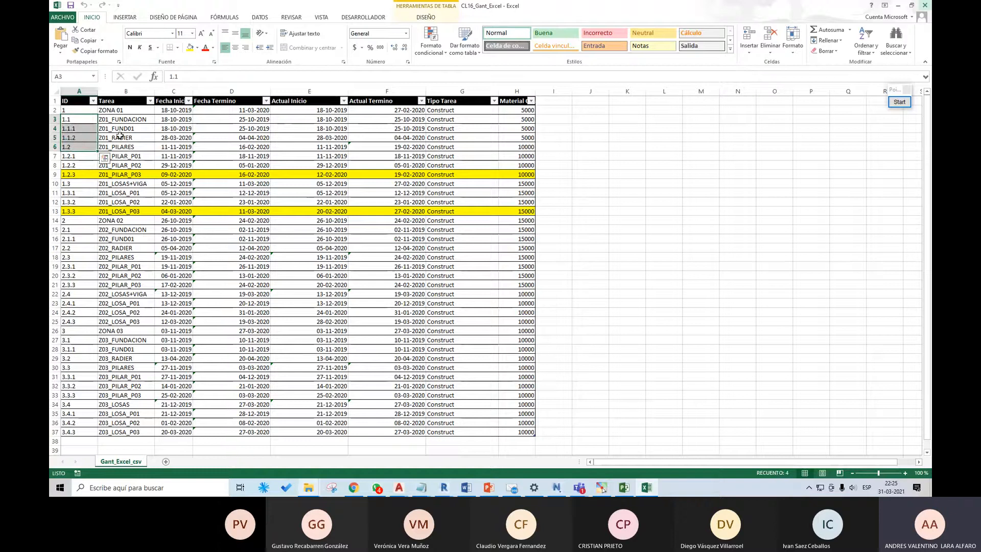
pyautogui.click(898, 6)
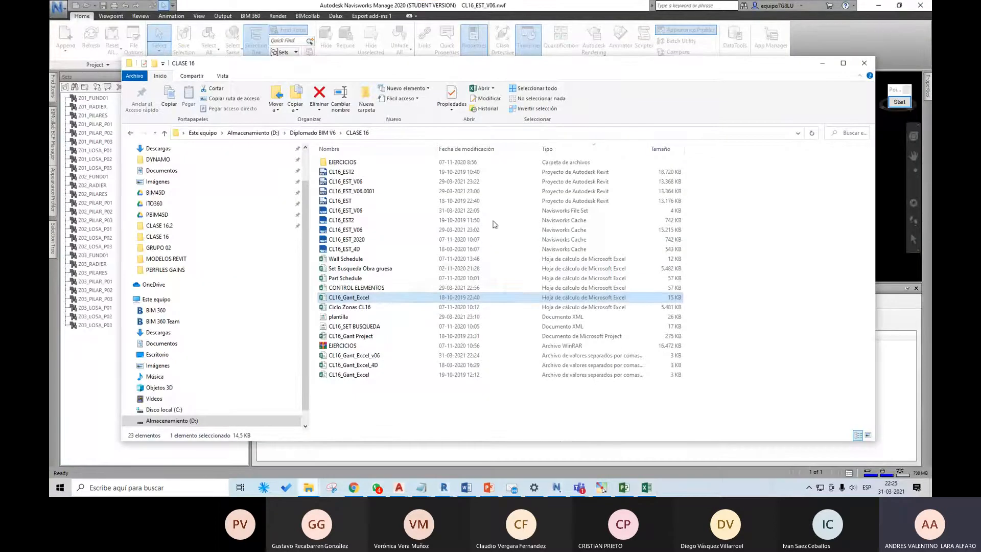
pyautogui.click(821, 63)
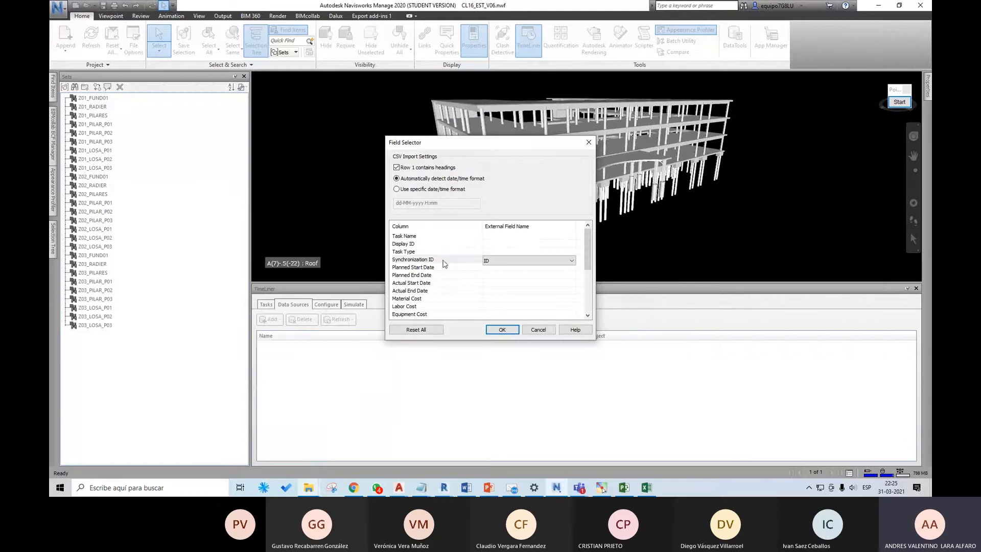
# Step: Map Planned Start Date to the Fecha Inicio field and Planned End Date to Fecha Termino
pyautogui.click(498, 268)
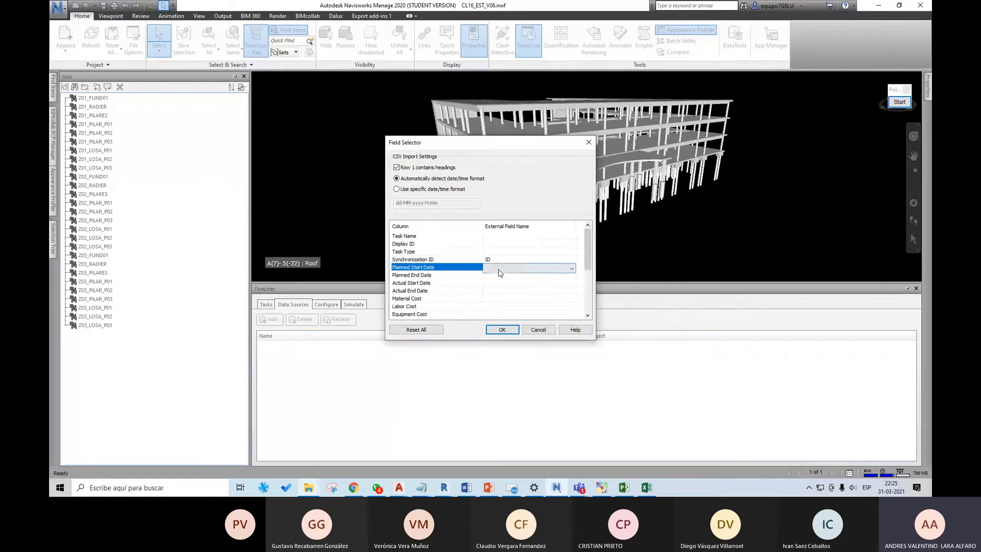
pyautogui.click(537, 272)
pyautogui.click(522, 302)
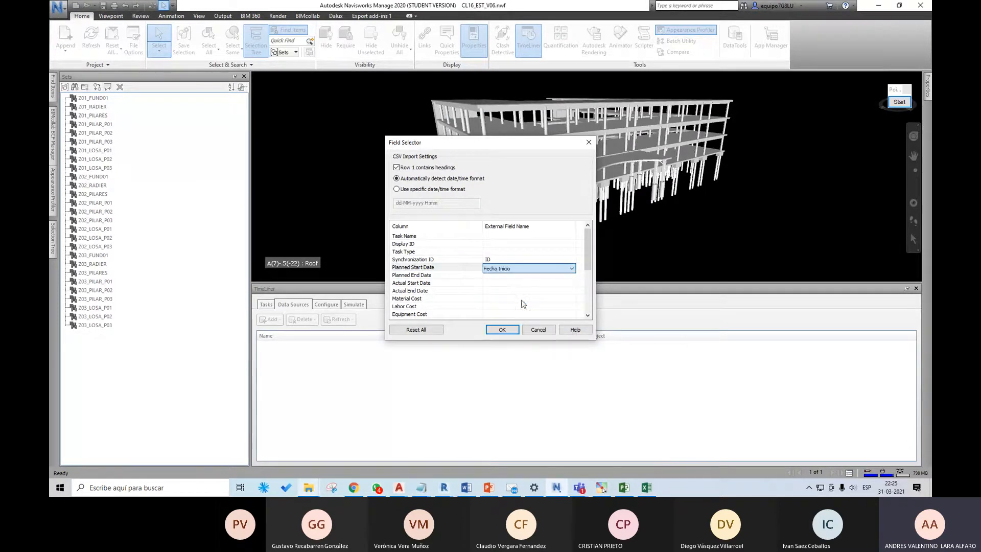
pyautogui.click(508, 284)
pyautogui.click(508, 276)
pyautogui.click(509, 278)
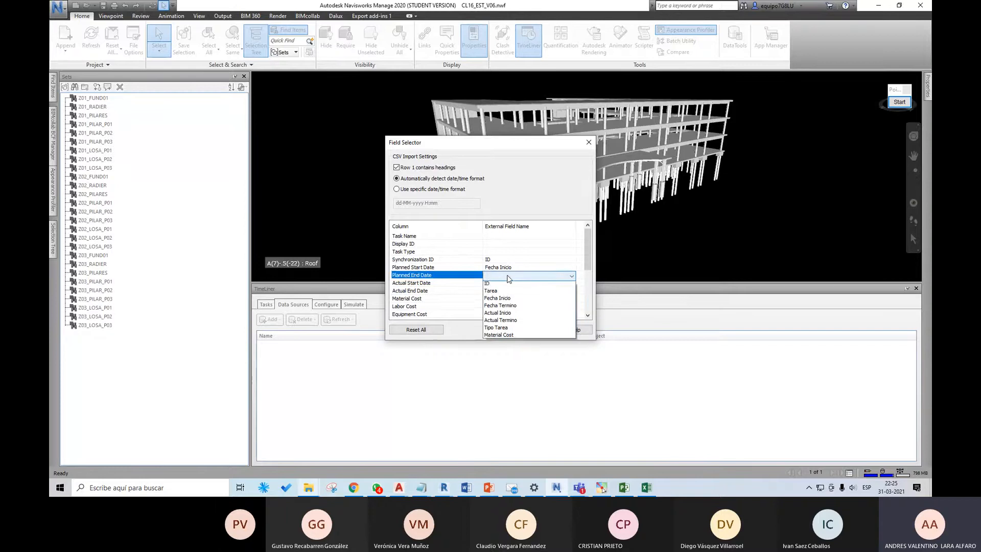
pyautogui.click(509, 305)
# Step: Map Actual Start Date to the Actual Inicio field and Actual End Date to Actual Termino
pyautogui.click(508, 290)
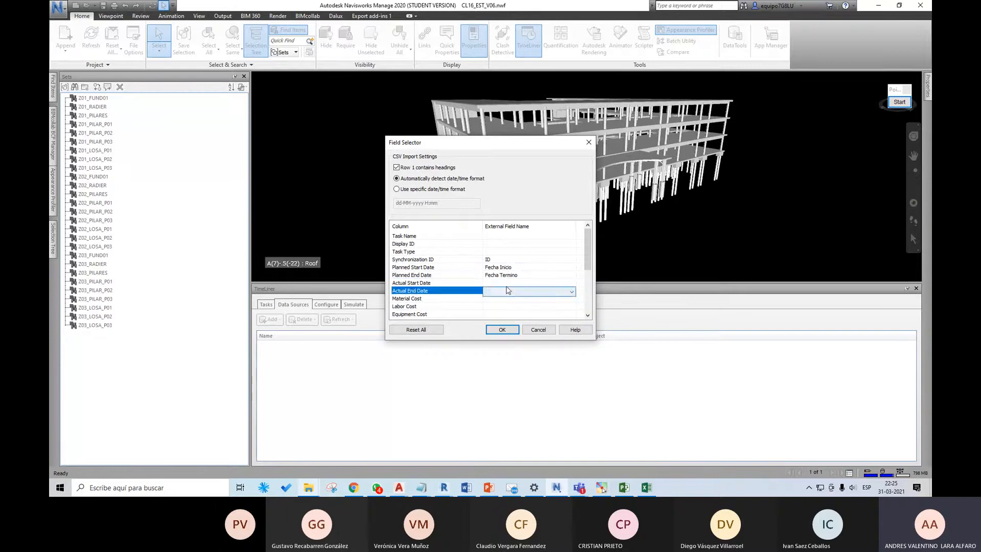
pyautogui.click(507, 284)
pyautogui.click(511, 284)
pyautogui.click(508, 331)
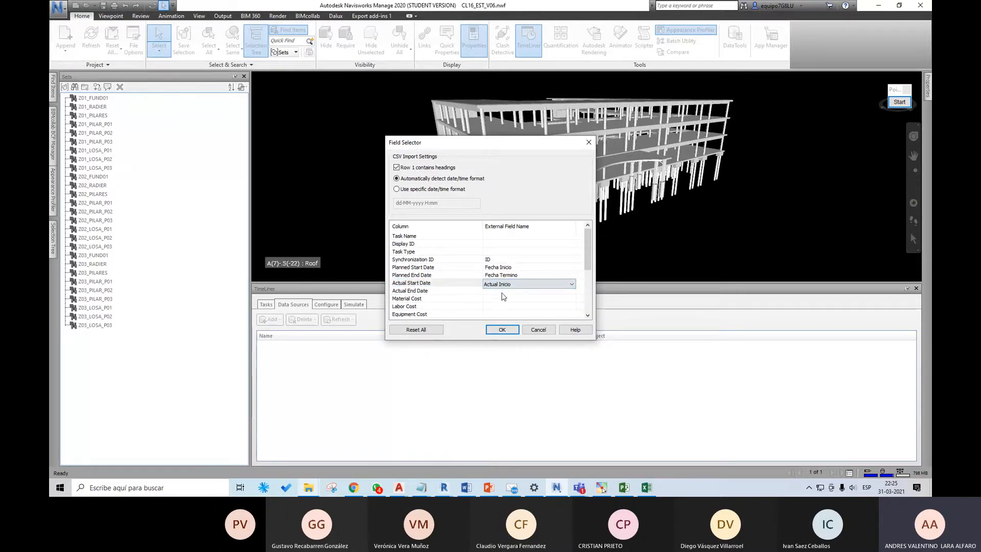
pyautogui.click(503, 292)
pyautogui.click(504, 291)
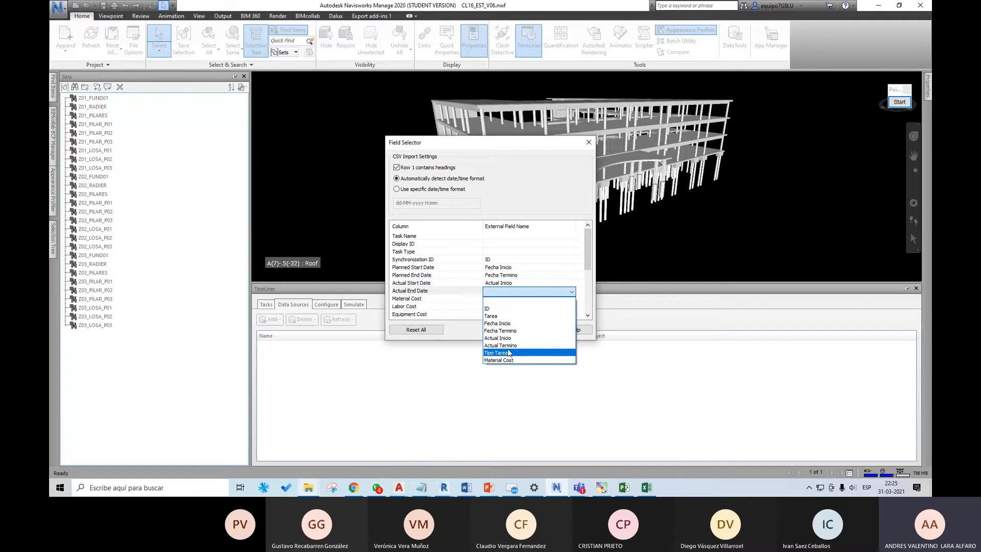
pyautogui.click(507, 346)
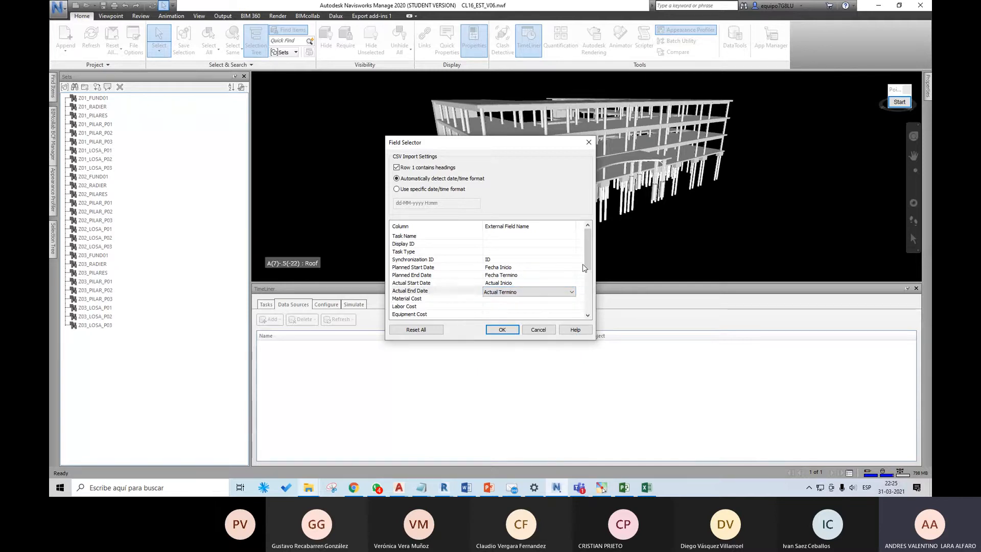
# Step: Check the remaining cost and user columns against the Excel Gantt, and map Material Cost to the Material Cost field
pyautogui.moveTo(584, 265); pyautogui.dragTo(588, 289)
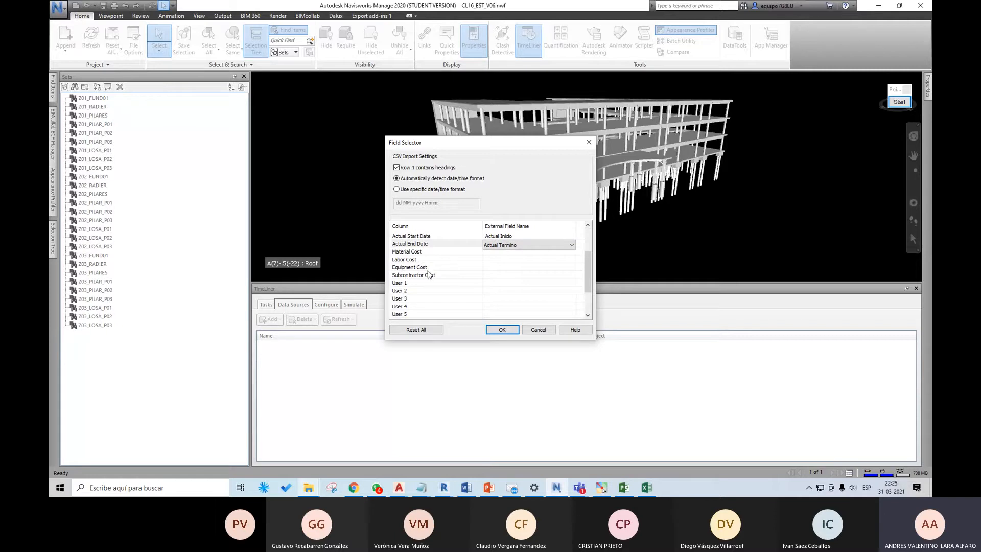
pyautogui.moveTo(585, 275); pyautogui.dragTo(586, 287)
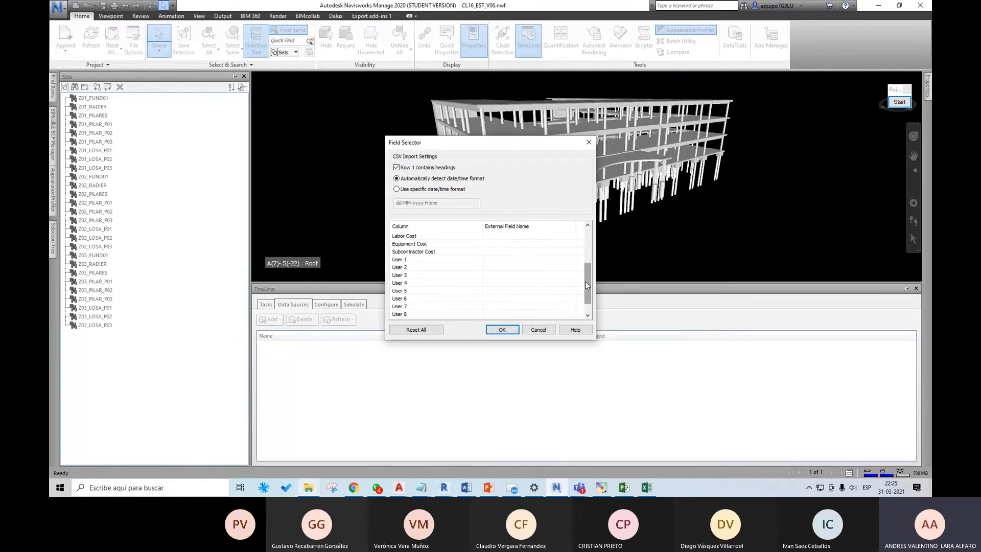
pyautogui.scroll(3, 587, 284)
pyautogui.click(646, 488)
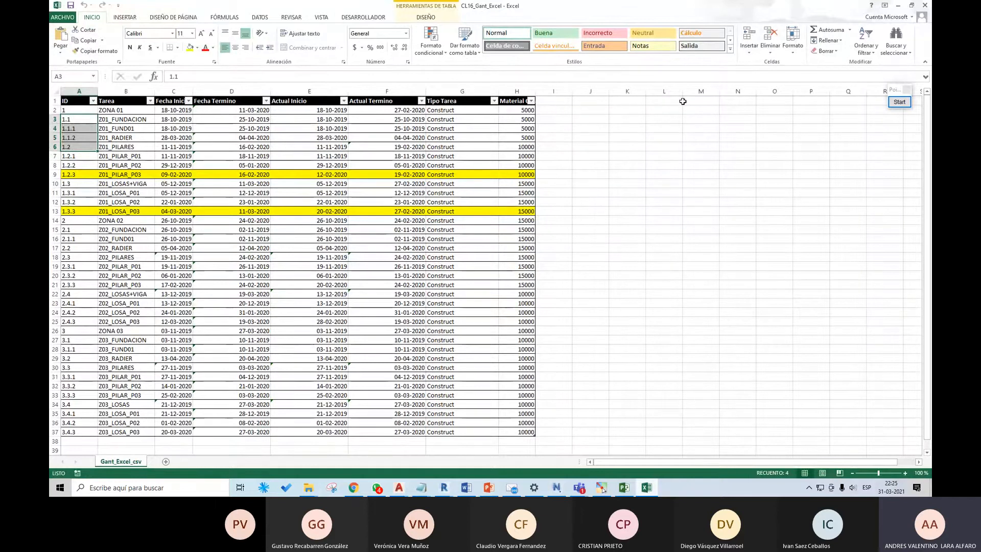
pyautogui.click(898, 6)
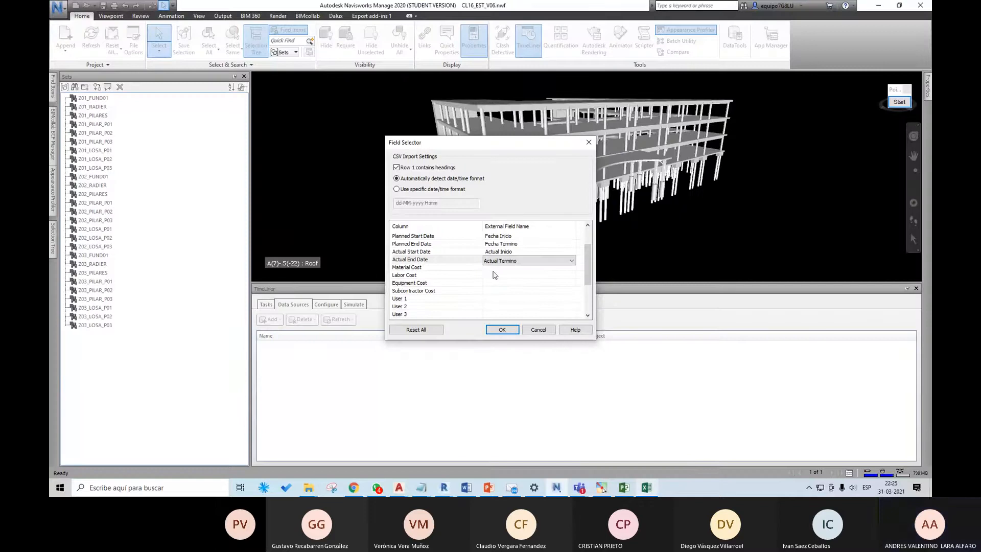
pyautogui.click(511, 267)
pyautogui.click(520, 269)
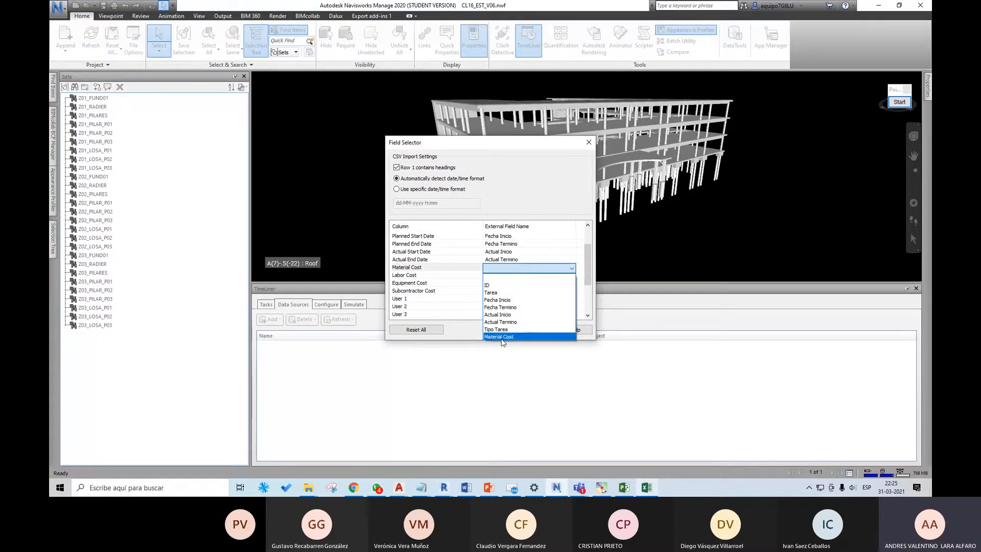
pyautogui.click(502, 336)
pyautogui.scroll(2, 585, 257)
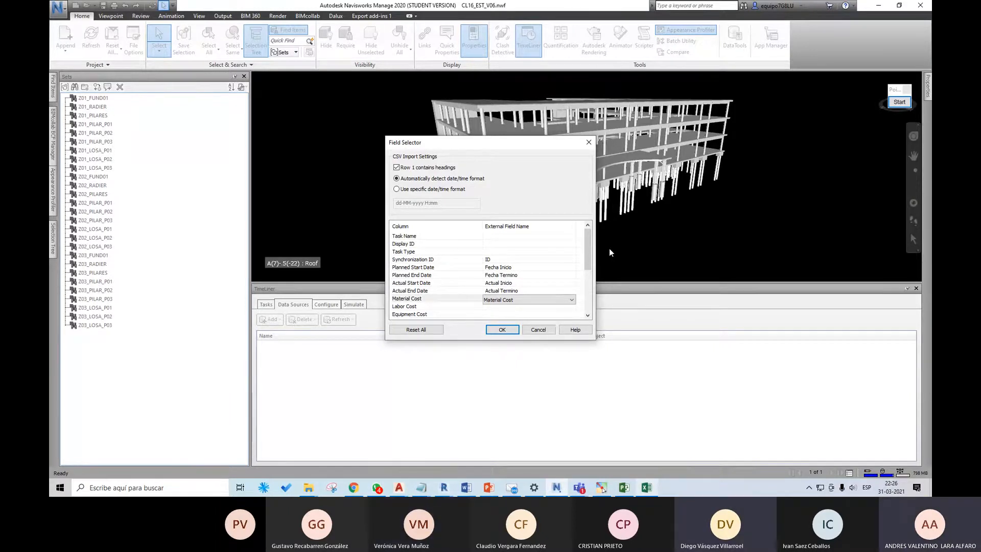
# Step: Try to accept the CSV field mapping, and map the Task Type column to the Tipo Tarea field
pyautogui.click(502, 331)
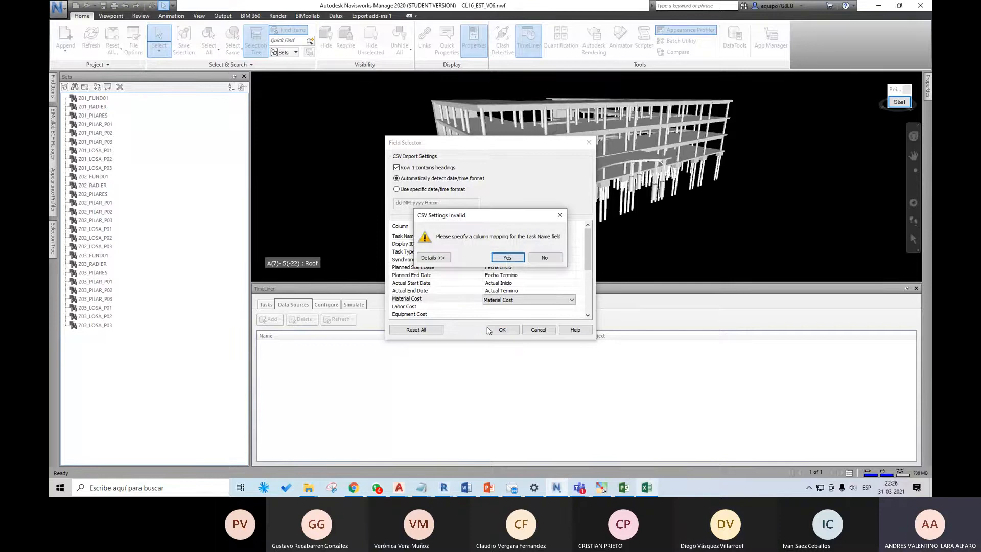
pyautogui.click(508, 262)
pyautogui.click(492, 253)
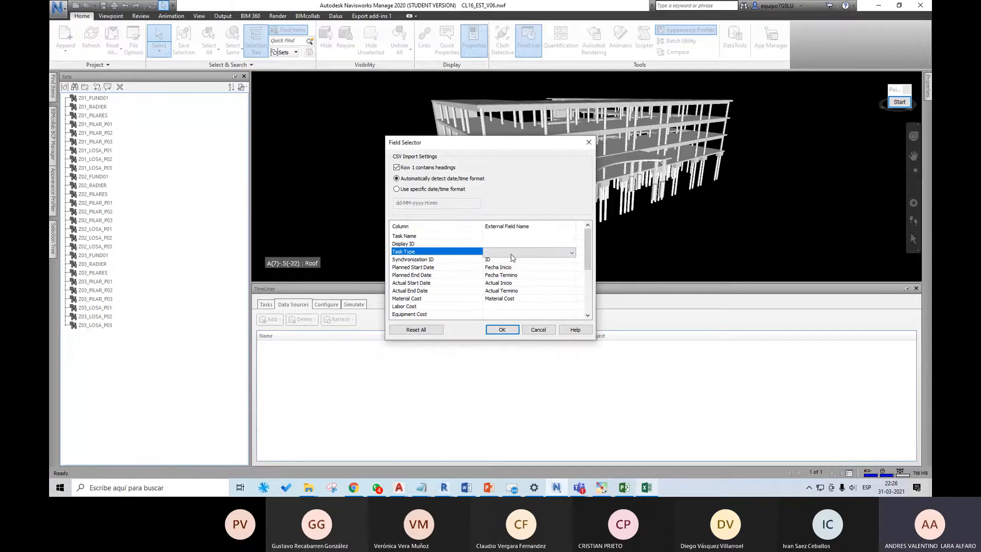
pyautogui.click(572, 253)
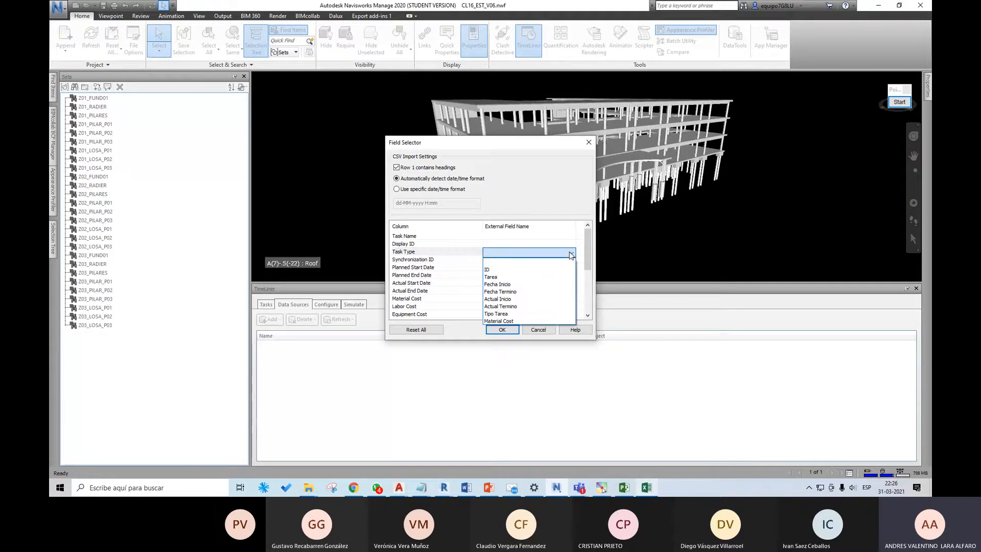
pyautogui.click(514, 314)
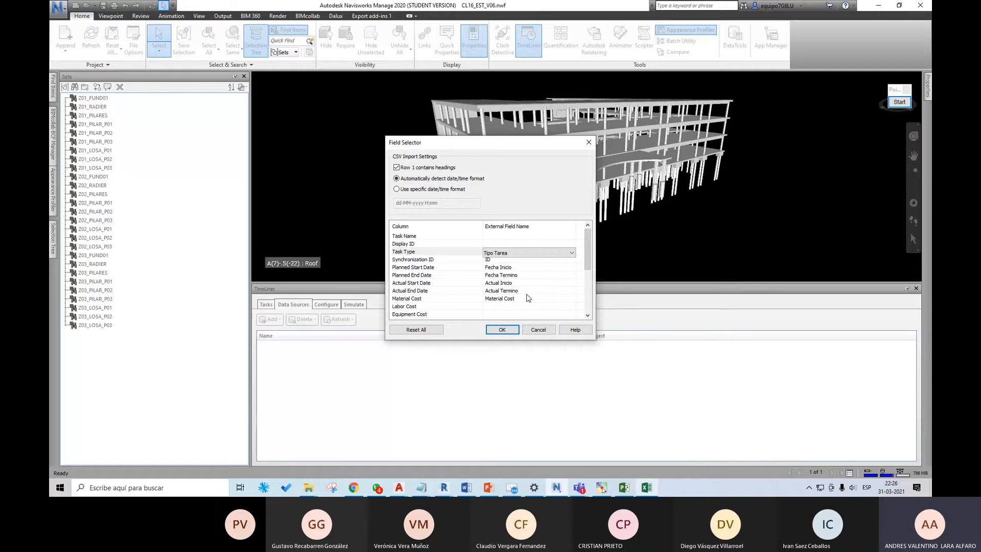
# Step: Examine the task types in the Tipo Tarea column of the Excel Gantt workbook, and return to Navisworks
pyautogui.click(645, 486)
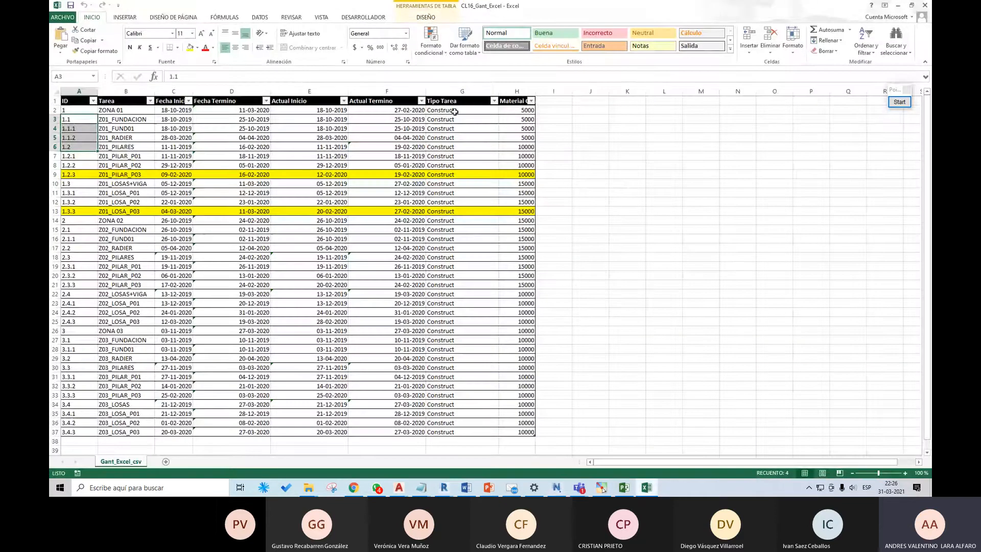
pyautogui.click(455, 111)
pyautogui.hotkey('ctrl', 'shift', 'Down')
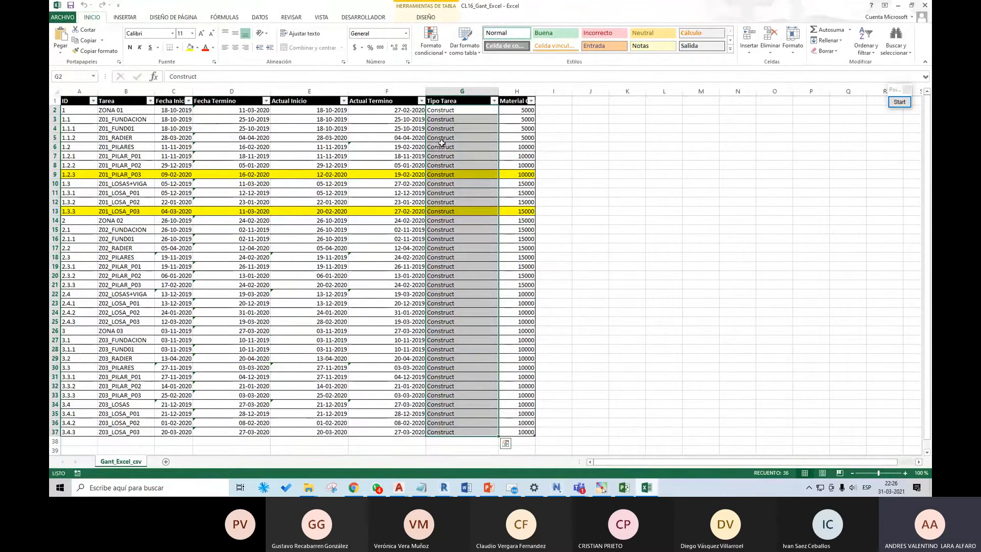
pyautogui.click(898, 6)
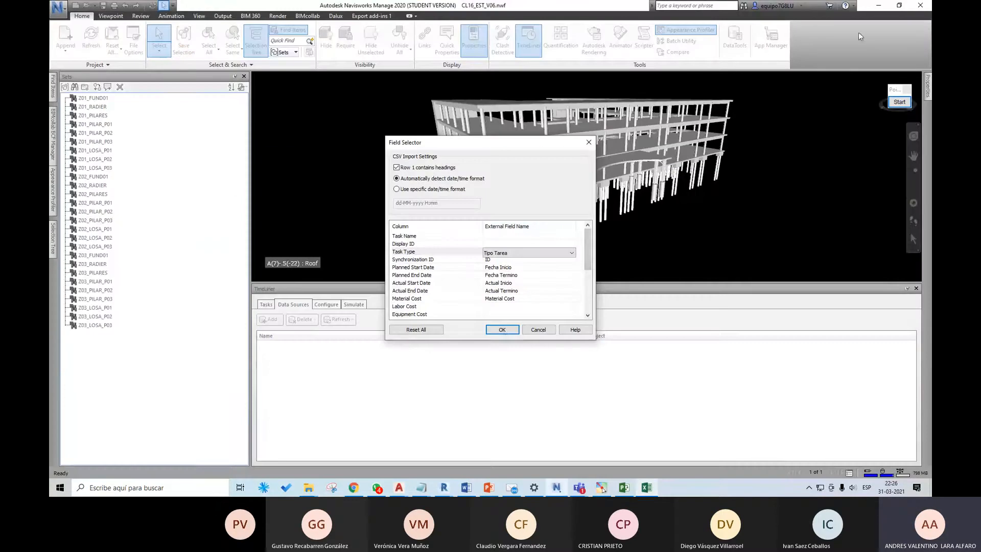
# Step: Try to accept the CSV field mapping without assigning a field to Task Name
pyautogui.click(507, 332)
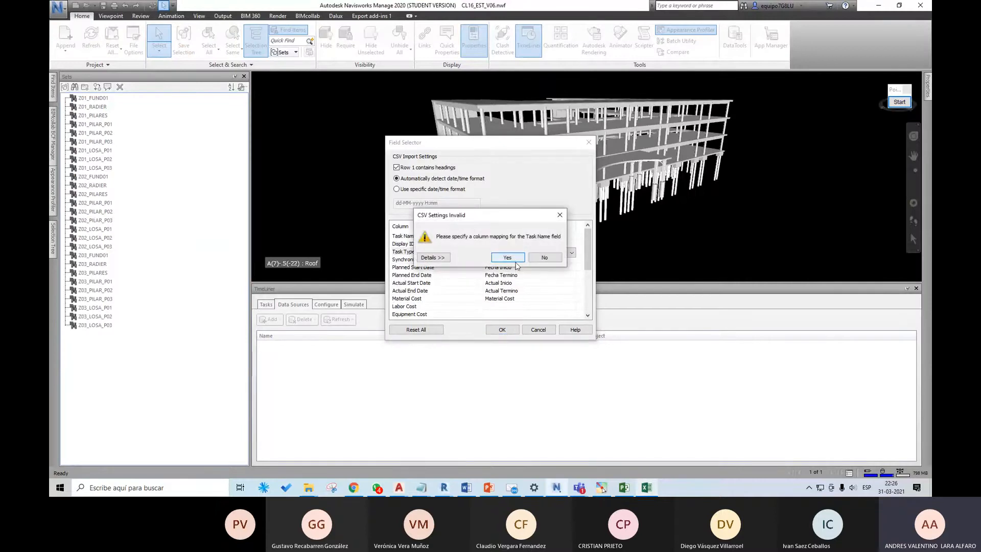
pyautogui.click(507, 257)
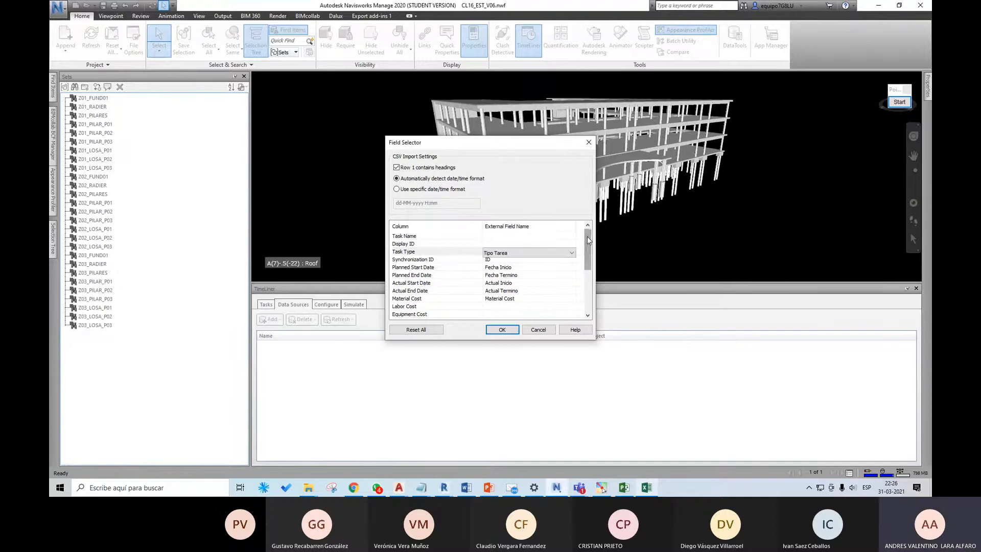
pyautogui.moveTo(587, 249)
pyautogui.mouseDown()
pyautogui.moveTo(586, 279)
pyautogui.moveTo(578, 256)
pyautogui.mouseUp()
pyautogui.click(506, 329)
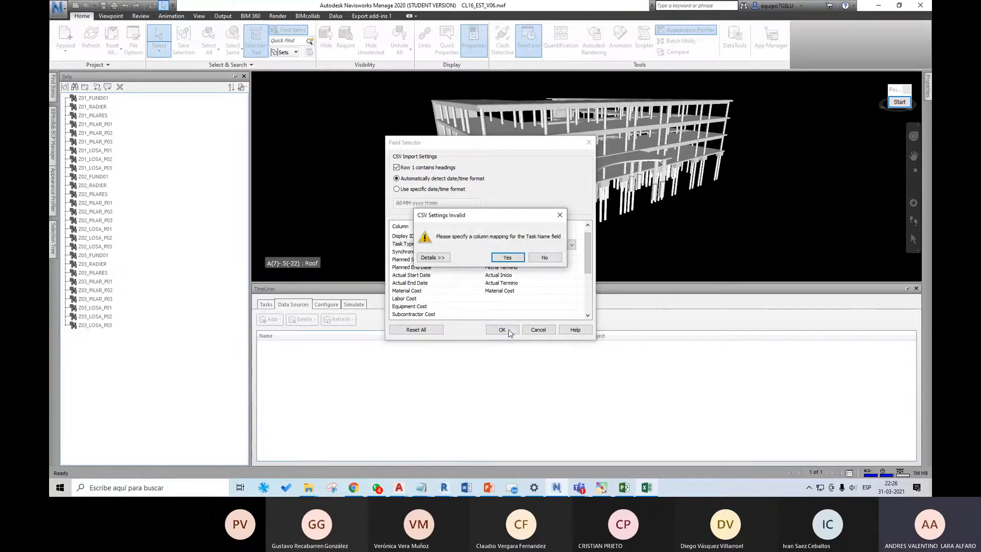
pyautogui.click(513, 257)
# Step: Map the Task Name column to the Tarea field
pyautogui.scroll(1, 536, 303)
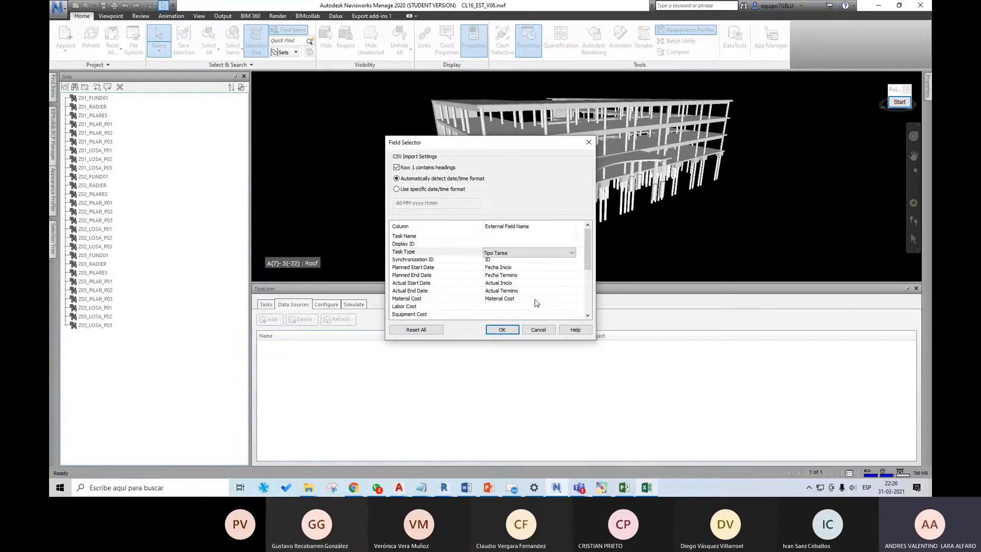
pyautogui.click(516, 236)
pyautogui.click(564, 237)
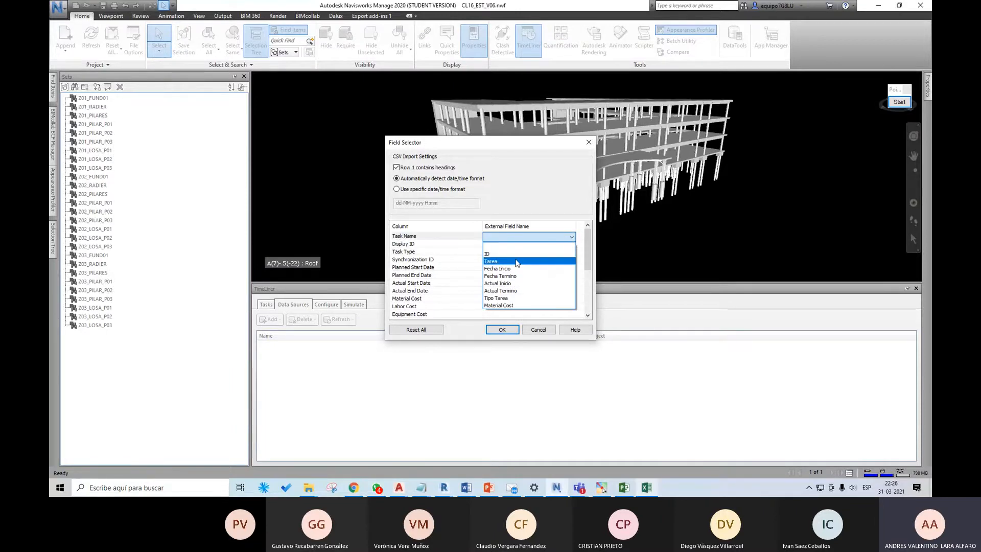
pyautogui.click(537, 261)
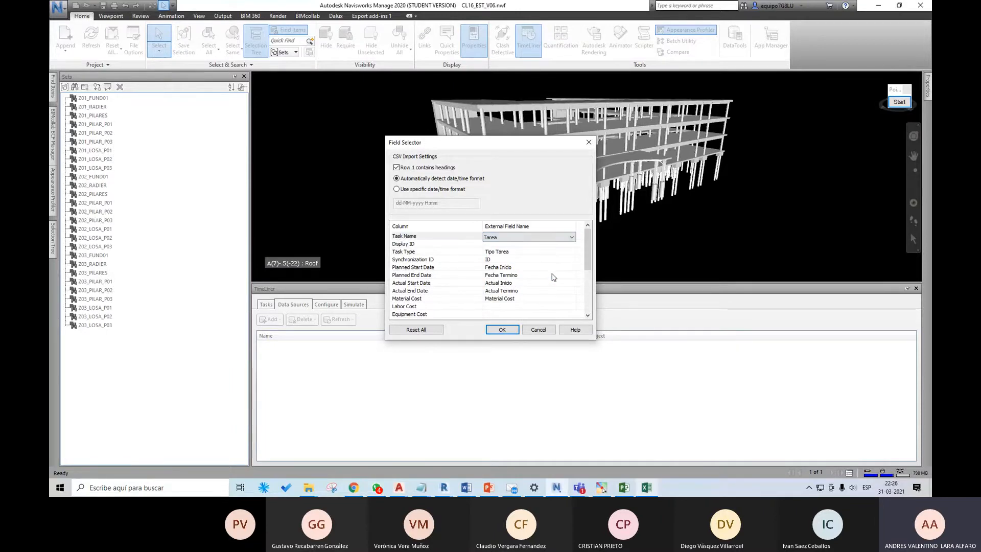
# Step: Examine the task names in the Tarea column of the Excel Gantt workbook, and return to the Navisworks field mapping
pyautogui.click(646, 487)
pyautogui.moveTo(121, 167); pyautogui.dragTo(124, 434)
pyautogui.click(899, 6)
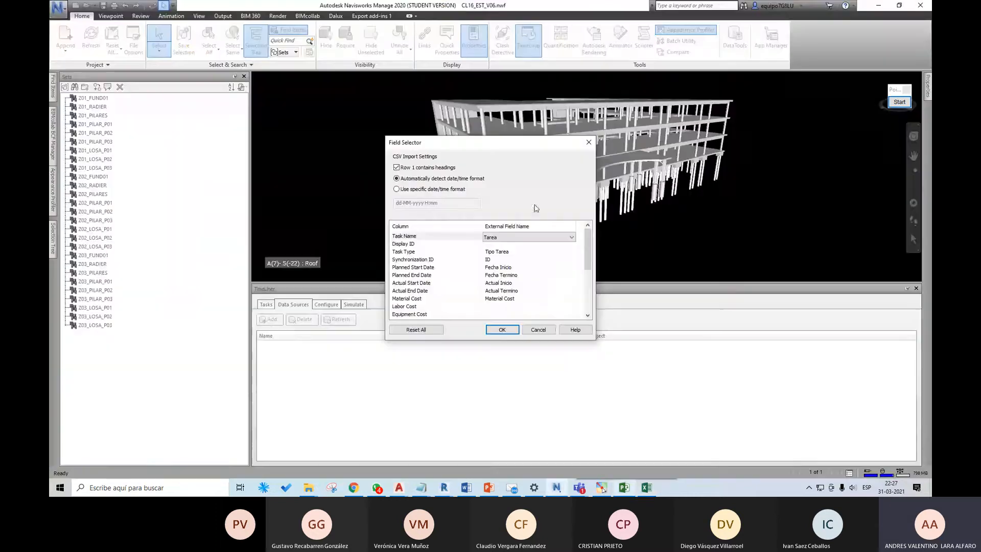
# Step: Accept the CSV field mapping and rebuild the task hierarchy from the new data source
pyautogui.click(515, 331)
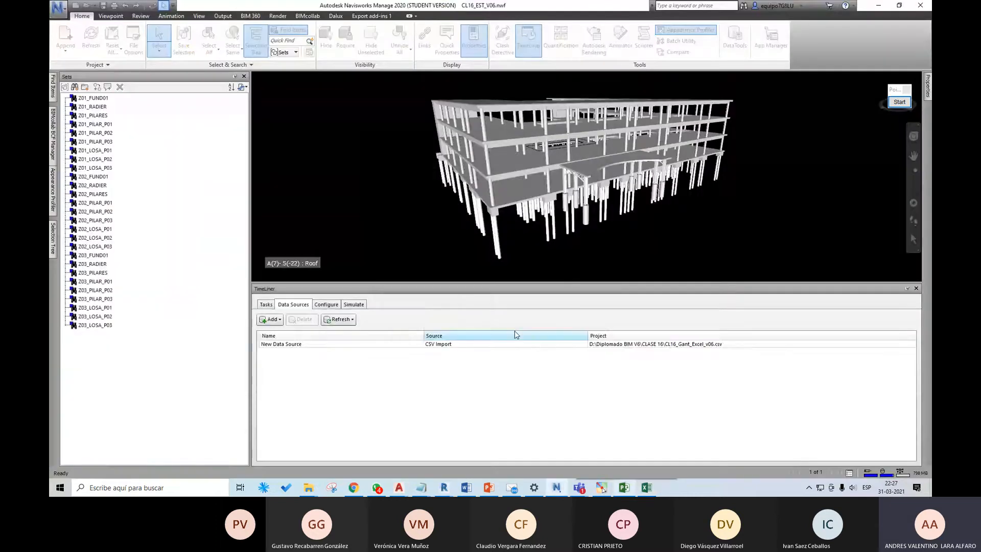
pyautogui.click(292, 345)
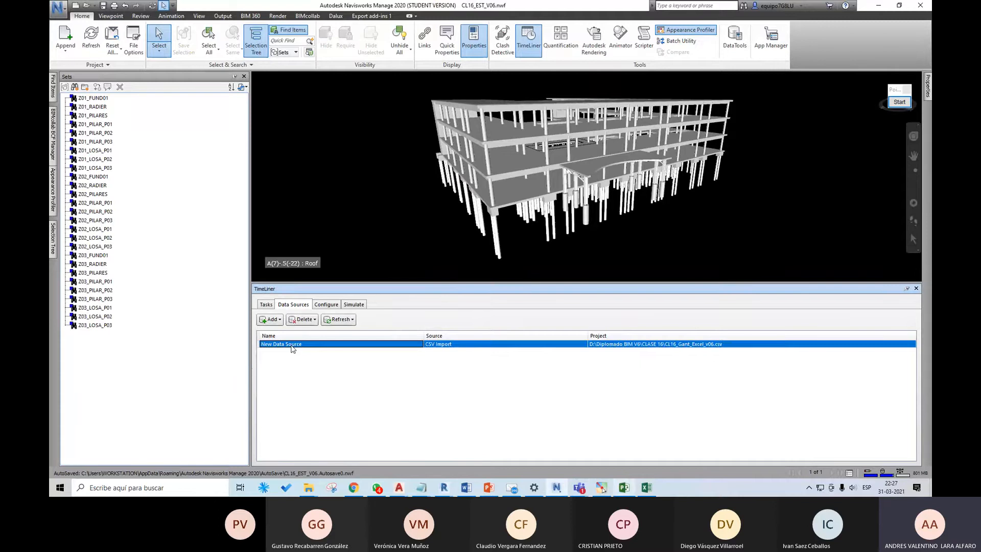
pyautogui.rightClick(292, 349)
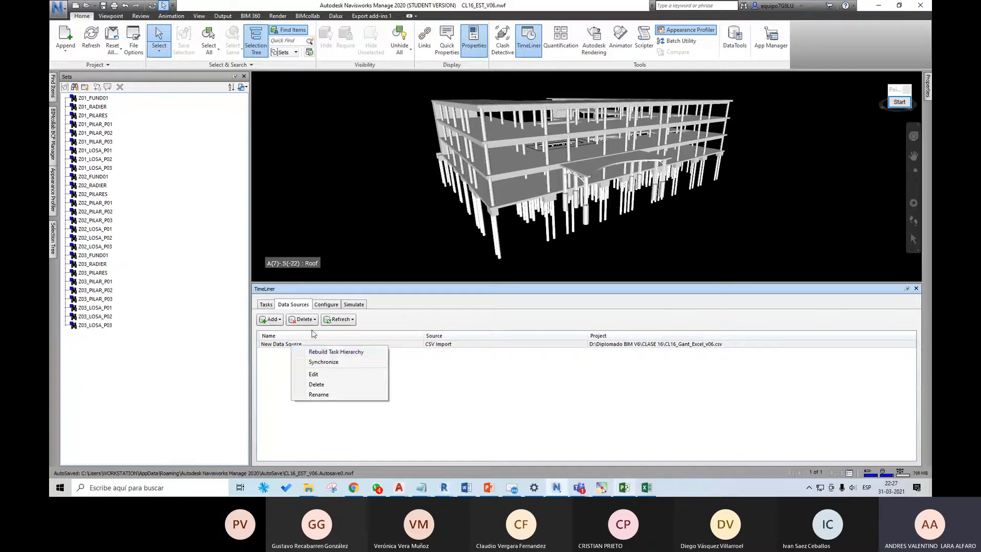
pyautogui.click(333, 352)
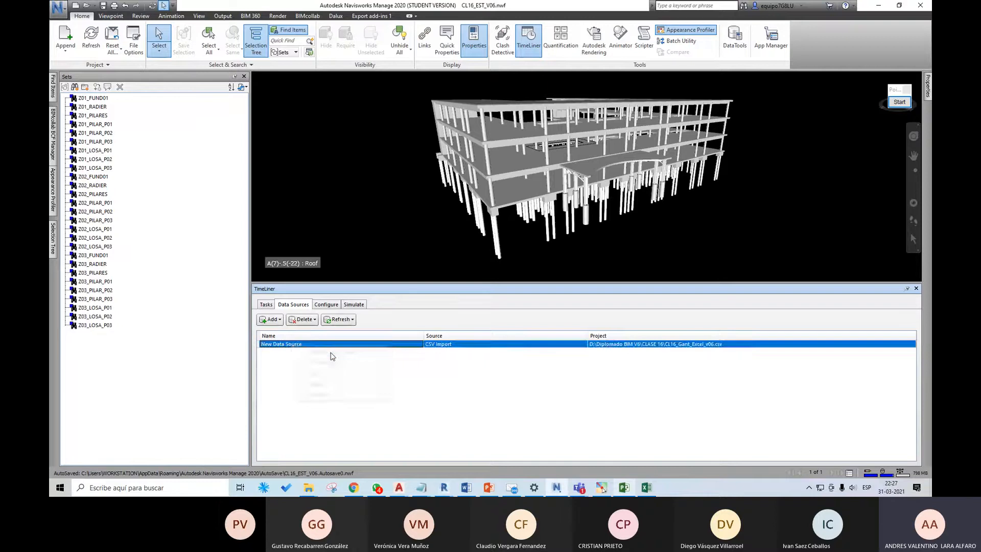
pyautogui.rightClick(299, 349)
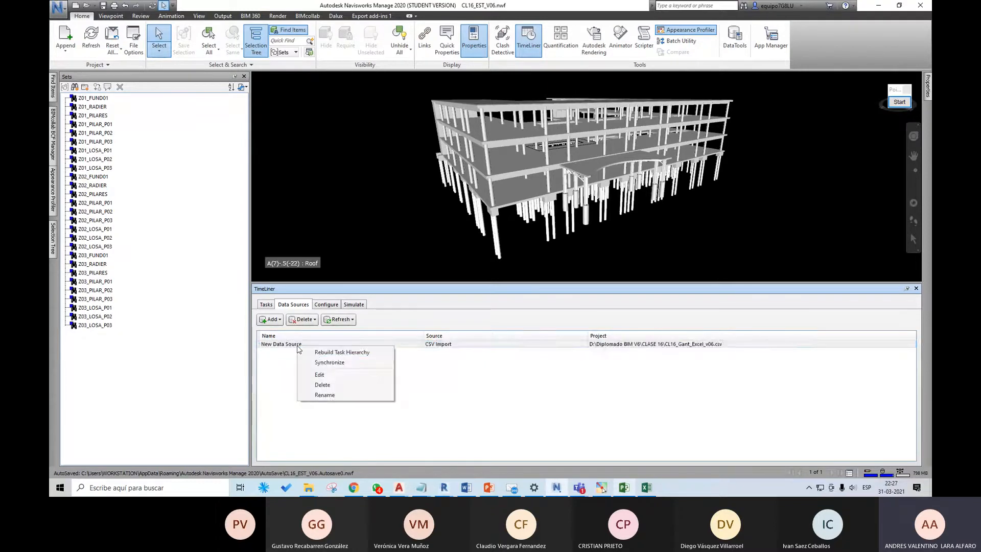
pyautogui.click(315, 354)
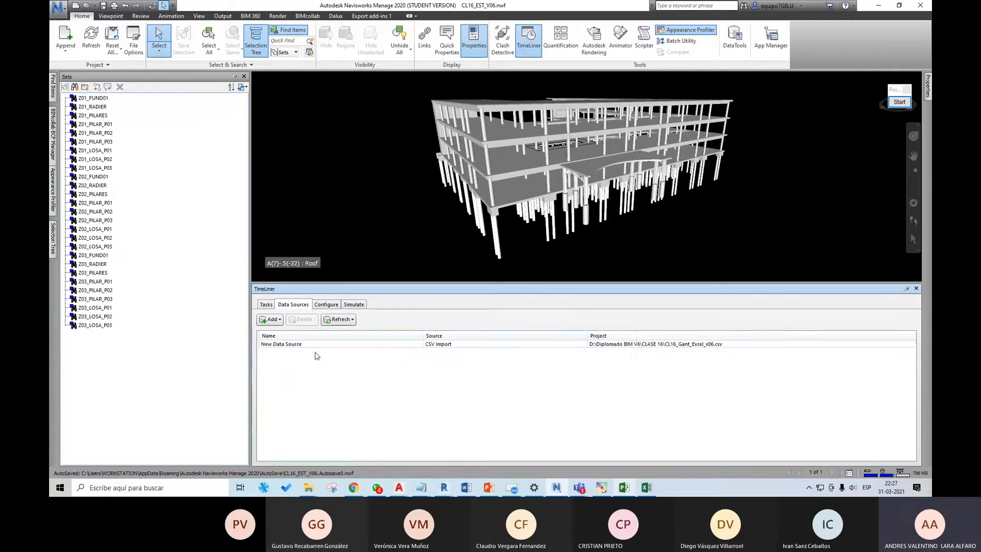
# Step: Examine the imported TimeLiner tasks, their names and their planned and actual dates
pyautogui.click(266, 305)
pyautogui.moveTo(583, 456); pyautogui.dragTo(538, 456)
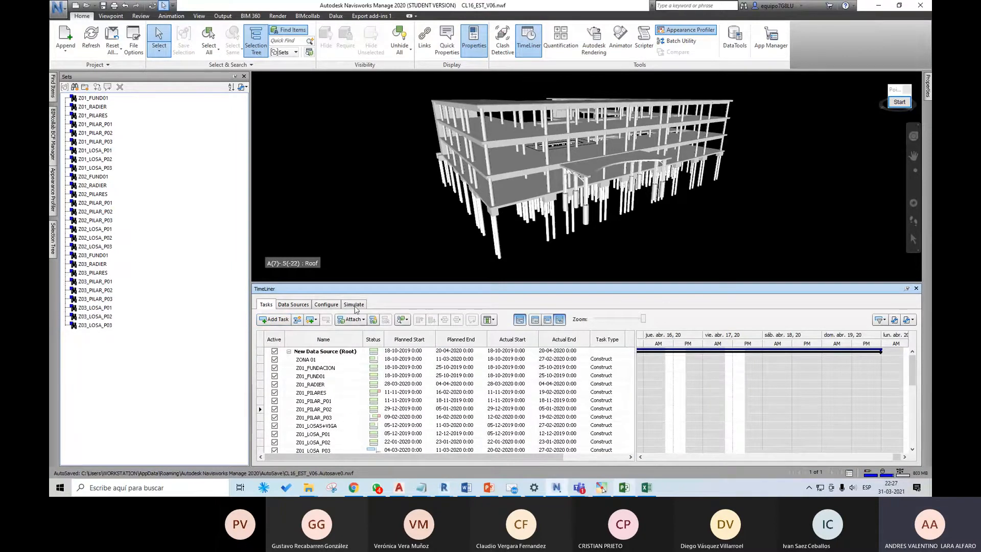
pyautogui.scroll(-8, 776, 417)
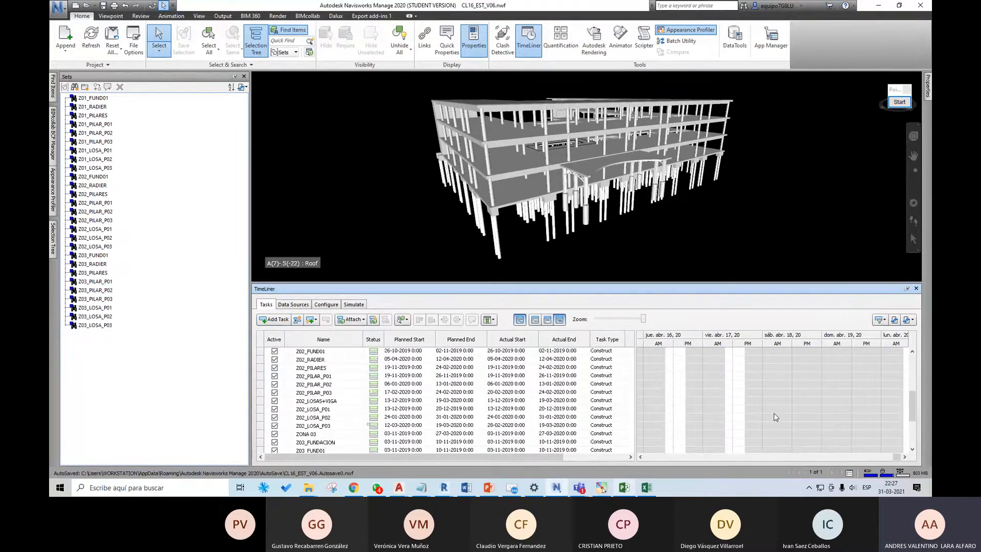
pyautogui.scroll(8, 775, 417)
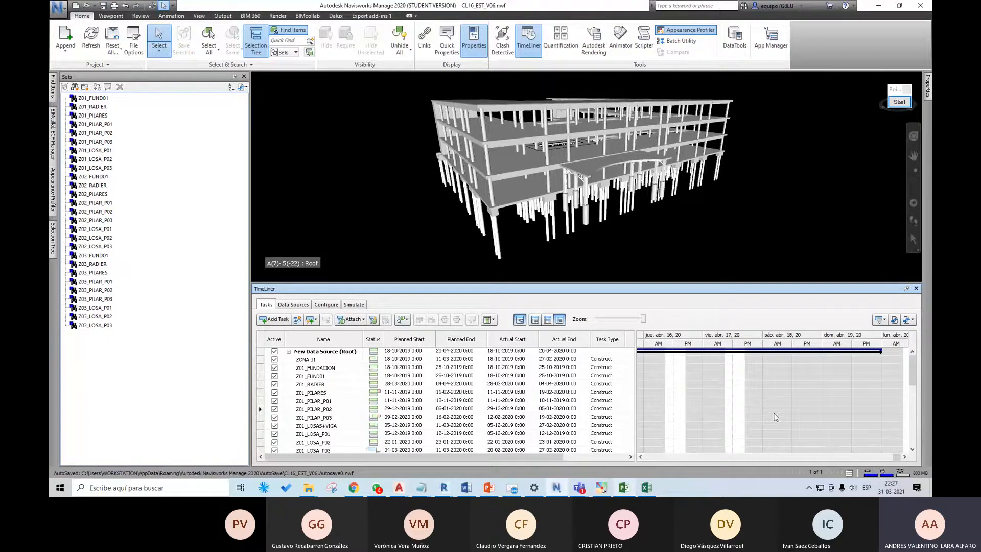
pyautogui.click(321, 369)
pyautogui.click(322, 376)
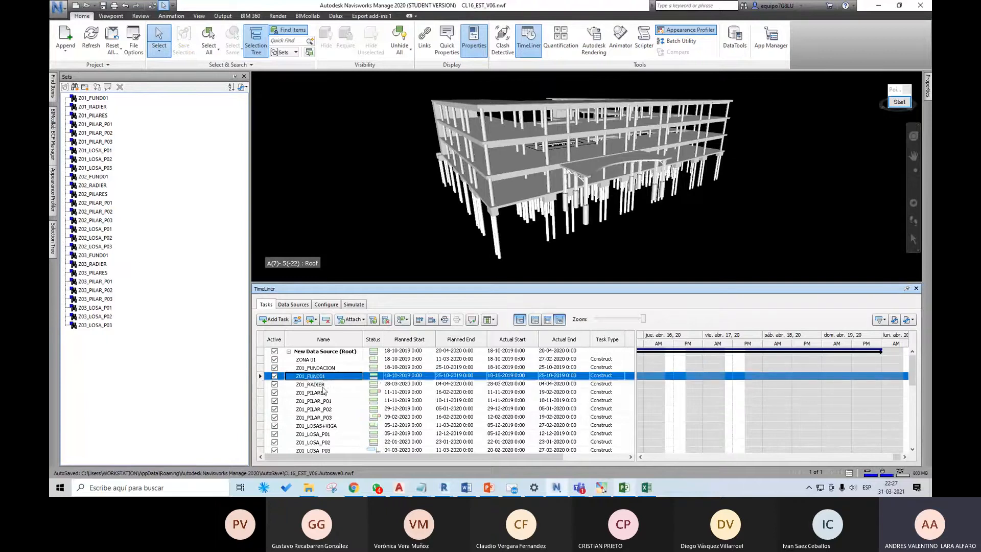
pyautogui.click(323, 384)
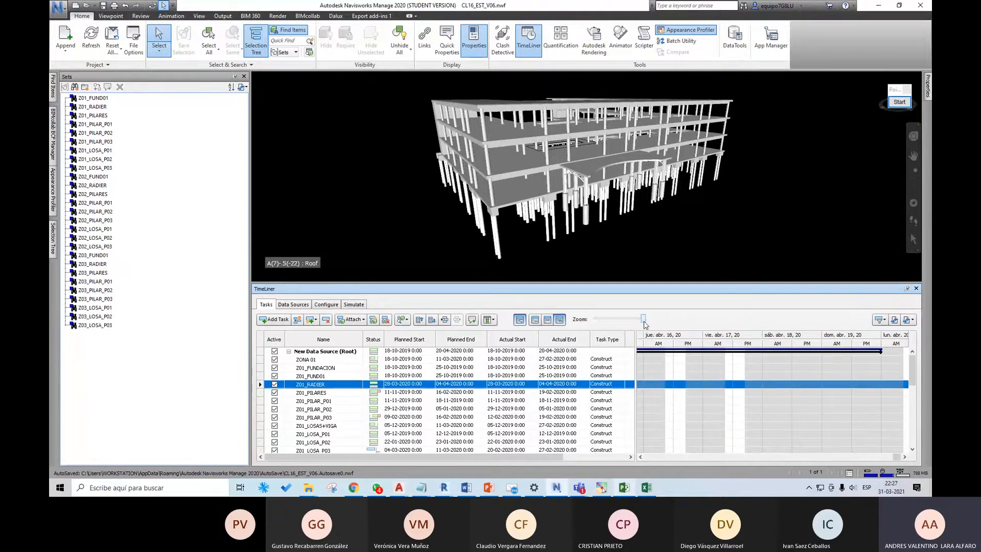
# Step: Zoom the Gantt chart out to quarters and months, and widen the task table to show the Total Cost column
pyautogui.moveTo(642, 319); pyautogui.dragTo(601, 320)
pyautogui.moveTo(797, 456); pyautogui.dragTo(693, 447)
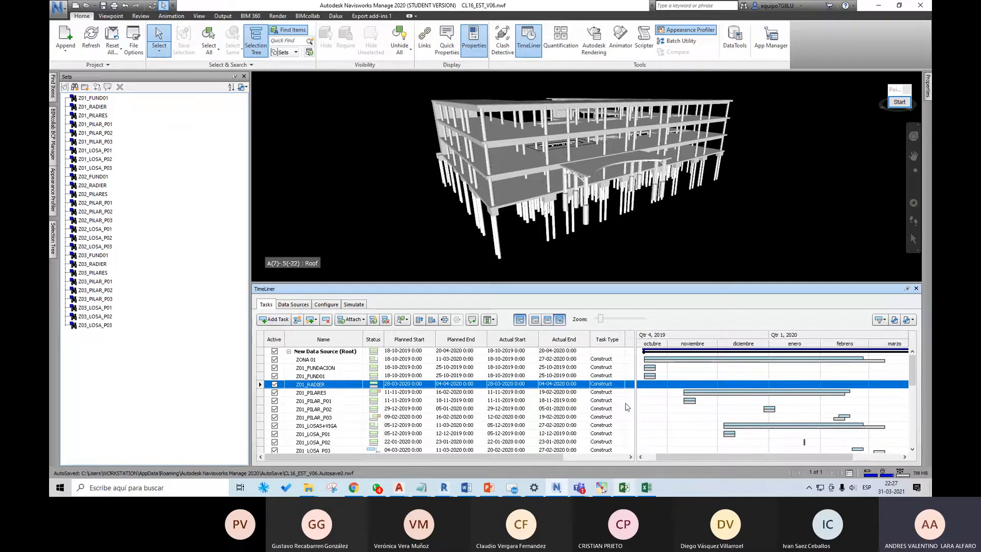
pyautogui.moveTo(575, 458); pyautogui.dragTo(622, 460)
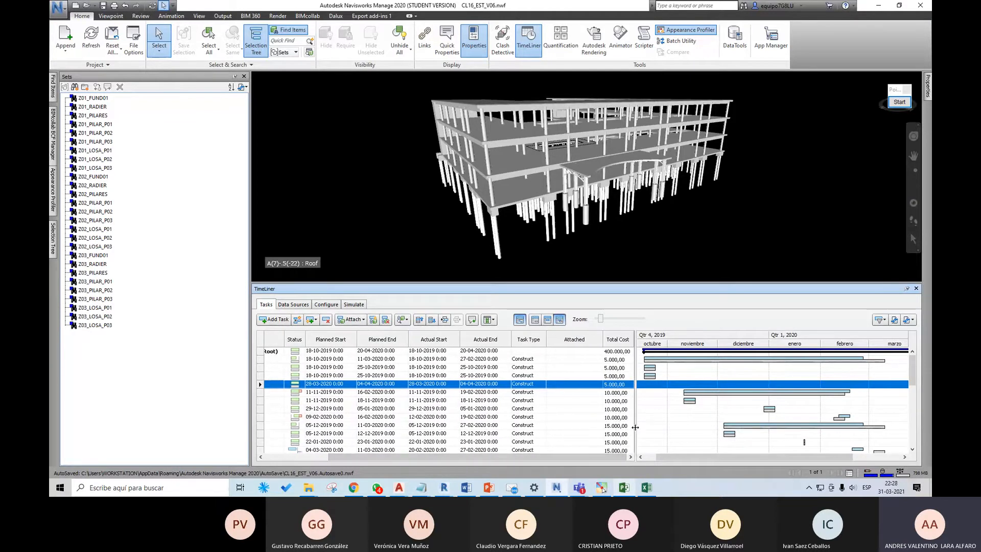
pyautogui.moveTo(635, 427); pyautogui.dragTo(693, 427)
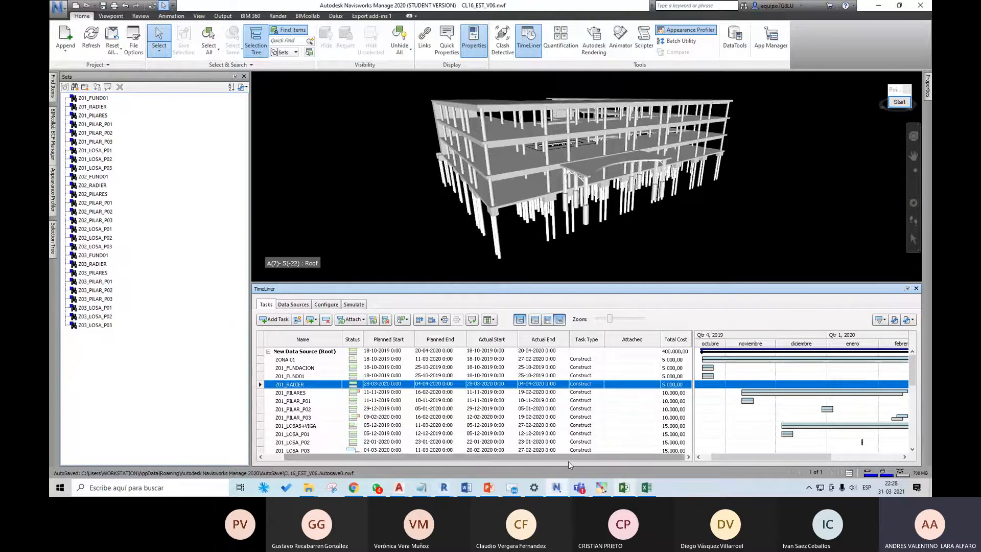
pyautogui.moveTo(550, 459); pyautogui.dragTo(521, 461)
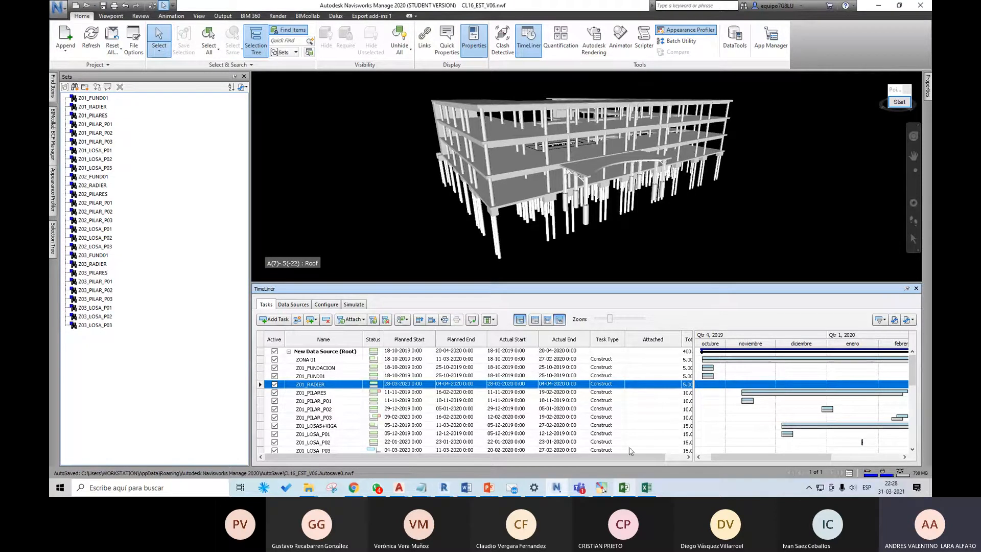
pyautogui.moveTo(632, 458); pyautogui.dragTo(648, 455)
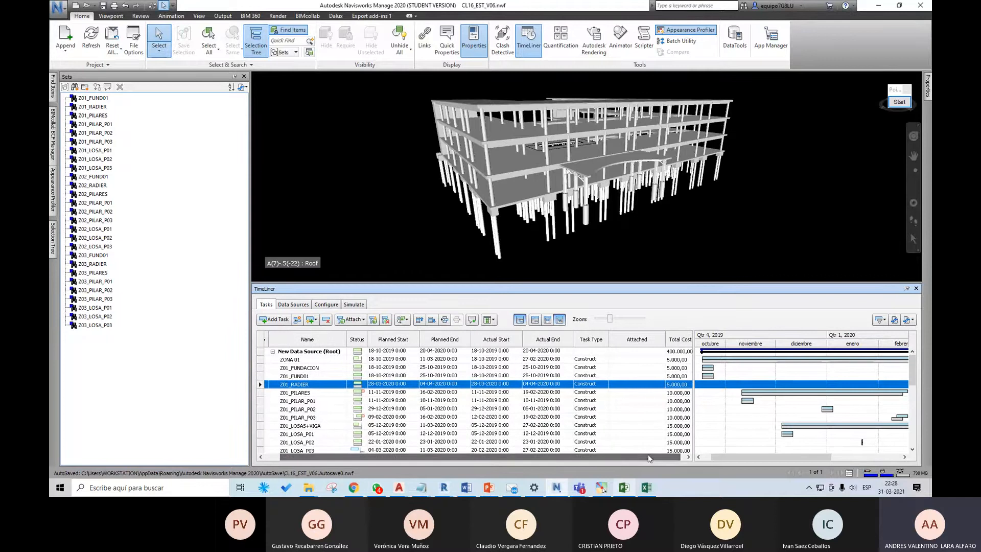
# Step: Display the Basic column set in the task table, followed by the Standard set, and compare their columns
pyautogui.click(492, 320)
pyautogui.click(505, 333)
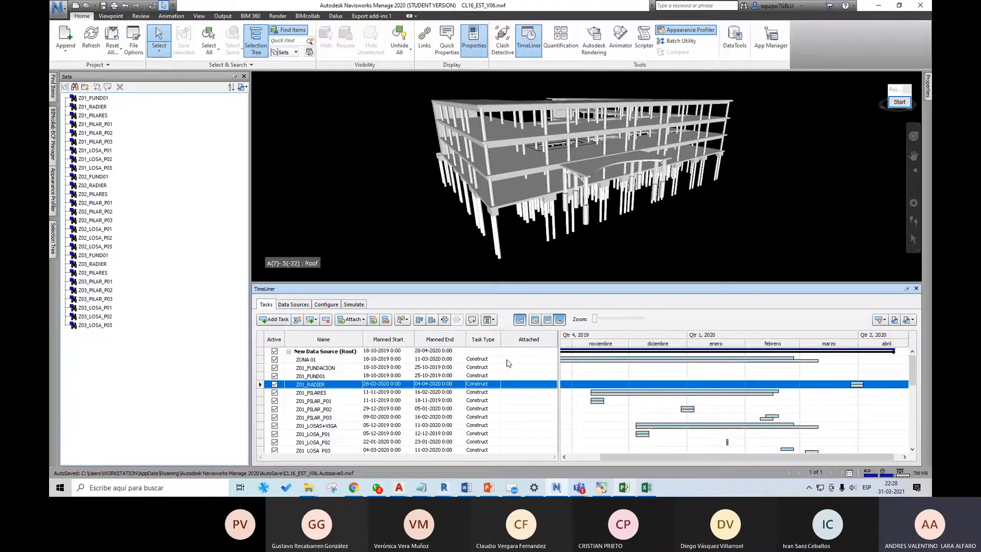
pyautogui.click(493, 320)
pyautogui.click(506, 341)
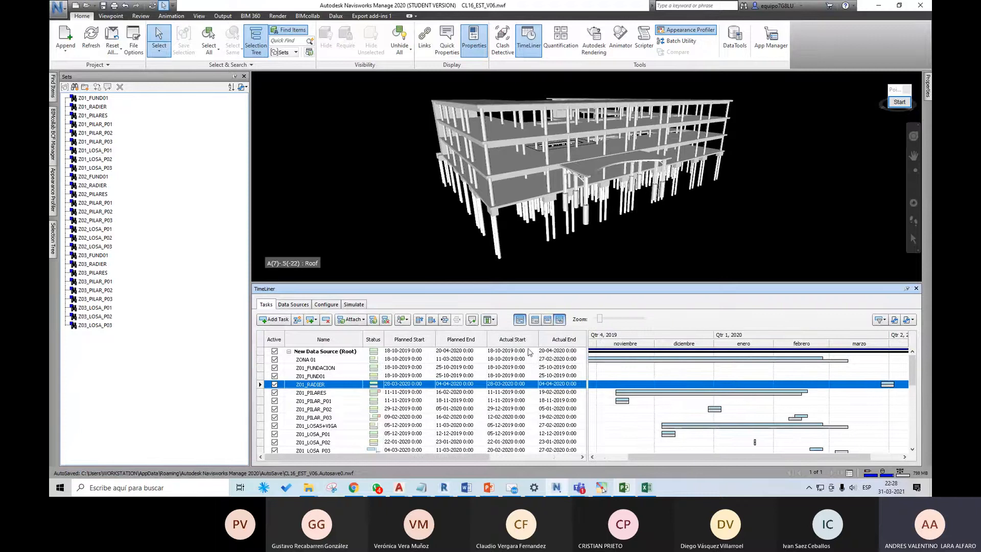
pyautogui.moveTo(481, 458); pyautogui.dragTo(559, 461)
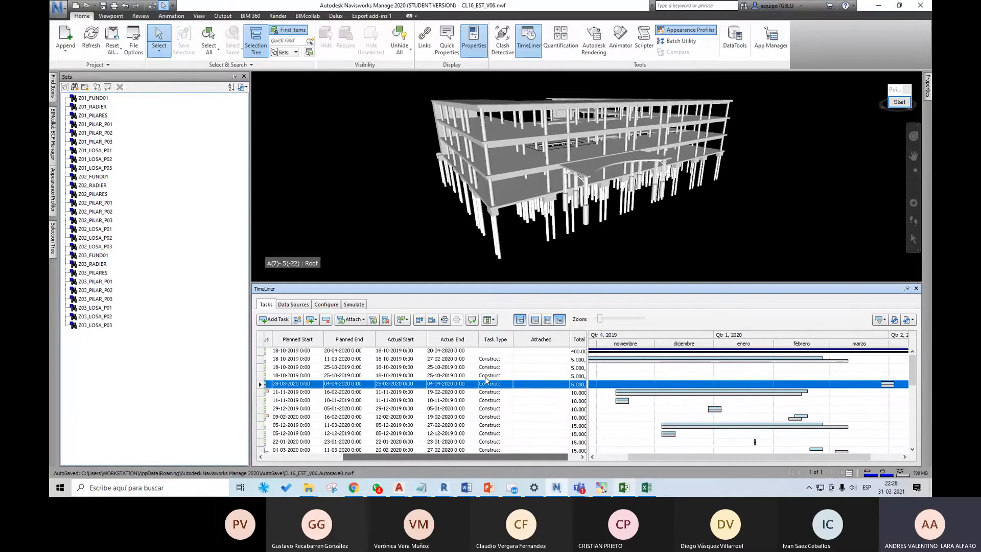
# Step: Display the Extended column set in the task table and examine its cost and animation columns
pyautogui.click(490, 320)
pyautogui.click(508, 351)
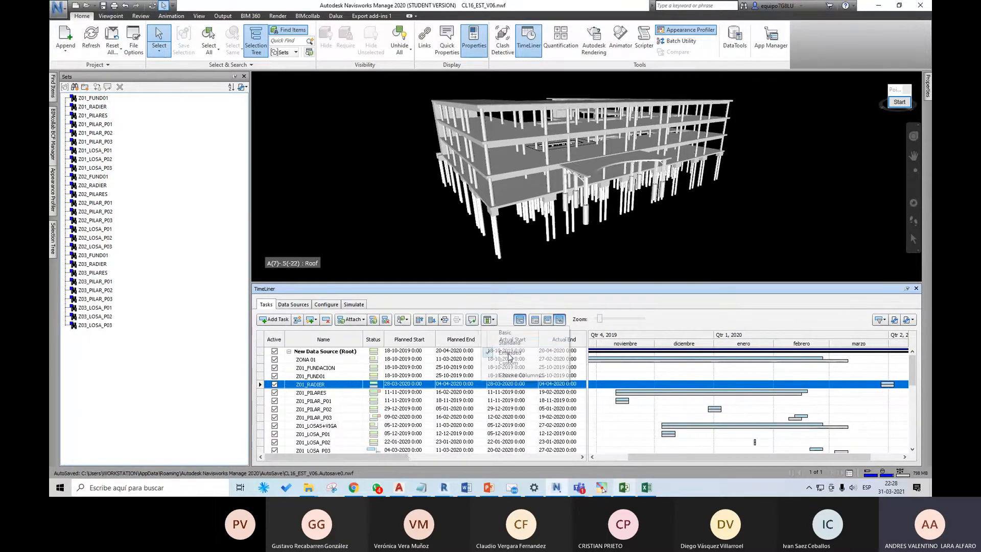
pyautogui.moveTo(413, 455); pyautogui.dragTo(568, 457)
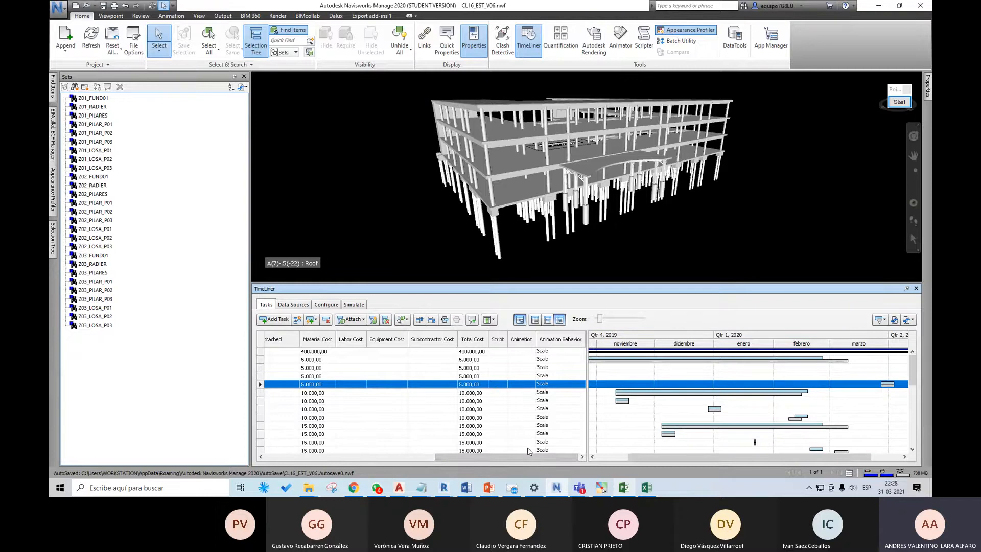
pyautogui.moveTo(524, 462); pyautogui.dragTo(486, 455)
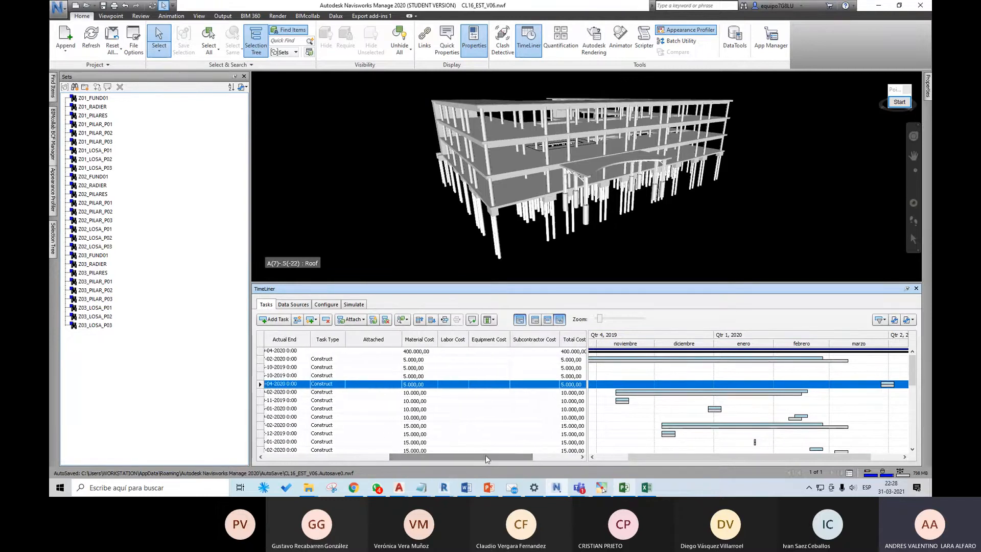
# Step: Display the Custom column set, examine its user columns, and return the task table to the Standard set
pyautogui.click(489, 319)
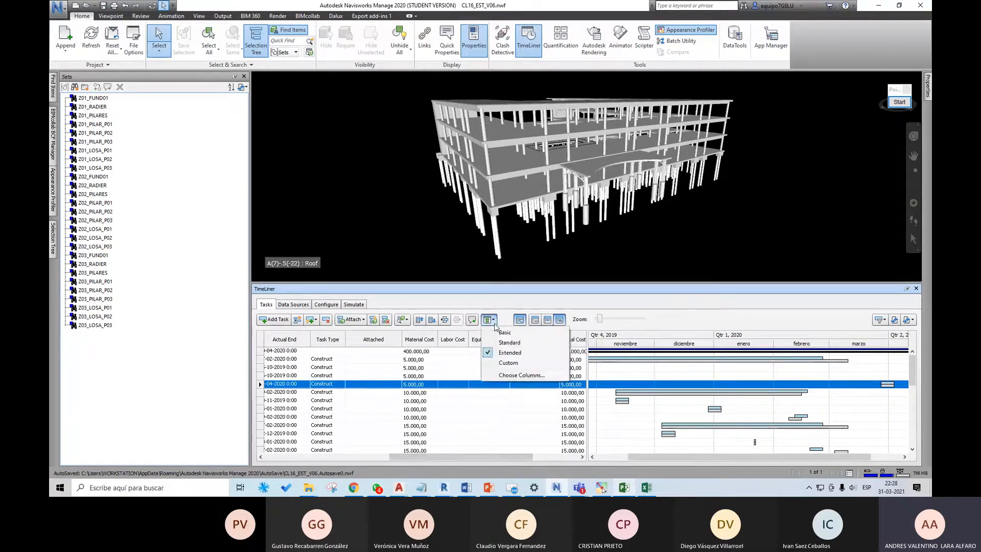
pyautogui.click(506, 356)
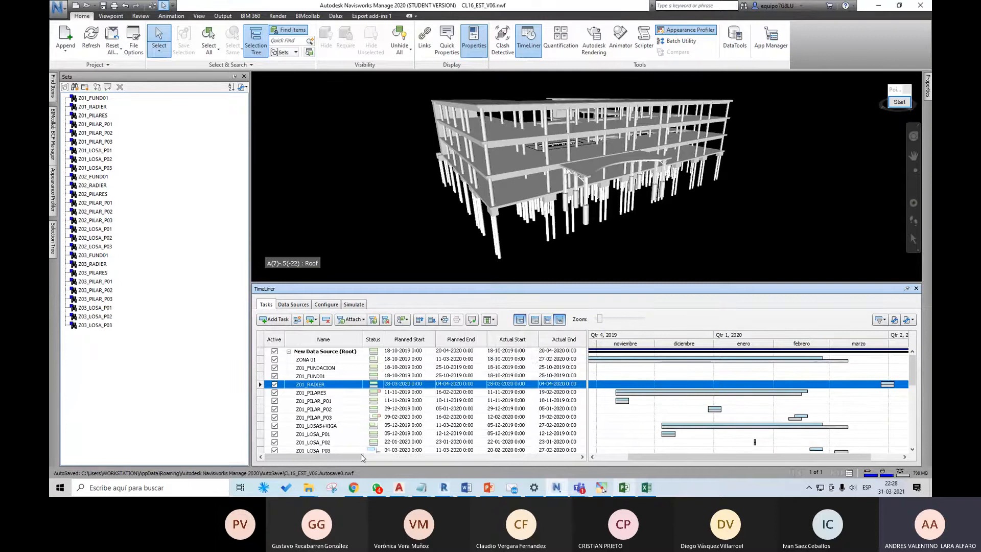
pyautogui.moveTo(361, 454); pyautogui.dragTo(545, 460)
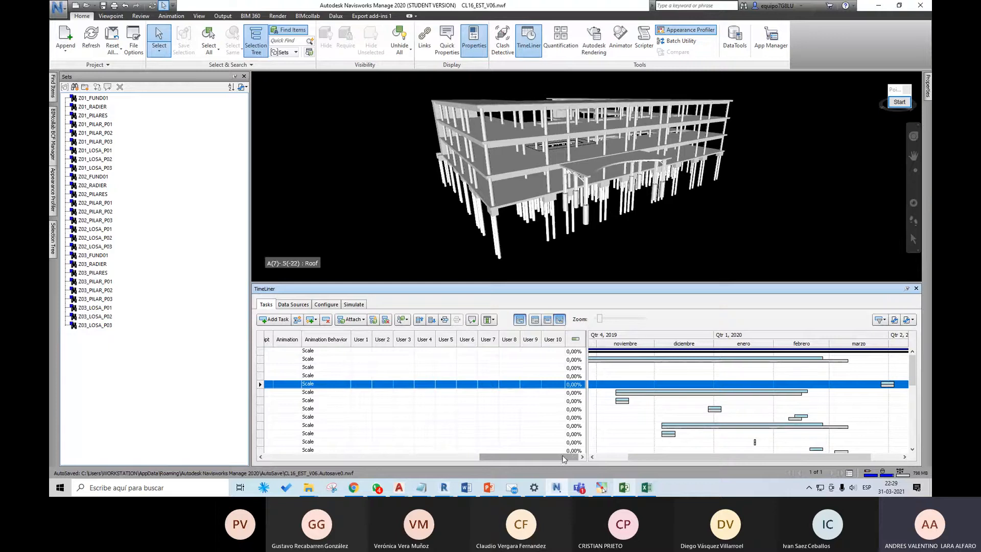
pyautogui.moveTo(564, 459); pyautogui.dragTo(350, 459)
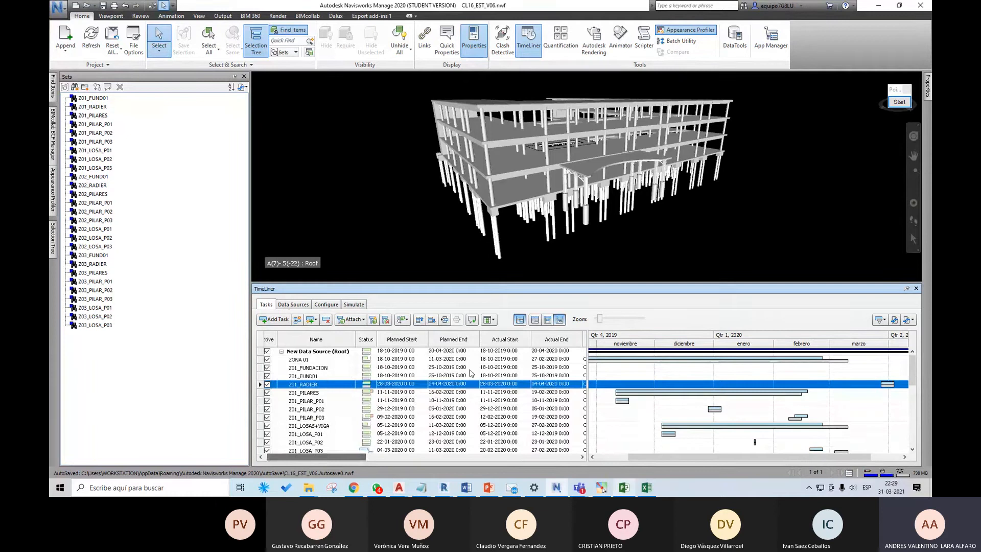
pyautogui.click(488, 318)
pyautogui.click(498, 343)
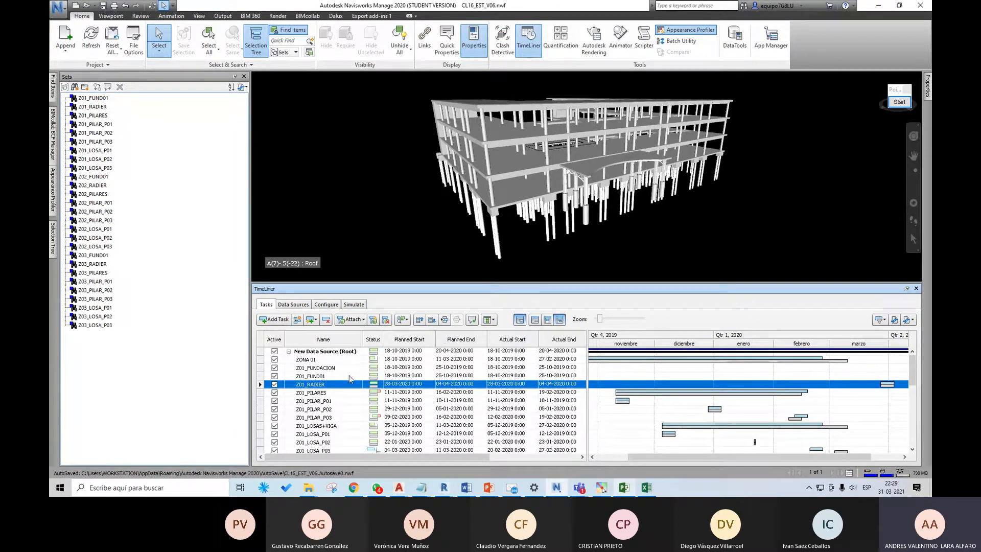
# Step: Indent the Z01_FUNDACION and Z01_FUND01 tasks beneath ZONA 01
pyautogui.click(322, 368)
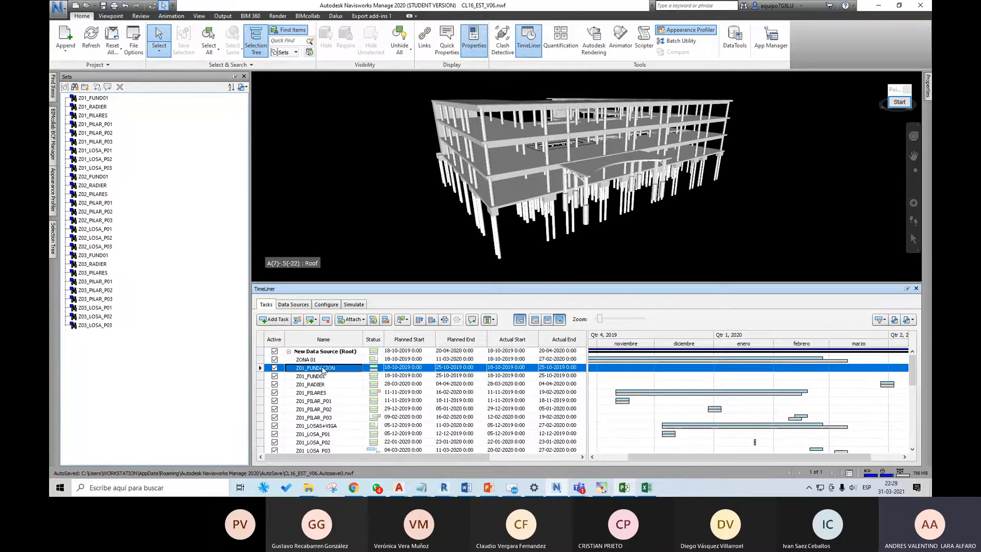
pyautogui.click(446, 320)
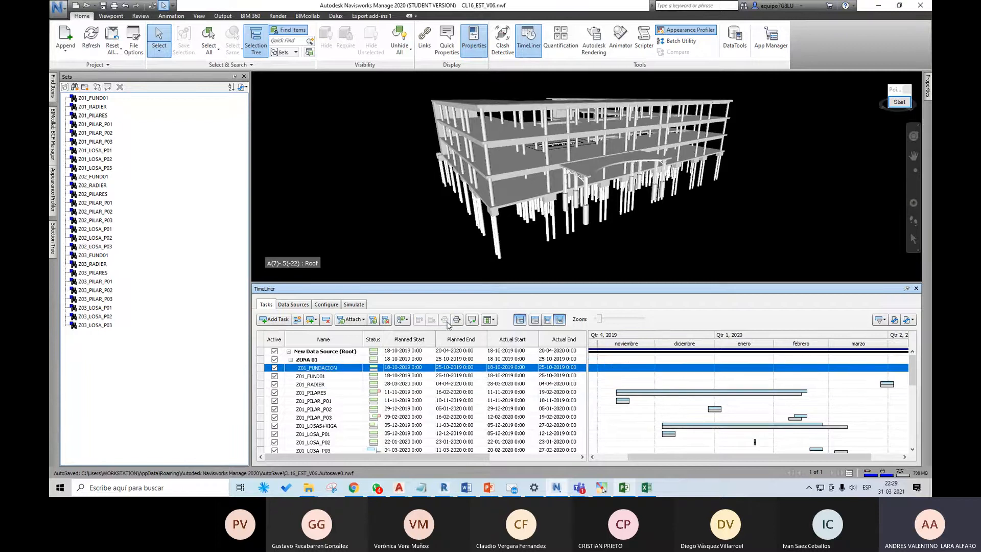
pyautogui.click(315, 378)
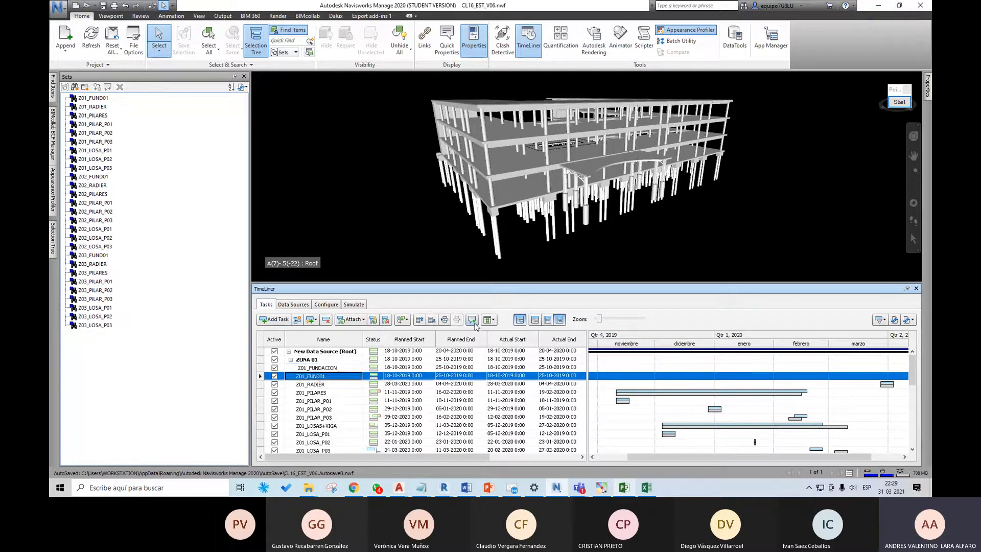
pyautogui.click(445, 320)
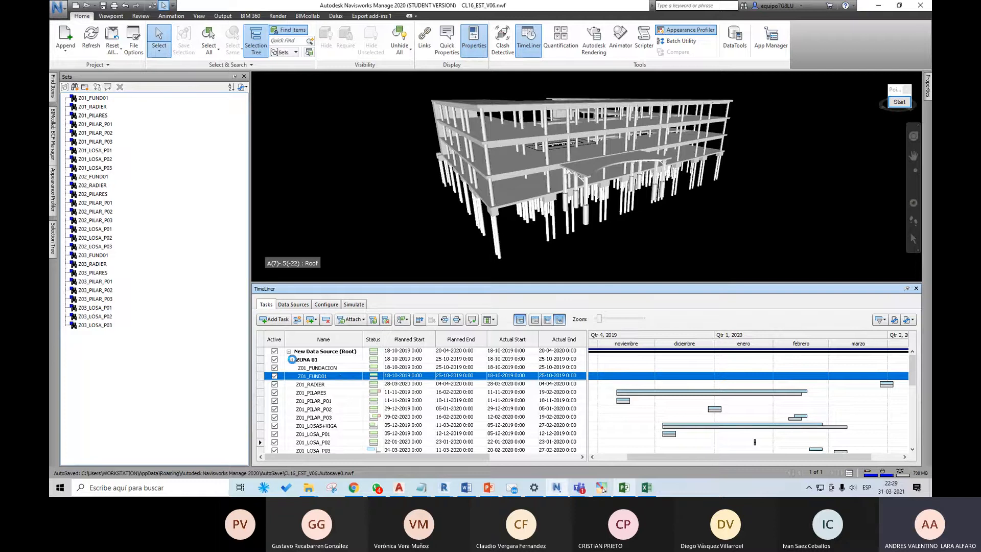
pyautogui.click(292, 360)
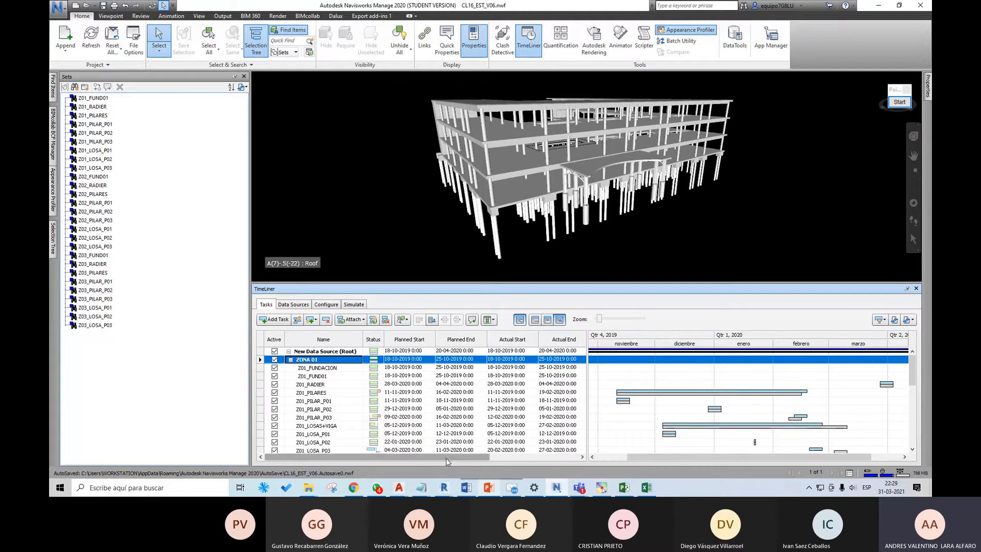
# Step: Switch the task table to the Basic column set and select the Z01_PILARES task
pyautogui.moveTo(446, 458)
pyautogui.mouseDown()
pyautogui.moveTo(495, 458)
pyautogui.moveTo(458, 458)
pyautogui.mouseUp()
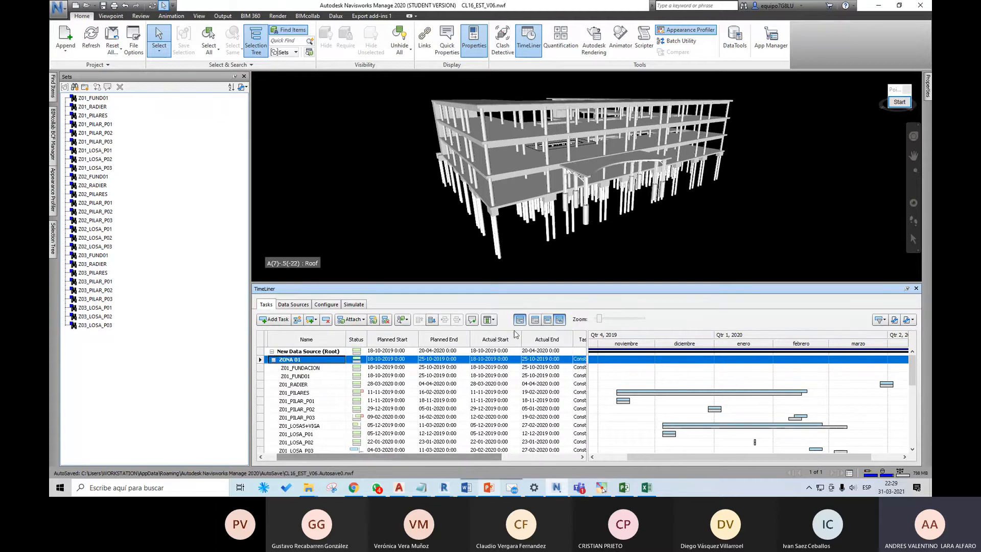
pyautogui.click(489, 320)
pyautogui.click(501, 333)
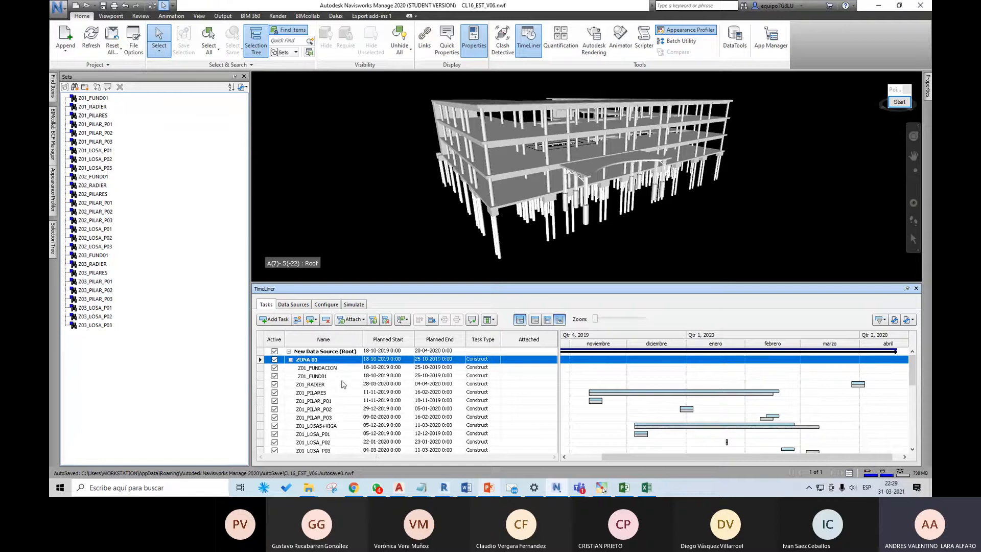
pyautogui.click(316, 393)
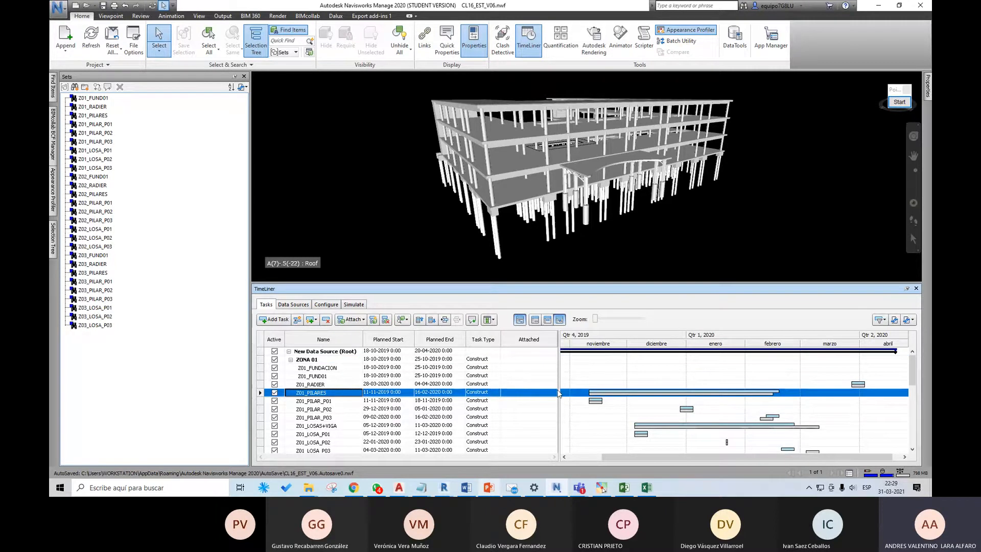
# Step: Attach the Z01_PILAR_P01 and Z01_PILAR_P02 sets to the tasks with the same names
pyautogui.rightClick(537, 395)
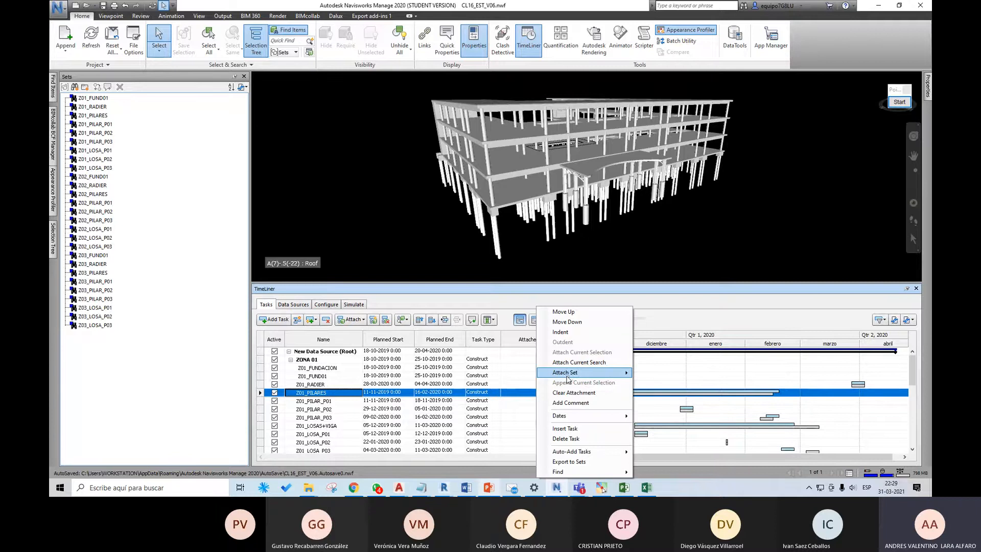
pyautogui.moveTo(569, 377)
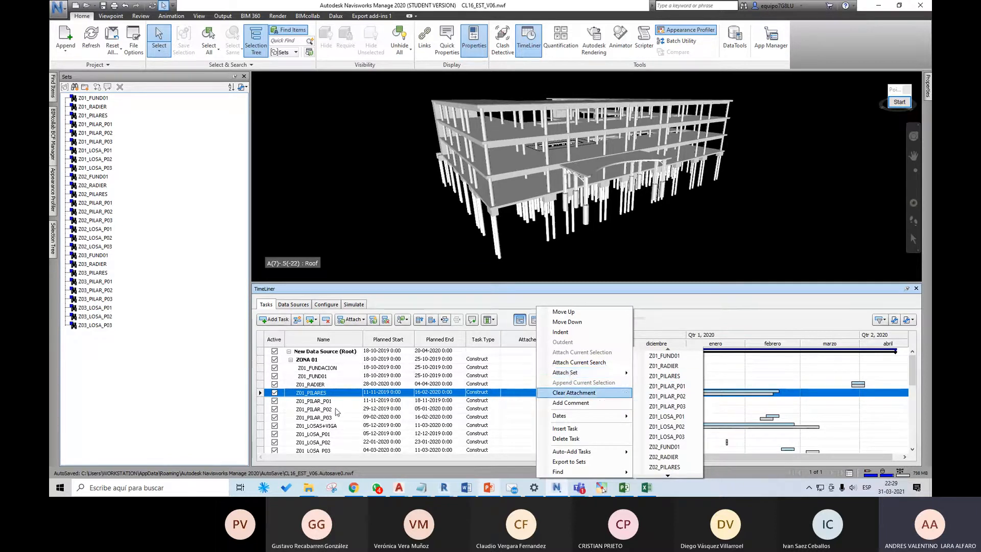
pyautogui.click(536, 402)
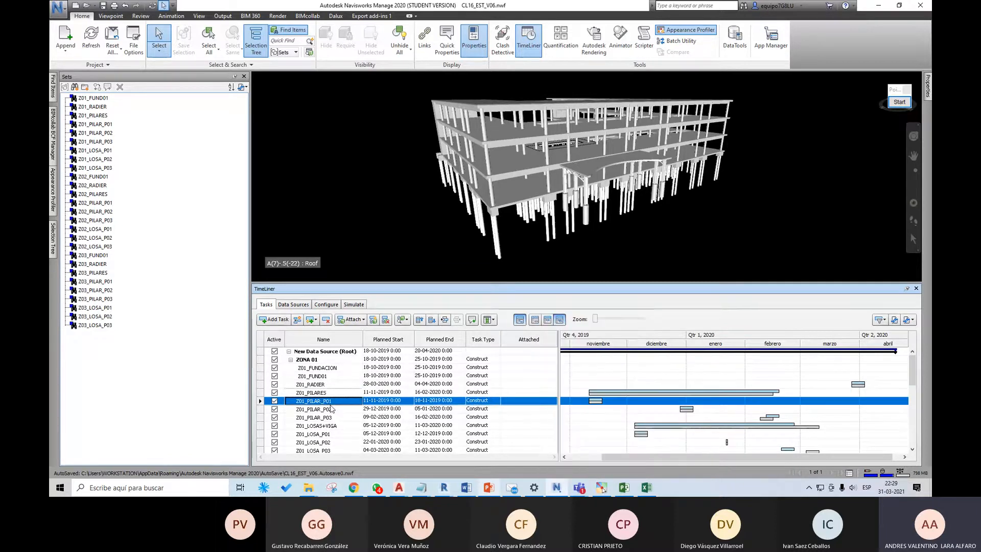
pyautogui.rightClick(532, 404)
pyautogui.moveTo(573, 373)
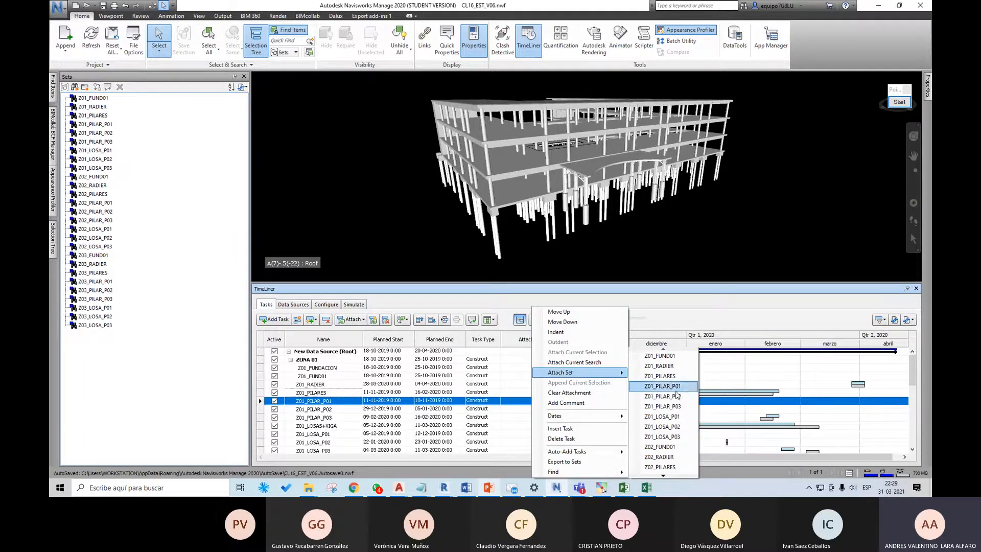
pyautogui.click(674, 388)
pyautogui.click(530, 411)
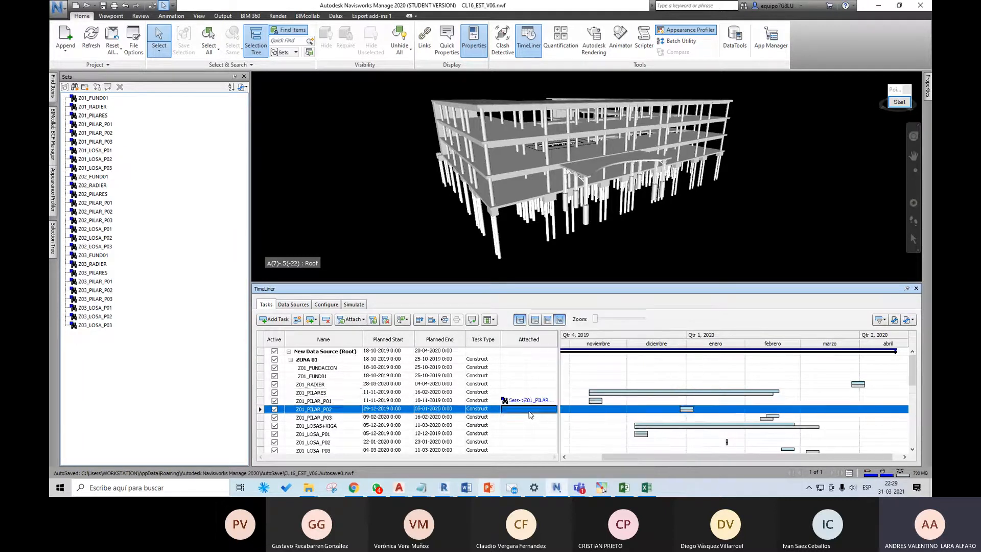
pyautogui.rightClick(530, 414)
pyautogui.moveTo(572, 372)
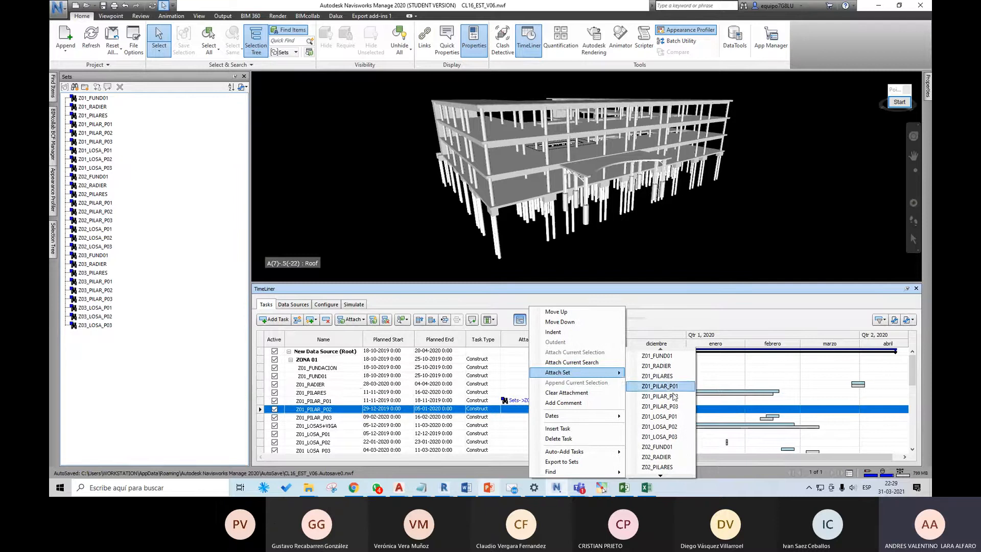
pyautogui.click(672, 397)
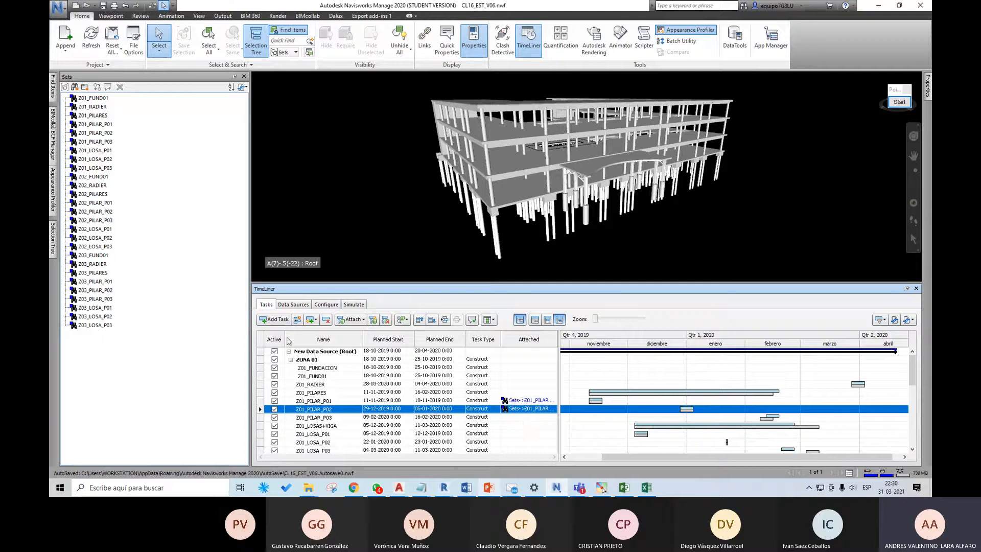
# Step: Clear the set attachments from the Z01_PILAR_P02 and Z01_PILAR_P01 tasks
pyautogui.rightClick(527, 410)
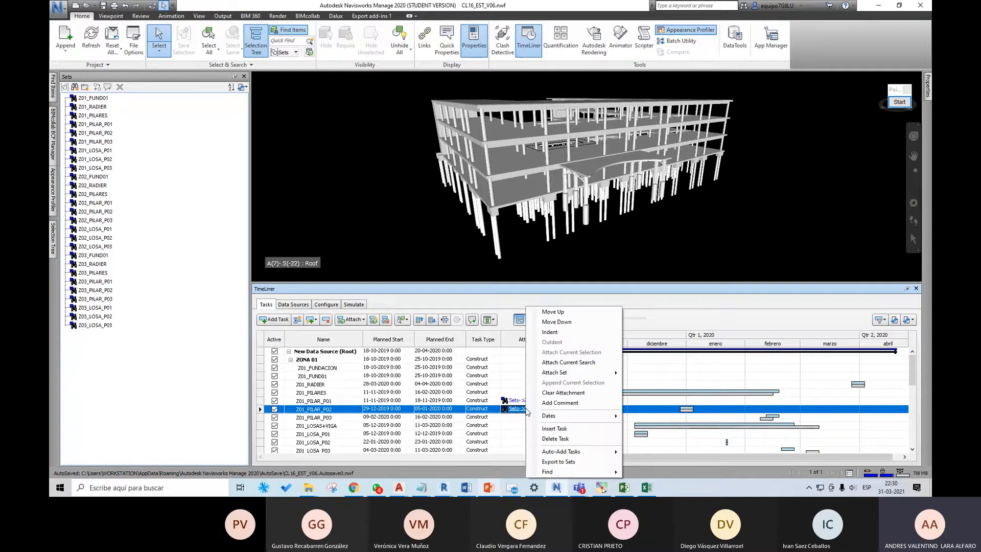
pyautogui.click(548, 394)
pyautogui.rightClick(526, 401)
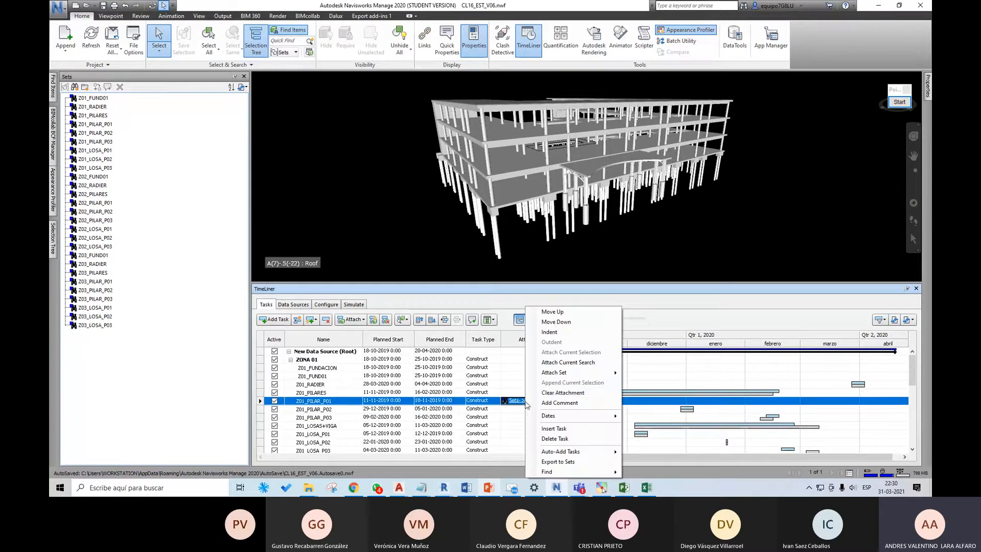
pyautogui.click(555, 393)
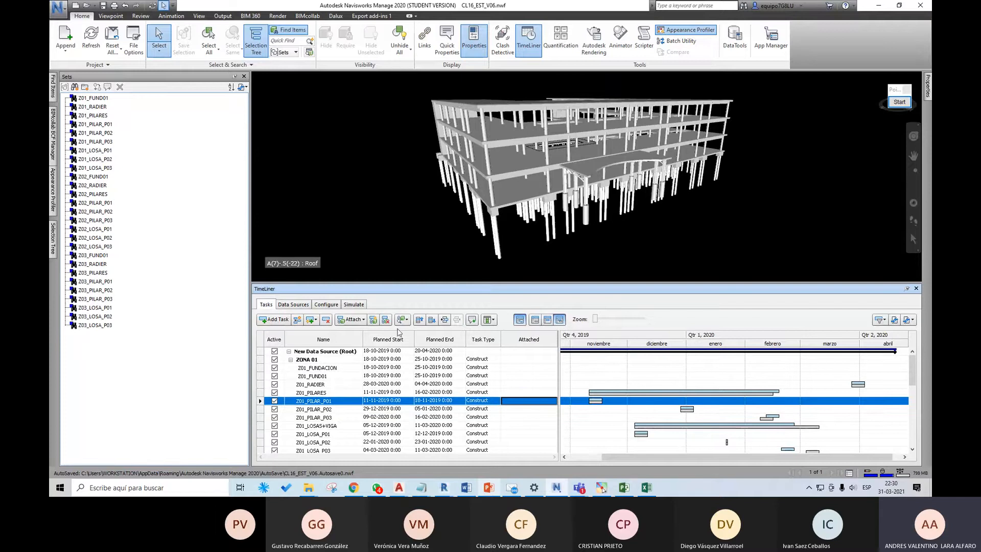
# Step: Open the TimeLiner auto-attach rules and deactivate the MAPEAR EXCEL rule
pyautogui.click(374, 320)
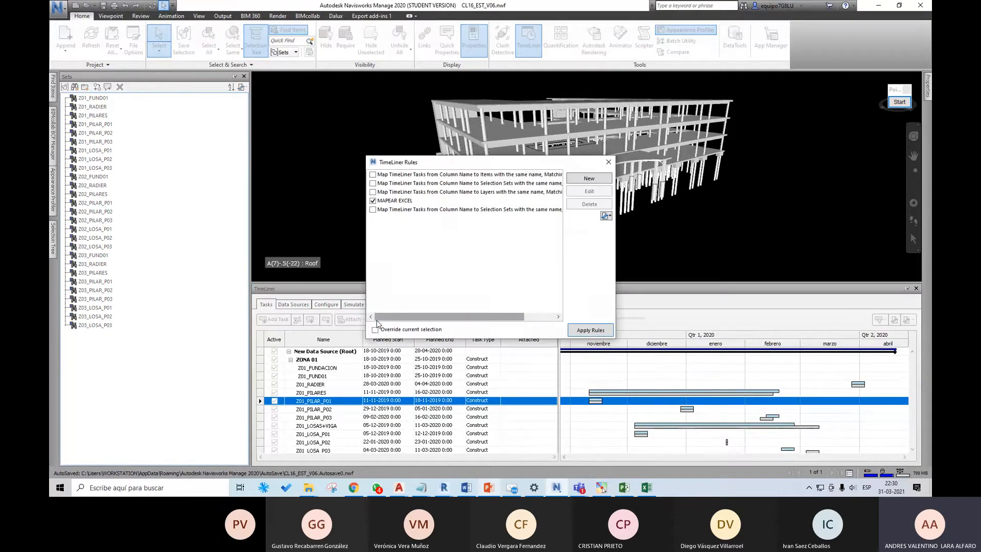
pyautogui.moveTo(476, 164); pyautogui.dragTo(506, 165)
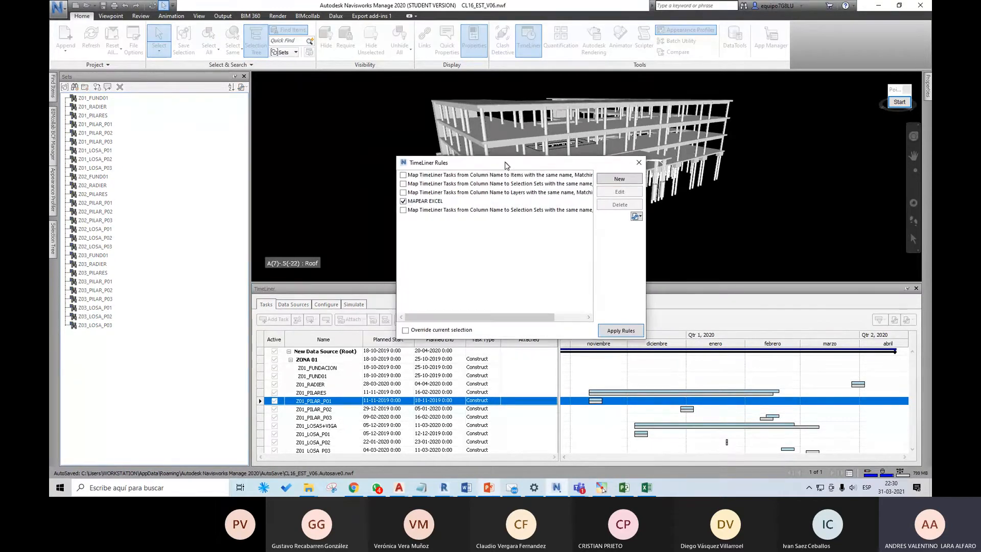
pyautogui.click(403, 201)
pyautogui.moveTo(441, 167); pyautogui.dragTo(561, 172)
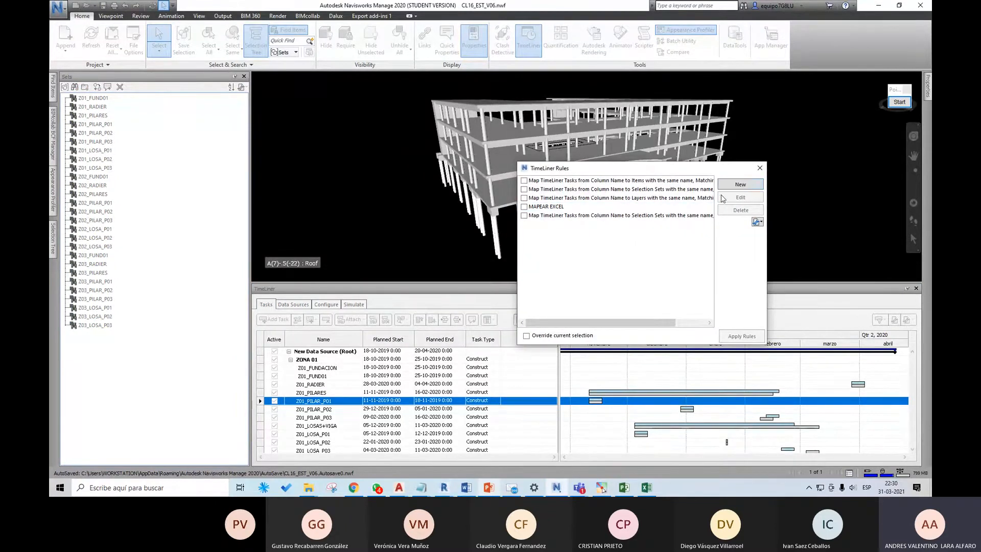
# Step: Set up a new rule named Mapear Bimv06 based on the Attach Items to Tasks template
pyautogui.click(733, 189)
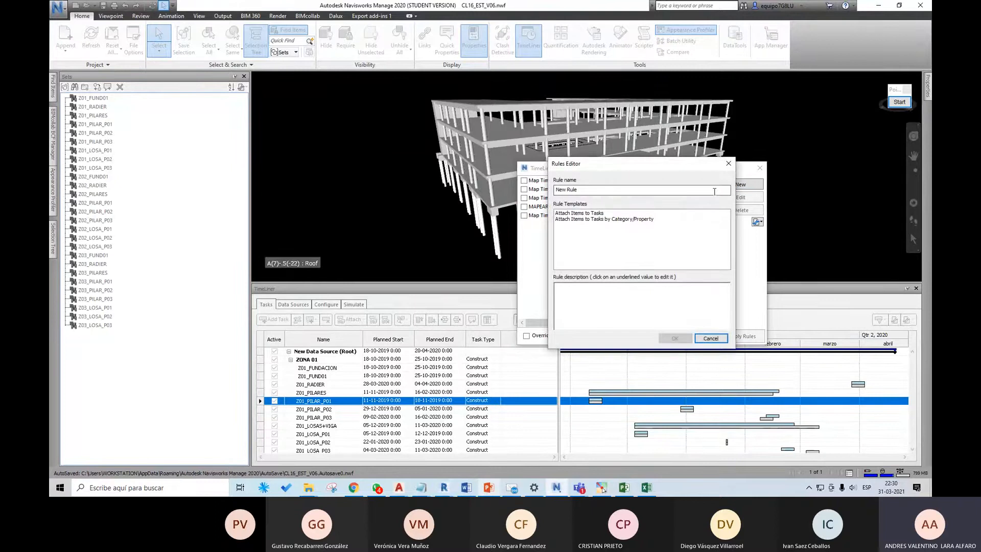
pyautogui.moveTo(581, 191); pyautogui.dragTo(550, 198)
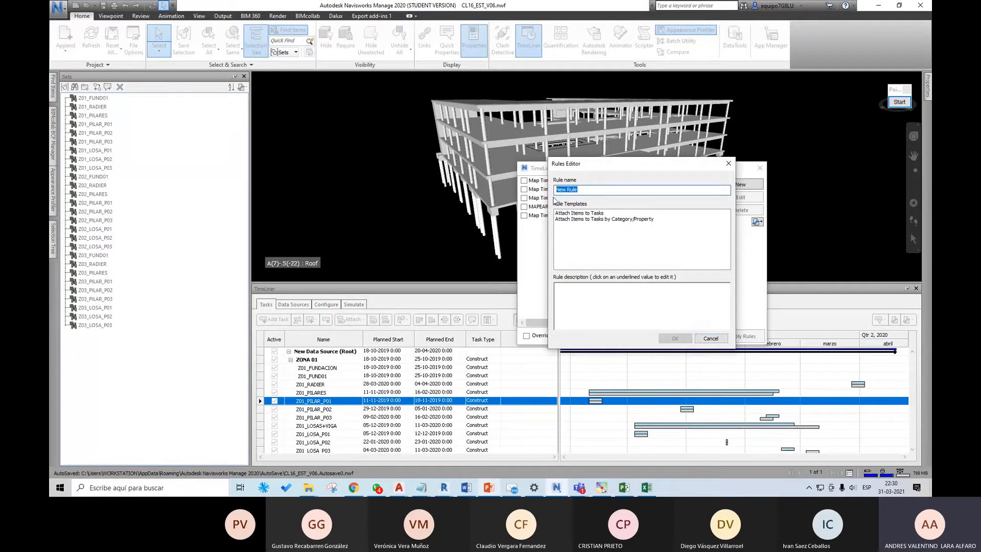
pyautogui.write('M')
pyautogui.write('apear Cl0')
pyautogui.press('BackSpace')
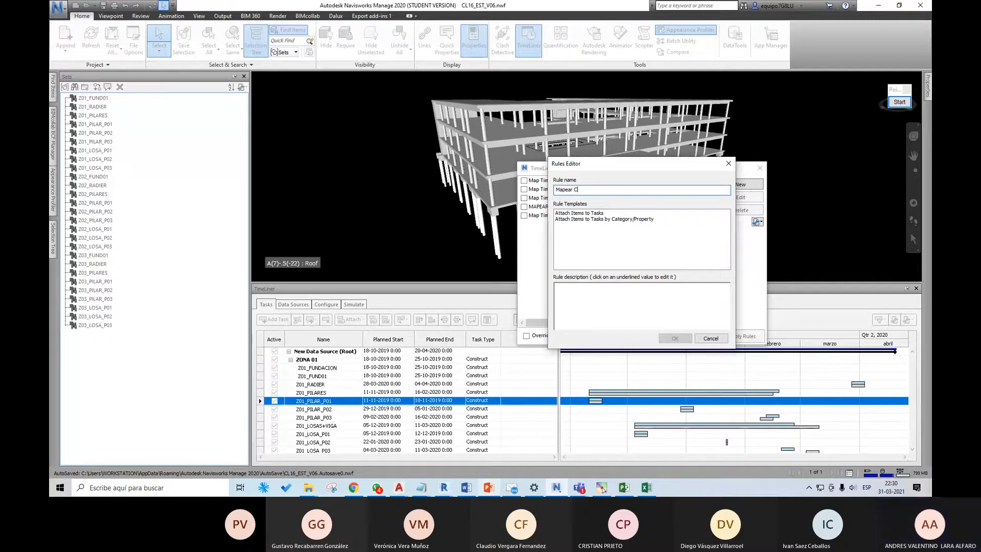
pyautogui.write('Bimv')
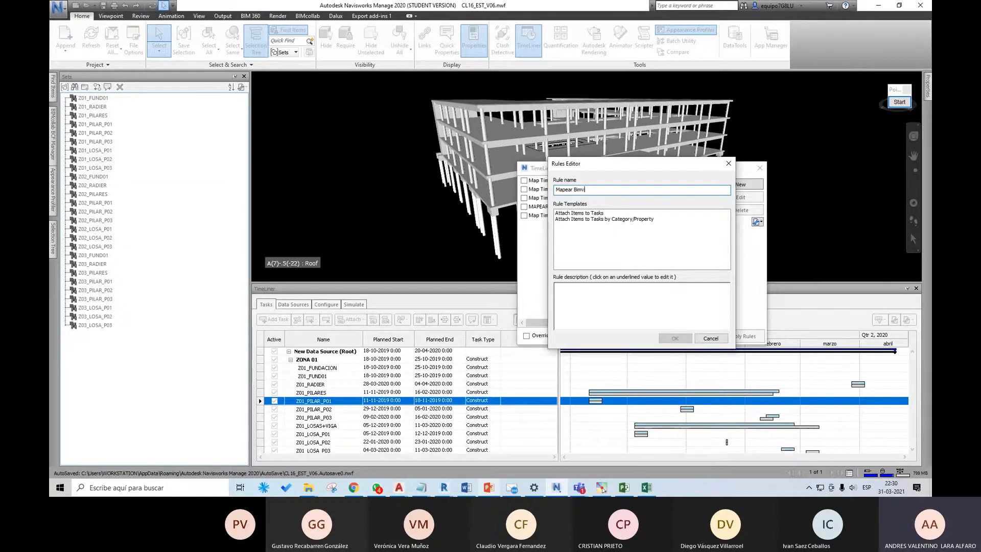
pyautogui.write('06')
pyautogui.moveTo(600, 168); pyautogui.dragTo(579, 172)
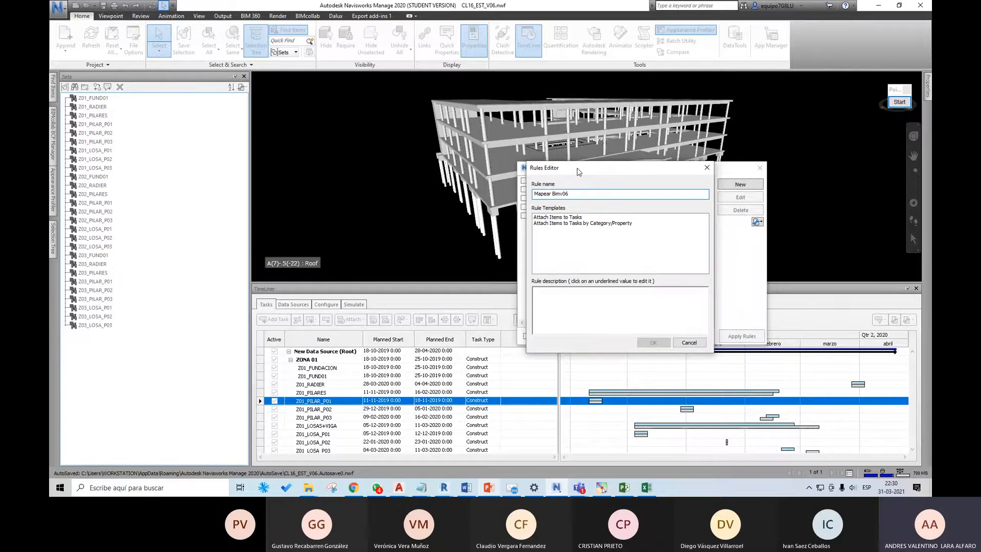
pyautogui.click(572, 219)
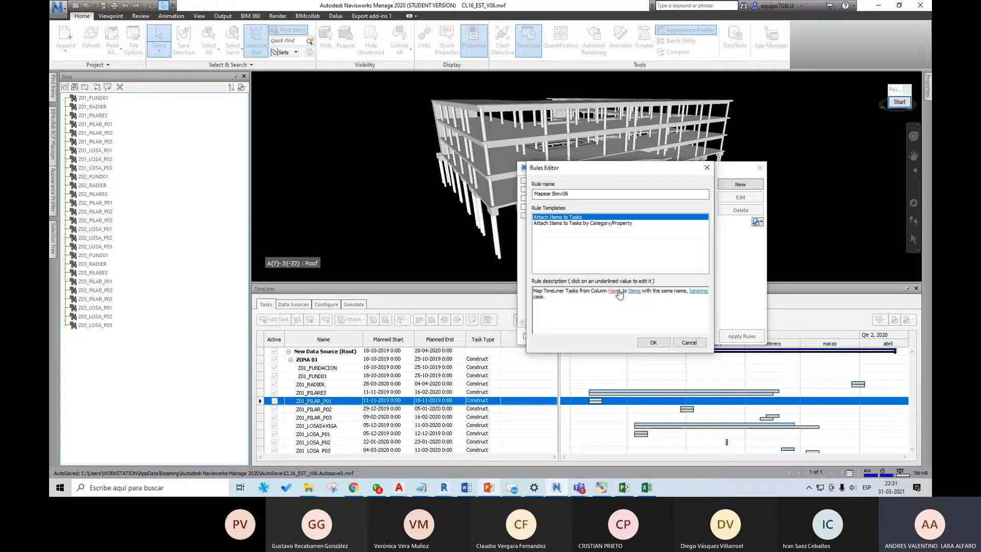
# Step: Set the rule to map TimeLiner tasks by the Name column to Selection Sets instead of Items
pyautogui.click(633, 291)
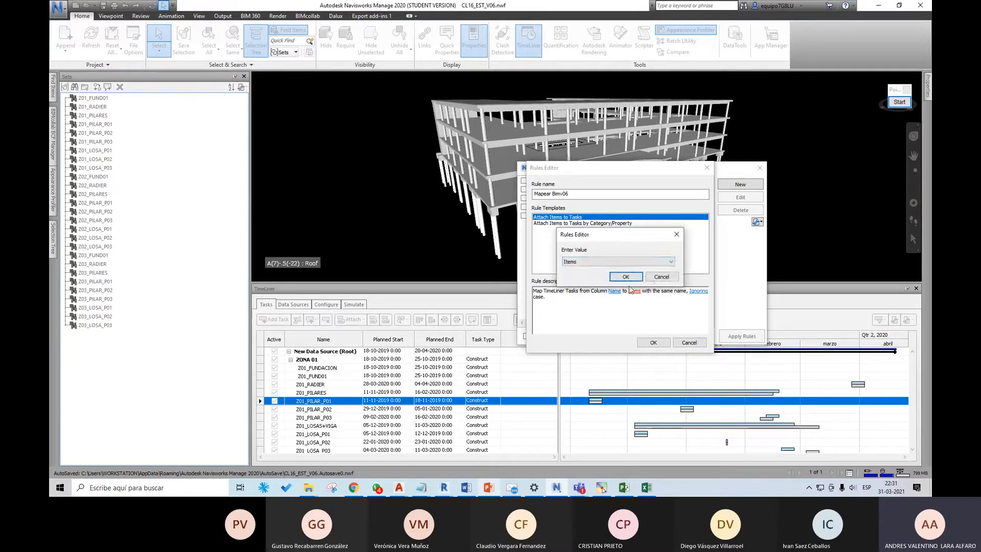
pyautogui.click(629, 262)
pyautogui.click(617, 282)
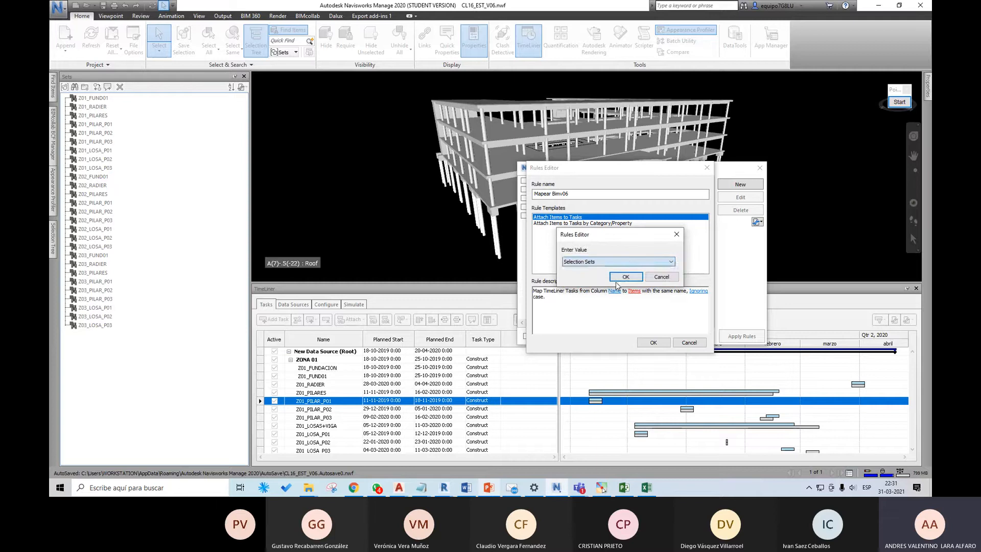
pyautogui.click(625, 278)
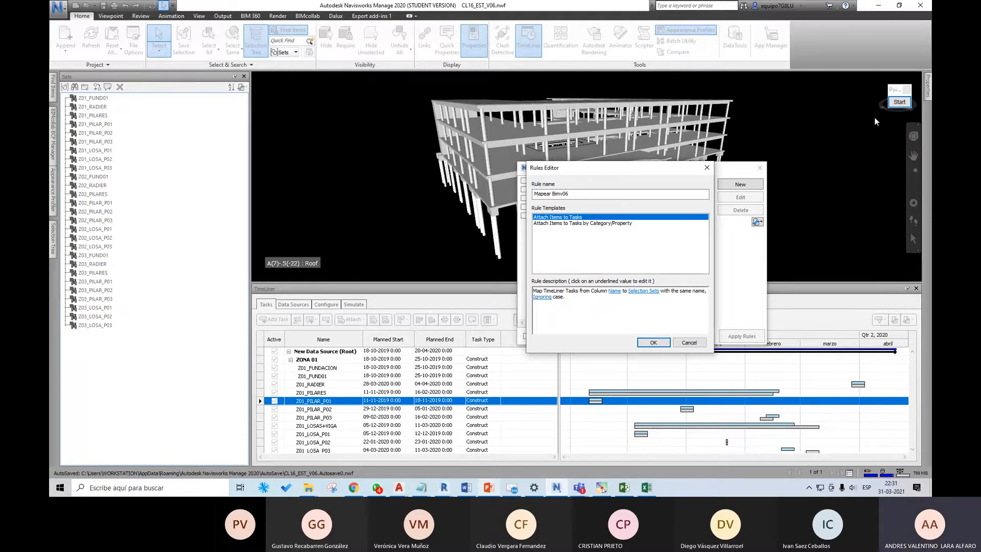
# Step: Annotate the screen with a box around the task names, an arrow to the sets and a blue box around the sets list
pyautogui.click(899, 102)
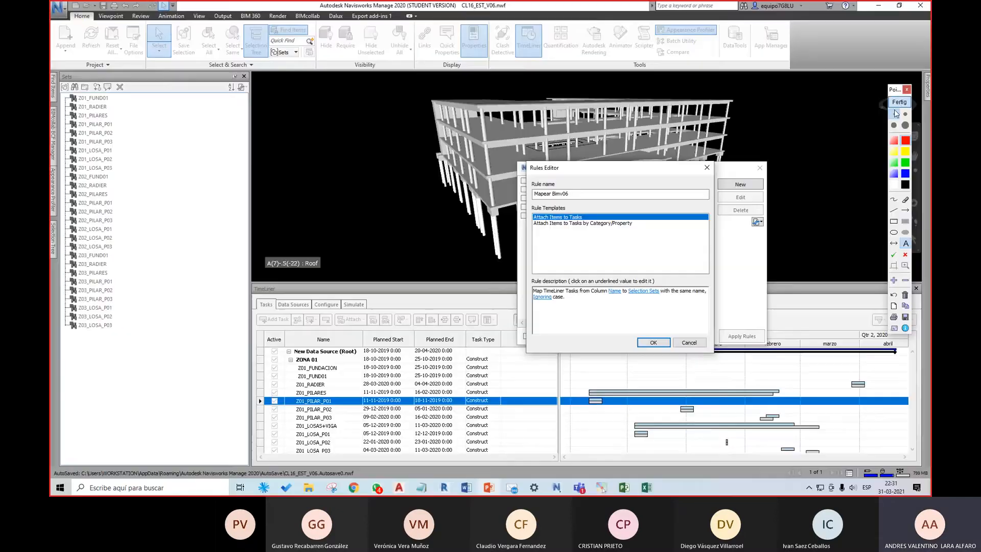
pyautogui.click(894, 221)
pyautogui.moveTo(286, 347); pyautogui.dragTo(354, 457)
pyautogui.click(905, 210)
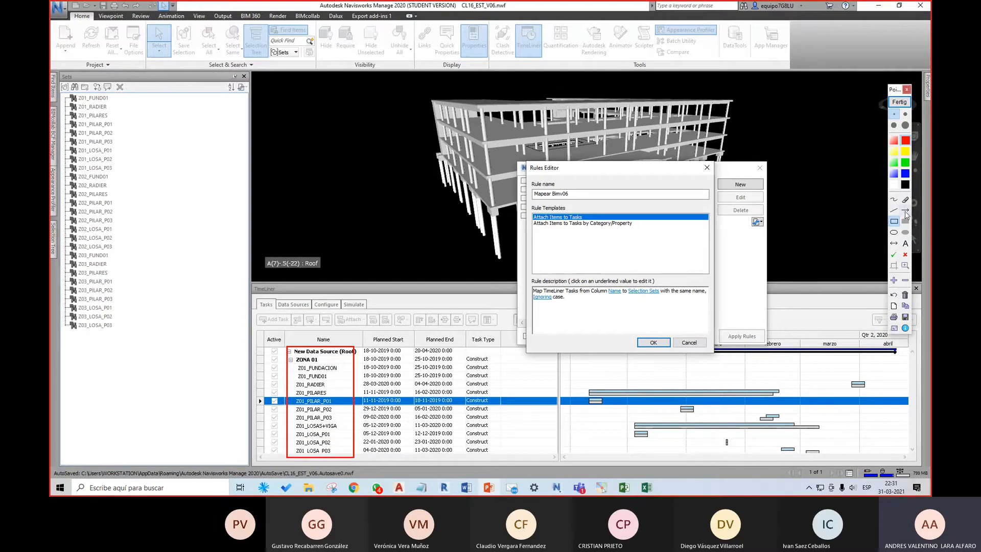
pyautogui.moveTo(287, 348); pyautogui.dragTo(143, 249)
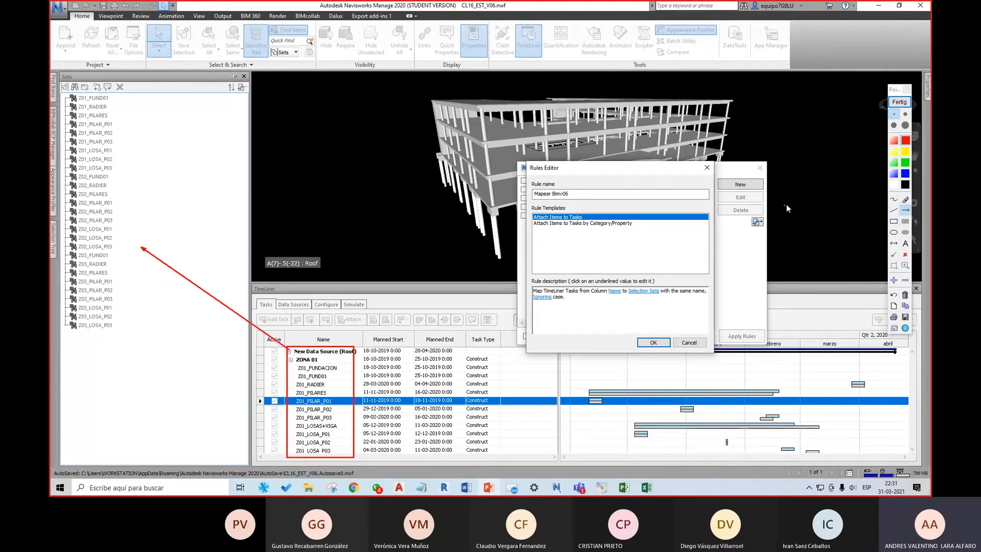
pyautogui.click(894, 222)
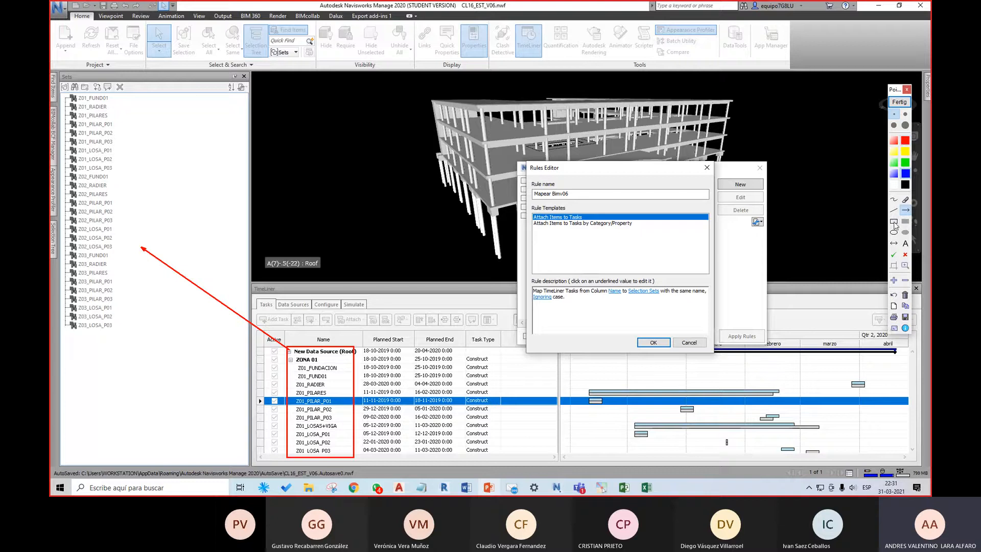
pyautogui.moveTo(59, 89); pyautogui.dragTo(138, 337)
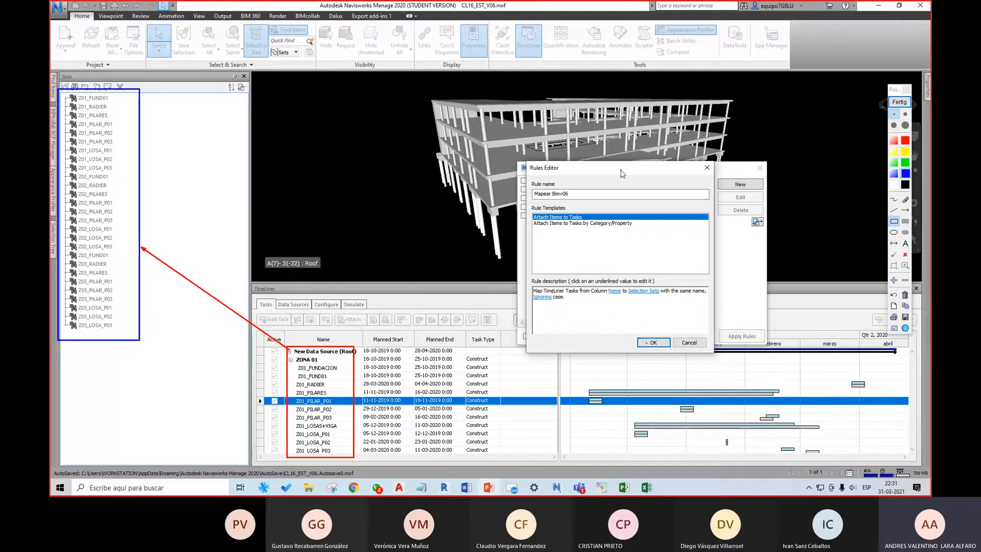
pyautogui.click(895, 102)
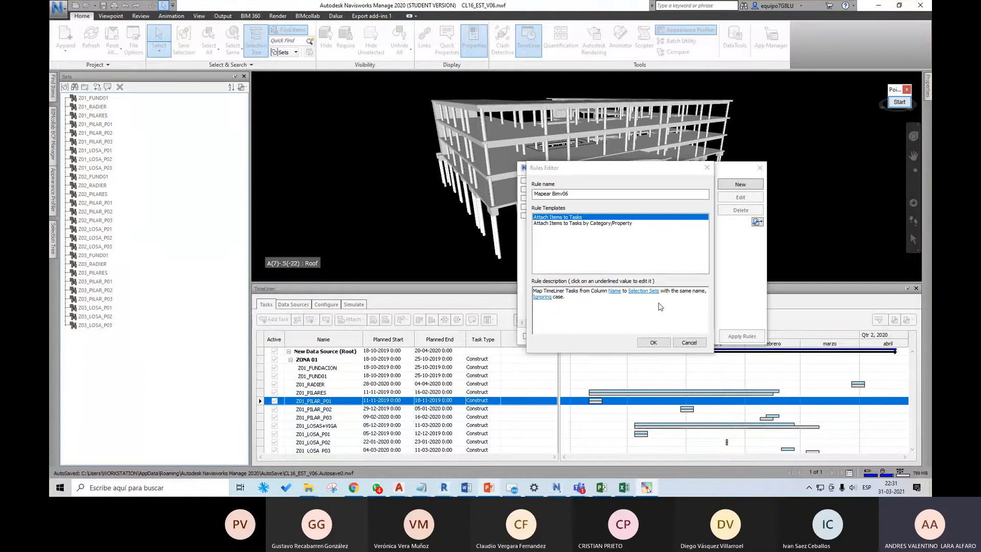
# Step: Save the Mapear Bimv06 rule, activate it and apply it to the TimeLiner tasks, closing the rules dialog
pyautogui.click(654, 342)
pyautogui.click(524, 224)
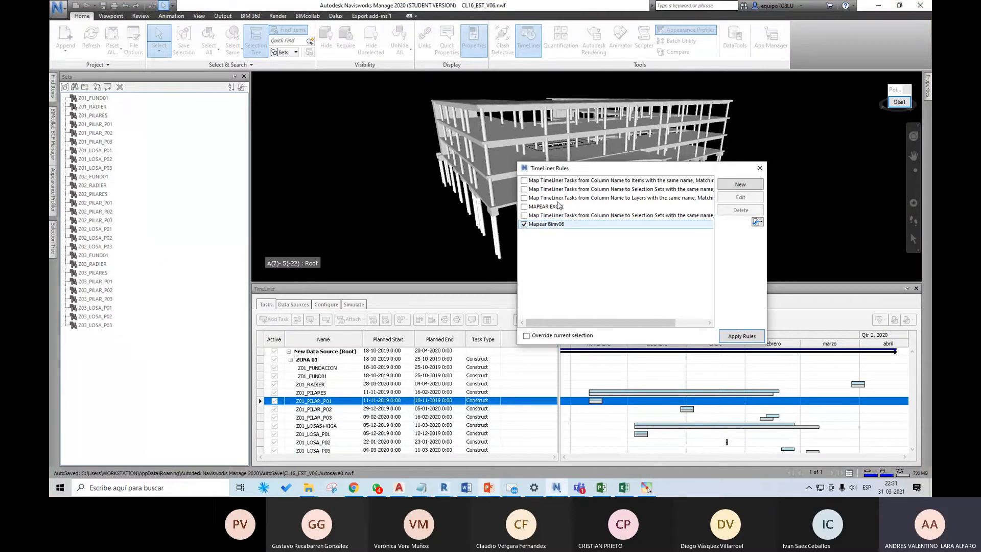
pyautogui.click(739, 338)
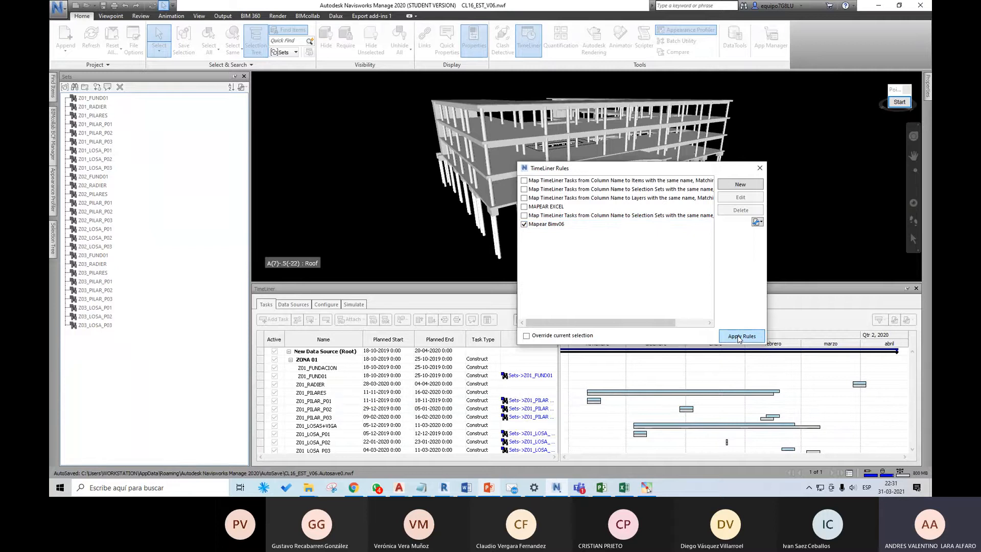
pyautogui.click(760, 168)
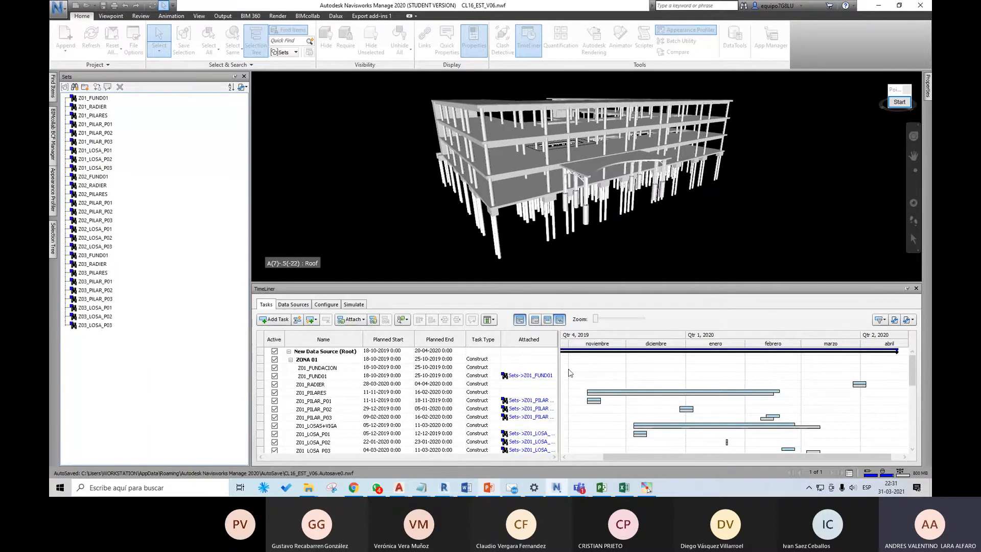
# Step: Check in the model the sets attached to the Z01_LOSA_P01, Z01_LOSA_P02 and Z01_LOSA_P03 tasks
pyautogui.moveTo(911, 363); pyautogui.dragTo(914, 389)
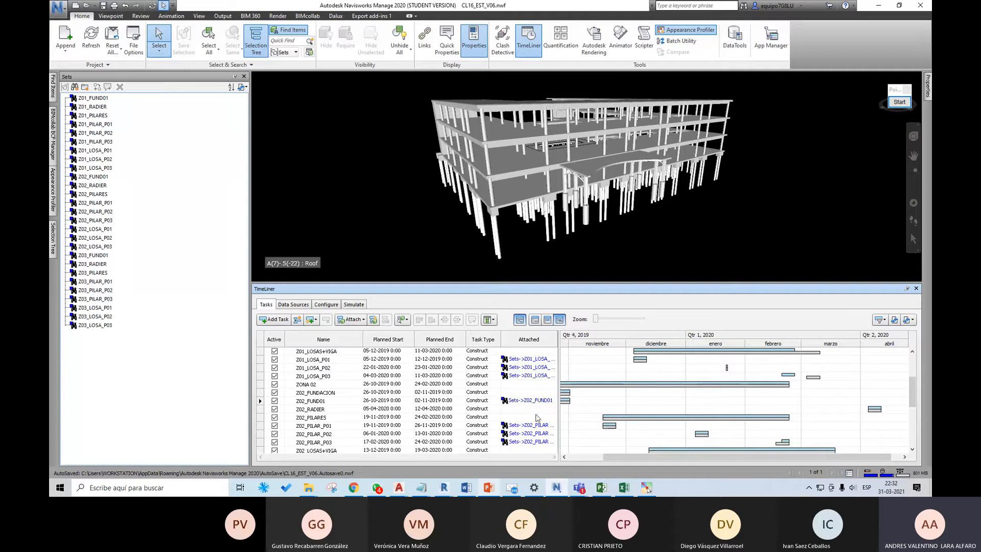
pyautogui.click(337, 352)
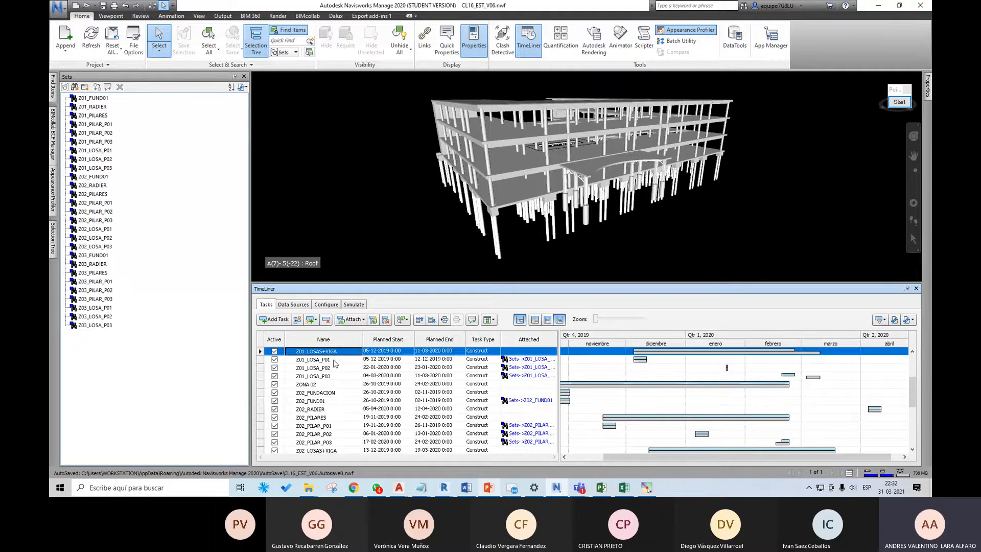
pyautogui.click(335, 360)
pyautogui.press('Down')
pyautogui.press('Down')
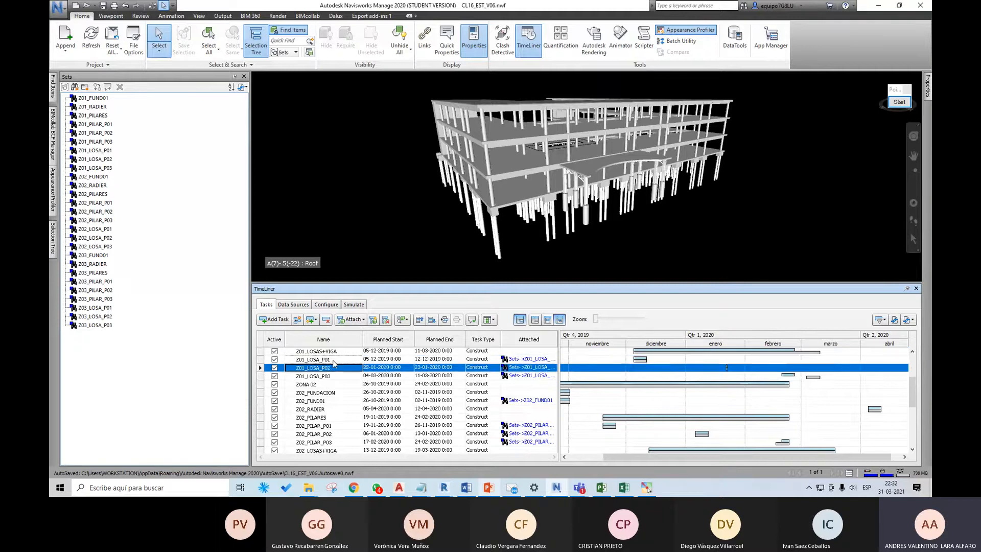
pyautogui.click(320, 426)
pyautogui.click(543, 360)
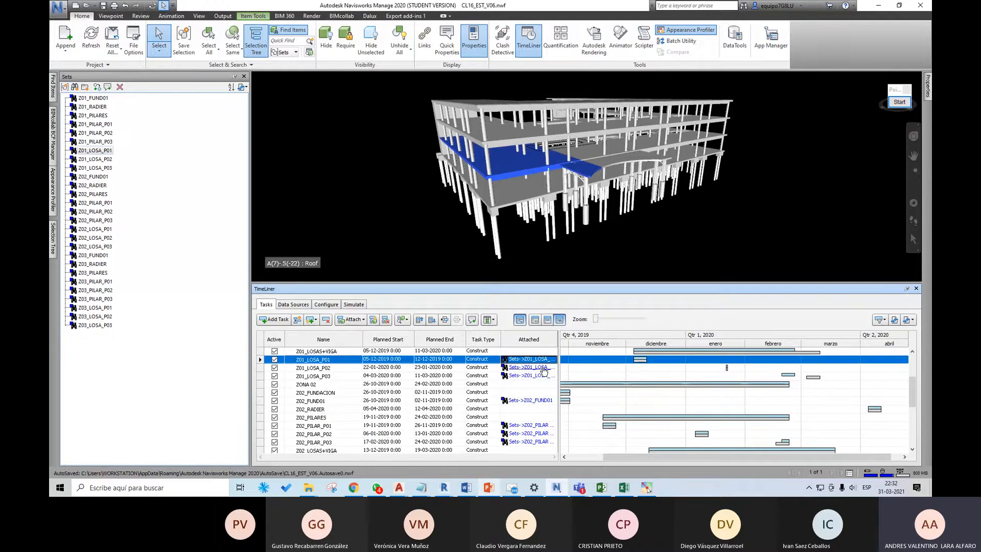
pyautogui.click(541, 368)
pyautogui.click(542, 377)
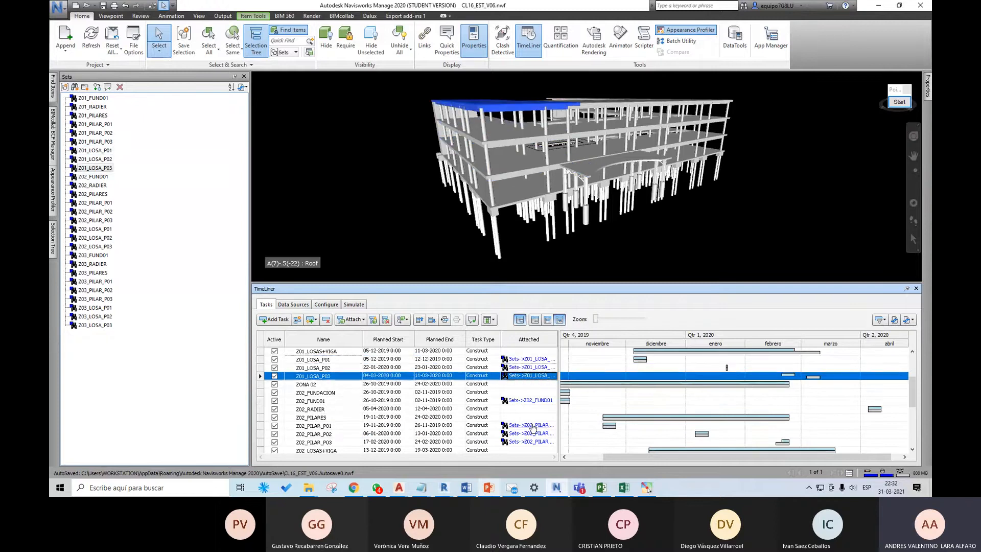
# Step: Check in the model the sets attached to the Z02 pillar and slab tasks, P01 to P03
pyautogui.click(531, 425)
pyautogui.click(531, 433)
pyautogui.click(531, 441)
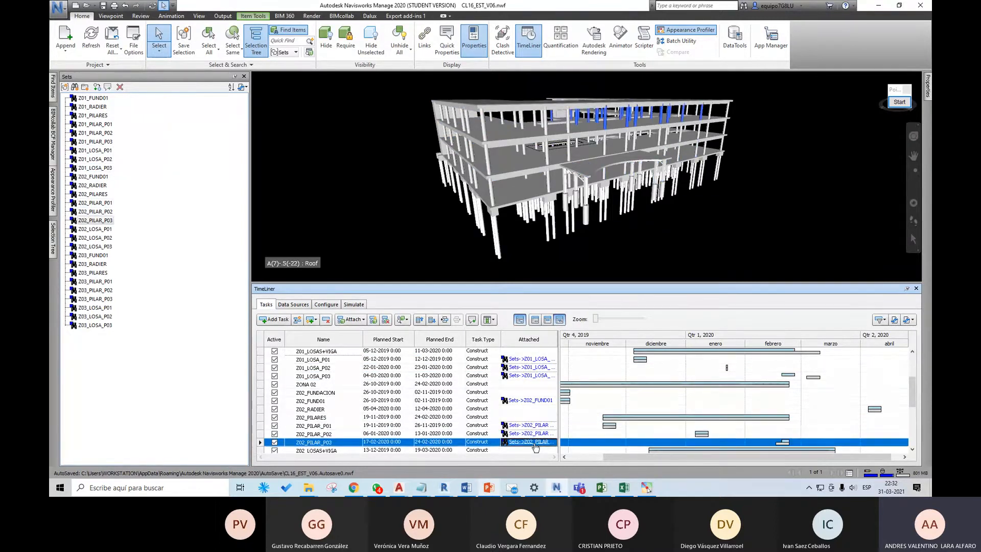
pyautogui.scroll(-2, 536, 419)
pyautogui.click(536, 408)
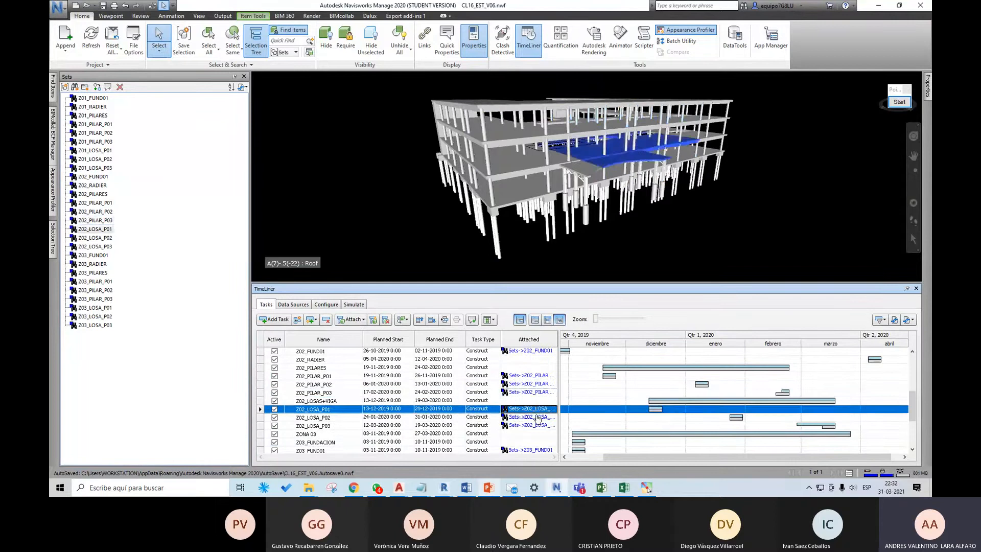
pyautogui.click(537, 417)
pyautogui.click(538, 425)
# Step: Check in the model the sets attached to the Z03 foundation, pillar and slab tasks
pyautogui.scroll(-1, 541, 415)
pyautogui.scroll(-1, 540, 415)
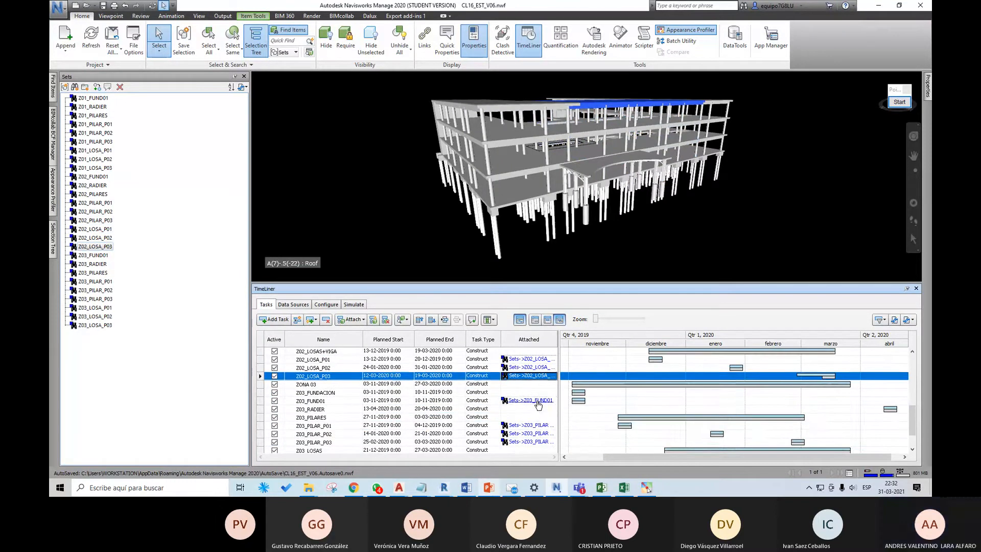
pyautogui.click(531, 400)
pyautogui.click(532, 425)
pyautogui.click(536, 433)
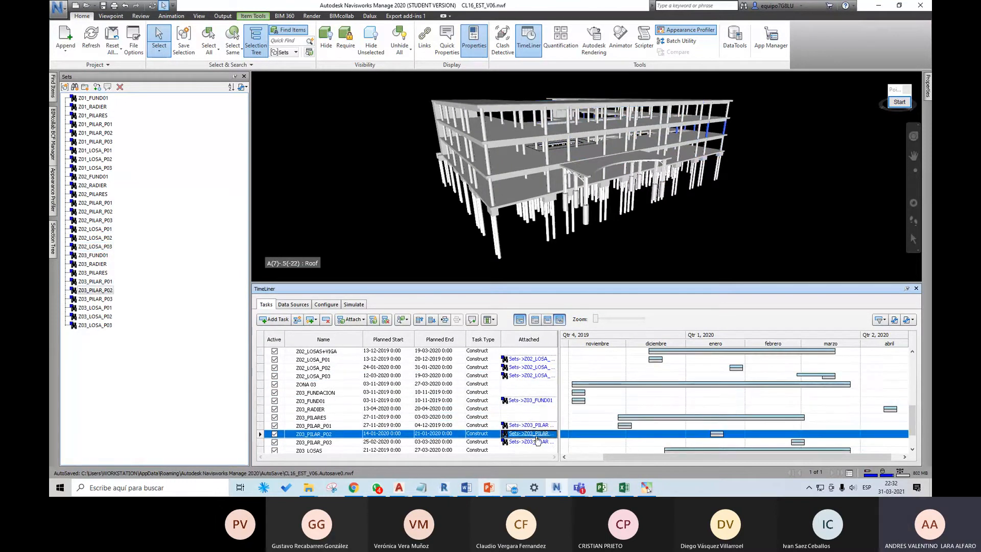
pyautogui.click(536, 441)
pyautogui.scroll(-1, 542, 415)
pyautogui.scroll(-1, 541, 411)
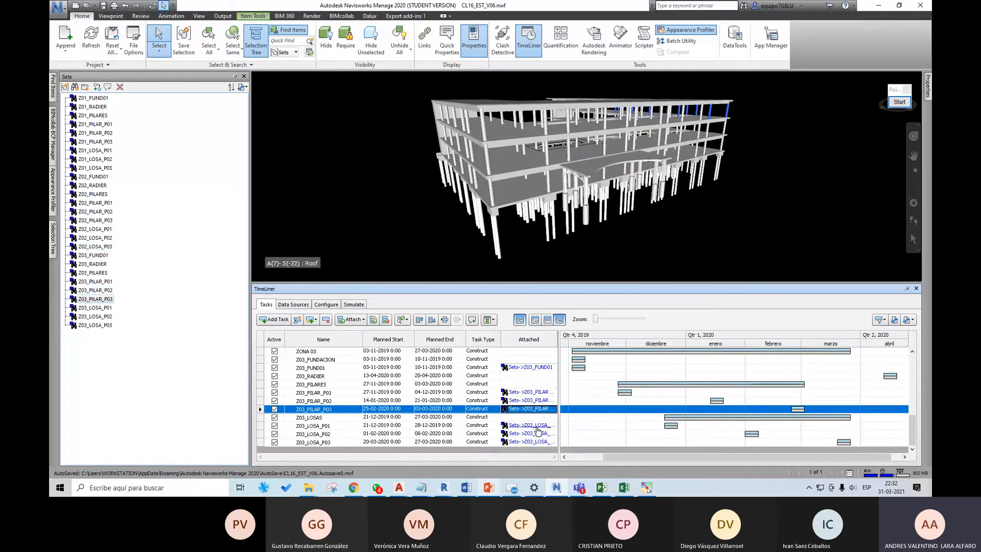
pyautogui.click(538, 426)
pyautogui.click(539, 433)
pyautogui.click(537, 441)
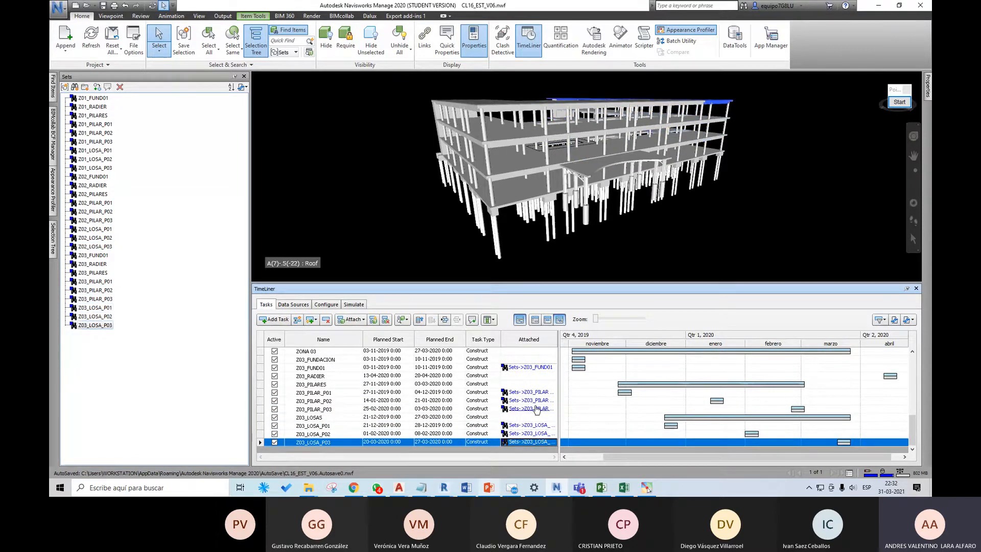
pyautogui.scroll(1, 534, 401)
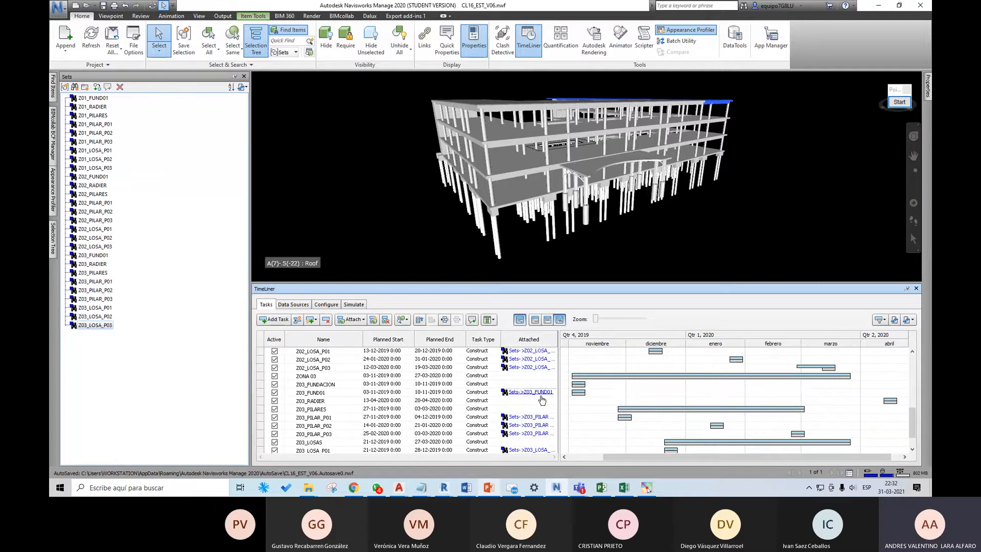
pyautogui.click(540, 393)
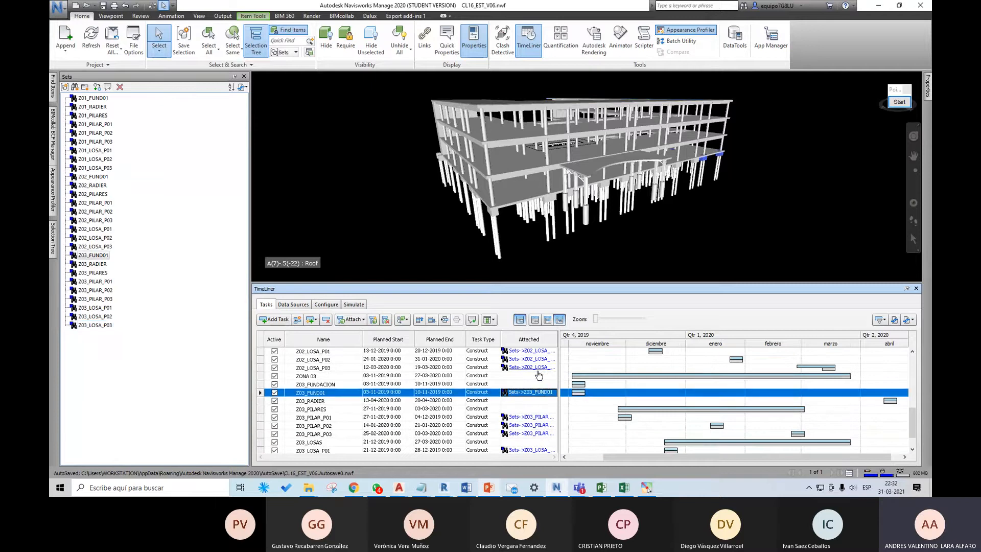
# Step: Turn off Override Start / End Dates in the simulation settings so the simulation uses the schedule's own dates
pyautogui.scroll(10, 533, 378)
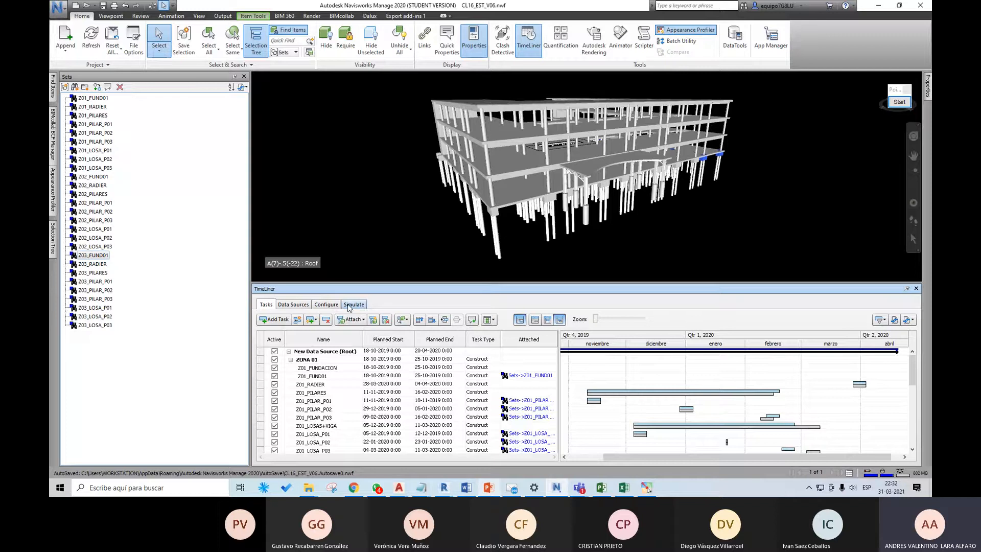
pyautogui.click(350, 305)
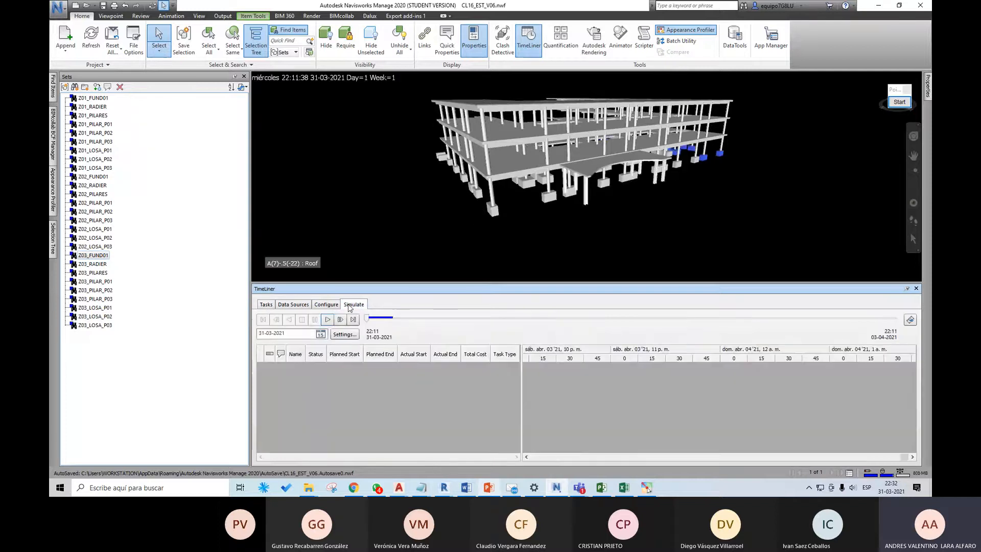
pyautogui.click(350, 335)
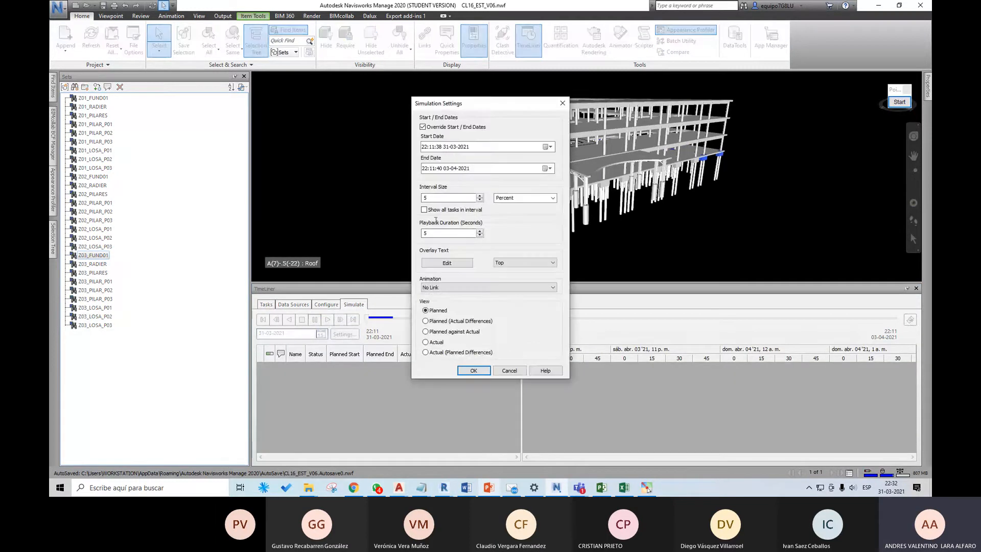
pyautogui.moveTo(494, 103); pyautogui.dragTo(533, 124)
pyautogui.click(508, 148)
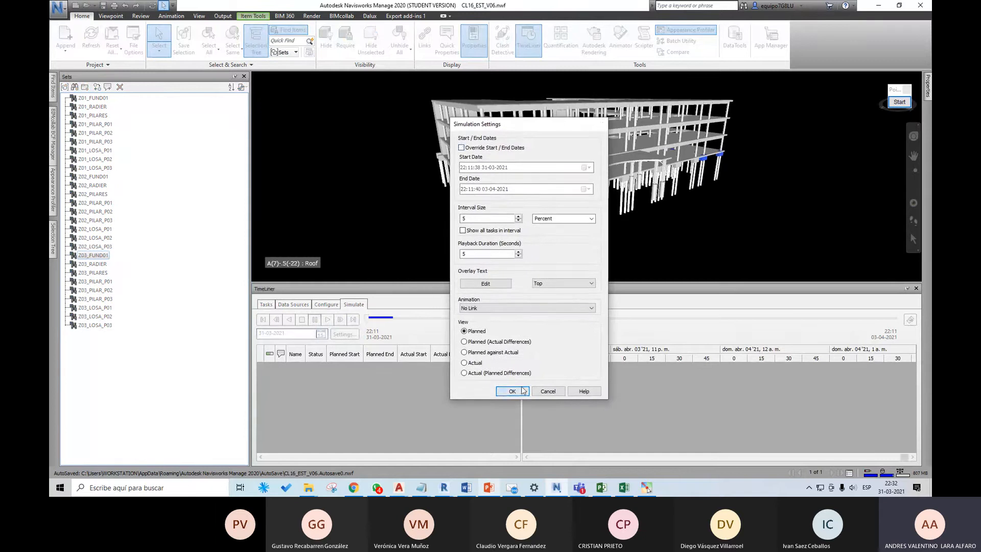
pyautogui.click(512, 391)
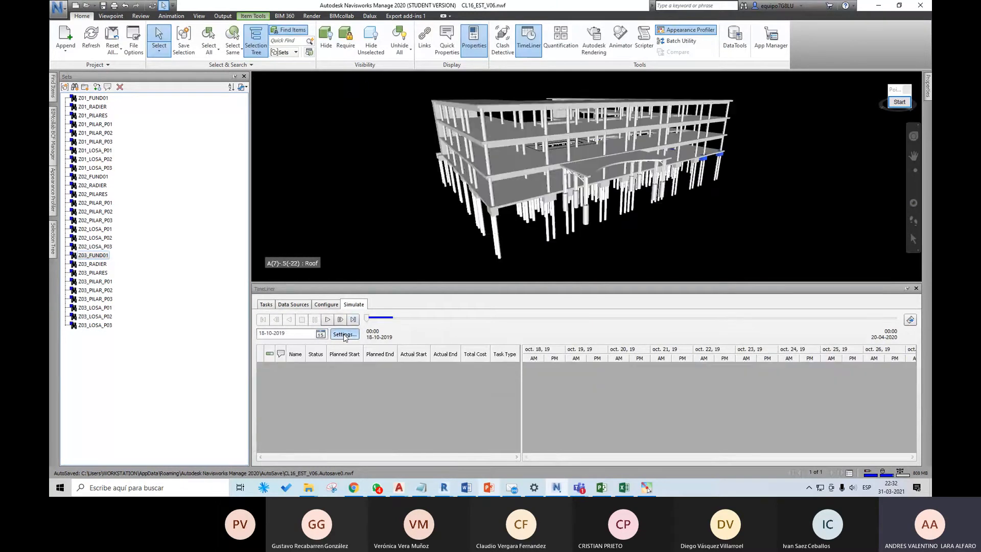
pyautogui.click(345, 334)
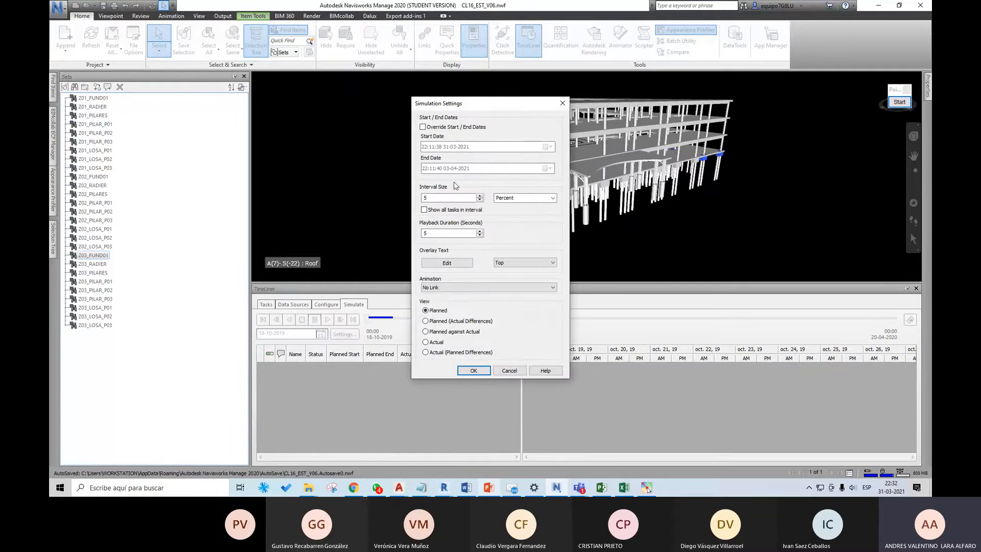
pyautogui.click(470, 370)
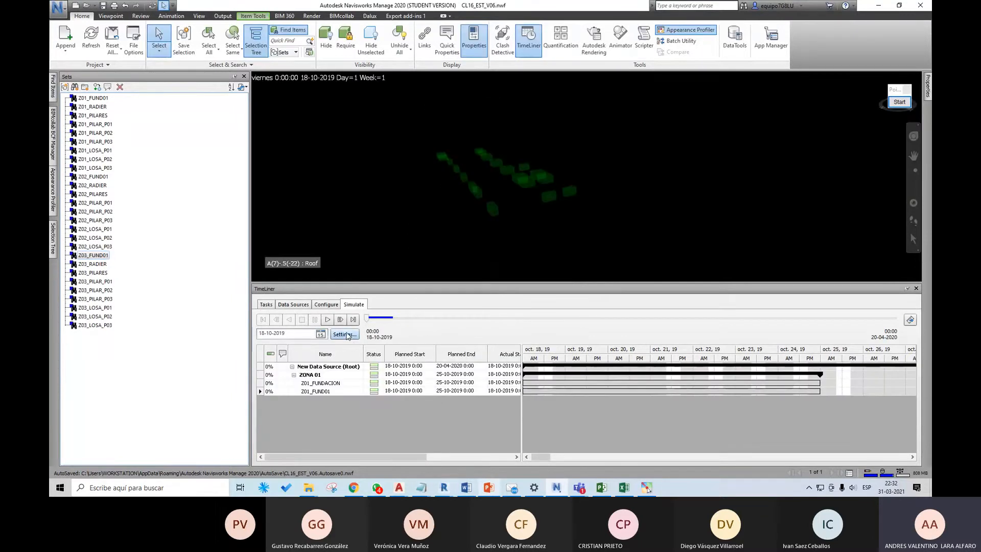
# Step: With the simulation settings open, switch to the CL16_Gant_Excel workbook in Excel and compare its planned and actual start and end date columns
pyautogui.click(351, 333)
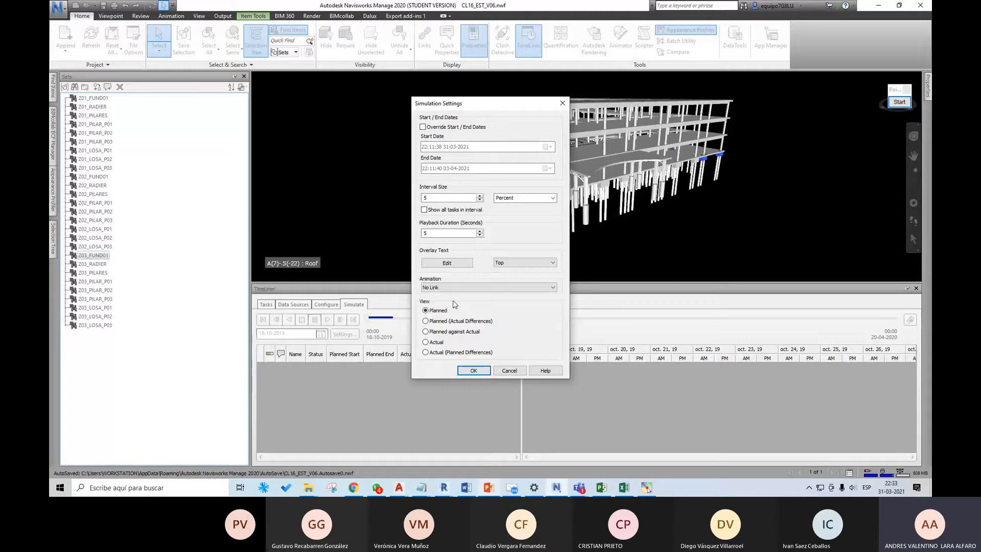
pyautogui.click(623, 491)
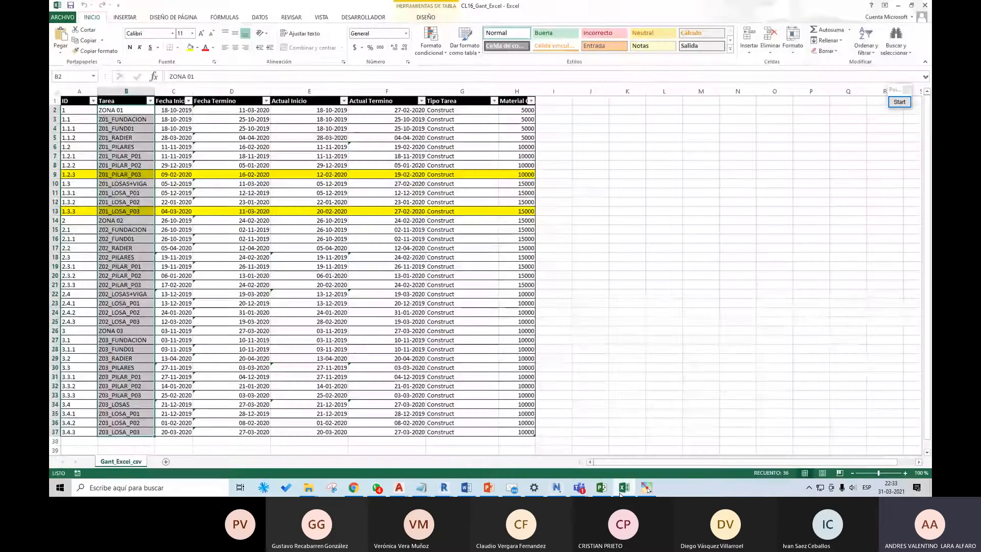
pyautogui.click(222, 120)
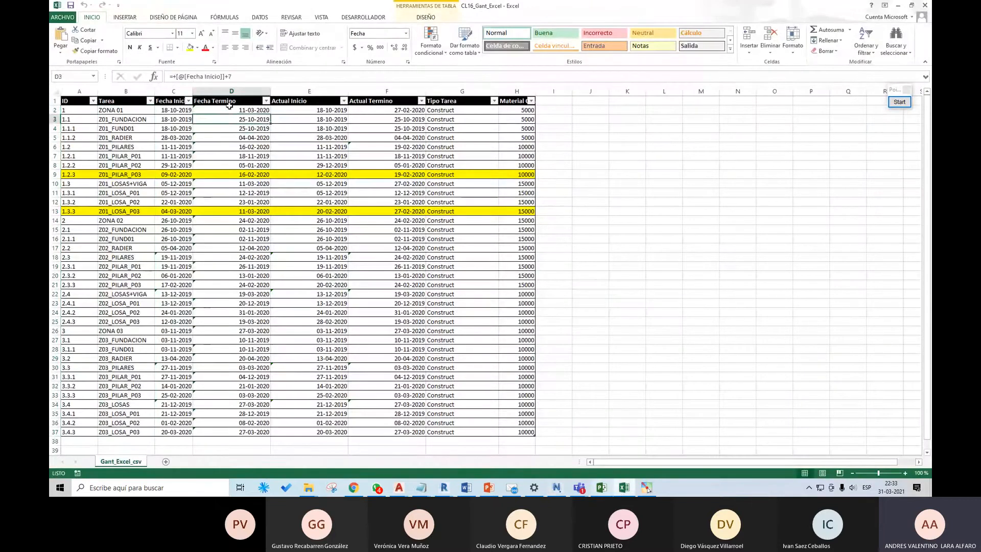
pyautogui.click(234, 100)
pyautogui.moveTo(234, 100); pyautogui.dragTo(350, 255)
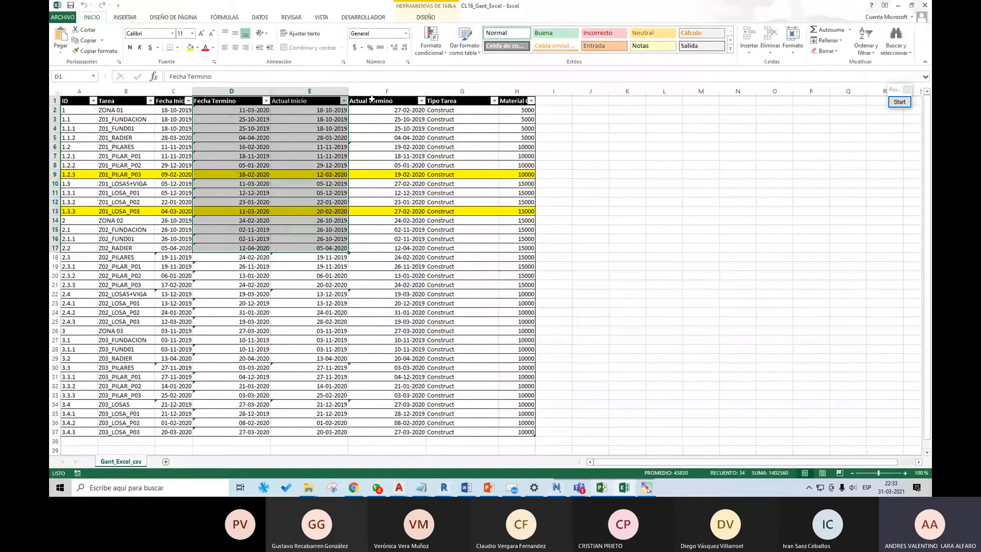
pyautogui.moveTo(378, 102); pyautogui.dragTo(456, 237)
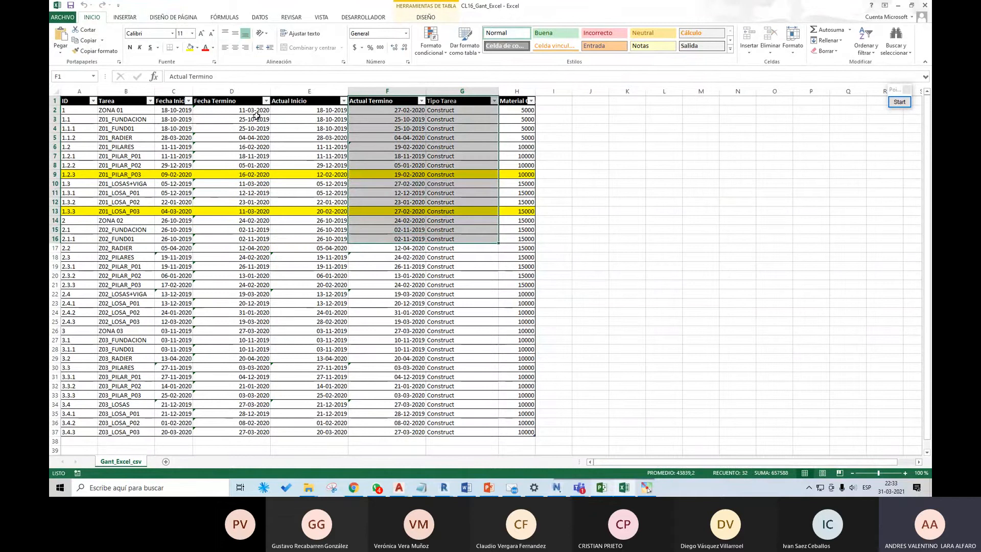
pyautogui.click(239, 102)
pyautogui.moveTo(240, 104); pyautogui.dragTo(320, 219)
pyautogui.moveTo(377, 101); pyautogui.dragTo(455, 211)
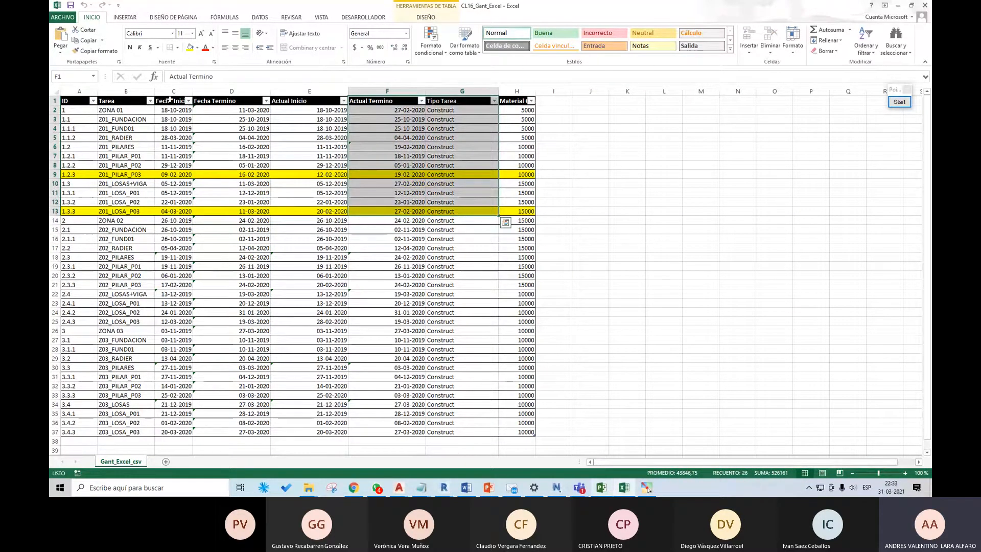
pyautogui.moveTo(191, 102); pyautogui.dragTo(255, 210)
pyautogui.moveTo(289, 102); pyautogui.dragTo(377, 199)
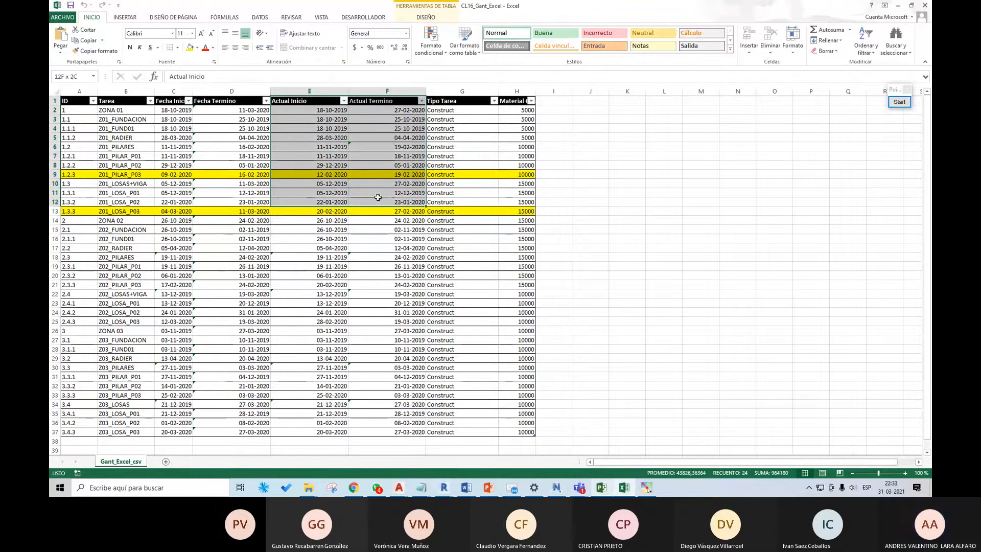
pyautogui.moveTo(170, 102); pyautogui.dragTo(239, 195)
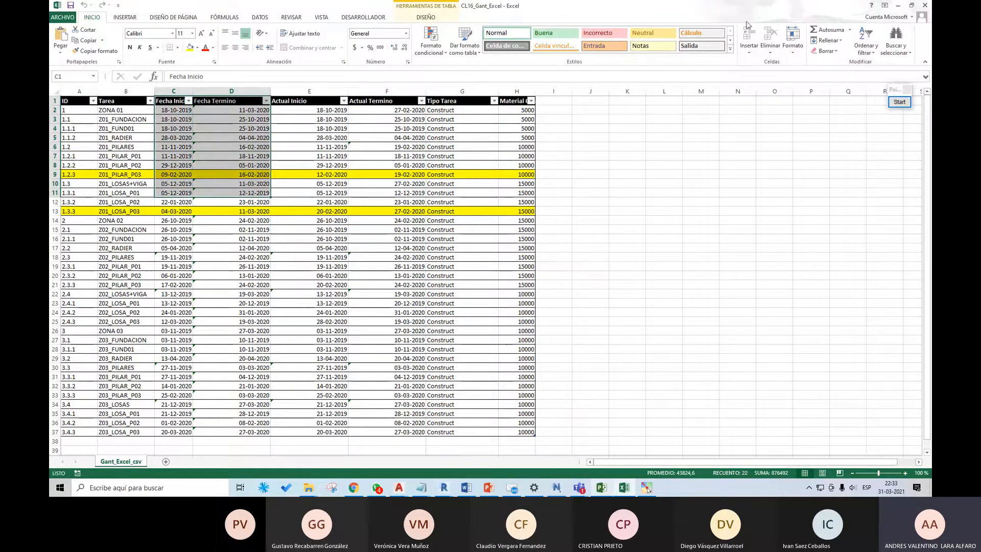
pyautogui.click(898, 6)
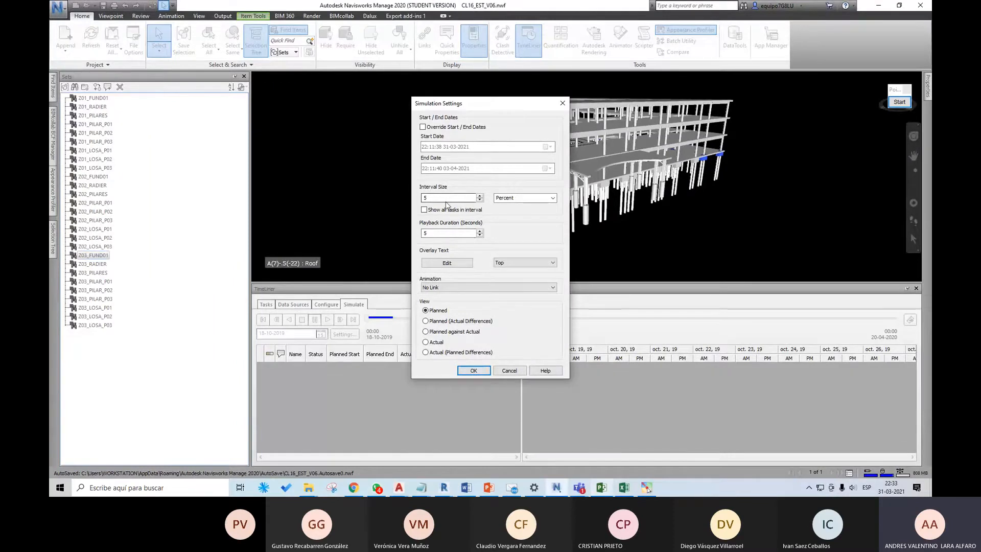
# Step: Set the simulation's playback duration to 15 seconds, keeping the interval size at 5 percent
pyautogui.moveTo(450, 233); pyautogui.dragTo(415, 233)
pyautogui.write('15')
pyautogui.click(457, 197)
pyautogui.click(470, 371)
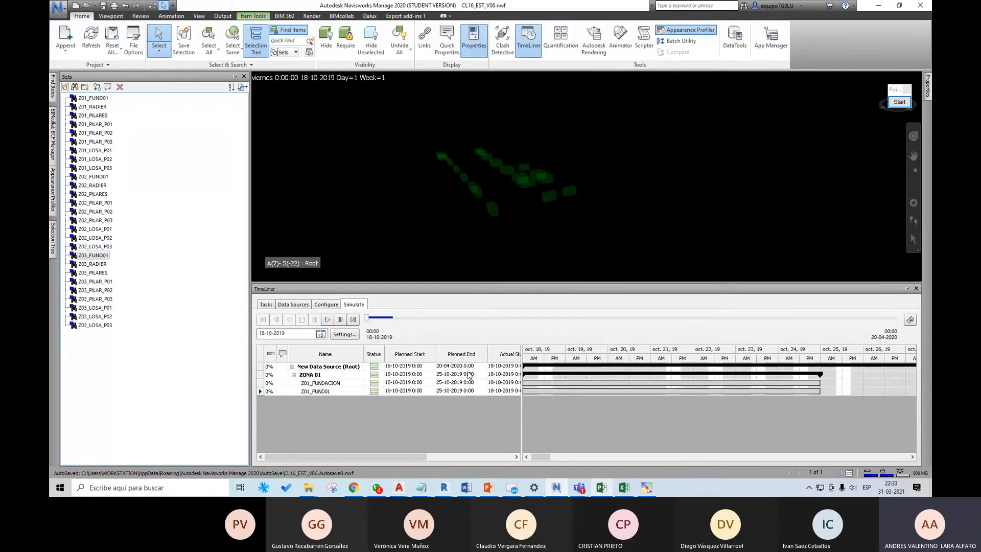
# Step: Play the planned construction simulation through to its end and inspect the building from other angles
pyautogui.click(327, 319)
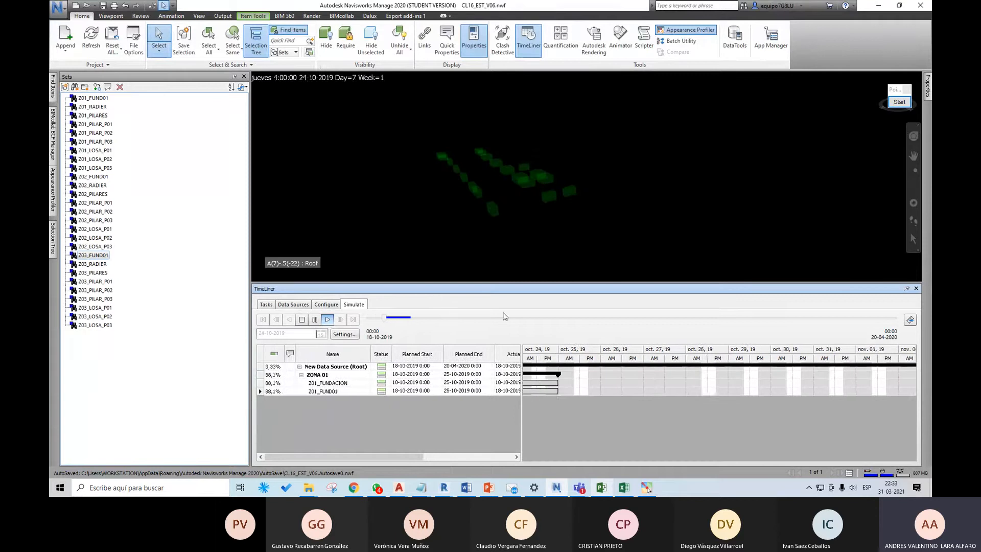
pyautogui.scroll(1, 545, 249)
pyautogui.scroll(-2, 545, 249)
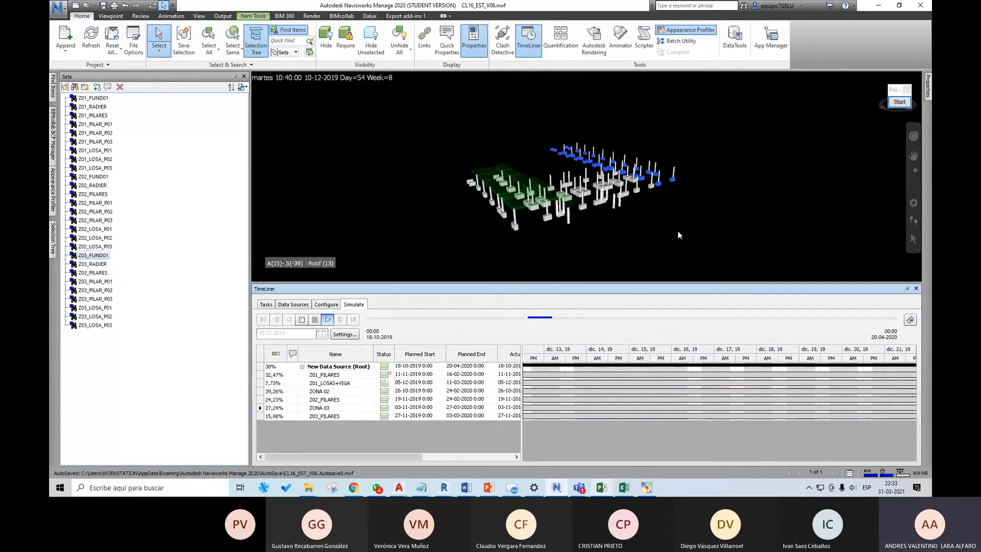
pyautogui.keyDown('shift'); pyautogui.moveTo(668, 200); pyautogui.dragTo(596, 207, button='middle'); pyautogui.keyUp('shift')
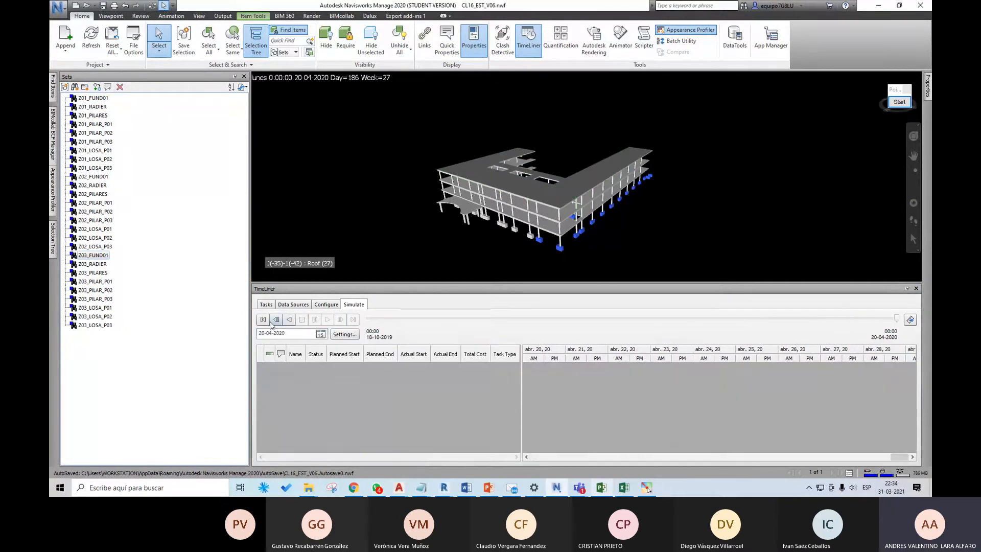
pyautogui.scroll(3, 636, 220)
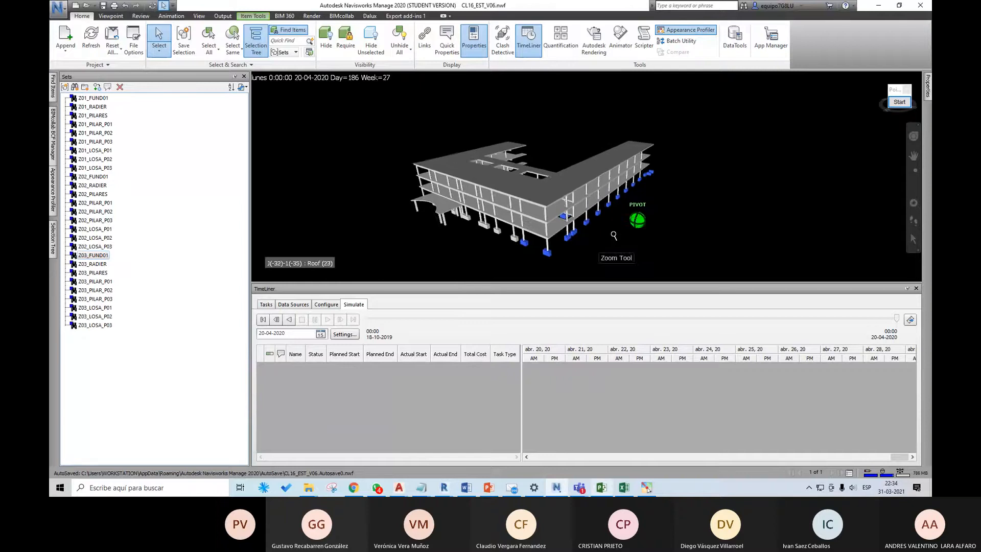
pyautogui.click(576, 251)
pyautogui.moveTo(576, 250); pyautogui.dragTo(638, 241, button='middle')
pyautogui.scroll(1, 537, 217)
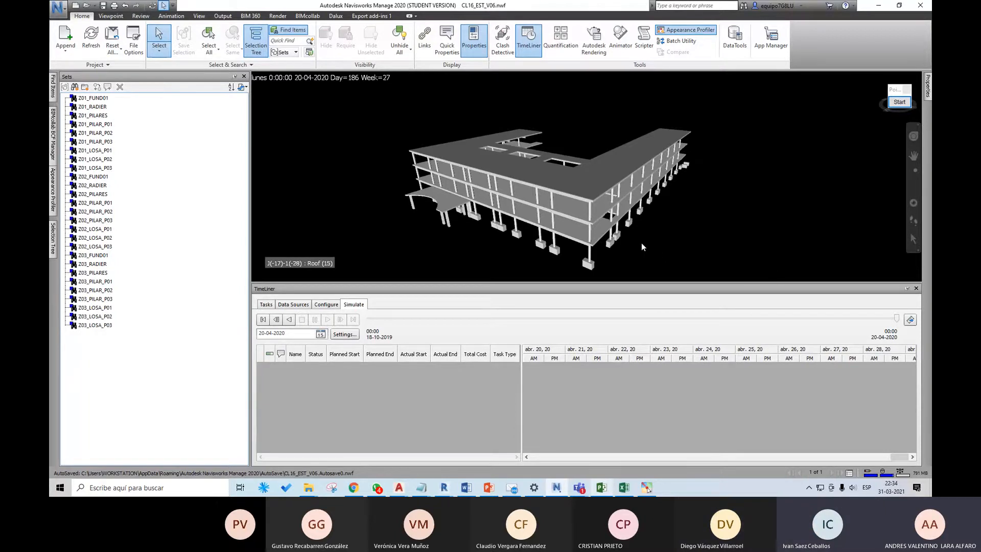
# Step: Adjust the computer's speaker volume to about 32
pyautogui.click(848, 490)
pyautogui.moveTo(821, 469); pyautogui.dragTo(831, 470)
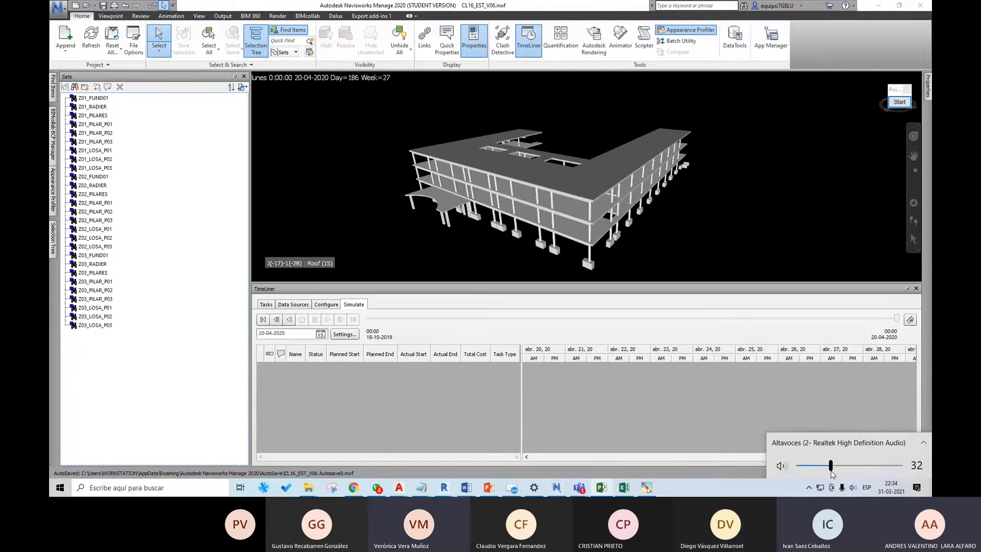
pyautogui.click(742, 469)
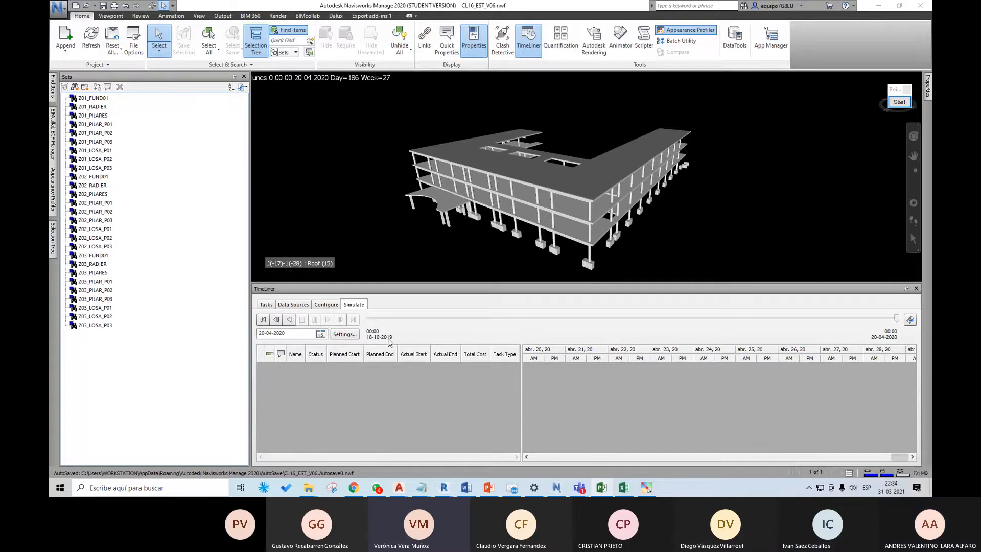
# Step: Rewind the simulation to its start and review the TimeLiner task list alongside the Excel Gantt workbook
pyautogui.click(263, 321)
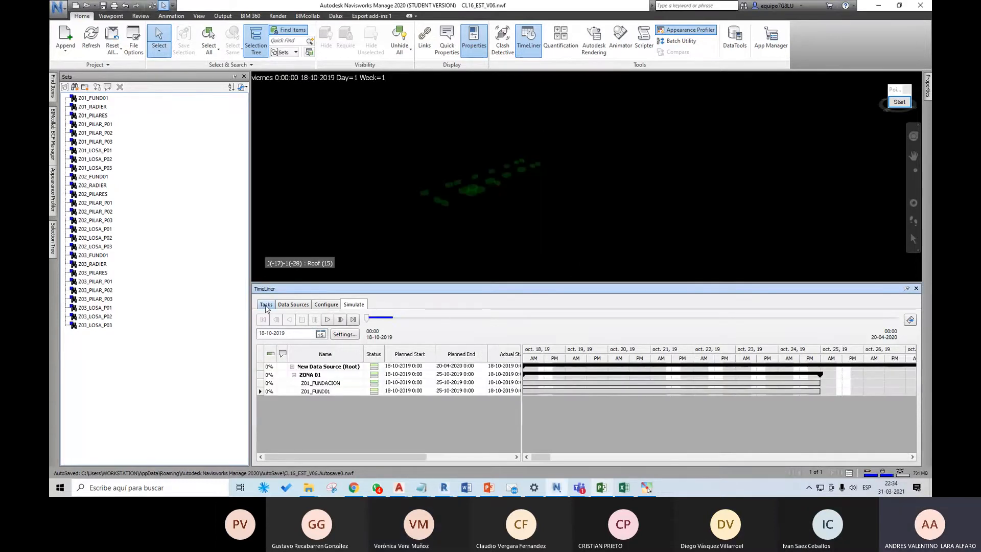
pyautogui.click(266, 305)
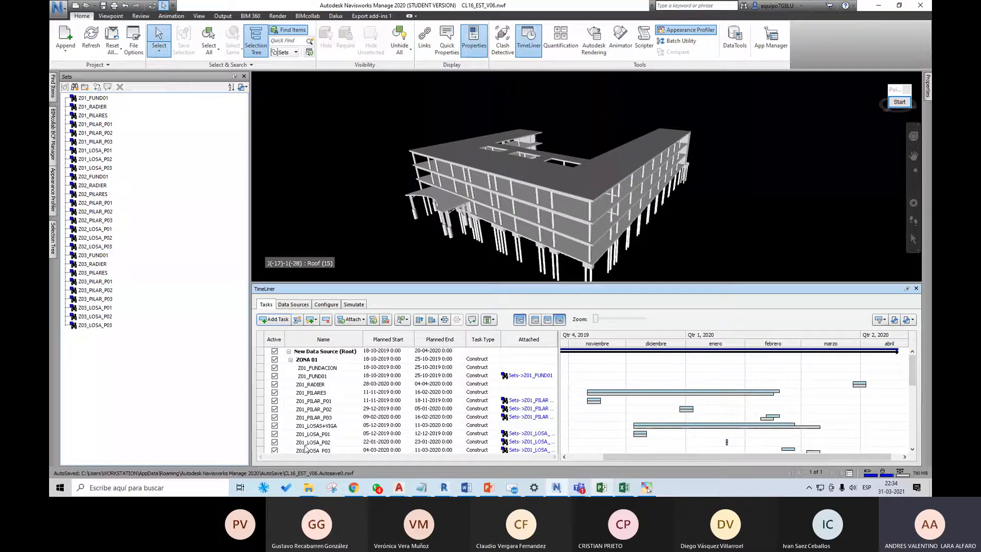
pyautogui.click(623, 488)
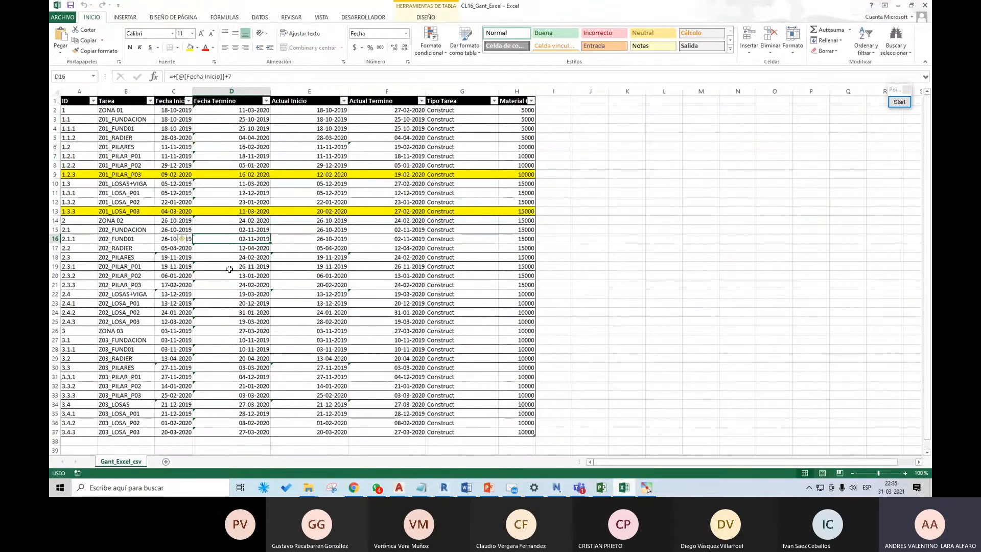
pyautogui.click(898, 5)
# Step: Look at the update options of the CSV data source in TimeLiner and review the source schedule in Excel
pyautogui.click(287, 305)
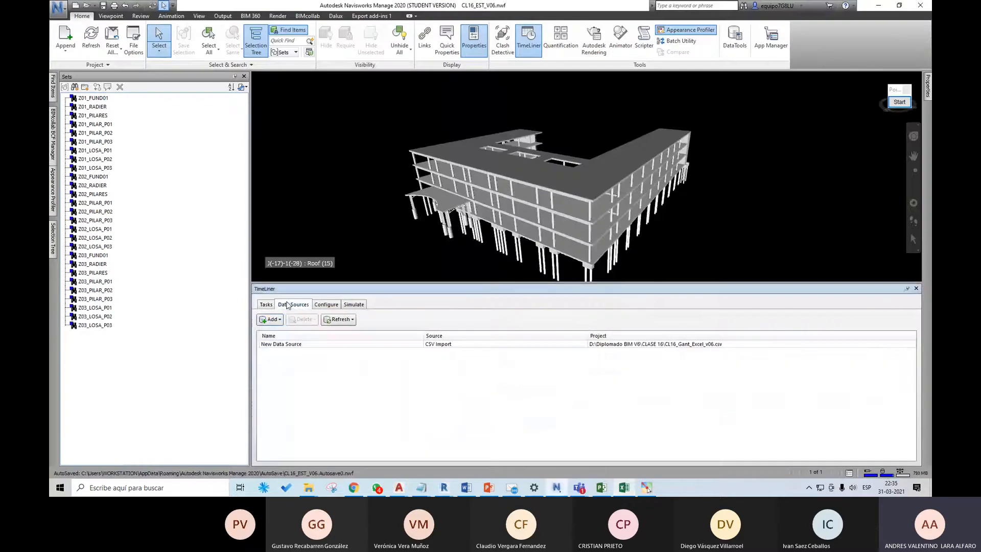
pyautogui.rightClick(294, 346)
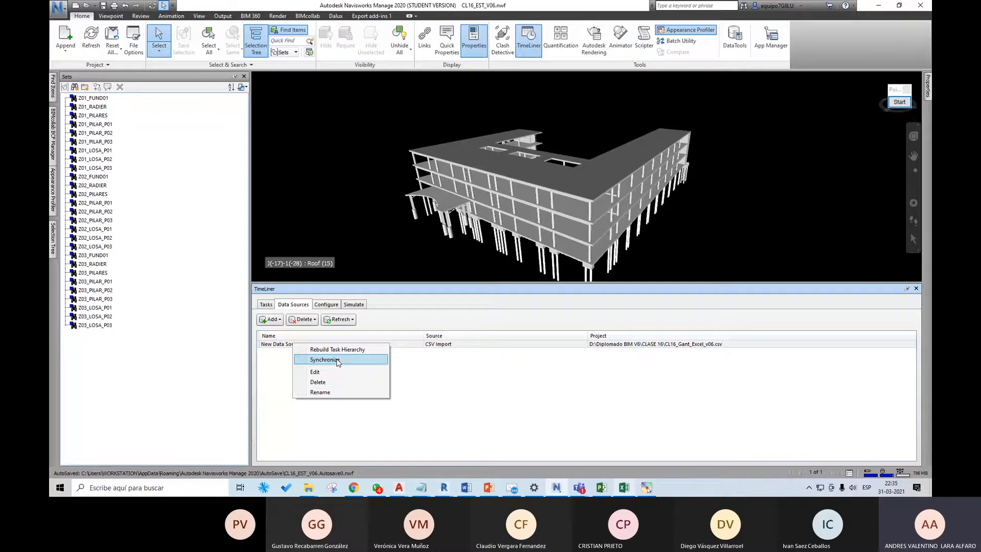
pyautogui.click(623, 488)
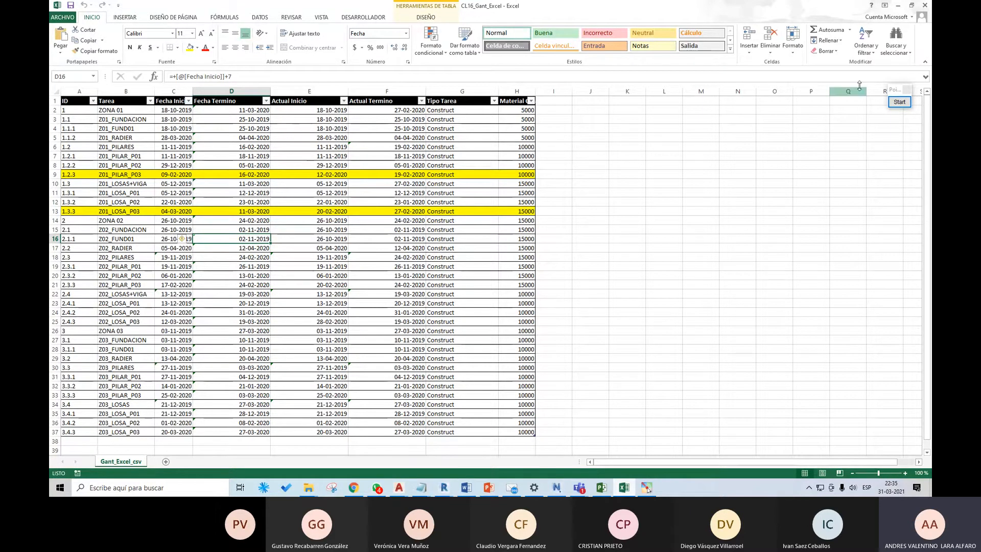
pyautogui.click(897, 5)
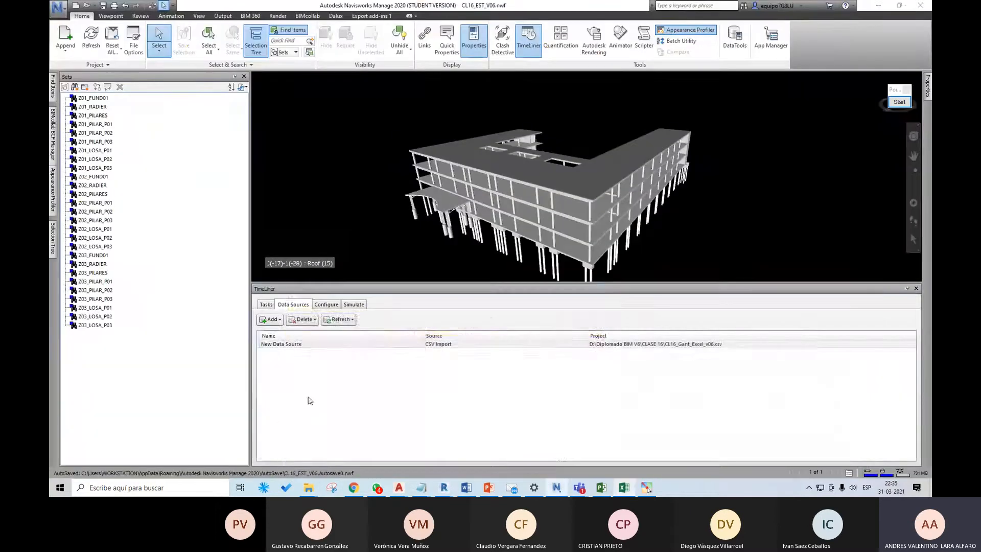
# Step: Check in the model the sets attached to the Z01_FUND01 and Z01_PILAR_P01 tasks
pyautogui.click(266, 304)
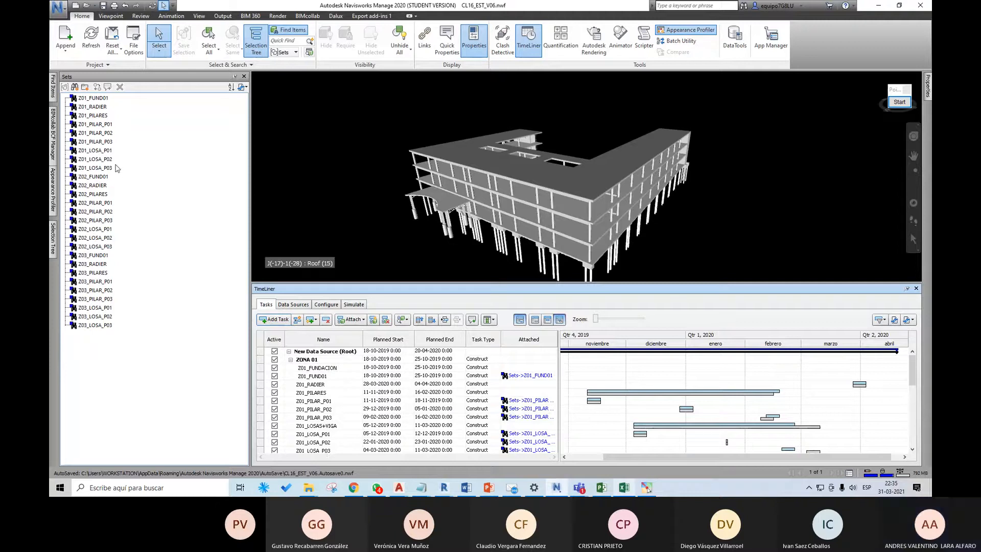
pyautogui.click(526, 379)
pyautogui.click(526, 402)
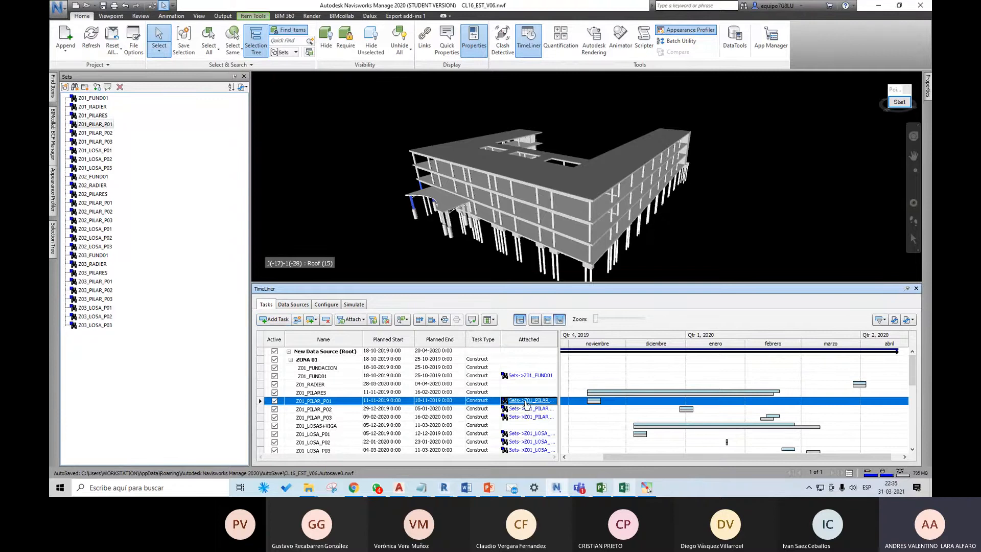
# Step: Replay the whole planned simulation and rewind it to the start date
pyautogui.click(364, 305)
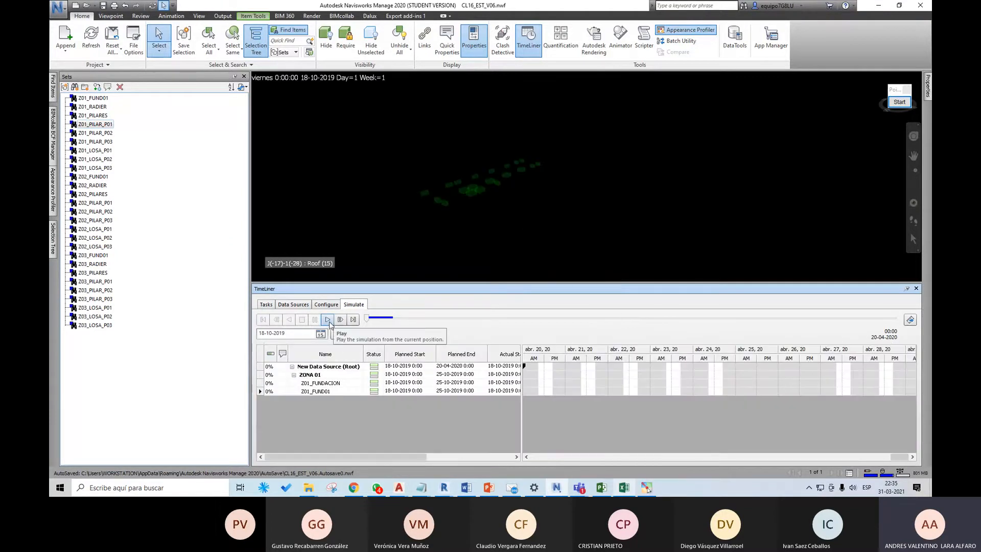
pyautogui.click(328, 320)
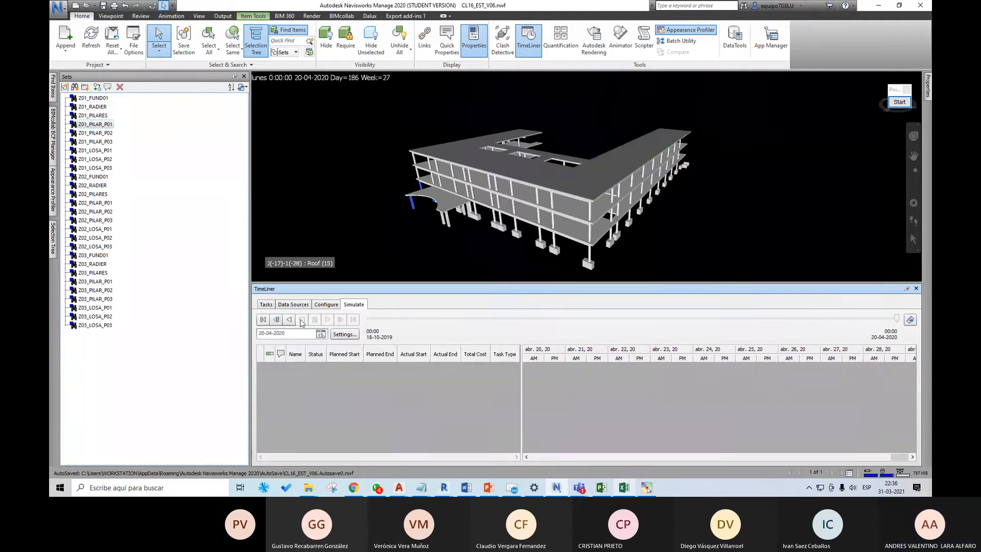
pyautogui.click(262, 321)
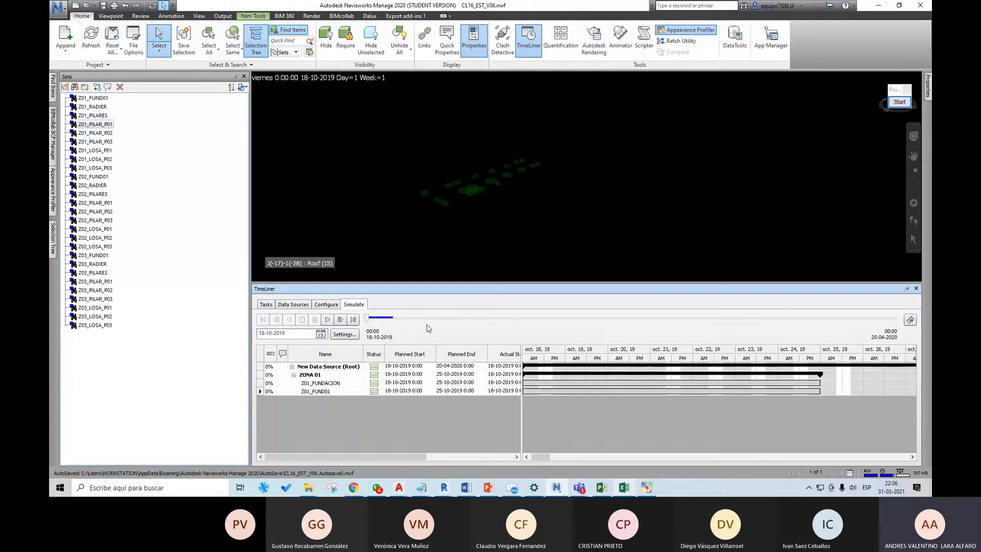
# Step: Set the simulation view to Actual, play the simulation with the actual dates, and rewind it to the start
pyautogui.click(345, 335)
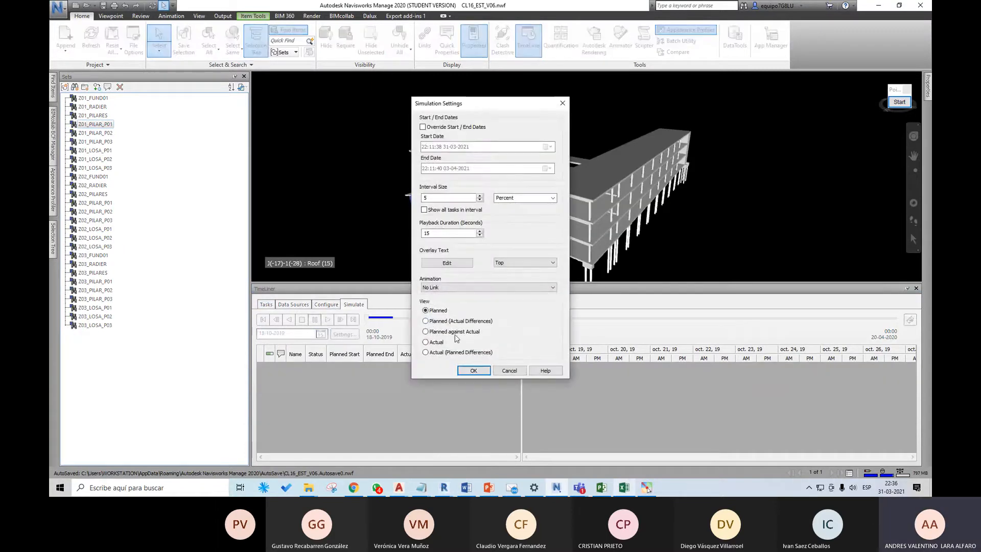
pyautogui.click(437, 342)
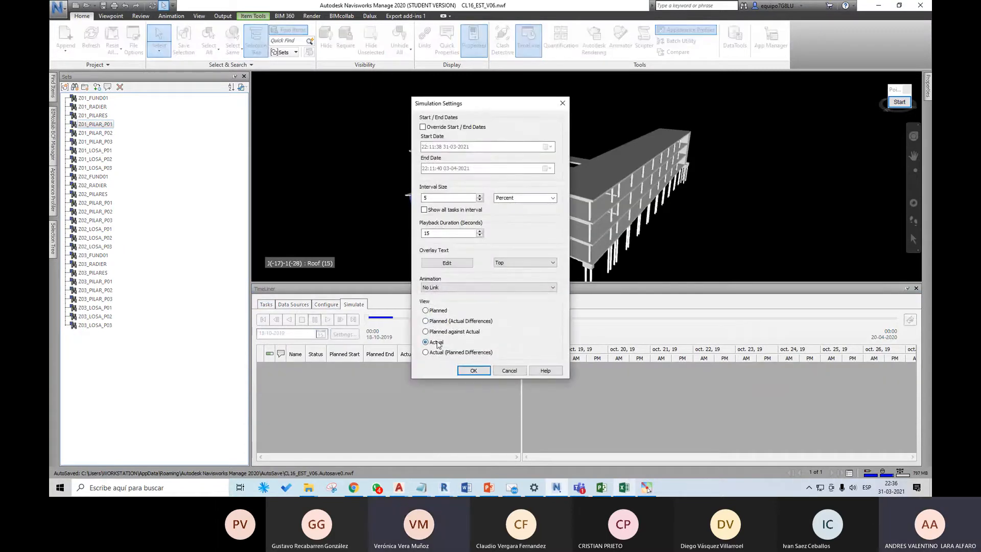
pyautogui.click(474, 370)
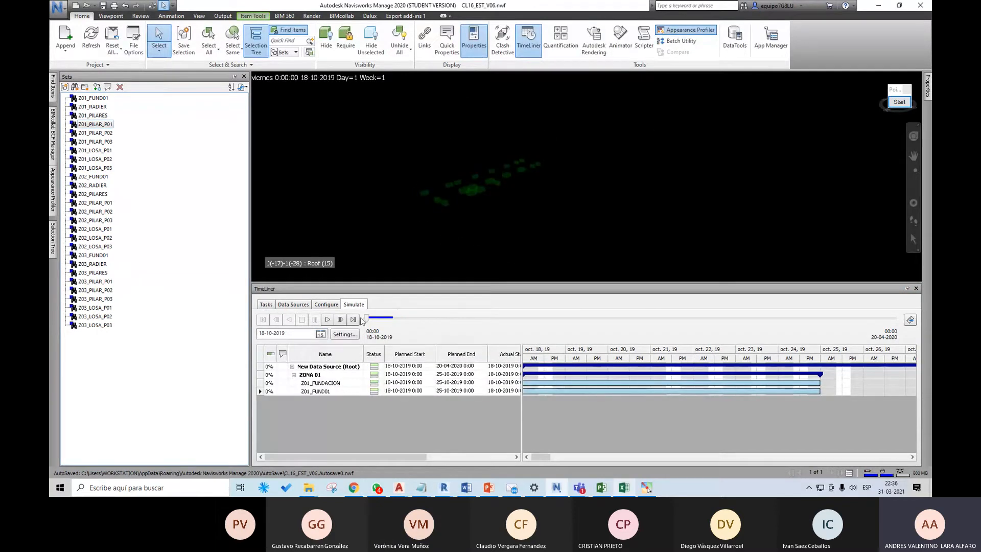
pyautogui.click(328, 319)
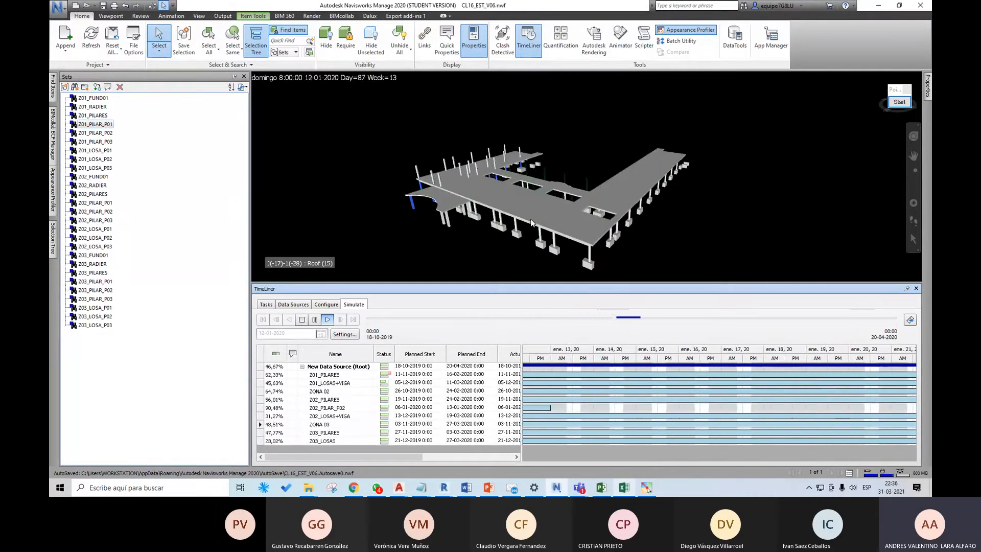
pyautogui.click(264, 320)
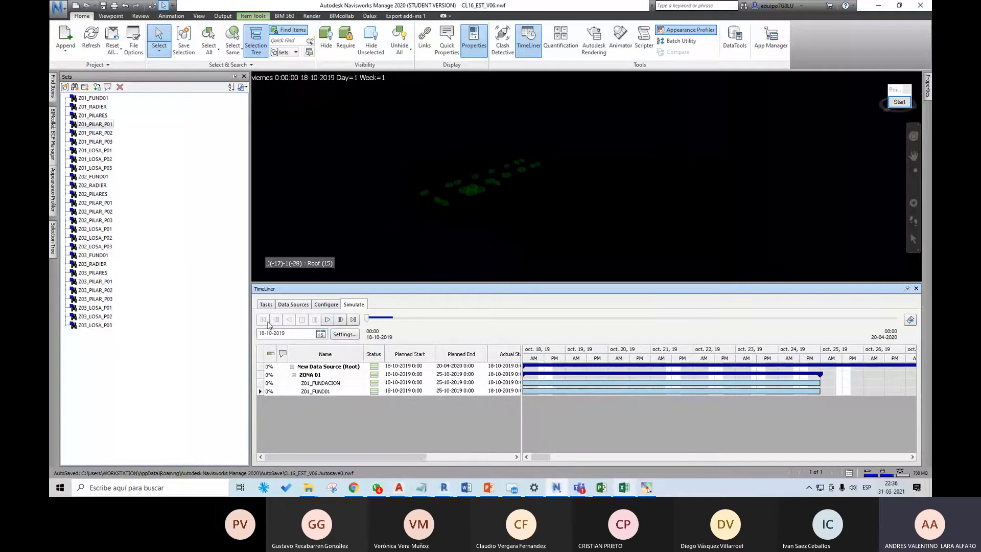
# Step: Set the simulation view to Planned (Actual Differences)
pyautogui.click(345, 334)
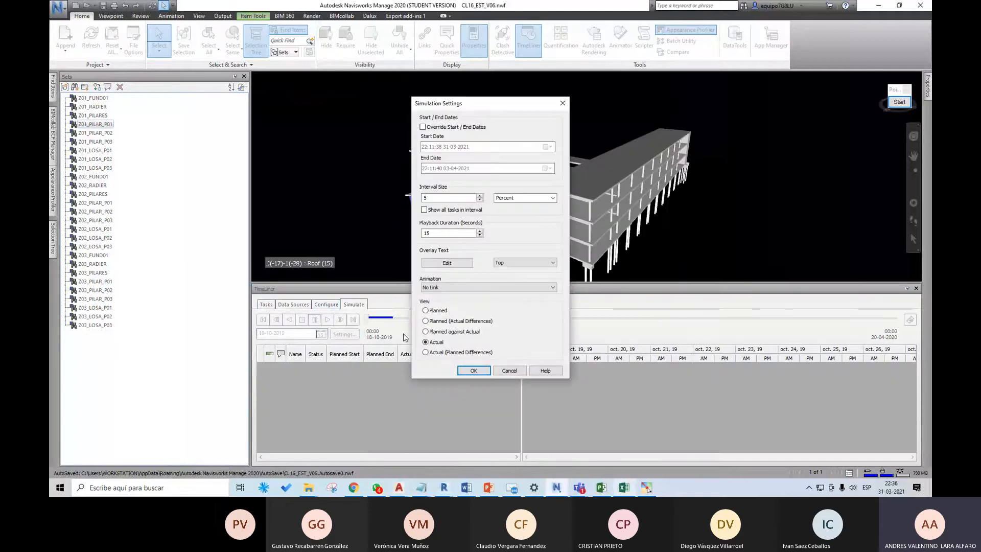
pyautogui.click(442, 322)
pyautogui.click(446, 332)
pyautogui.click(455, 323)
pyautogui.click(474, 370)
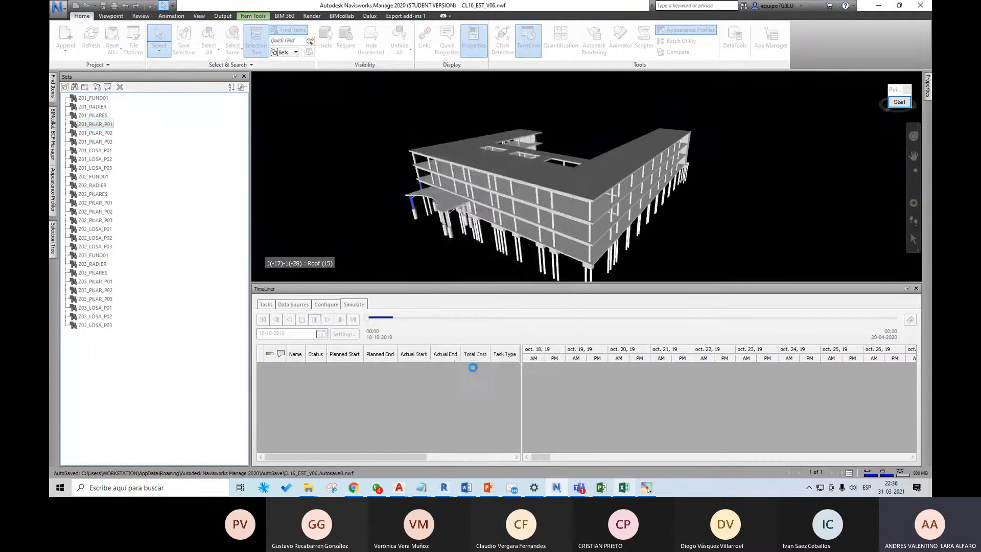
# Step: Play the Planned (Actual Differences) simulation while viewing the building from other angles, and rewind it to the start
pyautogui.click(328, 319)
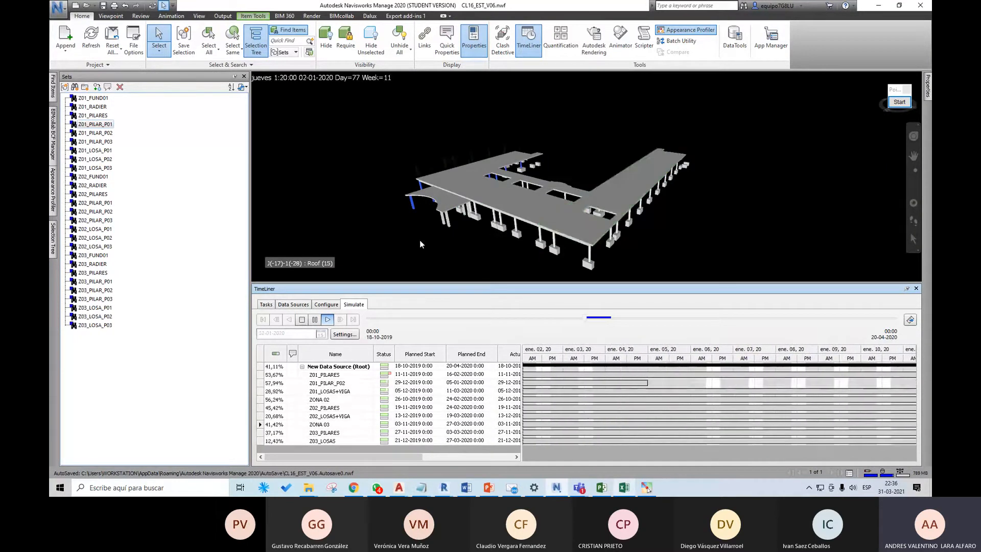
pyautogui.keyDown('shift'); pyautogui.moveTo(422, 243); pyautogui.dragTo(512, 153, button='middle'); pyautogui.keyUp('shift')
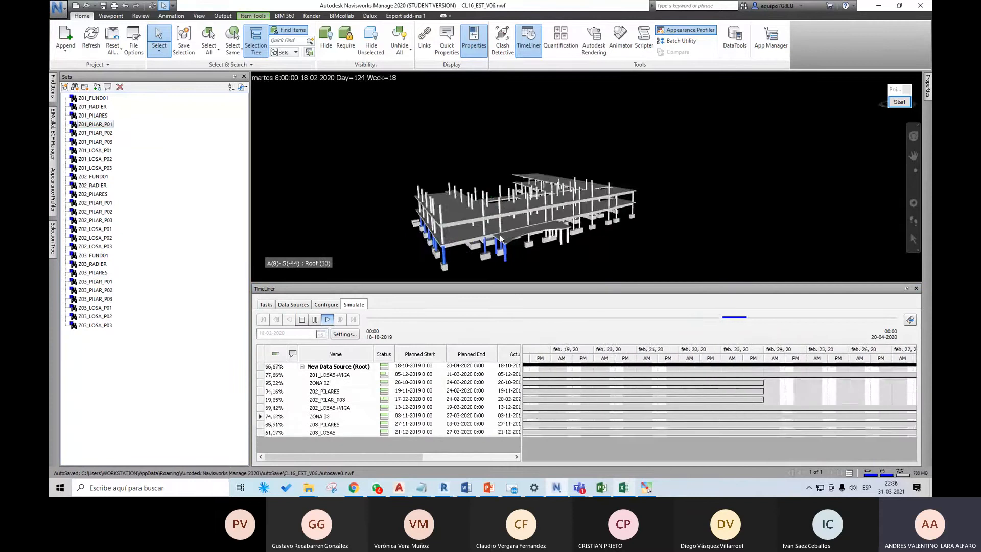
pyautogui.keyDown('shift'); pyautogui.moveTo(499, 247); pyautogui.dragTo(544, 225, button='middle'); pyautogui.keyUp('shift')
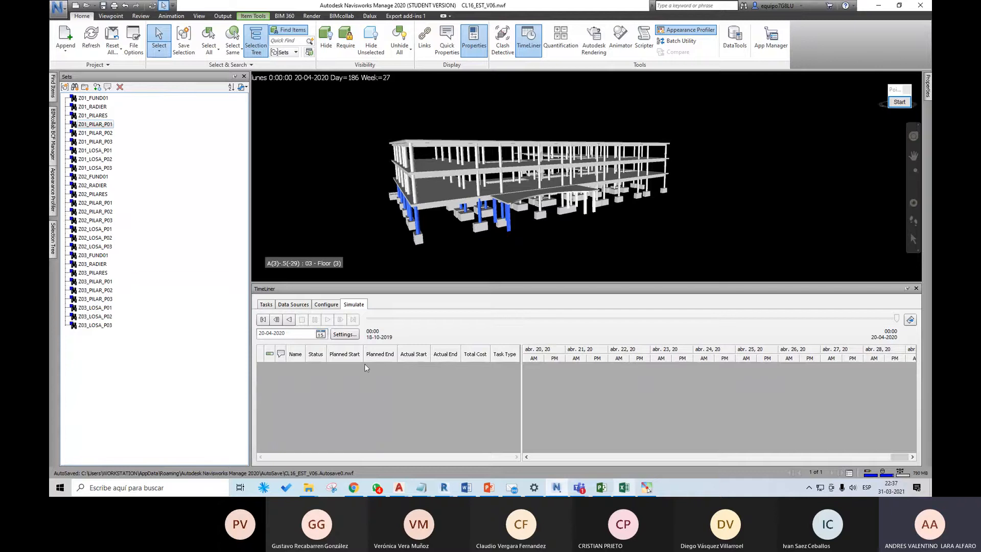
pyautogui.click(263, 320)
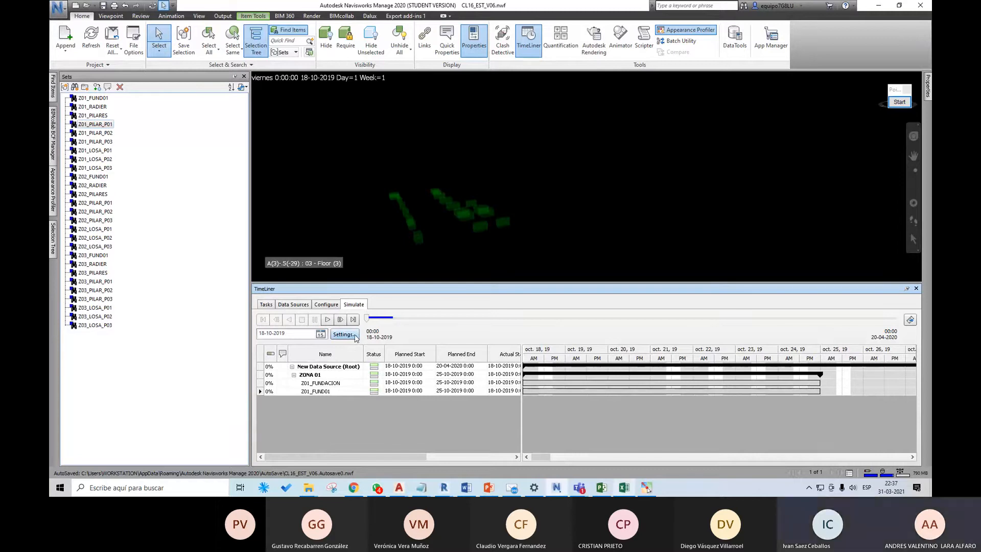
# Step: Review the overlay text definition in the simulation settings and its position options, keeping the position at Top
pyautogui.click(353, 337)
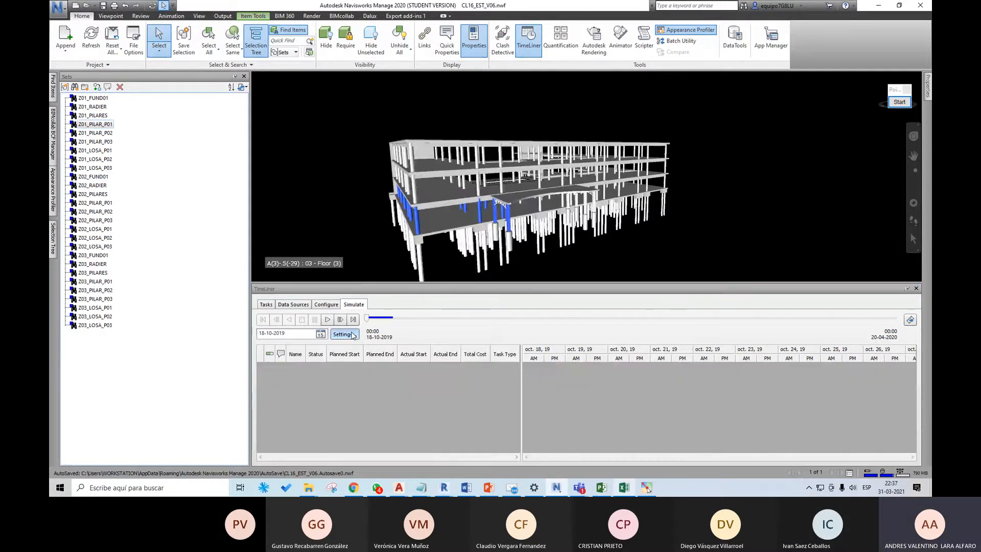
pyautogui.moveTo(507, 108); pyautogui.dragTo(686, 139)
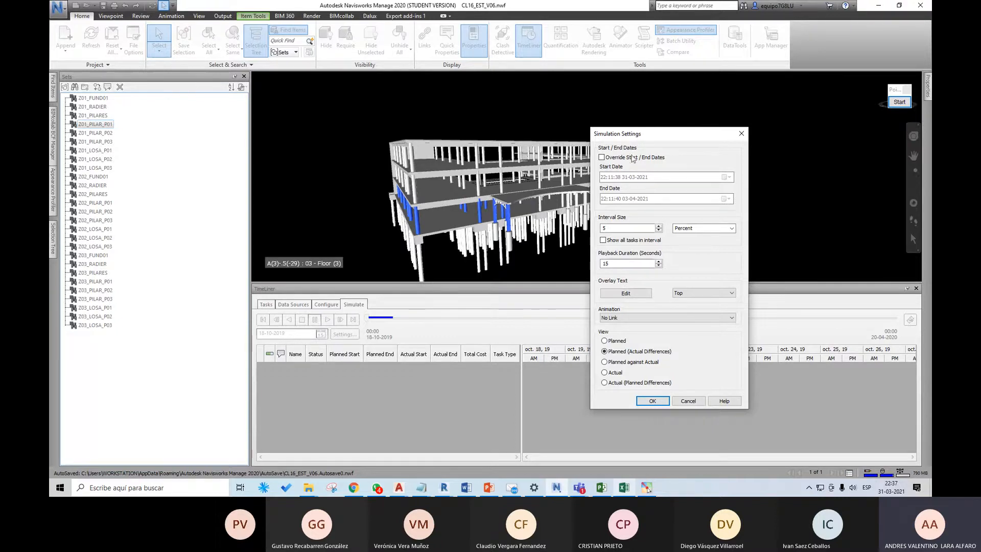
pyautogui.moveTo(605, 134); pyautogui.dragTo(343, 153)
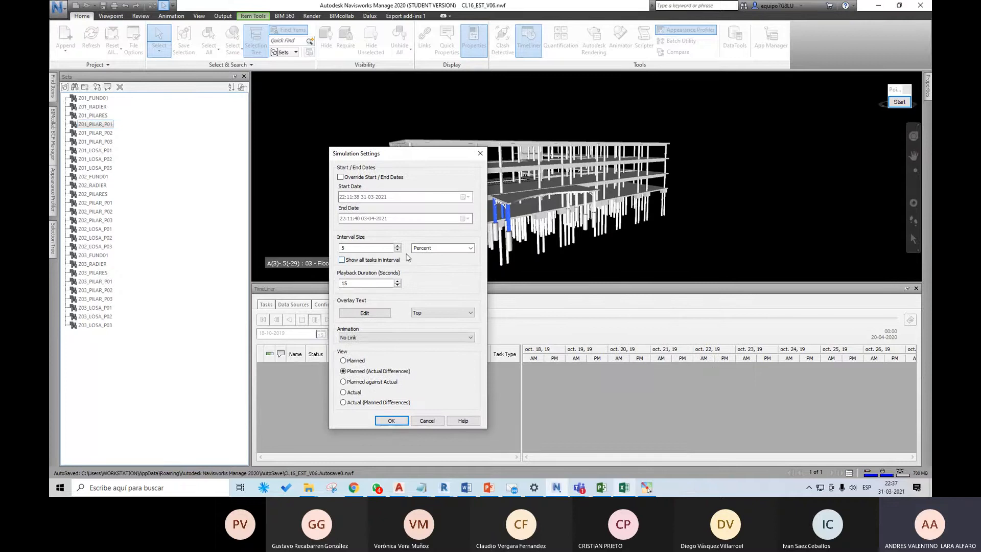
pyautogui.click(377, 316)
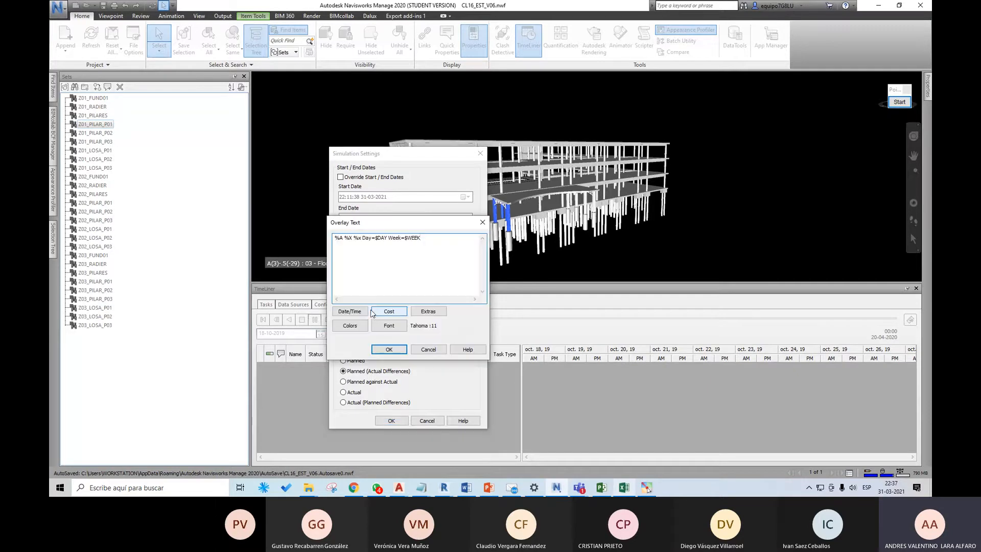
pyautogui.moveTo(419, 225); pyautogui.dragTo(543, 254)
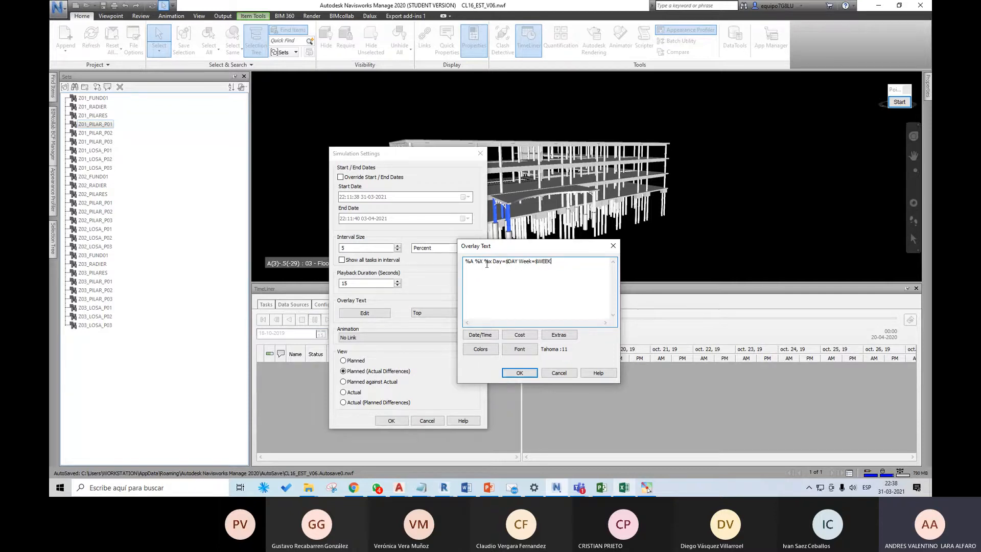
pyautogui.click(528, 373)
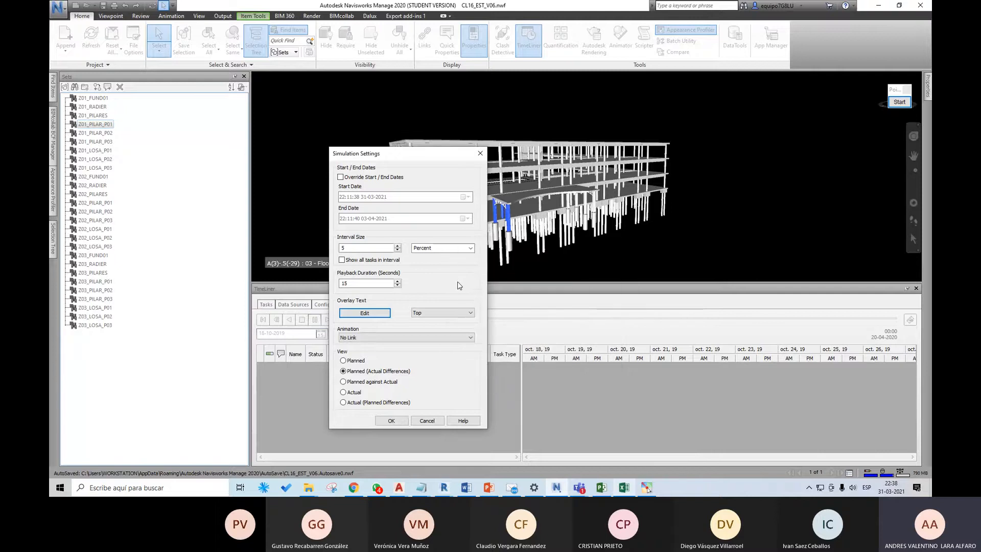
pyautogui.click(452, 313)
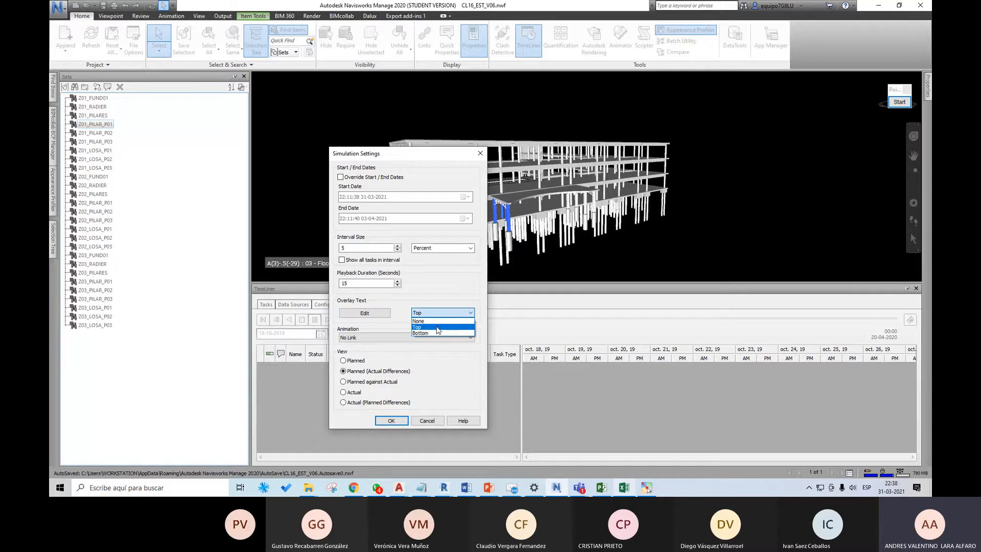
pyautogui.click(436, 327)
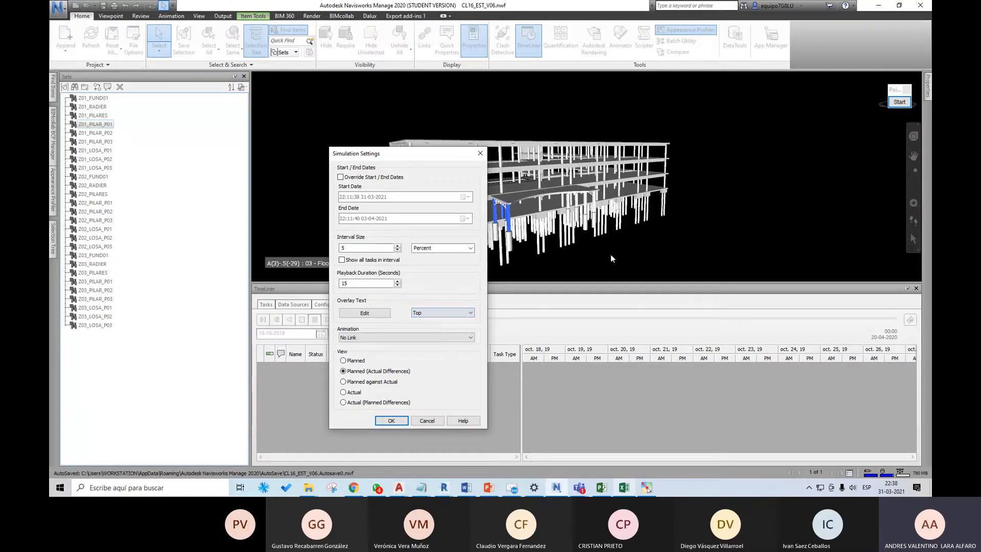
pyautogui.moveTo(450, 153); pyautogui.dragTo(483, 171)
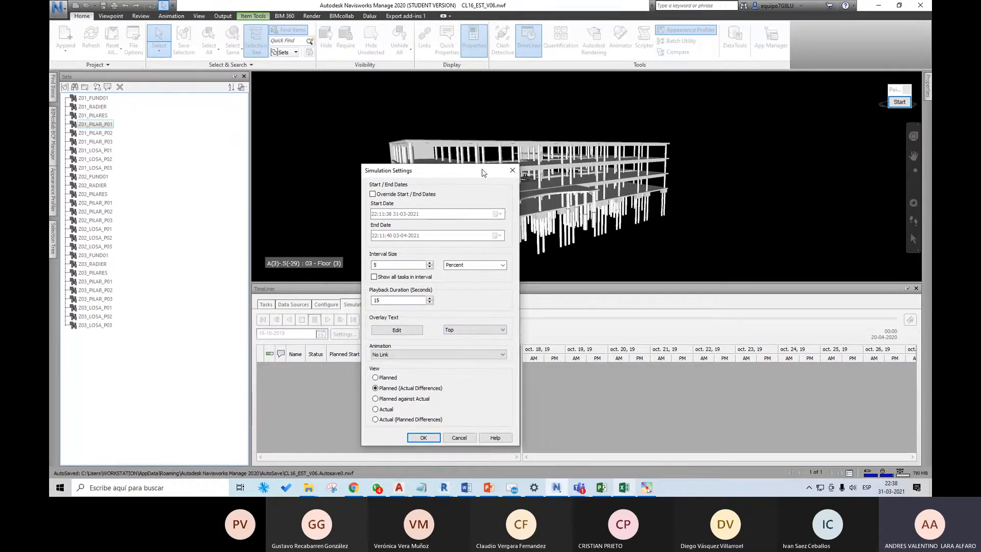
# Step: Set the simulation view to Planned and try to start a new line after $WEEK in the overlay text
pyautogui.click(394, 379)
pyautogui.click(462, 332)
pyautogui.click(462, 331)
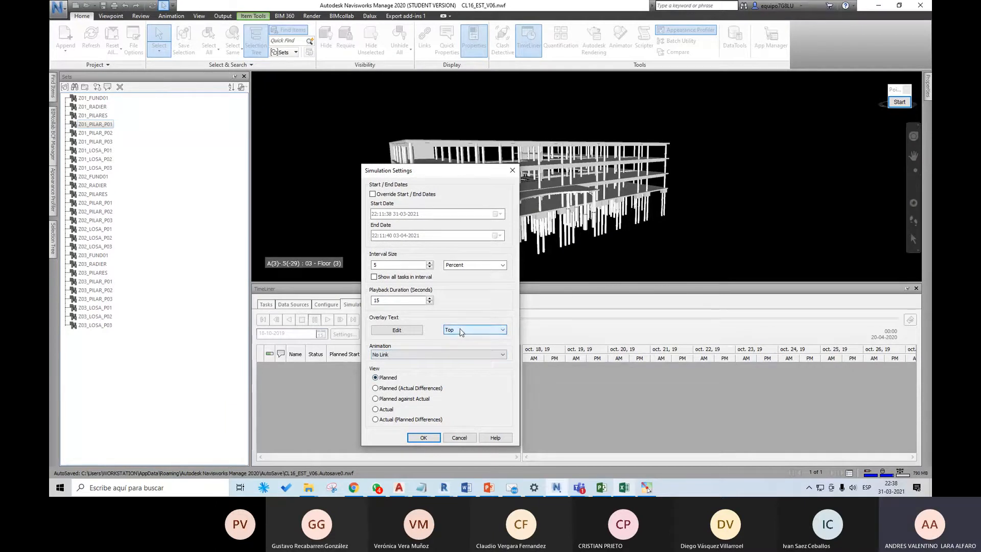
pyautogui.click(409, 330)
pyautogui.moveTo(473, 254); pyautogui.dragTo(371, 255)
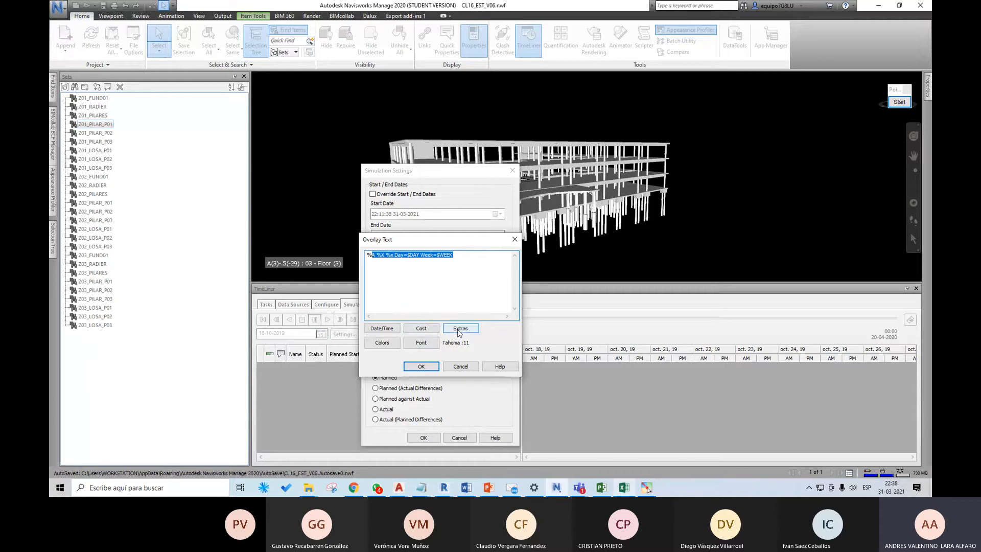
pyautogui.click(458, 256)
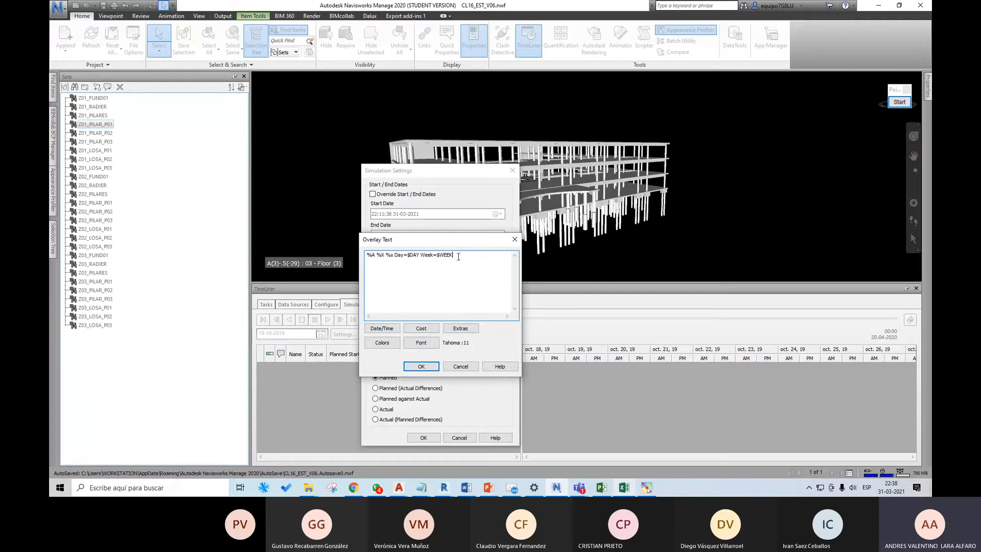
pyautogui.press('Return')
pyautogui.click(398, 328)
pyautogui.press('Return')
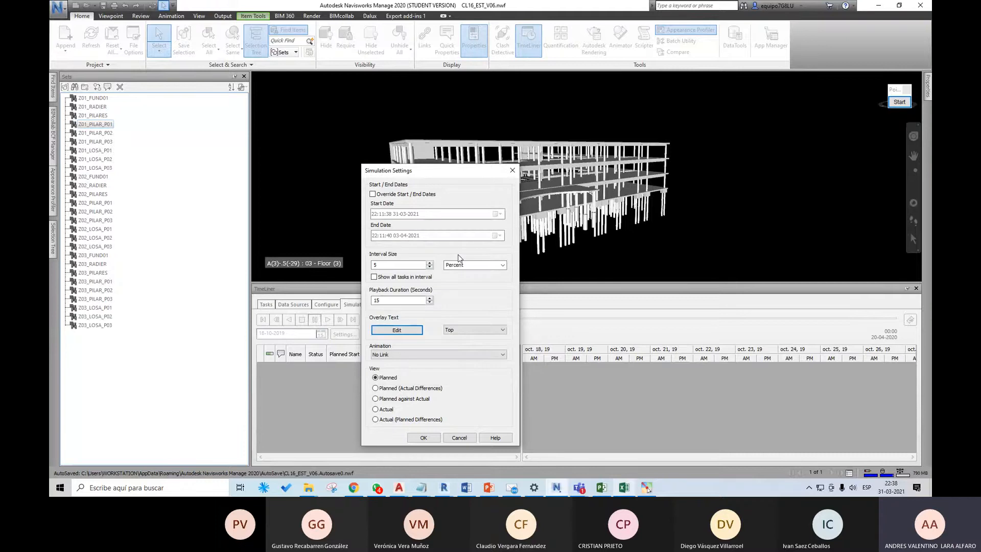
# Step: Add a second line to the overlay text containing the material cost field, $MATERIAL_COST
pyautogui.click(398, 329)
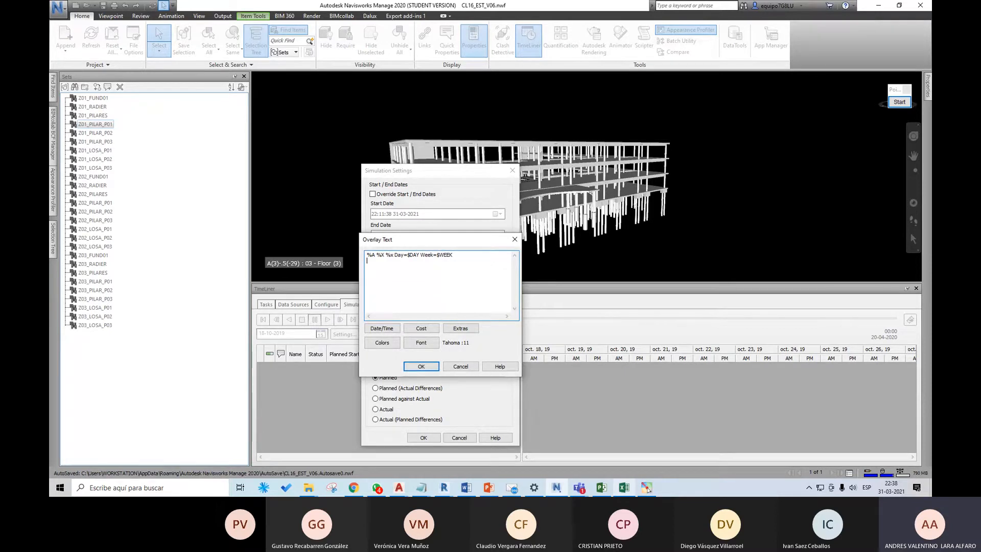
pyautogui.press('Return')
pyautogui.click(431, 330)
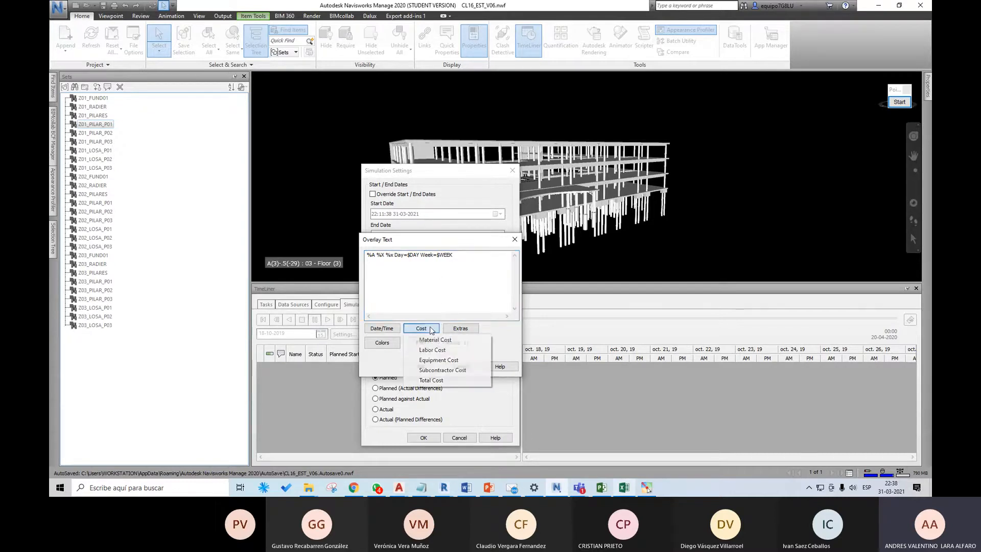
pyautogui.click(434, 340)
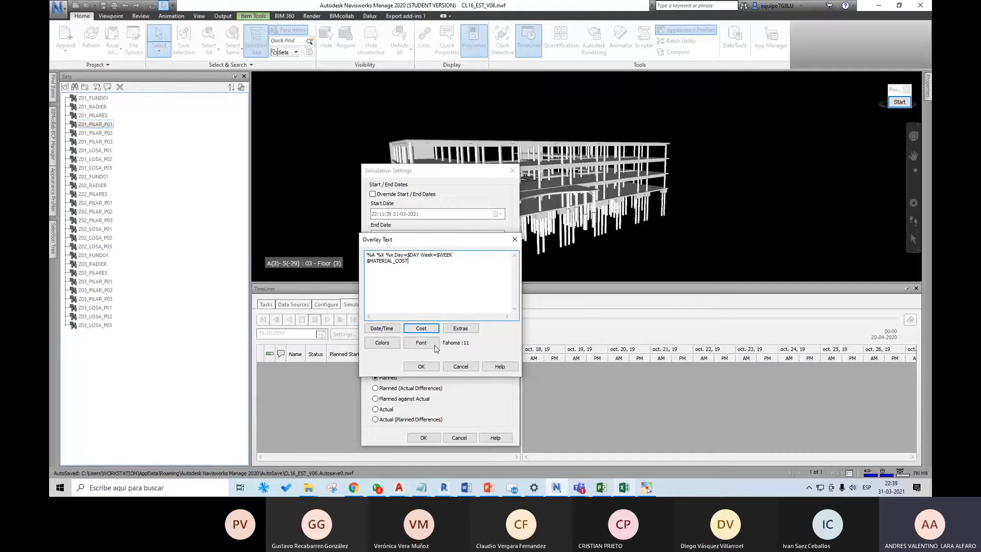
# Step: Add a third line with the currently active tasks field, $TASKS, and accept the overlay text
pyautogui.click(461, 328)
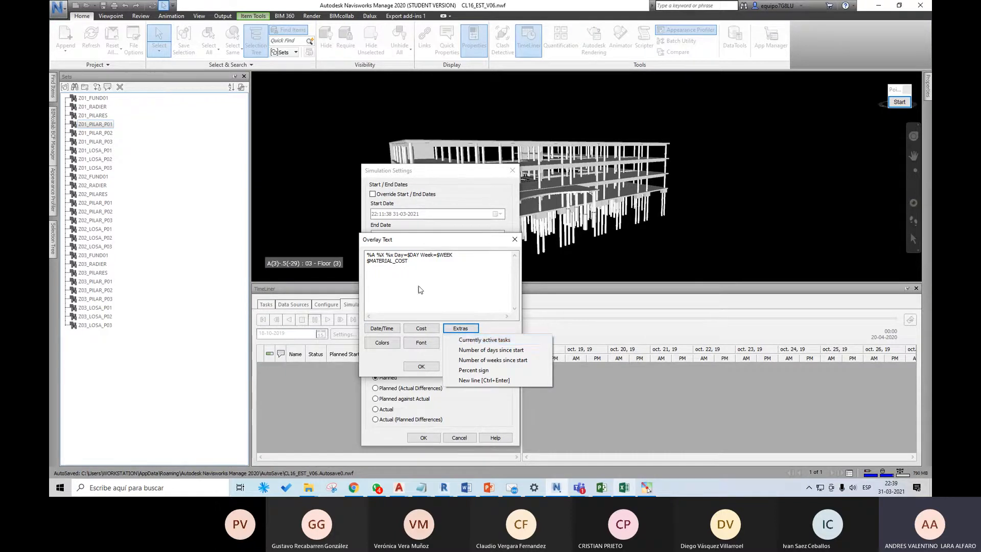
pyautogui.click(420, 263)
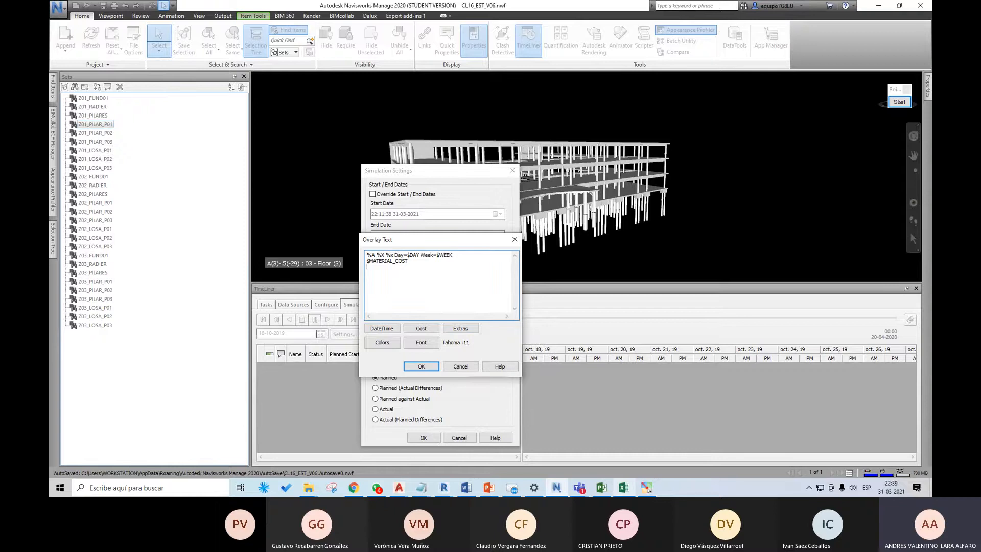
pyautogui.click(461, 328)
pyautogui.click(491, 340)
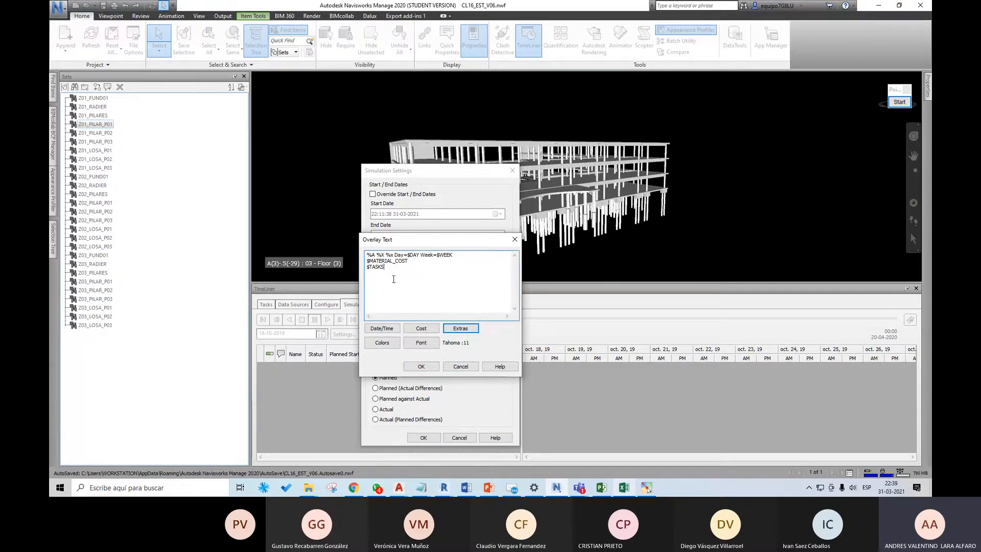
pyautogui.click(424, 367)
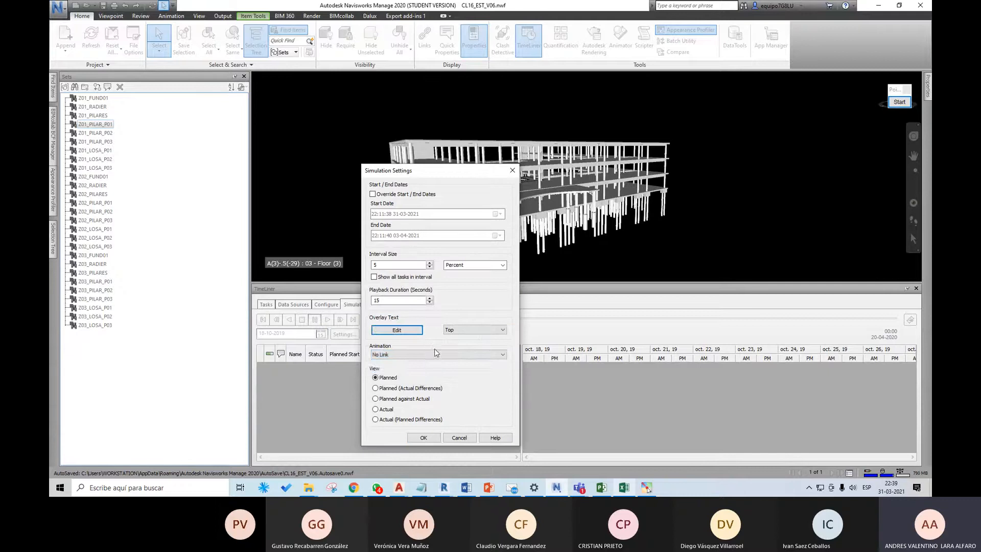
# Step: Check the animation link options, keep No Link, and apply the simulation settings
pyautogui.click(438, 354)
pyautogui.click(438, 356)
pyautogui.click(424, 437)
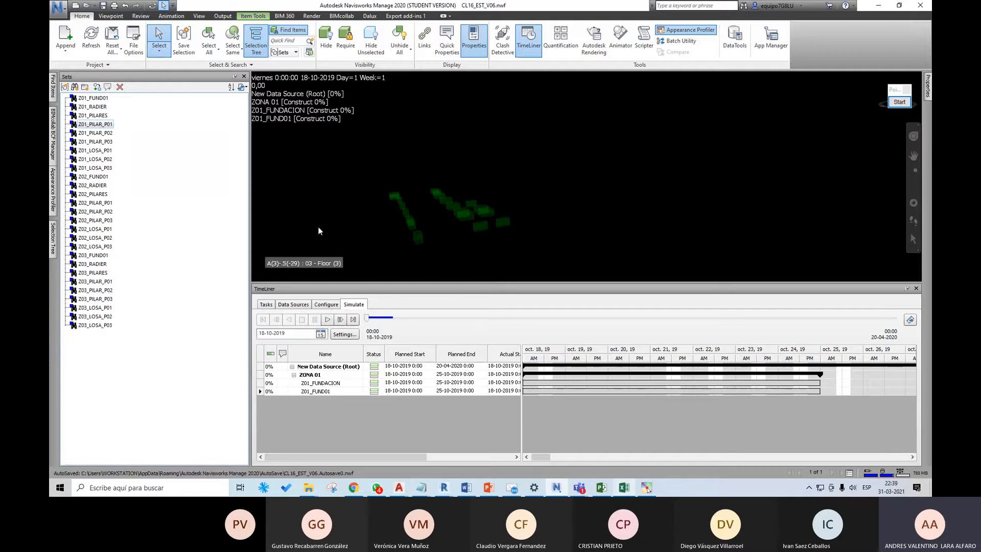
# Step: Play the planned simulation with the new overlay text, pausing it midway to read the overlay, and rewind it to the start
pyautogui.click(328, 320)
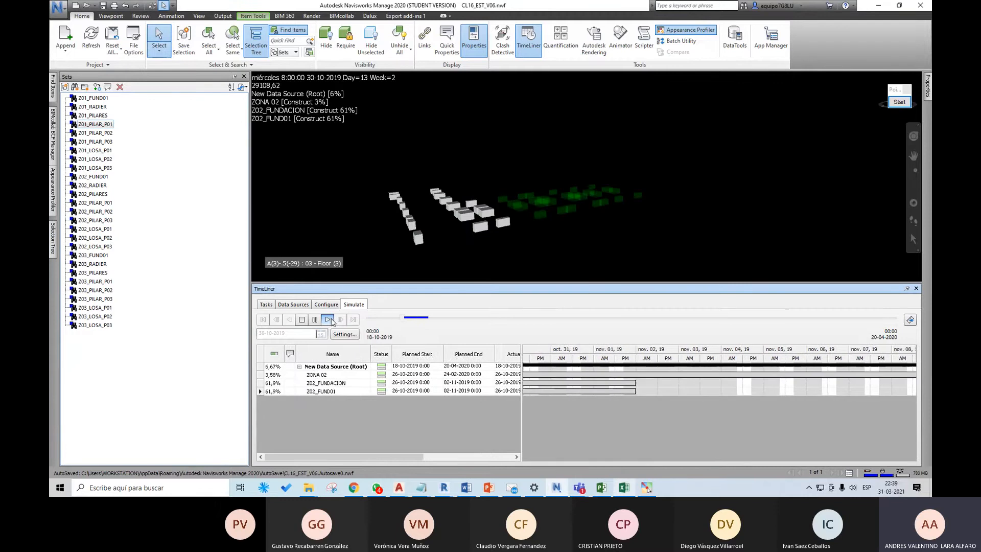
pyautogui.click(318, 319)
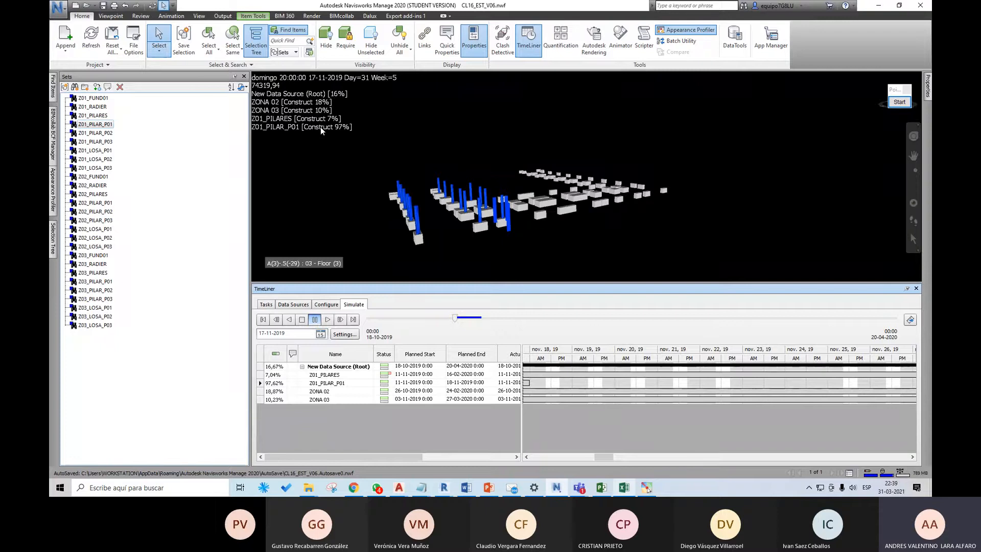
pyautogui.click(327, 319)
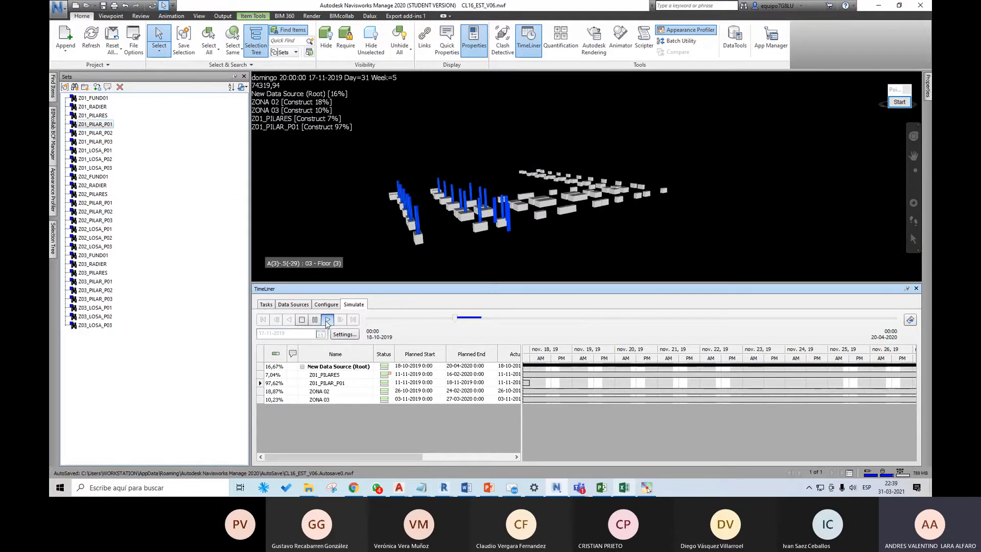
pyautogui.scroll(-2, 574, 225)
pyautogui.keyDown('shift'); pyautogui.moveTo(575, 224); pyautogui.dragTo(533, 195, button='middle'); pyautogui.keyUp('shift')
pyautogui.moveTo(533, 195); pyautogui.dragTo(556, 226, button='middle')
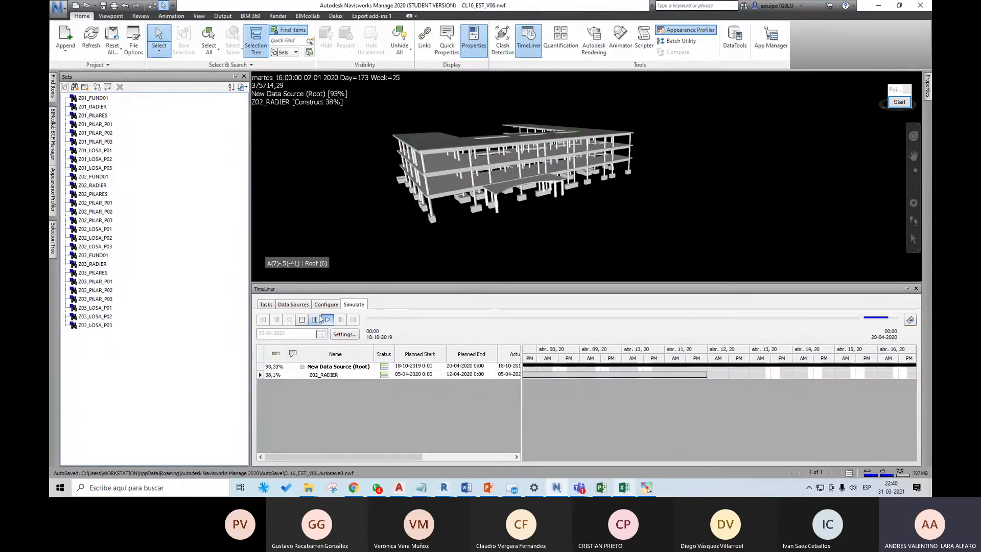
pyautogui.click(264, 320)
# Step: Set the simulation playback duration to 60 seconds
pyautogui.click(345, 334)
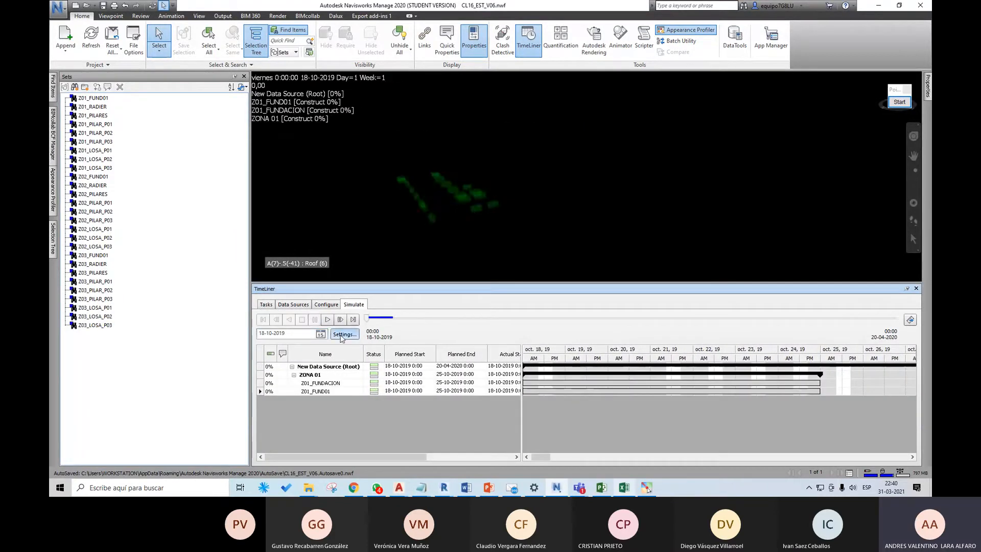
pyautogui.moveTo(441, 231); pyautogui.dragTo(405, 231)
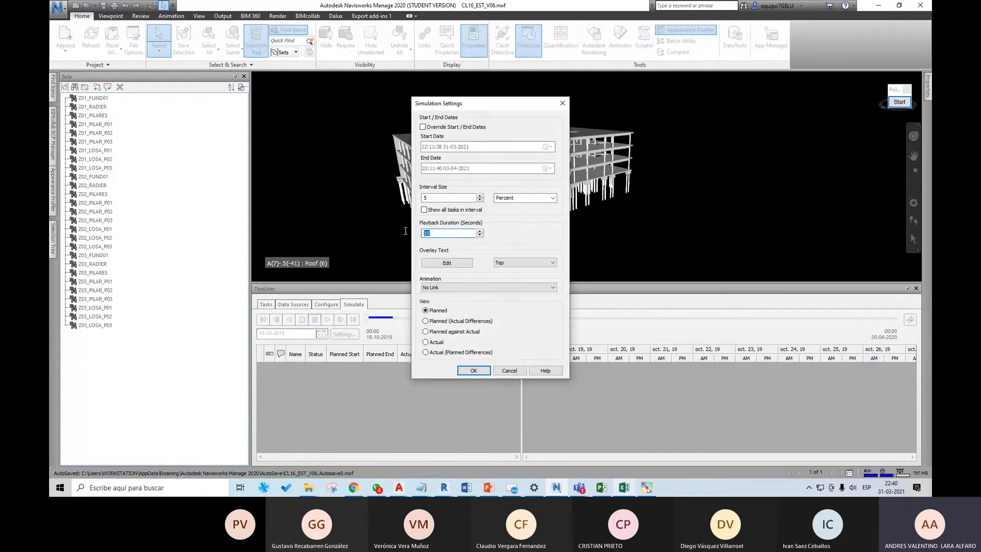
pyautogui.write('60')
pyautogui.click(474, 371)
# Step: Play part of the 60-second simulation, stop it, jump to its end, and rewind it to the start date
pyautogui.click(327, 319)
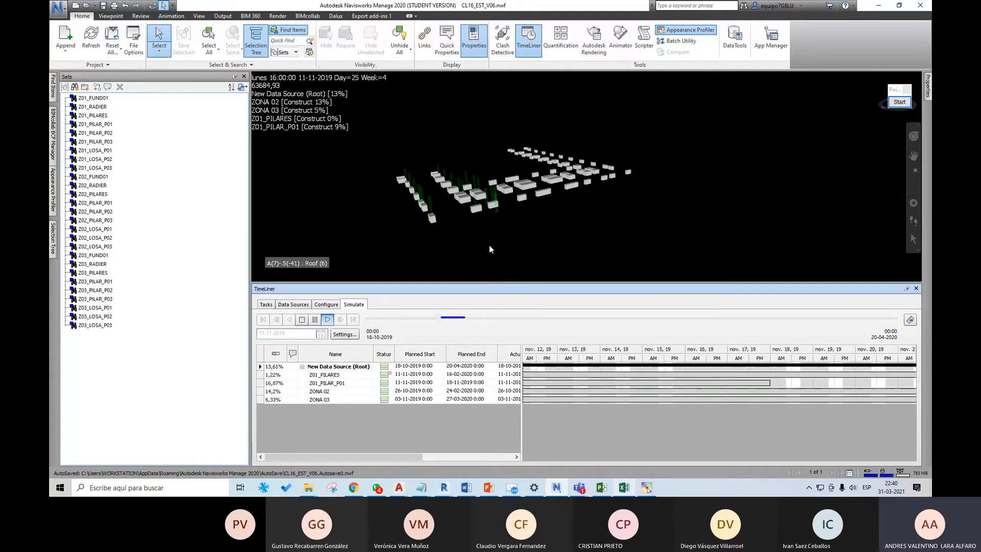
pyautogui.click(302, 320)
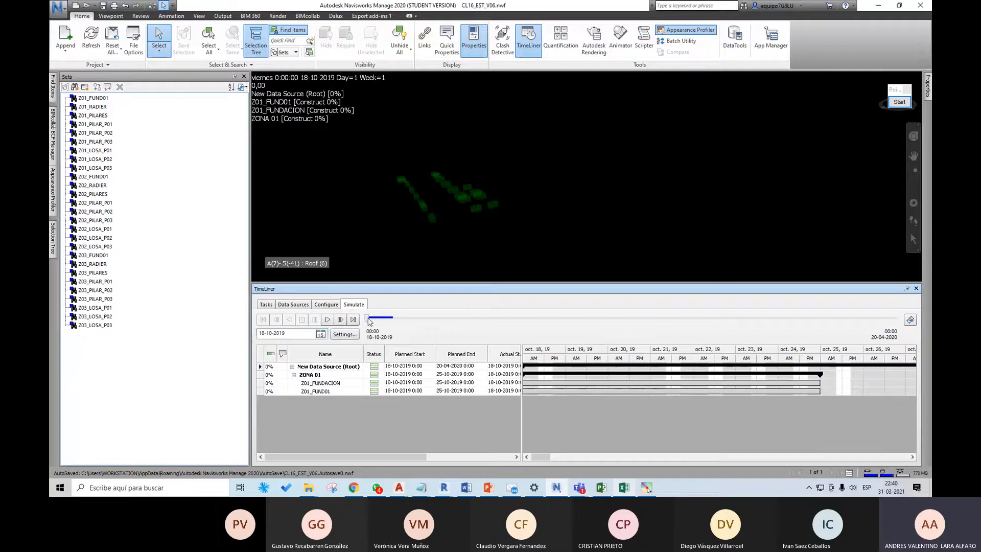
pyautogui.click(353, 320)
pyautogui.click(263, 320)
# Step: Review the simulation settings once more and accept them without changes
pyautogui.click(345, 335)
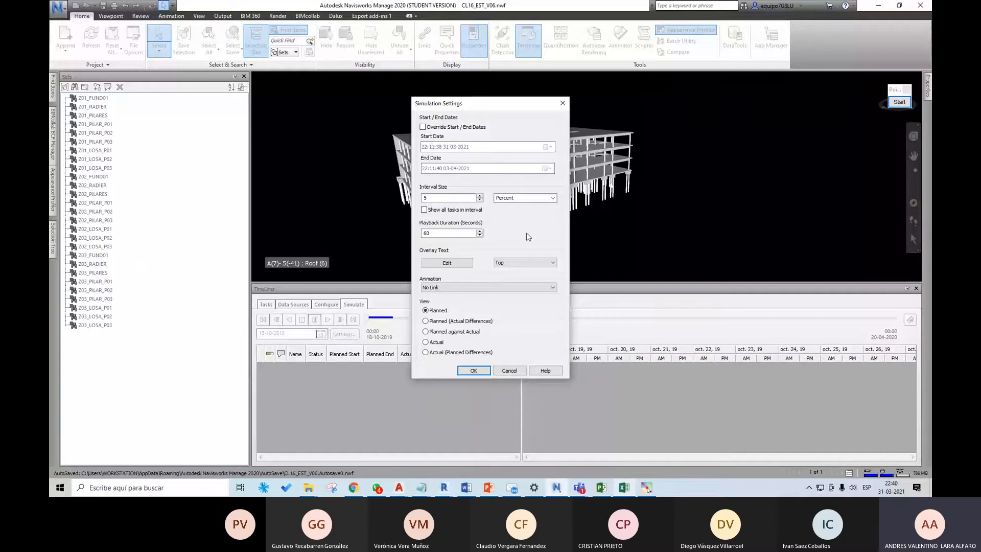
pyautogui.moveTo(492, 110); pyautogui.dragTo(502, 122)
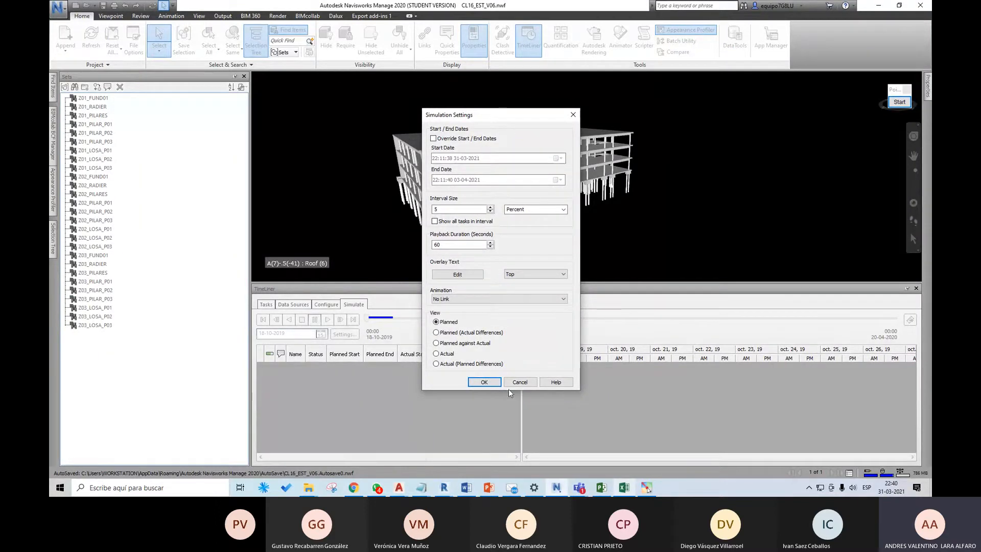
pyautogui.click(484, 382)
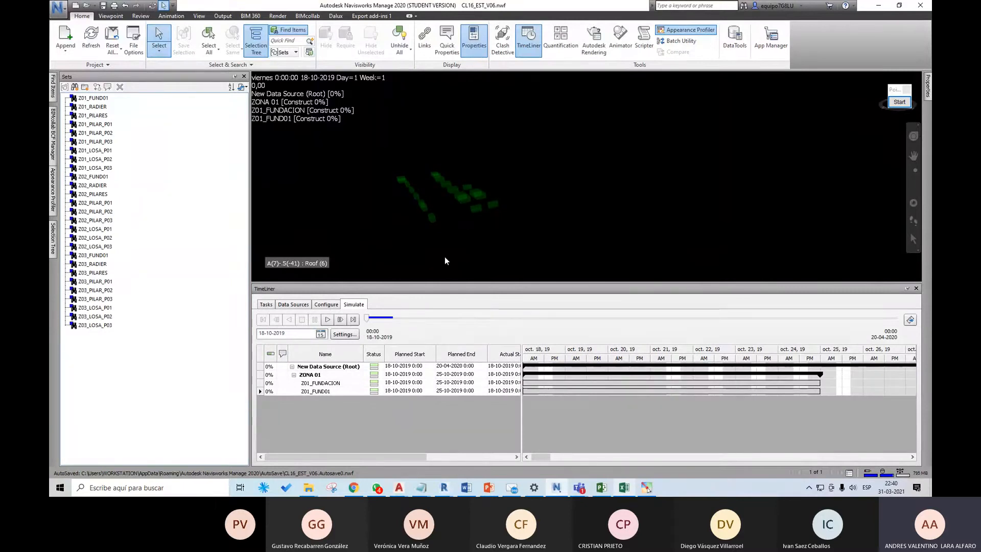
# Step: Set up an animation export with TimeLiner Simulation as the source and Viewport as the renderer
pyautogui.click(910, 320)
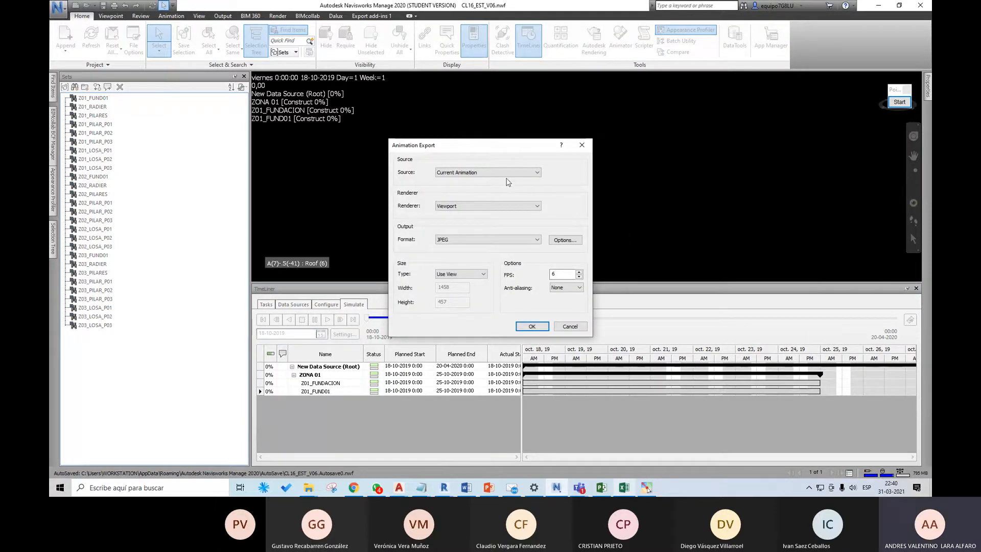
pyautogui.click(507, 173)
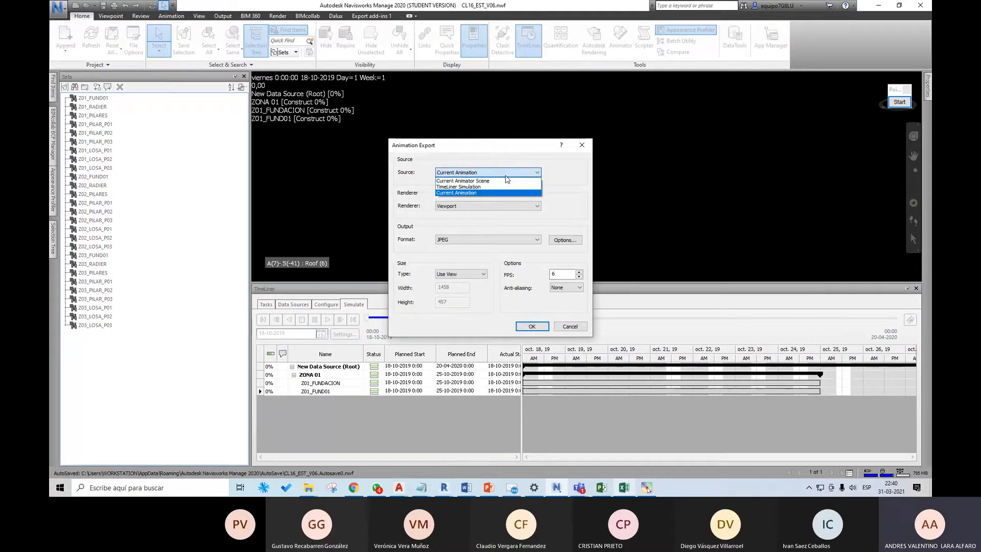
pyautogui.click(469, 188)
pyautogui.click(486, 206)
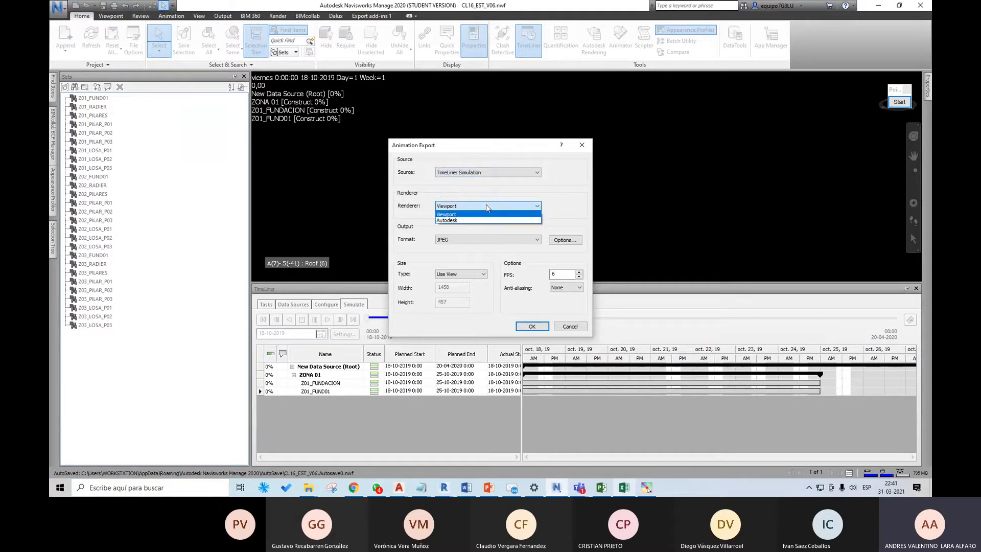
pyautogui.click(486, 205)
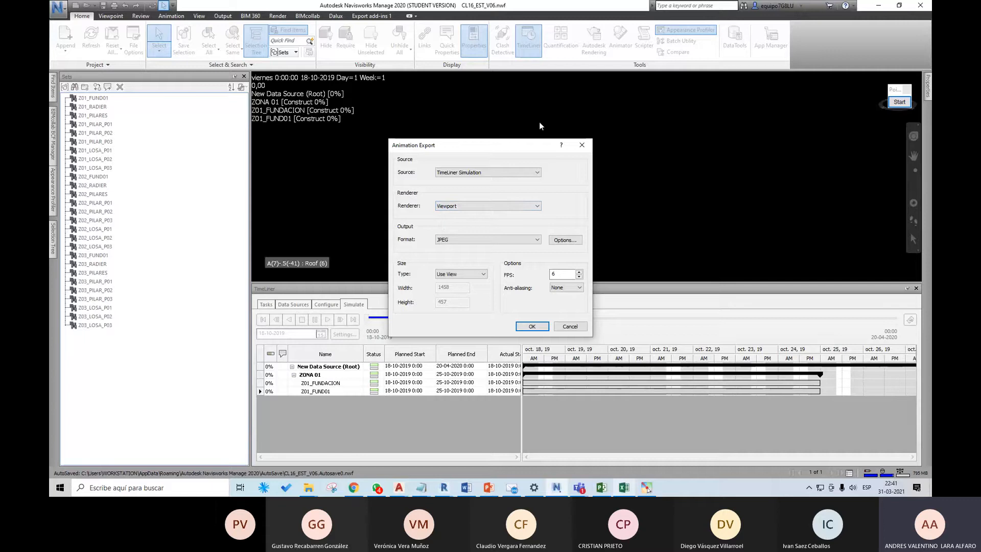
# Step: Choose JPEG as the export format and review the size types and JPEG compression options without changing them
pyautogui.click(485, 240)
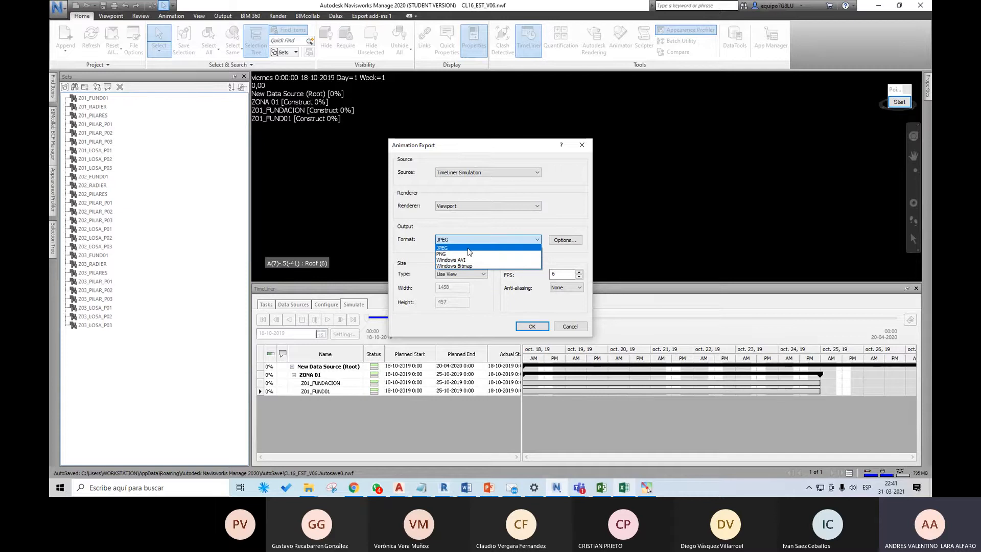
pyautogui.click(479, 249)
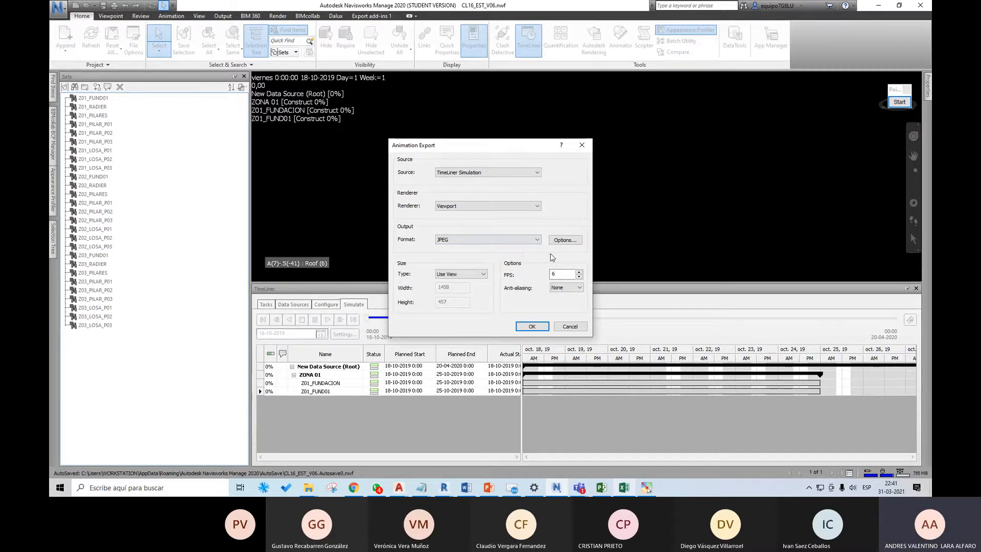
pyautogui.click(496, 239)
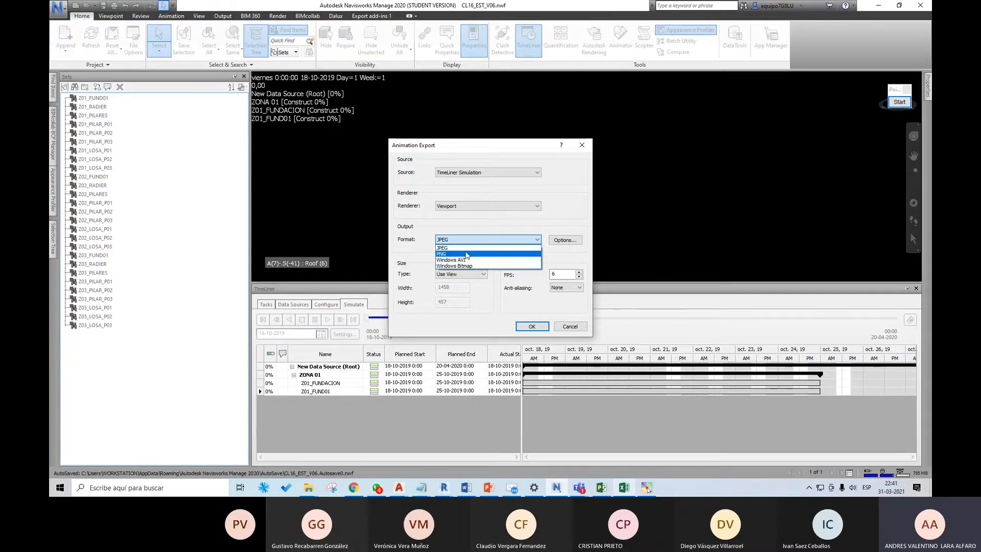
pyautogui.click(467, 248)
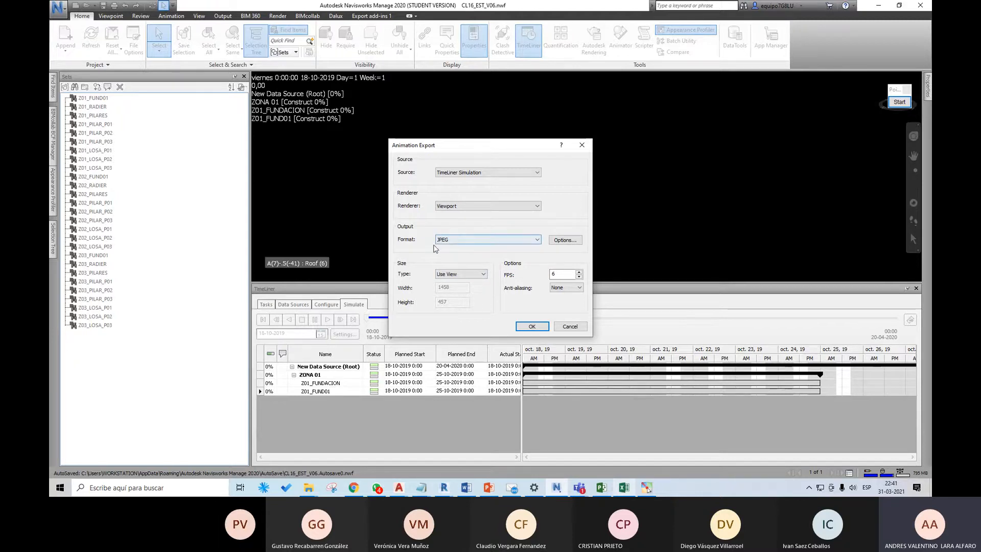
pyautogui.click(473, 274)
pyautogui.click(474, 274)
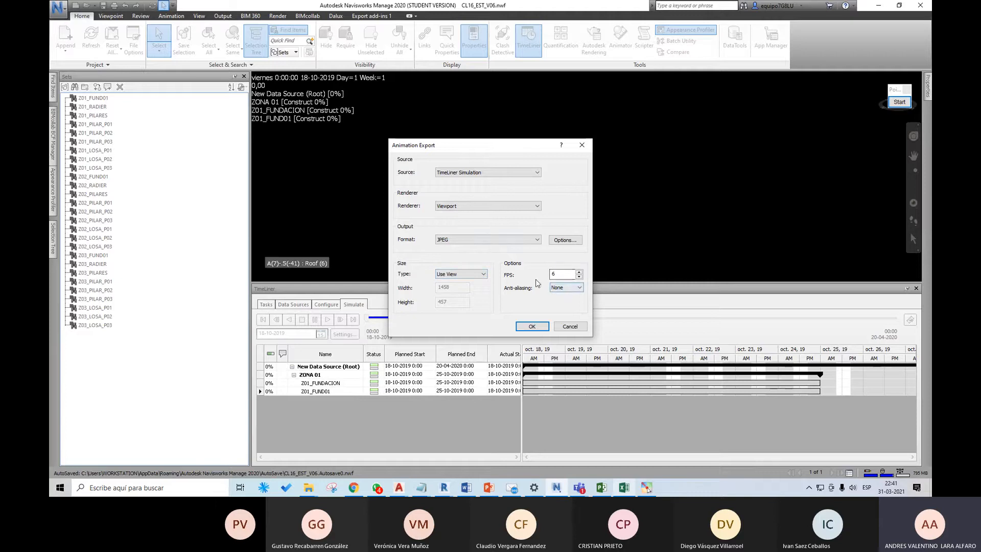
pyautogui.click(560, 242)
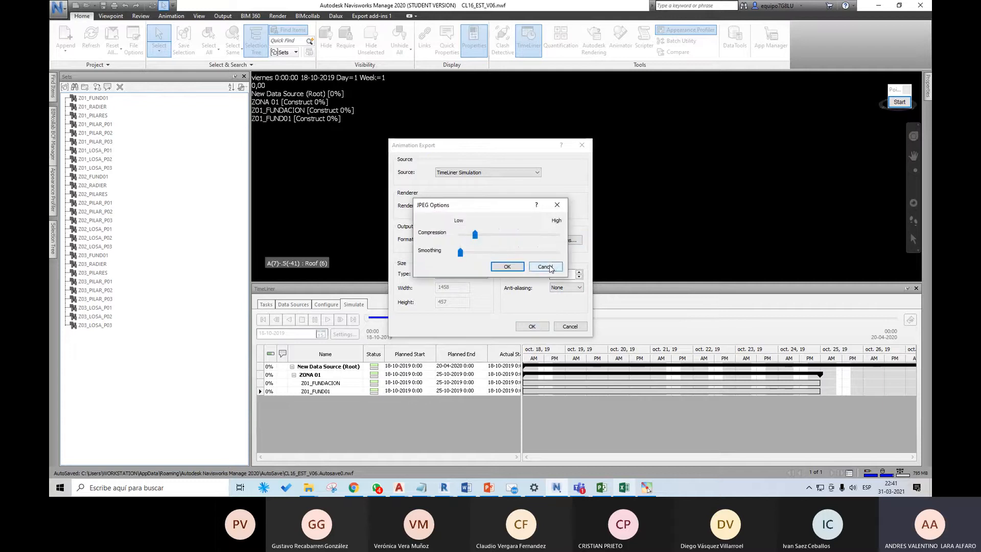
pyautogui.click(546, 266)
# Step: Export the JPEG sequence as CL16_EST_V06-TimeLiner-001 into a new folder named TIMELINER inside CLASE 16
pyautogui.click(533, 327)
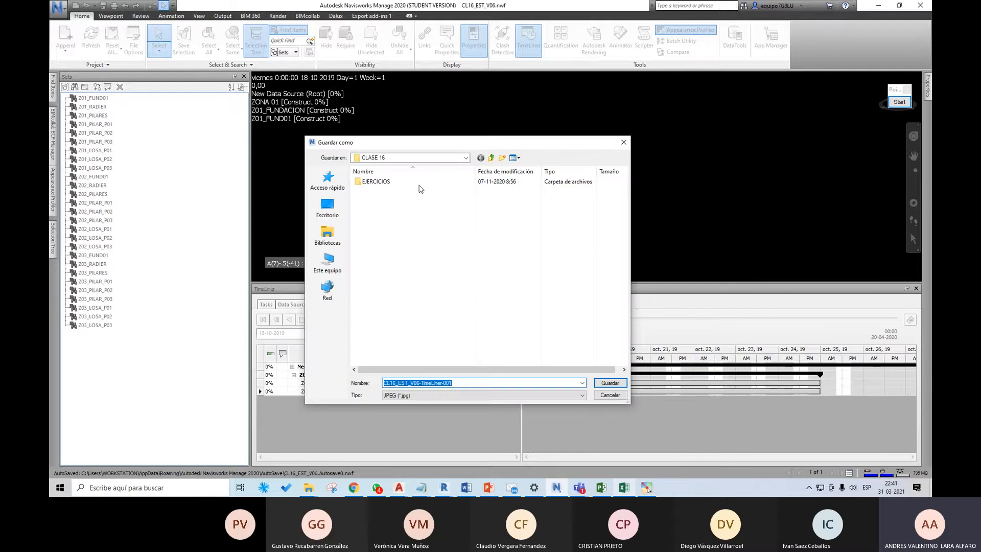
pyautogui.click(491, 157)
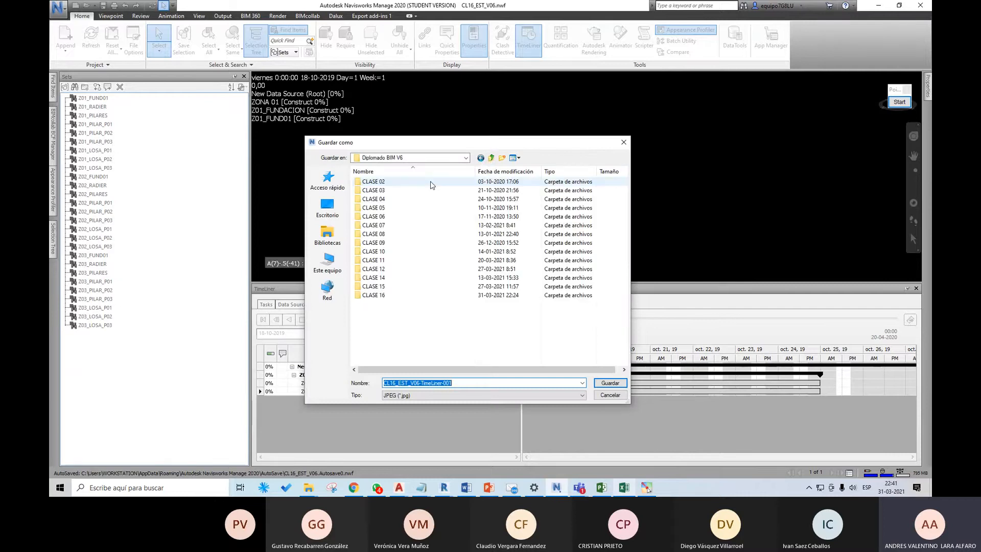
pyautogui.doubleClick(384, 296)
pyautogui.click(502, 158)
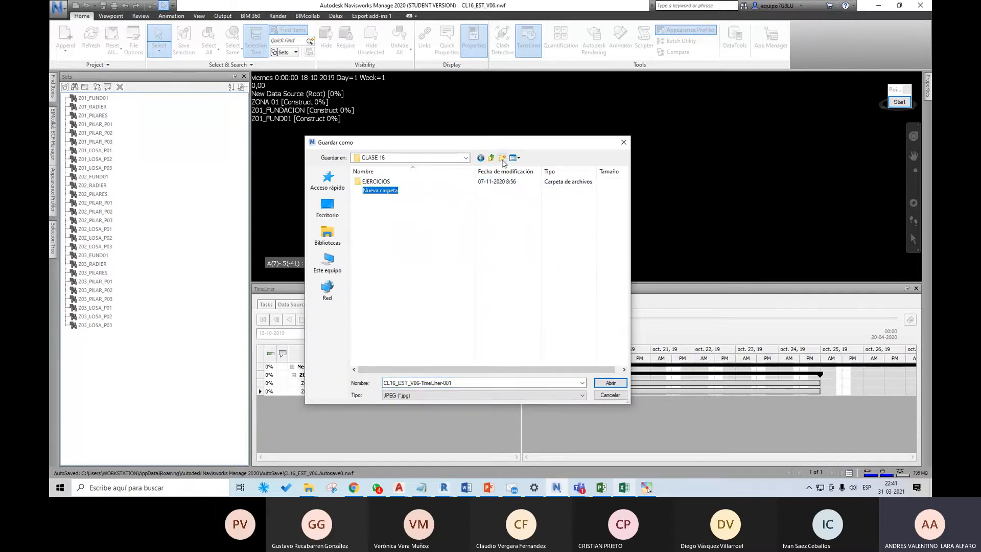
pyautogui.write('TI')
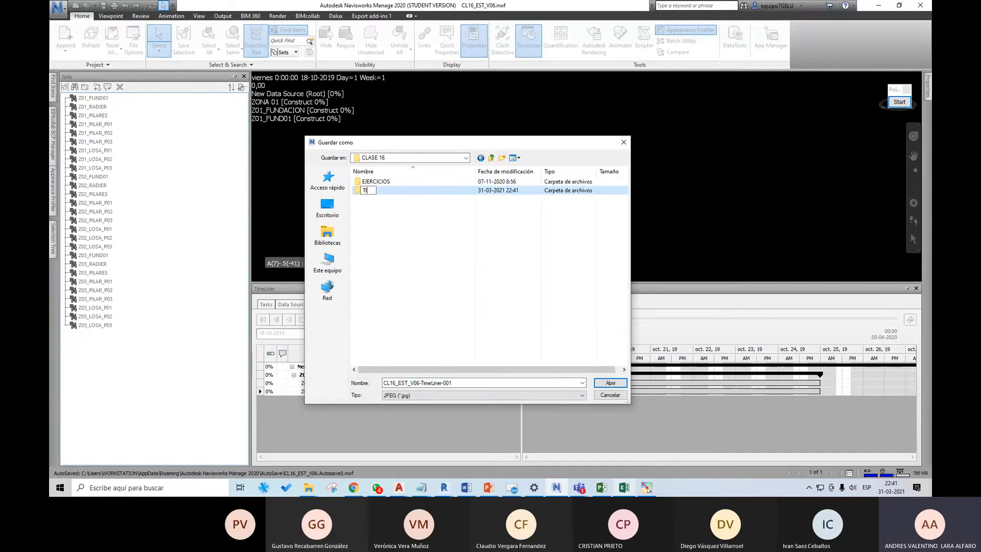
pyautogui.write('MELINER')
pyautogui.press('Return')
pyautogui.press('Return')
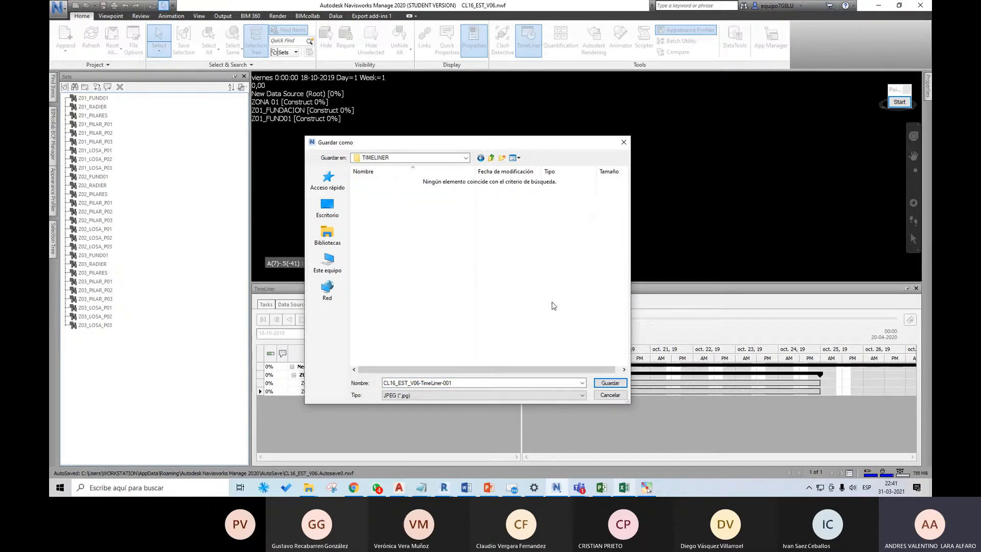
pyautogui.click(607, 383)
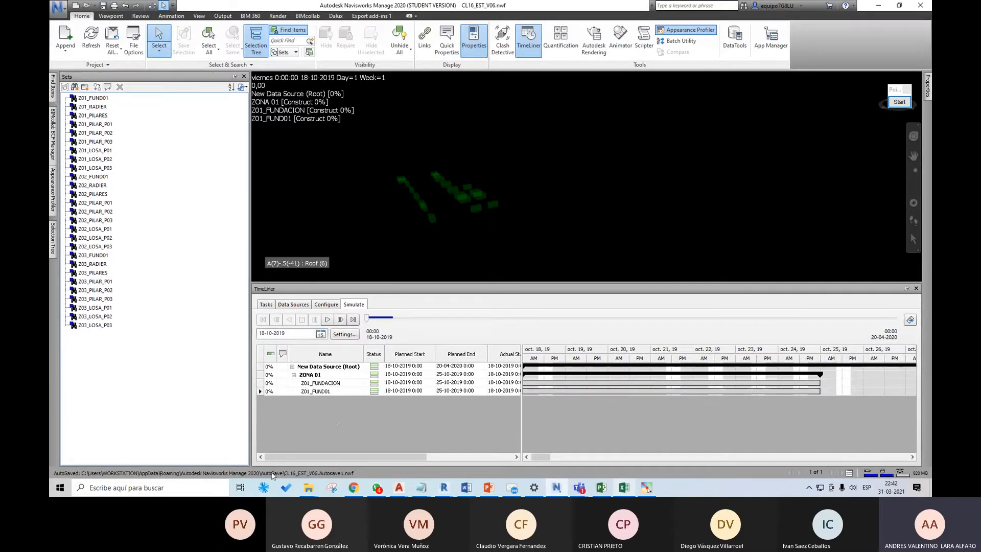
# Step: Switch to HD Movie Maker - PRO and start its Timelapse tool
pyautogui.click(344, 440)
pyautogui.click(209, 487)
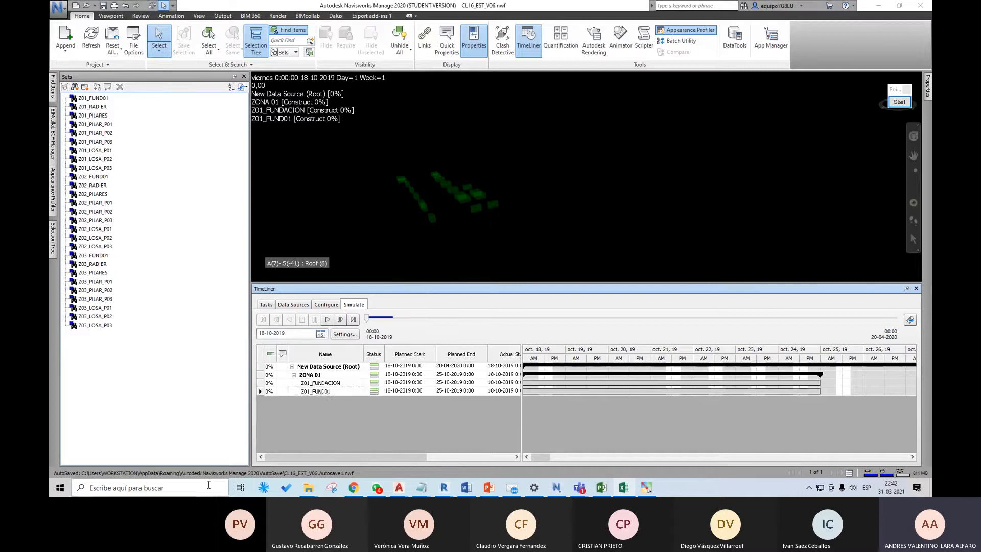
pyautogui.write('MOVIE')
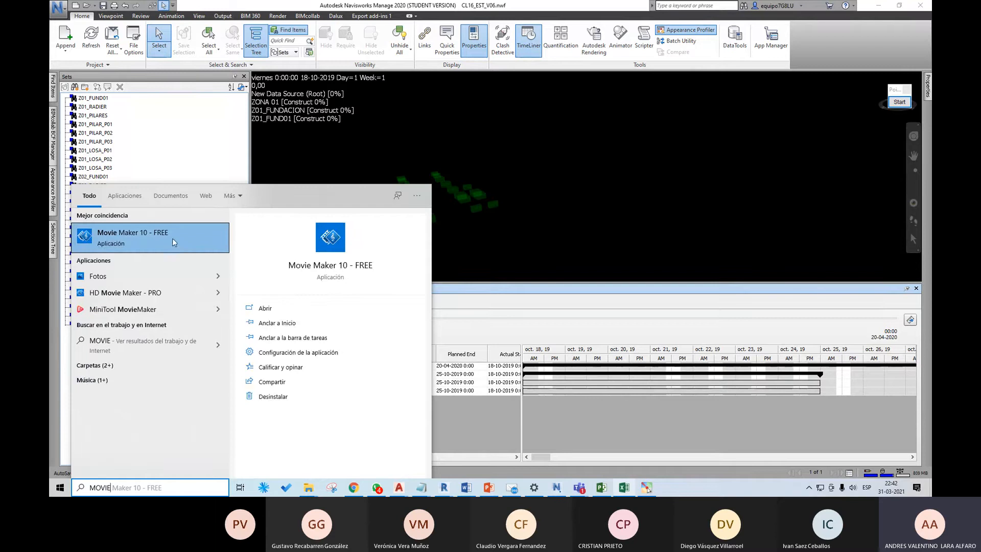
pyautogui.click(170, 292)
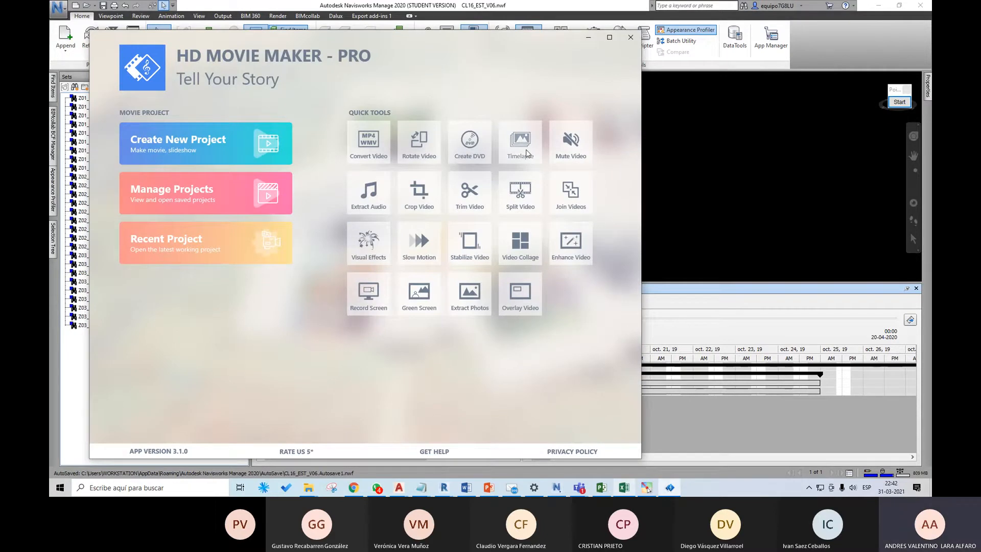
pyautogui.click(527, 152)
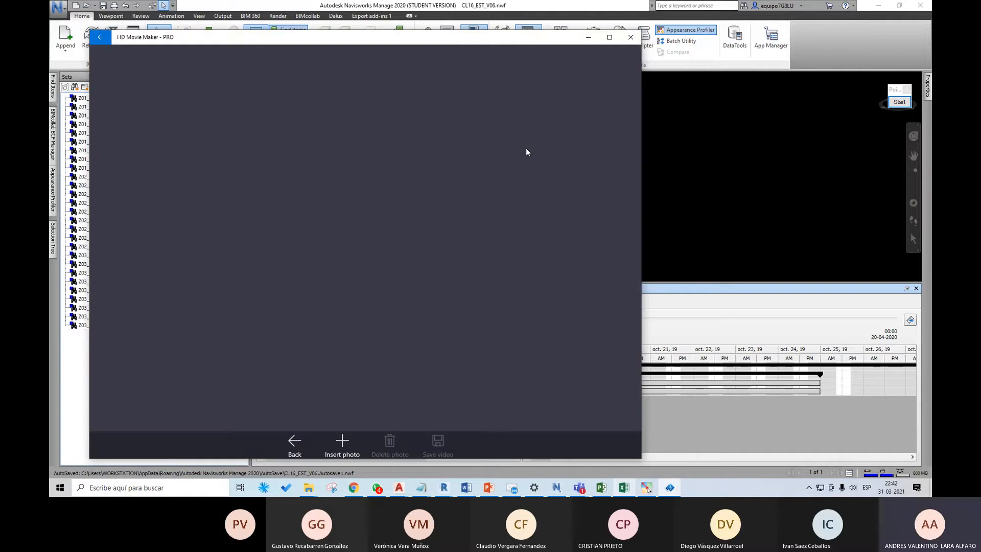
# Step: Insert the exported images CL16_EST_V06-TimeLiner-008 to 362 from the TIMELINER folder in CLASE 16 into the timelapse
pyautogui.click(338, 443)
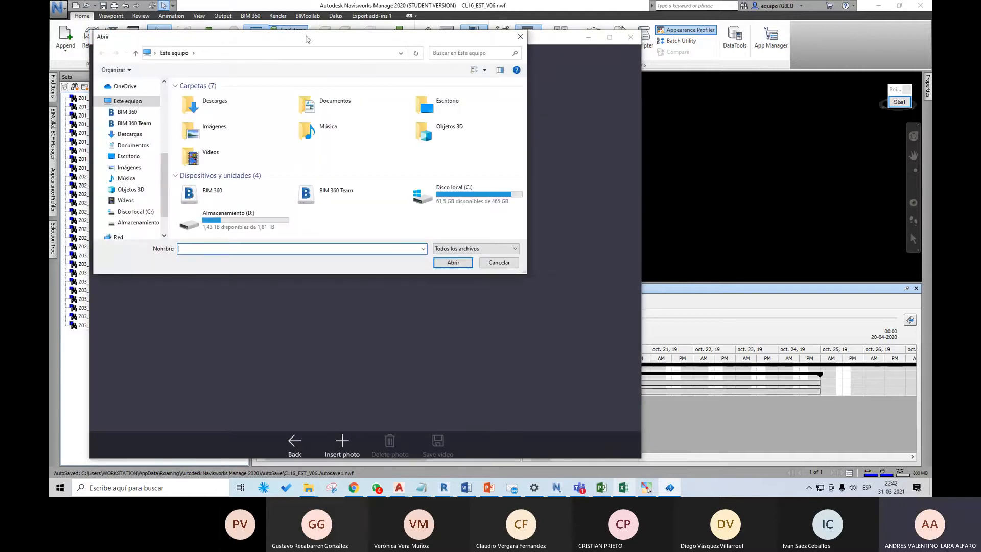
pyautogui.moveTo(305, 36); pyautogui.dragTo(336, 48)
pyautogui.moveTo(196, 204); pyautogui.dragTo(195, 158)
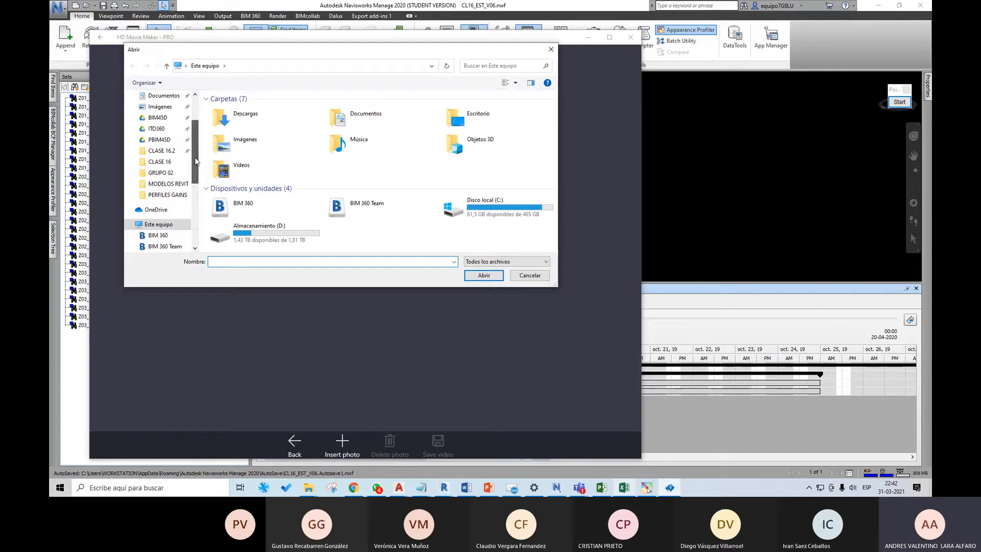
pyautogui.click(159, 161)
pyautogui.click(239, 123)
pyautogui.doubleClick(239, 123)
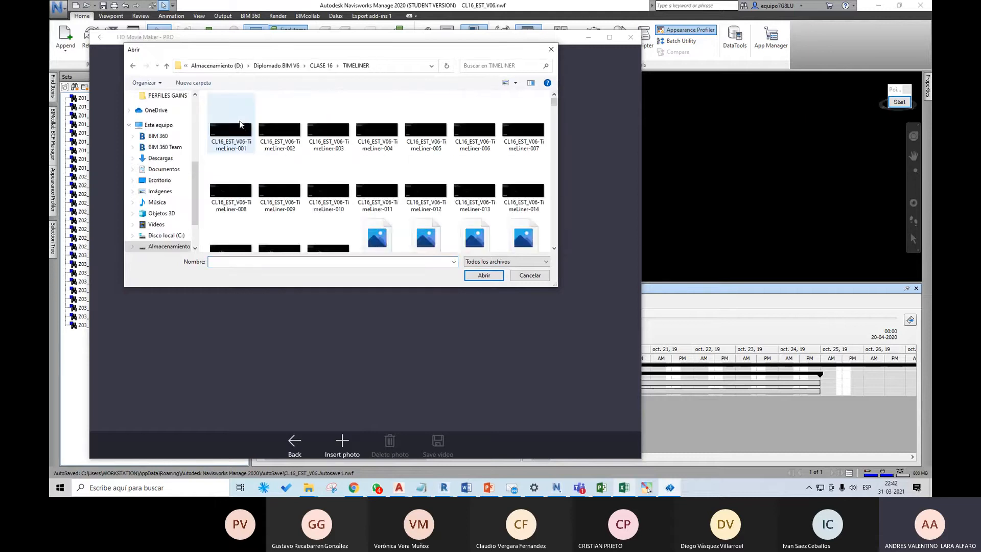
pyautogui.click(243, 129)
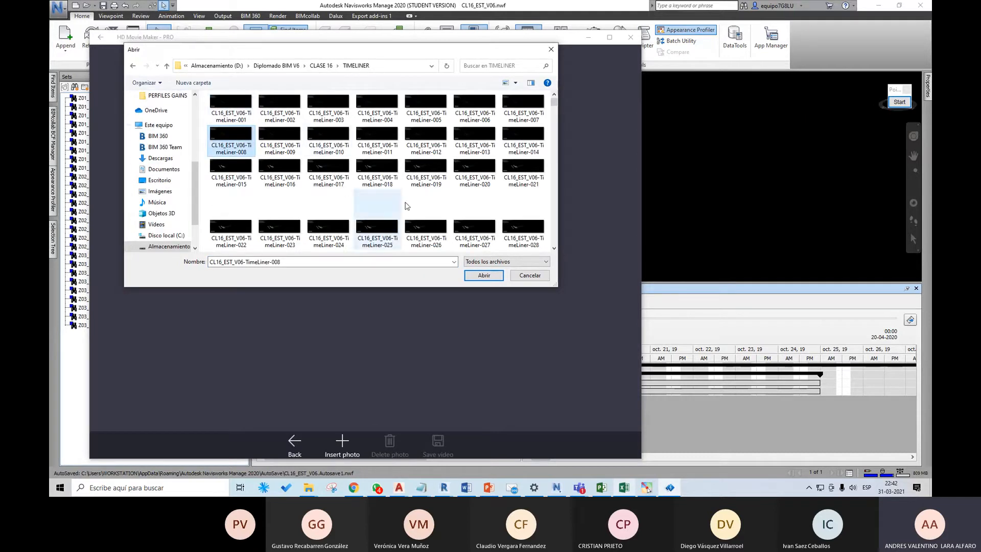
pyautogui.scroll(-3, 437, 214)
pyautogui.scroll(-10, 506, 201)
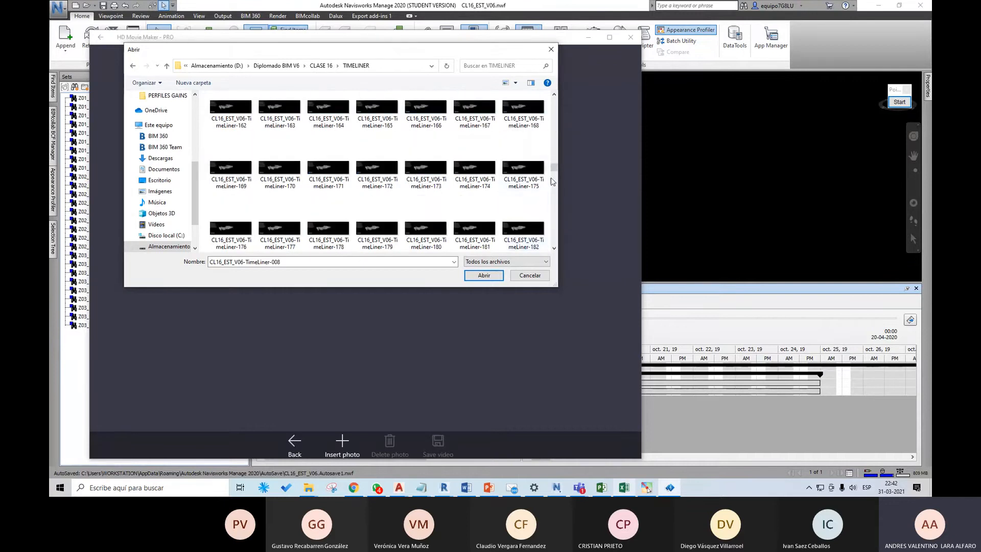
pyautogui.moveTo(554, 169); pyautogui.dragTo(559, 248)
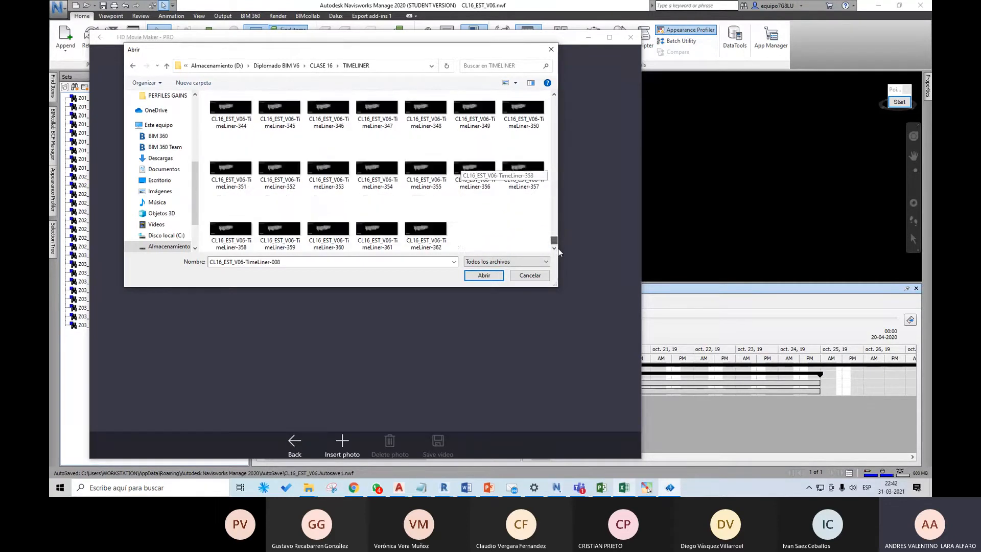
pyautogui.doubleClick(434, 231)
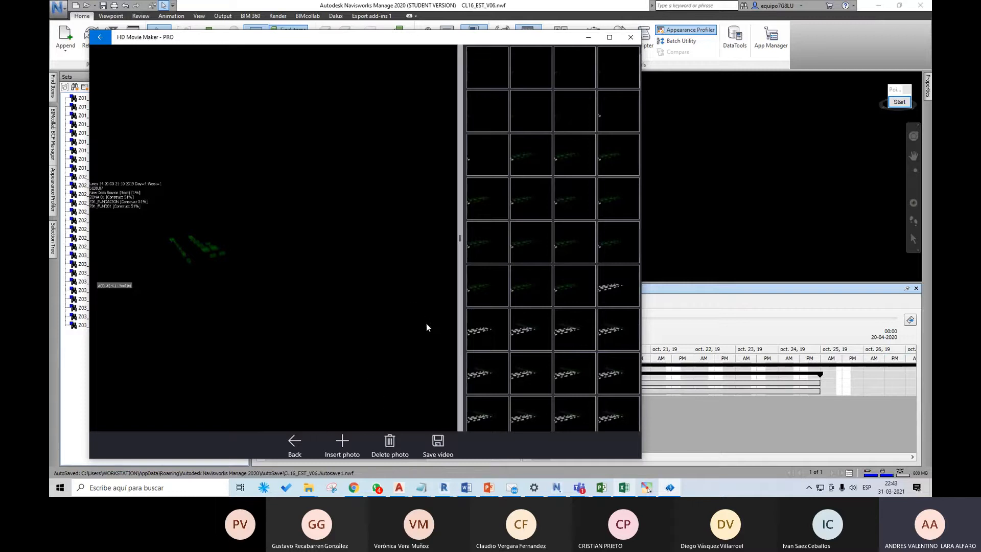
# Step: Save the timelapse in CLASE 16 as an HD MP4 video named output, and play it
pyautogui.click(438, 443)
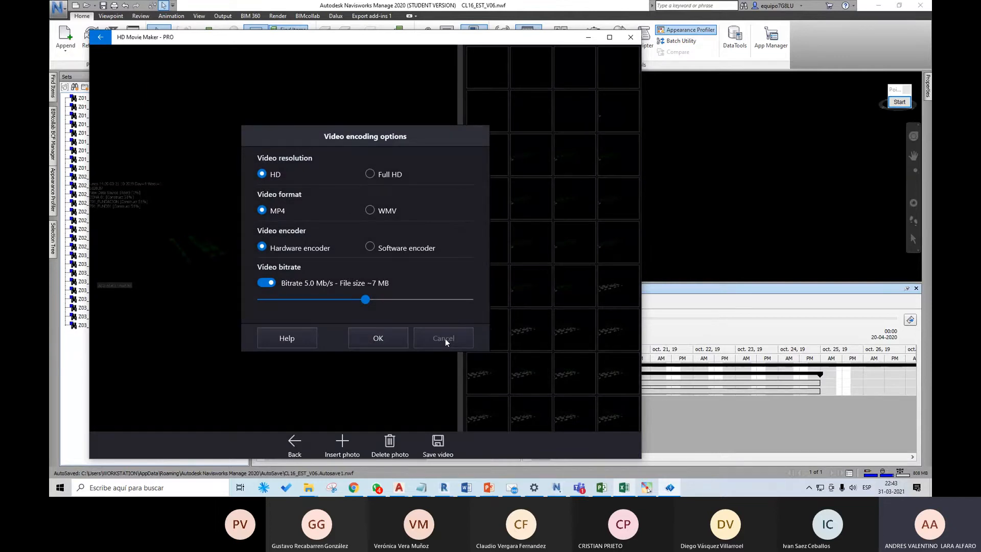
pyautogui.click(388, 337)
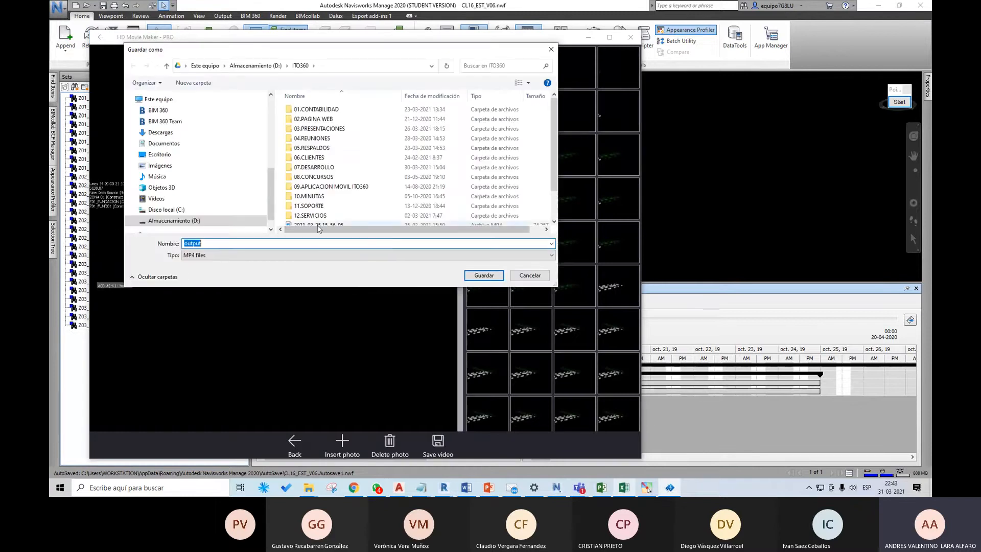
pyautogui.scroll(5, 197, 171)
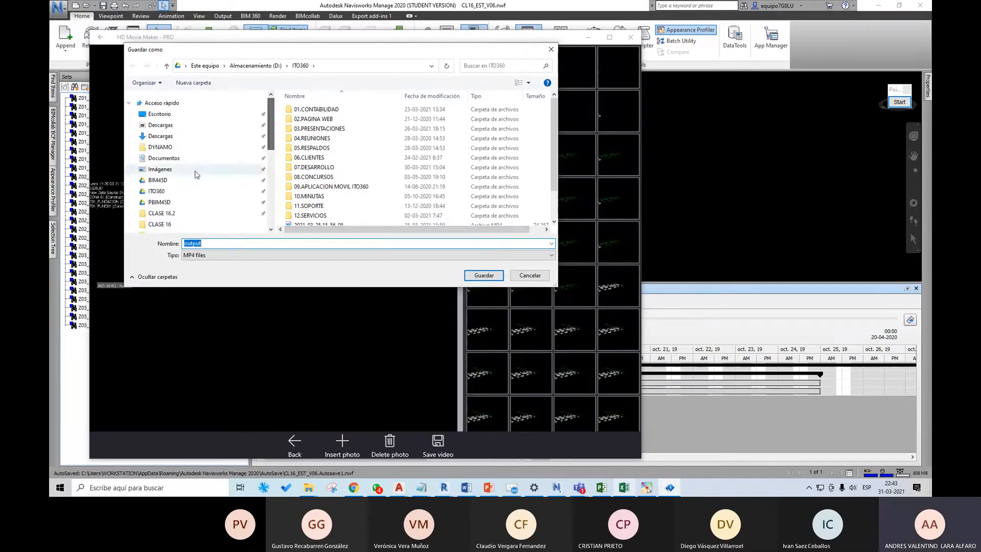
pyautogui.click(169, 206)
pyautogui.click(318, 119)
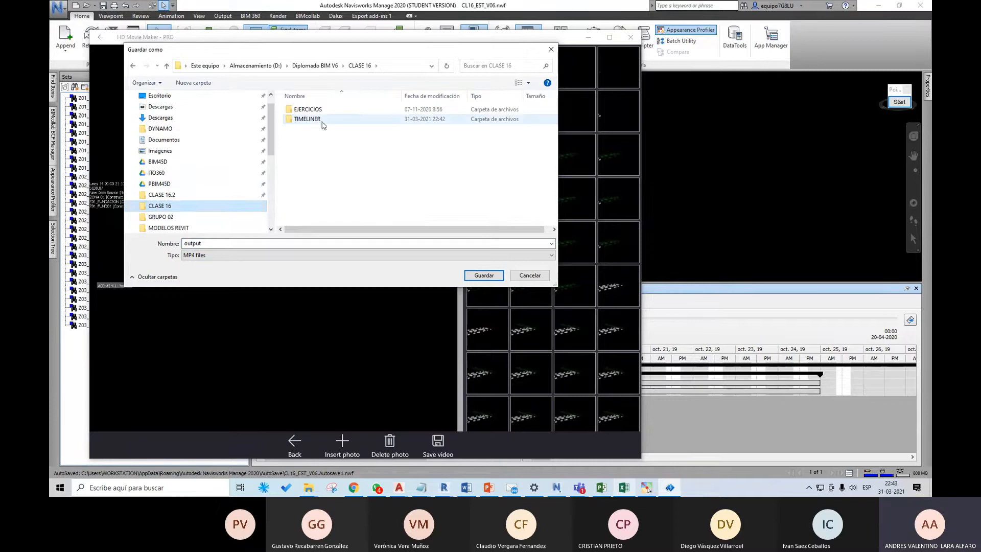
pyautogui.click(443, 211)
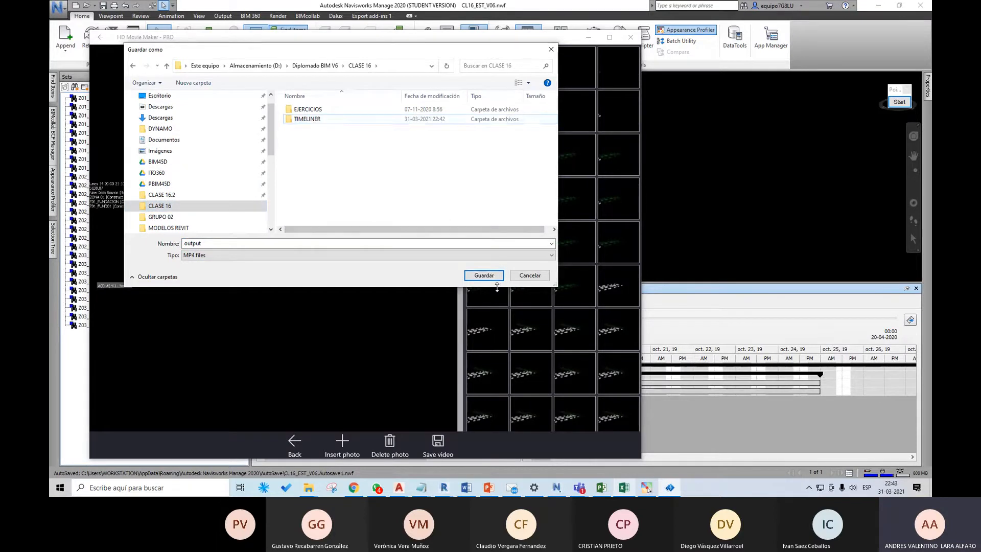
pyautogui.click(495, 275)
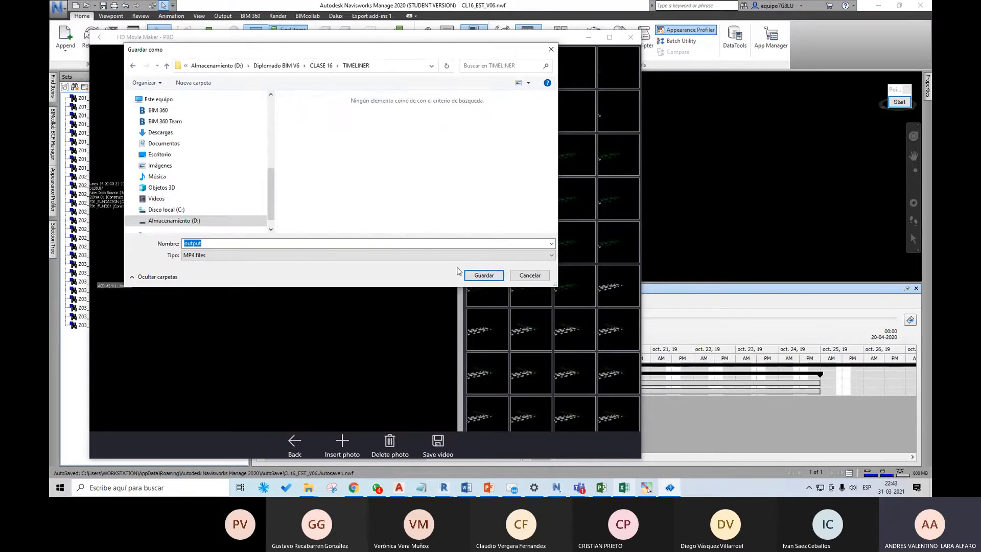
pyautogui.click(321, 65)
pyautogui.click(486, 274)
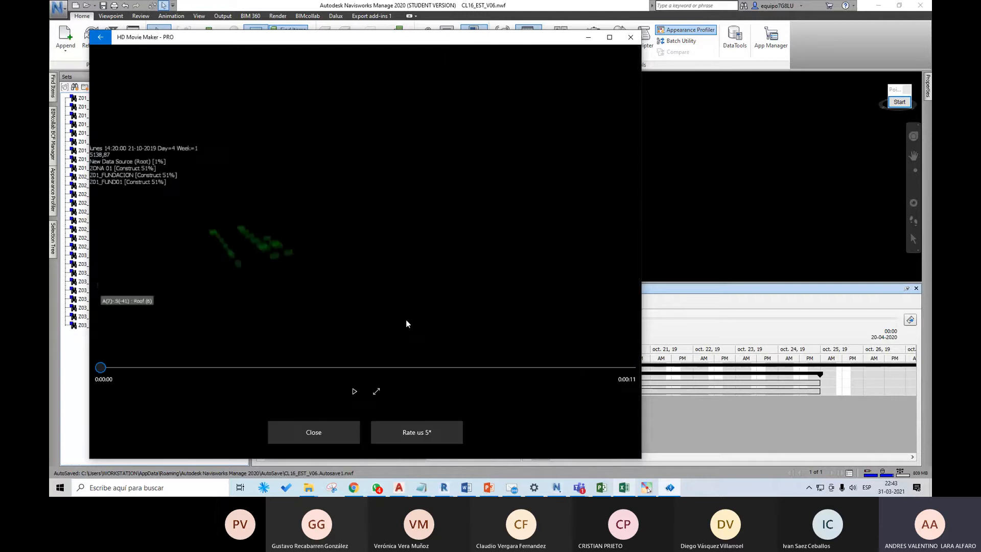
pyautogui.click(357, 392)
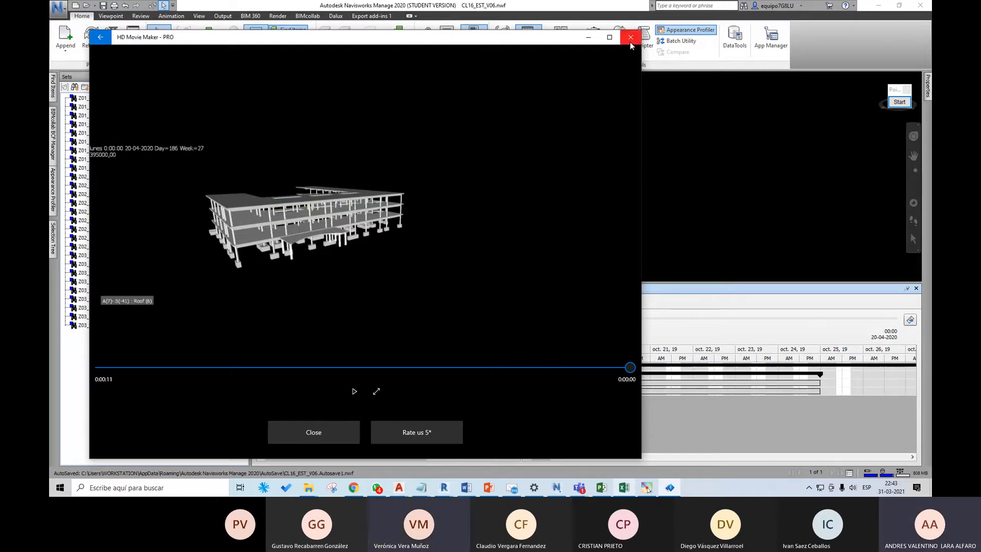
# Step: Leave the finished timelapse video, close HD Movie Maker - PRO and return to Navisworks
pyautogui.click(108, 39)
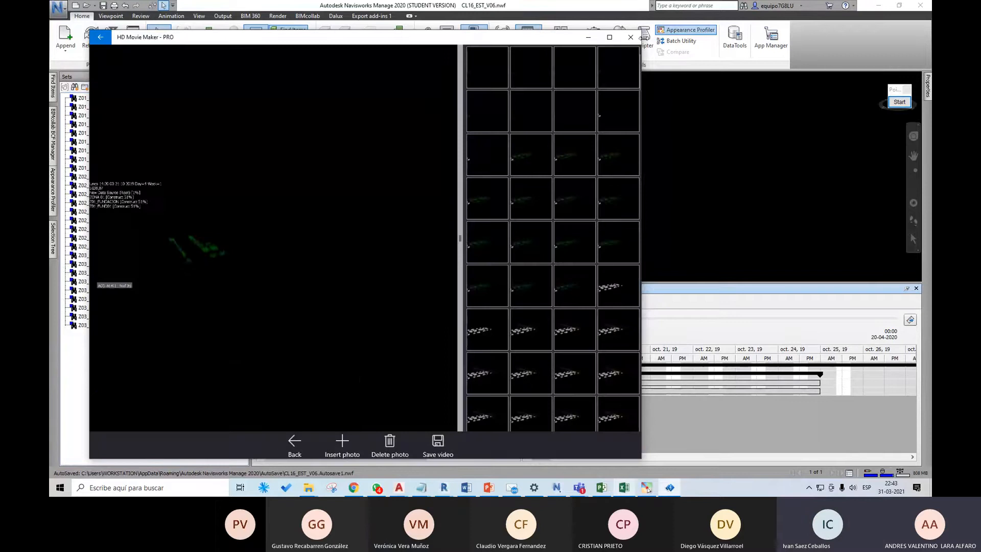
pyautogui.click(632, 37)
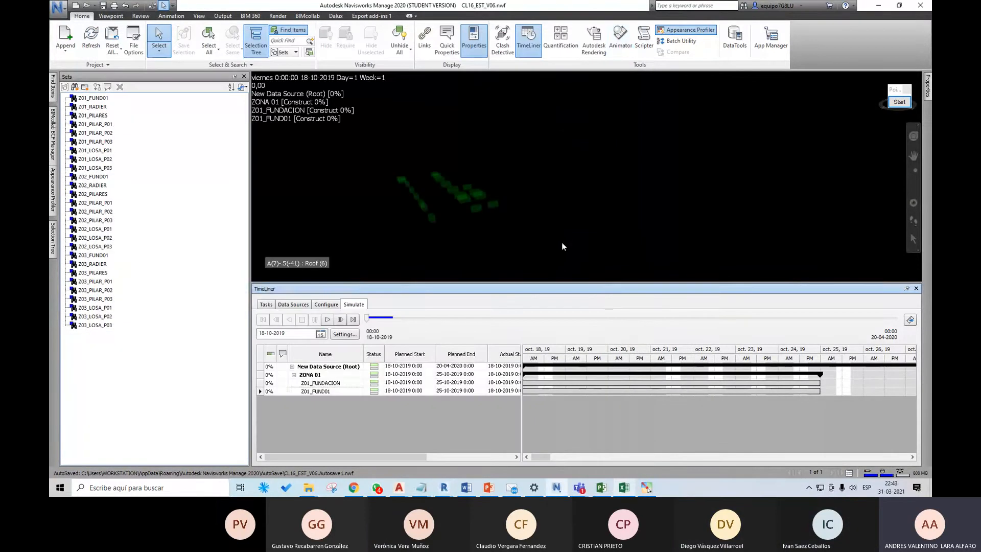
pyautogui.click(560, 238)
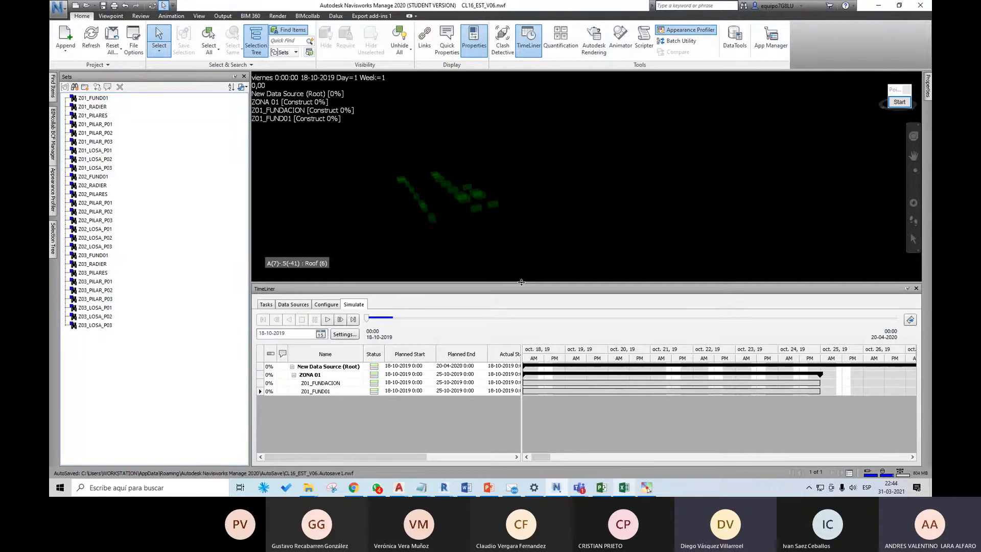
# Step: Resize the TimeLiner and Sets areas around the 3D view and show the TimeLiner task list
pyautogui.moveTo(521, 282); pyautogui.dragTo(524, 321)
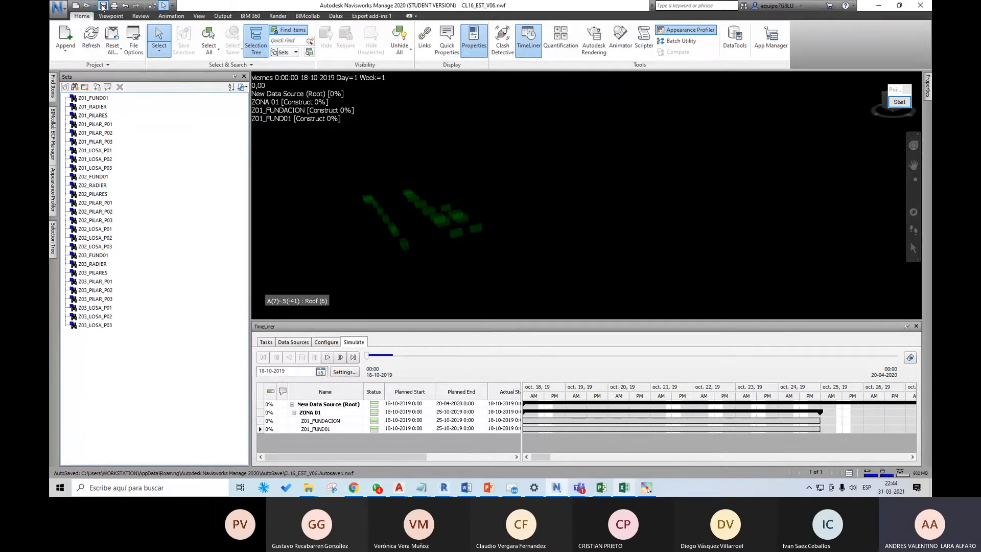
pyautogui.moveTo(250, 193); pyautogui.dragTo(175, 197)
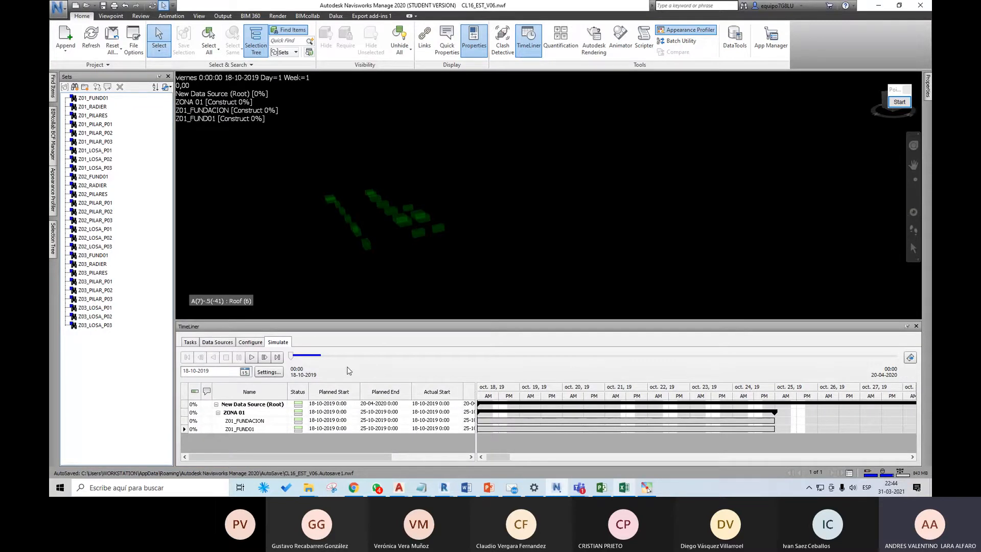
pyautogui.click(198, 347)
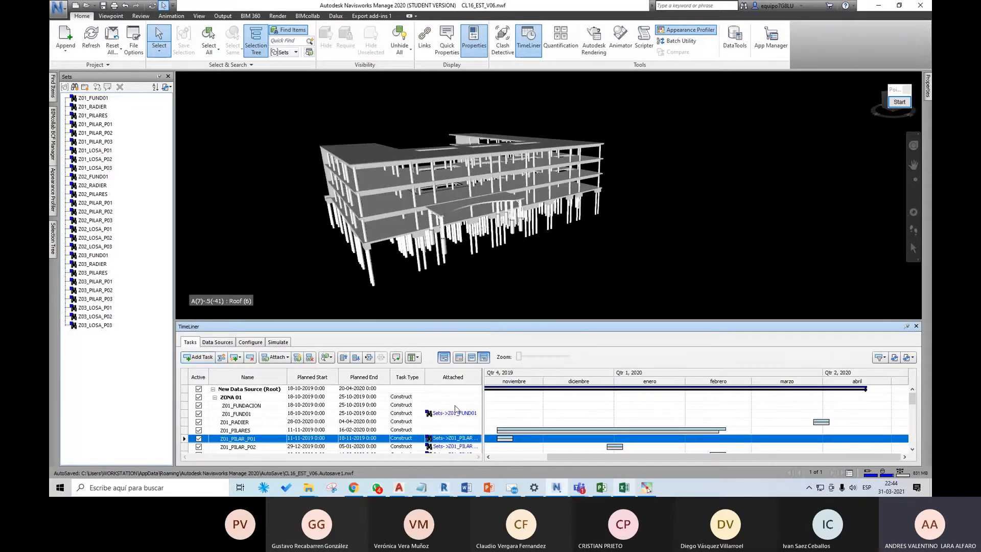
pyautogui.moveTo(452, 321); pyautogui.dragTo(452, 291)
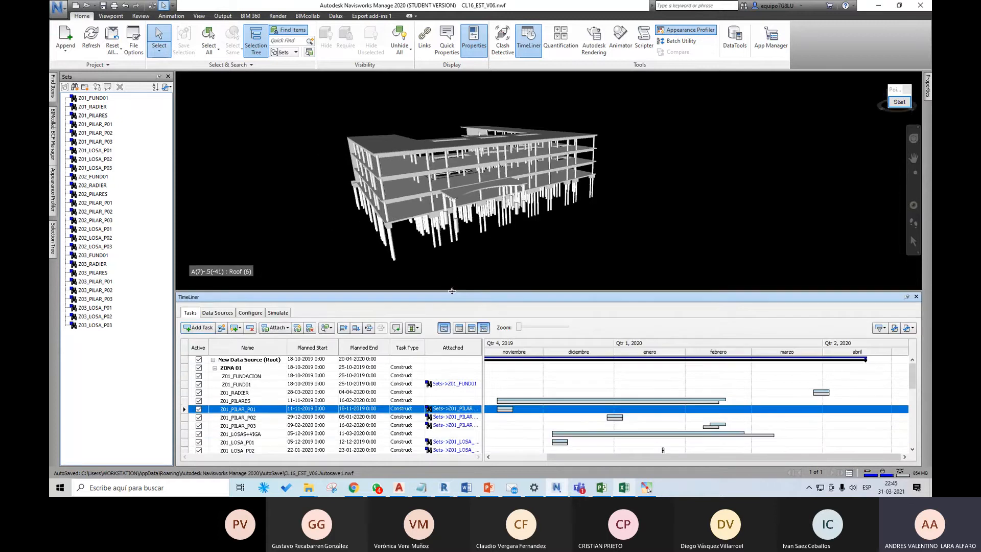
# Step: Switch to Excel, close the CL16_Gant_Excel workbook and return to Navisworks
pyautogui.click(633, 487)
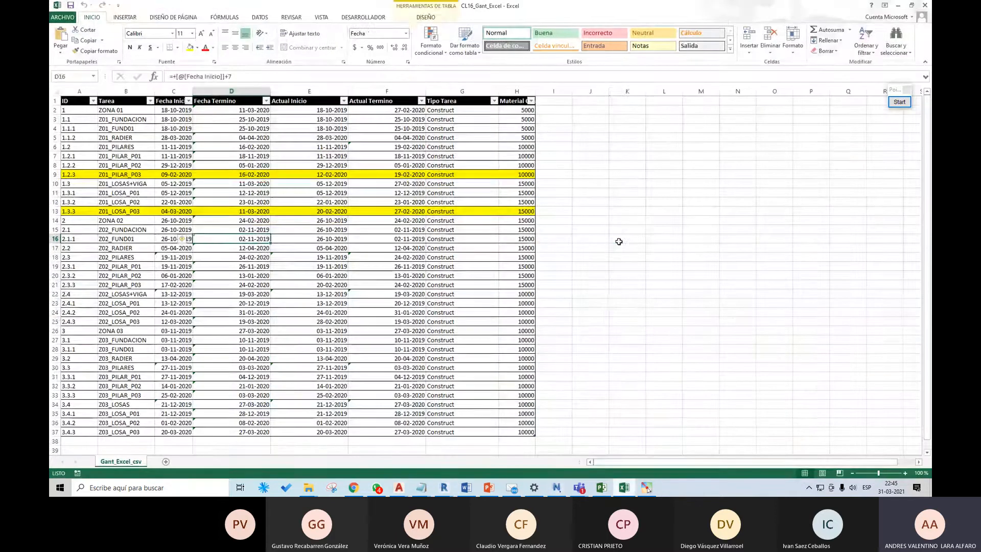
pyautogui.click(619, 241)
pyautogui.click(925, 5)
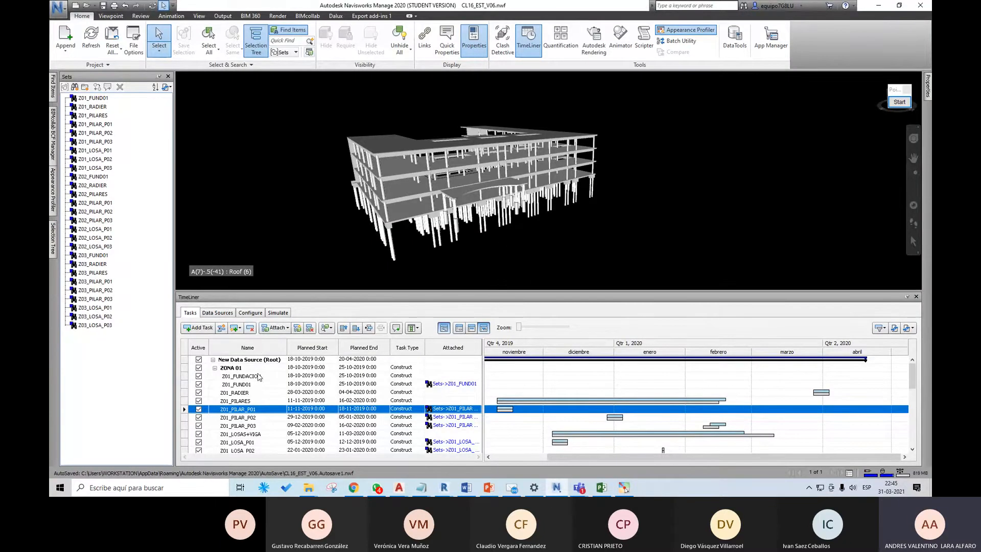
# Step: Delete all TimeLiner tasks from New Data Source (Root) through Z03_LOSA_P03
pyautogui.click(227, 360)
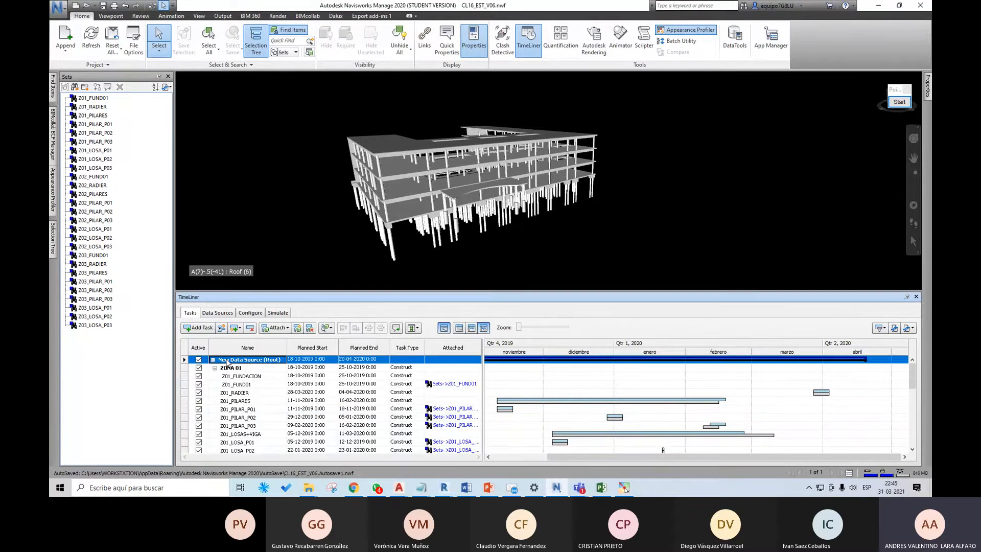
pyautogui.scroll(-4, 262, 399)
pyautogui.scroll(-5, 260, 399)
pyautogui.keyDown('shift'); pyautogui.click(233, 442); pyautogui.keyUp('shift')
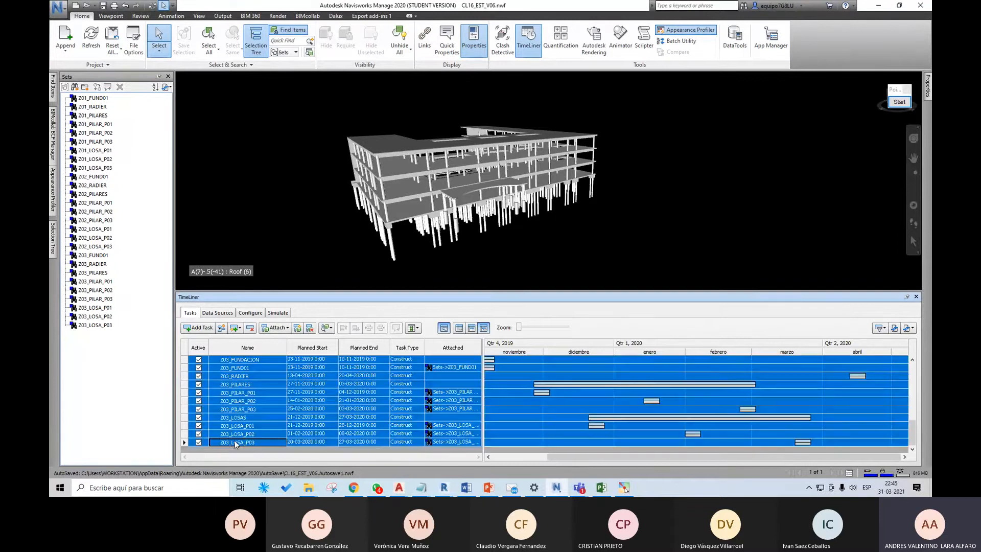
pyautogui.click(249, 327)
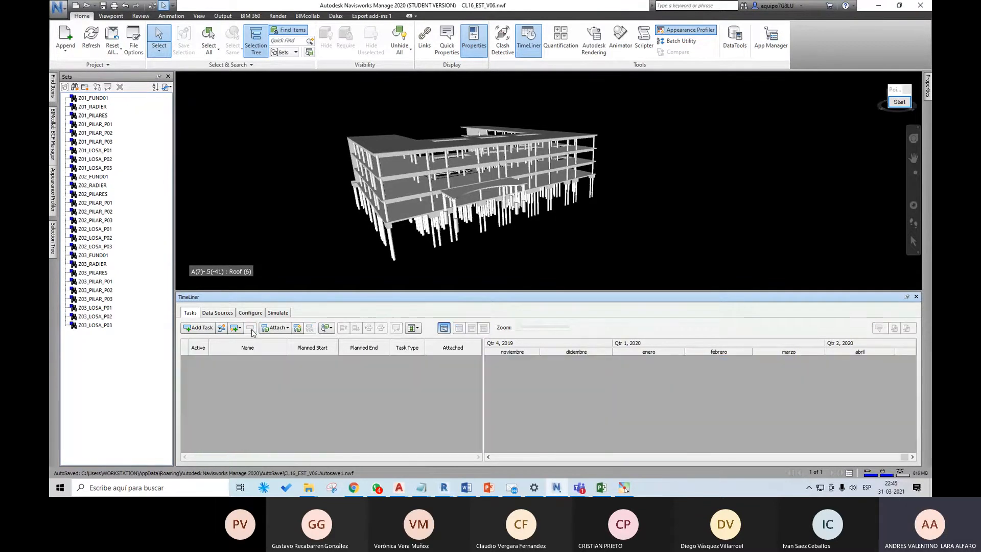
# Step: Delete the CSV import data source that links to CL16_Gant_Excel_v06.csv
pyautogui.click(219, 313)
pyautogui.click(214, 353)
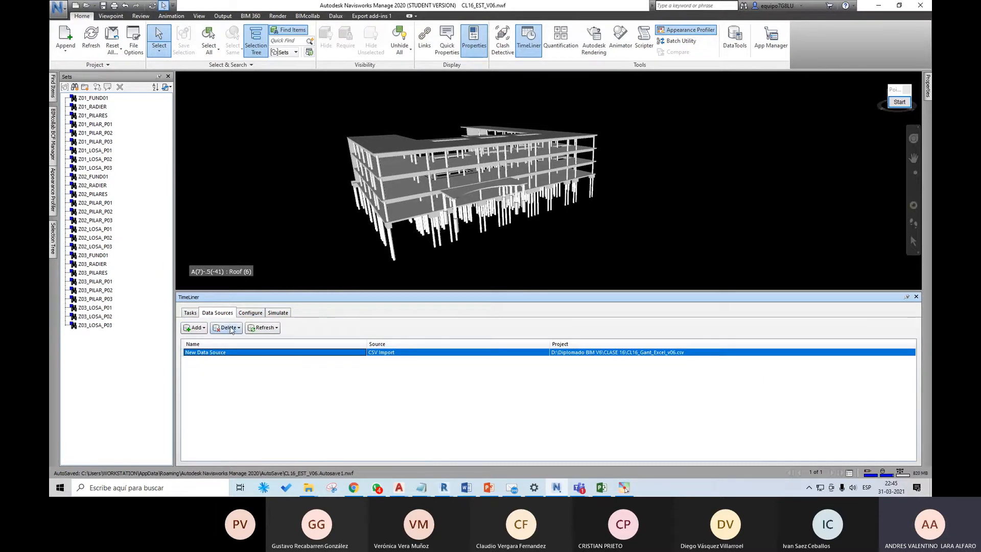
pyautogui.click(226, 327)
# Step: Add a Microsoft Project 2007-2013 data source from the CL16_Gant Project file in CLASE 16
pyautogui.click(196, 327)
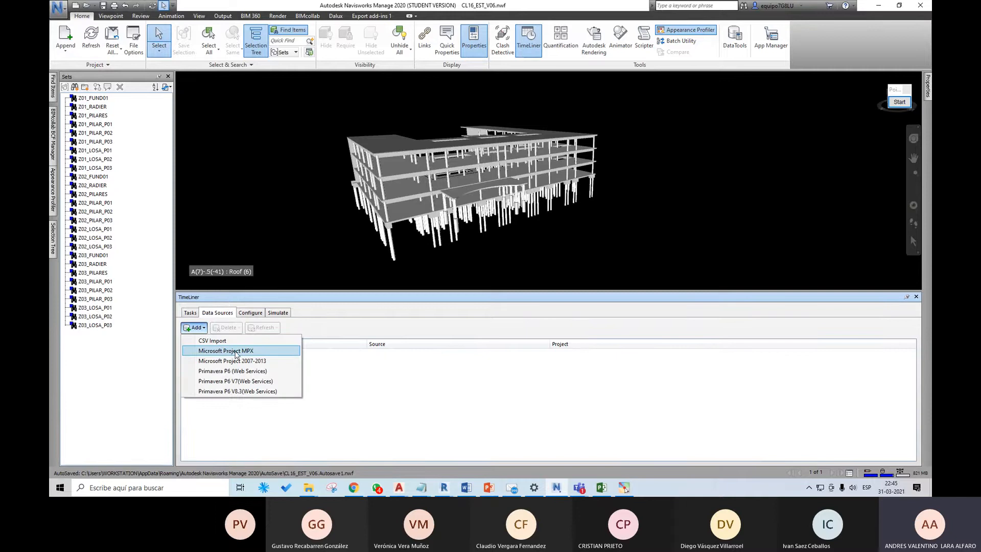
pyautogui.click(260, 361)
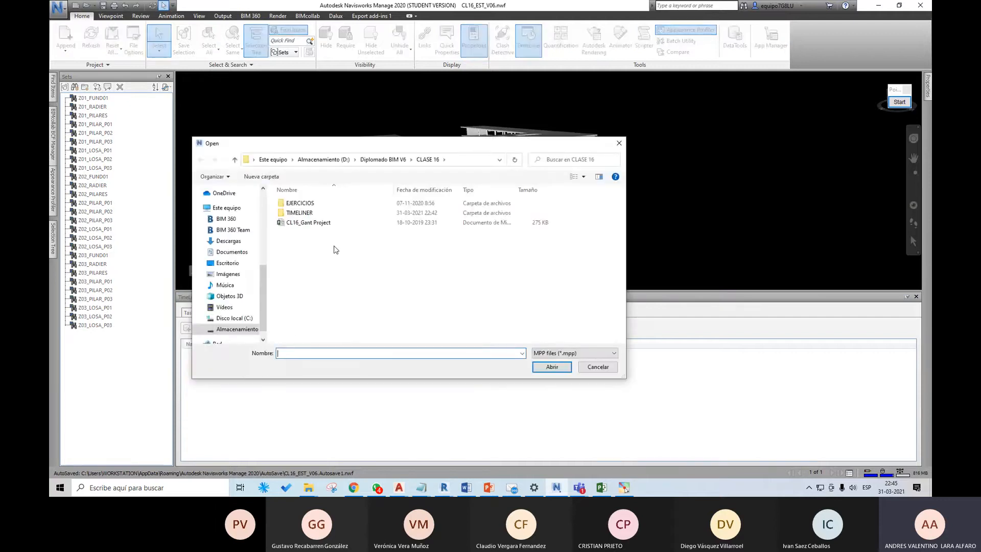
pyautogui.click(326, 226)
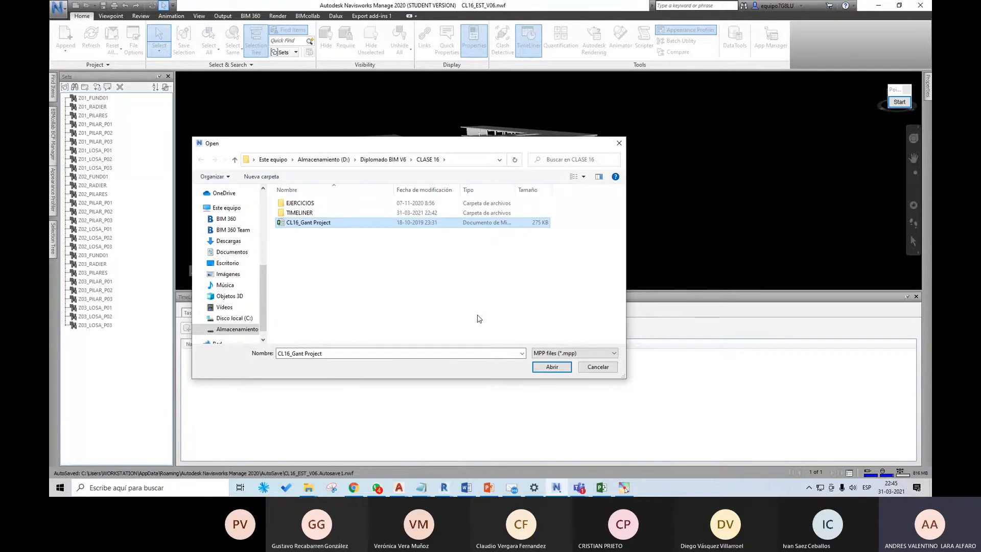
pyautogui.click(551, 367)
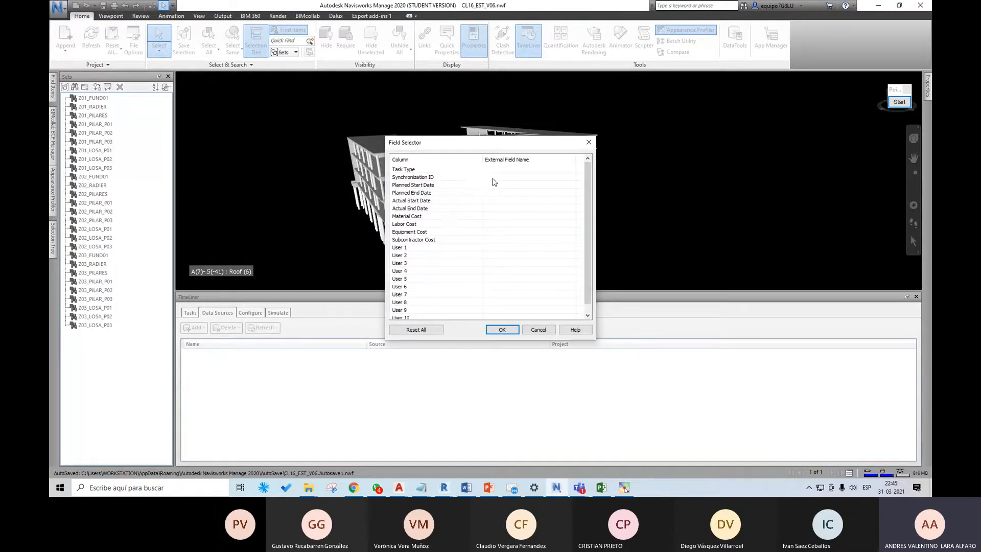
# Step: Examine the external fields offered for Task Type and compare them with the columns of the CL16_Gant Project schedule in Microsoft Project
pyautogui.click(509, 170)
pyautogui.click(524, 171)
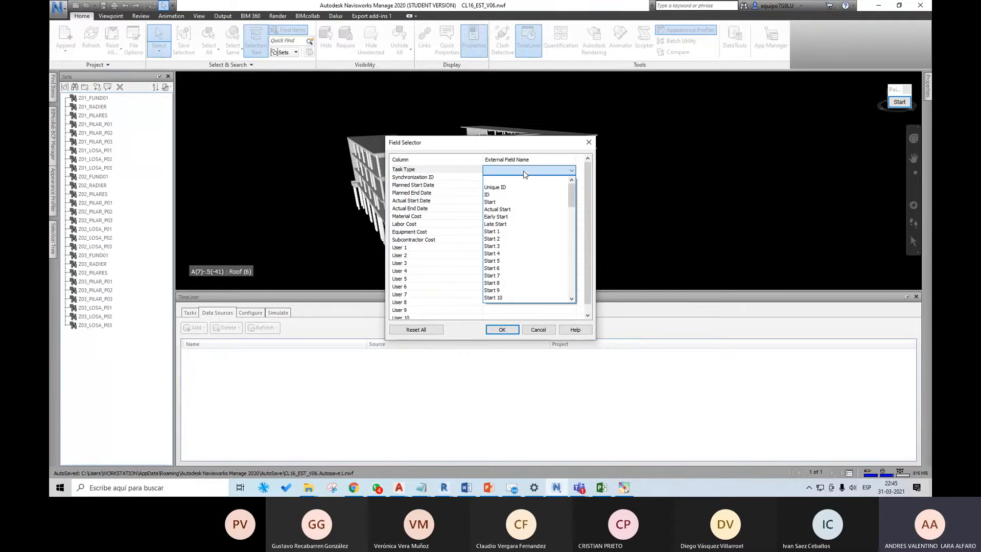
pyautogui.click(524, 171)
pyautogui.click(524, 171)
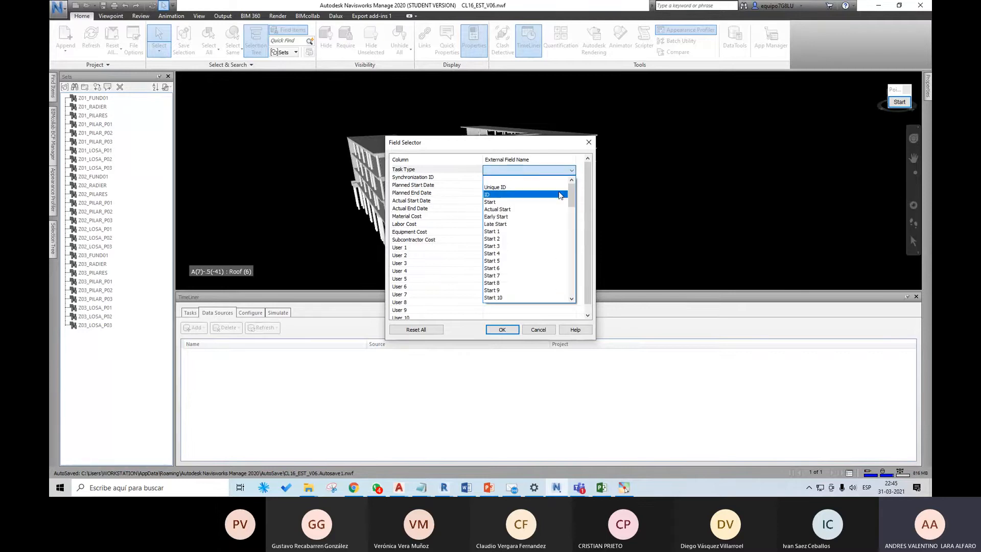
pyautogui.moveTo(571, 199); pyautogui.dragTo(578, 290)
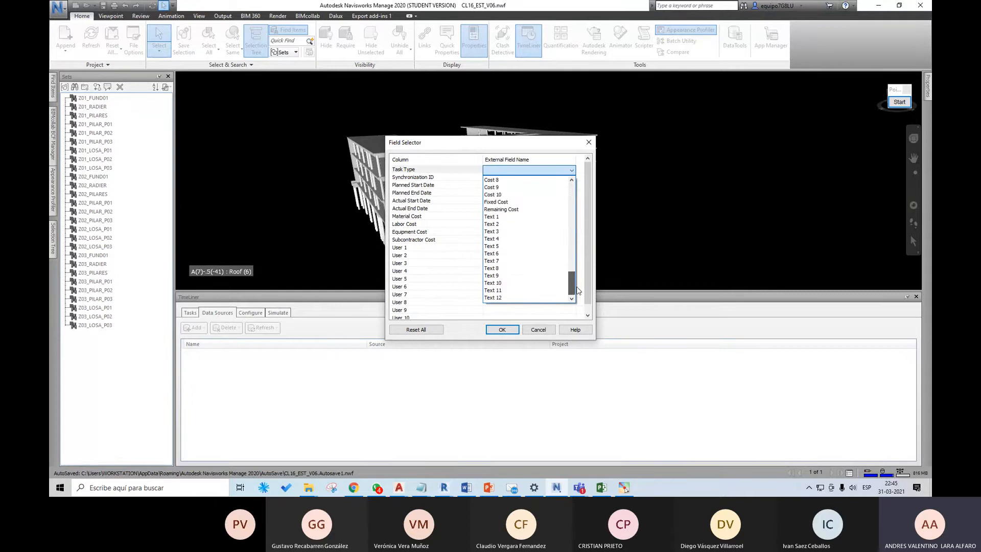
pyautogui.click(602, 488)
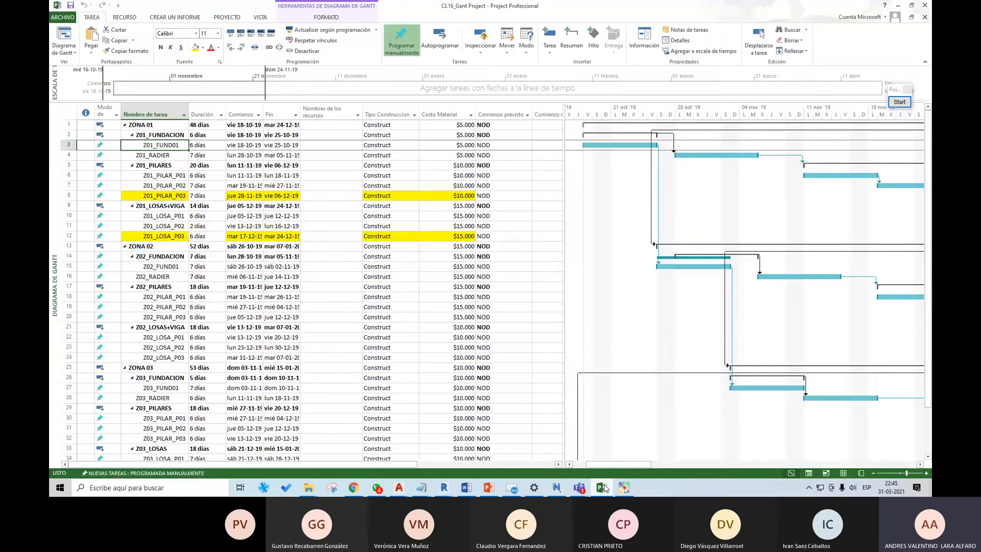
pyautogui.click(602, 488)
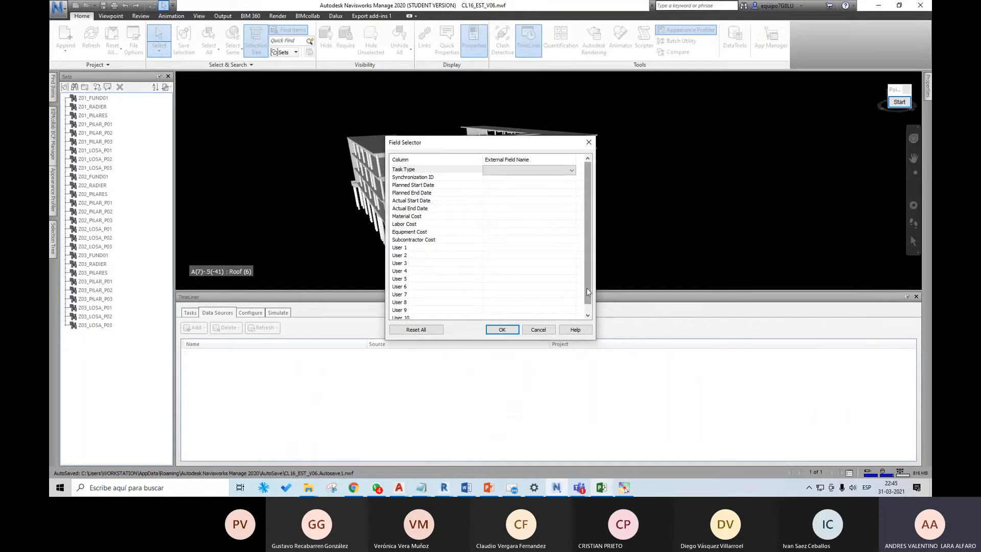
pyautogui.scroll(-1, 590, 217)
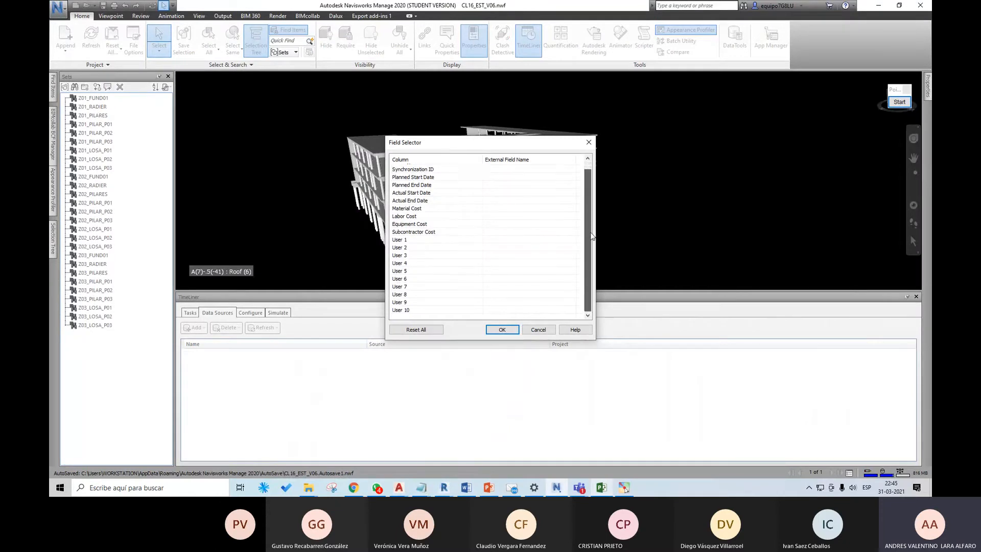
pyautogui.scroll(1, 592, 236)
pyautogui.click(511, 170)
pyautogui.click(510, 172)
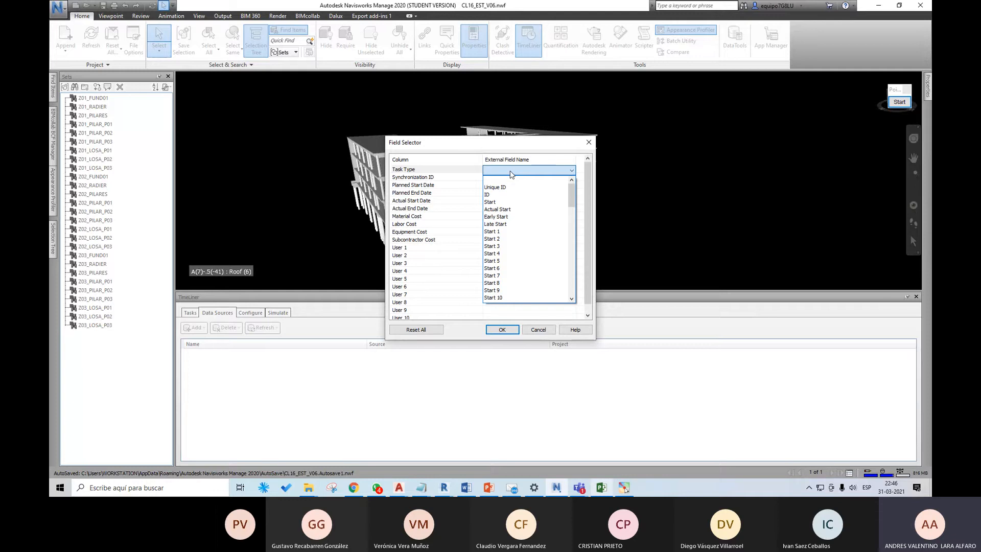
pyautogui.click(510, 173)
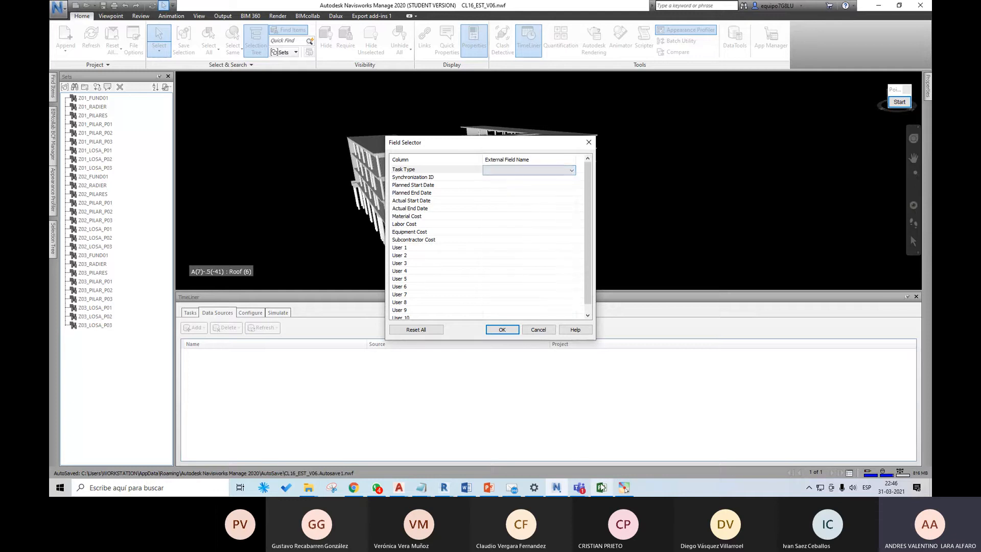
pyautogui.click(601, 487)
pyautogui.click(602, 487)
# Step: Map Synchronization ID to the ID field and Planned Start Date to the Start field, checking the schedule in Microsoft Project
pyautogui.click(503, 178)
pyautogui.click(505, 178)
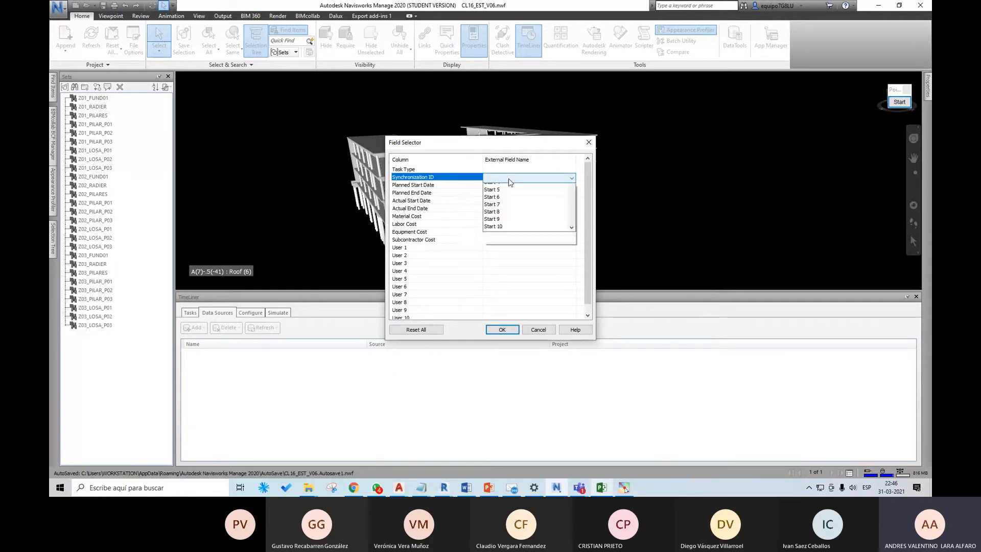
pyautogui.click(504, 202)
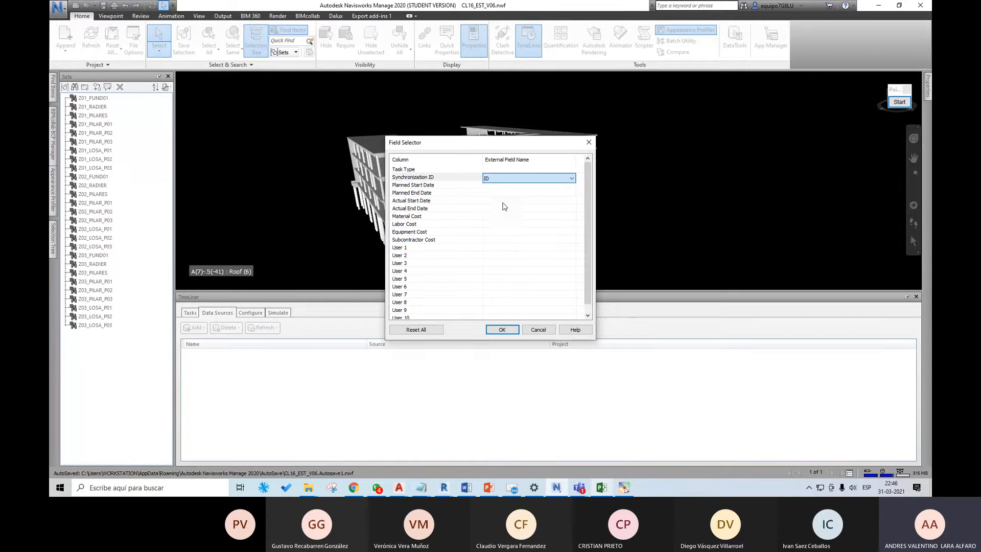
pyautogui.click(602, 488)
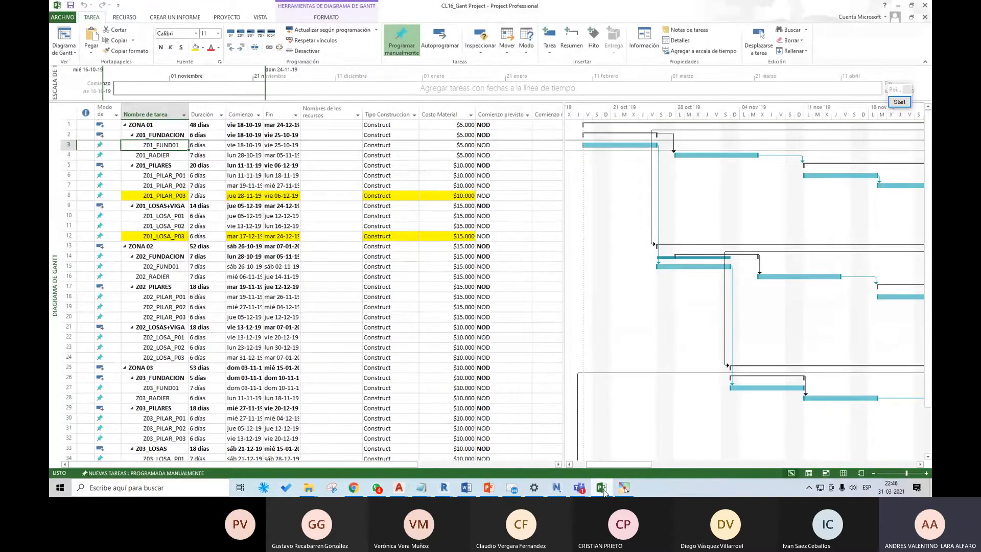
pyautogui.click(602, 488)
pyautogui.click(518, 179)
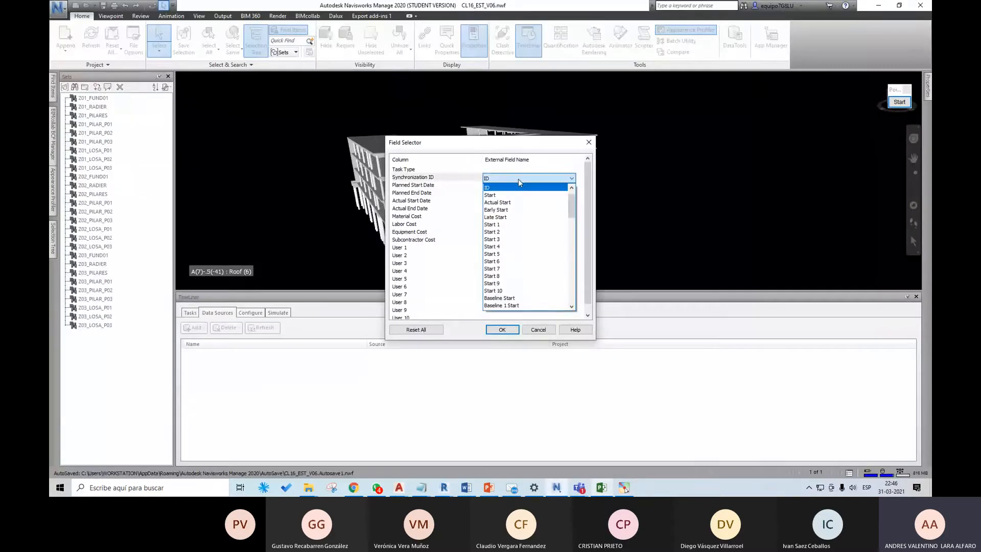
pyautogui.click(511, 203)
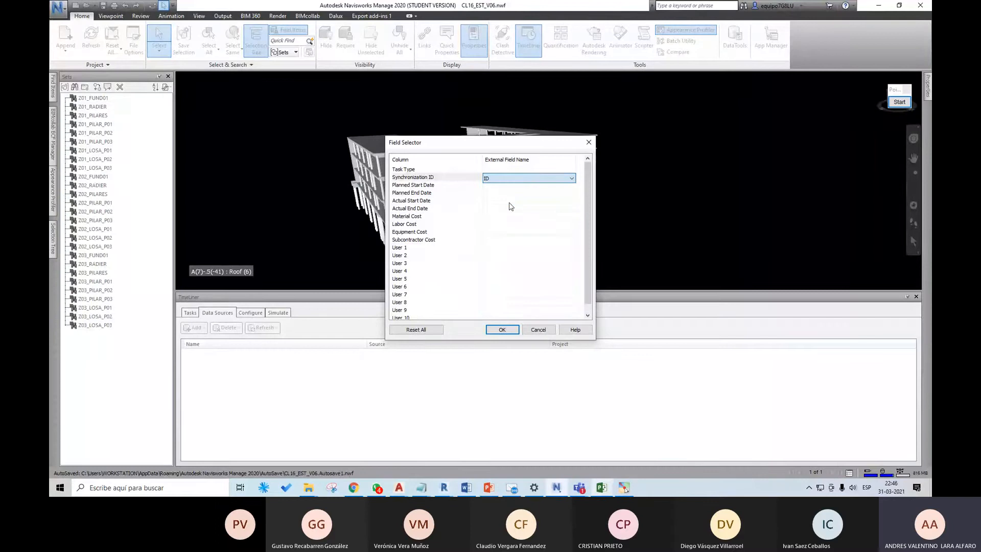
pyautogui.click(509, 186)
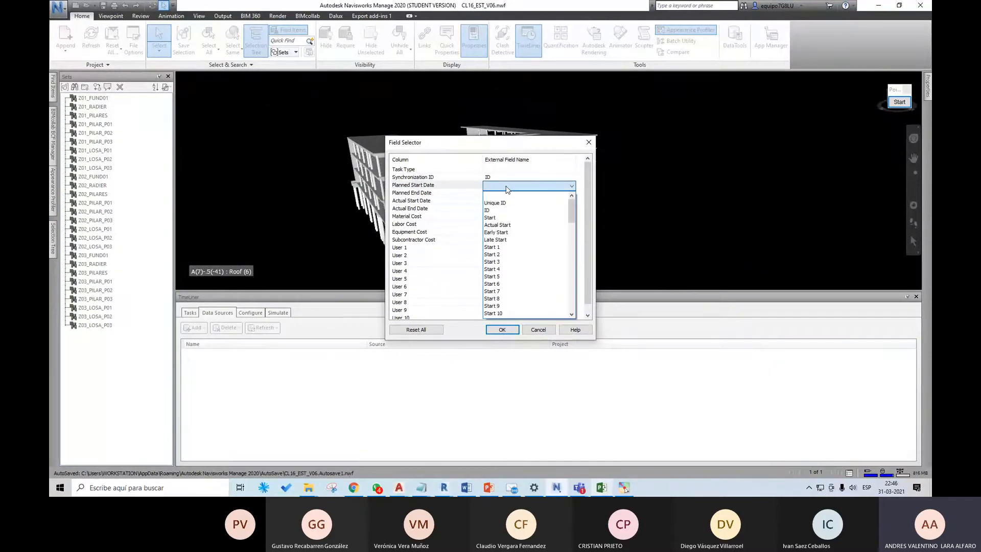
pyautogui.click(501, 218)
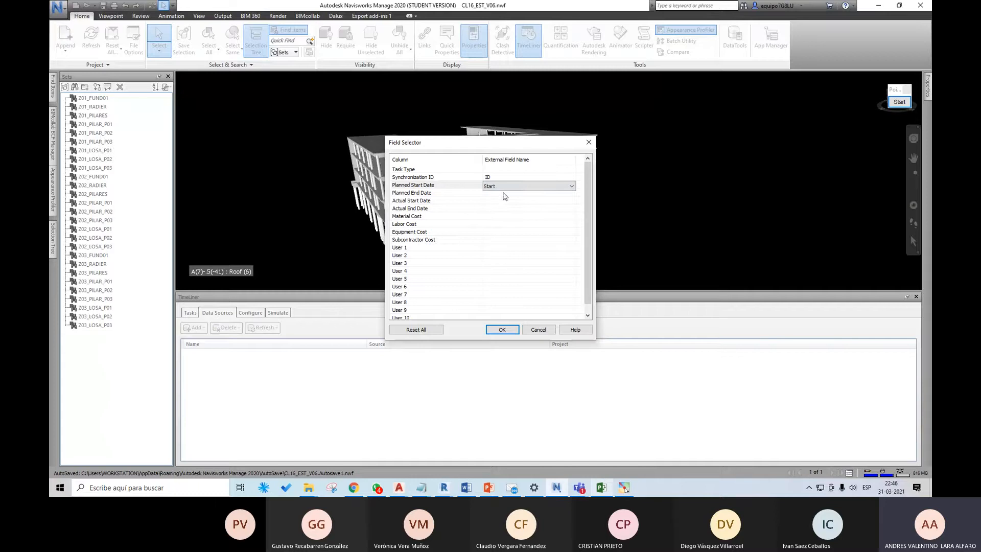
# Step: Map Planned End Date to the external field Finish
pyautogui.click(506, 193)
pyautogui.click(506, 195)
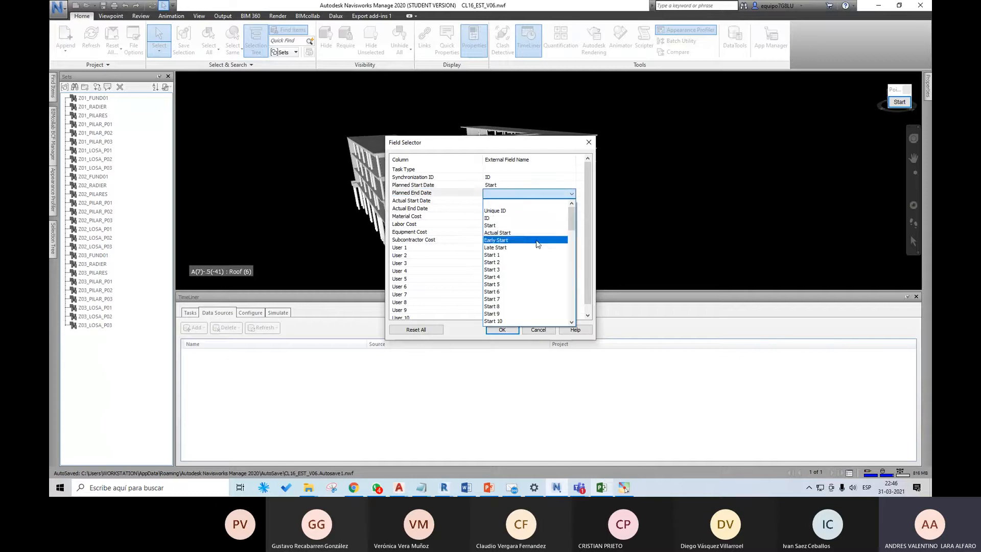
pyautogui.scroll(-7, 537, 244)
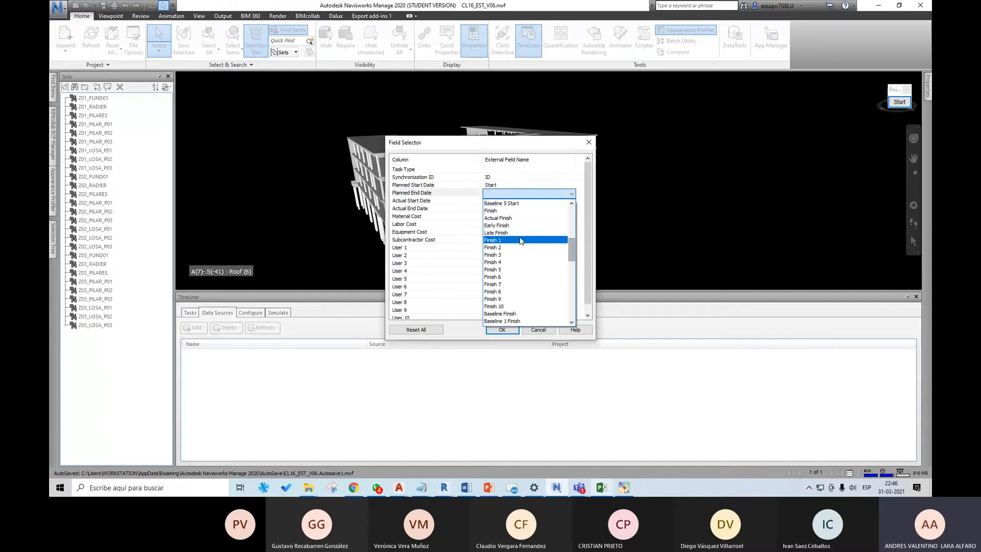
pyautogui.scroll(1, 521, 286)
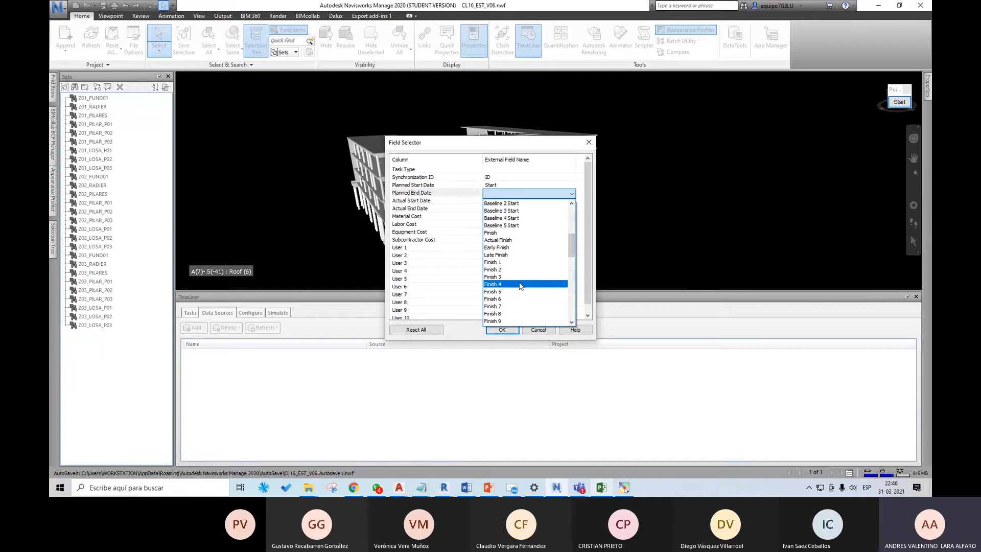
pyautogui.scroll(-1, 524, 289)
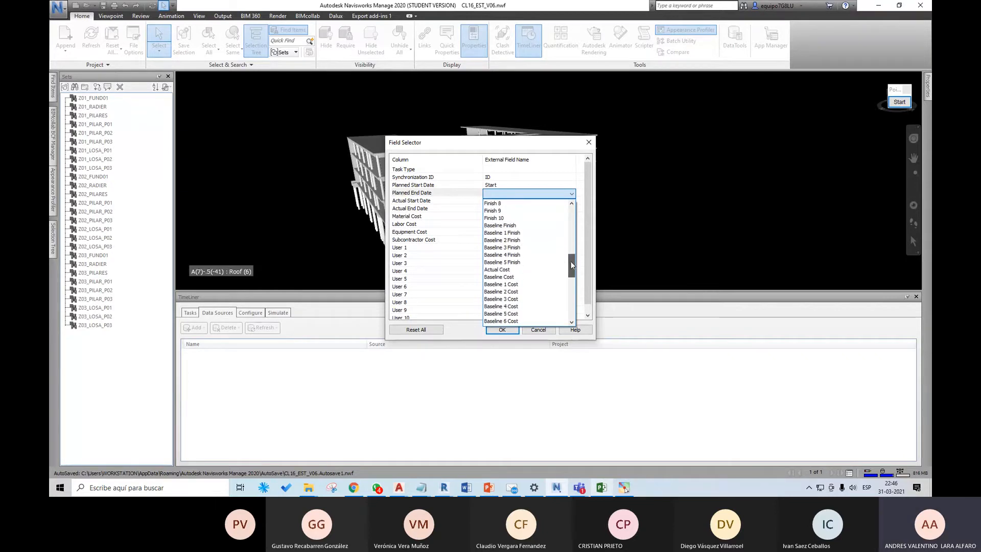
pyautogui.scroll(1, 572, 256)
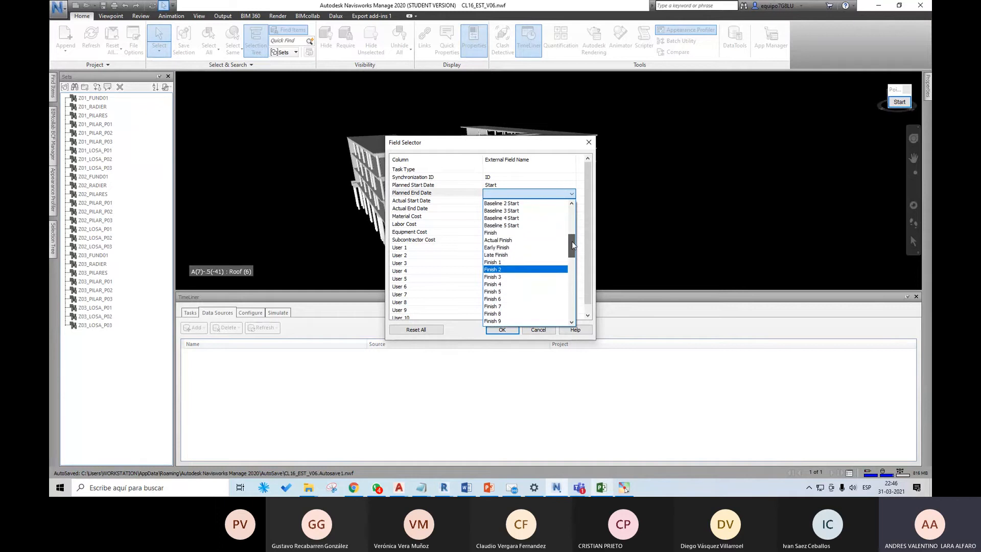
pyautogui.click(516, 232)
# Step: Map Actual Start Date to Actual Start and Actual End Date to Actual Finish
pyautogui.click(511, 202)
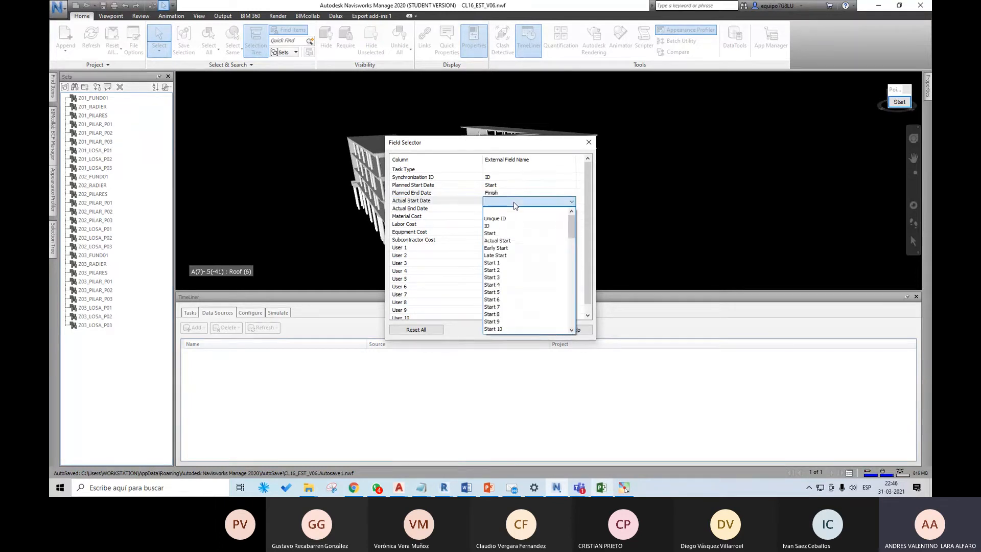
pyautogui.click(531, 241)
pyautogui.click(503, 210)
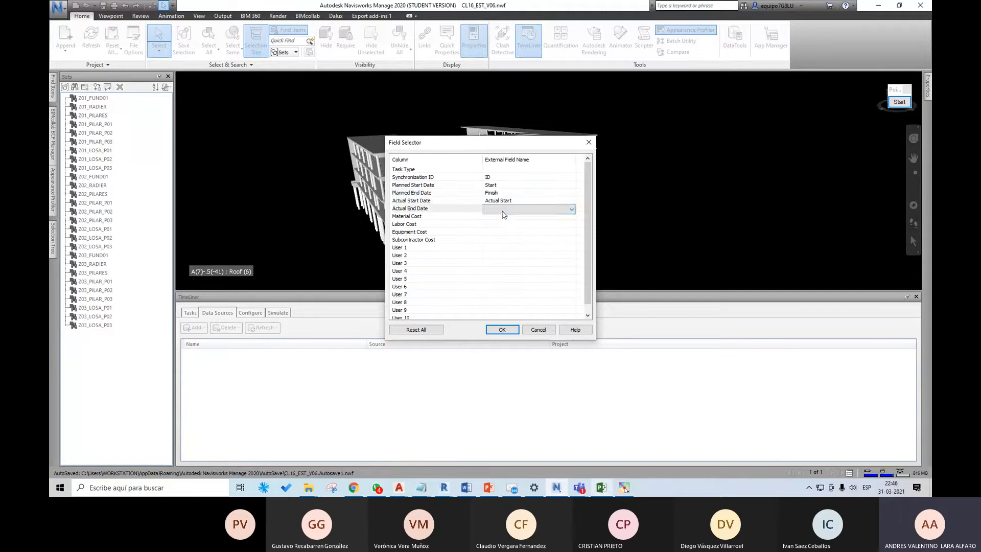
pyautogui.click(566, 211)
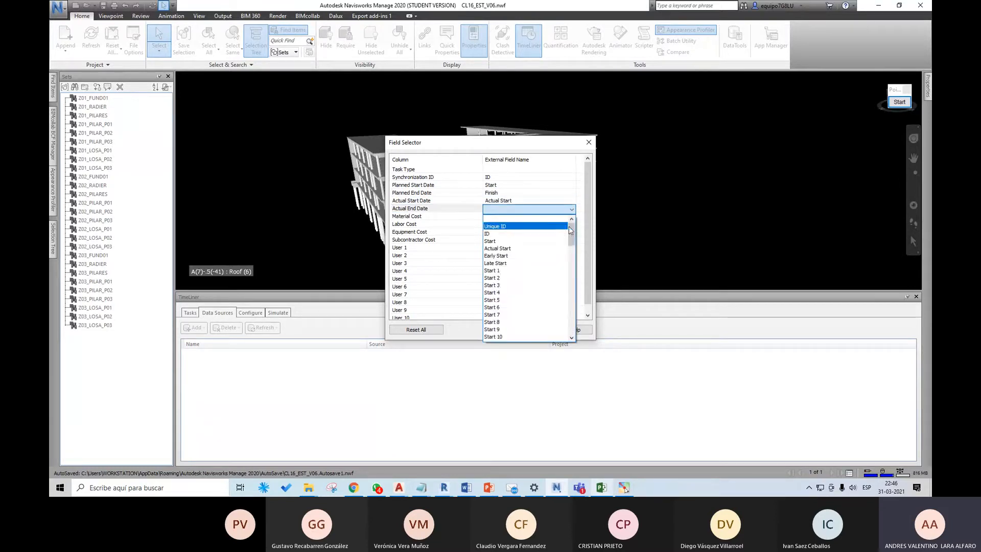
pyautogui.moveTo(570, 230); pyautogui.dragTo(576, 265)
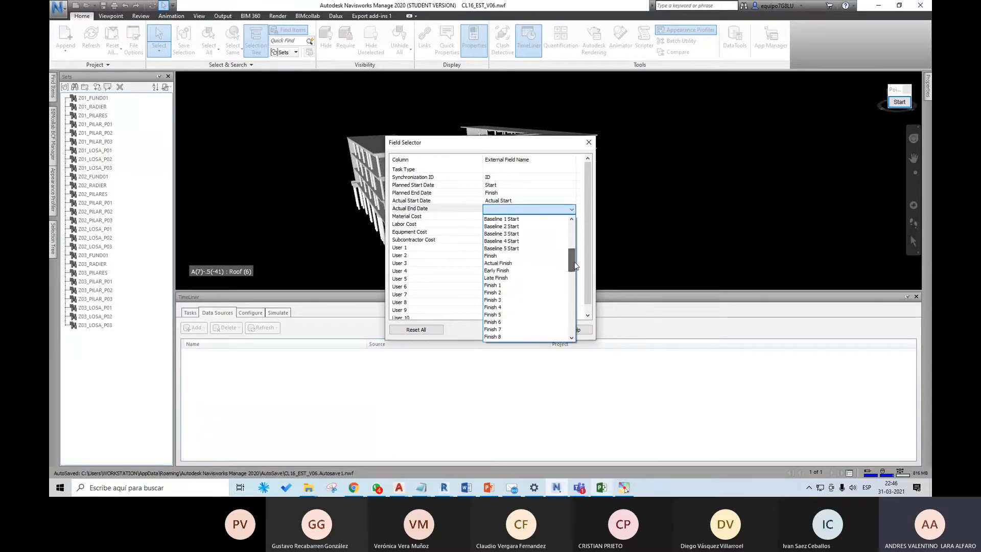
pyautogui.click(511, 263)
# Step: Examine the external fields offered for Material Cost, from the start and finish fields to the baseline cost fields
pyautogui.click(498, 216)
pyautogui.click(501, 218)
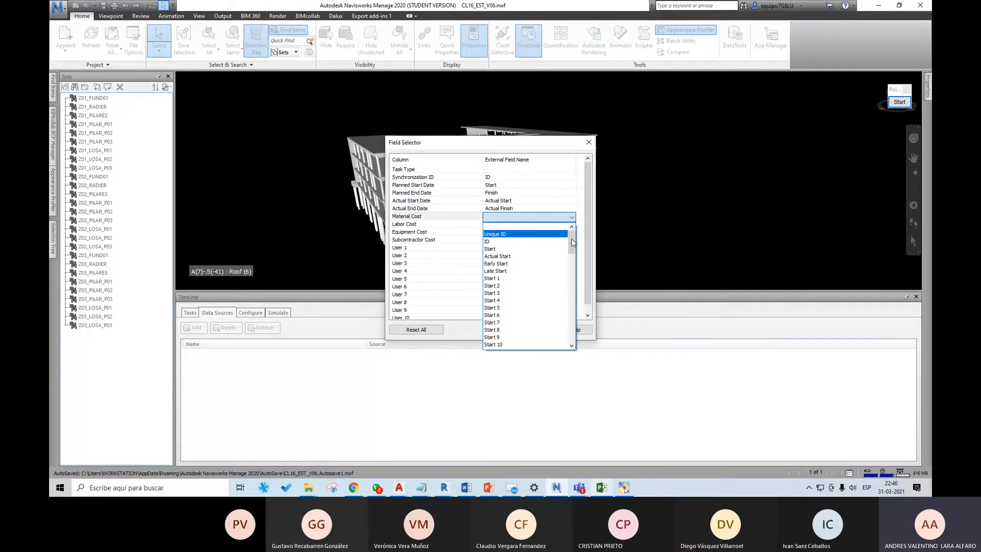
pyautogui.moveTo(573, 243); pyautogui.dragTo(571, 266)
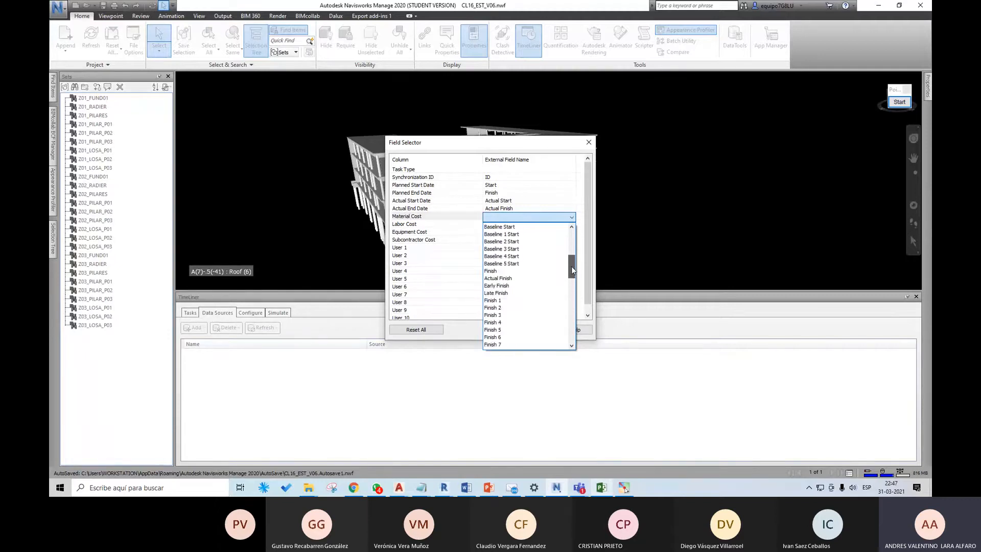
pyautogui.click(603, 487)
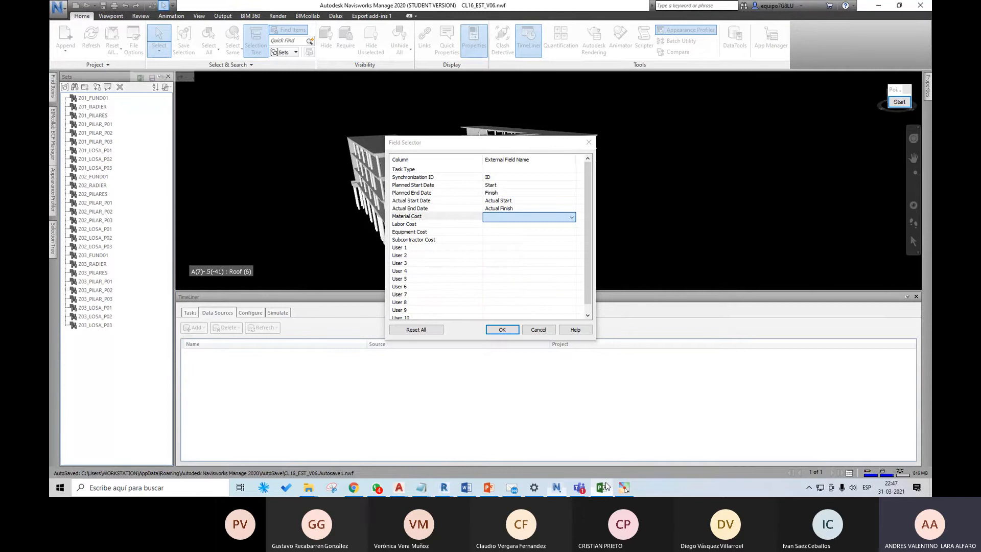
pyautogui.click(603, 487)
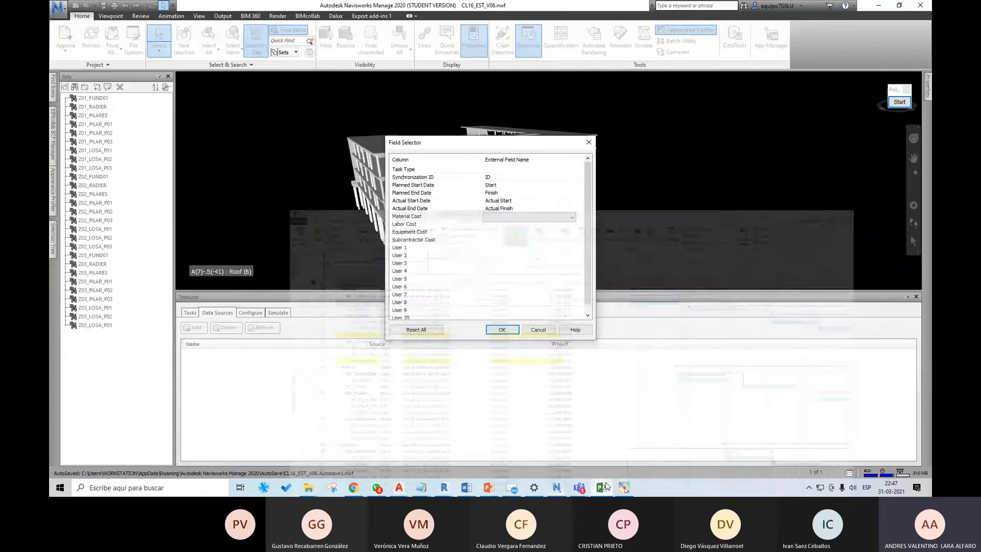
pyautogui.click(571, 217)
pyautogui.click(571, 219)
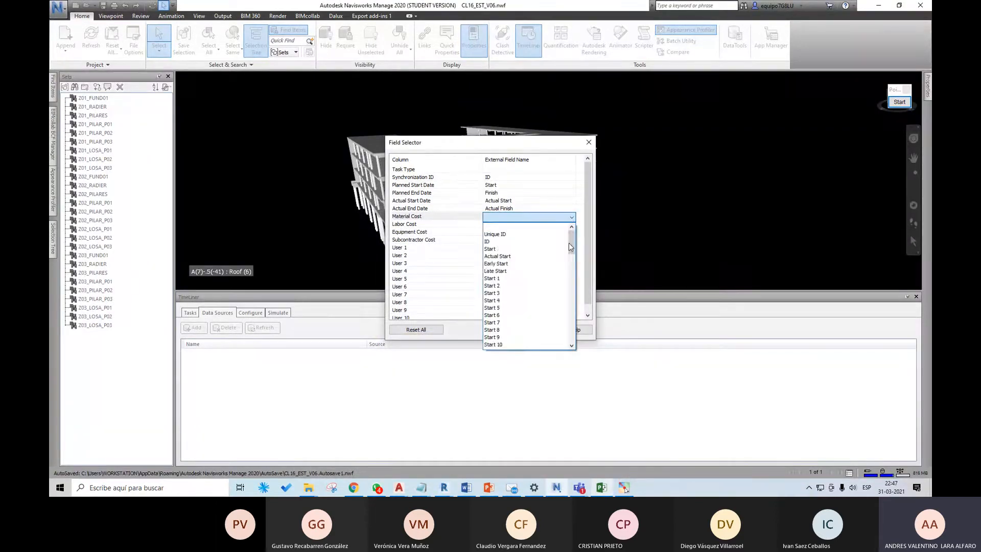
pyautogui.moveTo(569, 244); pyautogui.dragTo(570, 293)
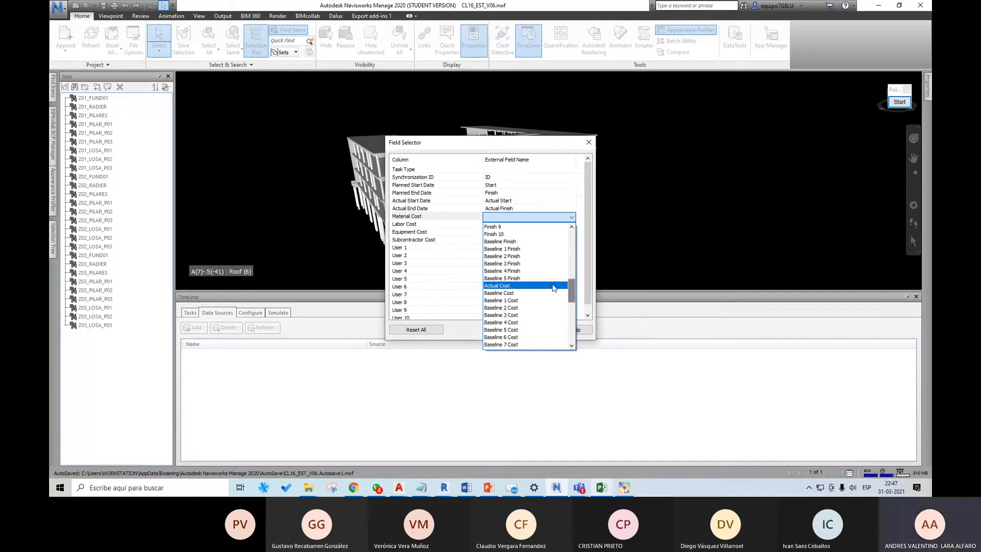
pyautogui.moveTo(569, 287); pyautogui.dragTo(569, 228)
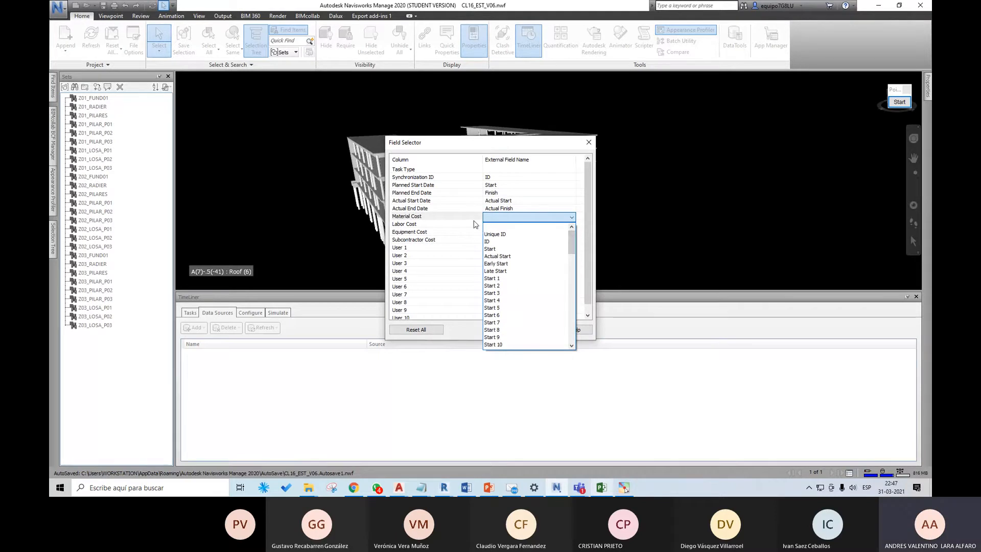
pyautogui.click(565, 227)
# Step: Browse the external fields for Task Type and check in Microsoft Project which field underlies the Tipo Construccion column
pyautogui.click(505, 170)
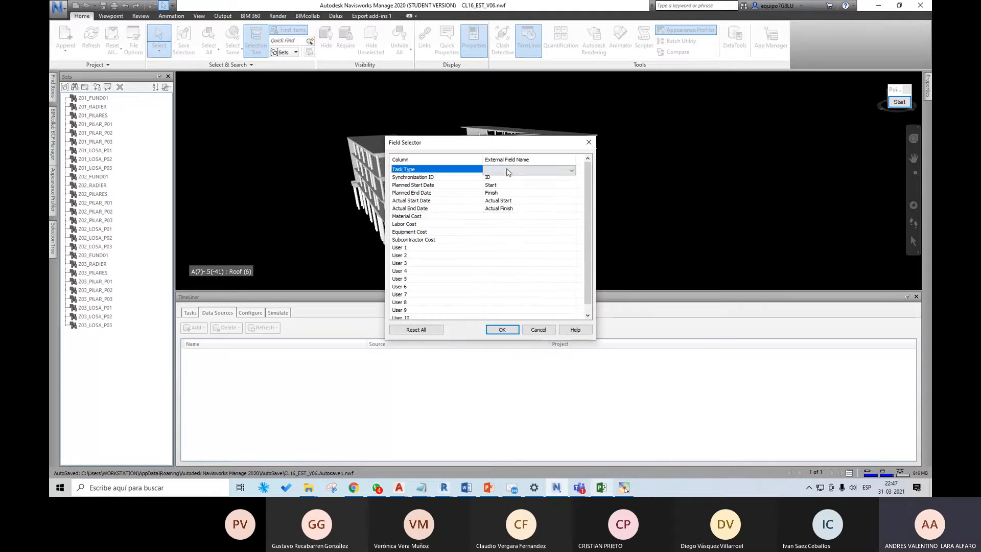
pyautogui.click(557, 170)
pyautogui.moveTo(573, 195); pyautogui.dragTo(581, 294)
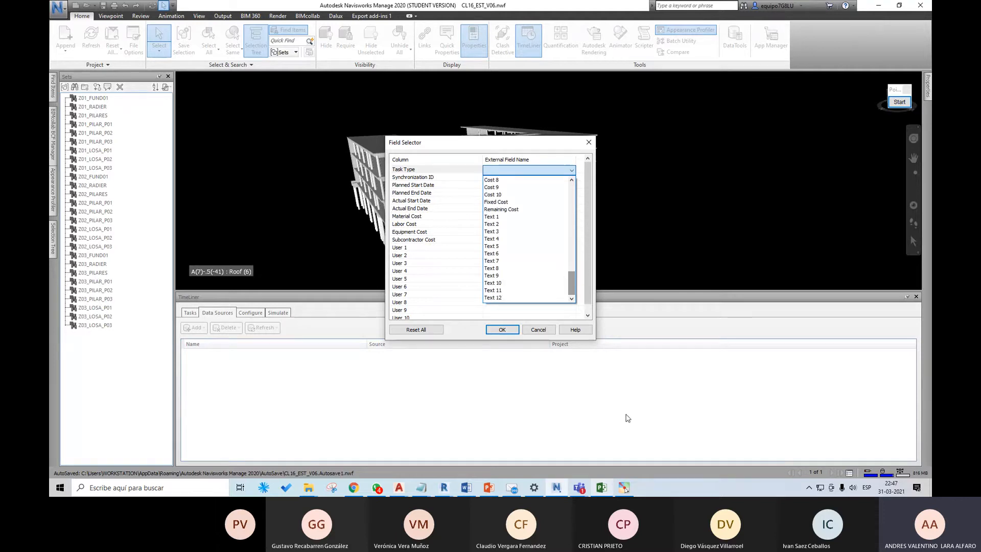
pyautogui.click(603, 487)
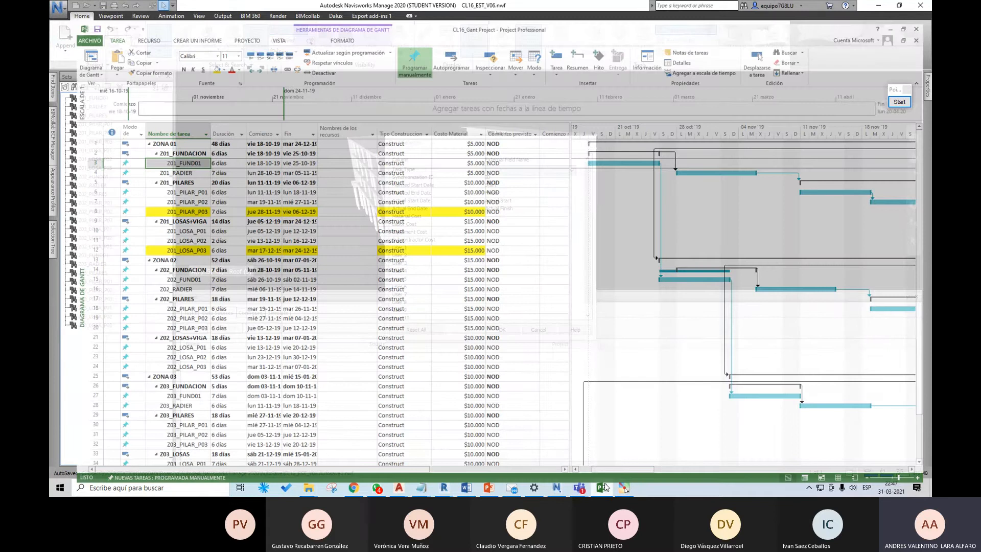
pyautogui.click(395, 113)
pyautogui.rightClick(394, 113)
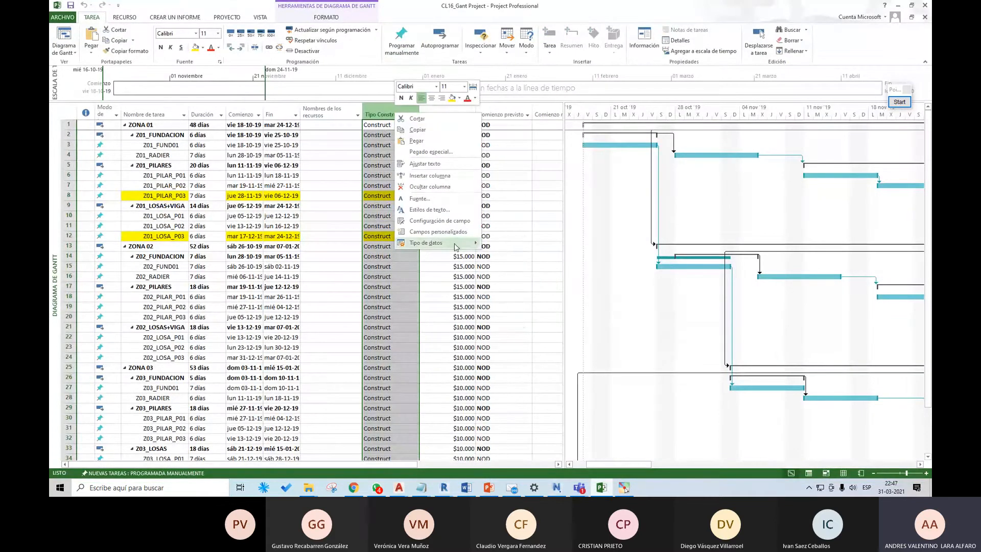
pyautogui.moveTo(452, 247)
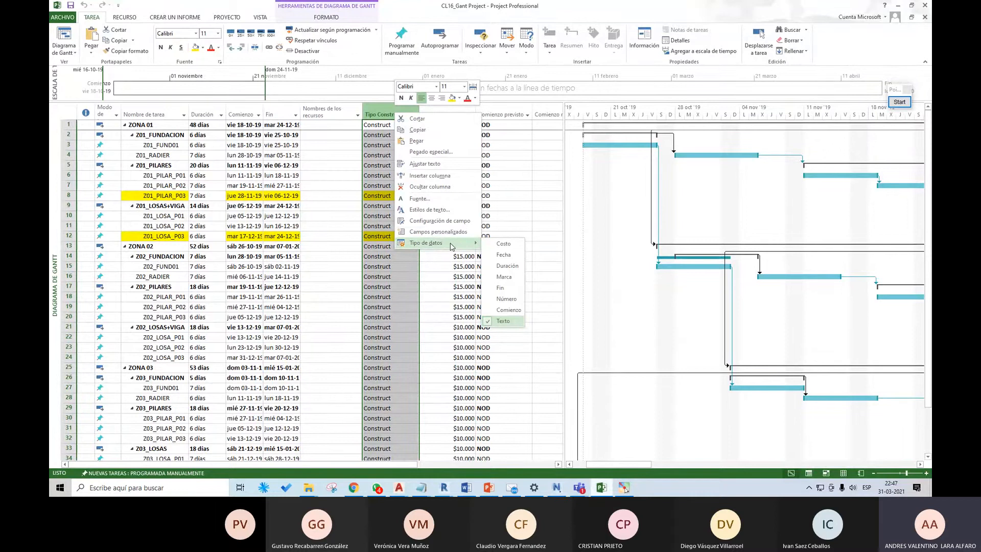
pyautogui.click(438, 232)
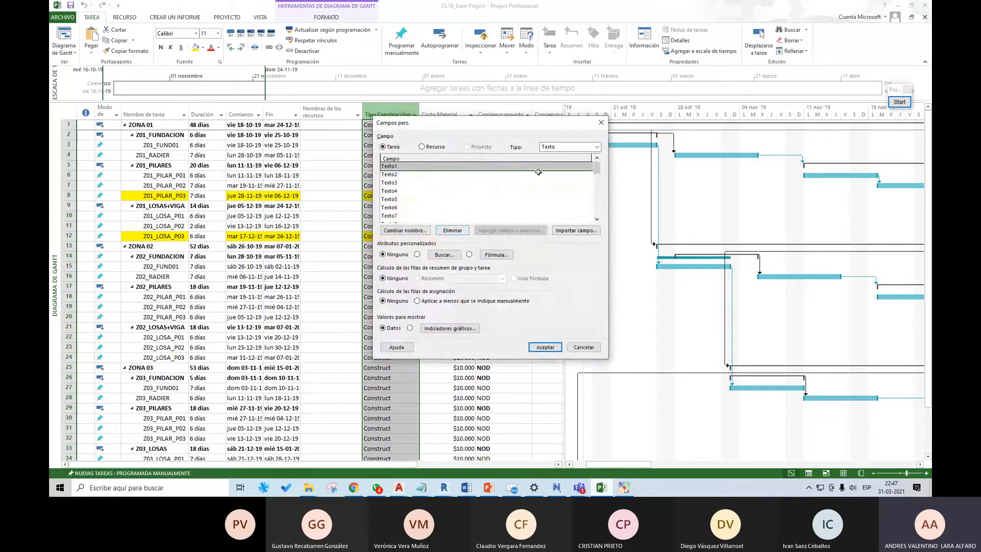
pyautogui.click(601, 122)
pyautogui.rightClick(401, 115)
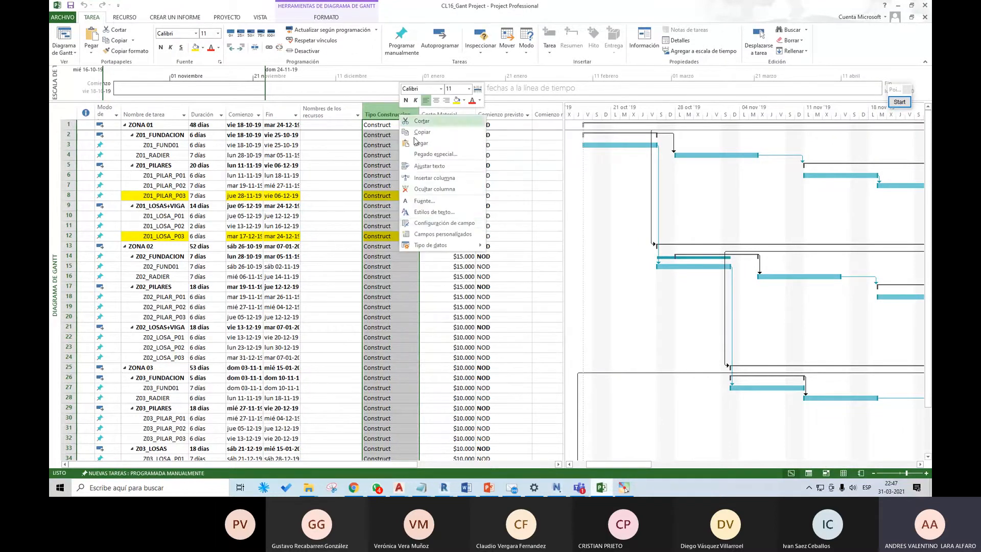
pyautogui.click(452, 225)
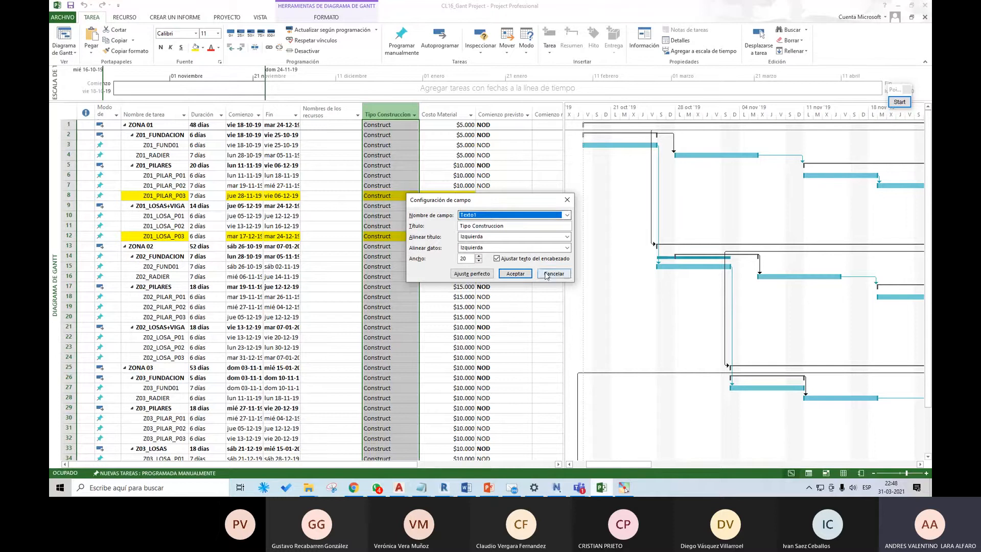
pyautogui.click(546, 274)
# Step: Check which field underlies the Costo Material column and review the field settings of Tipo Construccion again
pyautogui.rightClick(456, 117)
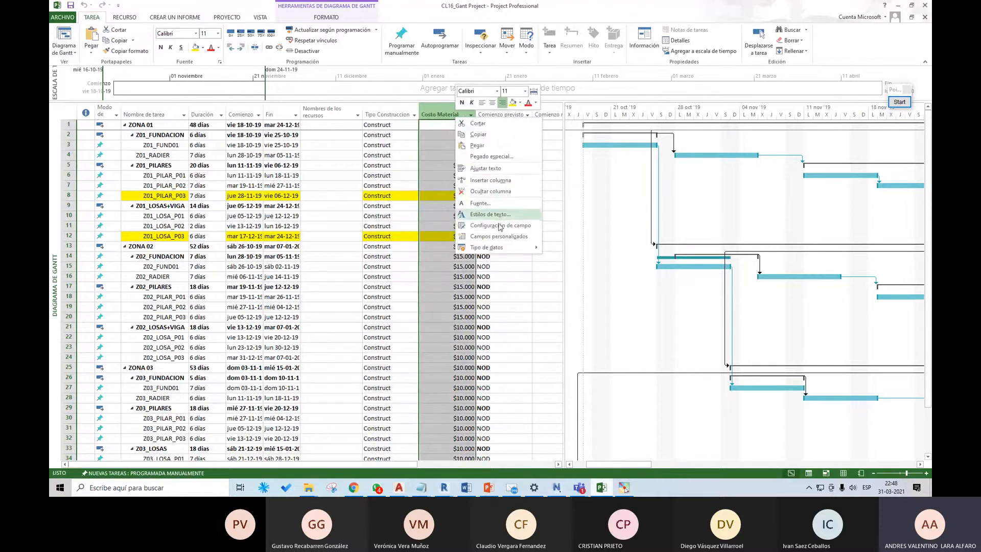
pyautogui.click(499, 226)
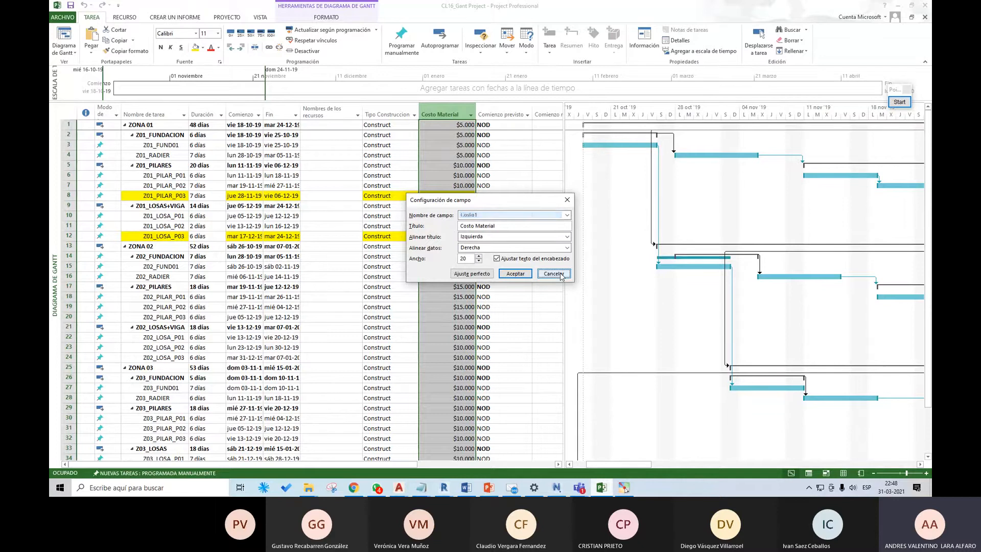
pyautogui.click(515, 273)
pyautogui.click(399, 114)
pyautogui.rightClick(399, 113)
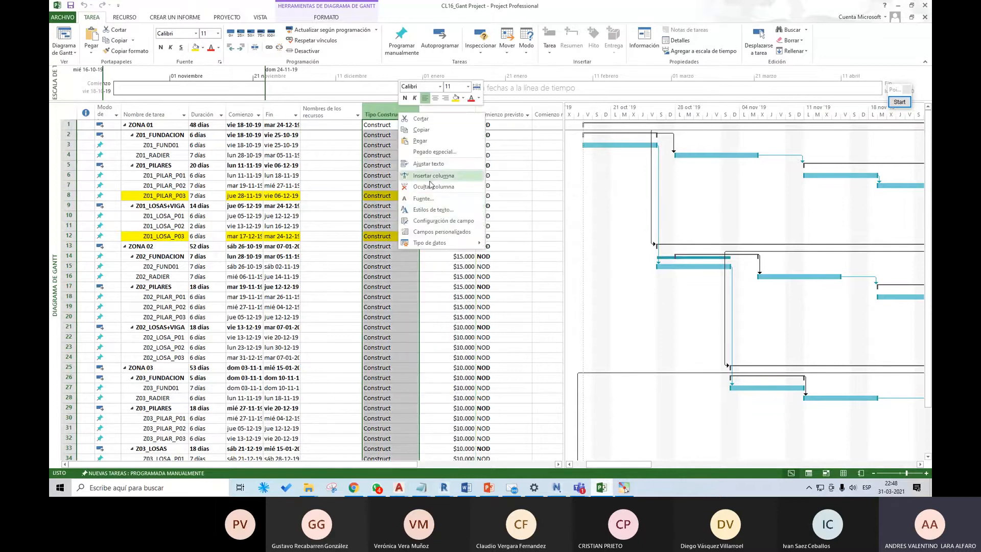
pyautogui.click(443, 222)
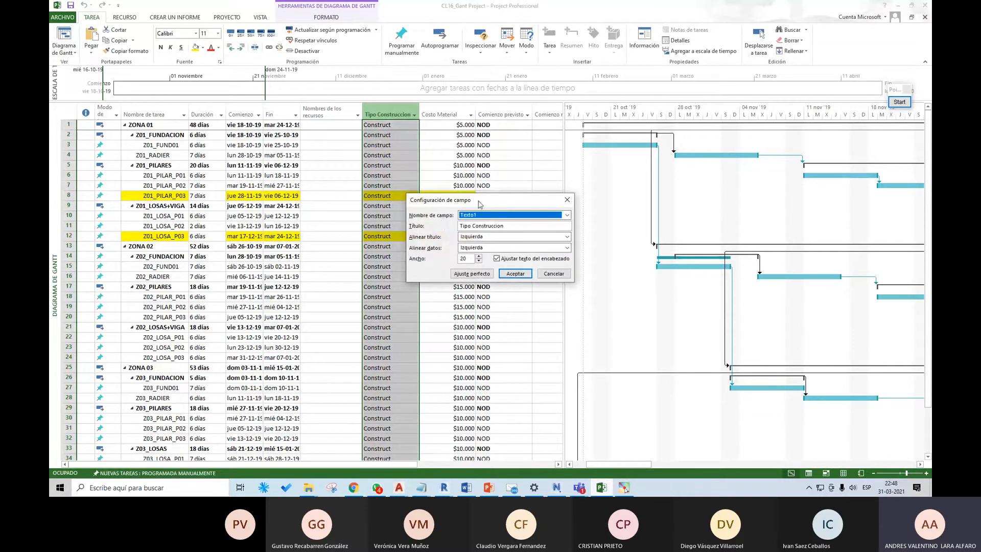
pyautogui.click(554, 274)
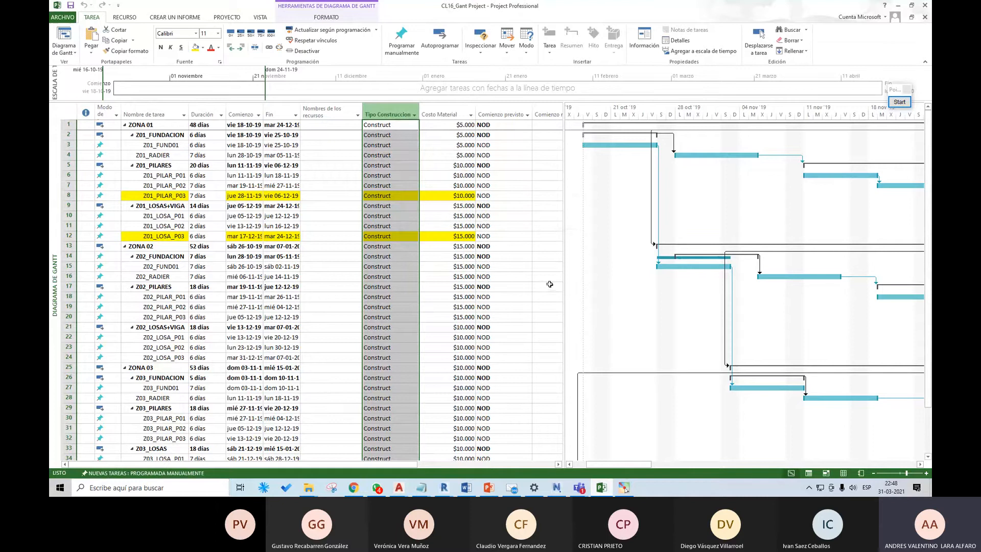
# Step: Return to the Navisworks Field Selector and map Task Type to the external field Text 1
pyautogui.click(602, 487)
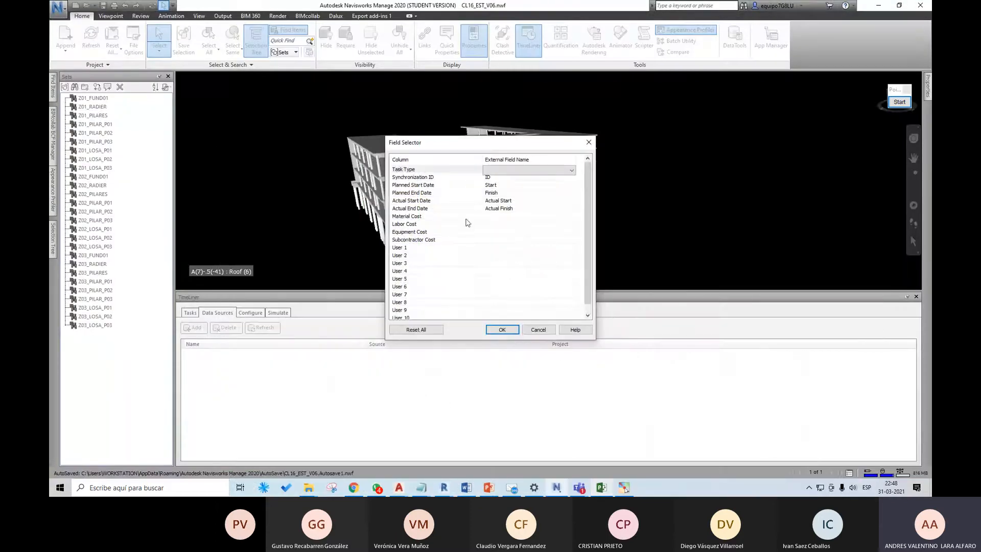
pyautogui.click(561, 170)
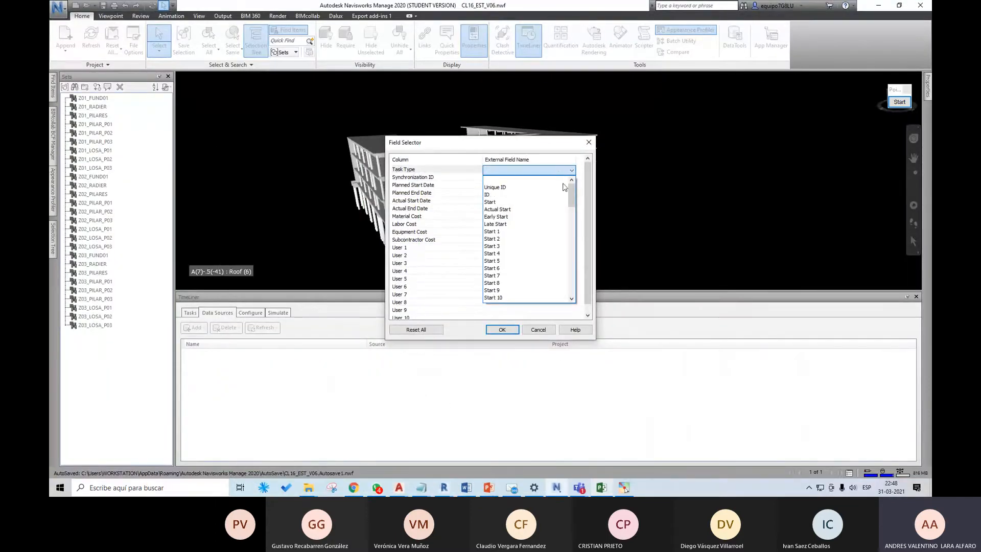
pyautogui.click(564, 187)
pyautogui.click(572, 170)
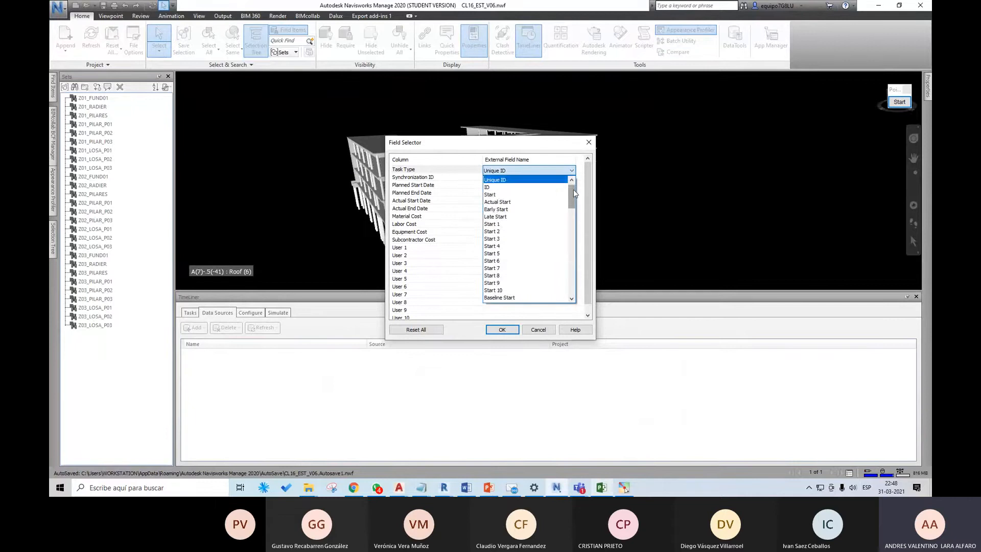
pyautogui.moveTo(573, 189); pyautogui.dragTo(573, 274)
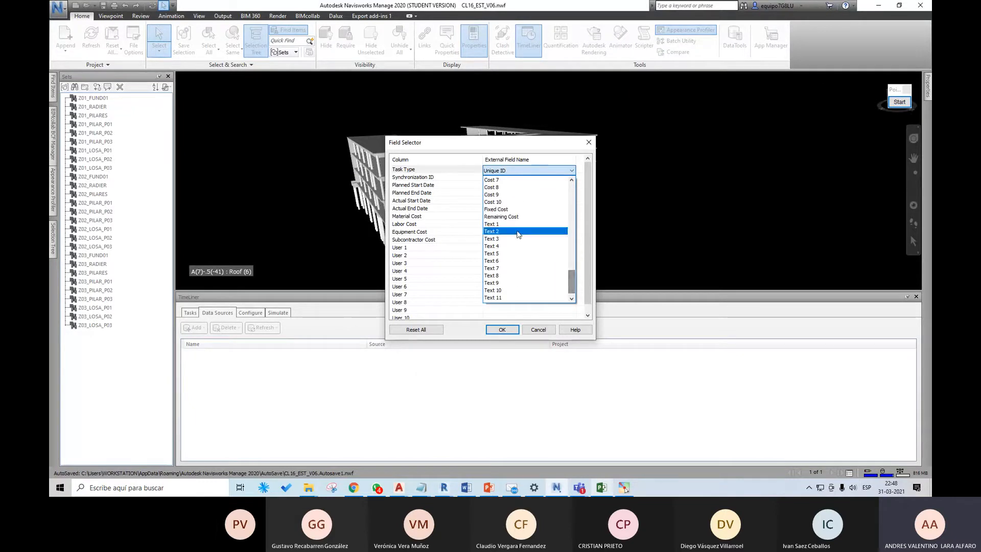
pyautogui.click(510, 224)
# Step: Map Material Cost to the external field Cost 1 and accept the field mapping of the new data source
pyautogui.click(508, 217)
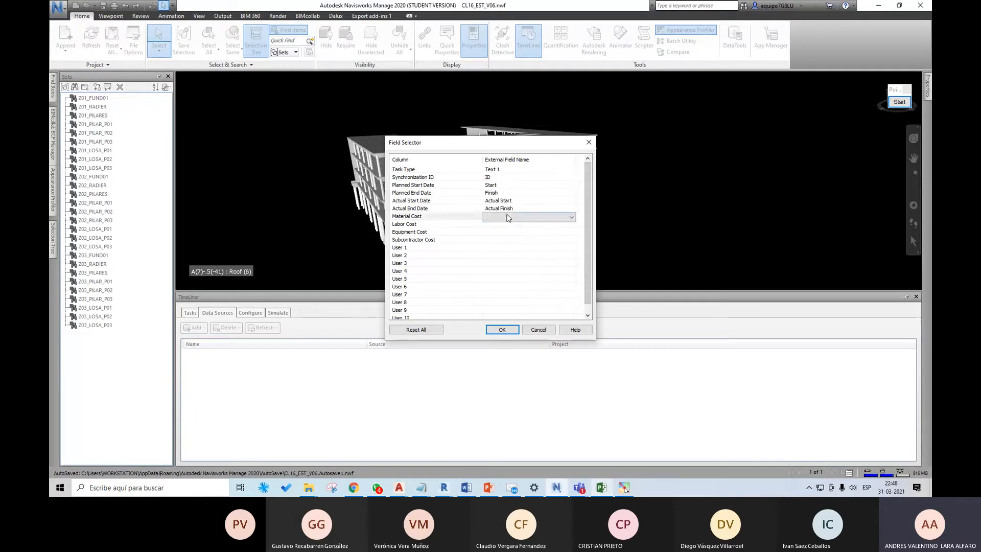
pyautogui.click(567, 218)
pyautogui.moveTo(571, 244); pyautogui.dragTo(574, 319)
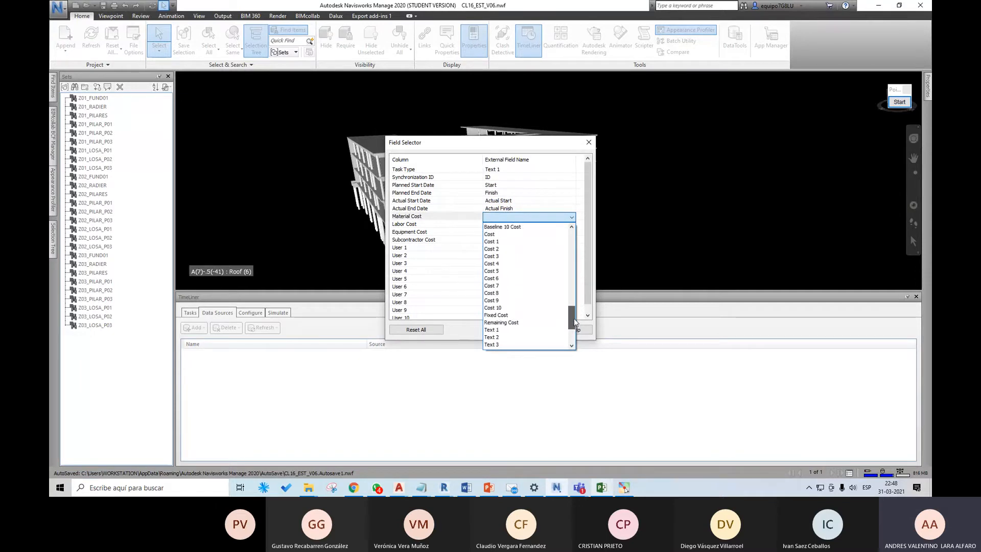
pyautogui.click(505, 249)
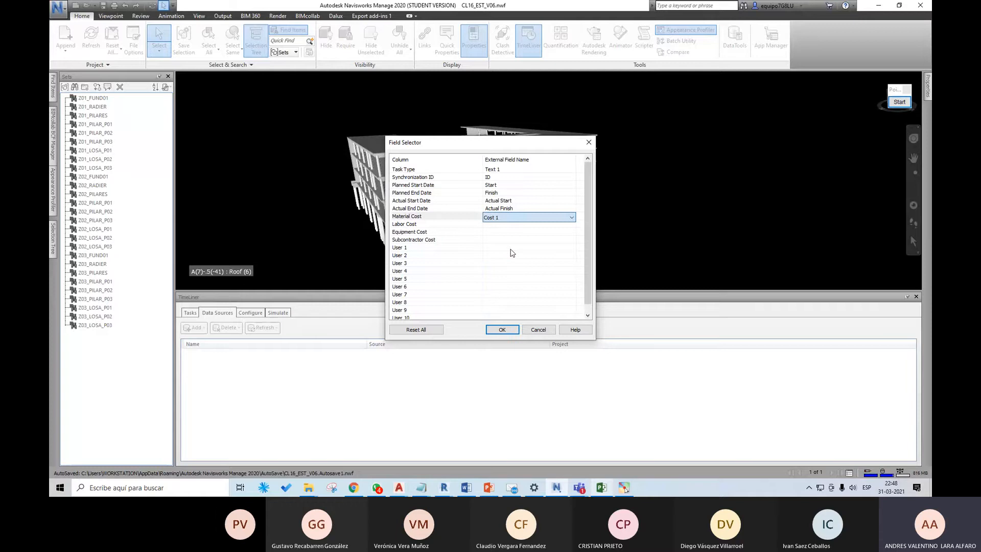
pyautogui.click(519, 331)
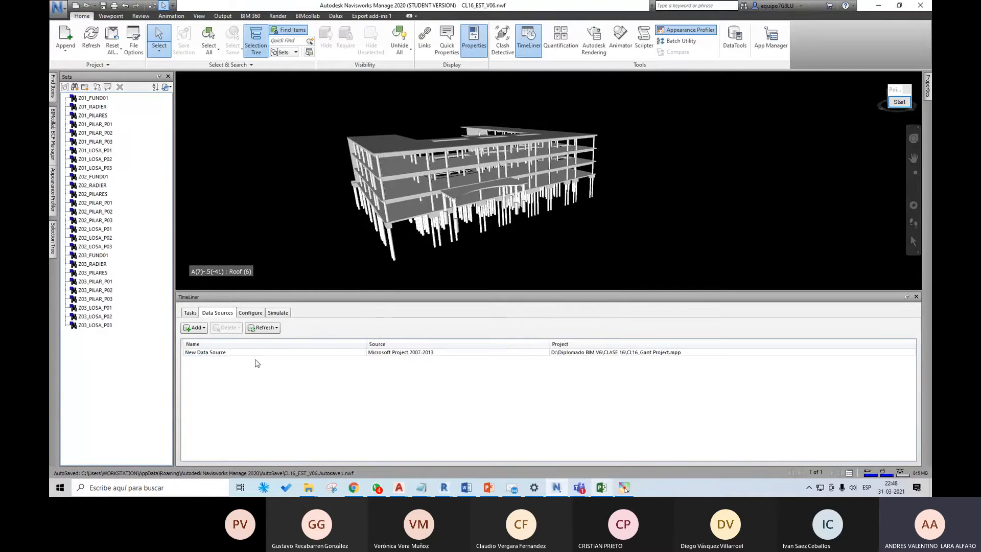
# Step: Rebuild the task hierarchy from the Microsoft Project data source and show the resulting TimeLiner tasks
pyautogui.click(217, 353)
pyautogui.rightClick(225, 356)
pyautogui.click(247, 359)
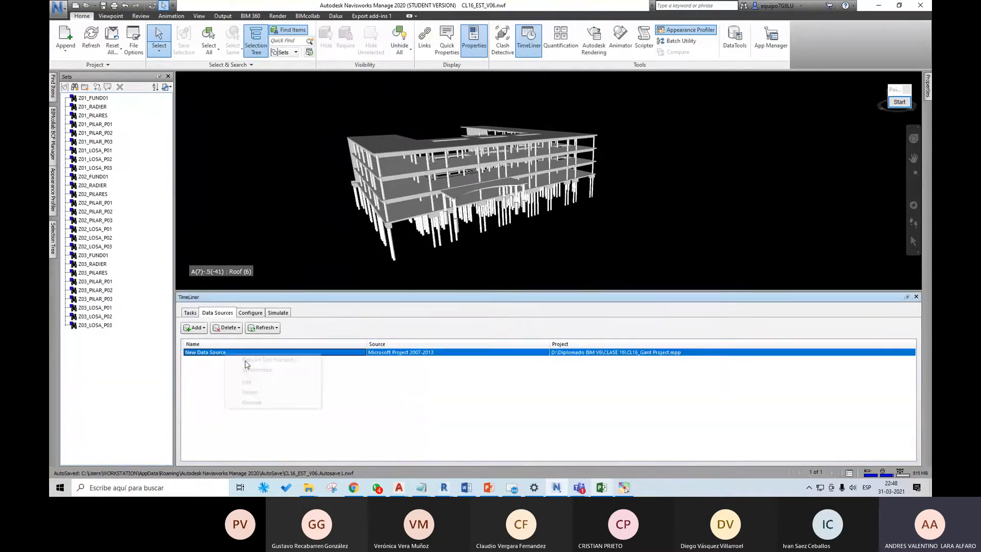
pyautogui.click(193, 314)
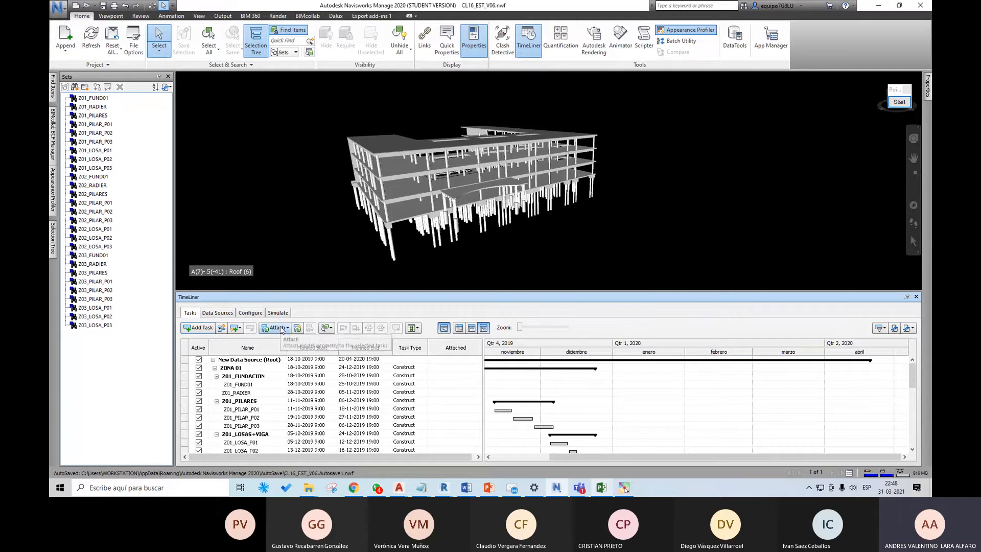
# Step: Attach the search sets to the imported tasks by applying the TimeLiner rule Mapear Bimv06
pyautogui.click(281, 330)
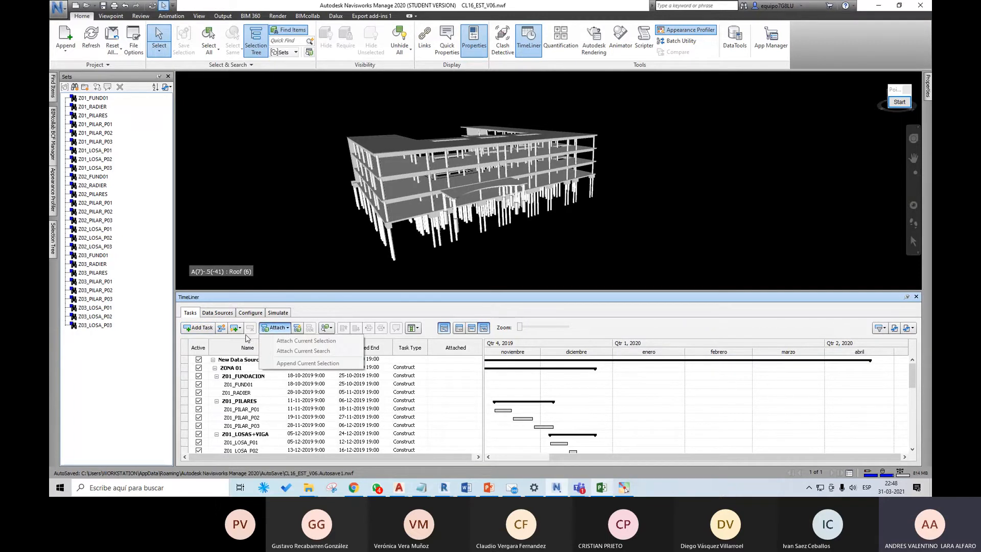
pyautogui.click(298, 328)
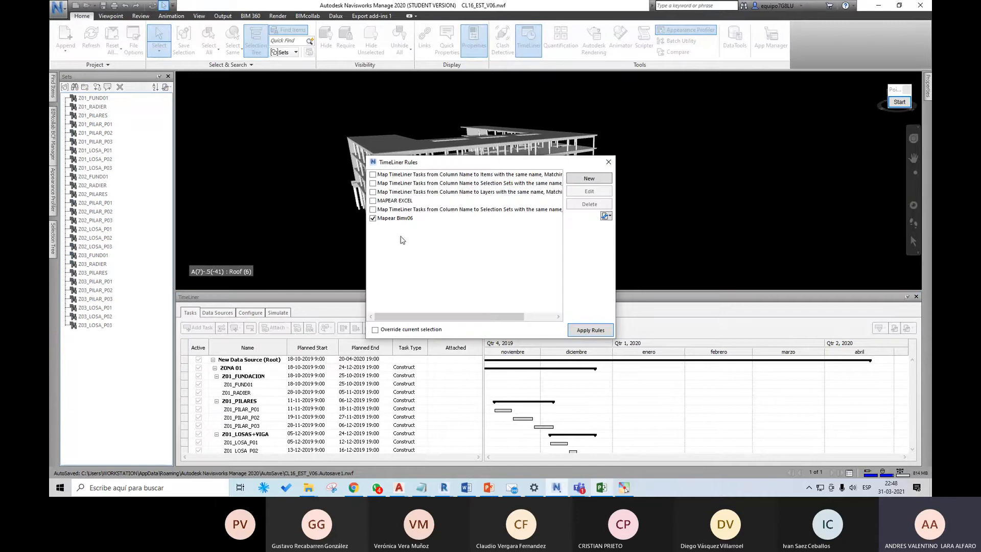
pyautogui.click(592, 330)
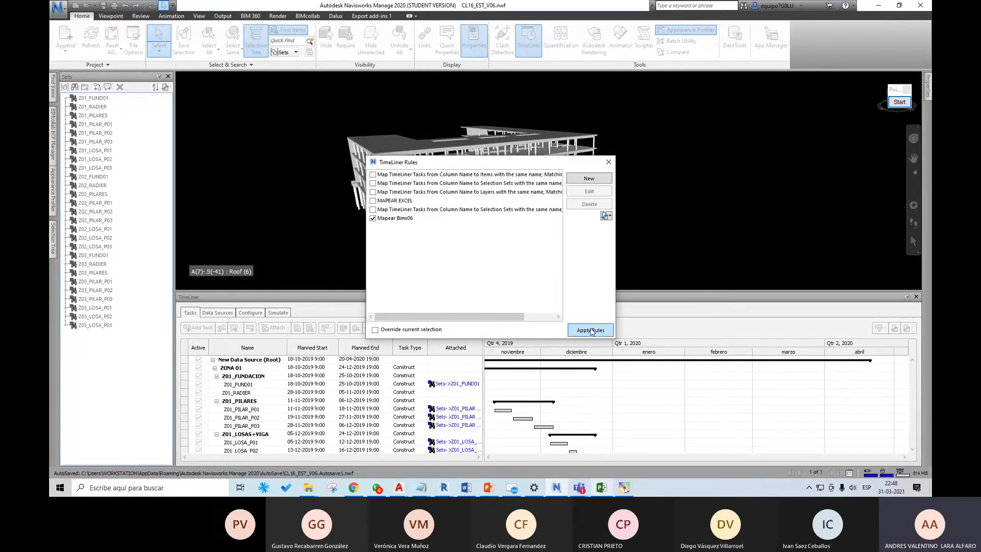
pyautogui.click(609, 162)
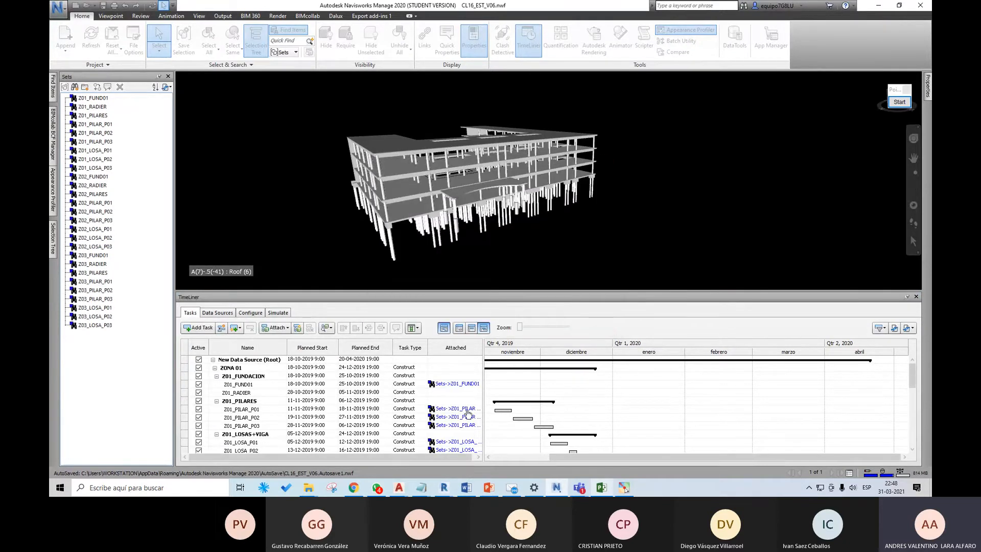
# Step: Play the construction simulation of the imported schedule, watch the building from different angles, and stop it
pyautogui.click(278, 313)
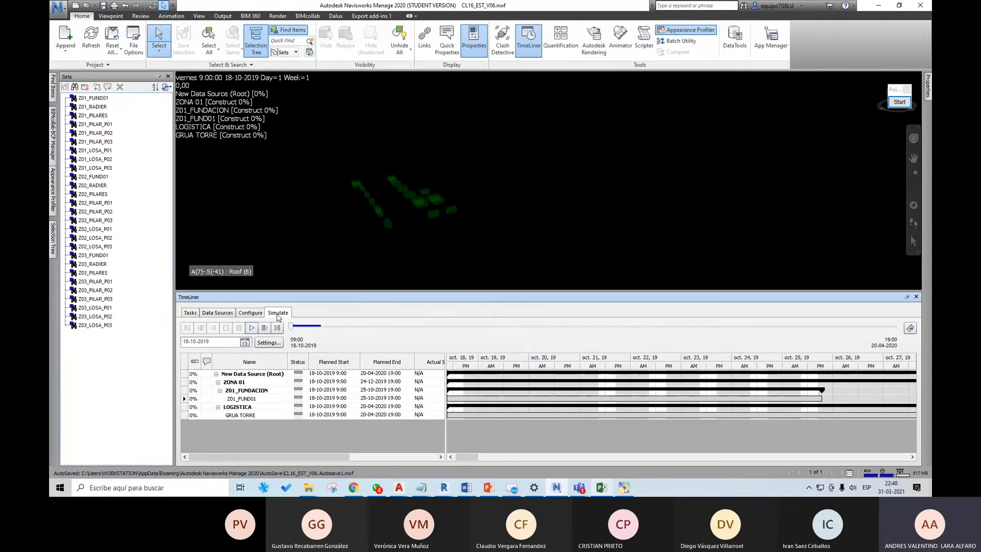
pyautogui.click(252, 328)
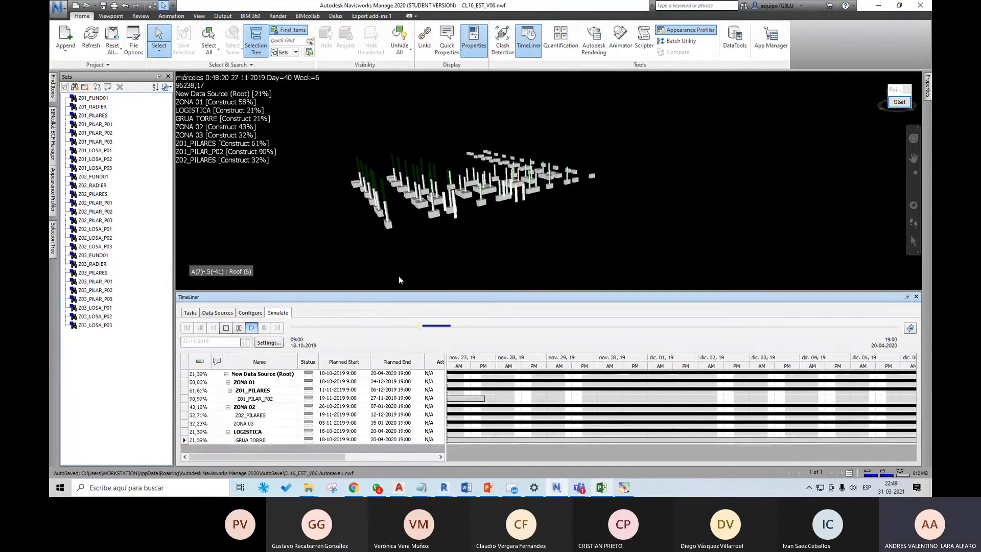
pyautogui.moveTo(494, 236); pyautogui.dragTo(535, 237, button='middle')
pyautogui.moveTo(527, 251); pyautogui.dragTo(529, 229, button='middle')
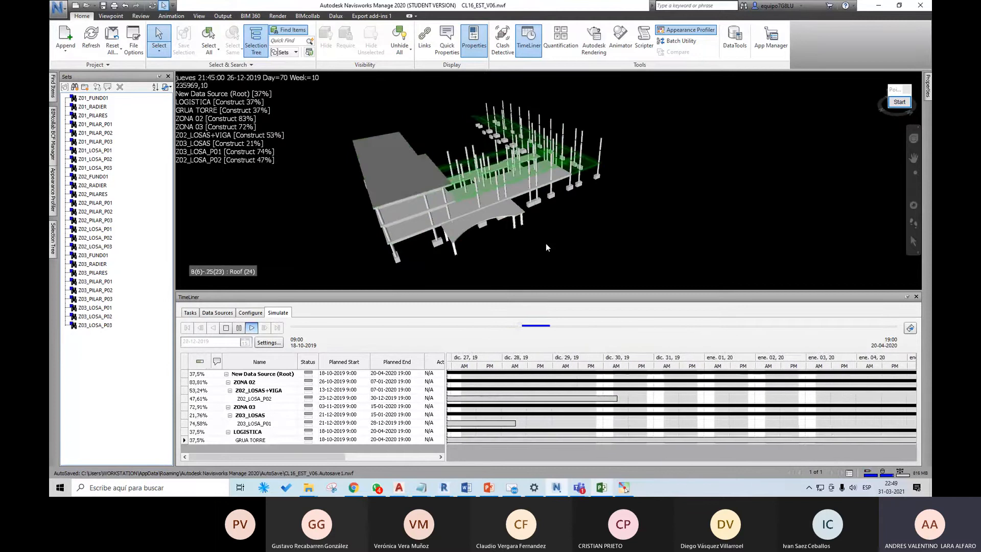
pyautogui.keyDown('shift'); pyautogui.moveTo(546, 244); pyautogui.dragTo(589, 211, button='middle'); pyautogui.keyUp('shift')
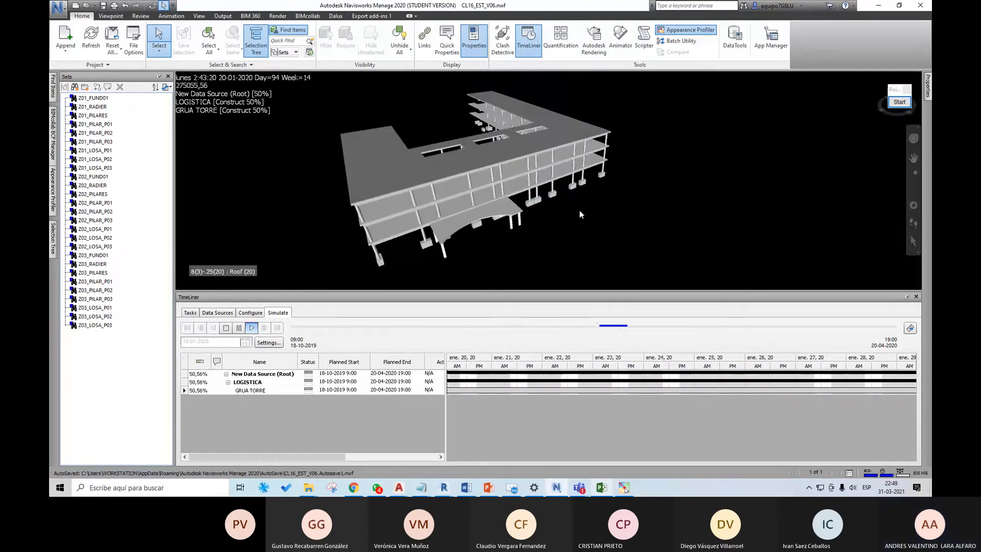
pyautogui.click(228, 328)
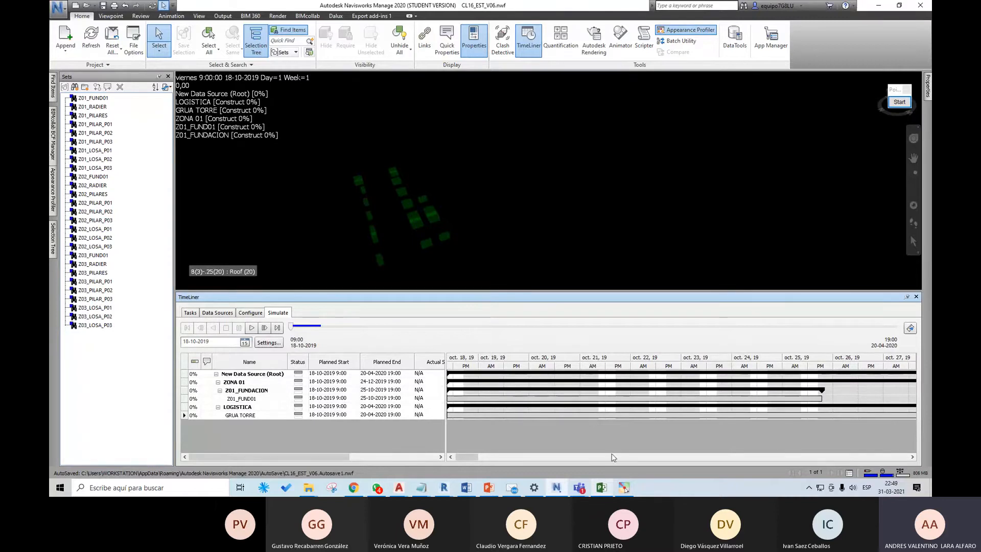
pyautogui.click(602, 486)
pyautogui.click(602, 486)
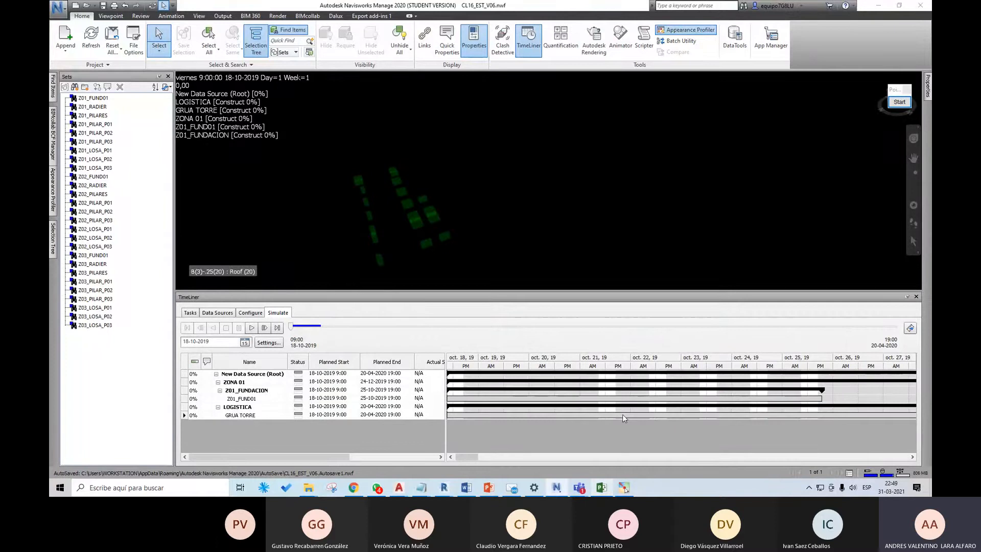
pyautogui.scroll(-1, 527, 206)
pyautogui.scroll(-1, 526, 206)
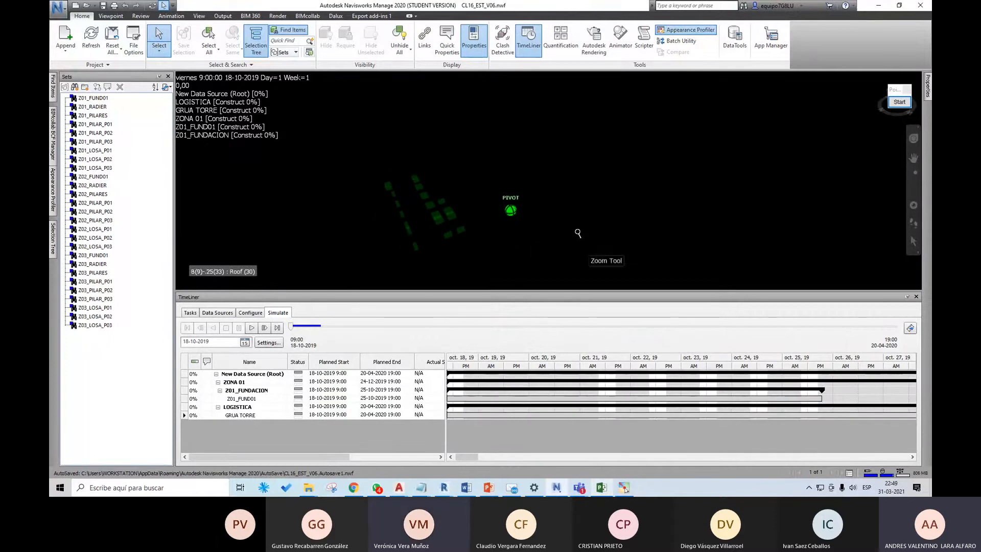
pyautogui.keyDown('shift'); pyautogui.moveTo(587, 248); pyautogui.dragTo(541, 265, button='middle'); pyautogui.keyUp('shift')
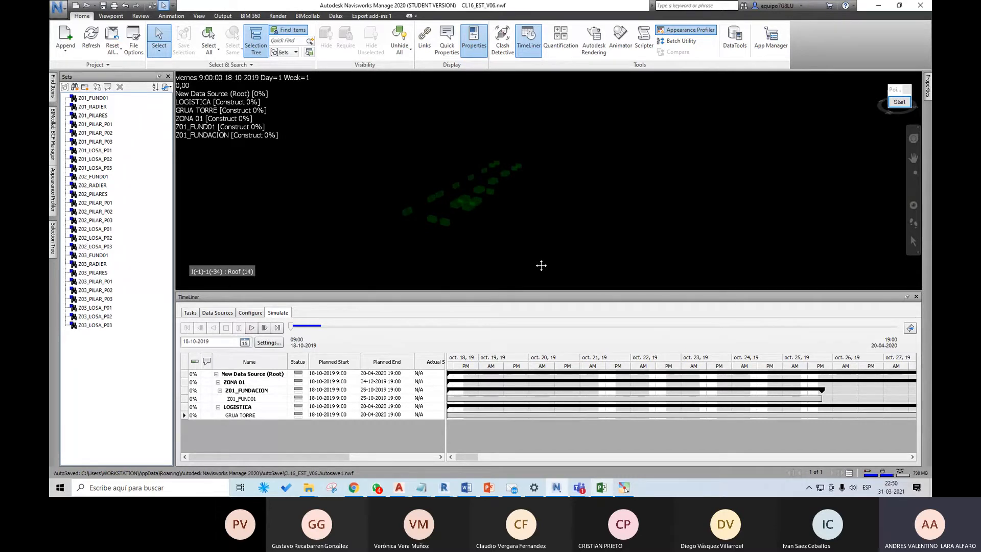
pyautogui.click(605, 487)
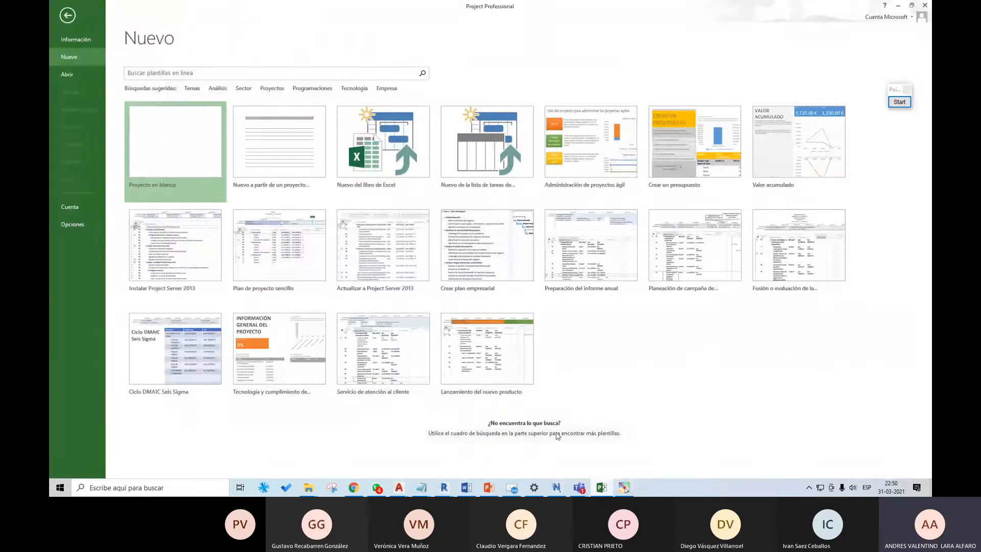
pyautogui.click(72, 21)
pyautogui.hotkey('alt', 'Tab')
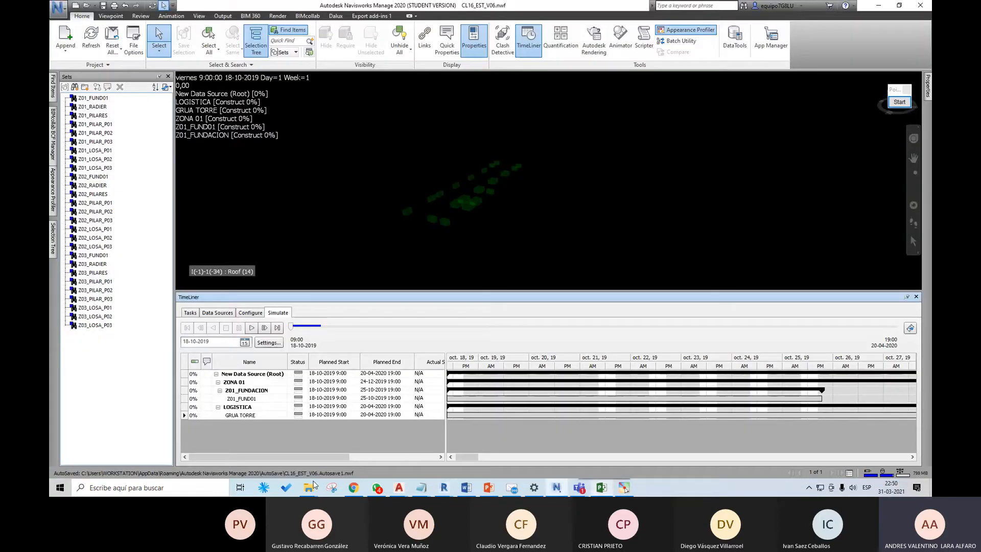
# Step: Open the Excel workbook CL16_Gant_Excel from the CLASE 16 folder and look over its task table
pyautogui.moveTo(314, 484)
pyautogui.click(272, 450)
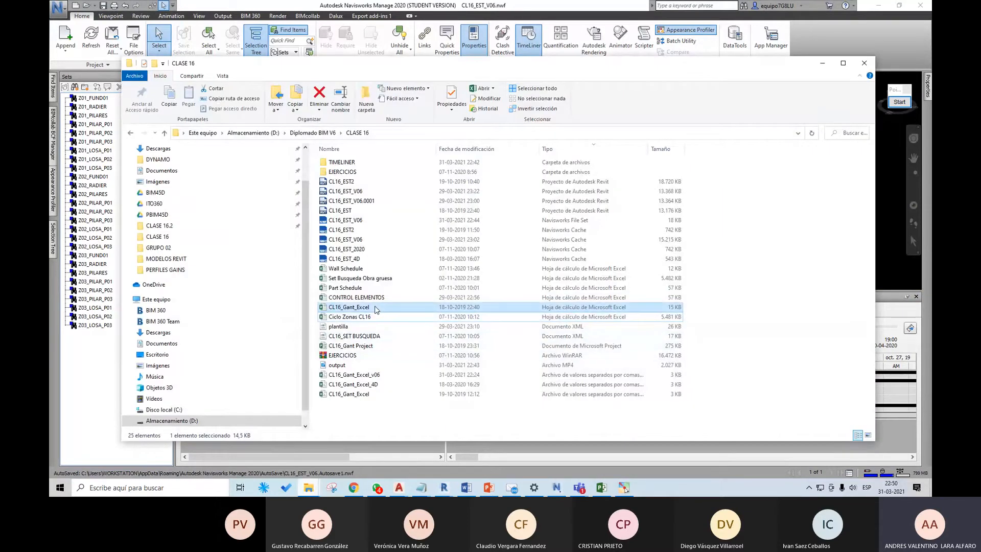
pyautogui.doubleClick(375, 307)
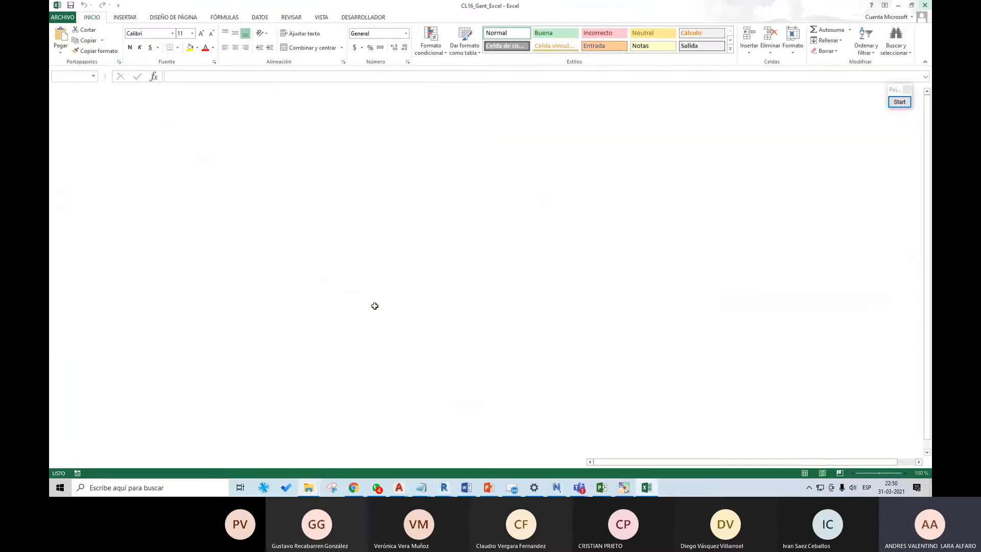
pyautogui.scroll(-2, 308, 317)
pyautogui.scroll(2, 311, 322)
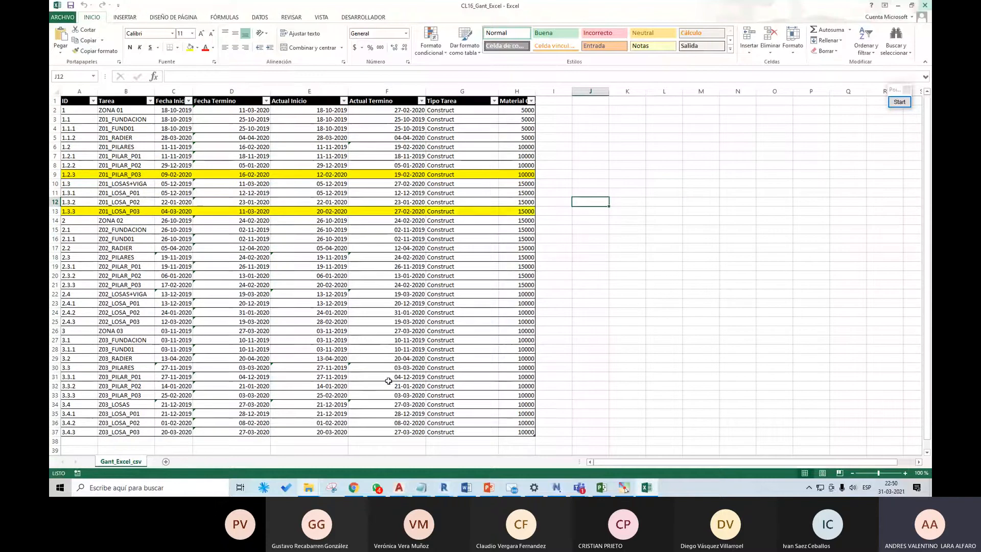
# Step: Switch to Microsoft Project and open the recent file CL16_Gant Project.mpp from the Diplomado BIM V6 CLASE 16 folder
pyautogui.click(601, 487)
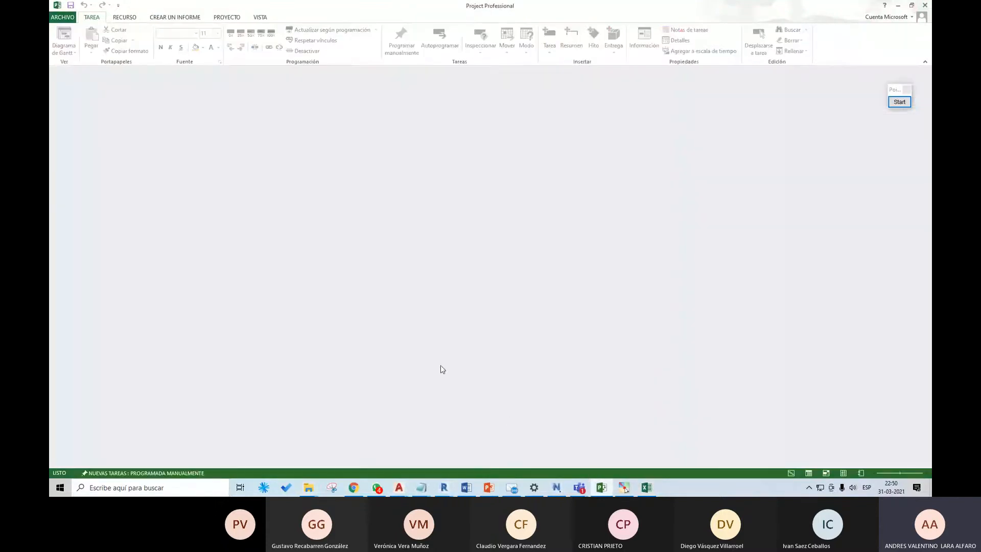
pyautogui.click(61, 18)
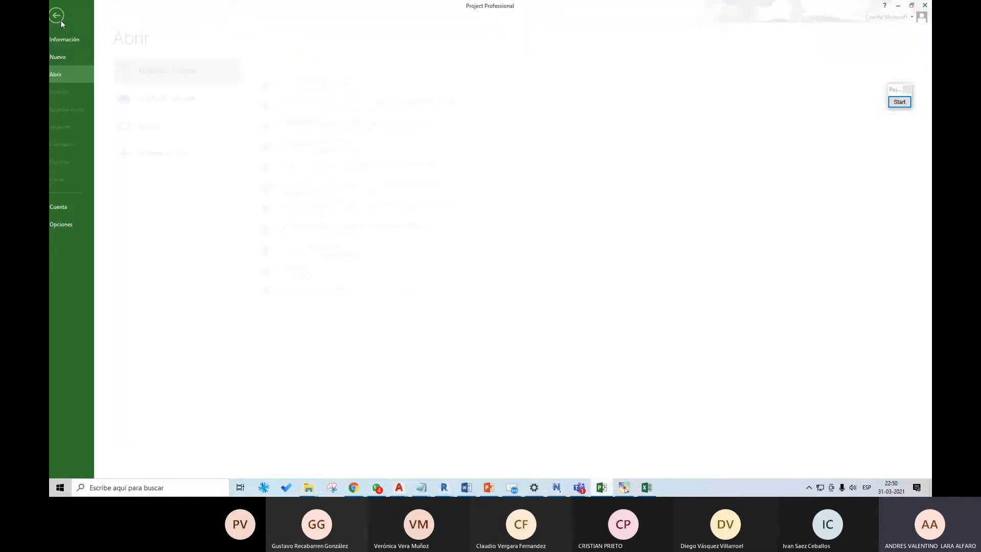
pyautogui.click(319, 83)
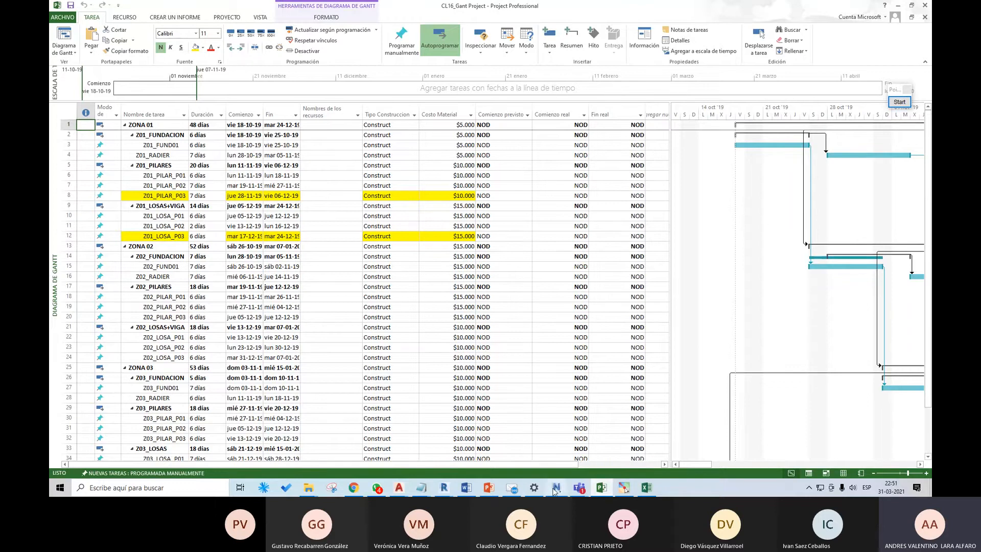
# Step: Return to Navisworks and review the TimeLiner data source alongside the imported task list
pyautogui.click(555, 489)
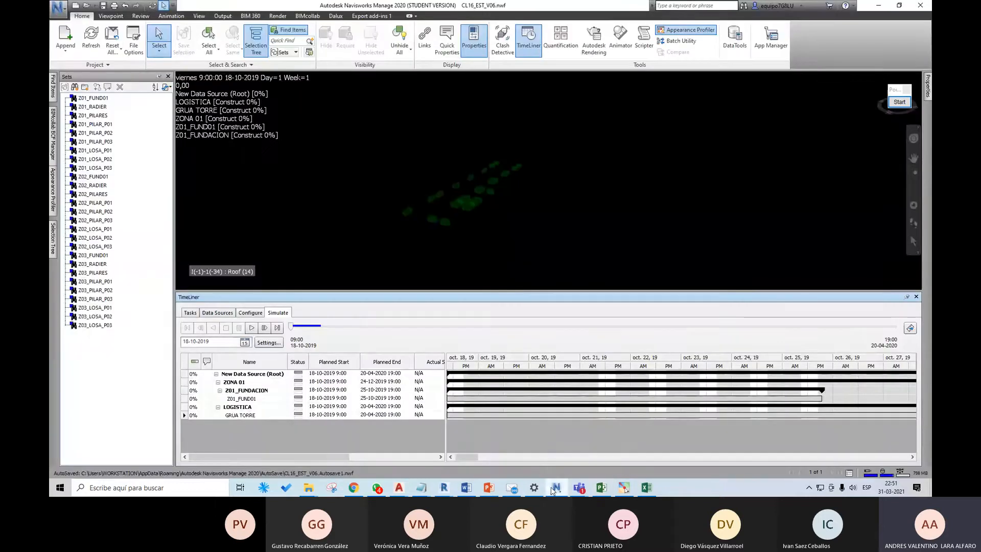
pyautogui.click(232, 313)
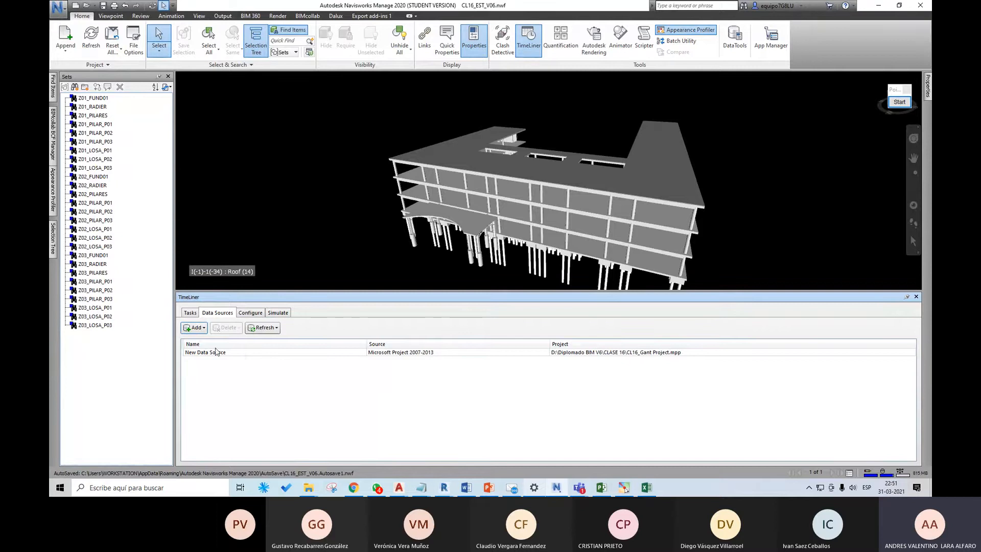
pyautogui.click(195, 317)
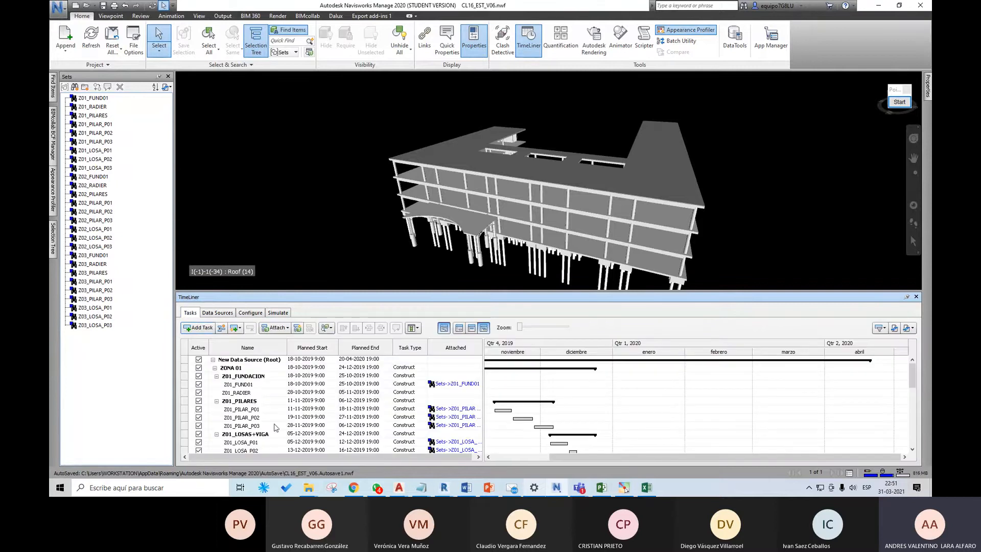
pyautogui.click(224, 315)
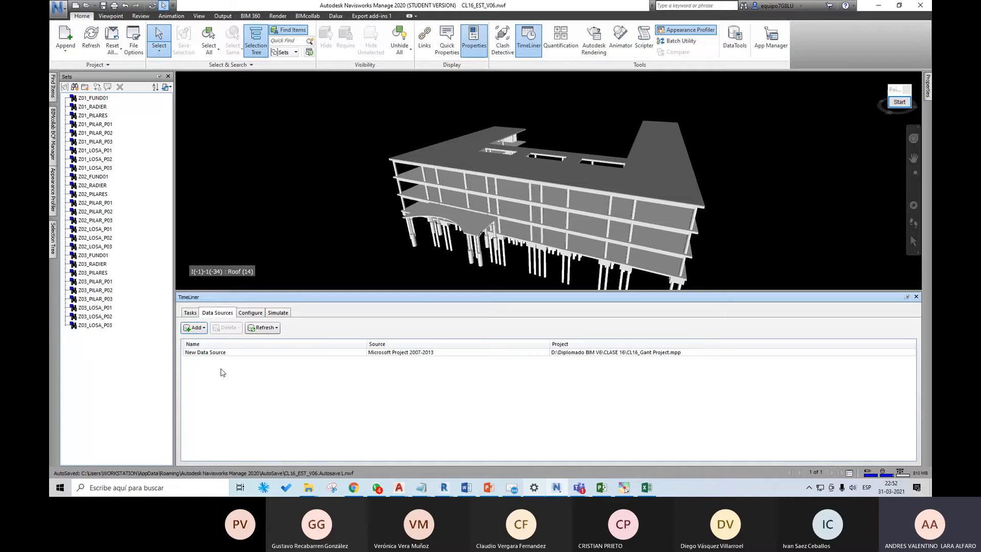
pyautogui.click(193, 313)
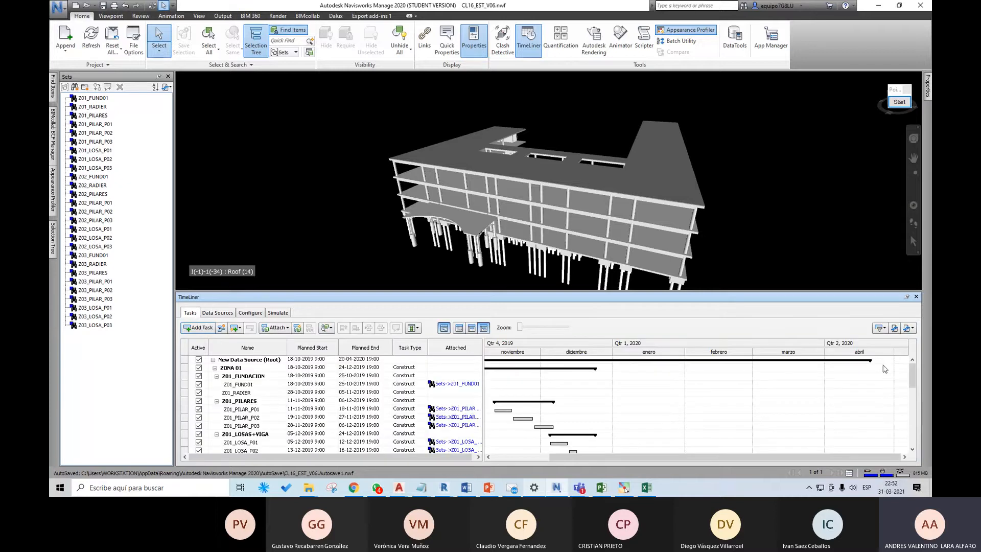
pyautogui.moveTo(912, 373)
pyautogui.mouseDown()
pyautogui.moveTo(917, 434)
pyautogui.moveTo(916, 367)
pyautogui.mouseUp()
# Step: Switch to File Explorer and open the CARPETAS ESCRITORIO folder on the desktop (Escritorio)
pyautogui.click(313, 488)
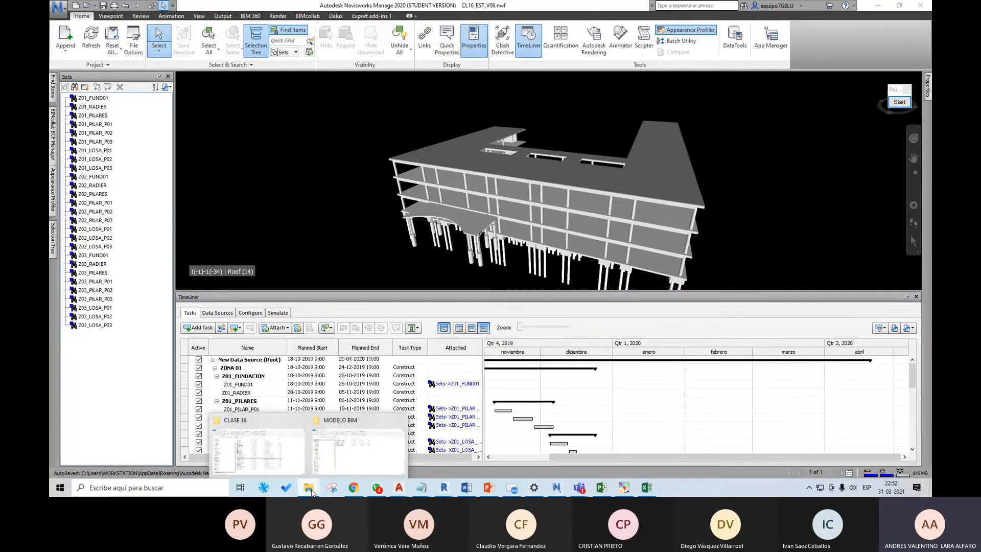
pyautogui.click(281, 455)
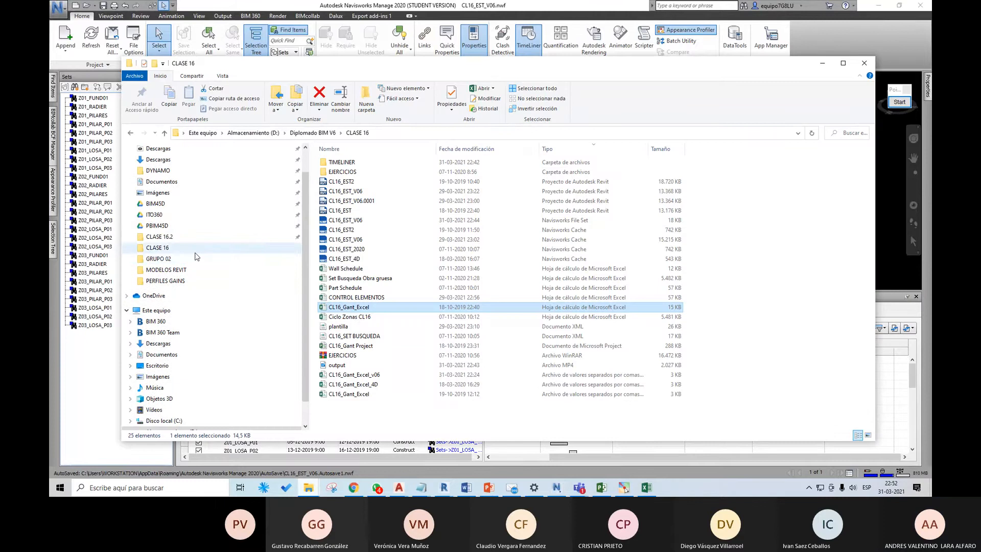
pyautogui.scroll(1, 196, 256)
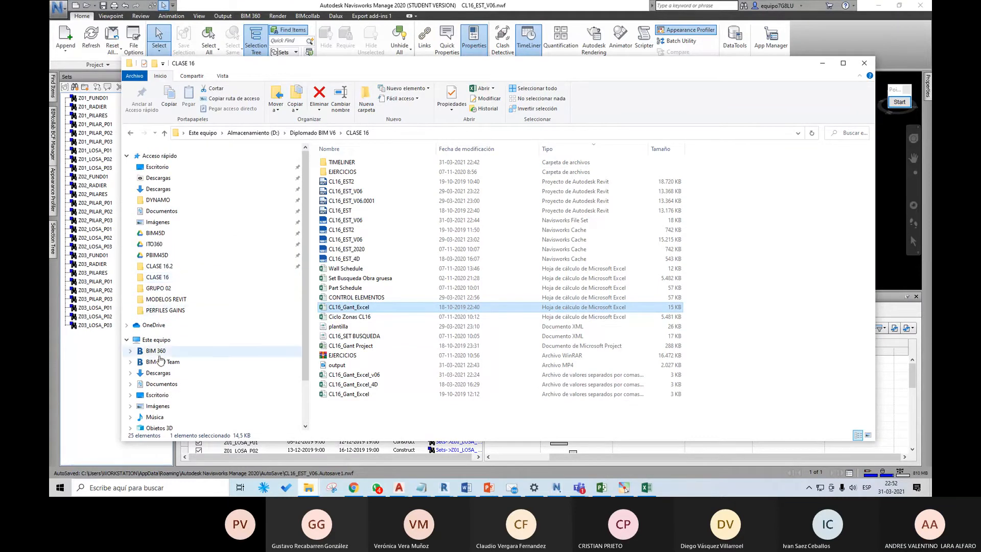
pyautogui.click(161, 397)
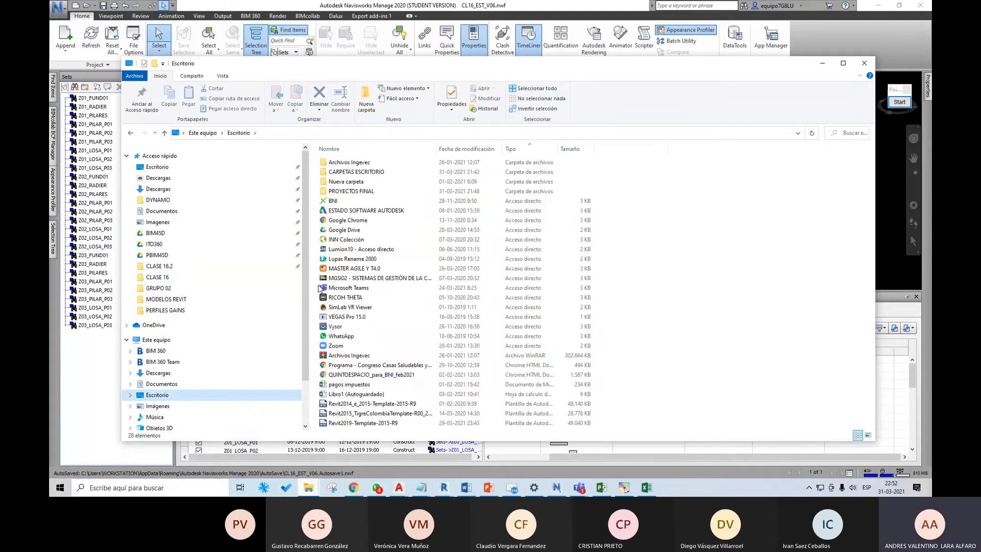
pyautogui.doubleClick(370, 172)
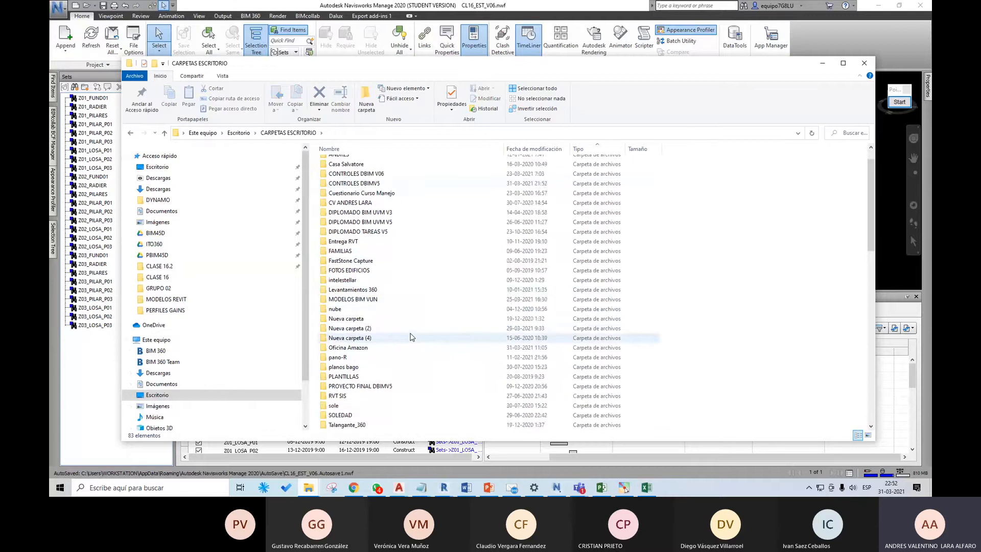
pyautogui.scroll(-4, 412, 336)
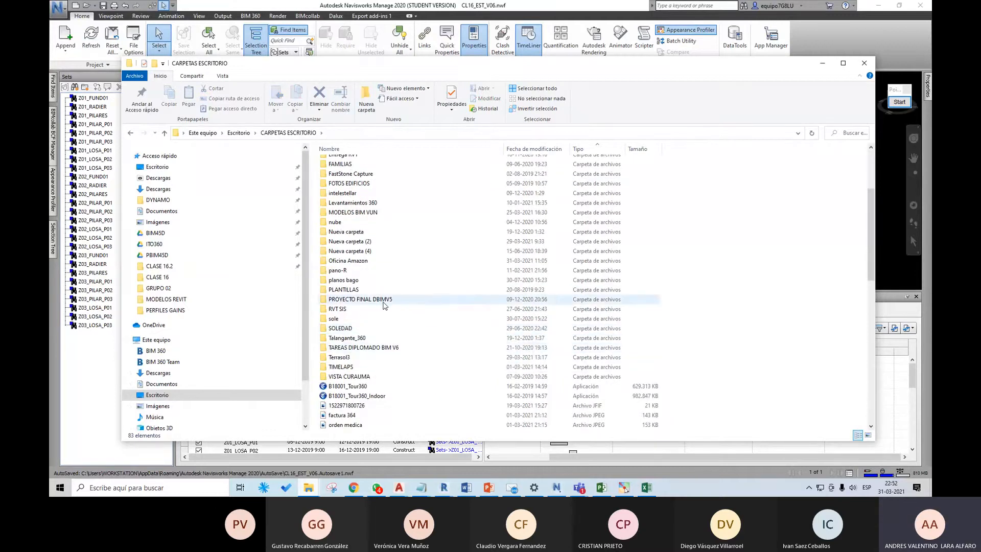
pyautogui.doubleClick(384, 311)
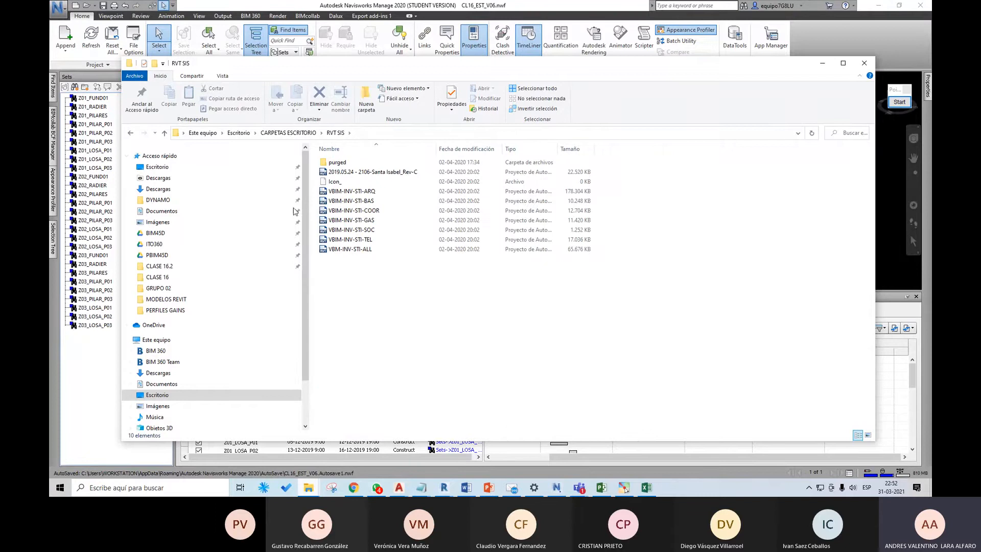
pyautogui.click(130, 133)
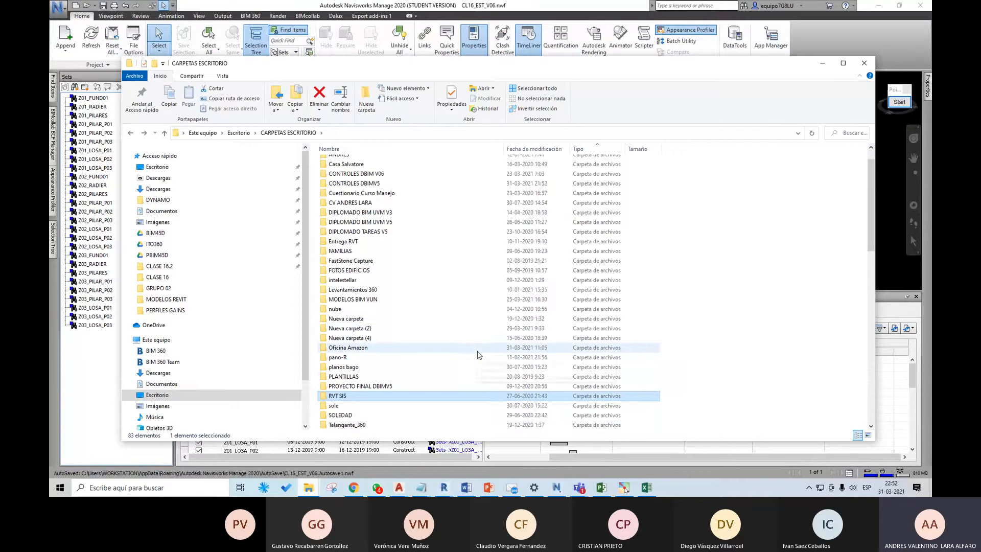
# Step: Find the Entrega RVT folder in CARPETAS ESCRITORIO and open its RVT SIS subfolder
pyautogui.scroll(-3, 477, 354)
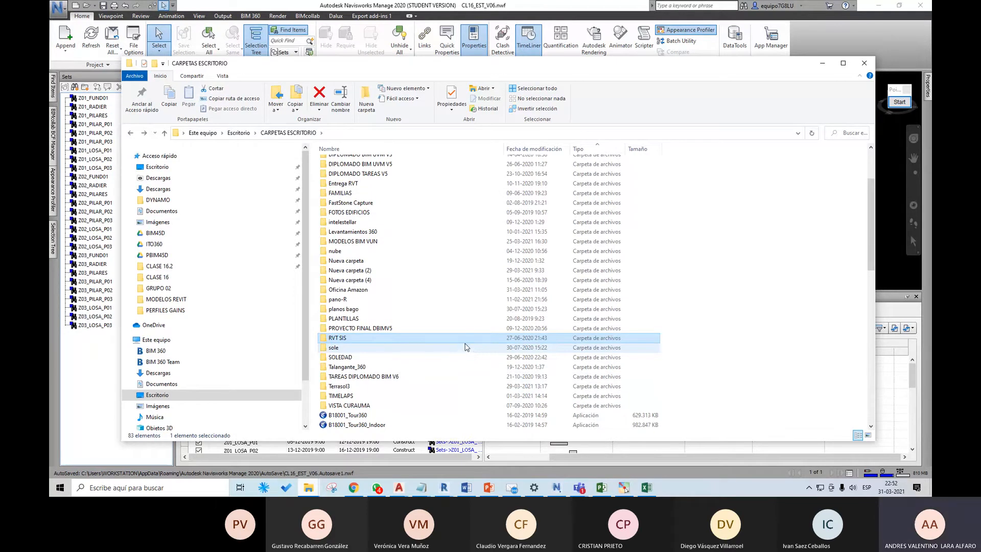
pyautogui.scroll(1, 450, 340)
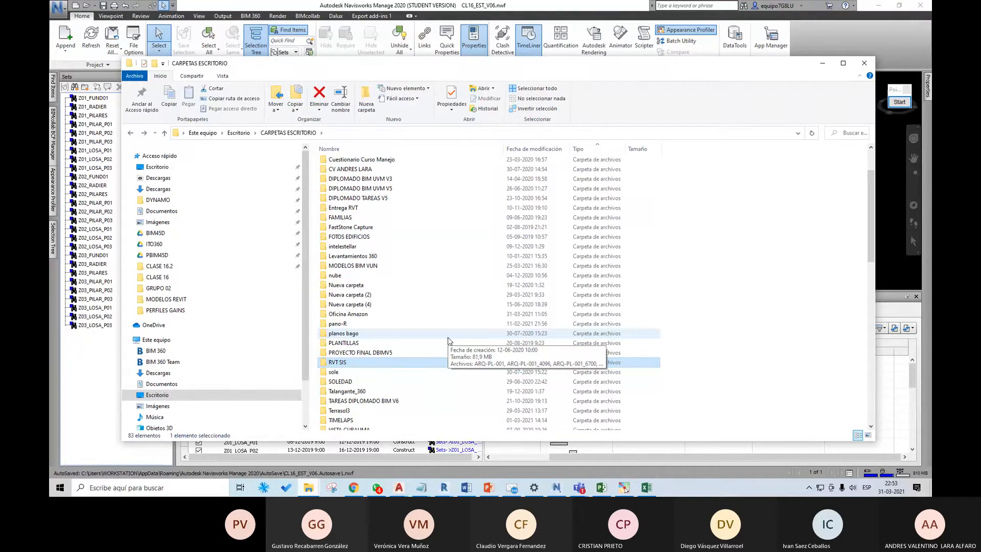
pyautogui.doubleClick(365, 208)
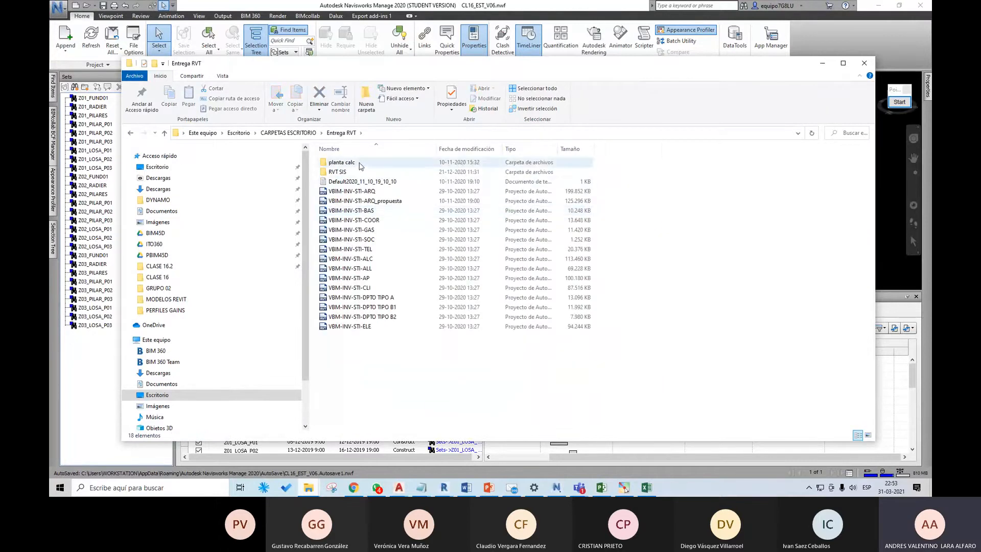
pyautogui.doubleClick(356, 172)
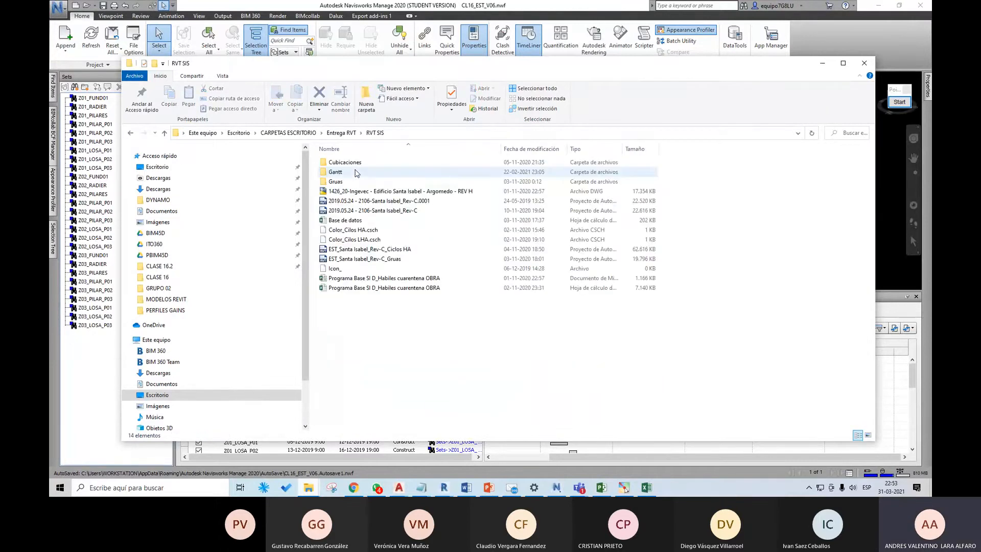
# Step: Open the Excel workbook Programa Base SI D_Habiles cuarentena OBRA, close it, and return to the RVT SIS folder
pyautogui.doubleClick(418, 288)
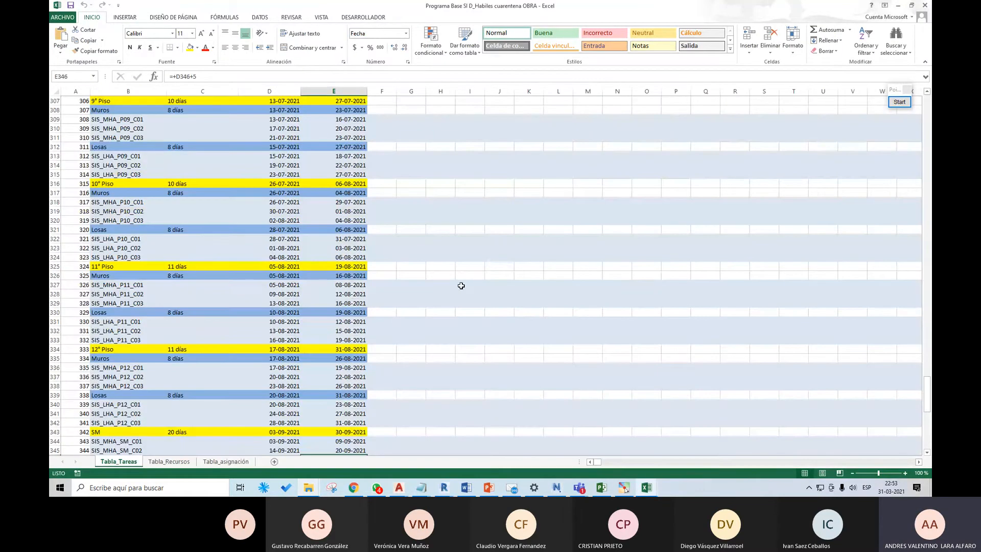
pyautogui.click(925, 5)
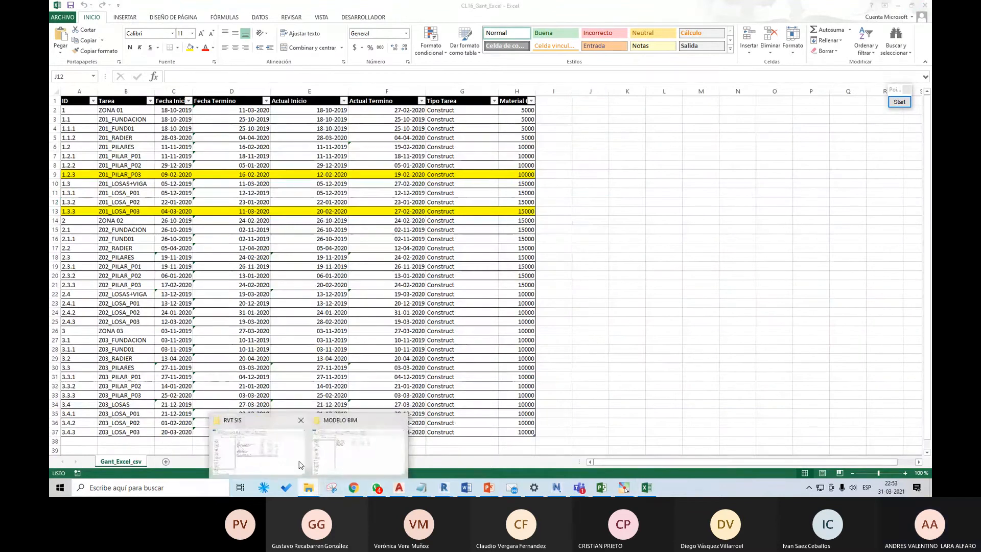
pyautogui.click(298, 462)
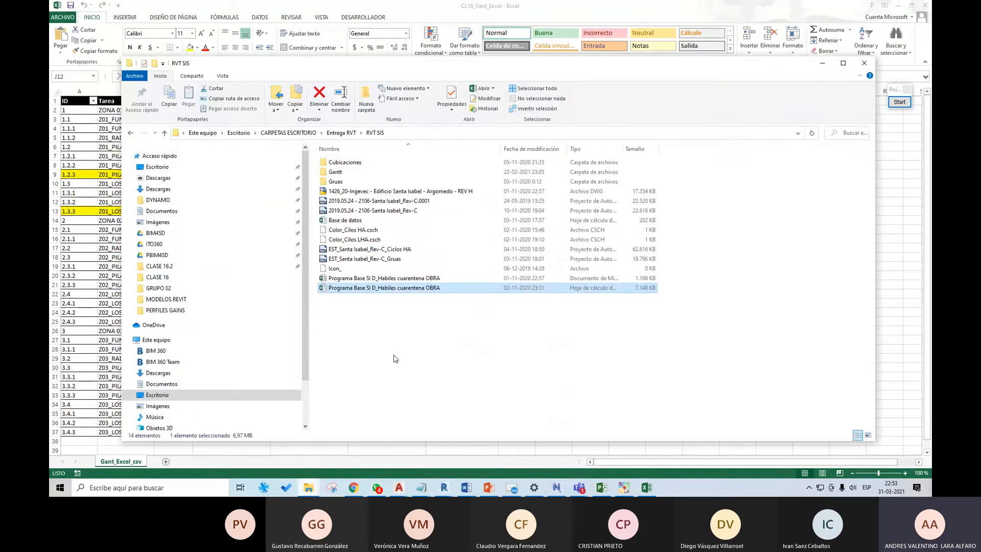
# Step: Widen the file type column to tell the files apart and open the Microsoft Project document Programa Base SI D_Habiles cuarentena OBRA
pyautogui.click(424, 278)
pyautogui.click(619, 149)
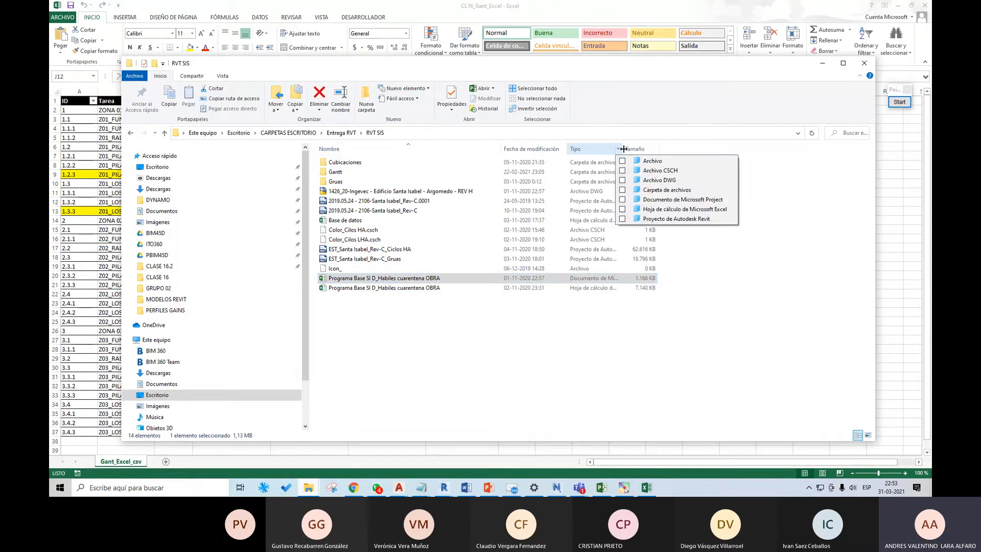
pyautogui.moveTo(624, 148); pyautogui.dragTo(682, 148)
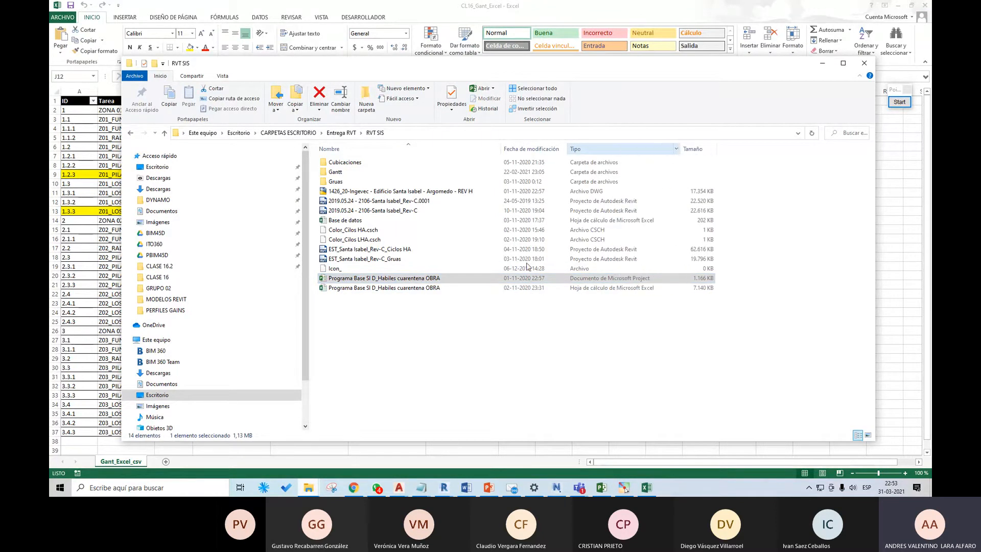
pyautogui.click(435, 279)
pyautogui.doubleClick(435, 280)
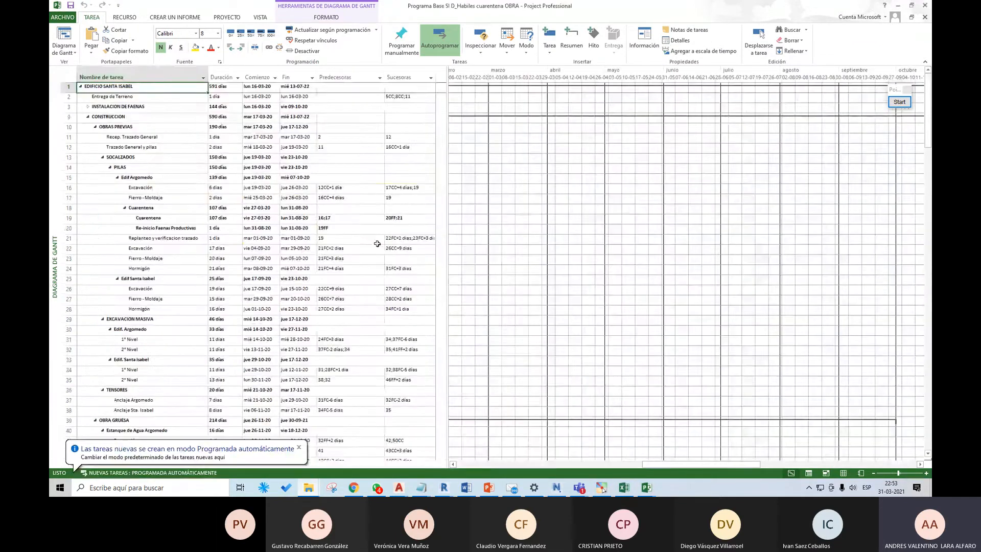
# Step: Examine the whole EDIFICIO SANTA ISABEL task list and Gantt chart, from the first task to Entrega Obra and back
pyautogui.scroll(-20, 377, 244)
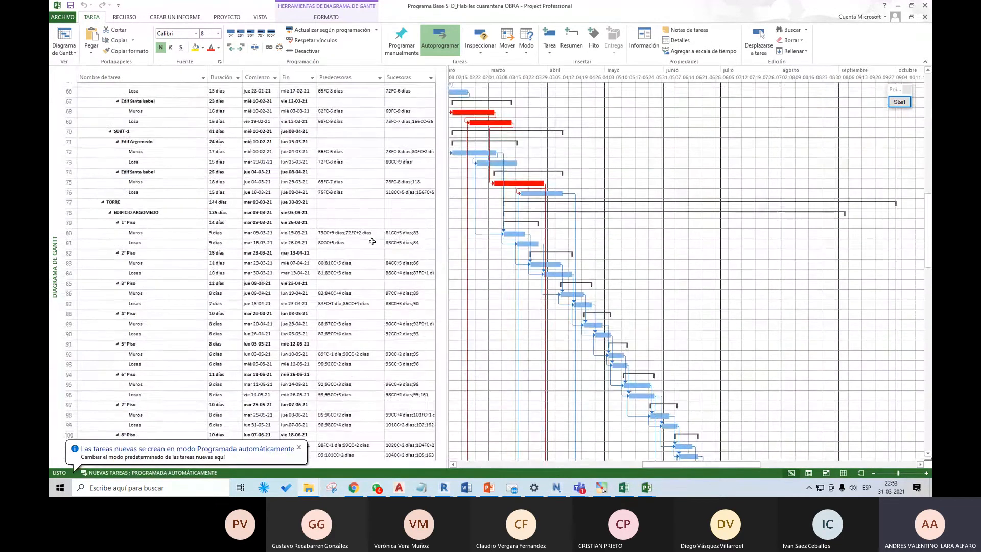
pyautogui.scroll(-4, 372, 241)
pyautogui.scroll(-20, 372, 241)
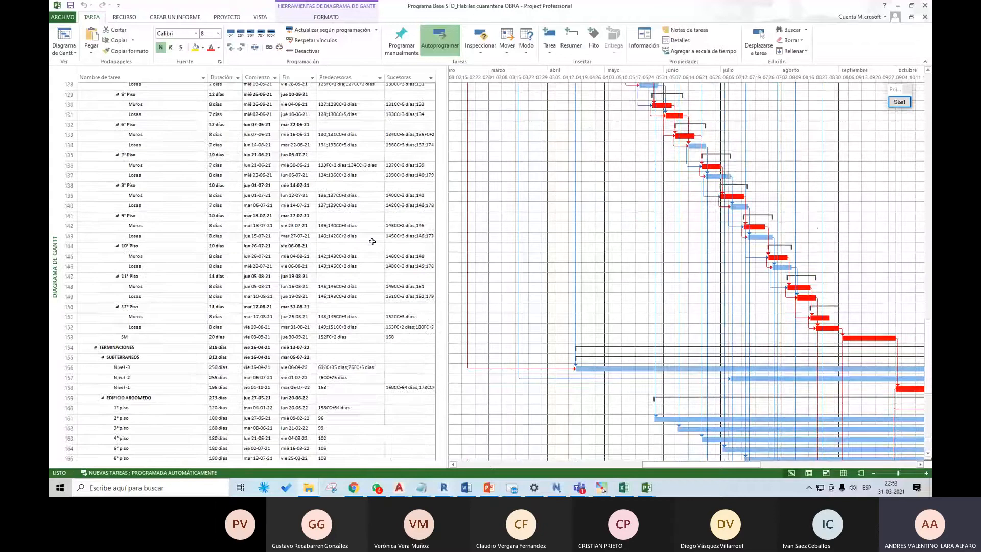
pyautogui.scroll(-2, 372, 241)
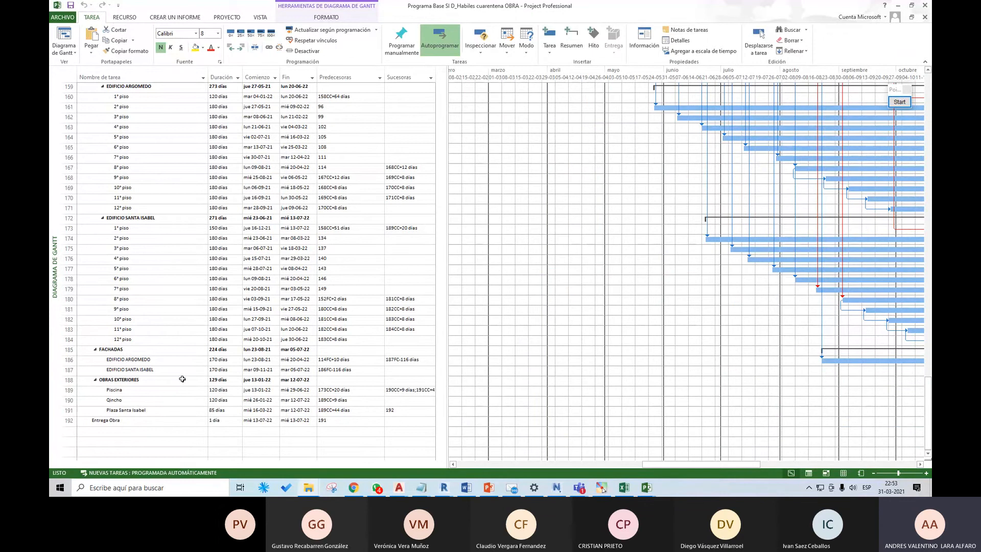
pyautogui.scroll(1, 158, 367)
pyautogui.scroll(15, 158, 367)
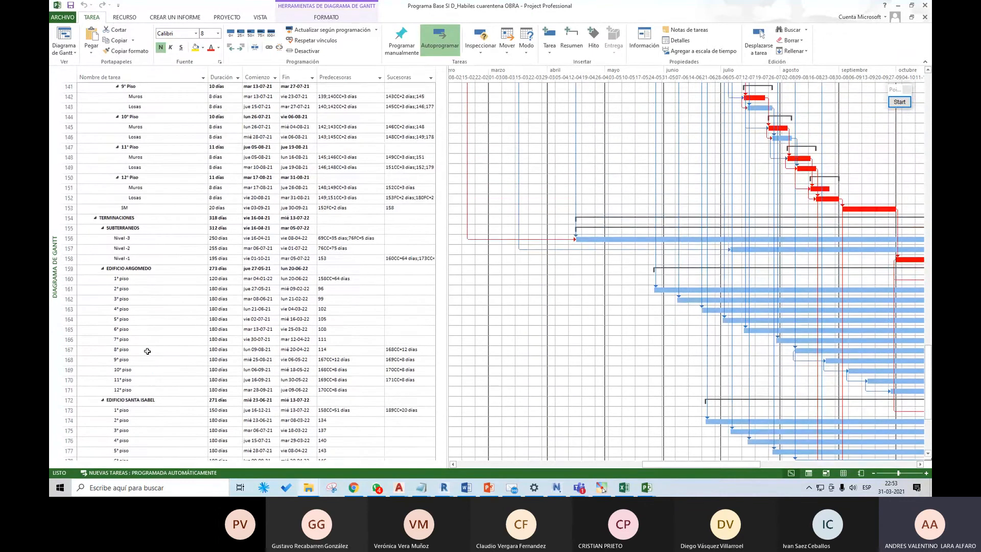
pyautogui.scroll(16, 147, 349)
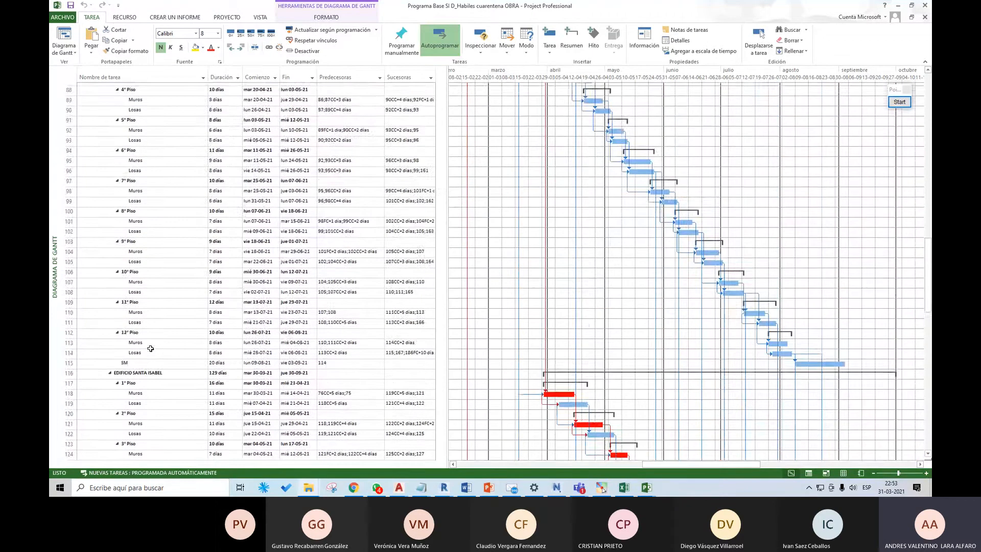
pyautogui.scroll(11, 151, 348)
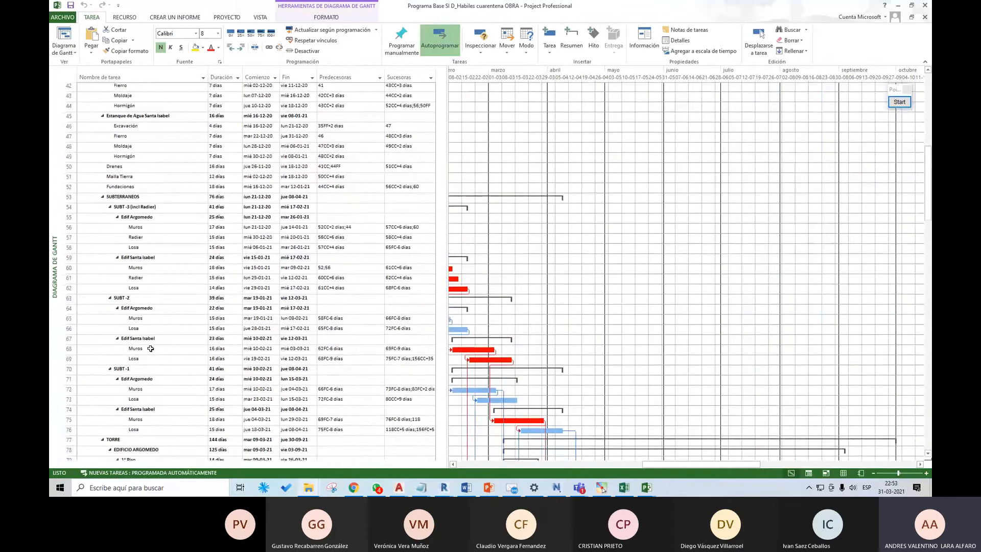
pyautogui.scroll(10, 160, 356)
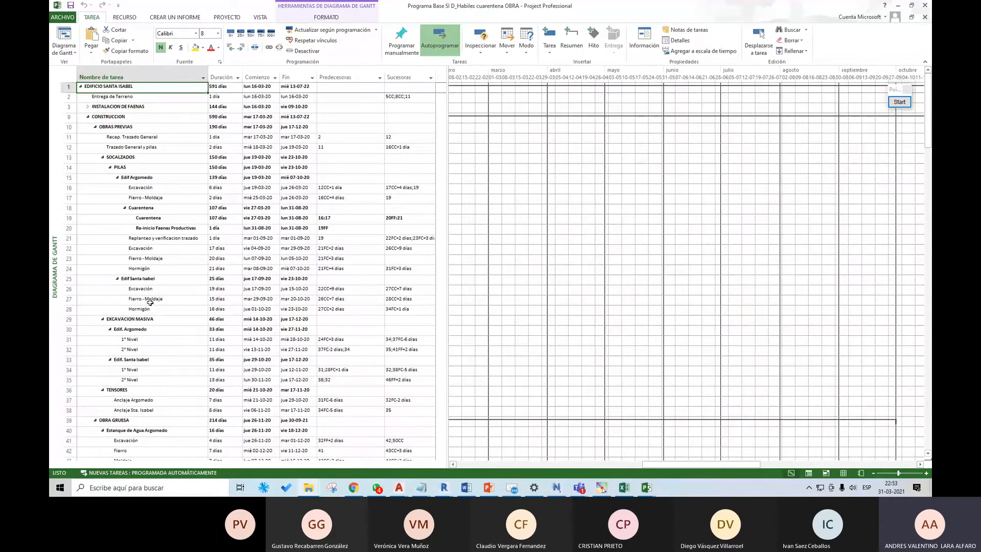
# Step: Collapse and re-expand CONSTRUCCION, expand INSTALACION DE FAENAS, and look through the floor-by-floor Muros and Losas tasks down to TERMINACIONES
pyautogui.click(86, 120)
pyautogui.click(87, 117)
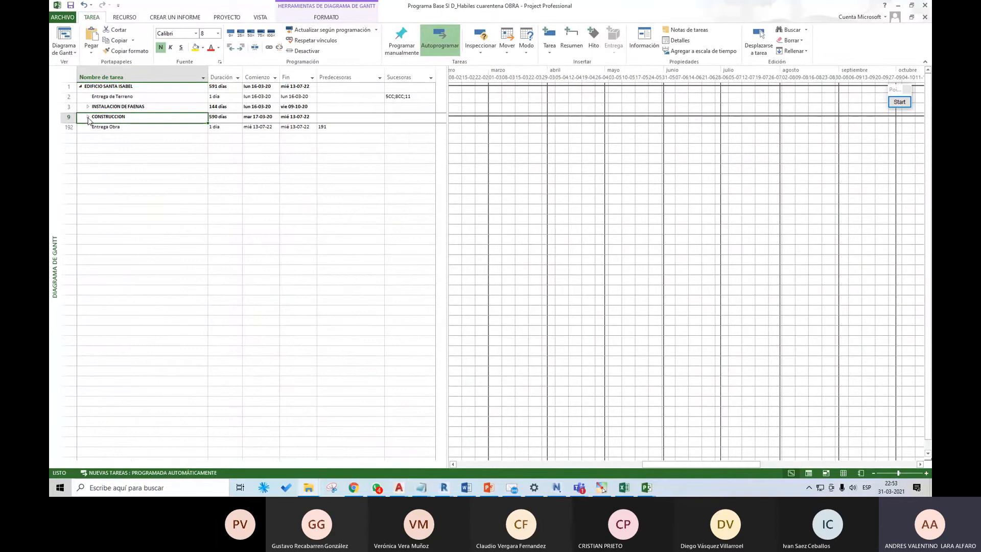
pyautogui.click(87, 115)
pyautogui.click(87, 107)
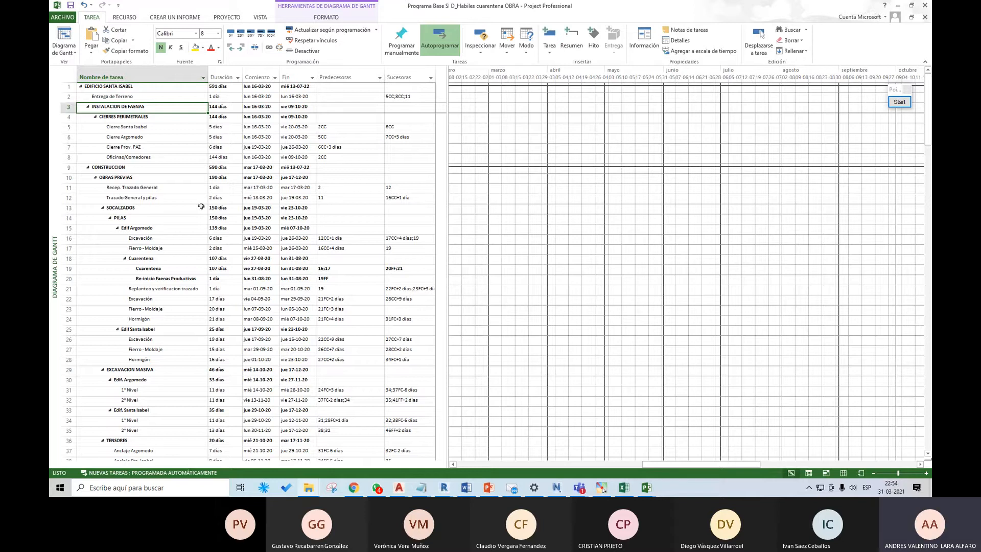
pyautogui.scroll(-9, 201, 206)
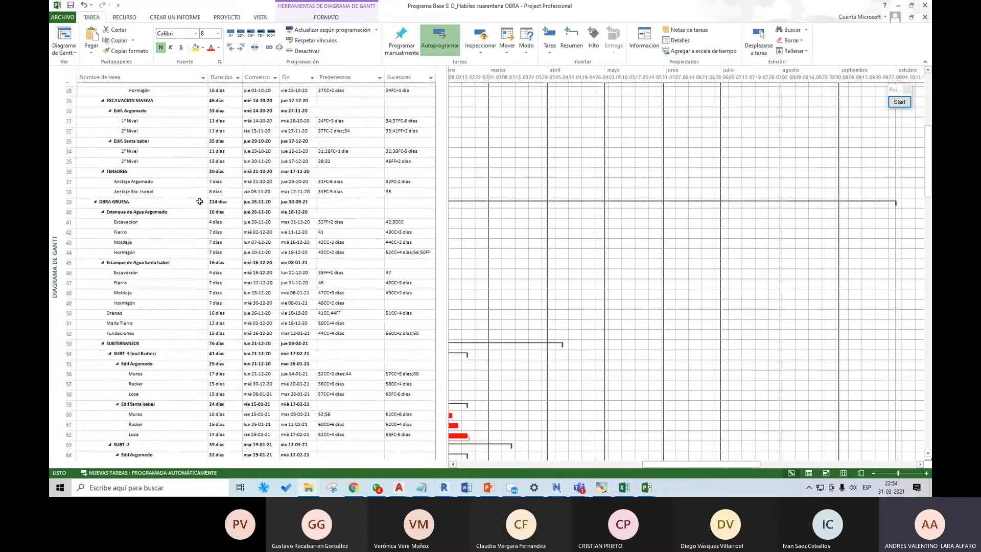
pyautogui.scroll(-19, 199, 201)
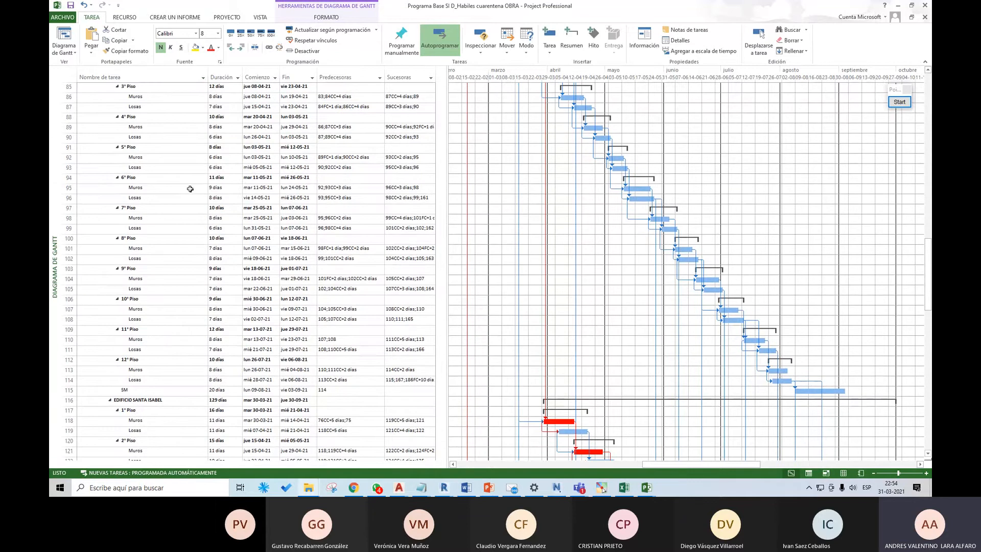
pyautogui.scroll(-11, 189, 189)
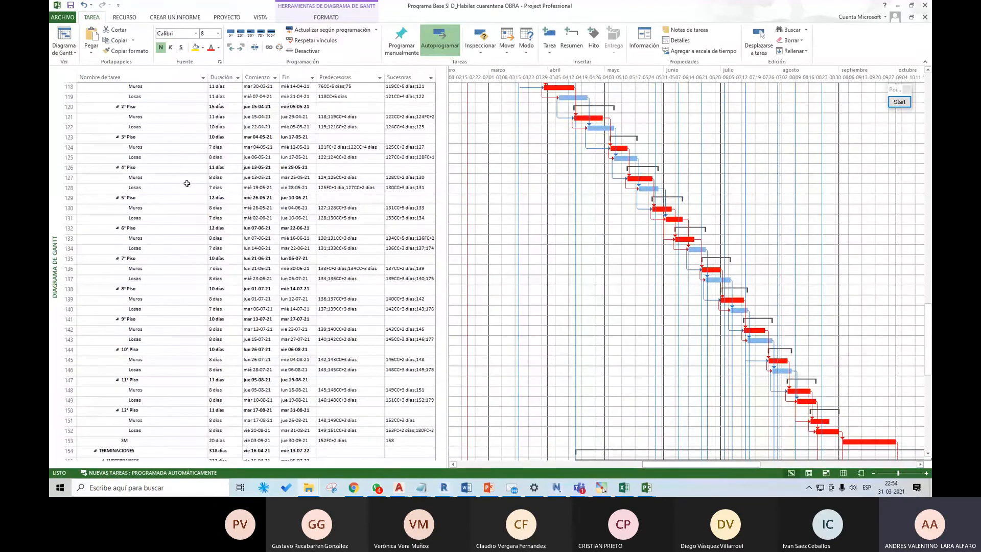
pyautogui.scroll(-16, 187, 182)
pyautogui.scroll(14, 187, 183)
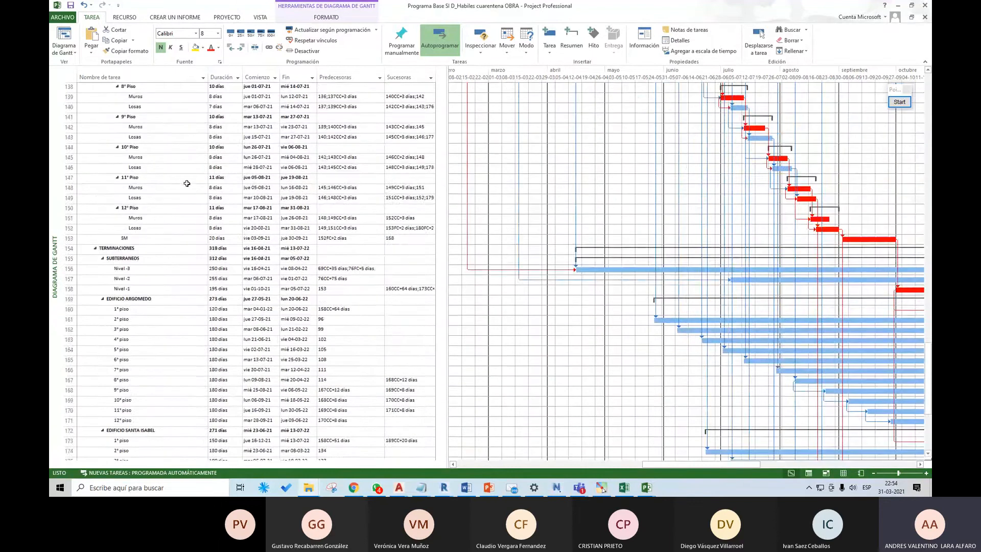
# Step: Close the project schedule, minimize the RVT SIS folder window, and switch back to the Navisworks TimeLiner model
pyautogui.click(924, 6)
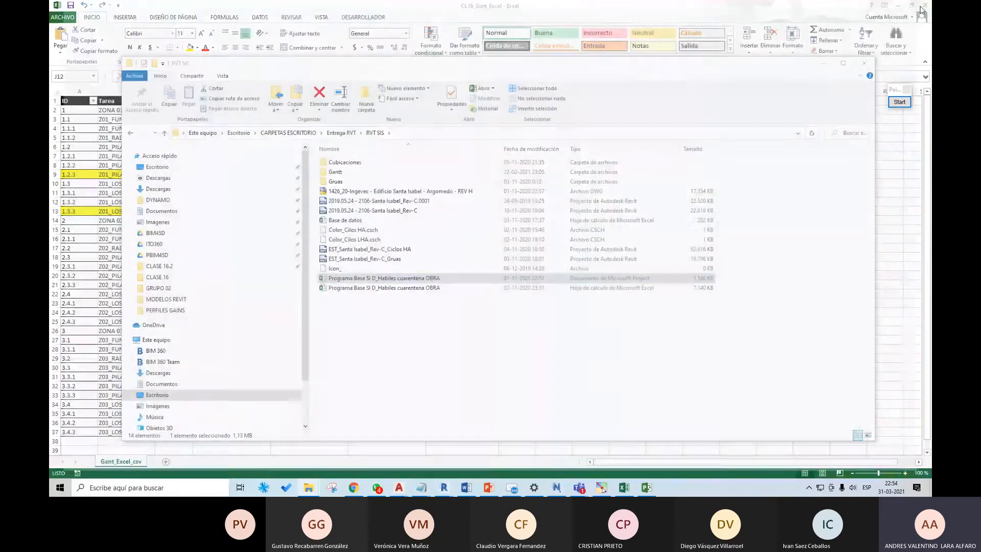
pyautogui.click(822, 63)
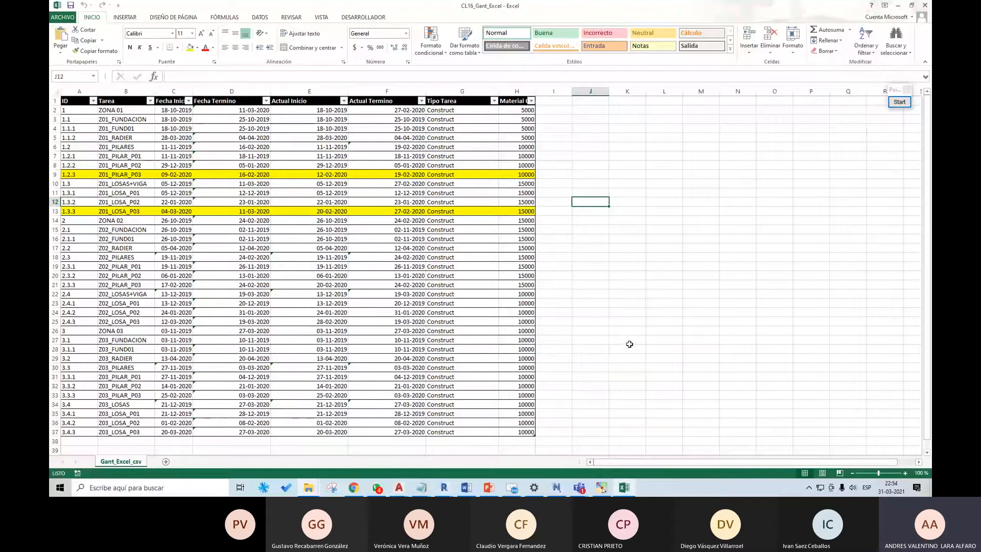
pyautogui.click(560, 490)
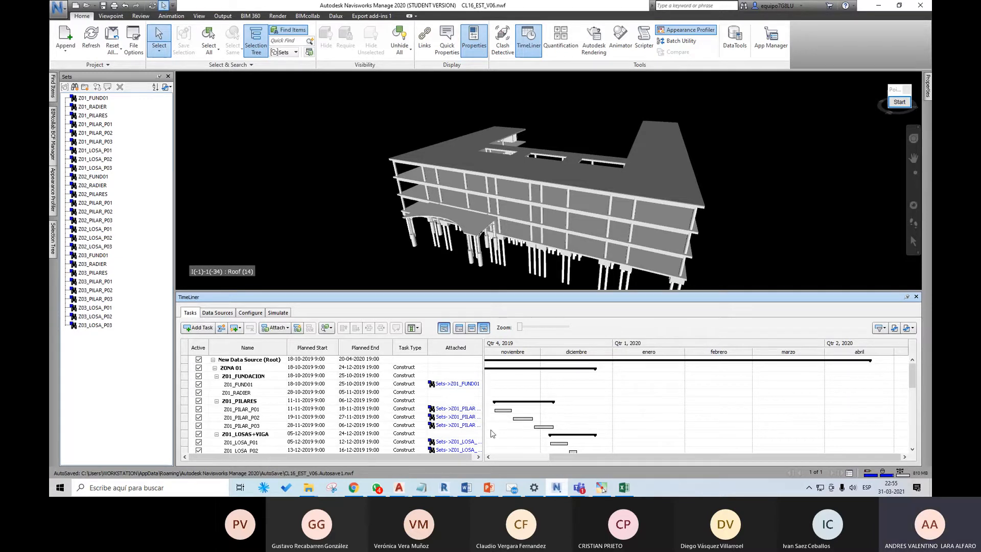
# Step: Switch to the Revit home window and open the project CL16_EST_V06 from the CLASE 16 folder of Diplomado BIM V6
pyautogui.click(445, 488)
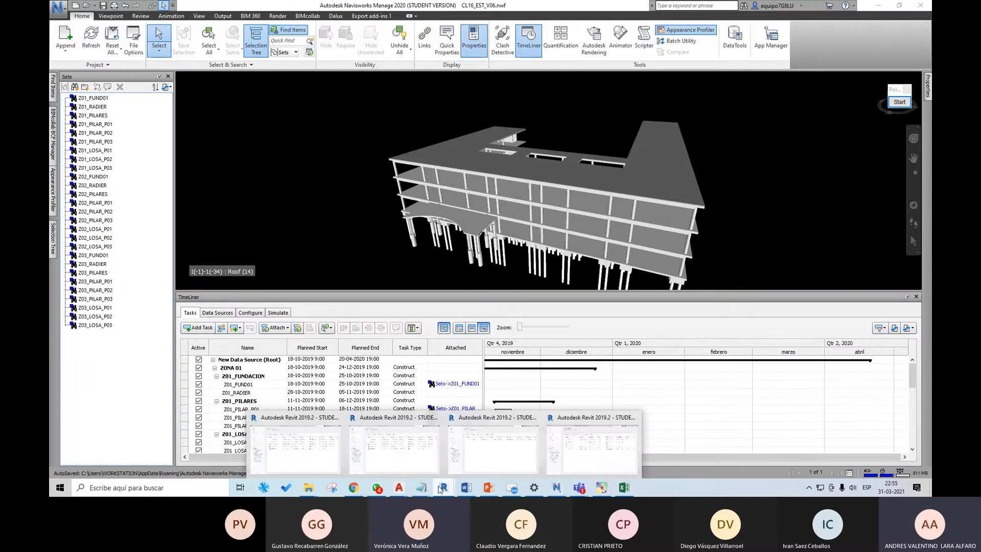
pyautogui.click(307, 442)
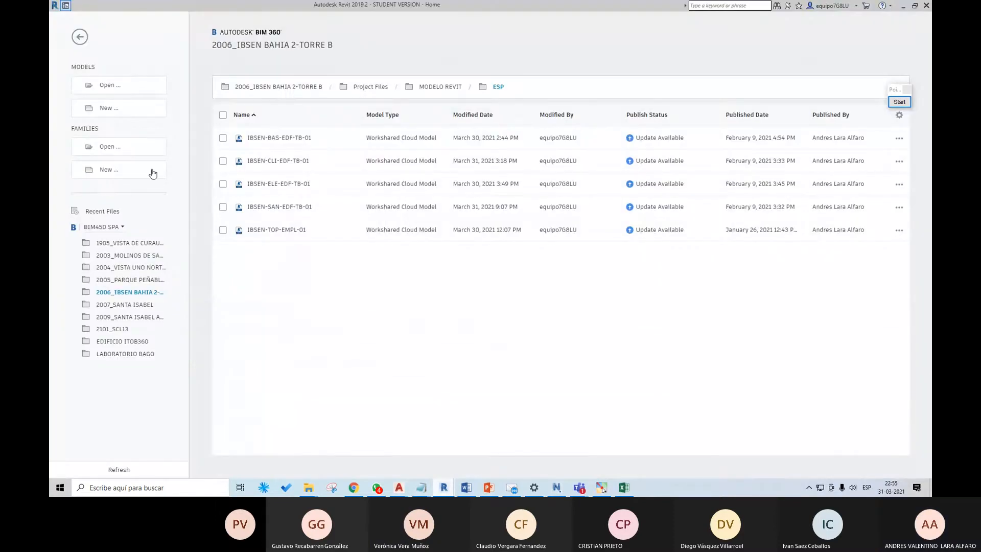
pyautogui.click(129, 86)
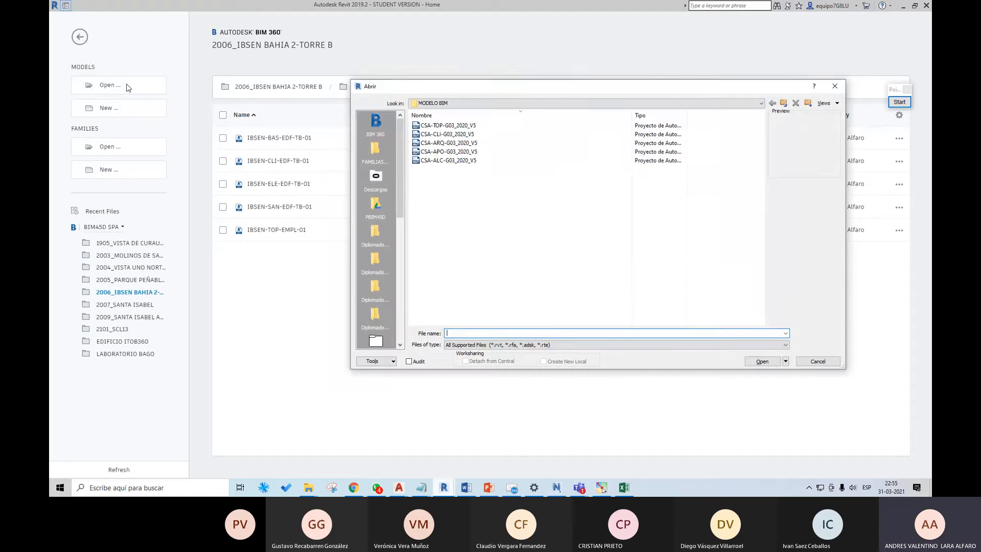
pyautogui.moveTo(400, 183); pyautogui.dragTo(402, 192)
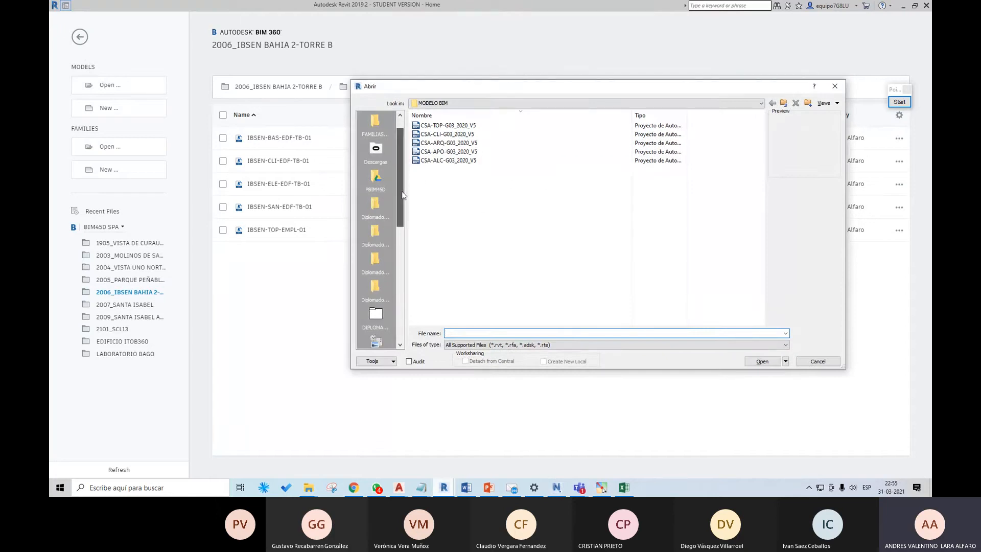
pyautogui.click(378, 256)
pyautogui.click(376, 203)
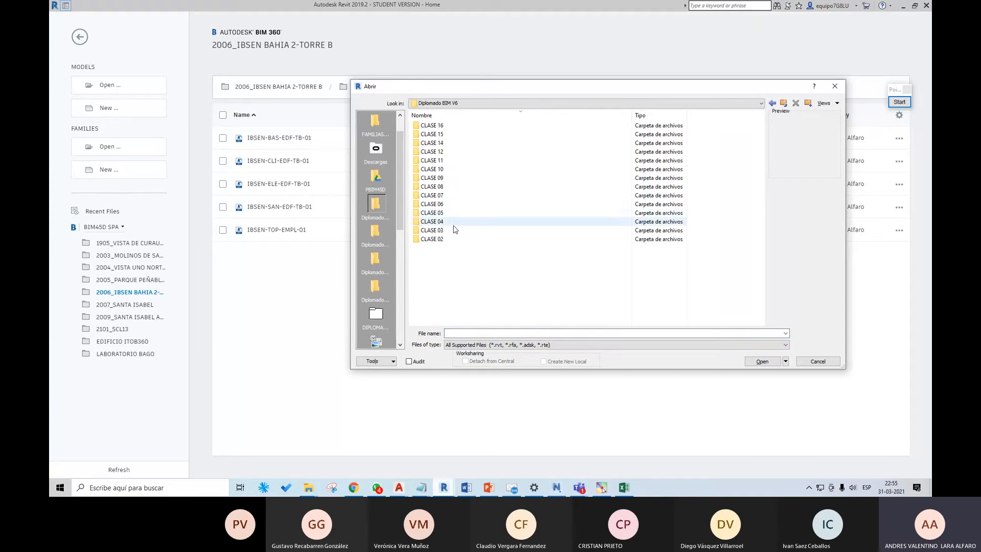
pyautogui.doubleClick(431, 125)
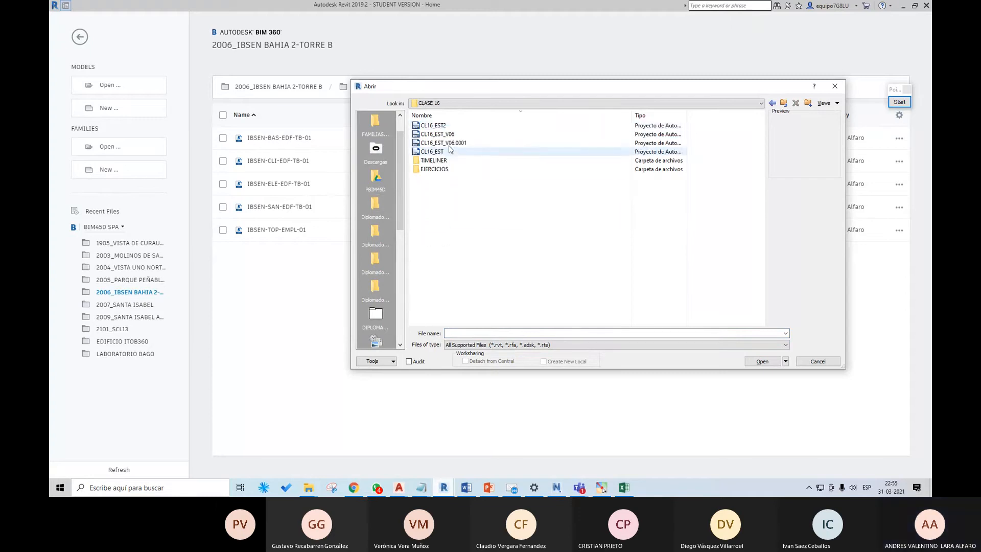
pyautogui.click(440, 134)
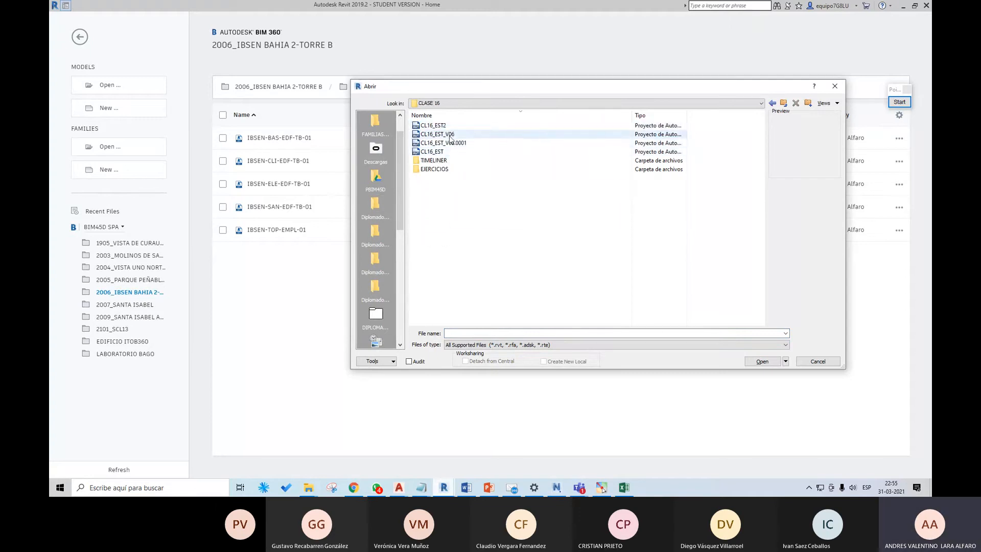
pyautogui.click(766, 361)
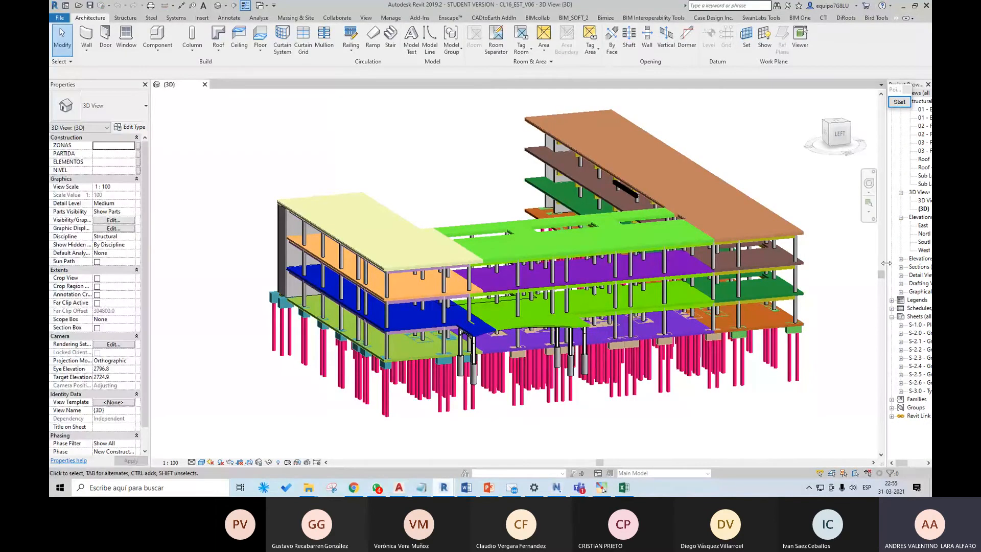
# Step: Widen the Project Browser and create a new building component schedule for the Parts category in the New Construction phase
pyautogui.moveTo(887, 264); pyautogui.dragTo(813, 264)
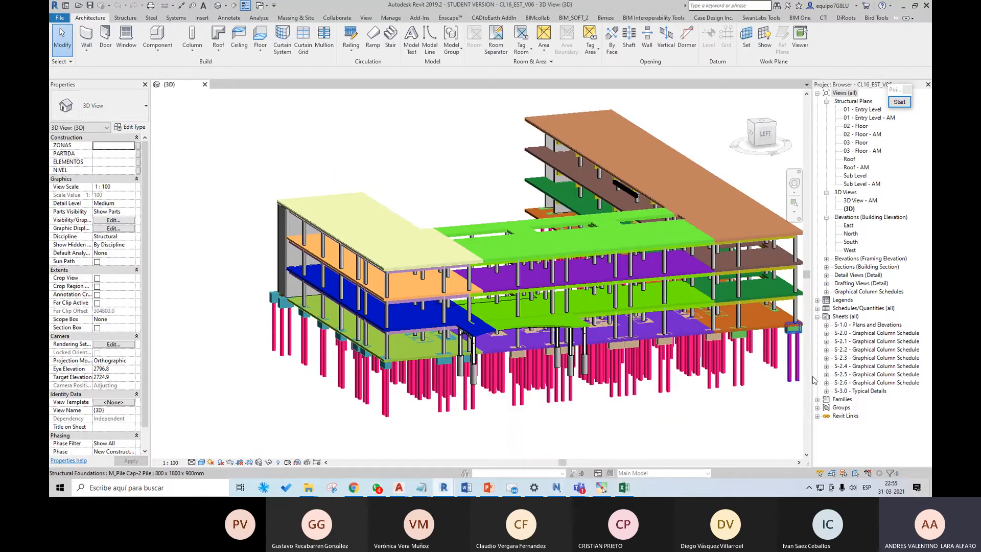
pyautogui.moveTo(811, 378); pyautogui.dragTo(781, 378)
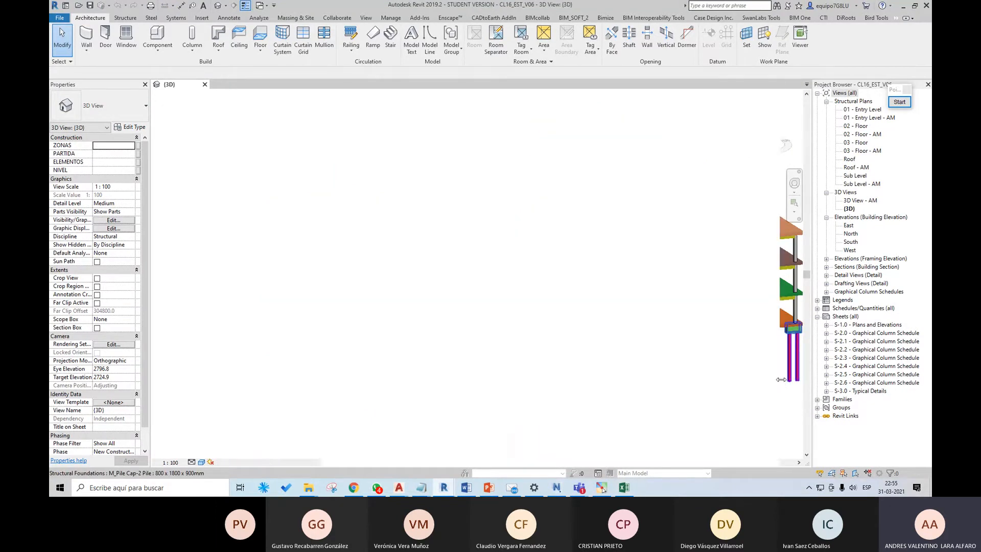
pyautogui.click(366, 18)
pyautogui.click(549, 38)
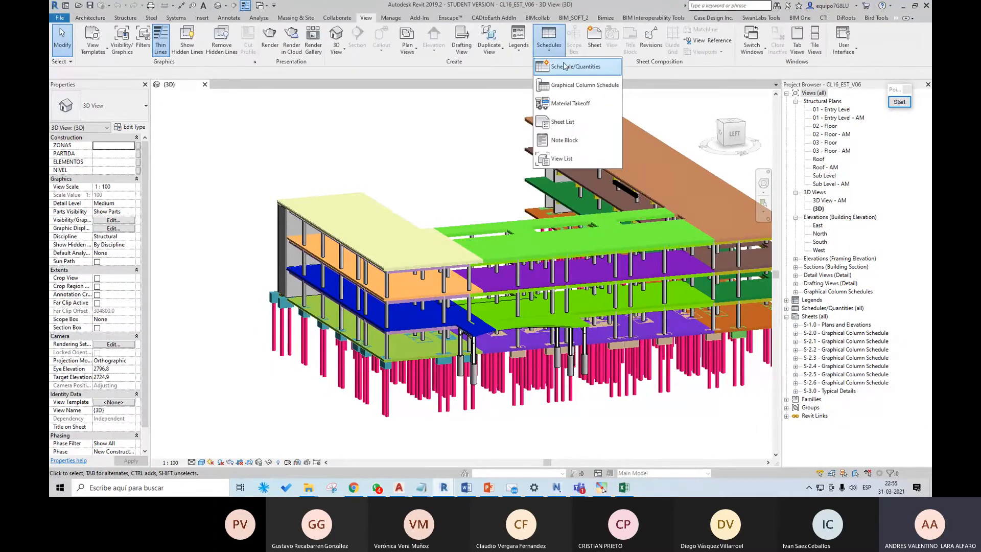
pyautogui.click(567, 70)
pyautogui.moveTo(459, 196); pyautogui.dragTo(458, 286)
pyautogui.click(345, 271)
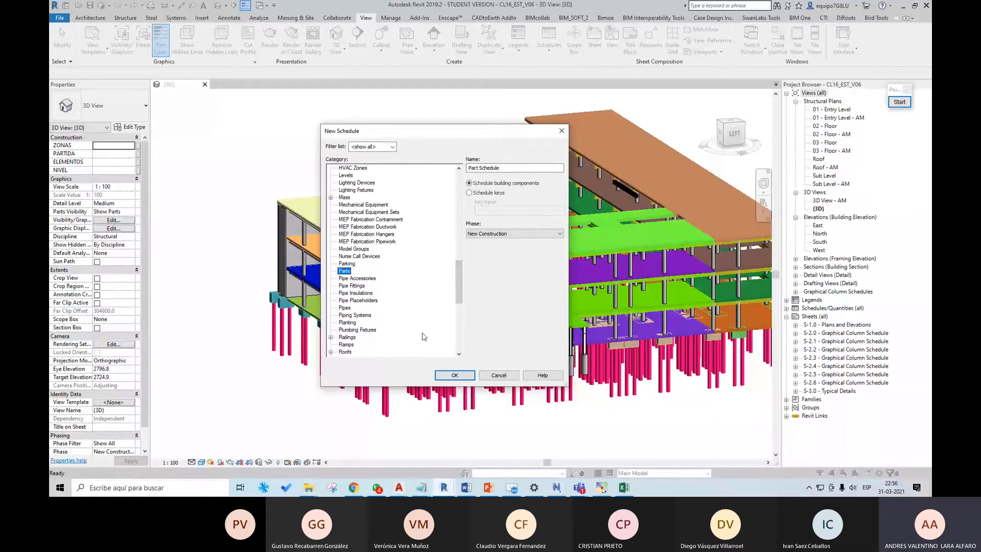
pyautogui.click(454, 374)
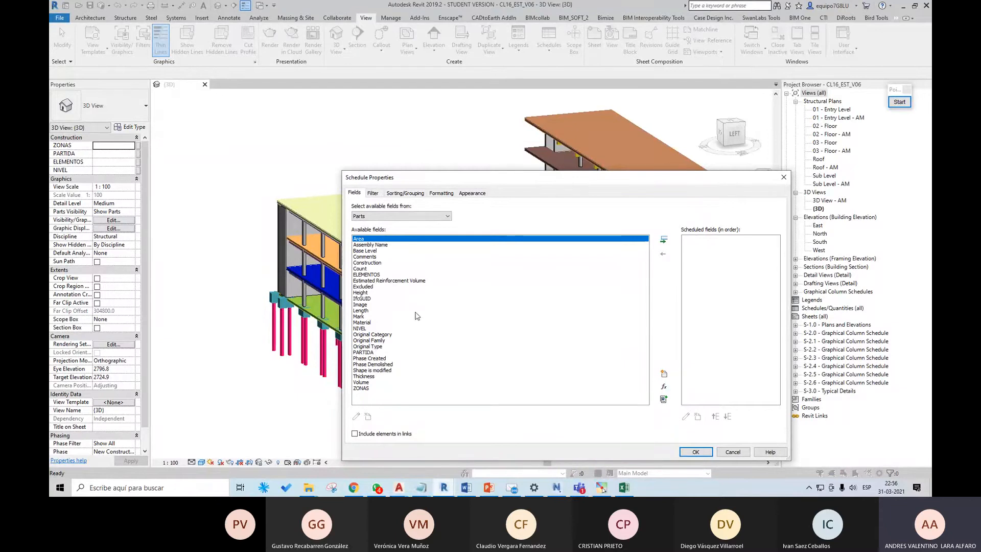
# Step: Add the fields Area, Volume, NIVEL, PARTIDA and ZONAS to the part schedule
pyautogui.click(663, 239)
pyautogui.click(361, 376)
pyautogui.click(663, 239)
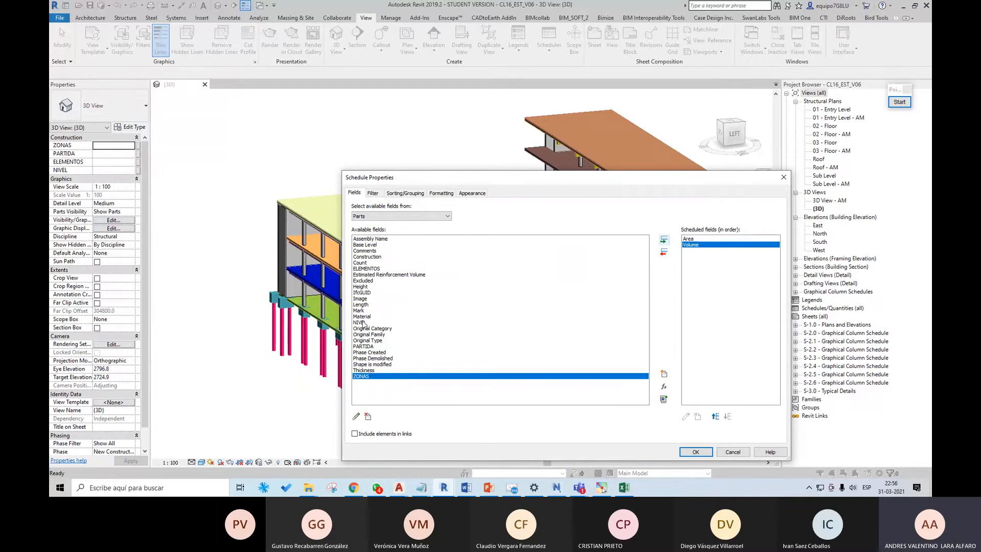
pyautogui.click(386, 322)
pyautogui.click(664, 240)
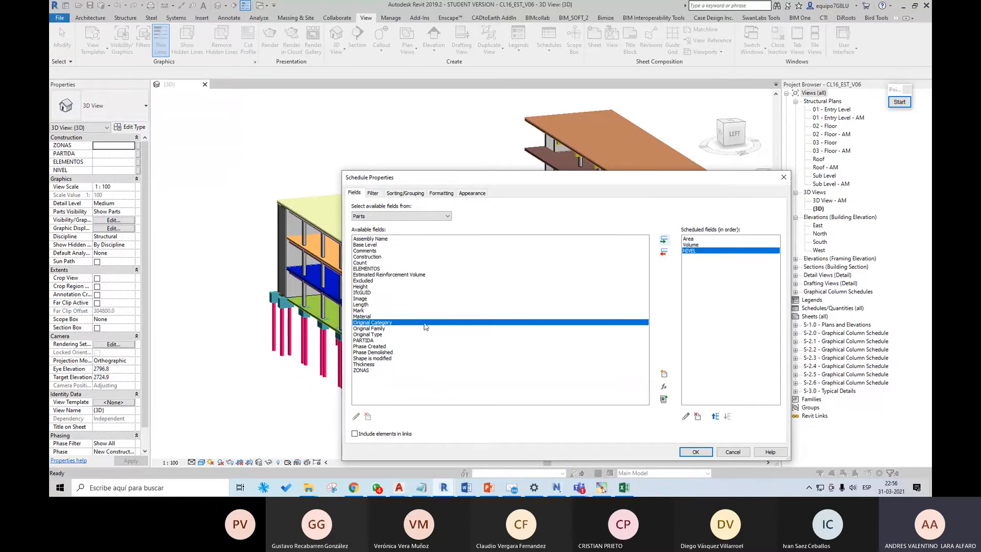
pyautogui.click(389, 341)
pyautogui.click(663, 239)
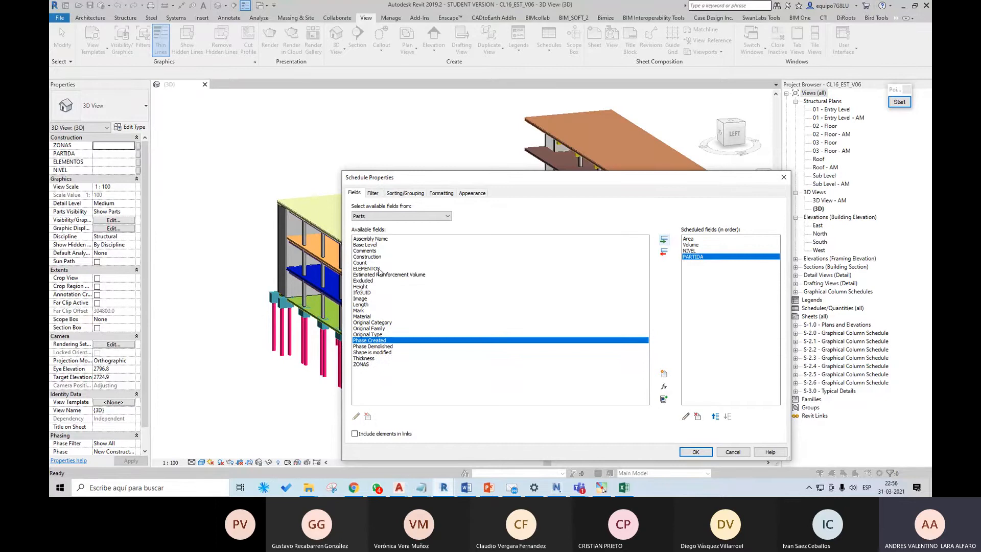
pyautogui.click(367, 364)
pyautogui.click(664, 241)
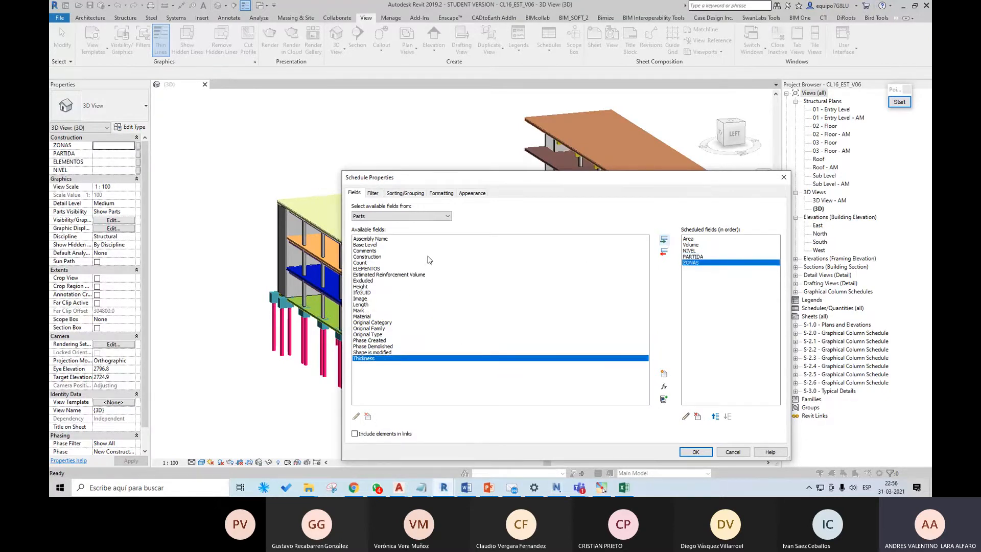
# Step: Sort the part schedule by ZONAS with a footer for each group and generate the schedule
pyautogui.click(418, 193)
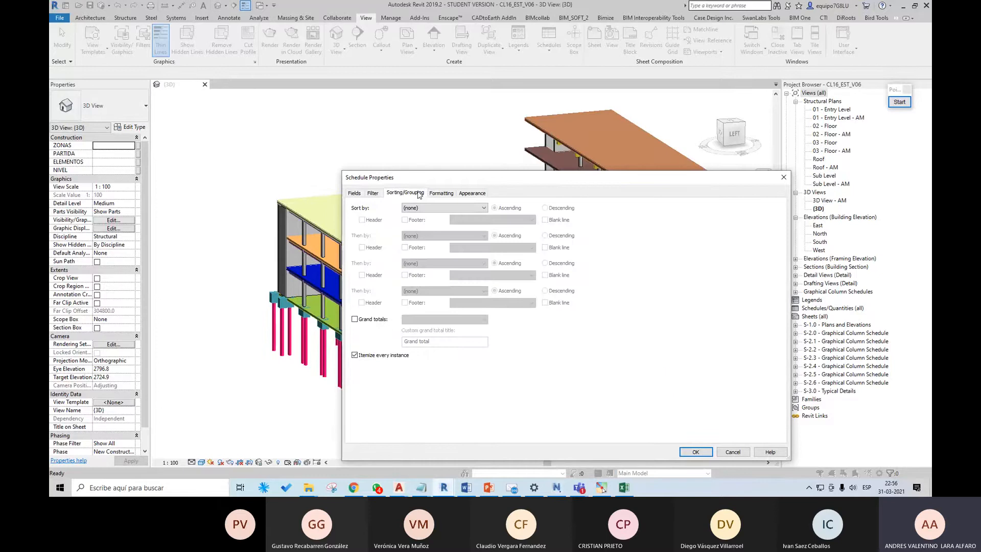
pyautogui.click(421, 208)
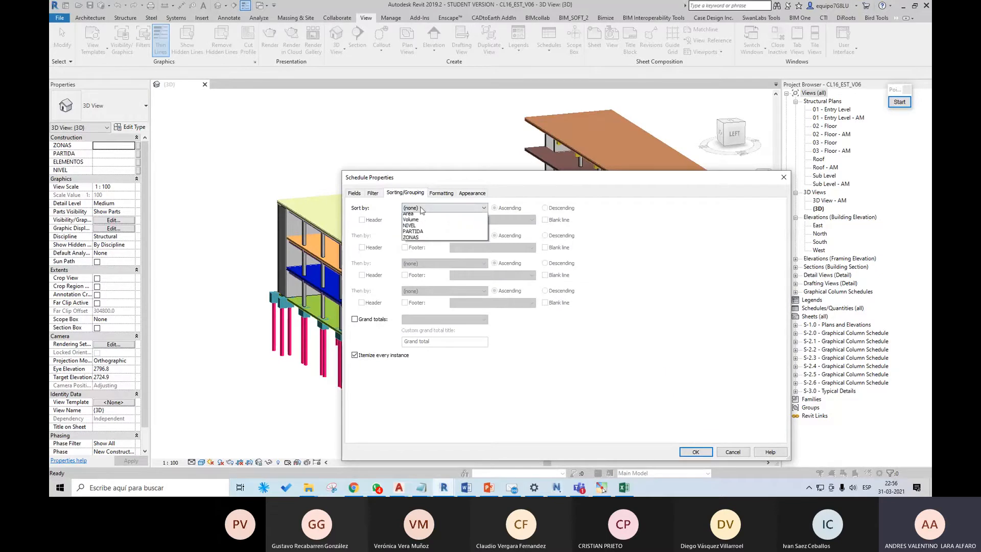
pyautogui.click(411, 237)
pyautogui.click(408, 220)
pyautogui.click(701, 453)
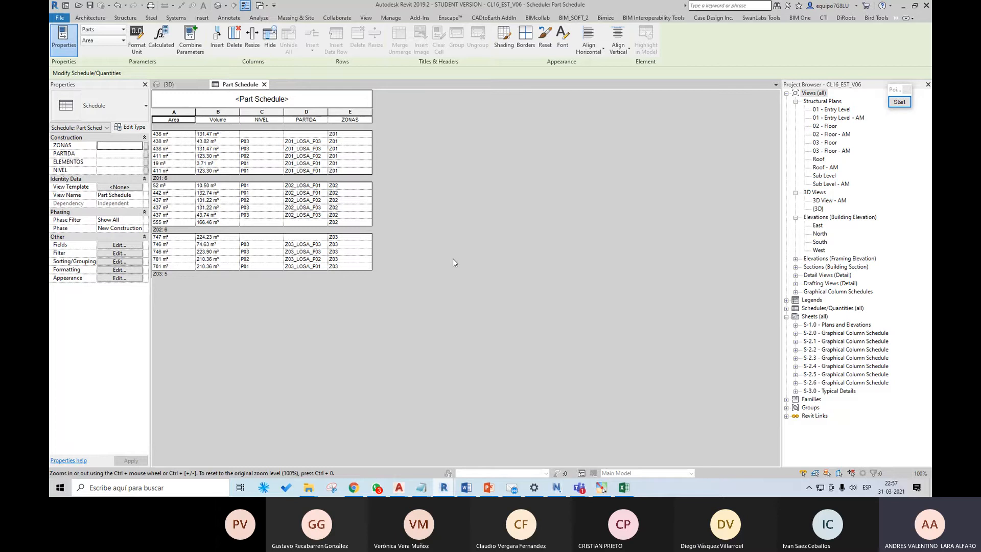
# Step: Return to the 3D view and inspect the colour-coded building zones from a higher angle
pyautogui.click(172, 86)
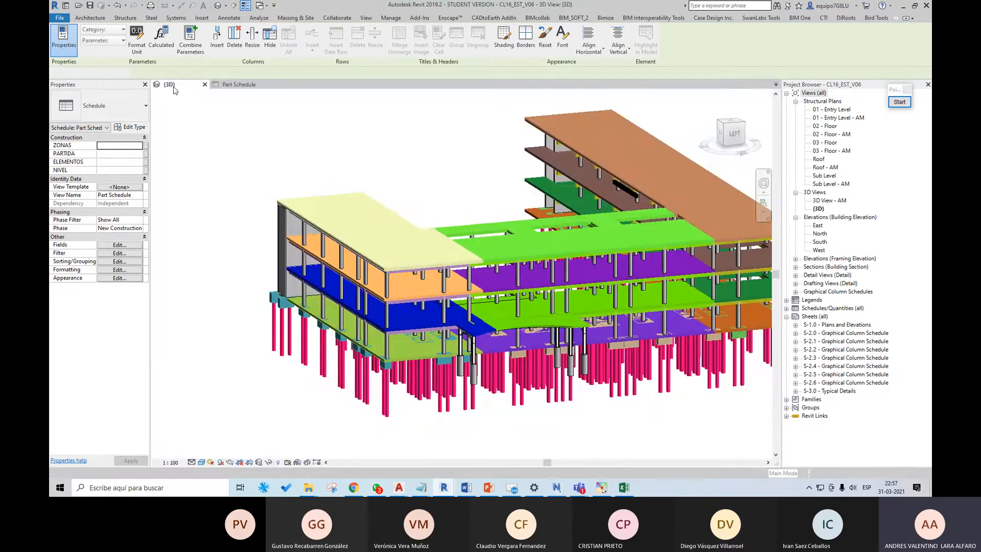
pyautogui.moveTo(459, 198); pyautogui.dragTo(368, 207, button='middle')
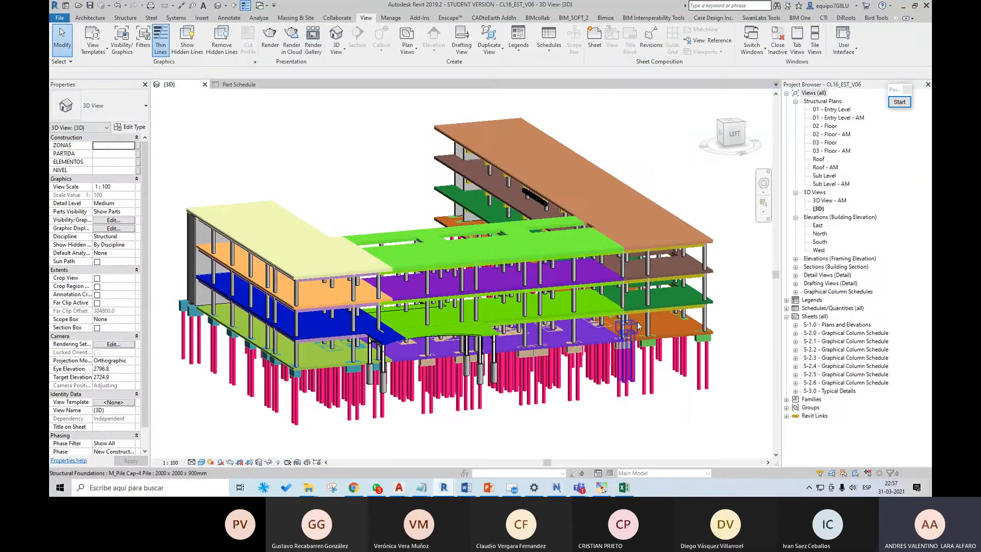
pyautogui.keyDown('shift'); pyautogui.moveTo(516, 286); pyautogui.dragTo(475, 270, button='middle'); pyautogui.keyUp('shift')
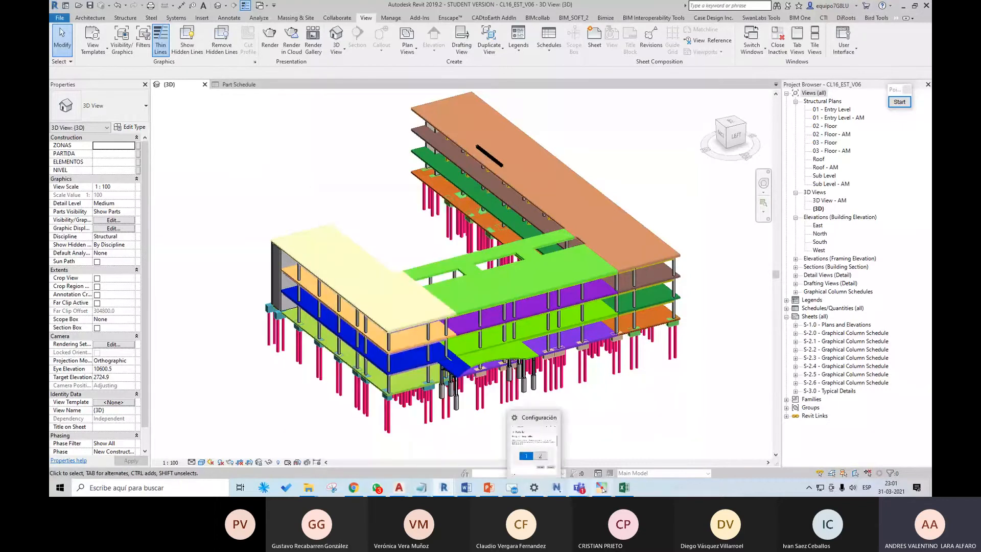
# Step: Switch to Navisworks and start a new empty file, saving the changes to CL16_EST_V06.nwf
pyautogui.click(559, 492)
pyautogui.click(59, 7)
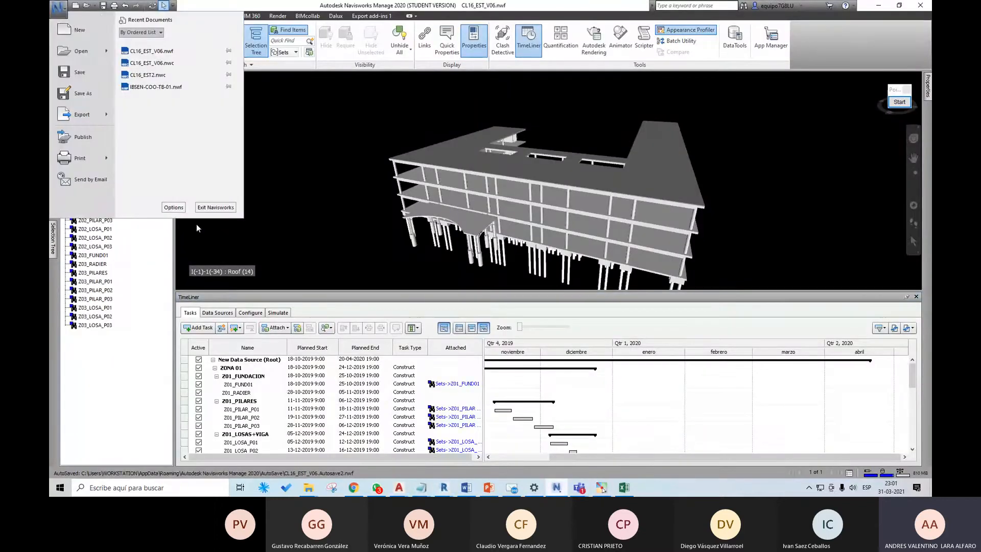
pyautogui.click(59, 7)
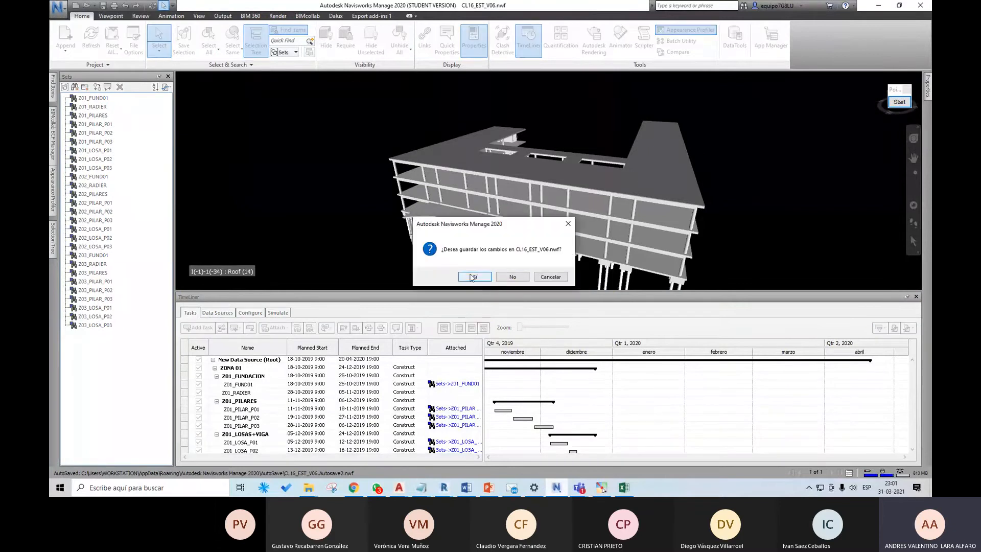
pyautogui.click(488, 275)
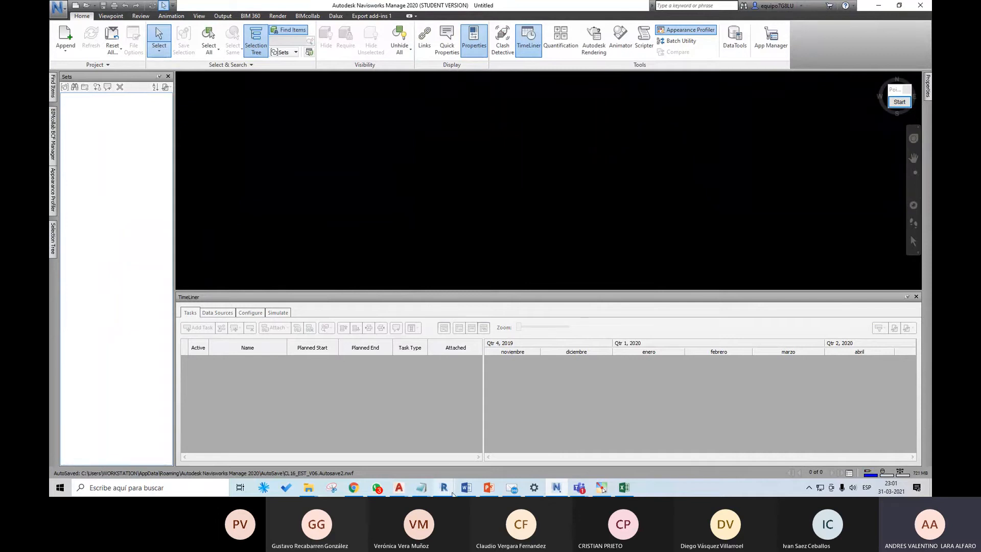
# Step: Switch to the Revit home window and browse for a project in the EJERCICIOS folder of Diplomado BIM V6, CLASE 16
pyautogui.click(444, 492)
pyautogui.click(431, 452)
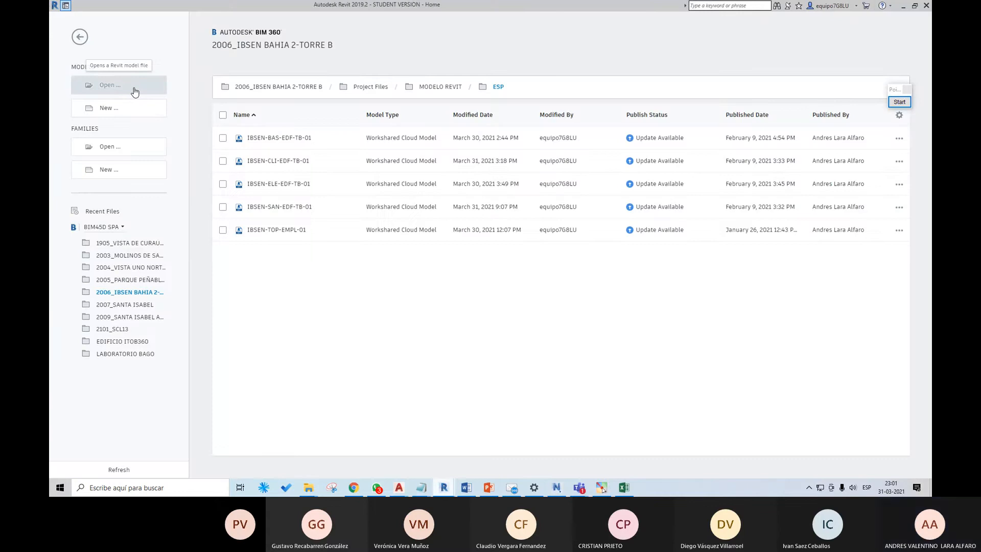
pyautogui.click(136, 92)
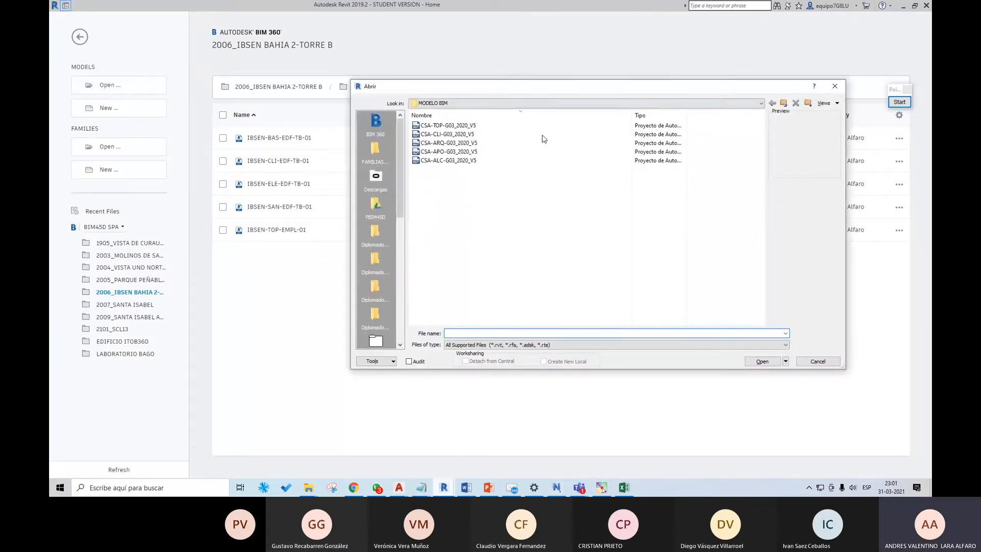
pyautogui.click(375, 285)
pyautogui.click(375, 258)
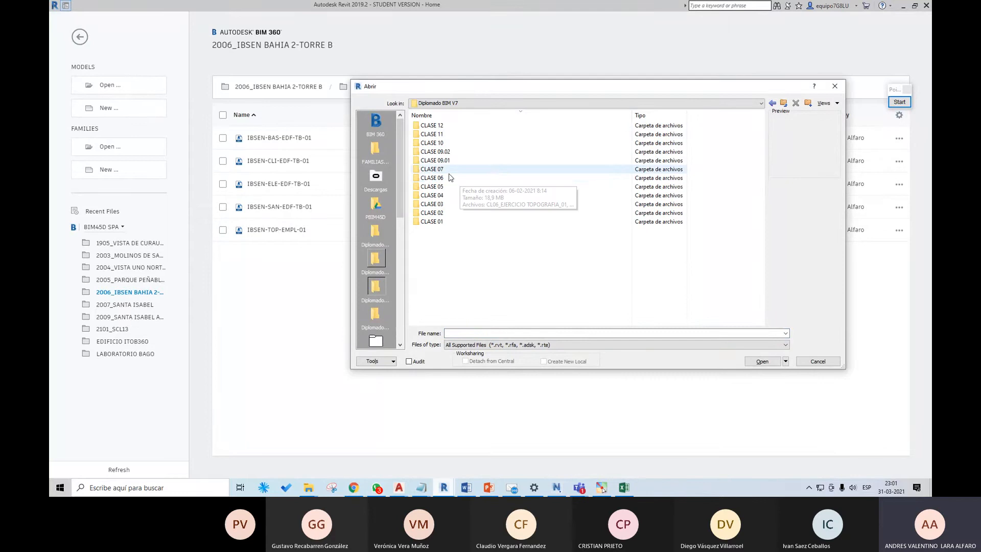
pyautogui.click(379, 276)
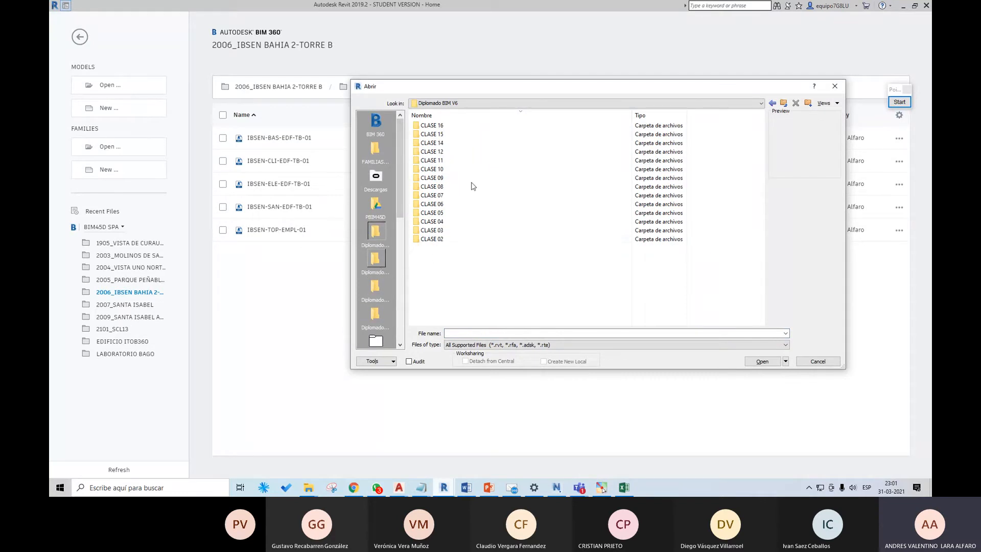
pyautogui.doubleClick(459, 127)
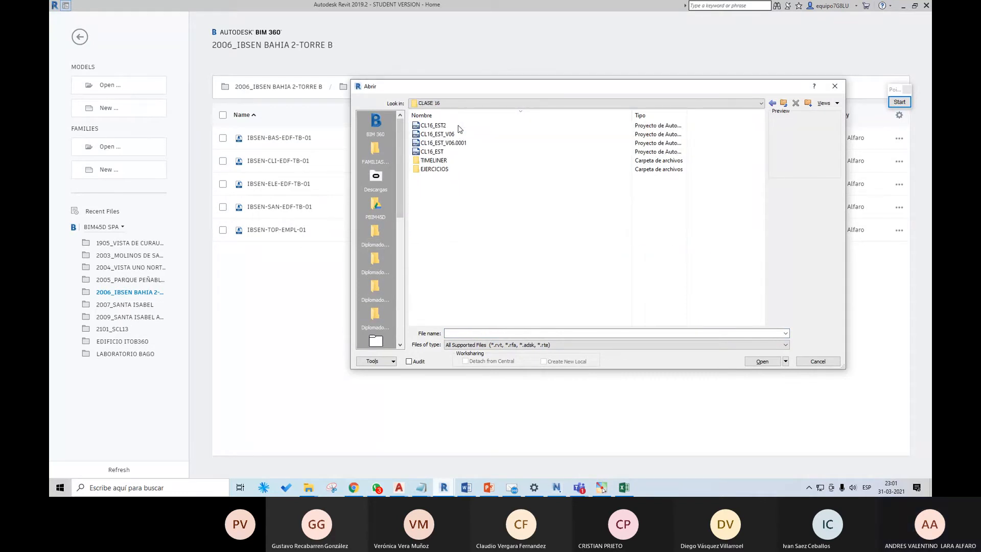
pyautogui.doubleClick(461, 172)
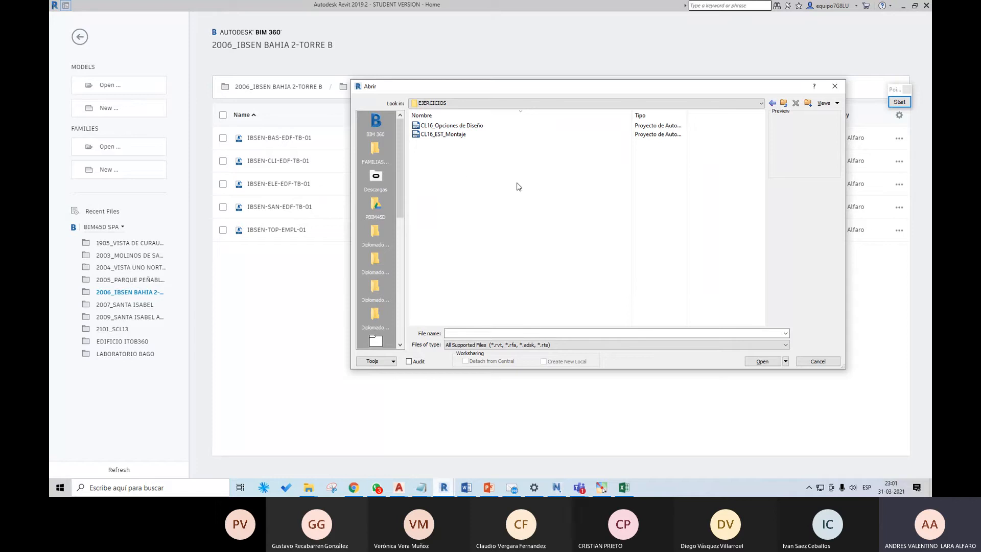
# Step: Open the project CL16_EST_Montaje, ignoring its unresolved references
pyautogui.click(459, 135)
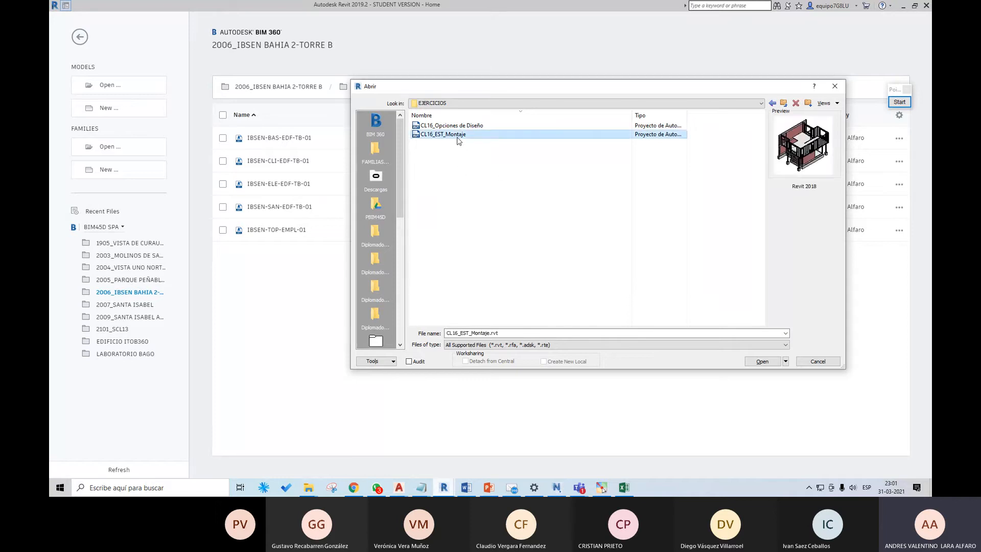
pyautogui.click(762, 361)
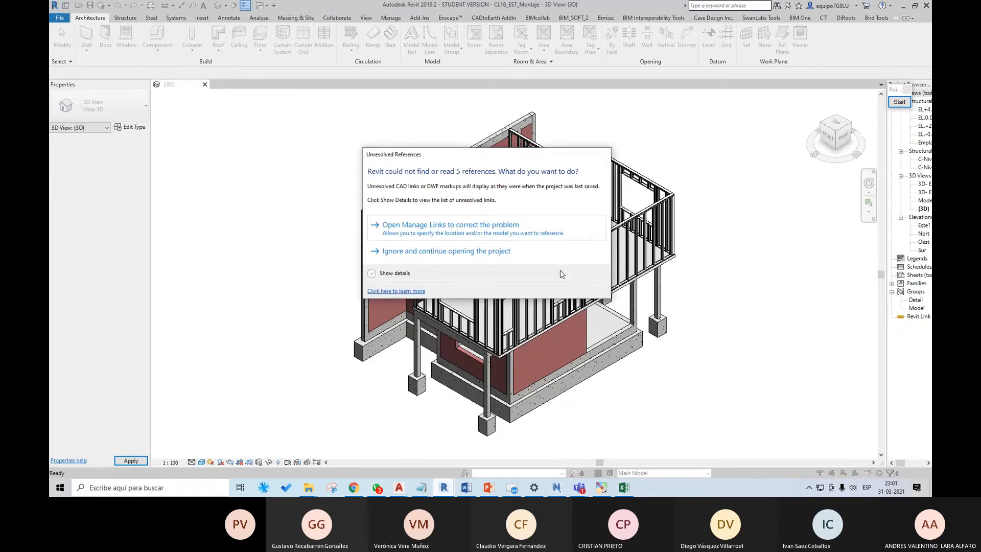
pyautogui.click(453, 254)
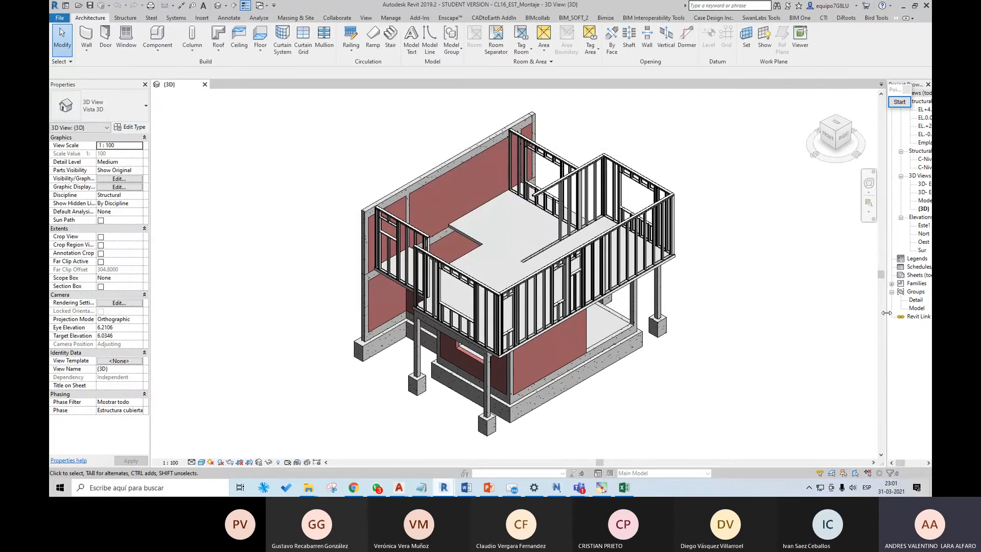
# Step: Widen the Project Browser and examine the upper storey's metal-stud partitions from the front and above
pyautogui.moveTo(888, 317); pyautogui.dragTo(757, 312)
pyautogui.keyDown('shift'); pyautogui.moveTo(613, 378); pyautogui.dragTo(703, 397, button='middle'); pyautogui.keyUp('shift')
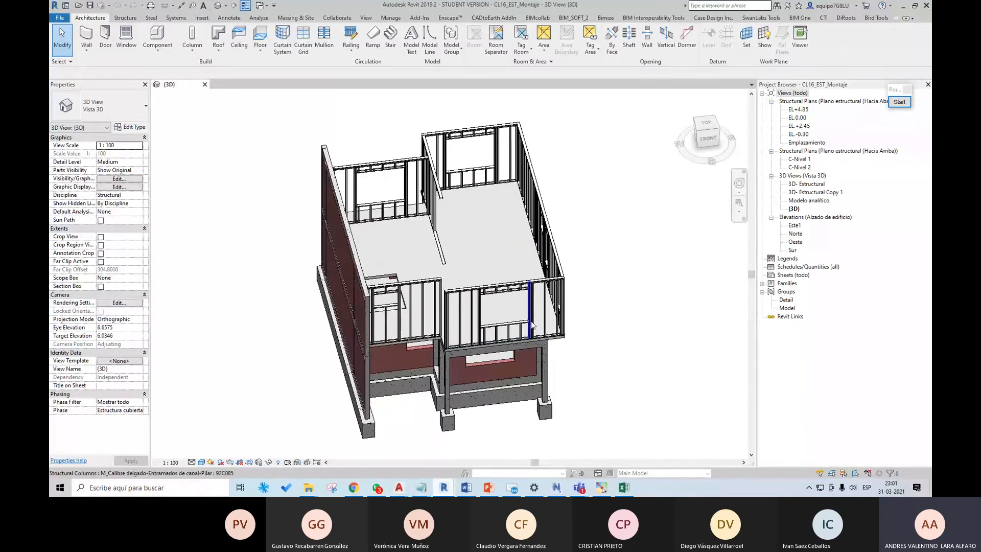
pyautogui.moveTo(627, 347)
pyautogui.keyDown('shift'); pyautogui.mouseDown(button='middle')
pyautogui.moveTo(425, 351)
pyautogui.moveTo(478, 340)
pyautogui.moveTo(638, 357)
pyautogui.mouseUp(button='middle'); pyautogui.keyUp('shift')
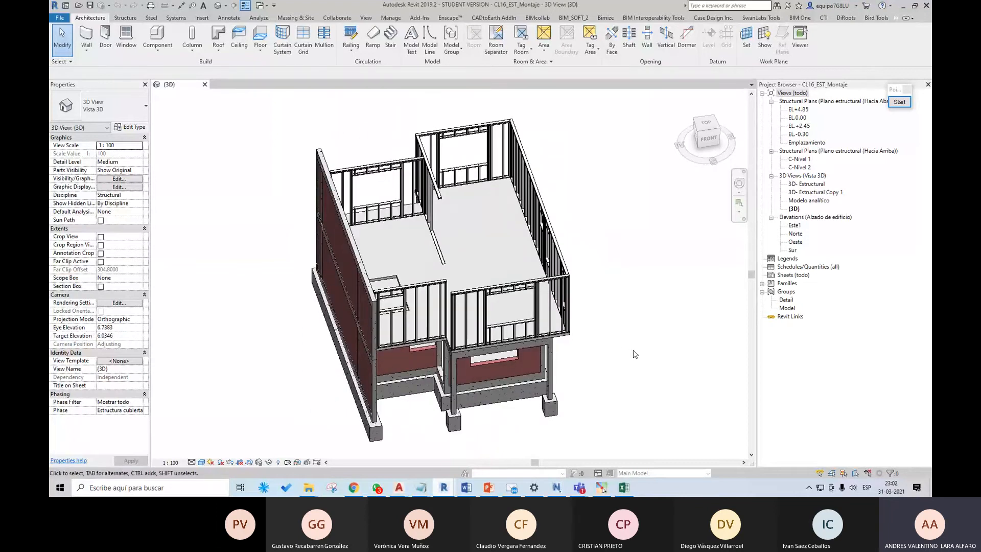
pyautogui.scroll(4, 603, 352)
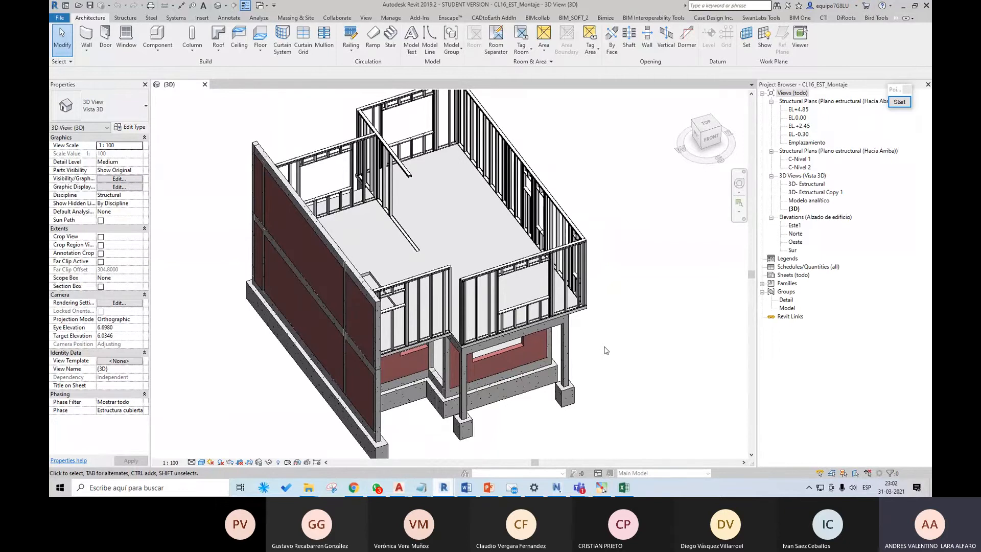
pyautogui.moveTo(613, 332); pyautogui.dragTo(593, 382, button='middle')
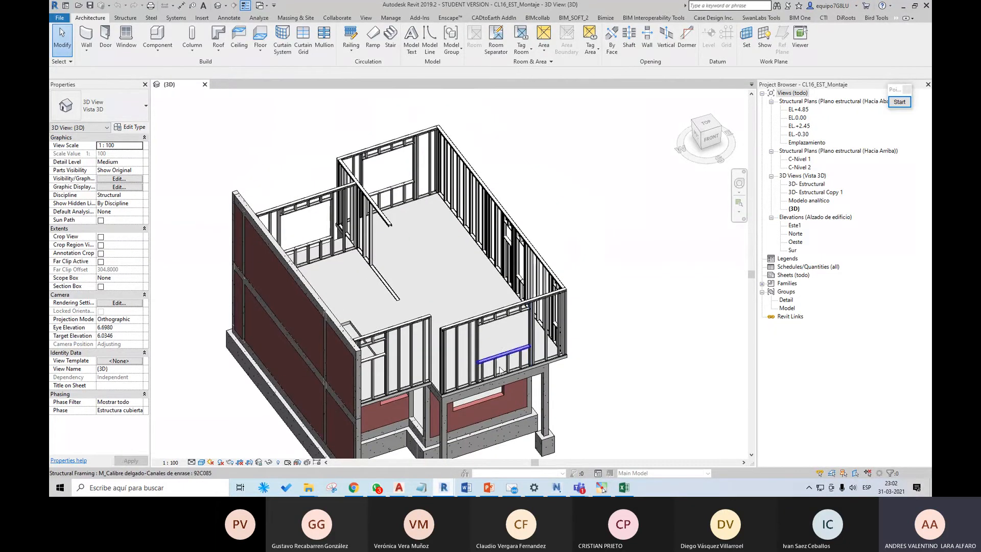
pyautogui.scroll(4, 393, 388)
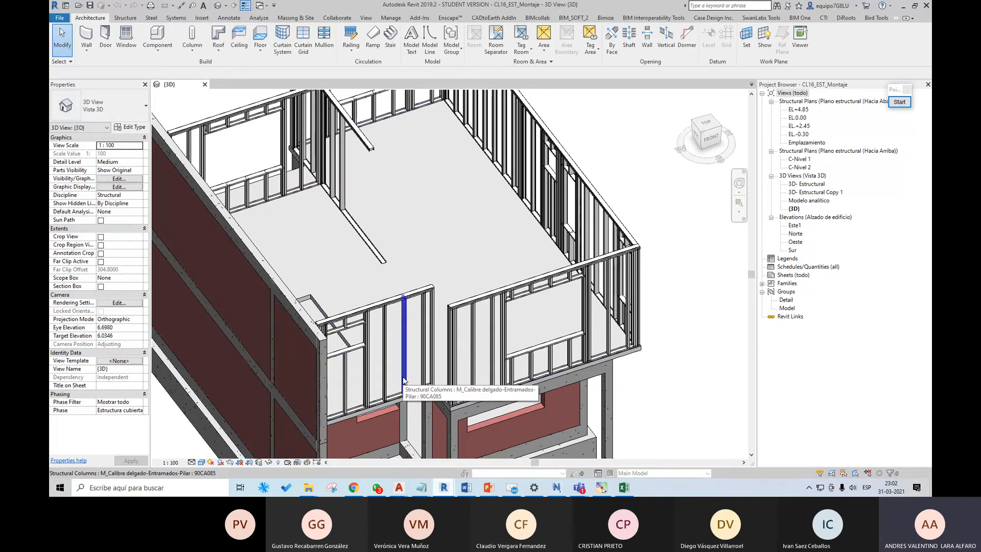
pyautogui.moveTo(403, 380); pyautogui.dragTo(420, 365, button='middle')
pyautogui.scroll(3, 420, 364)
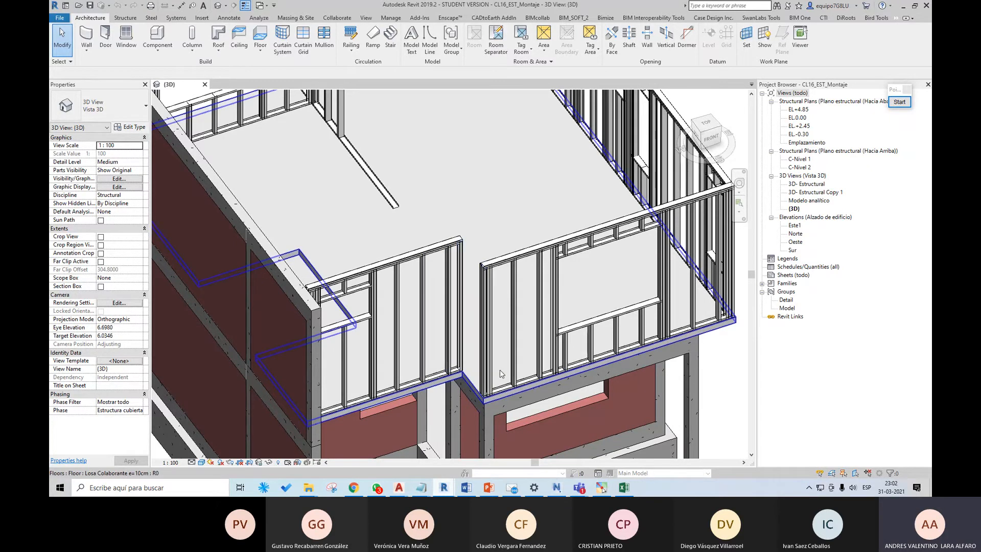
pyautogui.scroll(-2, 498, 369)
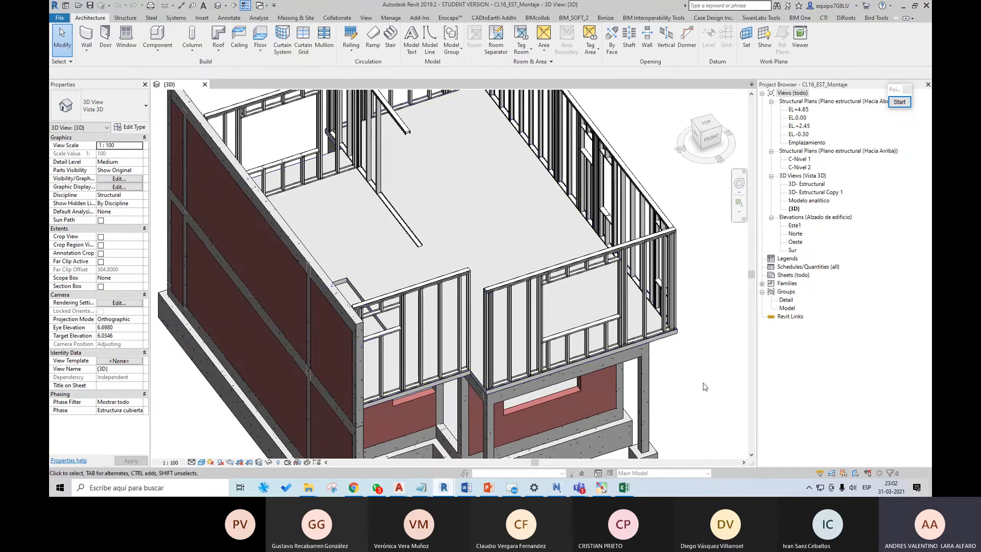
pyautogui.moveTo(704, 387); pyautogui.dragTo(675, 389, button='middle')
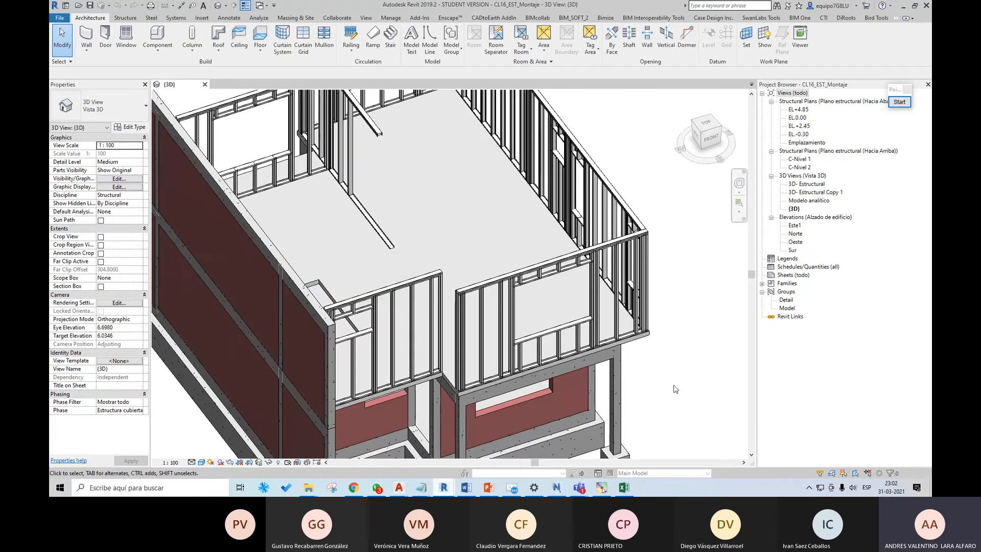
pyautogui.scroll(-3, 645, 352)
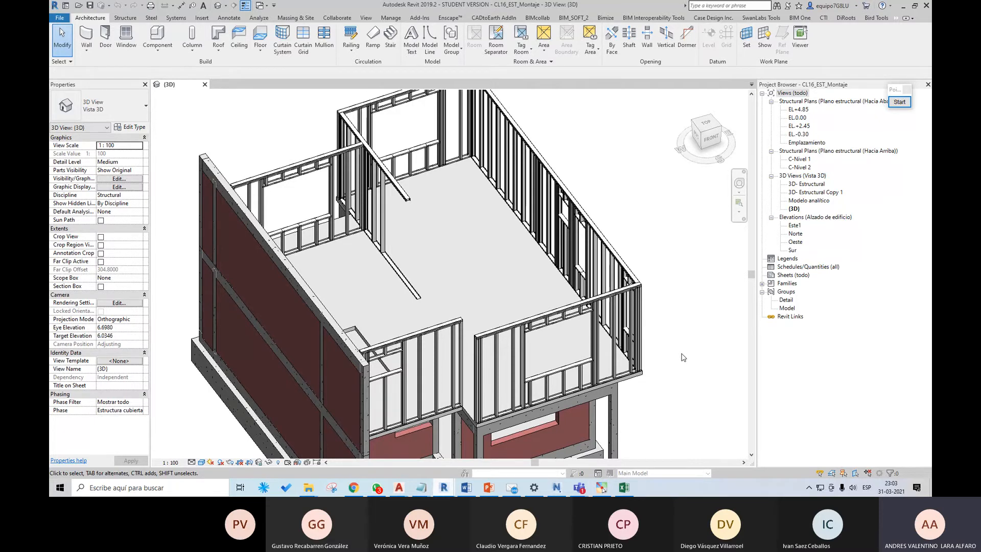
pyautogui.moveTo(685, 329); pyautogui.dragTo(695, 309, button='middle')
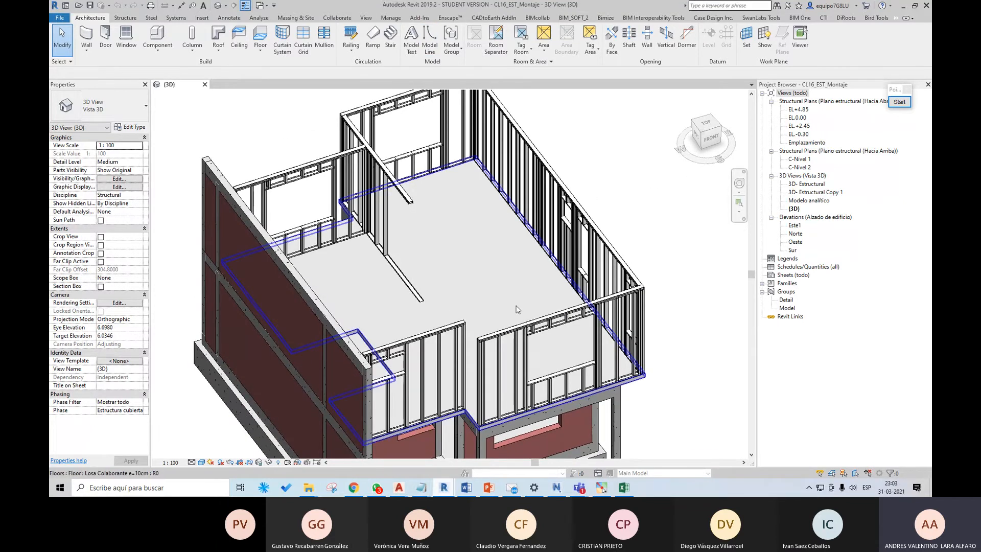
# Step: Create a new assembly named Tabique 01 from the top channel of the short front metal-stud partition
pyautogui.click(448, 328)
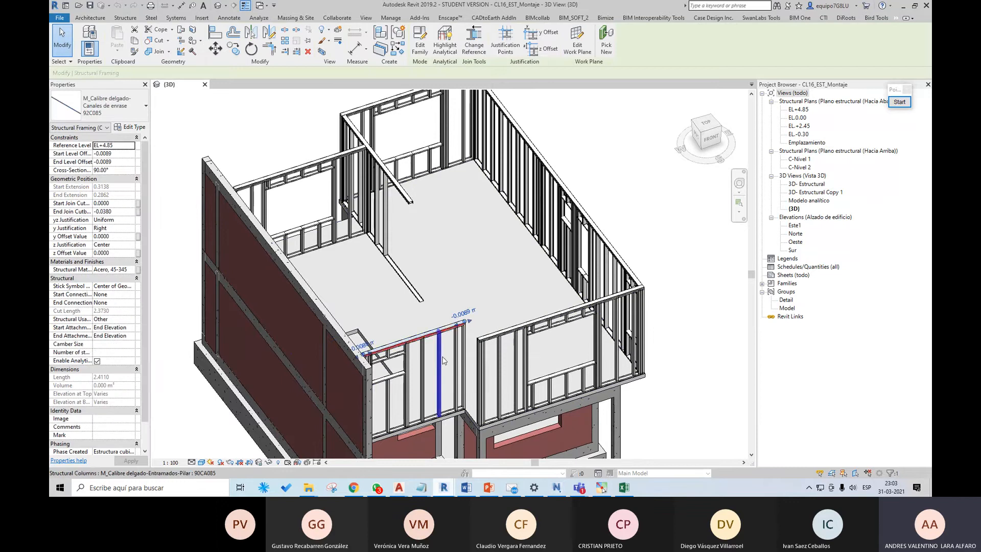
pyautogui.scroll(1, 449, 379)
pyautogui.moveTo(449, 378); pyautogui.dragTo(474, 327, button='middle')
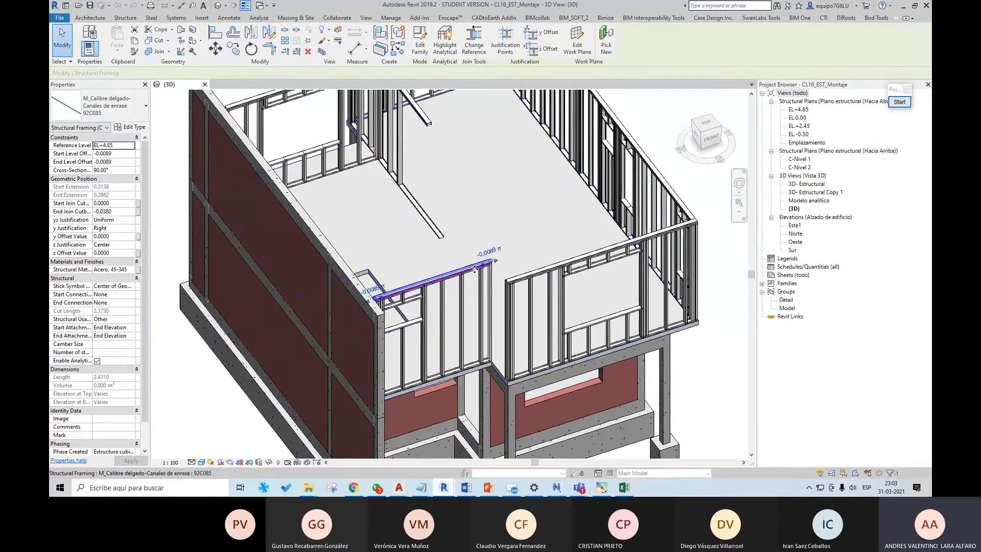
pyautogui.scroll(2, 453, 296)
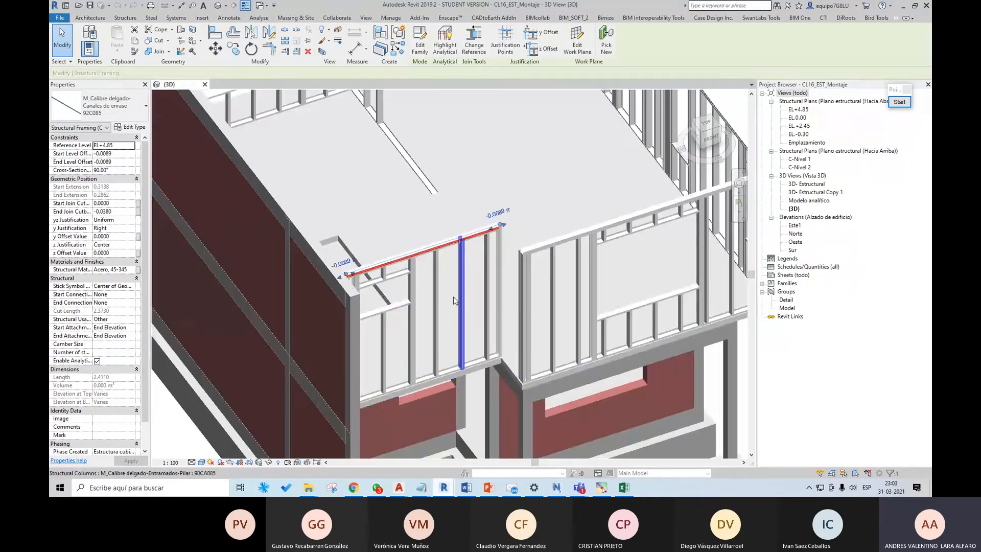
pyautogui.scroll(-1, 473, 367)
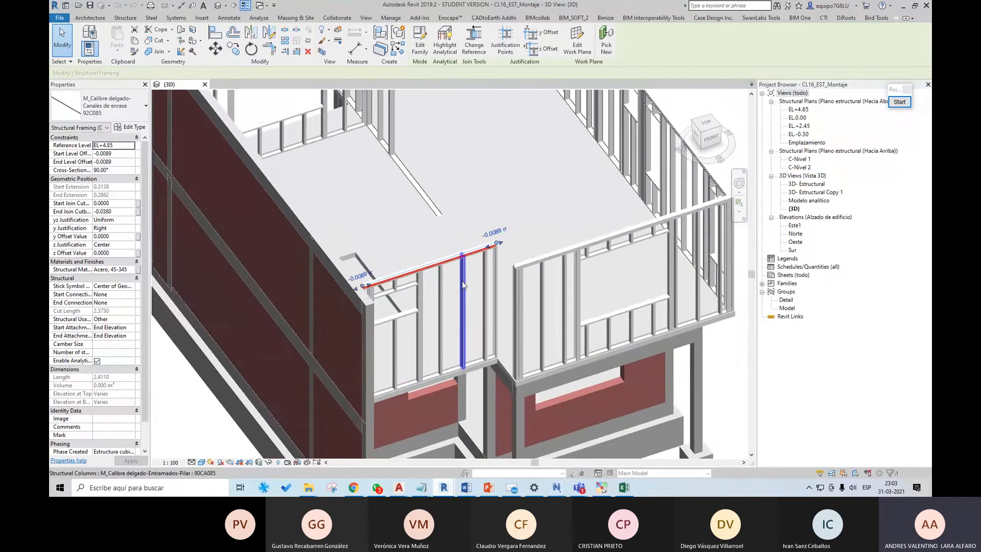
pyautogui.moveTo(471, 316); pyautogui.dragTo(476, 354, button='middle')
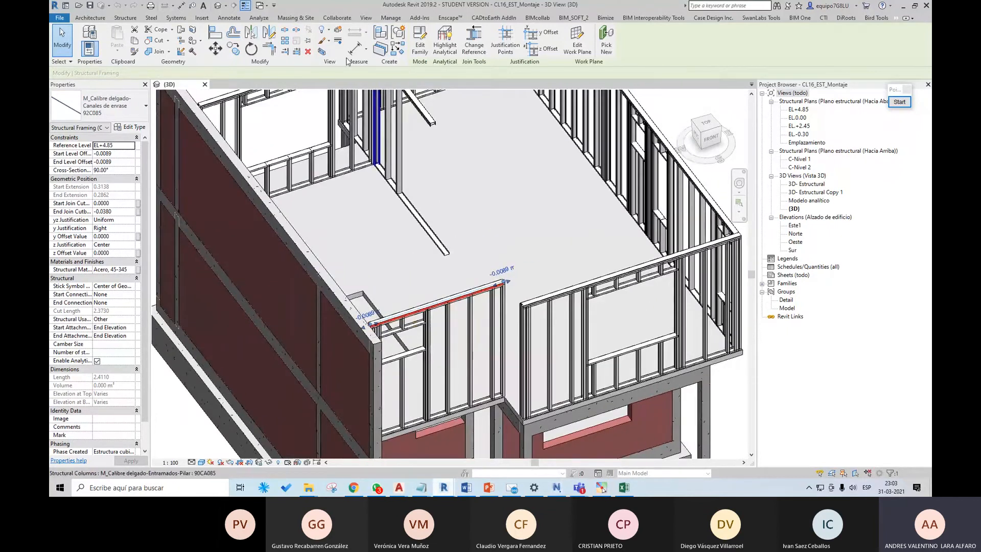
pyautogui.click(385, 37)
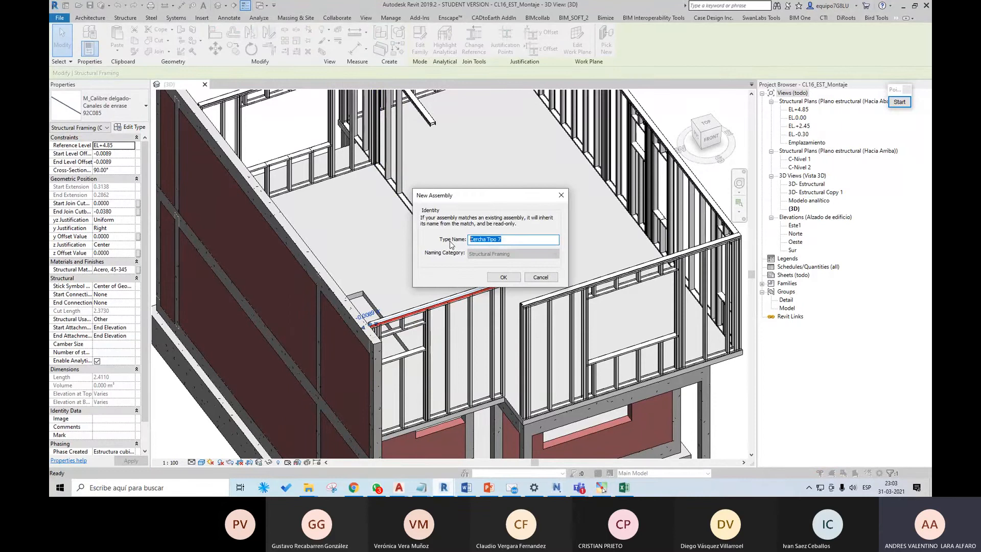
pyautogui.write('tA')
pyautogui.press('BackSpace')
pyautogui.press('BackSpace')
pyautogui.write('T')
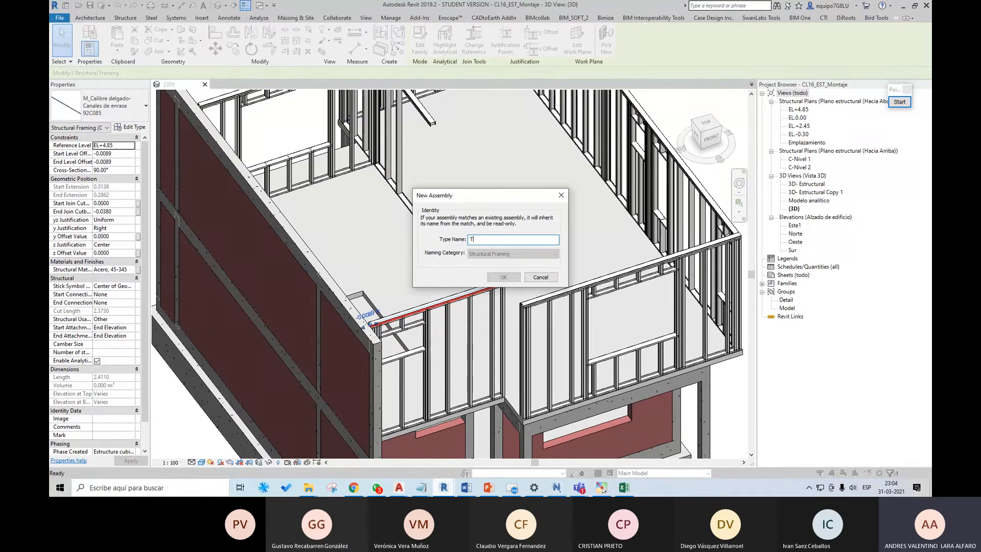
pyautogui.write('abique 01')
pyautogui.press('Return')
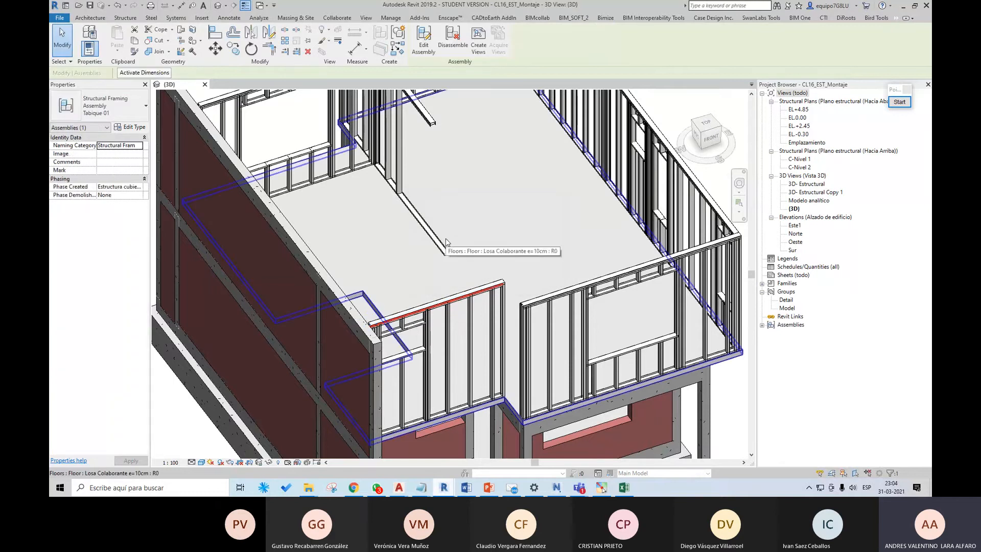
# Step: Edit the Tabique 01 assembly and add the remaining top channel, the end stud beside the recess and the three adjacent full-height studs
pyautogui.scroll(3, 498, 328)
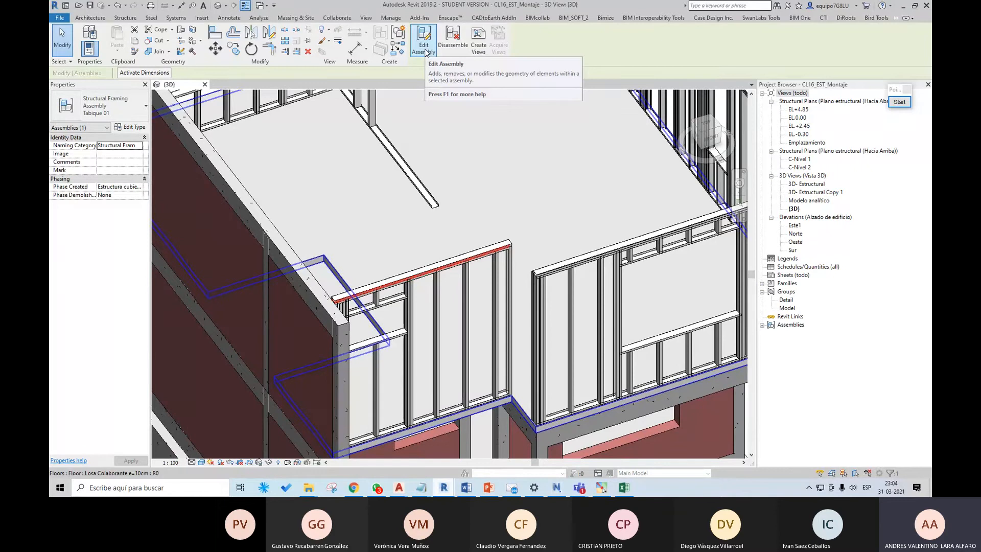
pyautogui.click(426, 46)
pyautogui.scroll(1, 505, 307)
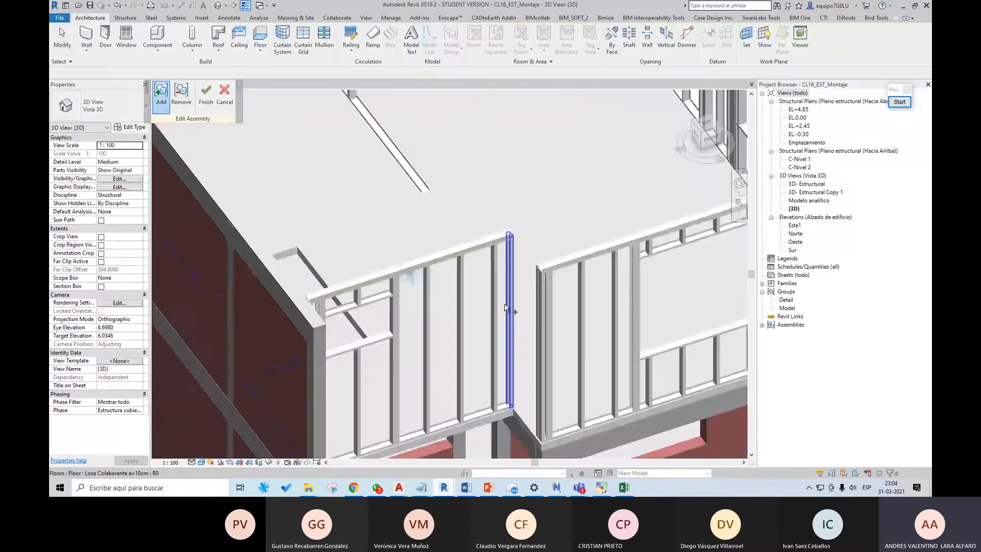
pyautogui.scroll(1, 505, 306)
pyautogui.click(500, 223)
pyautogui.scroll(2, 509, 257)
pyautogui.click(509, 257)
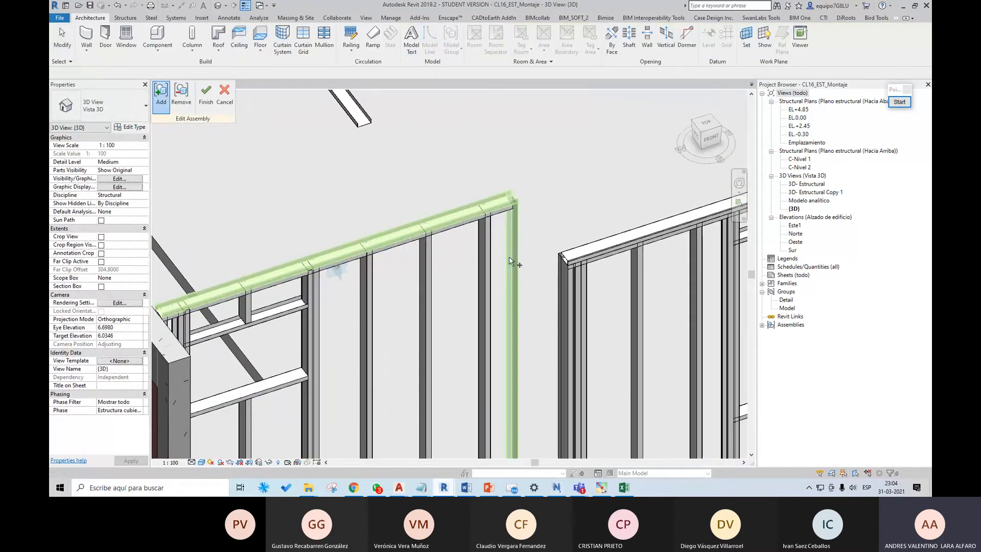
pyautogui.click(486, 240)
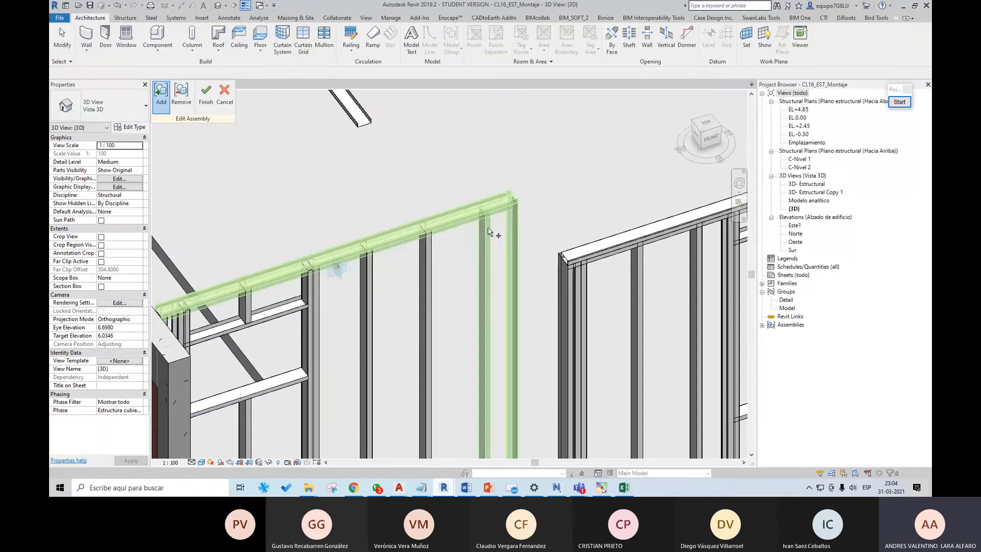
pyautogui.click(430, 259)
pyautogui.click(367, 260)
# Step: Add the window opening's header channel, the short stud above it and the sill channel to the assembly
pyautogui.moveTo(301, 299); pyautogui.dragTo(395, 254, button='middle')
pyautogui.click(387, 262)
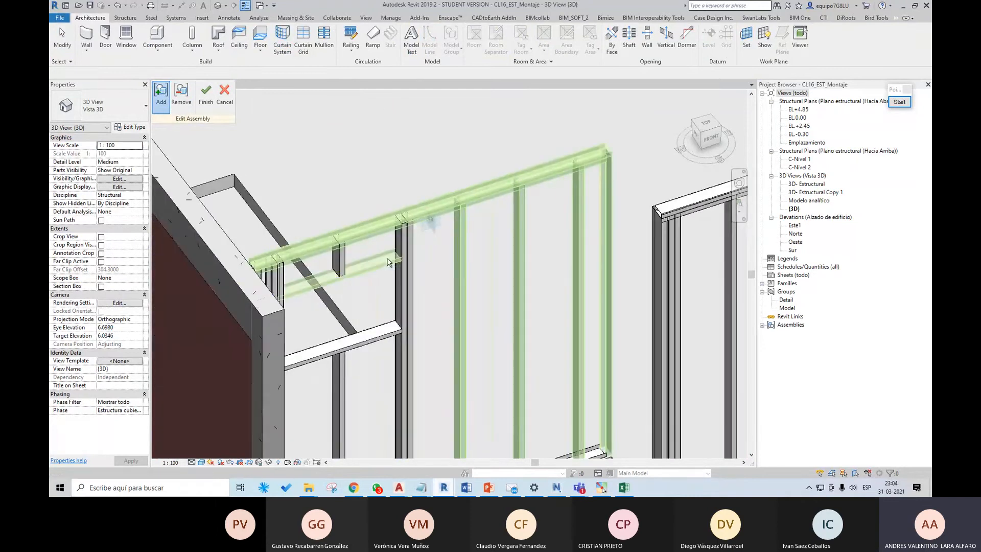
pyautogui.click(339, 255)
pyautogui.click(380, 337)
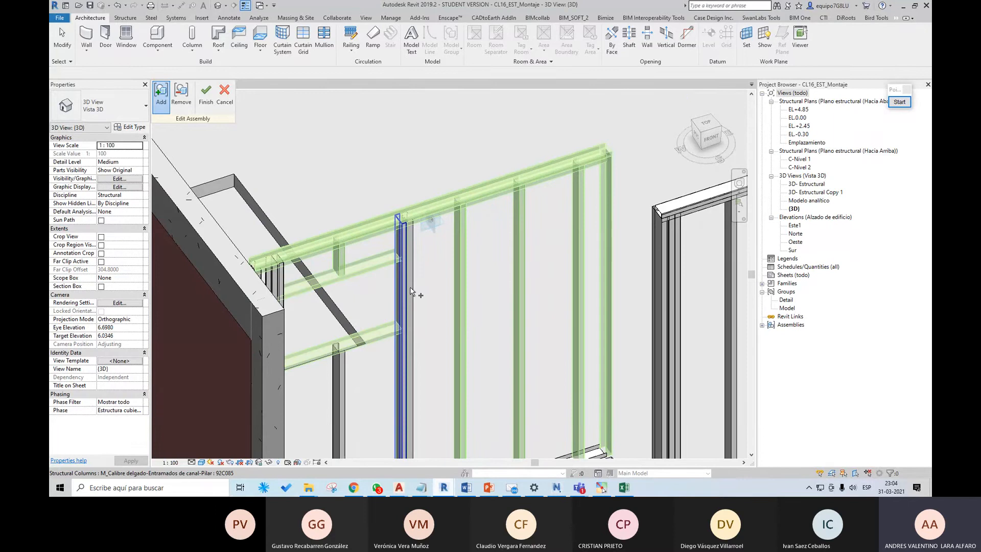
# Step: Add the studs beside the brick wall and the partition's remaining members, and finish editing the assembly
pyautogui.scroll(-5, 410, 291)
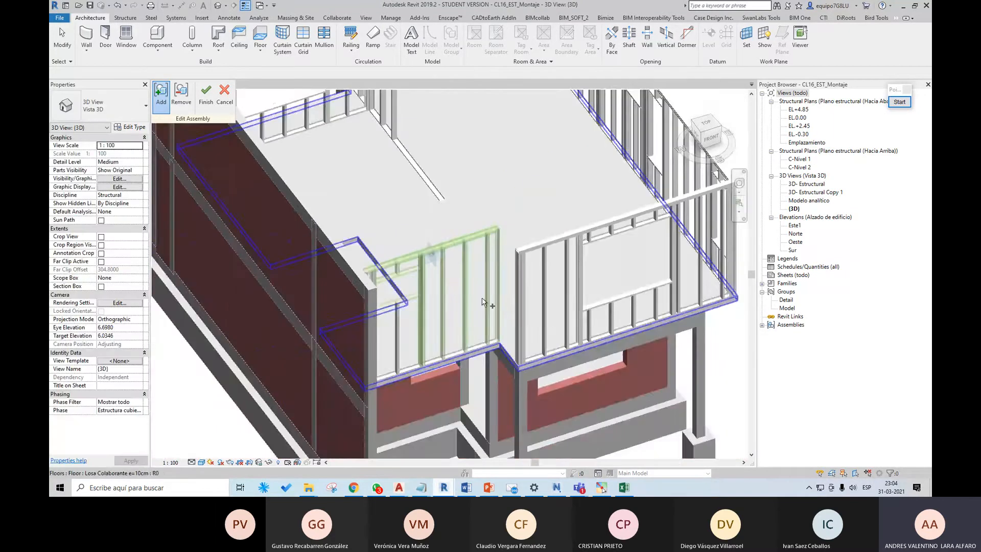
pyautogui.keyDown('shift'); pyautogui.moveTo(482, 301); pyautogui.dragTo(261, 269, button='middle'); pyautogui.keyUp('shift')
pyautogui.moveTo(217, 209); pyautogui.dragTo(326, 247, button='middle')
pyautogui.scroll(4, 325, 246)
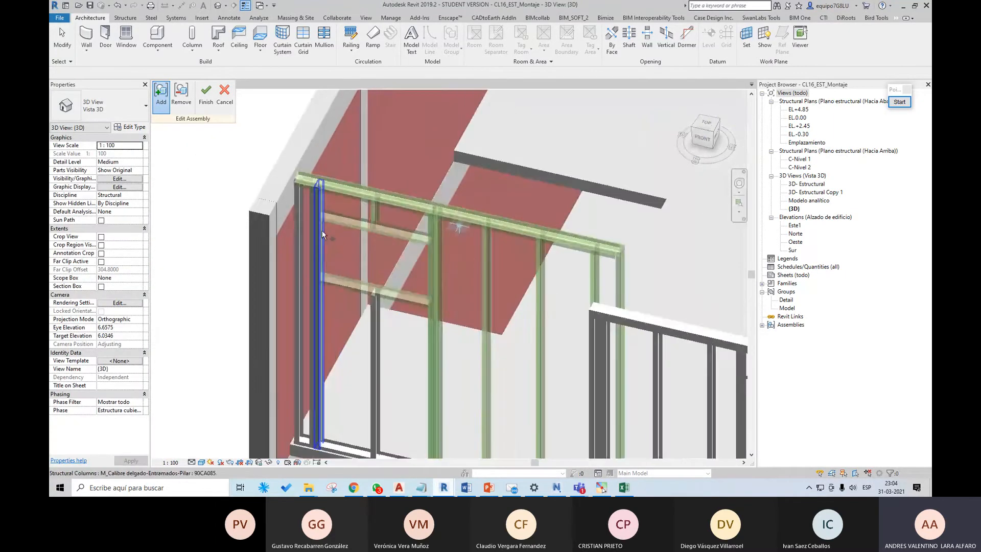
pyautogui.click(322, 231)
pyautogui.click(311, 232)
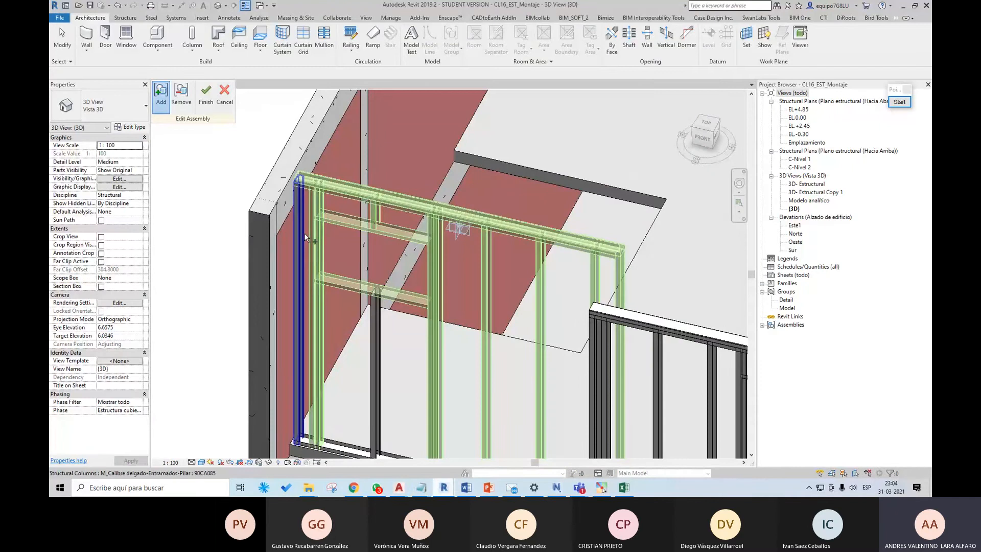
pyautogui.click(305, 232)
pyautogui.keyDown('shift'); pyautogui.moveTo(376, 303); pyautogui.dragTo(395, 327, button='middle'); pyautogui.keyUp('shift')
pyautogui.click(206, 101)
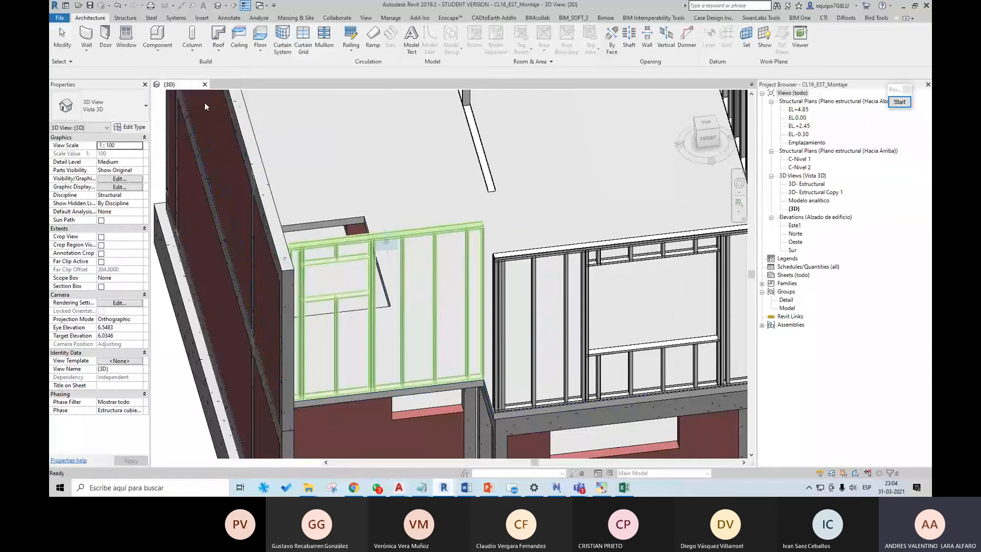
# Step: Check the completed partition assembly in the 3D view and locate Tabique 01 among the project's assemblies
pyautogui.click(433, 234)
pyautogui.scroll(-3, 433, 235)
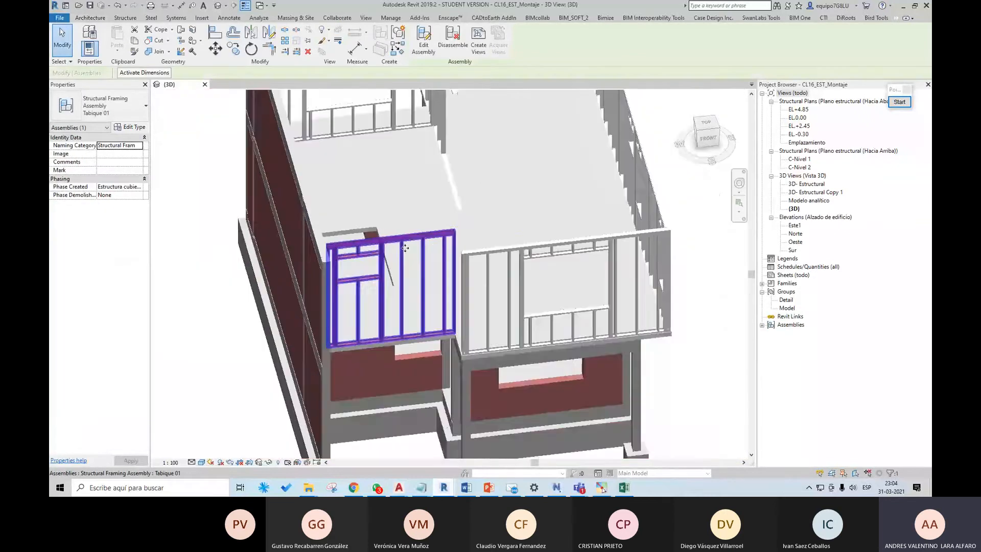
pyautogui.scroll(2, 510, 200)
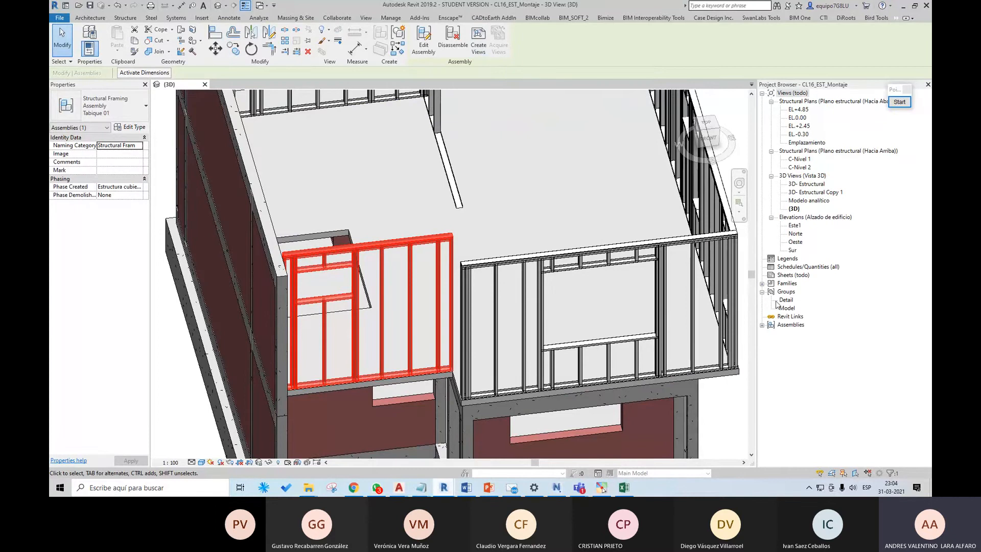
pyautogui.click(762, 325)
pyautogui.click(791, 333)
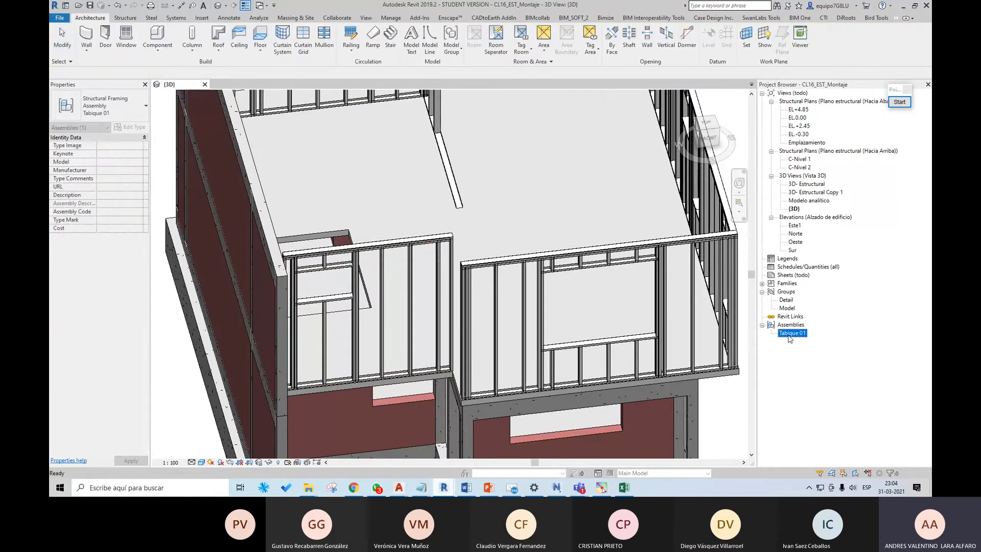
# Step: Start creating assembly views for the Tabique 01 partition and clear all preselected view types
pyautogui.click(413, 244)
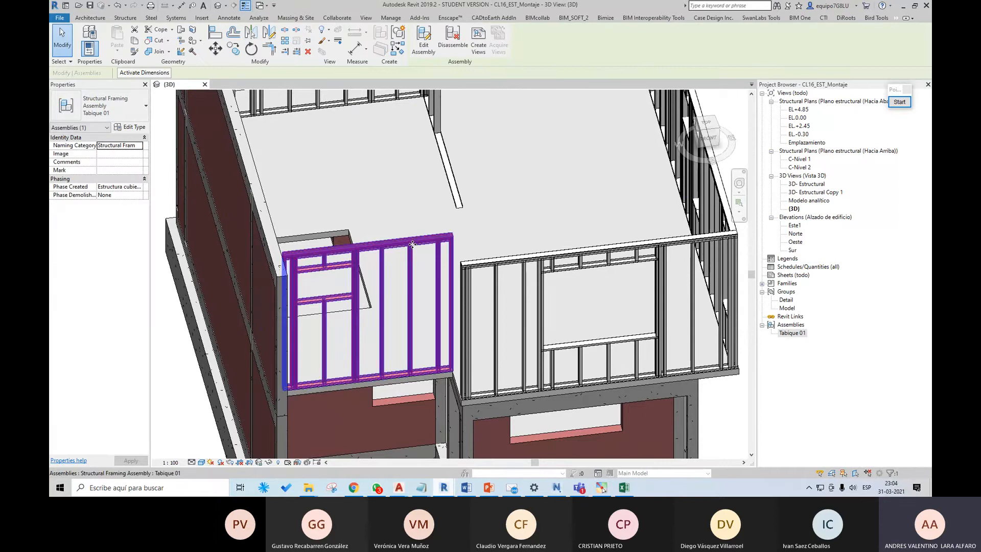
pyautogui.click(479, 45)
pyautogui.moveTo(452, 136); pyautogui.dragTo(527, 122)
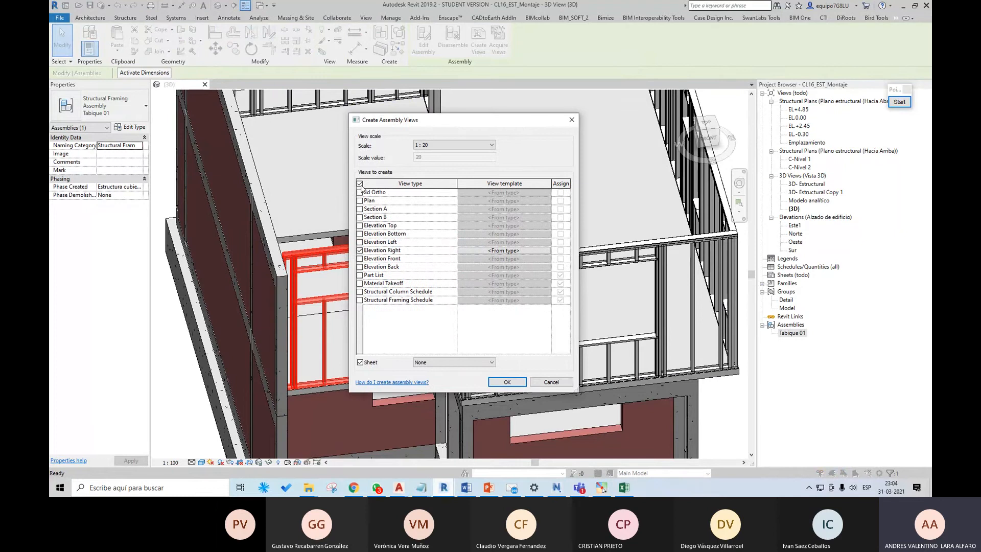
pyautogui.click(359, 184)
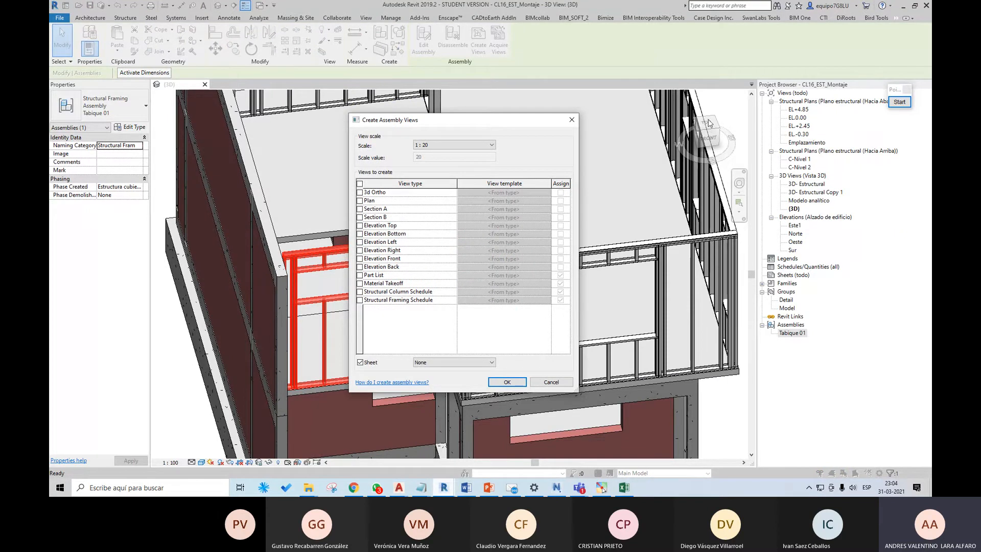
pyautogui.moveTo(545, 121); pyautogui.dragTo(607, 119)
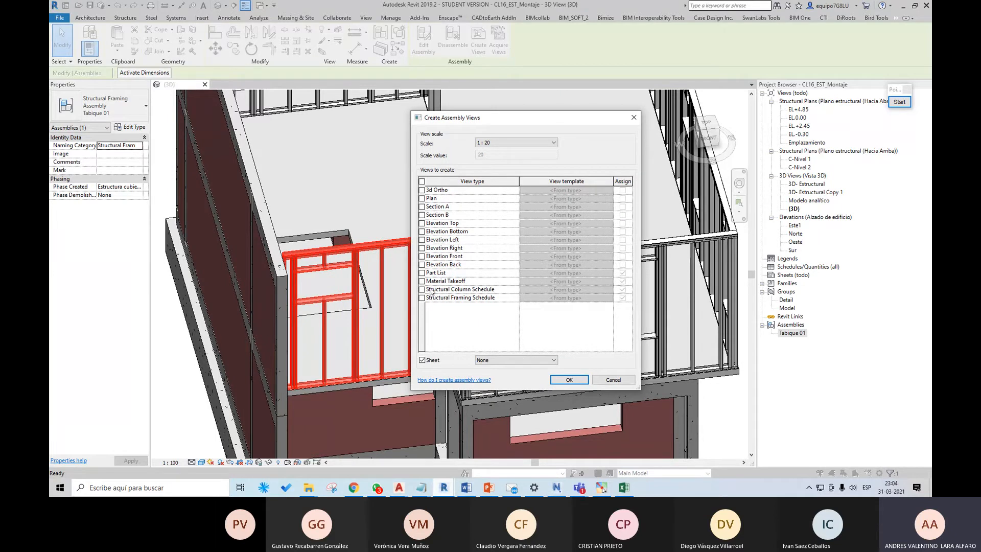
# Step: Create the assembly's 3D ortho, front elevation, structural column schedule and structural framing schedule at 1:20, without a sheet
pyautogui.click(422, 256)
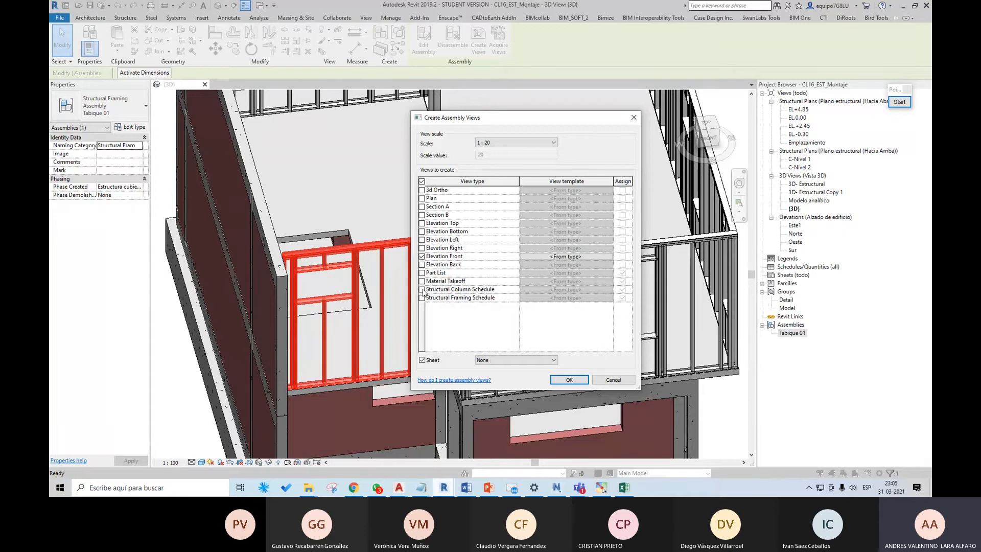
pyautogui.click(422, 289)
pyautogui.click(422, 298)
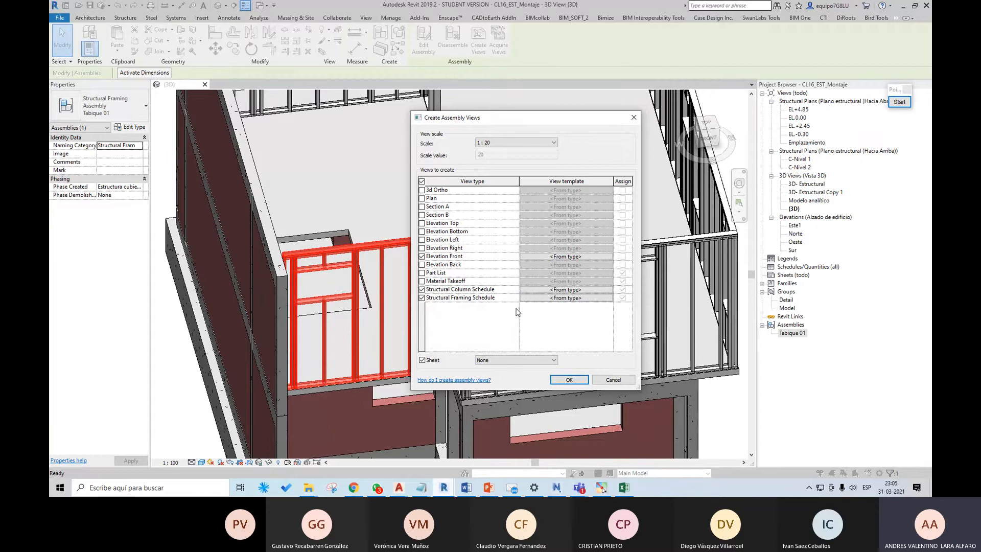
pyautogui.click(422, 190)
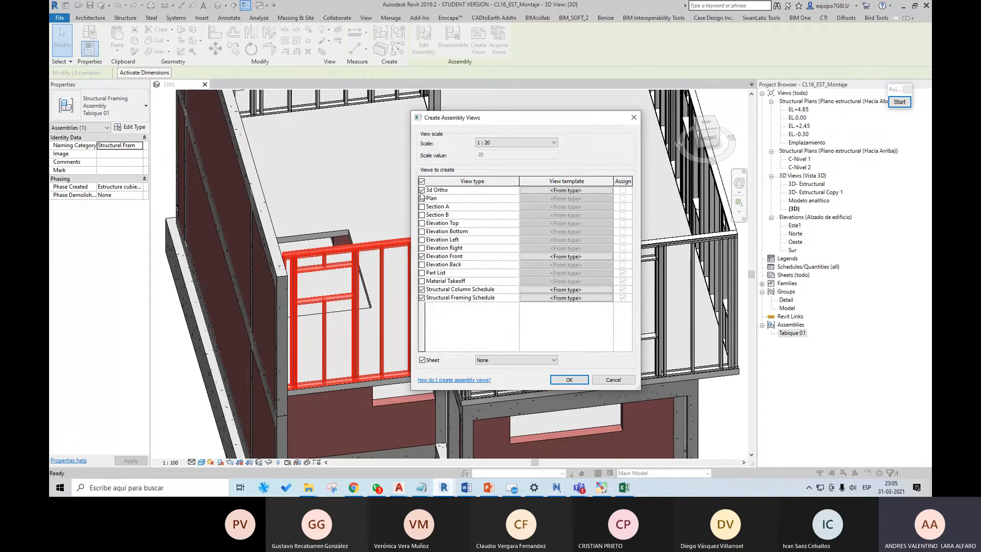
pyautogui.click(526, 144)
pyautogui.click(526, 144)
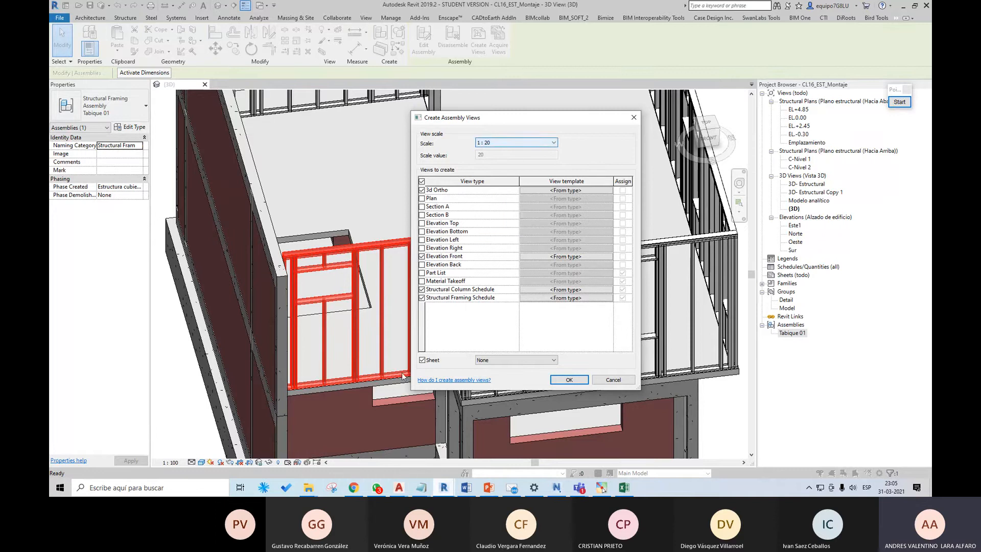
pyautogui.click(422, 360)
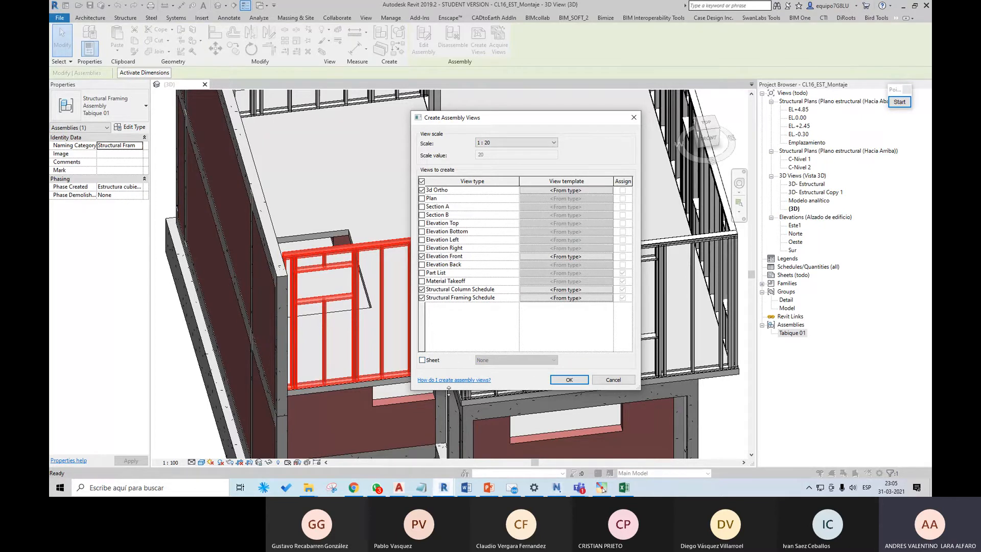
pyautogui.click(566, 380)
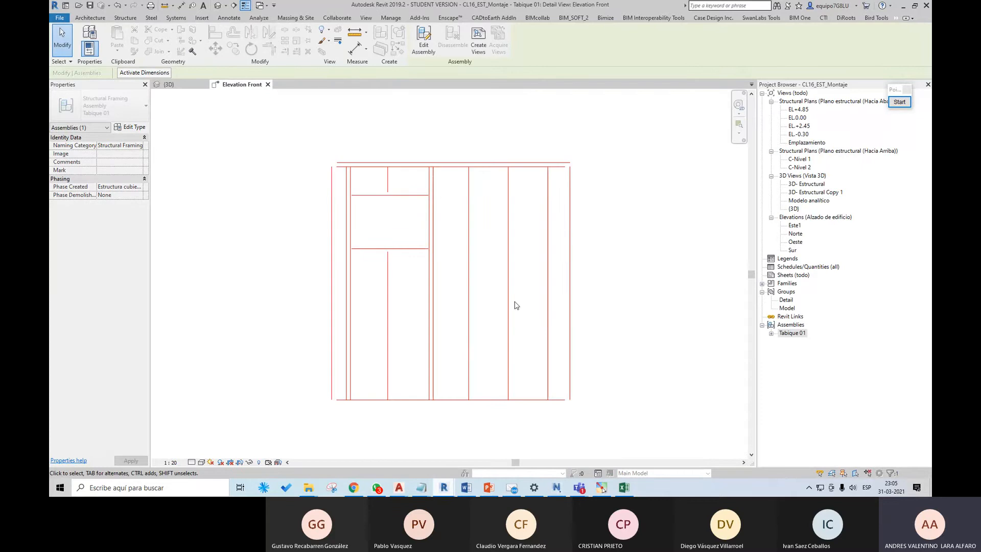
# Step: Set the front elevation's detail level to Fine and change its visual style
pyautogui.click(191, 463)
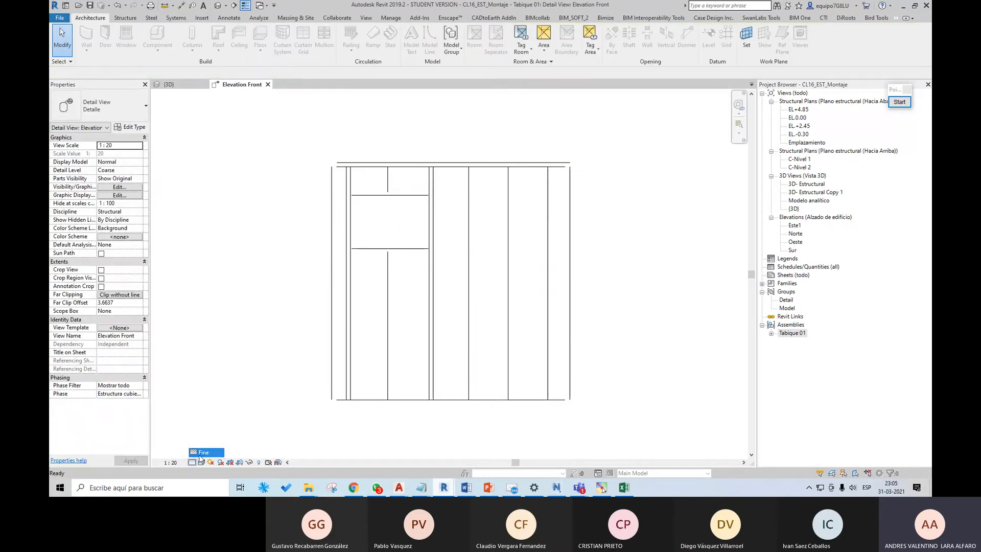
pyautogui.click(205, 450)
pyautogui.click(201, 462)
pyautogui.click(221, 435)
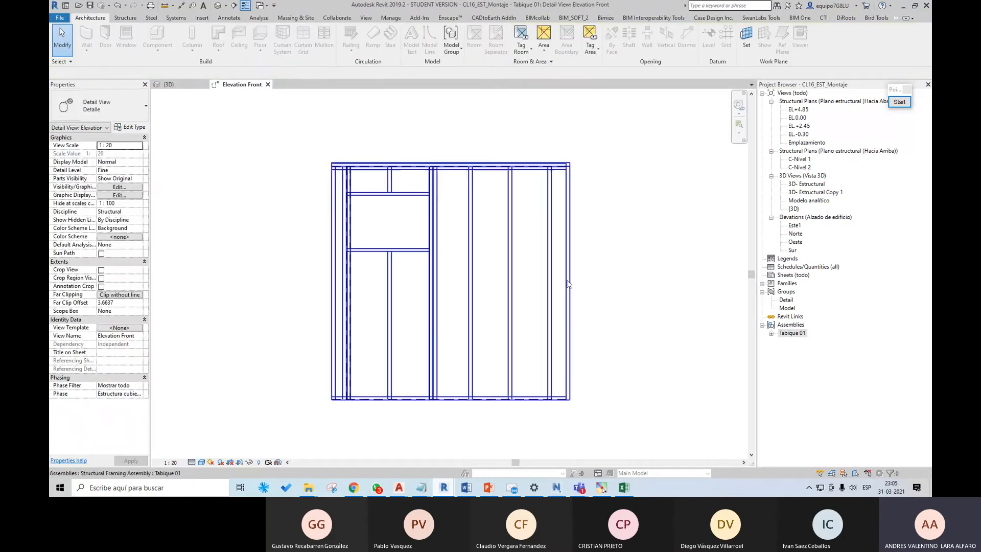
# Step: Open Tabique 01's structural column and framing schedules, and widen the column schedule's Family and Type column
pyautogui.click(771, 333)
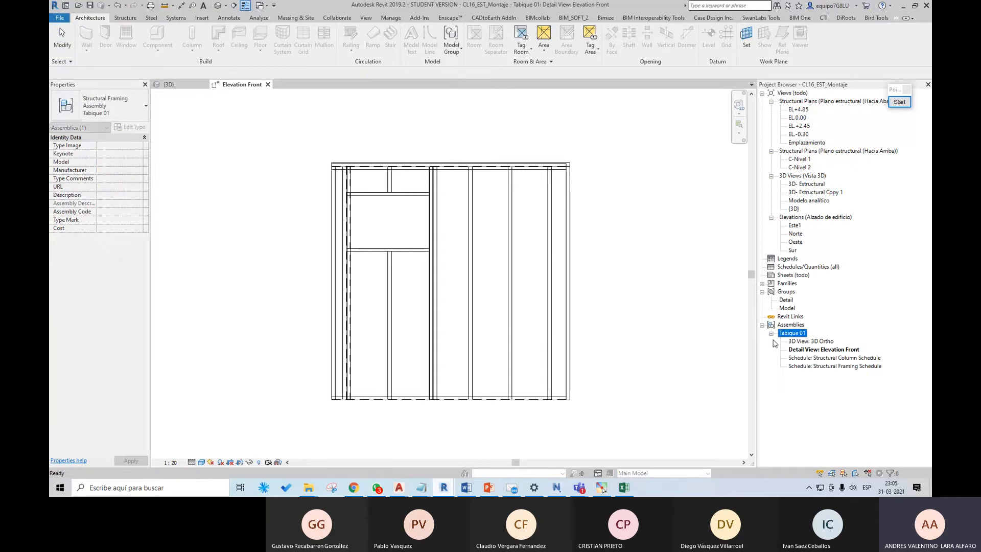
pyautogui.doubleClick(803, 358)
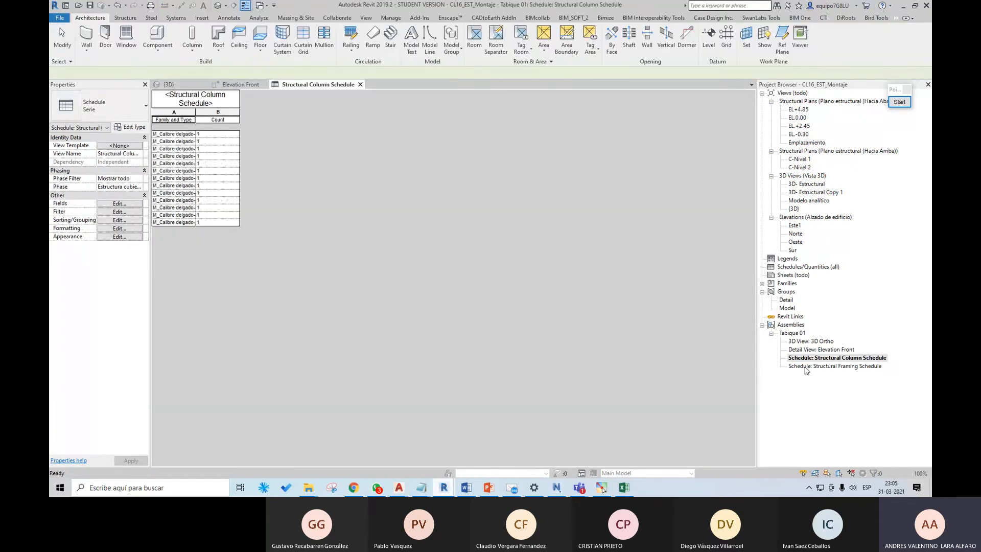
pyautogui.doubleClick(807, 365)
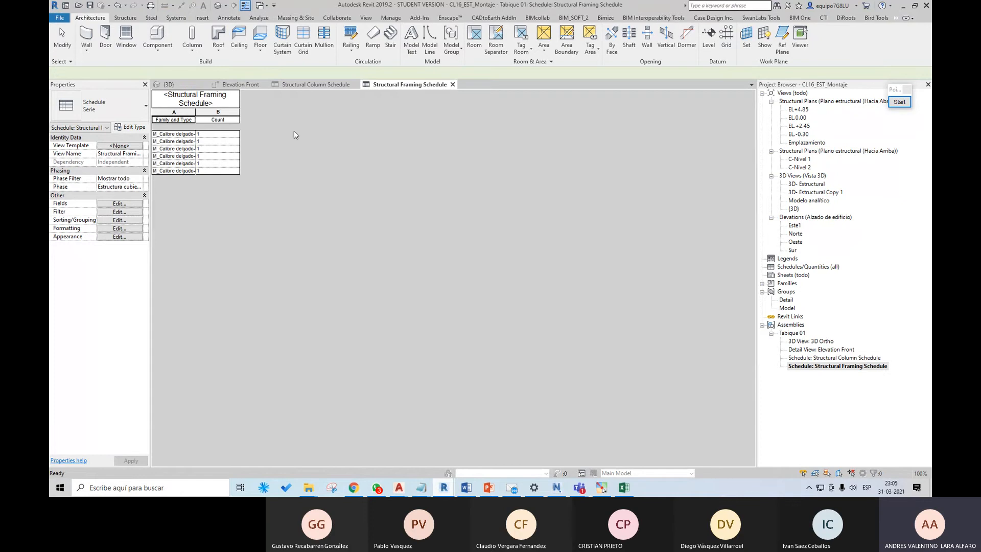
pyautogui.click(298, 84)
pyautogui.moveTo(195, 112); pyautogui.dragTo(259, 112)
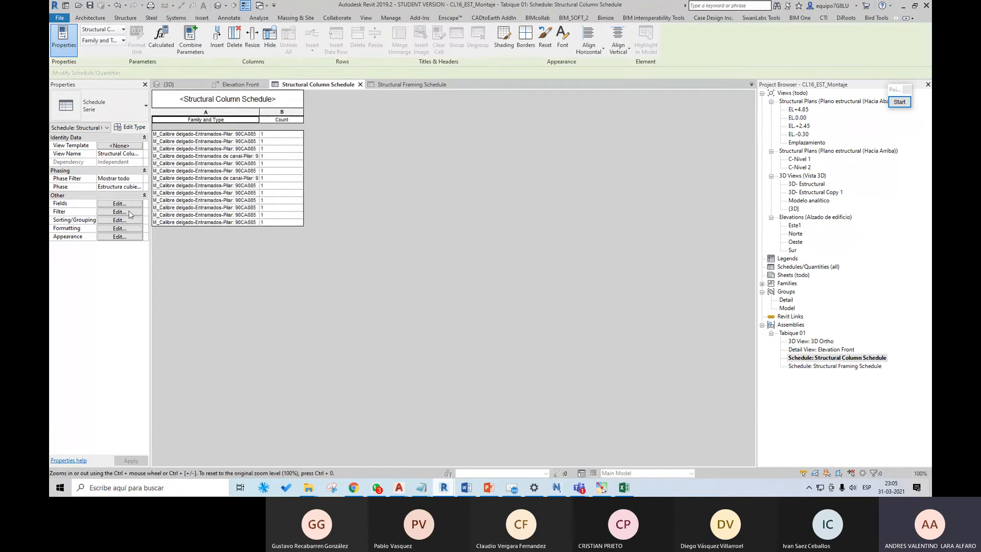
# Step: Replace the column schedule's combined Family and Type field with separate Family and Type fields
pyautogui.click(127, 204)
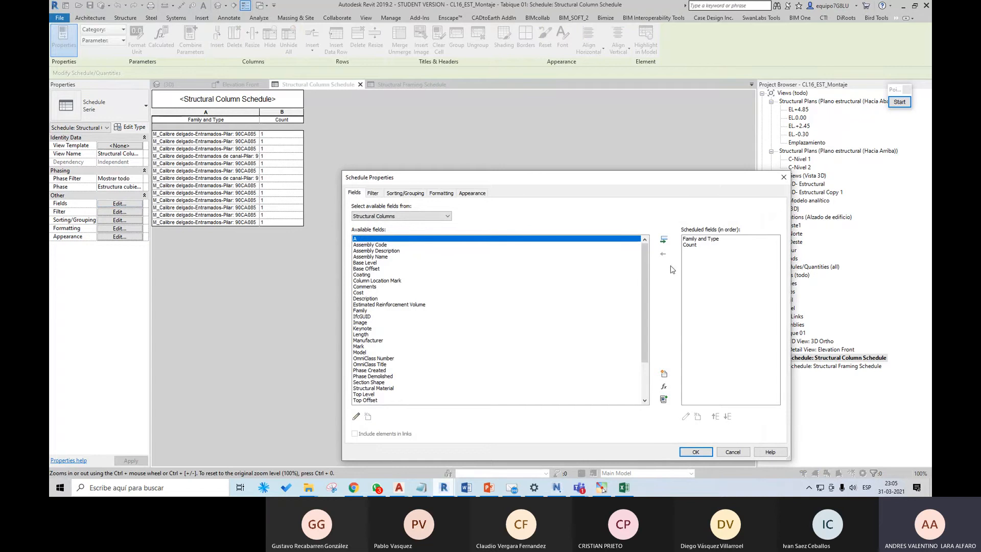
pyautogui.click(698, 239)
pyautogui.click(663, 252)
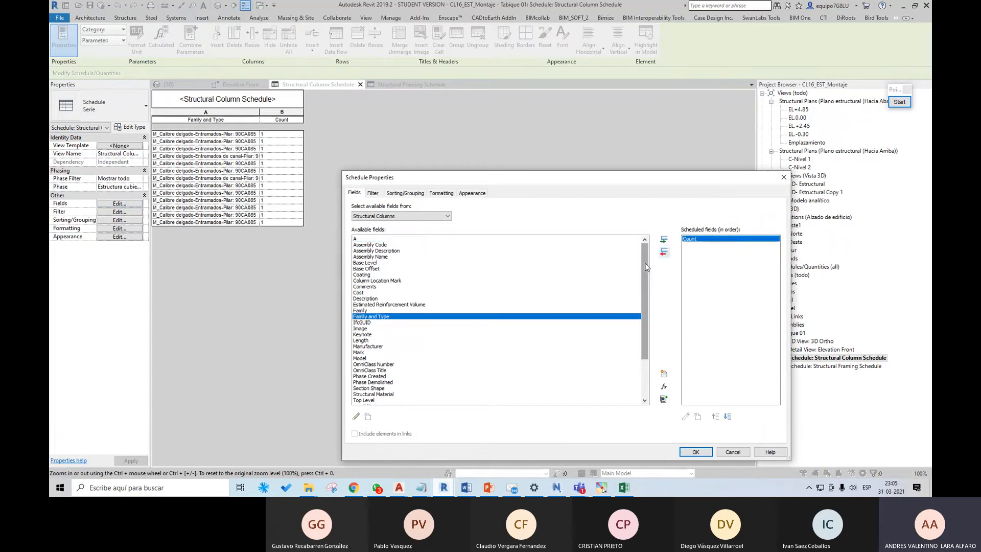
pyautogui.click(400, 311)
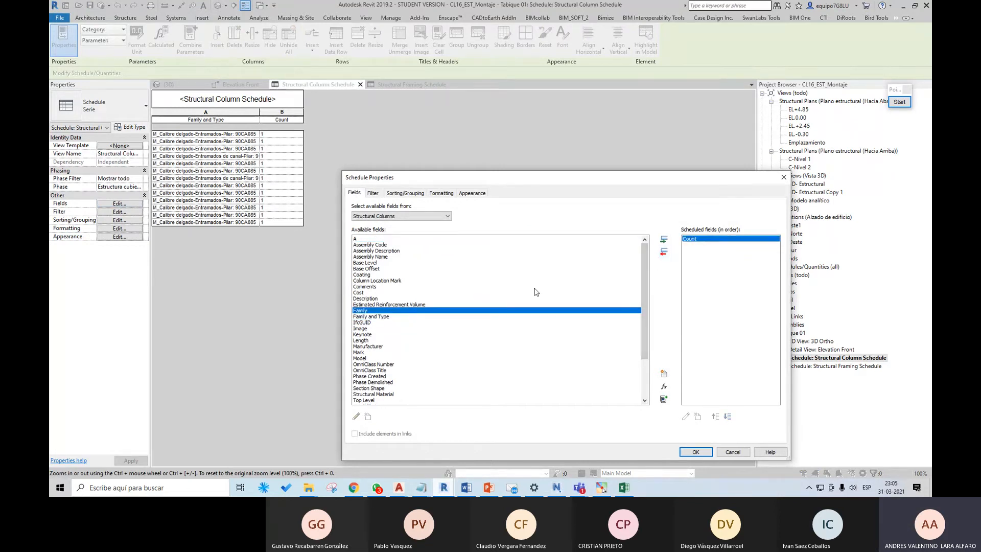
pyautogui.click(664, 241)
pyautogui.scroll(-3, 367, 347)
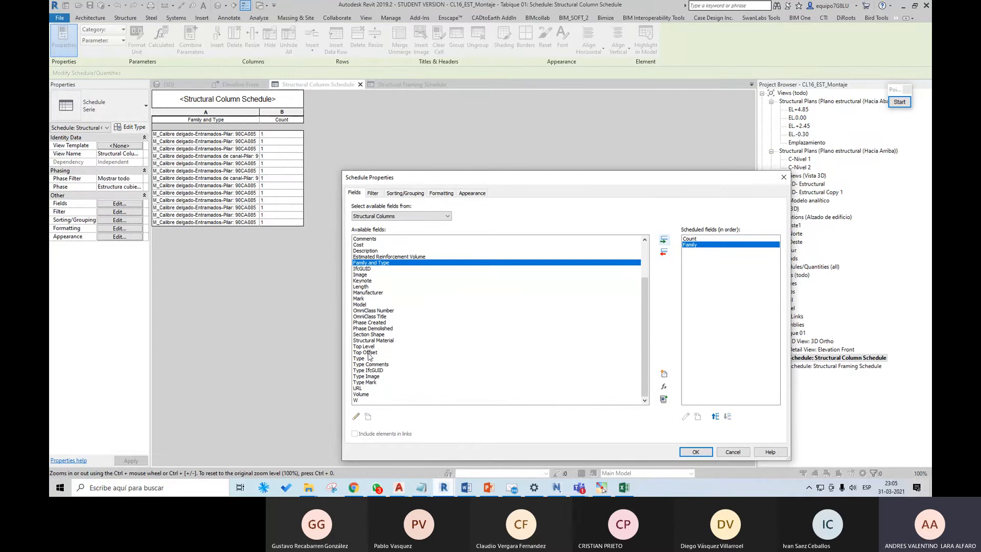
pyautogui.click(366, 364)
pyautogui.click(664, 240)
# Step: Move the Count field below Type and add the Length field to the column schedule
pyautogui.click(690, 239)
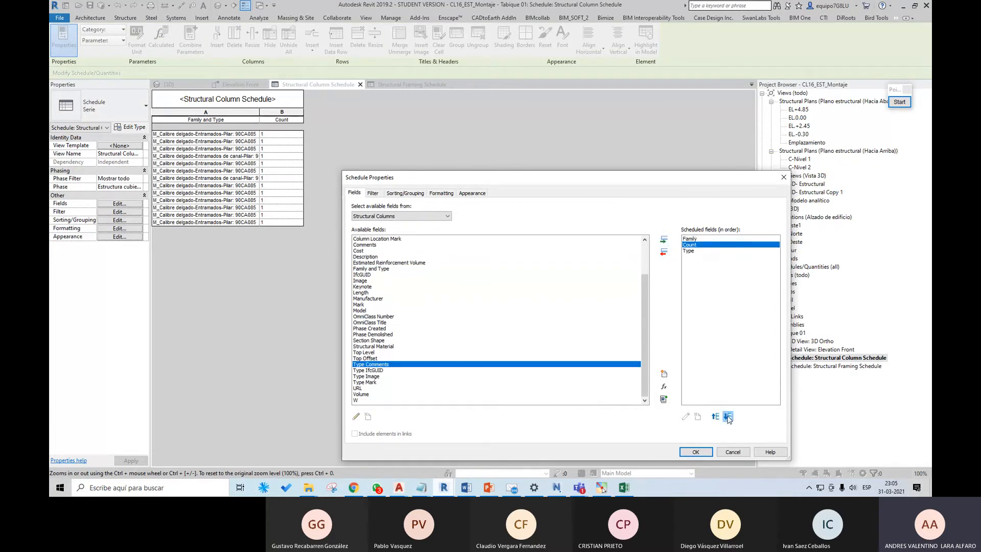
pyautogui.click(728, 417)
pyautogui.moveTo(644, 327); pyautogui.dragTo(645, 296)
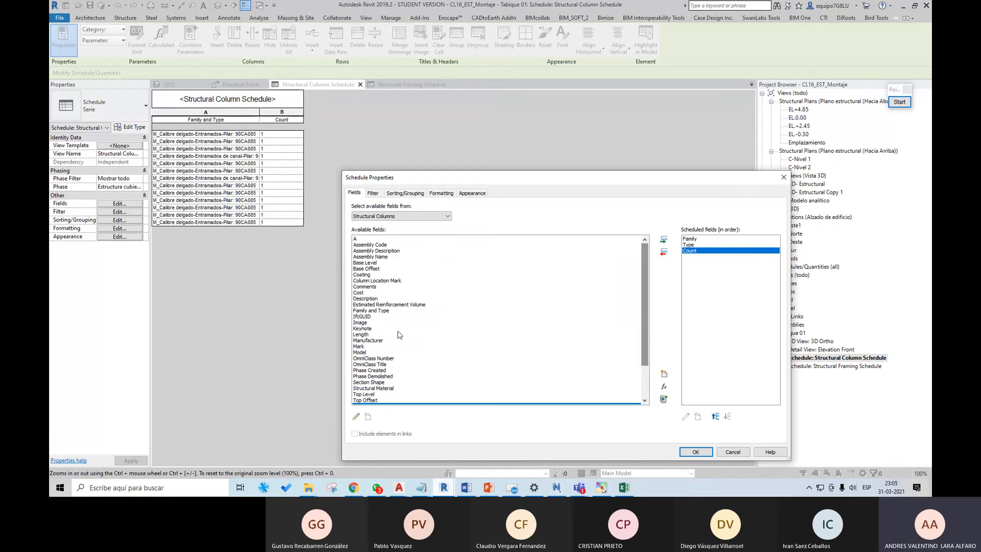
pyautogui.click(376, 335)
pyautogui.click(663, 240)
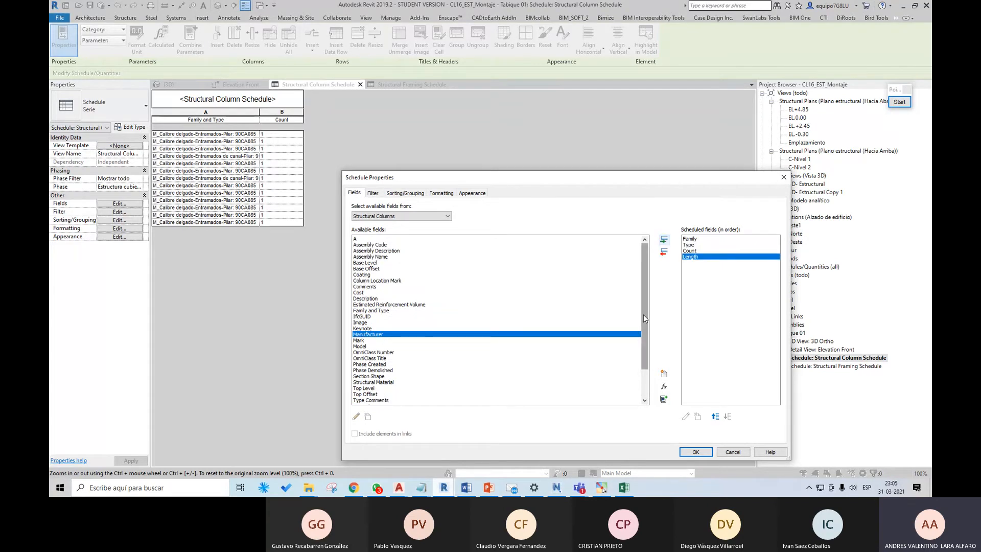
# Step: Sort the column schedule by Family and then by Type
pyautogui.click(404, 193)
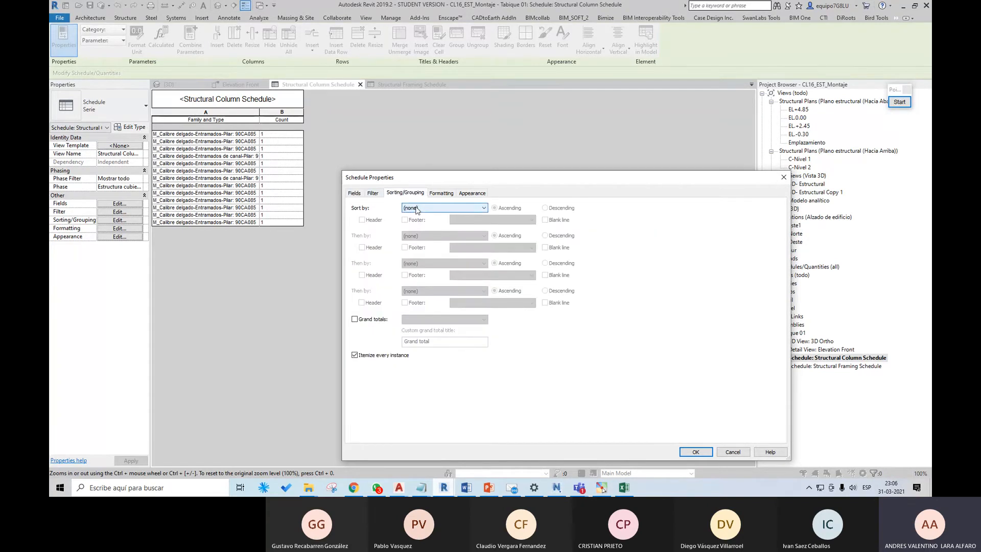
pyautogui.click(417, 208)
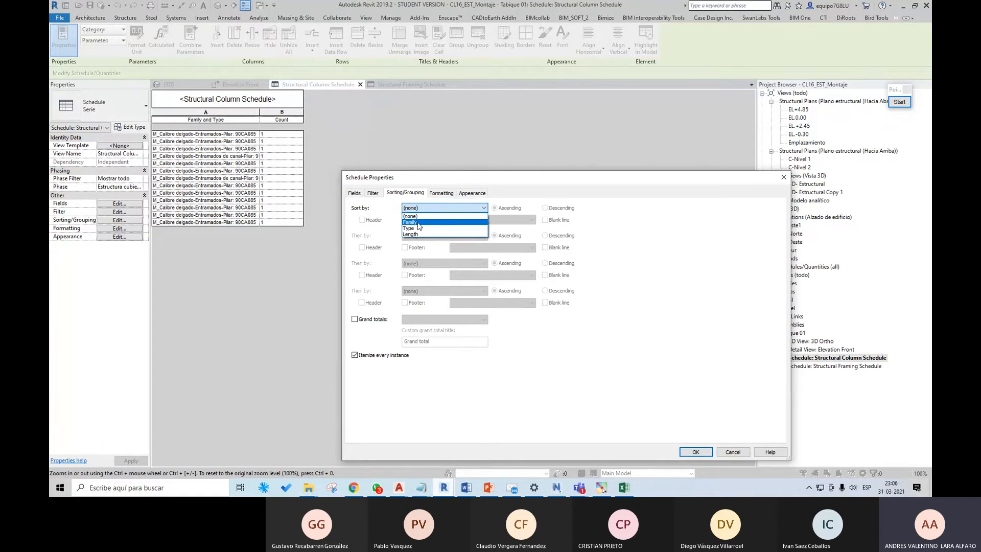
pyautogui.click(417, 223)
pyautogui.click(433, 236)
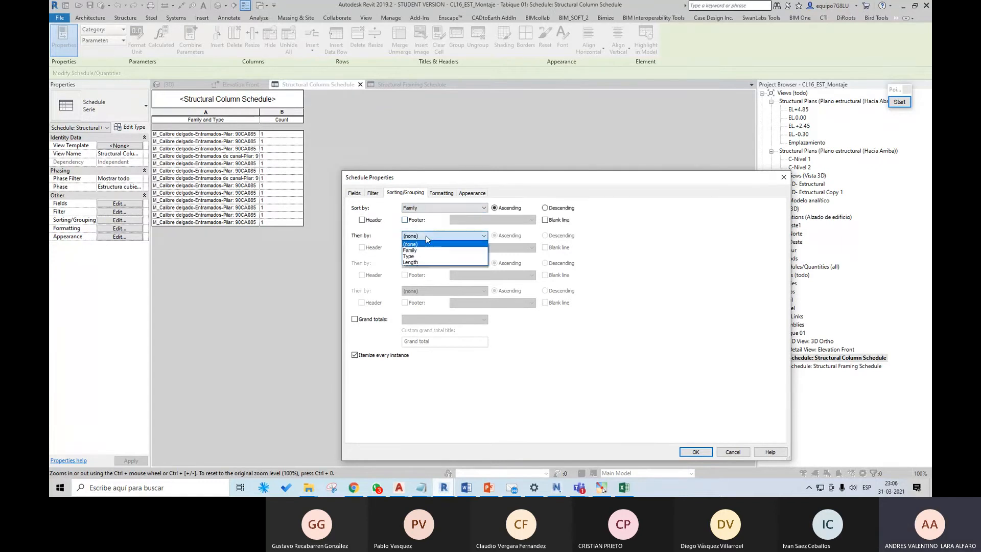
pyautogui.click(428, 253)
# Step: Set the Length field to calculate totals and keep its format on the project settings
pyautogui.click(441, 194)
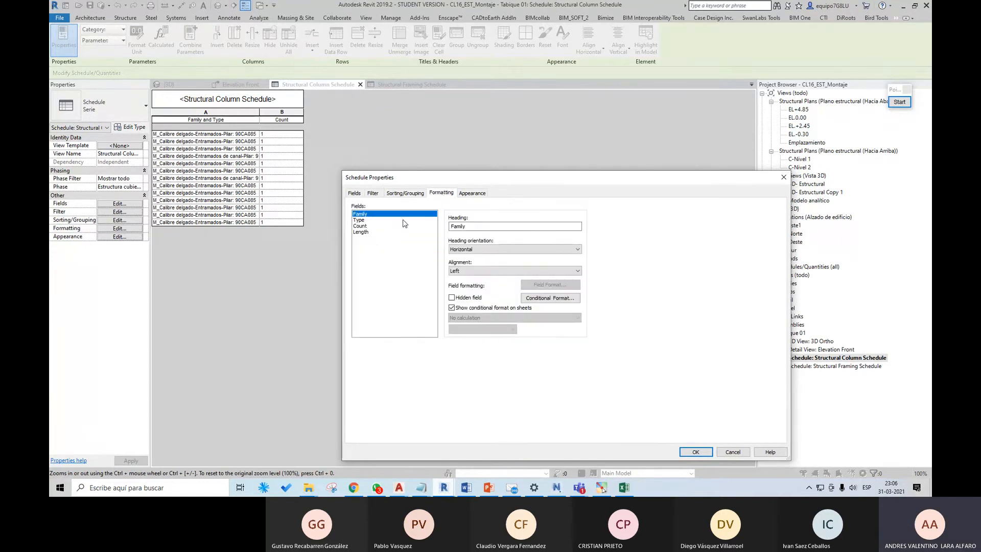
pyautogui.click(377, 232)
pyautogui.click(476, 318)
pyautogui.click(476, 331)
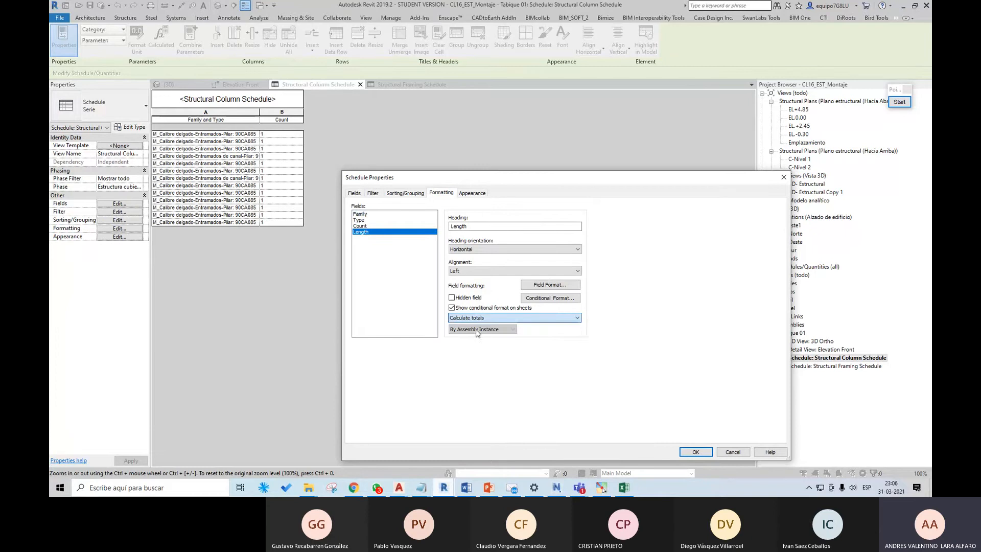
pyautogui.click(550, 284)
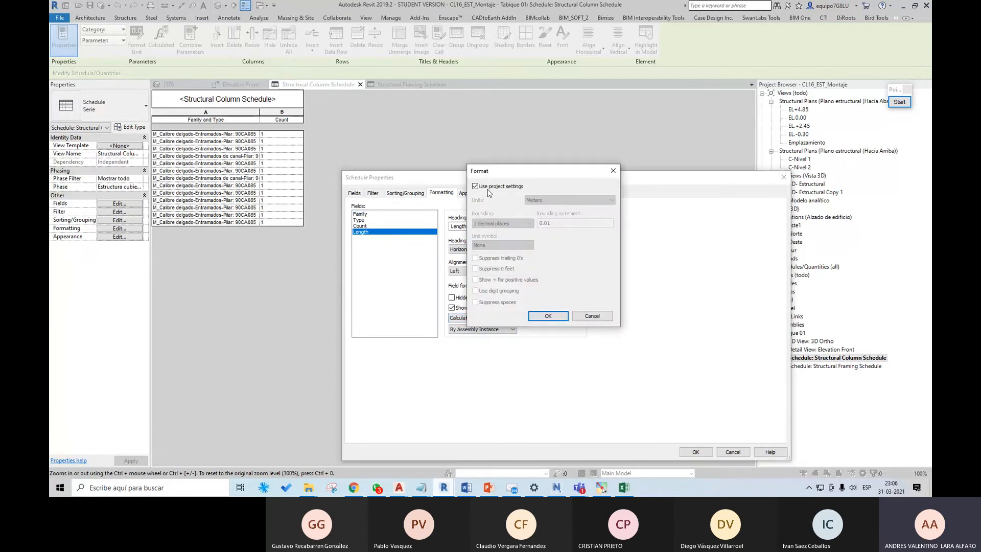
pyautogui.click(548, 316)
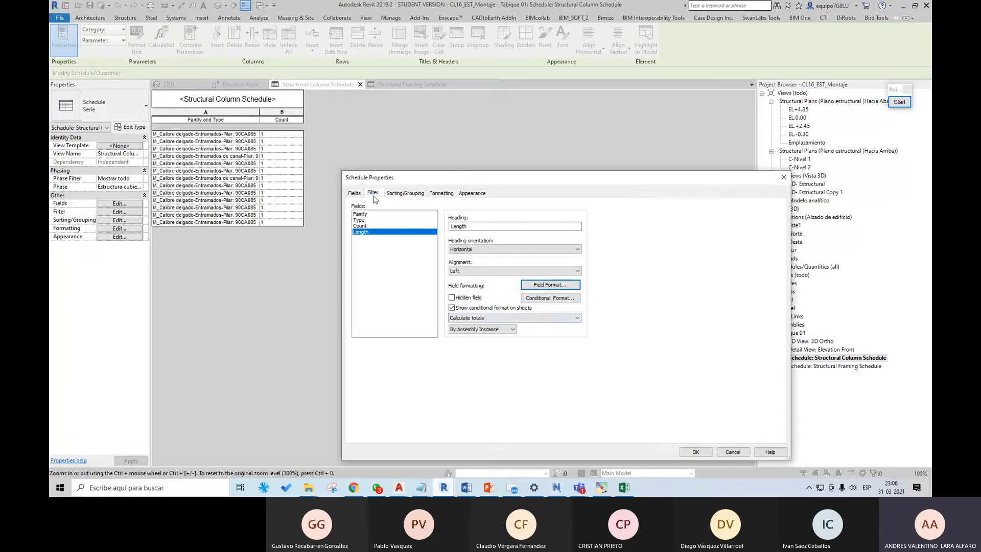
# Step: Turn off itemizing every instance in the column schedule and apply the schedule properties
pyautogui.click(394, 195)
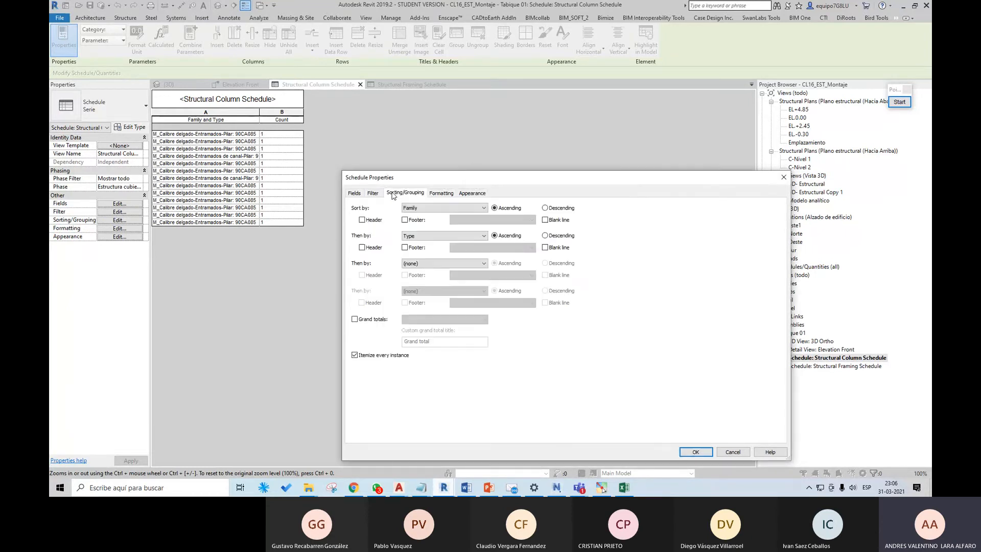
pyautogui.click(384, 357)
pyautogui.click(685, 449)
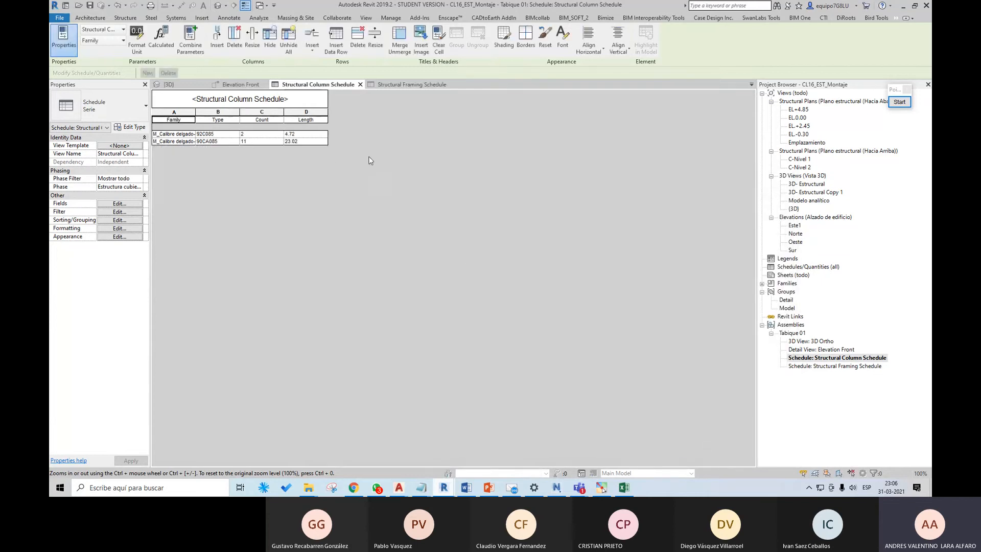
# Step: Rename the column schedule's headings to Perfil, Tipo, Cantidad and Largo
pyautogui.doubleClick(154, 121)
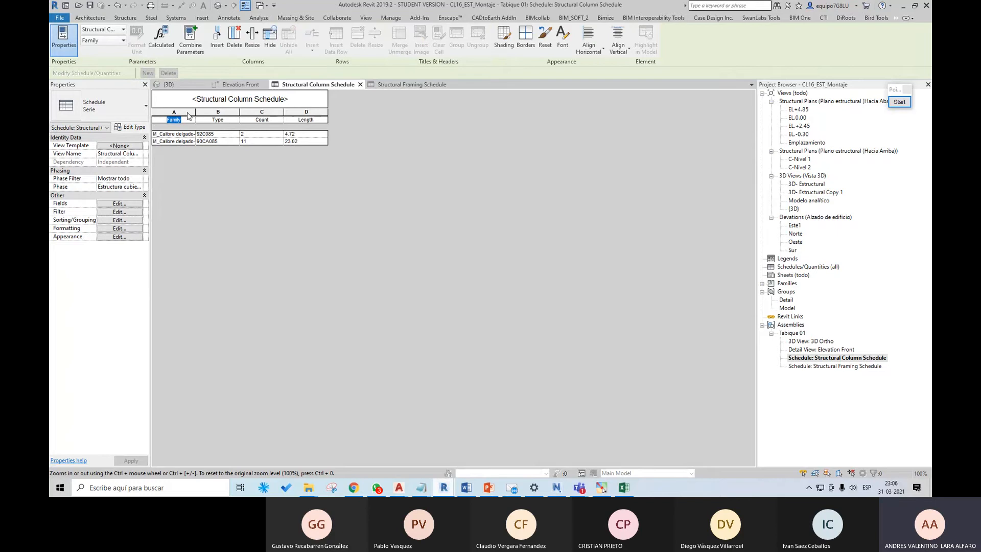
pyautogui.write('Perfil')
pyautogui.press('Tab')
pyautogui.write('Tipo')
pyautogui.press('Tab')
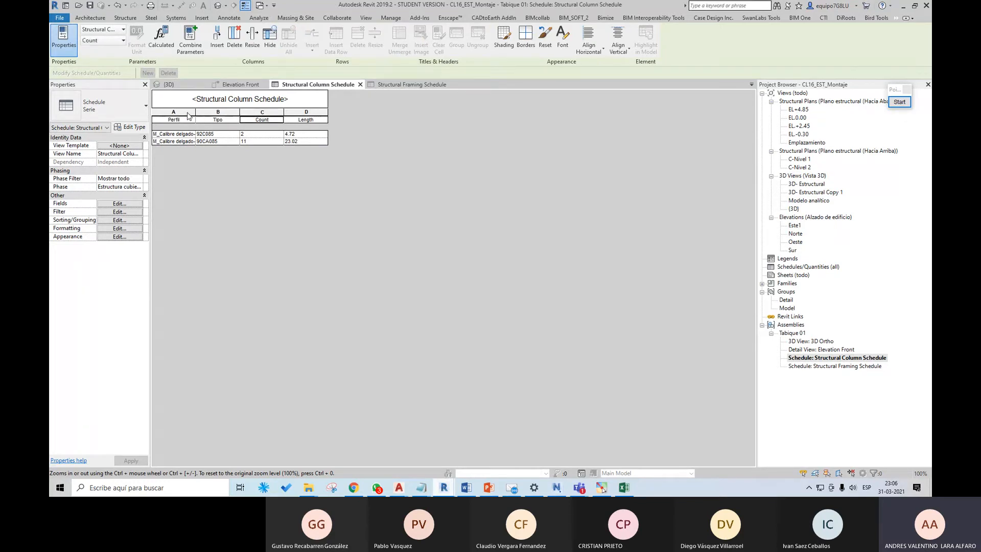
pyautogui.write('Cantidad')
pyautogui.press('Tab')
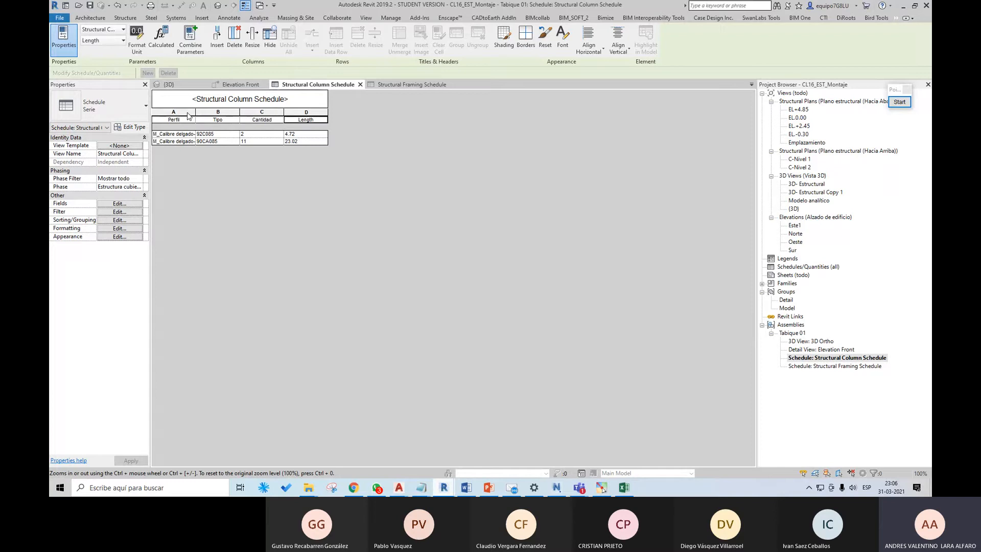
pyautogui.write('Largo')
# Step: Try adding a footer with title, count and totals to the Type grouping of the column schedule
pyautogui.click(123, 203)
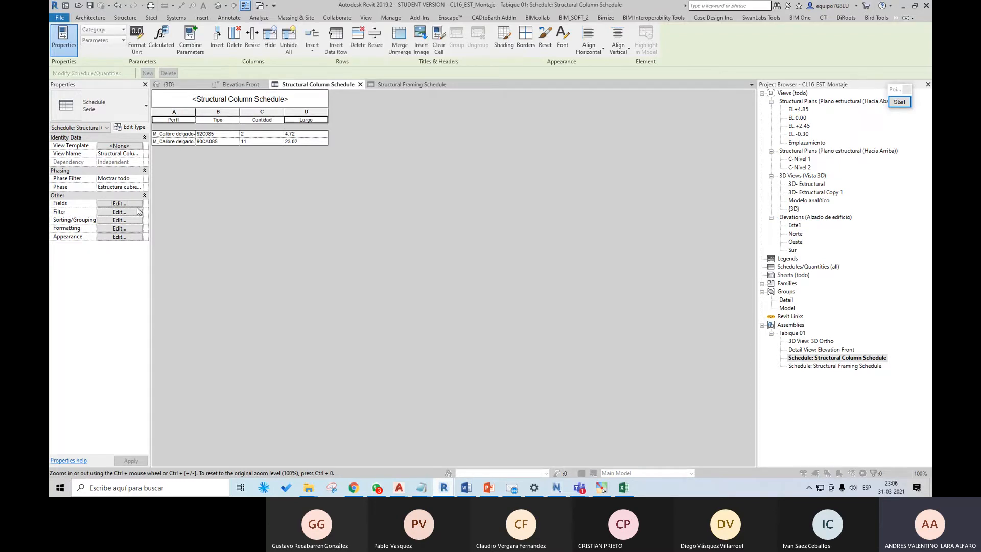
pyautogui.click(405, 194)
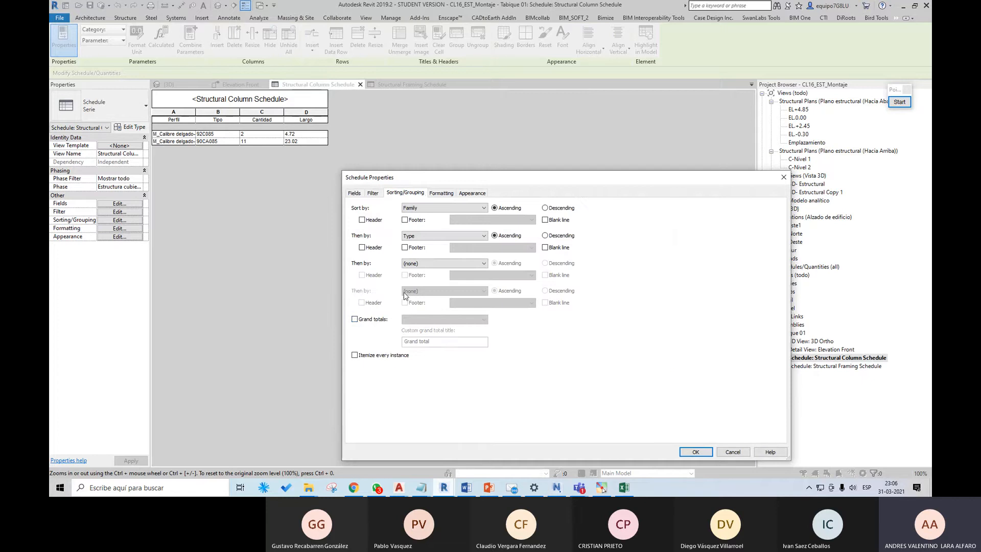
pyautogui.click(376, 320)
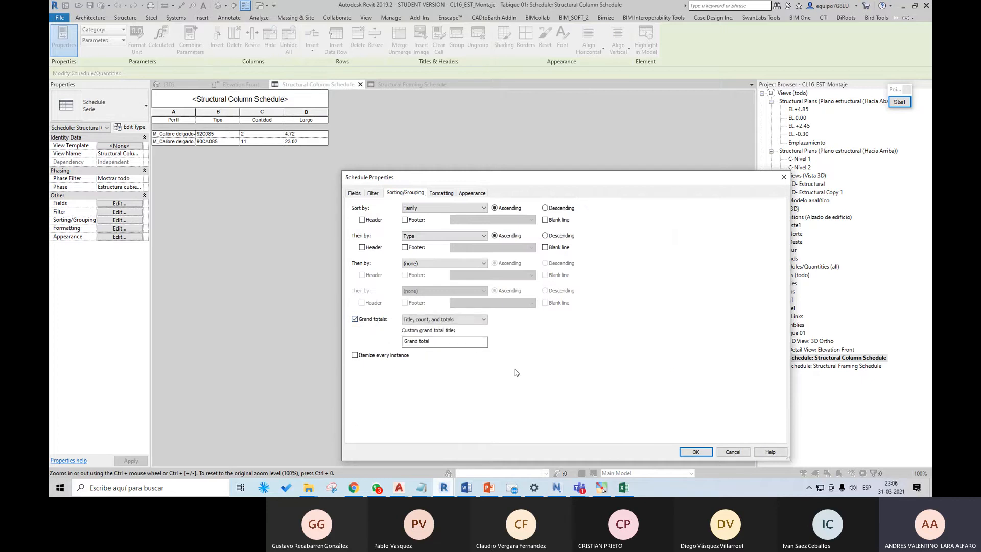
pyautogui.click(369, 321)
pyautogui.click(405, 247)
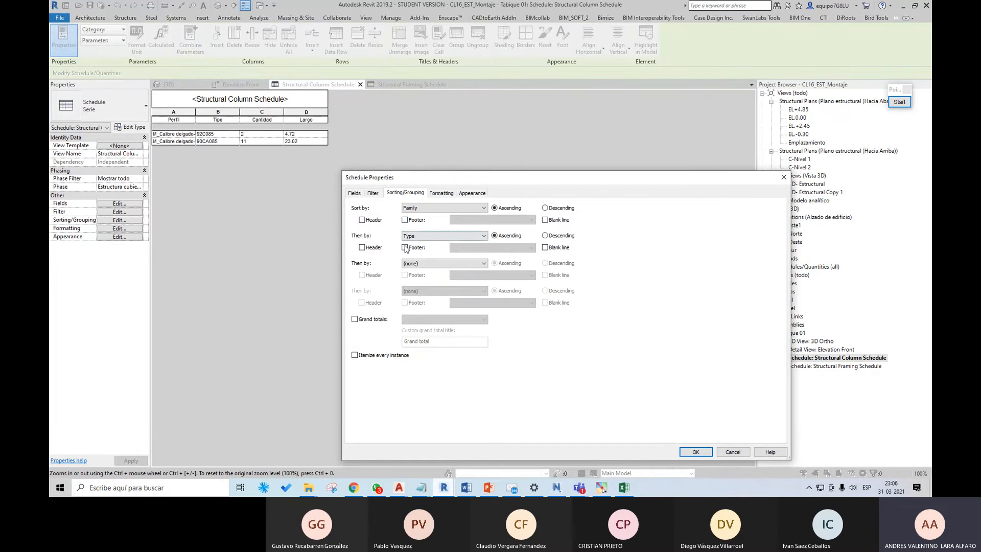
pyautogui.click(705, 454)
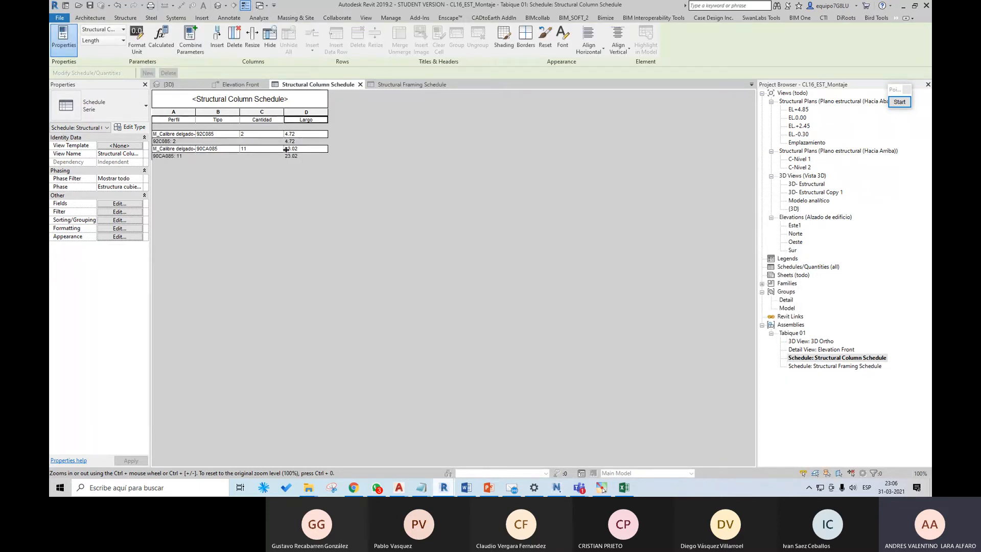
# Step: Remove the footer from the column schedule's Type grouping
pyautogui.click(354, 212)
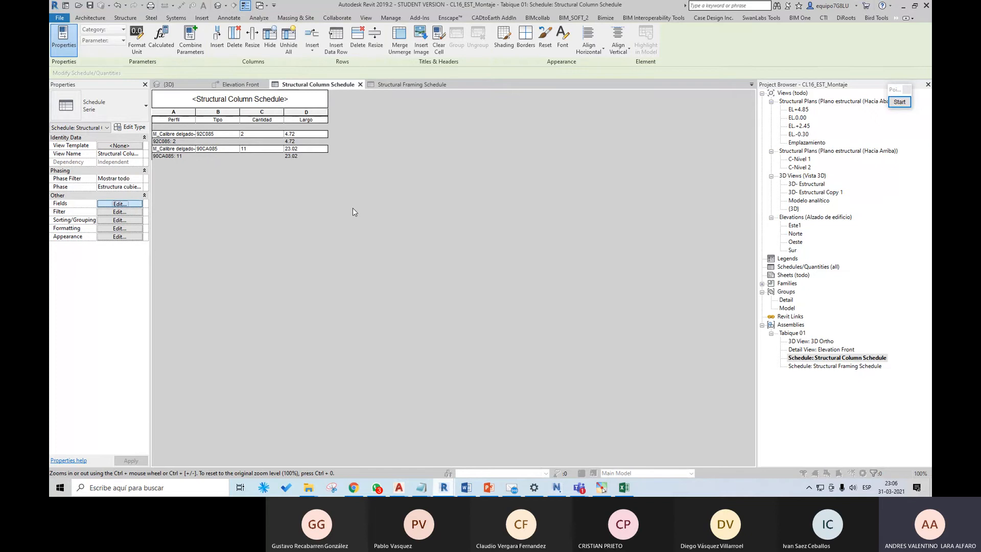
pyautogui.click(405, 193)
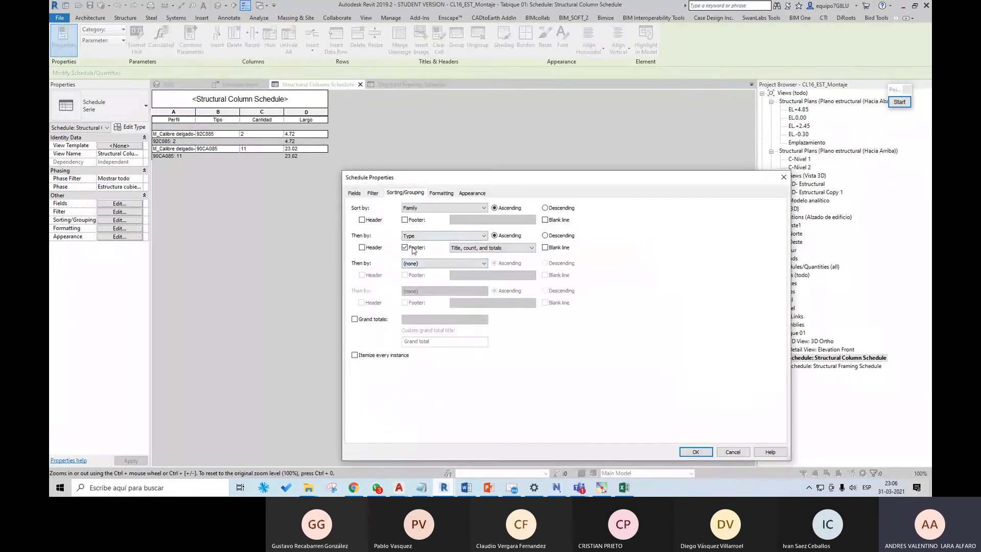
pyautogui.click(410, 248)
pyautogui.click(687, 451)
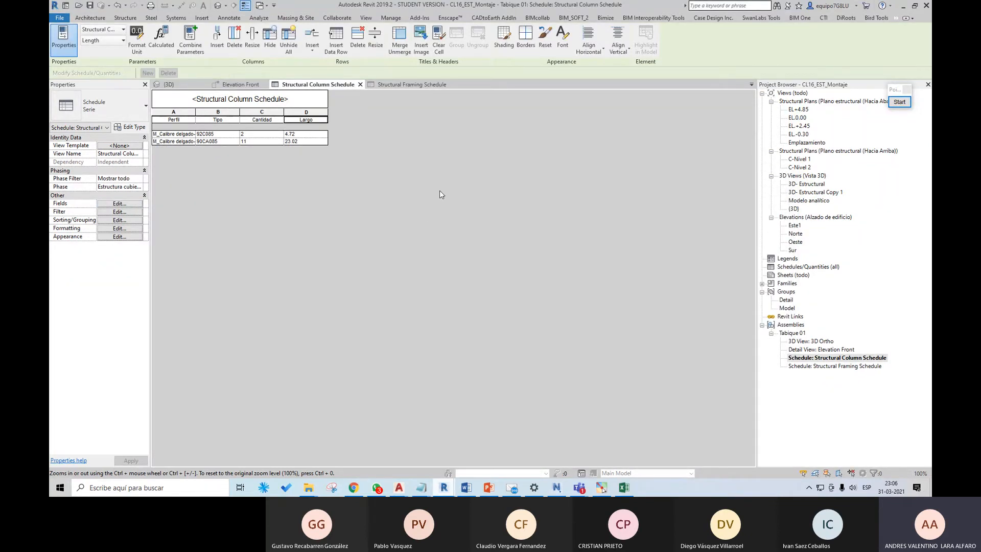
# Step: Change the column schedule's title to Cubicación Montantes
pyautogui.click(274, 101)
pyautogui.moveTo(286, 95); pyautogui.dragTo(203, 101)
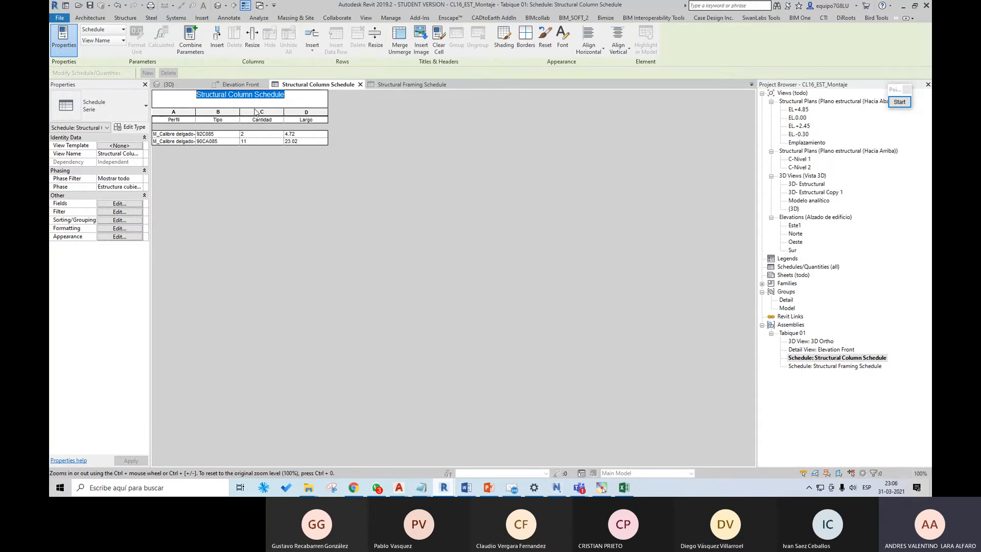
pyautogui.write('Cubicaci')
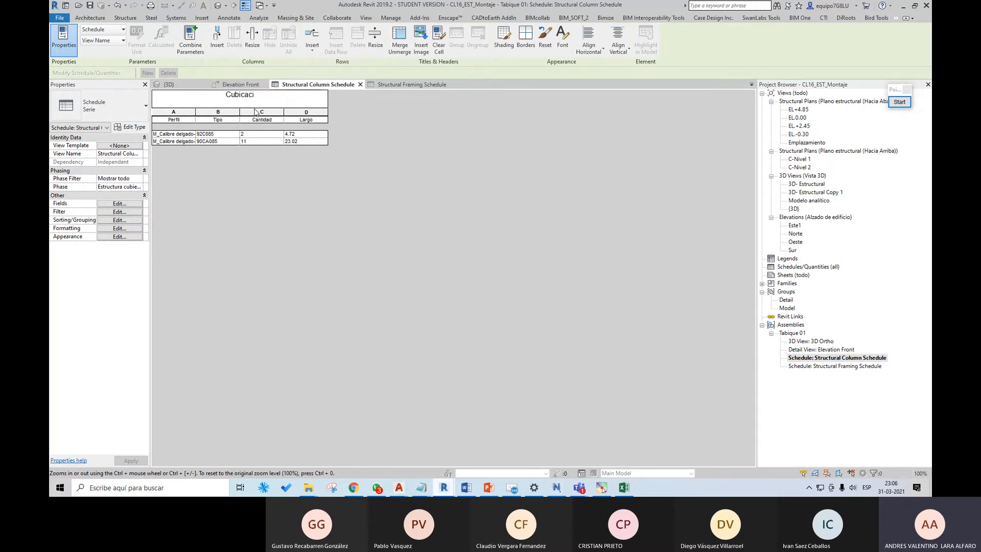
pyautogui.write('ón')
pyautogui.write('Montantes')
pyautogui.press('Return')
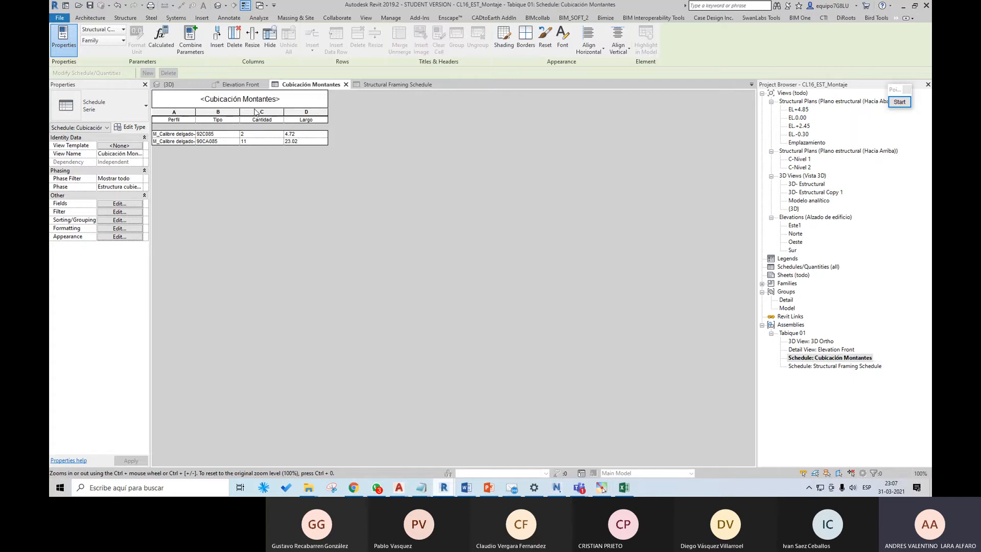
# Step: In the Tabique 01 Structural Framing Schedule, replace the Family and Type field with the Family field
pyautogui.click(839, 368)
pyautogui.doubleClick(838, 367)
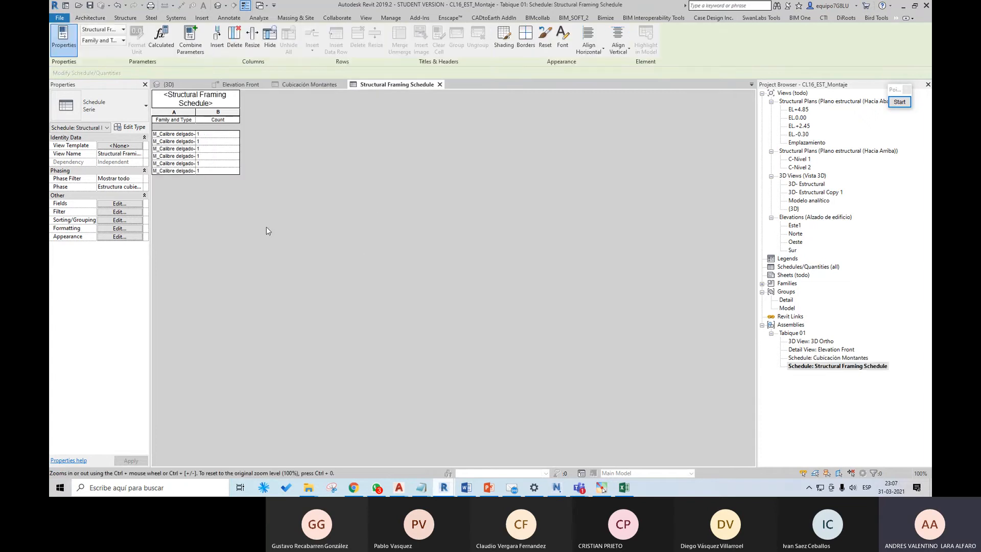
pyautogui.click(120, 204)
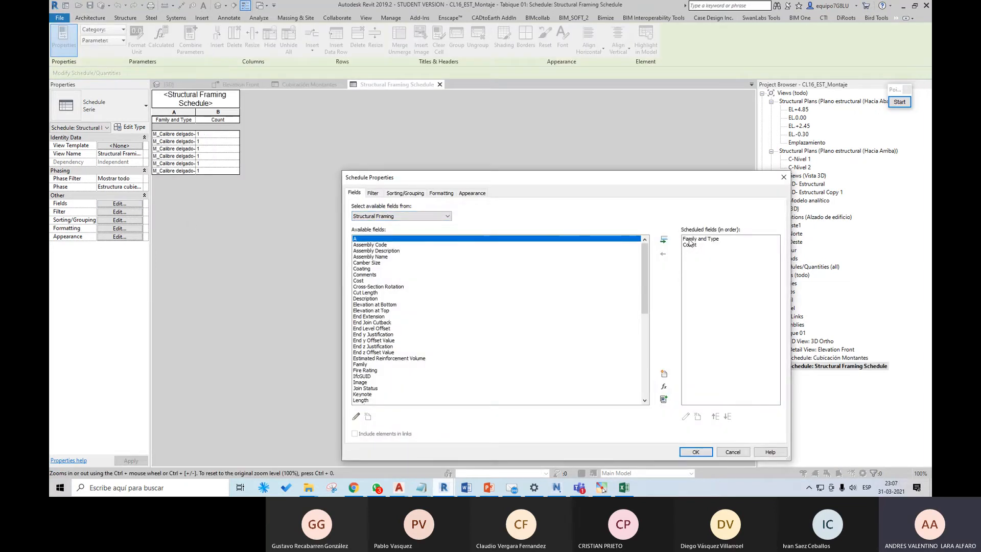
pyautogui.click(697, 240)
pyautogui.click(663, 252)
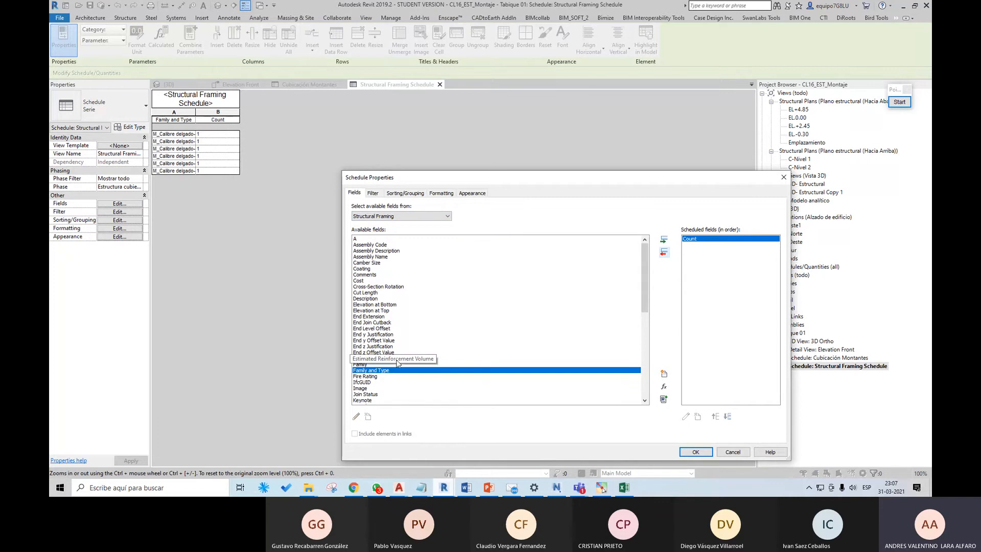
pyautogui.scroll(-2, 400, 358)
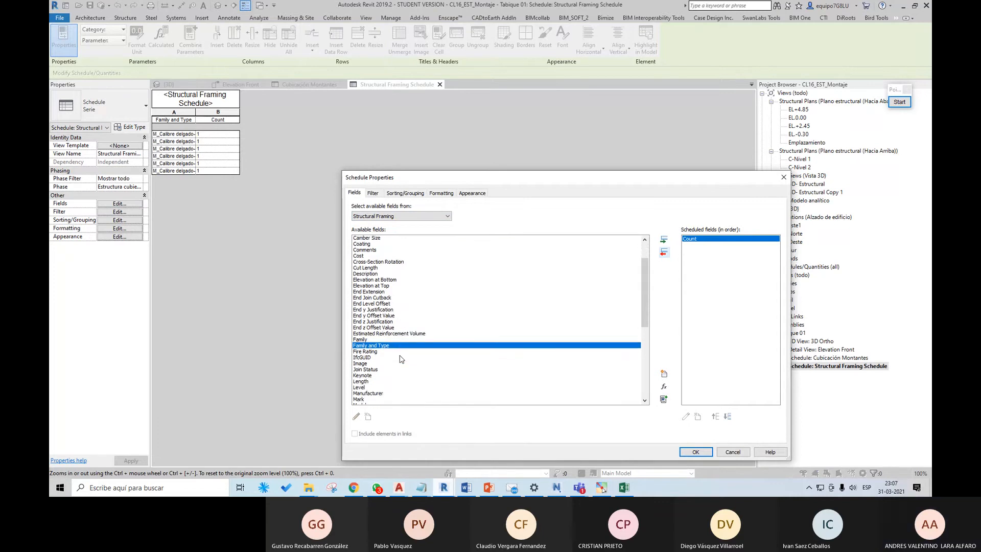
pyautogui.click(365, 329)
pyautogui.click(663, 239)
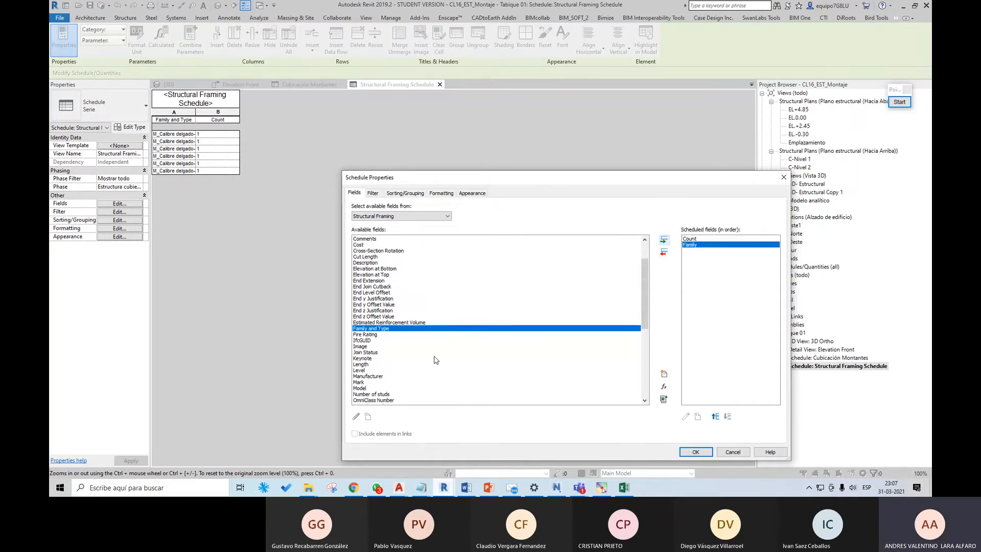
# Step: Add the Type field to the framing schedule
pyautogui.scroll(-7, 415, 358)
pyautogui.scroll(-2, 415, 383)
pyautogui.click(371, 335)
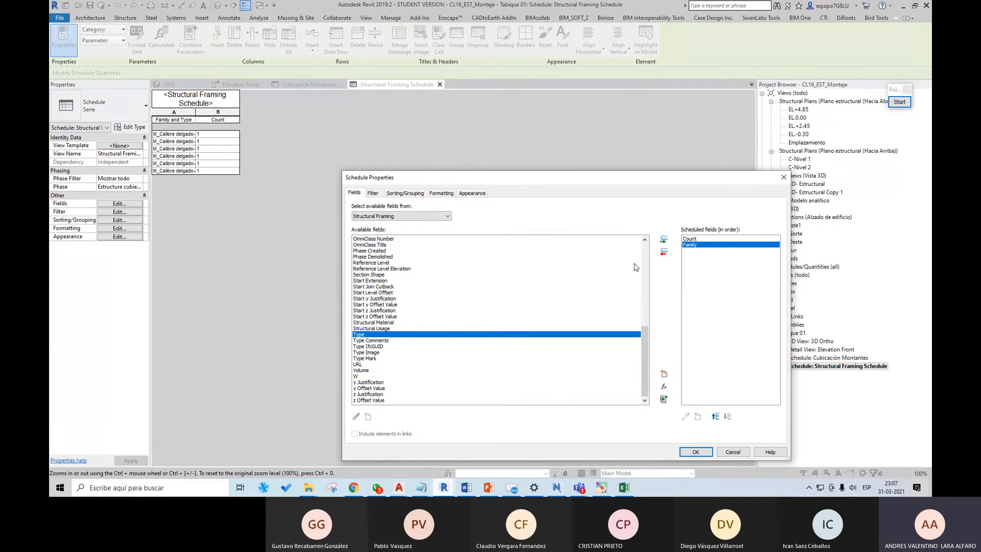
pyautogui.click(663, 239)
pyautogui.moveTo(643, 352); pyautogui.dragTo(642, 266)
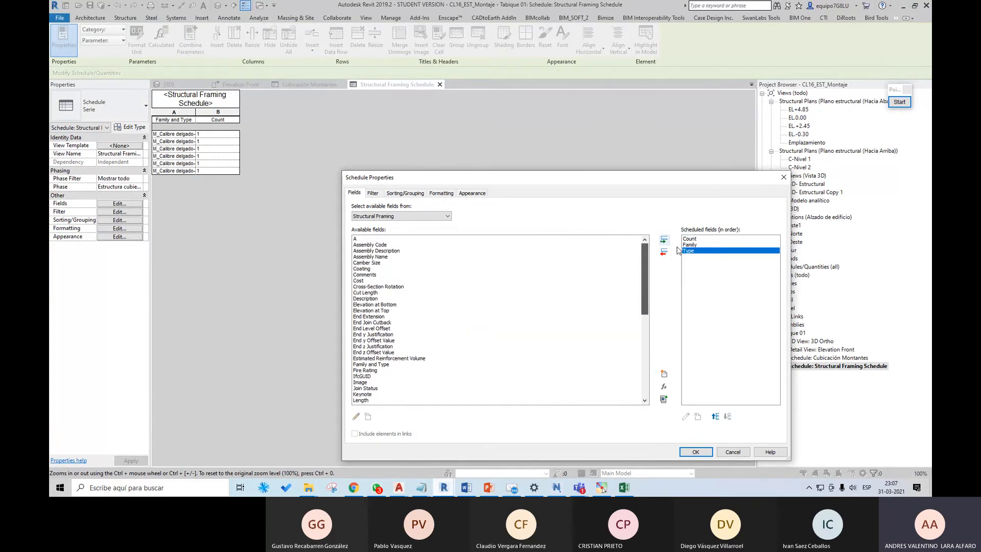
# Step: Move the framing schedule's Count field below Type and add the Length field
pyautogui.click(689, 239)
pyautogui.click(728, 416)
pyautogui.click(727, 416)
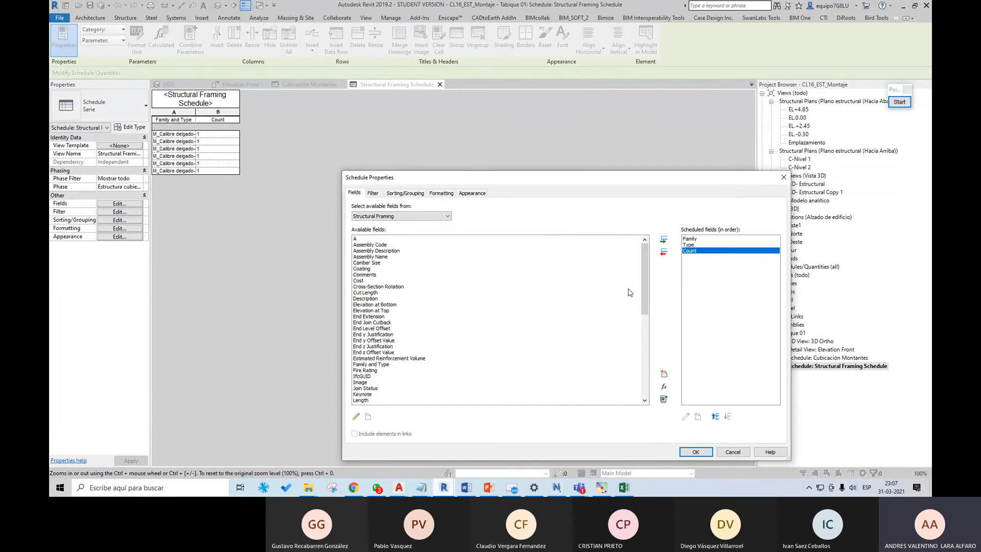
pyautogui.scroll(-3, 454, 347)
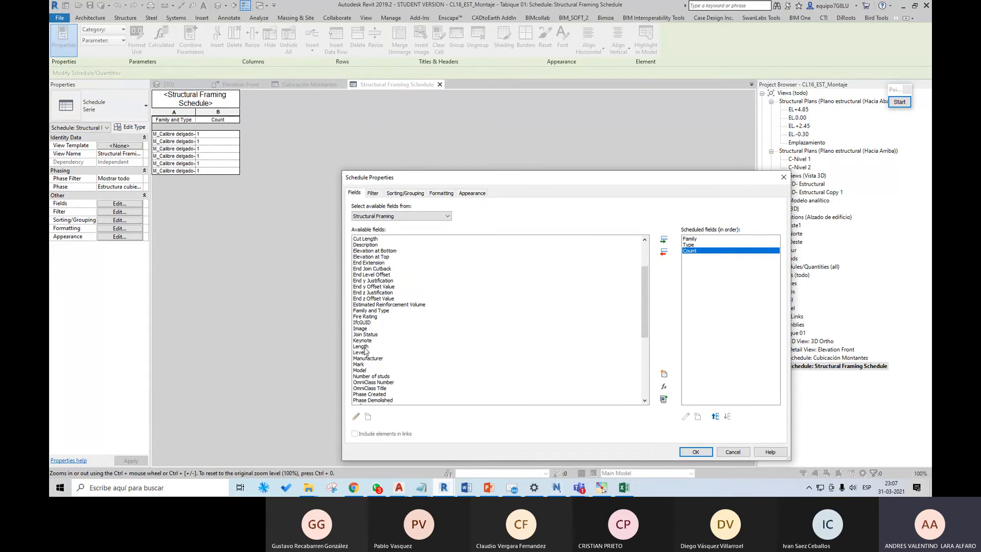
pyautogui.click(366, 346)
pyautogui.click(663, 240)
# Step: Sort the framing schedule by Family and then by Type
pyautogui.click(406, 193)
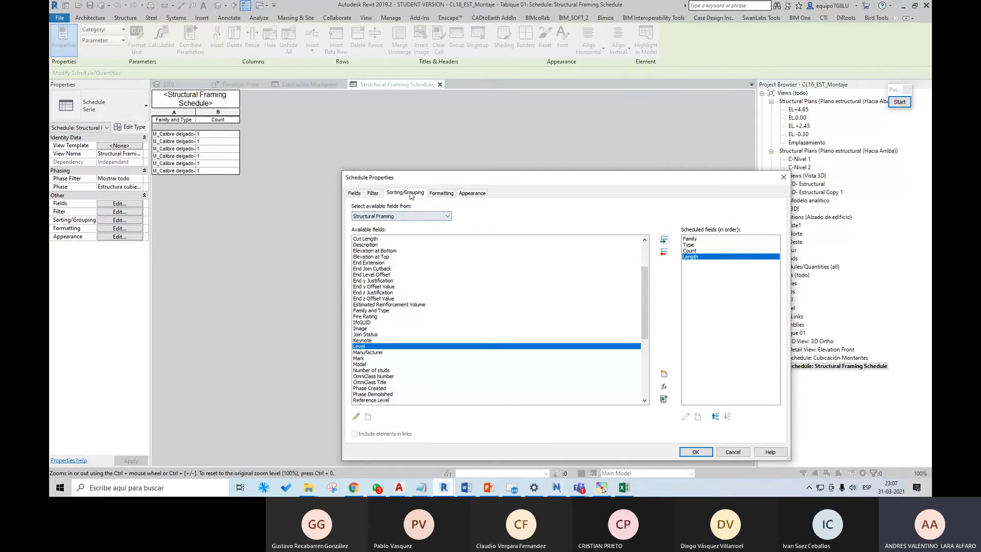
pyautogui.click(424, 208)
pyautogui.click(423, 223)
pyautogui.click(424, 235)
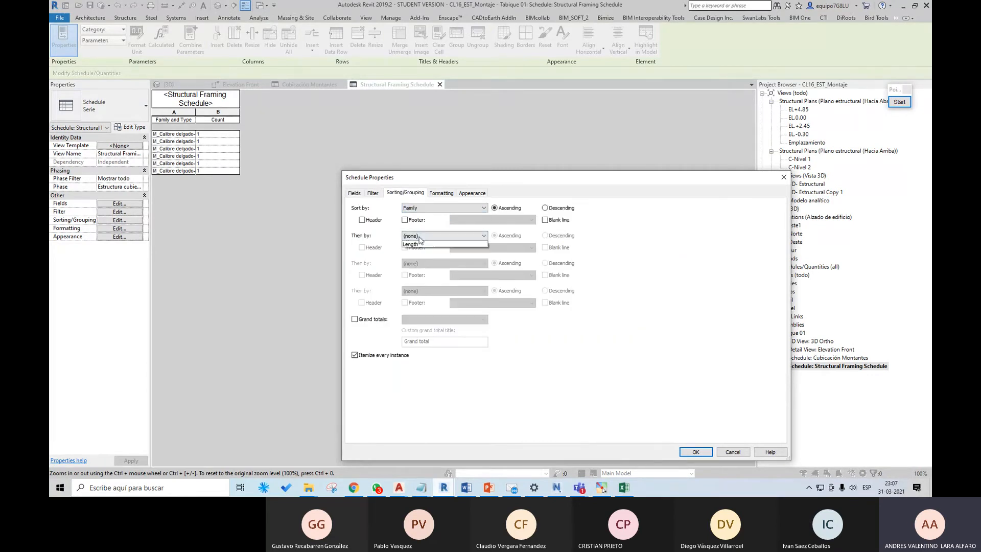
pyautogui.click(416, 258)
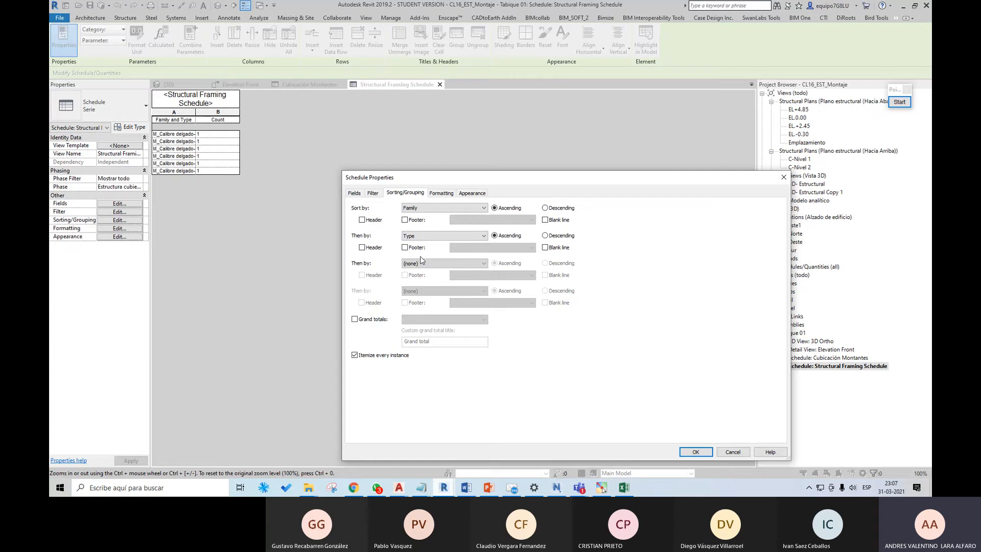
# Step: Set the framing schedule's Length field to calculate totals
pyautogui.click(441, 192)
pyautogui.click(366, 233)
pyautogui.click(514, 317)
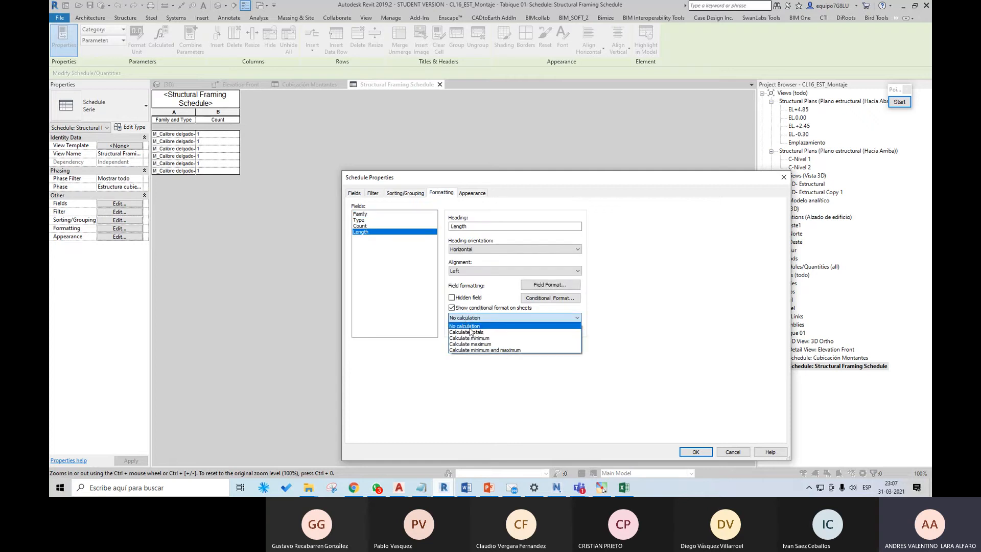
pyautogui.click(485, 326)
# Step: Turn off itemizing every instance in the framing schedule and apply the schedule properties
pyautogui.click(354, 193)
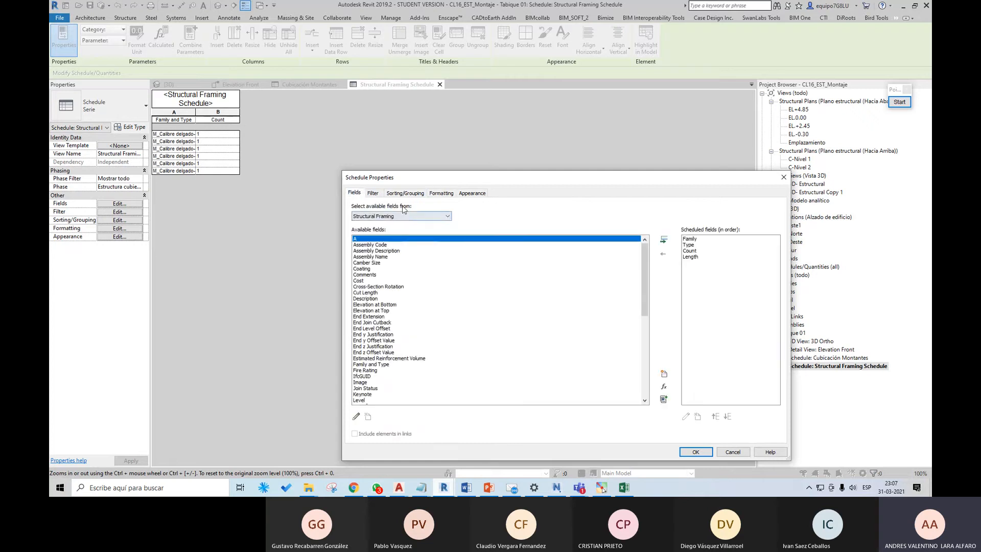
pyautogui.click(405, 193)
pyautogui.click(372, 354)
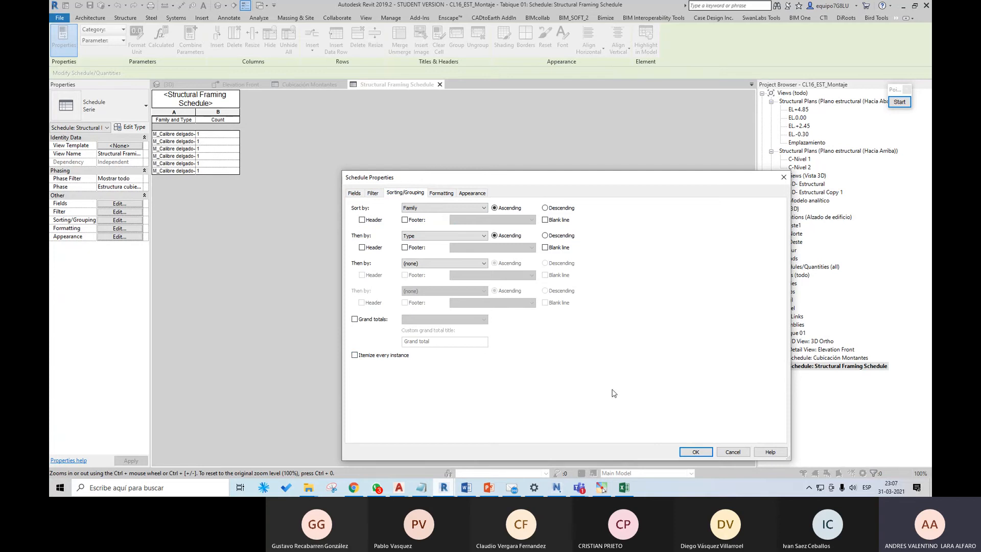
pyautogui.click(693, 452)
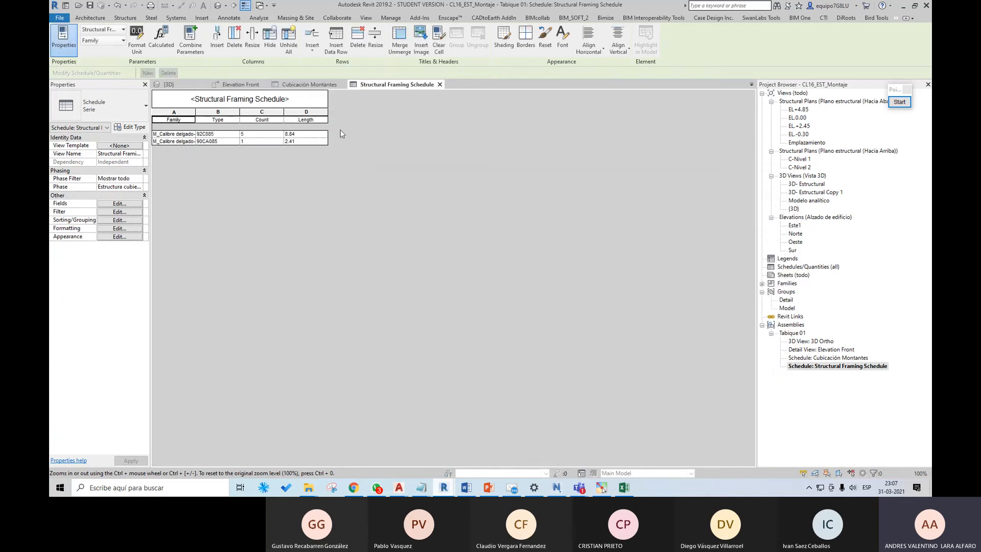
# Step: Change the framing schedule's title to Cubicacion Canales
pyautogui.click(230, 99)
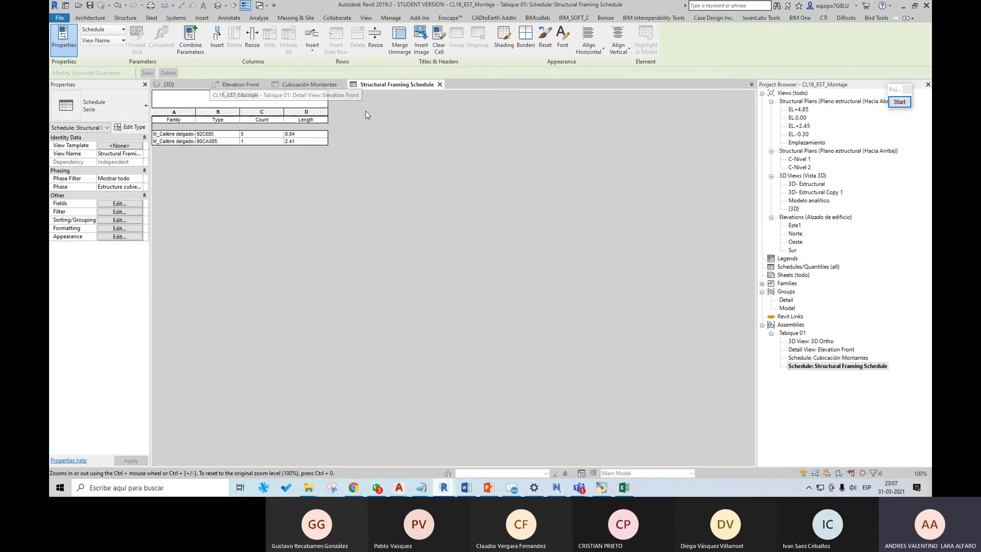
pyautogui.write('Cubicacion')
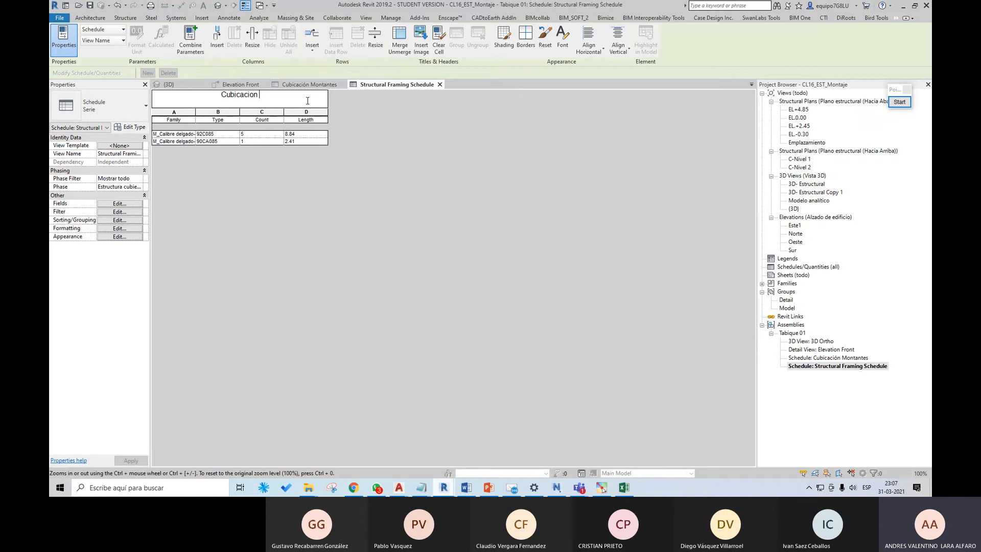
pyautogui.write('Canales')
pyautogui.press('Return')
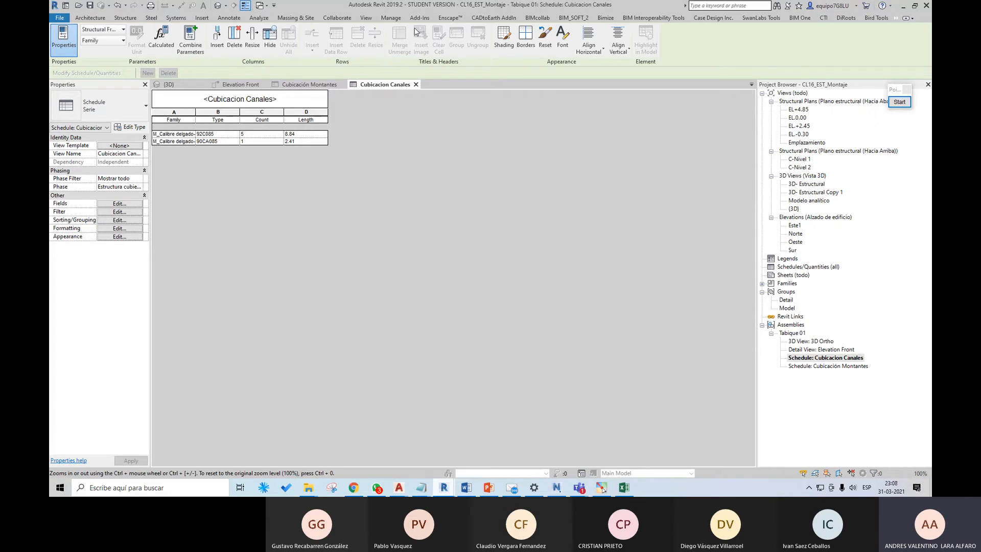
# Step: Create a view template named Cubicacion Canales from the current channel schedule, keeping all its properties included
pyautogui.click(369, 19)
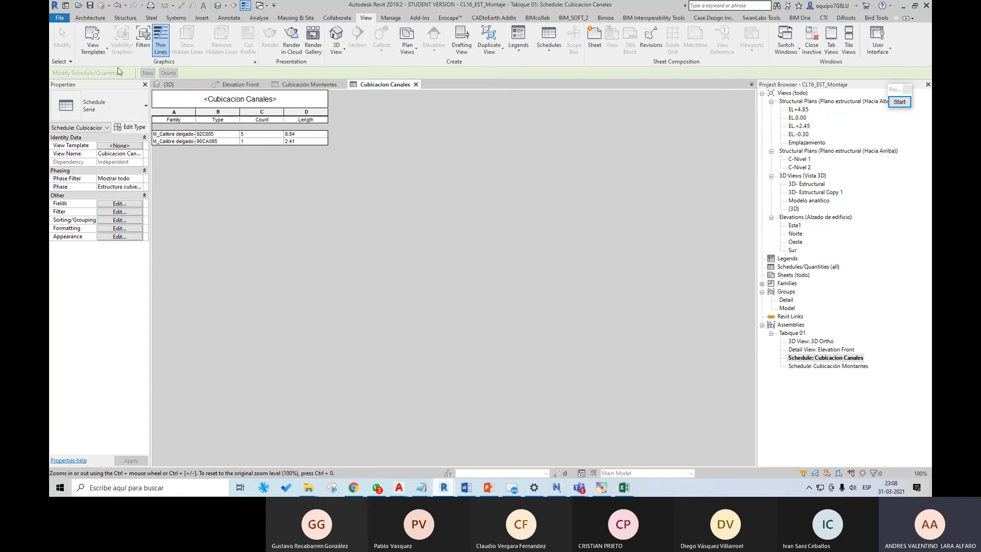
pyautogui.click(108, 51)
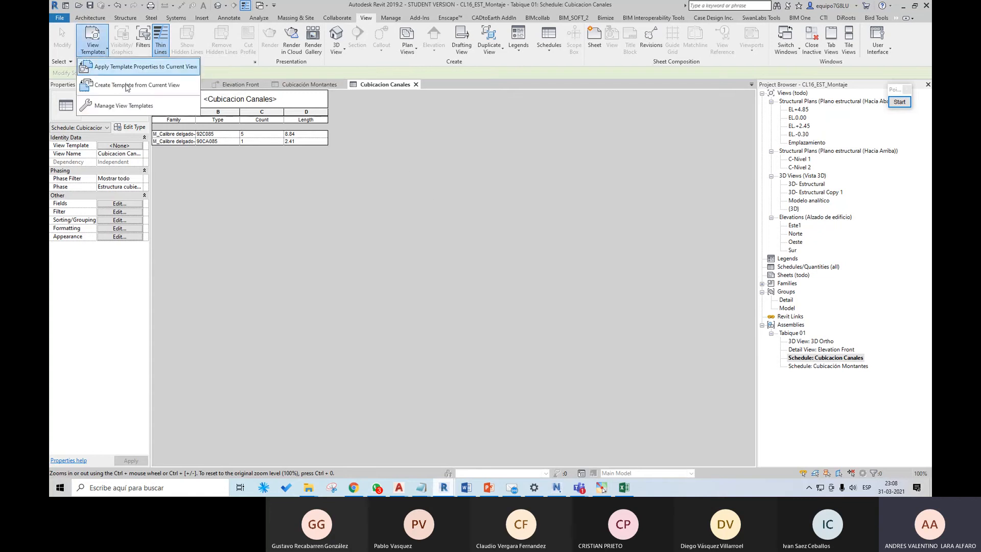
pyautogui.click(139, 86)
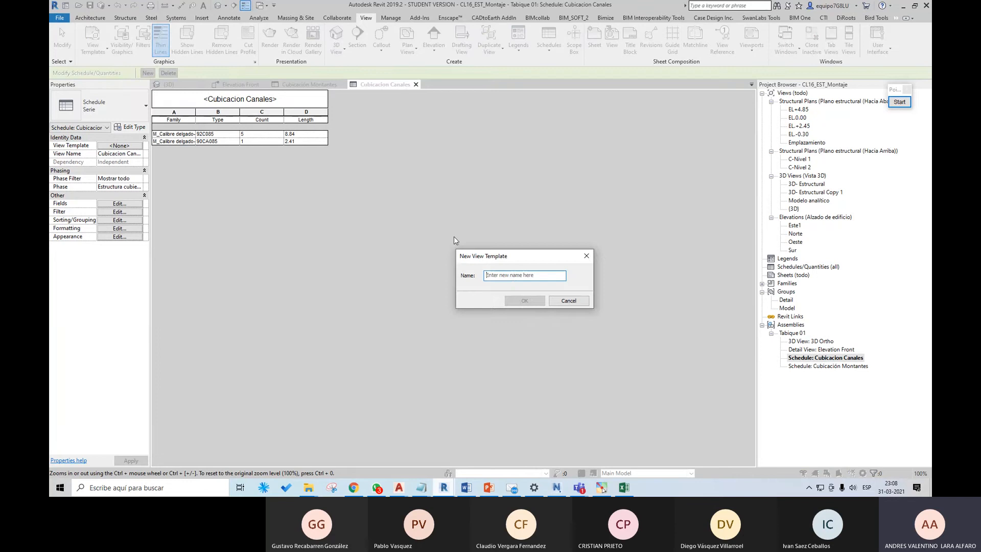
pyautogui.click(514, 276)
pyautogui.write('Cubicacion Can')
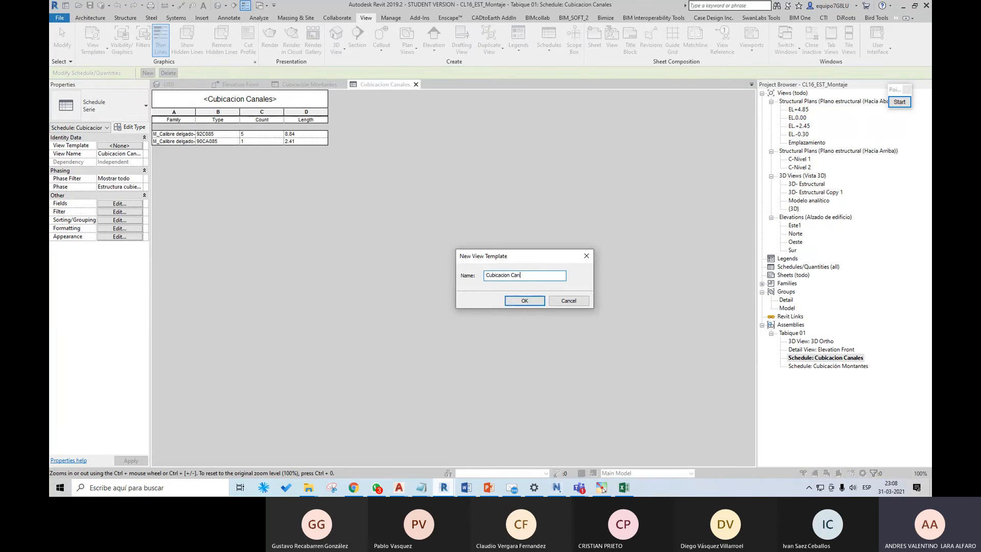
pyautogui.write('ales')
pyautogui.press('Return')
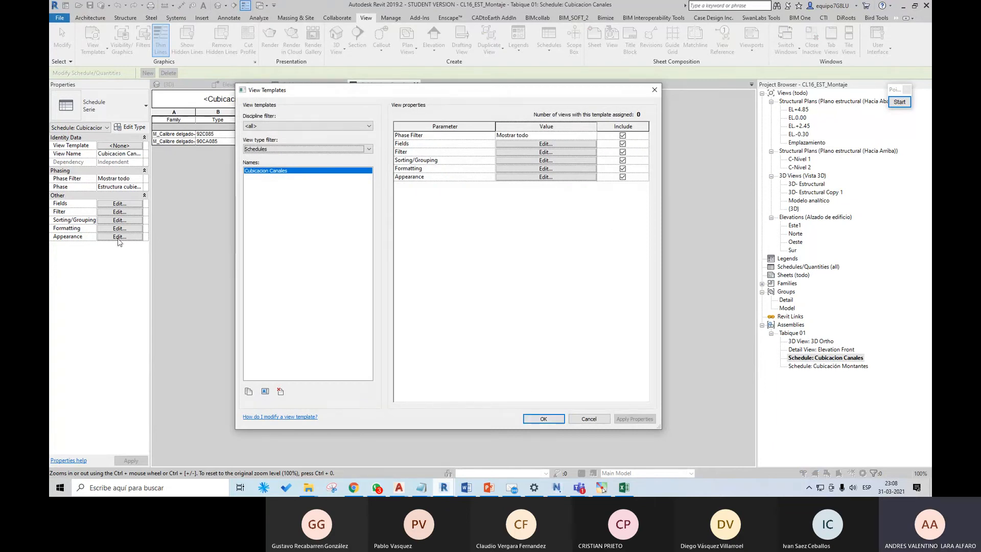
pyautogui.click(545, 419)
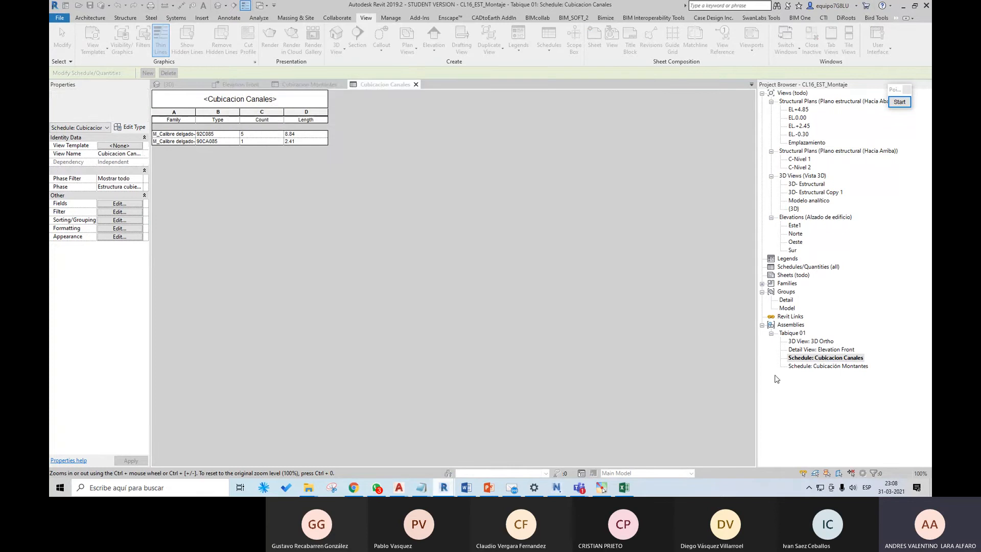
# Step: Open the Cubicación Montantes schedule and create a view template from it named Cubicacion Montantes
pyautogui.doubleClick(820, 366)
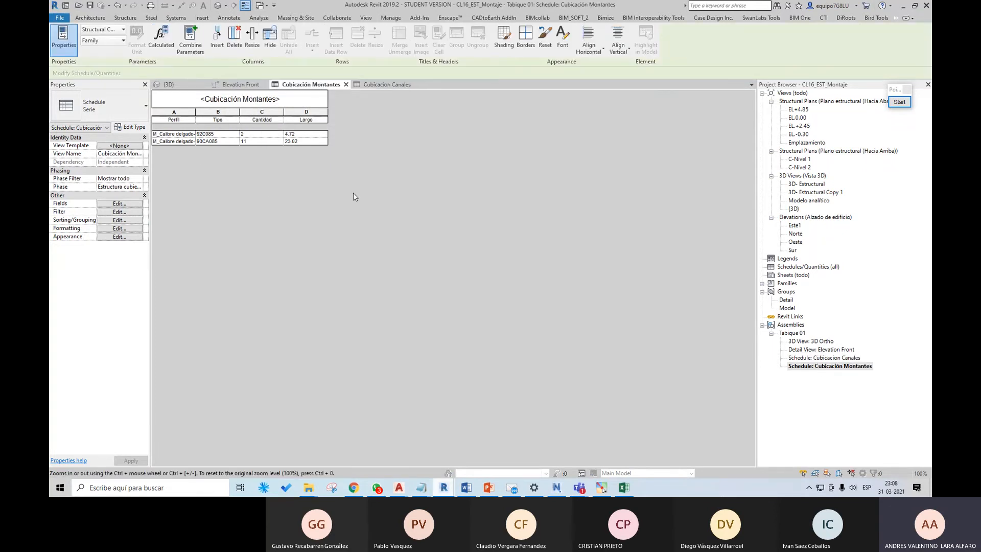
pyautogui.click(366, 17)
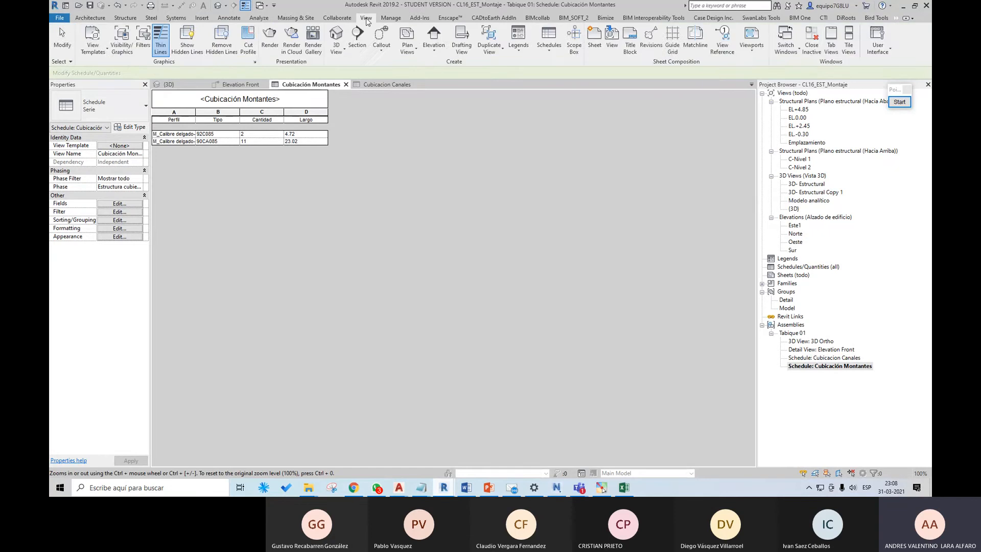
pyautogui.click(98, 51)
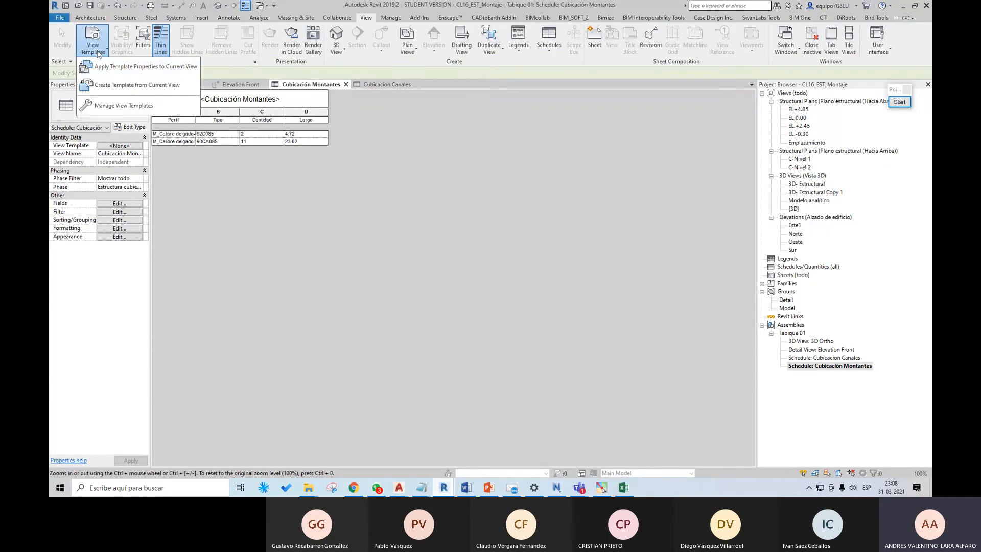
pyautogui.click(137, 85)
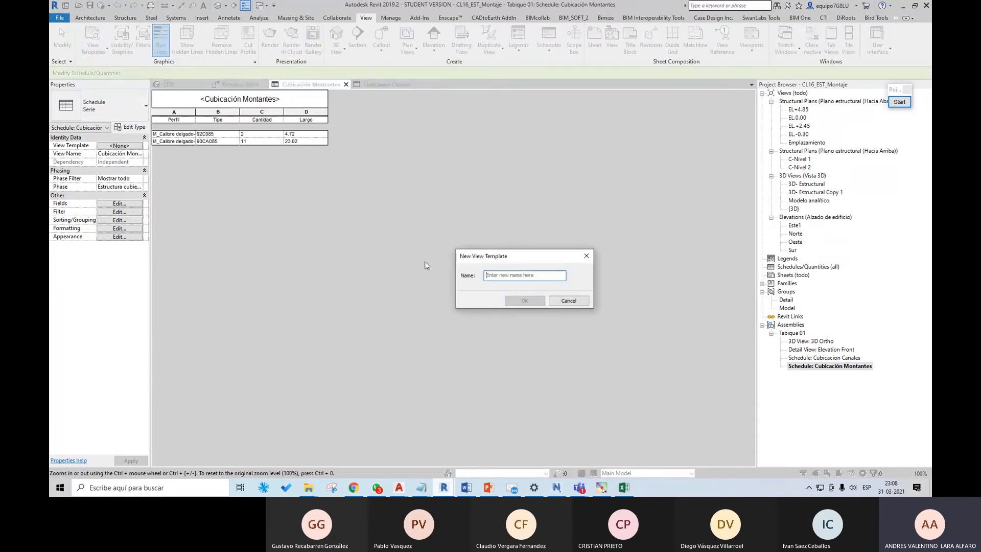
pyautogui.write('Cubicacion Mont')
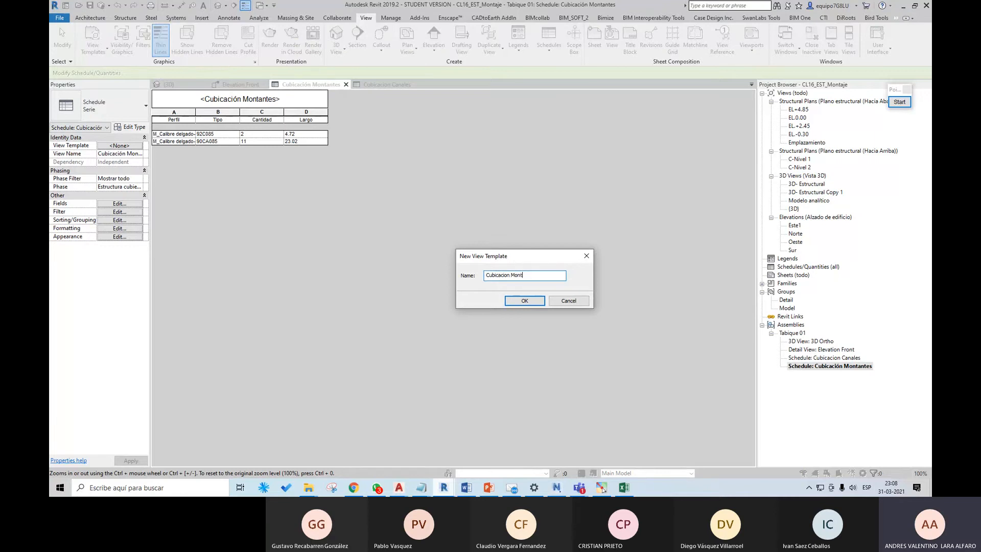
pyautogui.write('antes')
pyautogui.press('Return')
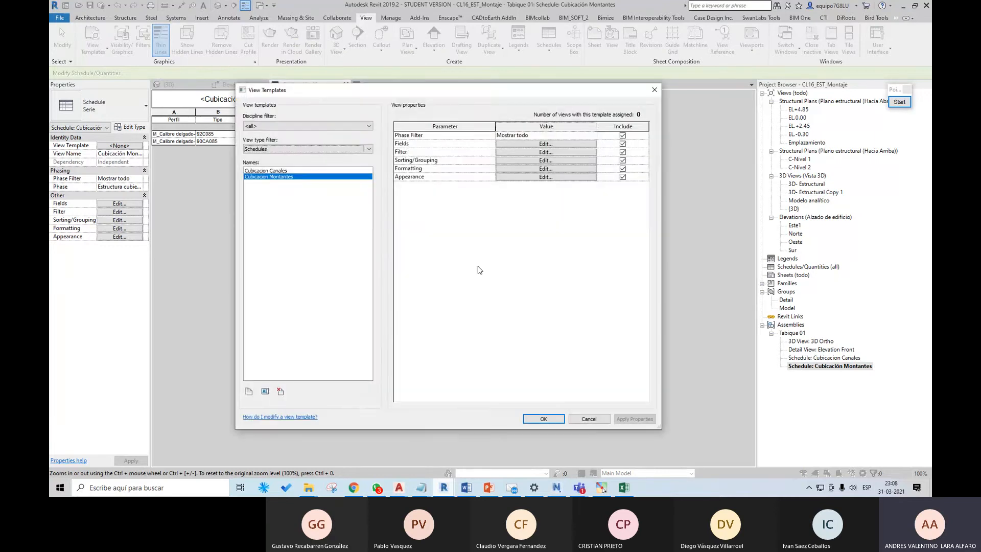
pyautogui.click(546, 416)
# Step: Create a view template named Plantilla Tabique from the Tabique 01 Elevation Front detail view
pyautogui.click(253, 85)
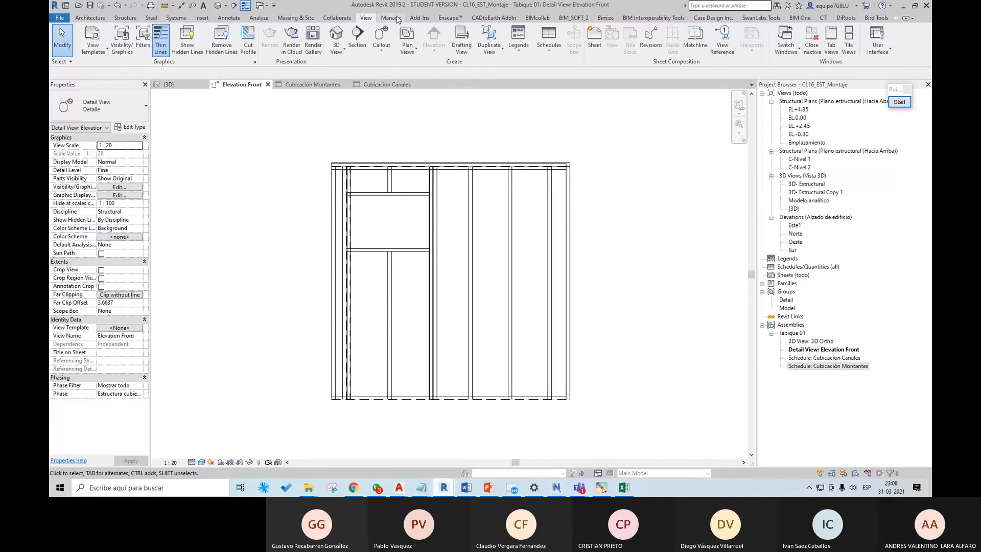
pyautogui.click(93, 43)
pyautogui.click(128, 89)
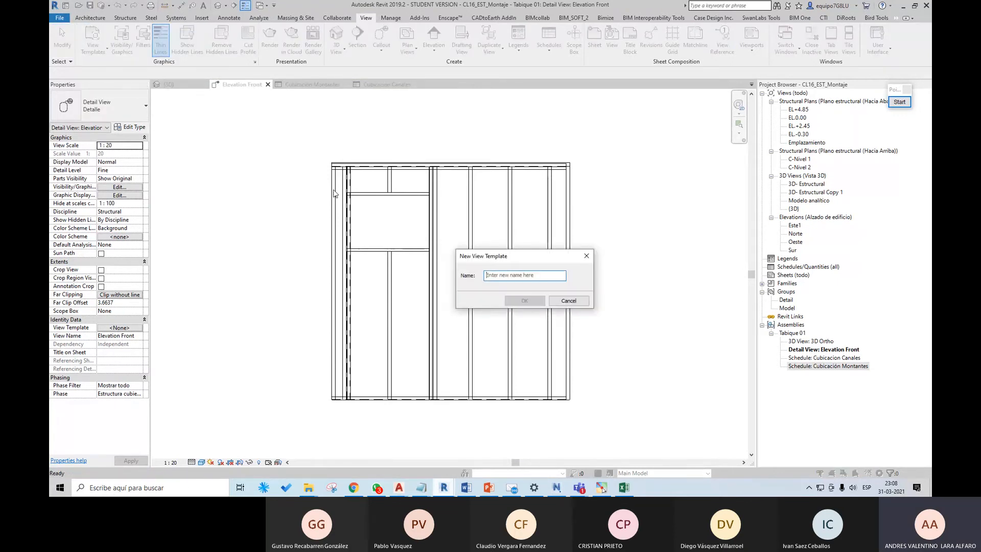
pyautogui.write('Plantilla')
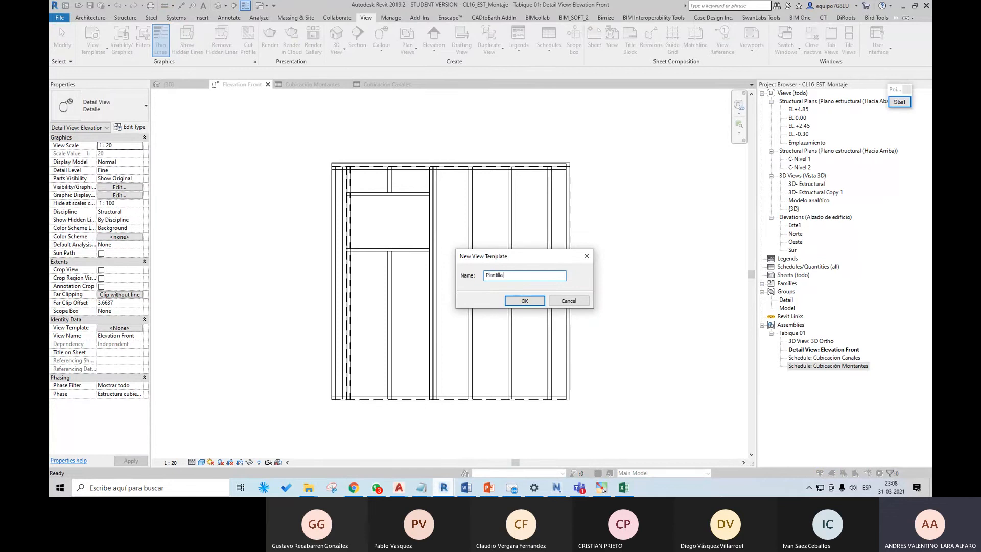
pyautogui.write(' Tabique')
pyautogui.press('Return')
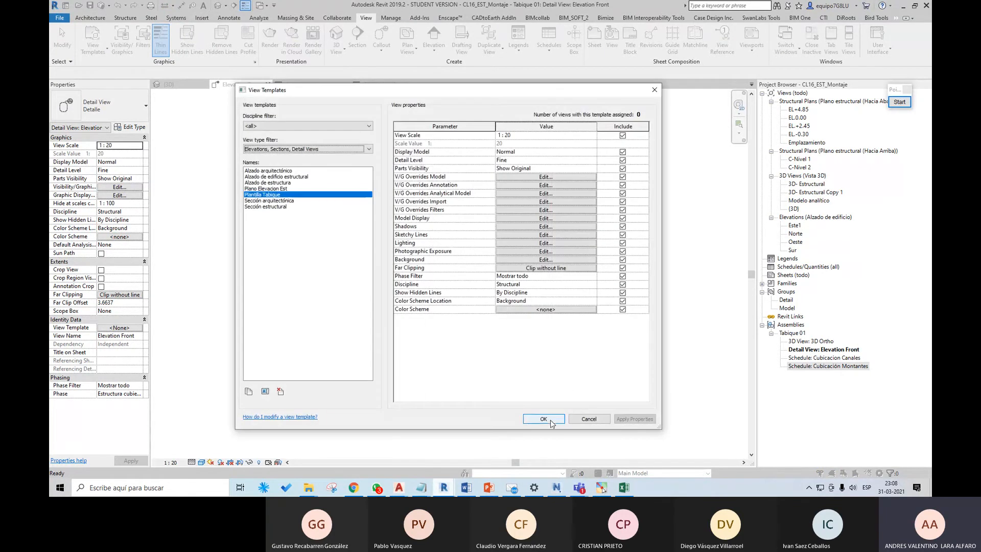
pyautogui.click(550, 421)
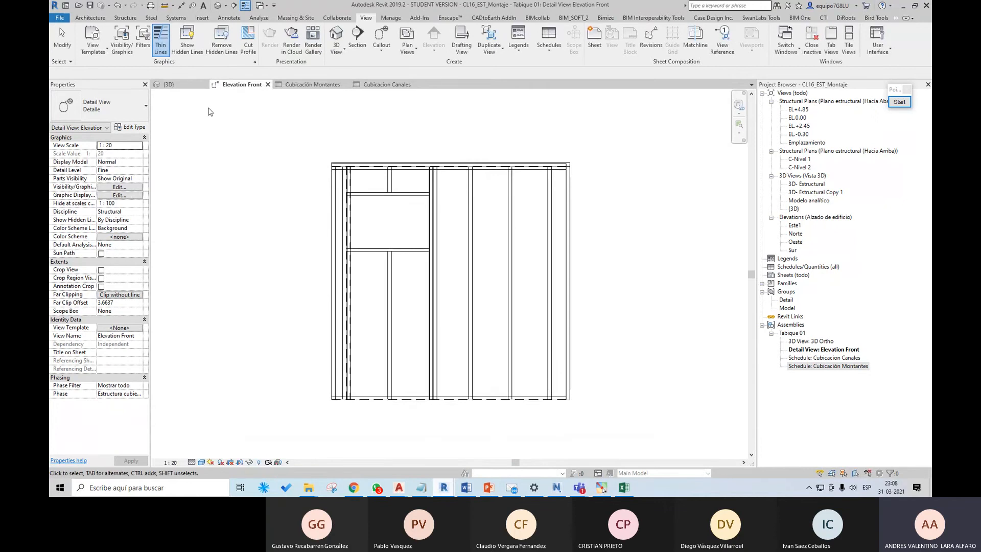
# Step: In the {3D} view, create an assembly named Tabique 02 from the 90CA085 end stud of the neighbouring wall with the window opening
pyautogui.click(184, 84)
pyautogui.moveTo(462, 325); pyautogui.dragTo(438, 164, button='middle')
pyautogui.click(367, 323)
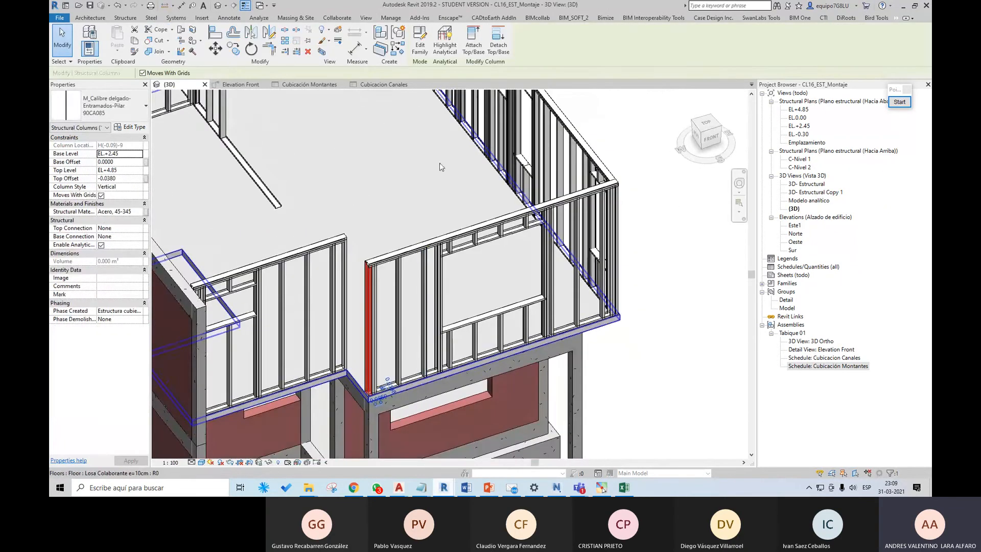
pyautogui.click(397, 32)
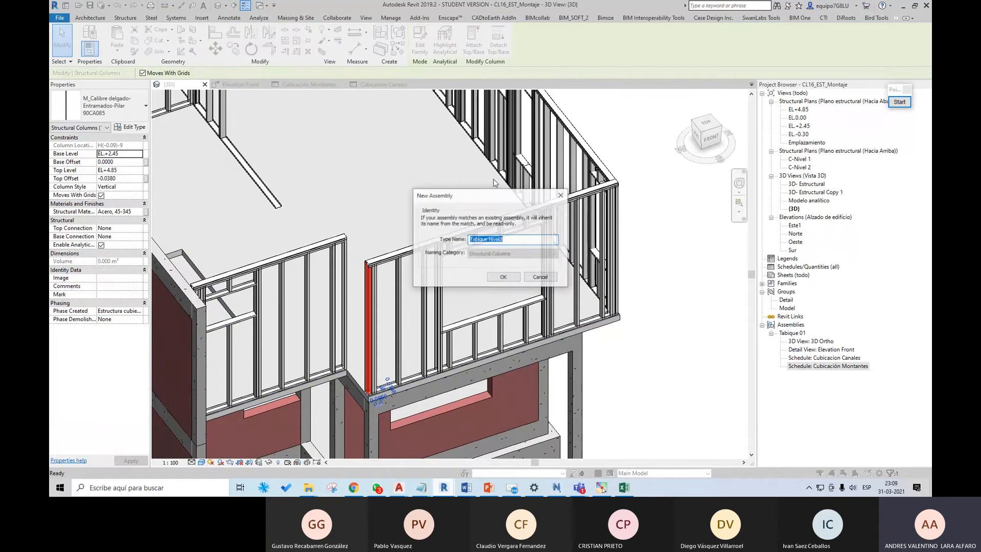
pyautogui.moveTo(506, 238); pyautogui.dragTo(490, 238)
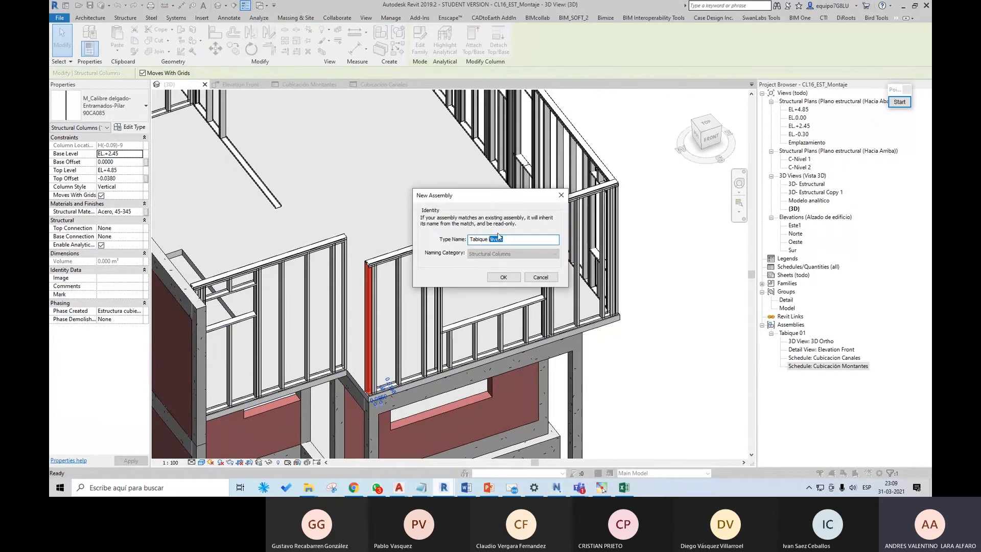
pyautogui.write('02')
pyautogui.press('Return')
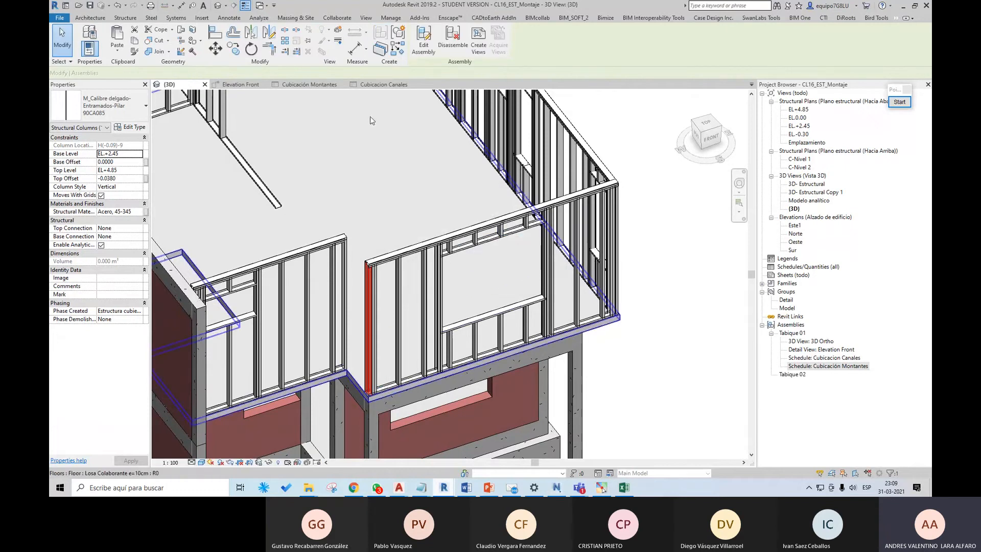
# Step: Edit the Tabique 02 assembly and add the wall's top track, the studs up to the window opening and the opening's header channel
pyautogui.click(423, 41)
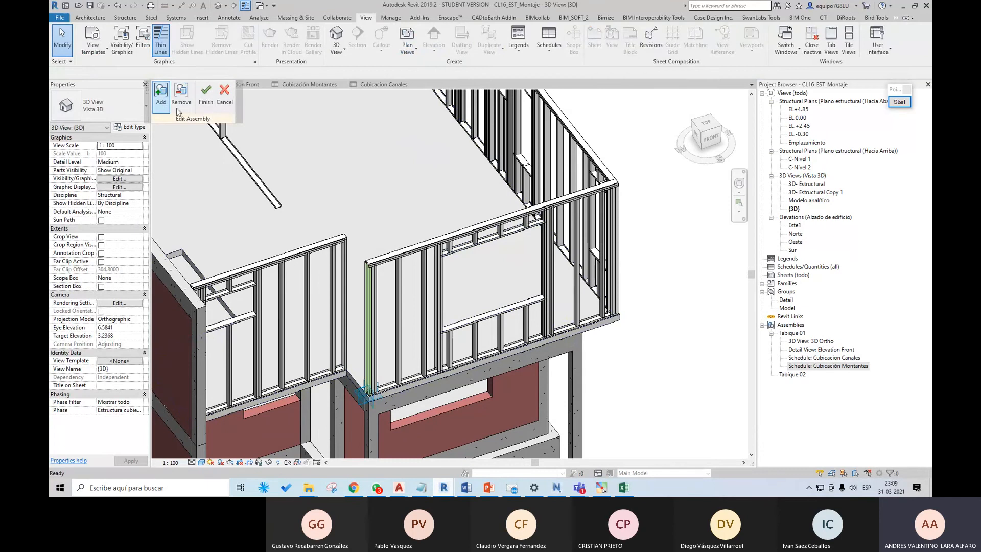
pyautogui.scroll(5, 360, 275)
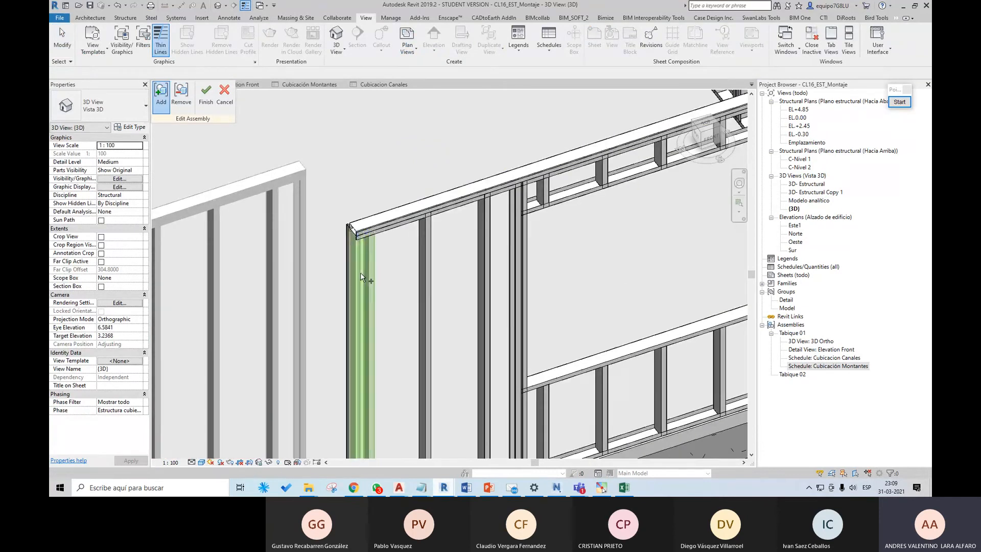
pyautogui.click(370, 225)
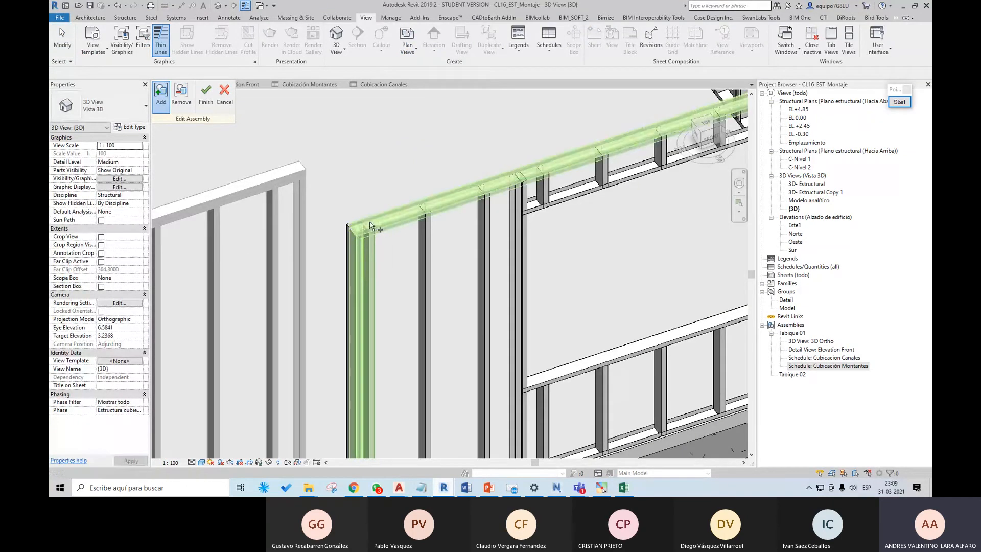
pyautogui.click(426, 240)
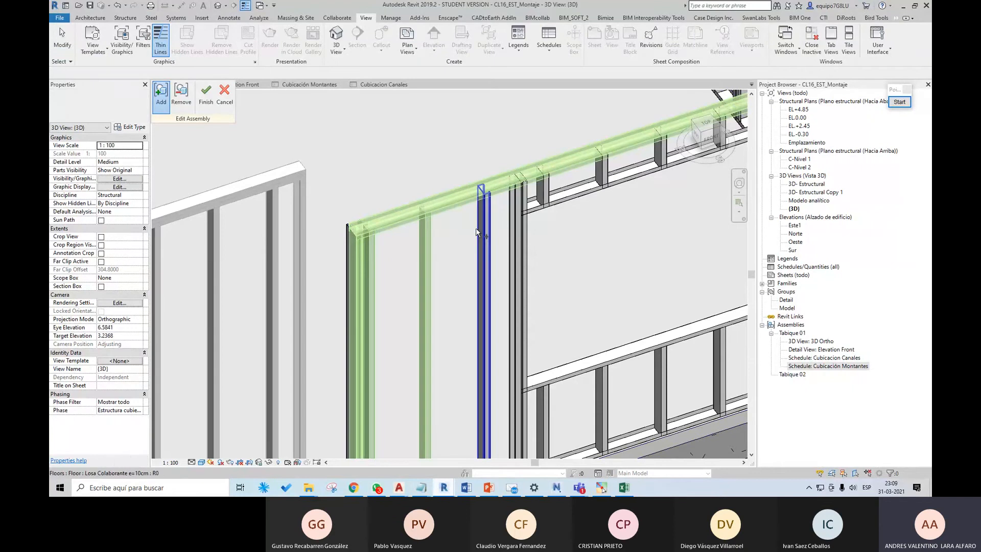
pyautogui.click(484, 233)
pyautogui.click(519, 220)
pyautogui.click(536, 211)
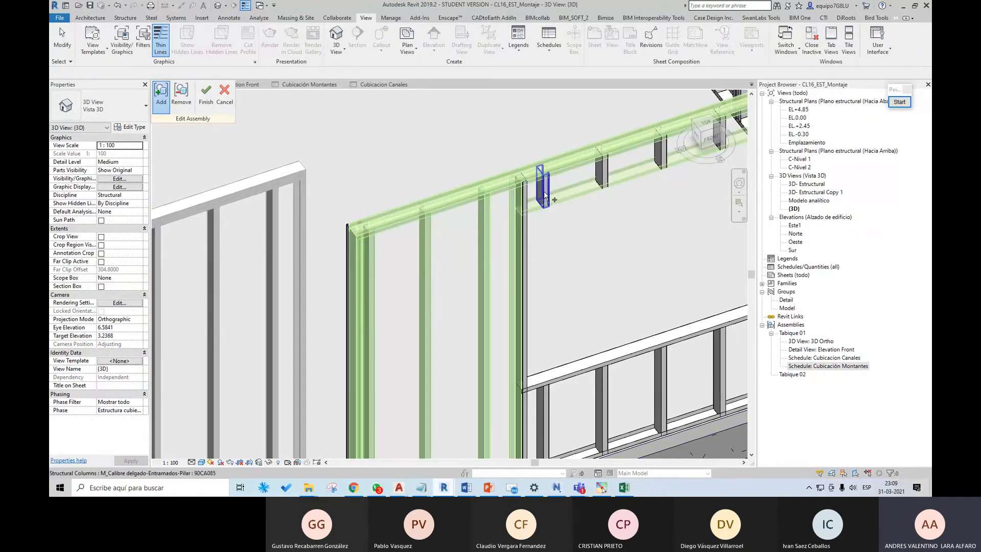
# Step: Add the short studs above the window opening and the jamb studs on its far side to the Tabique 02 assembly
pyautogui.click(543, 188)
pyautogui.click(603, 168)
pyautogui.moveTo(664, 150); pyautogui.dragTo(438, 220, button='middle')
pyautogui.click(438, 220)
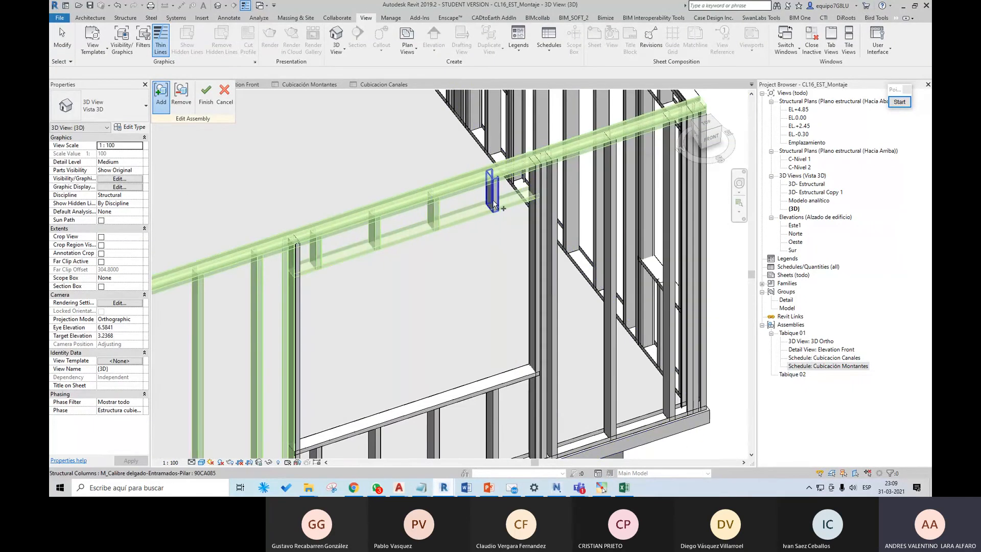
pyautogui.click(493, 199)
pyautogui.click(536, 194)
pyautogui.click(547, 191)
pyautogui.click(551, 195)
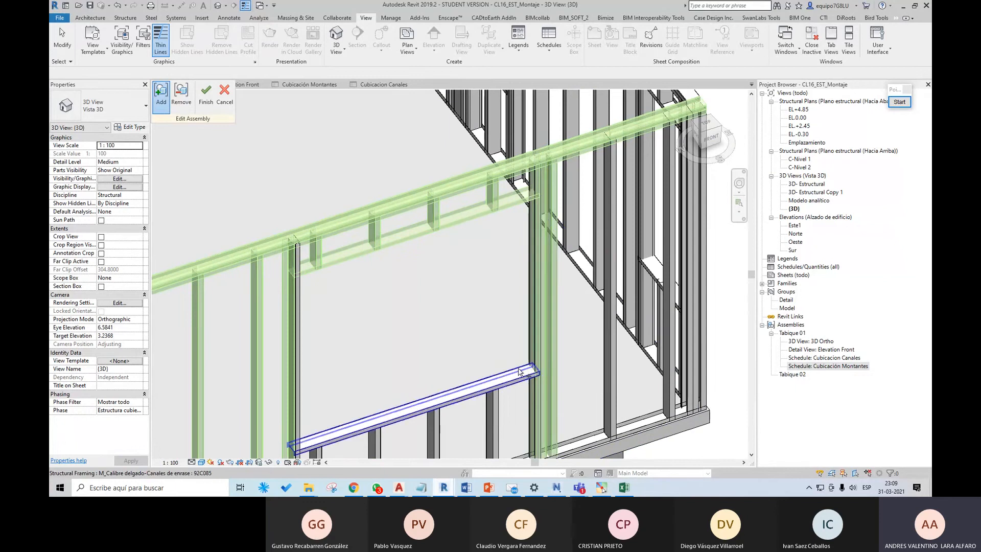
# Step: Add the window opening's sill channel and a short stud beneath it to the assembly, and remove the floor slab from the assembly
pyautogui.moveTo(531, 388); pyautogui.dragTo(511, 307, button='middle')
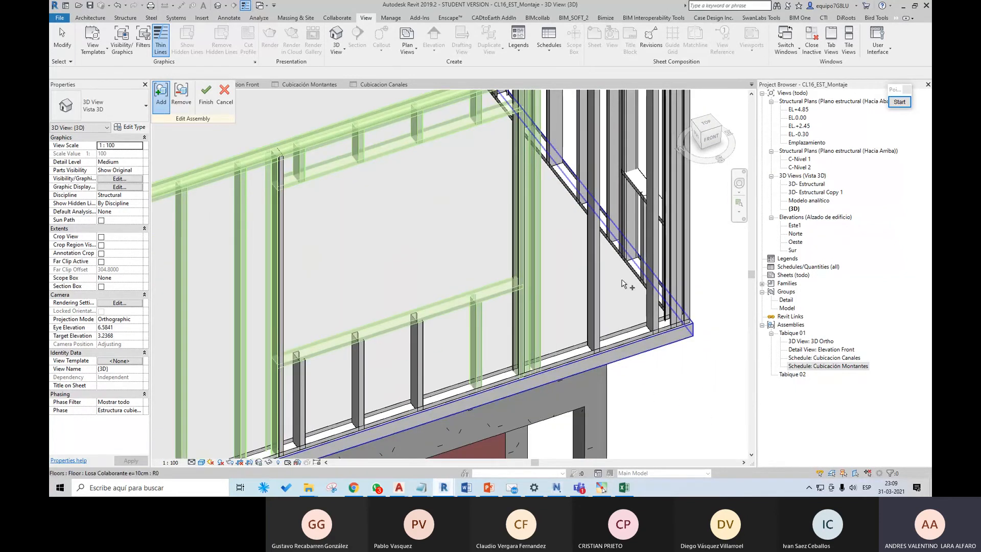
pyautogui.click(181, 95)
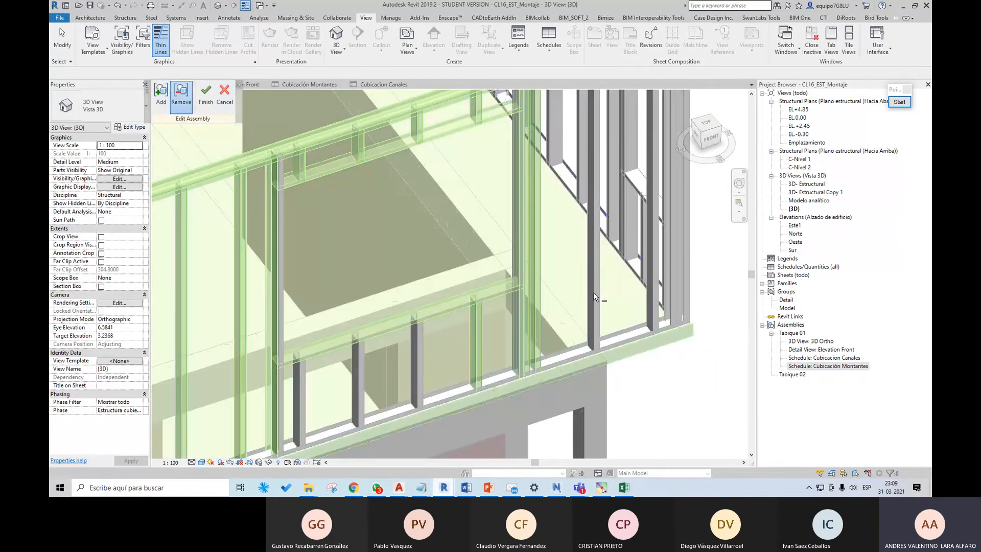
pyautogui.click(606, 296)
pyautogui.scroll(-1, 606, 296)
# Step: Add the remaining short studs below the sill, the near jamb stud and the wall's bottom track to the assembly
pyautogui.click(161, 95)
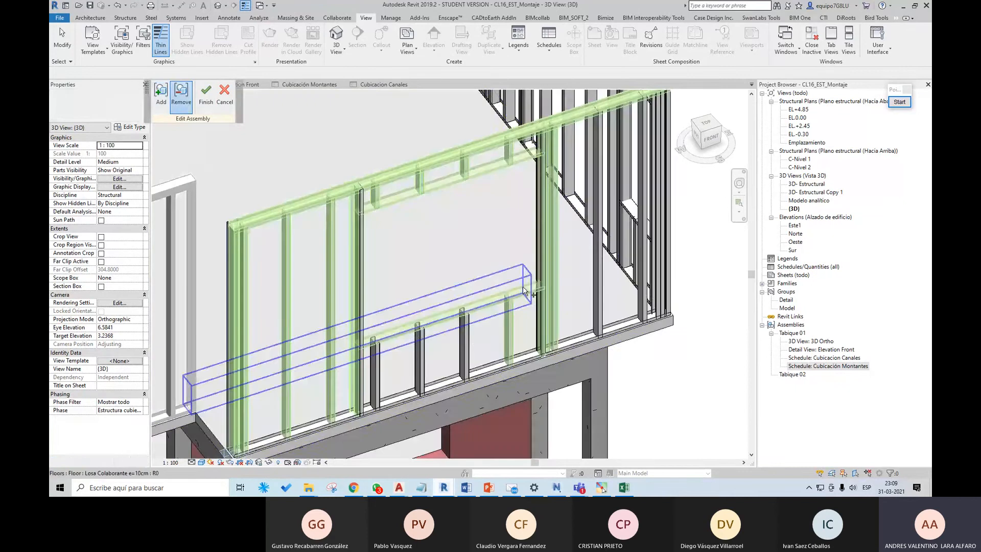
pyautogui.click(468, 339)
pyautogui.click(420, 347)
pyautogui.click(376, 359)
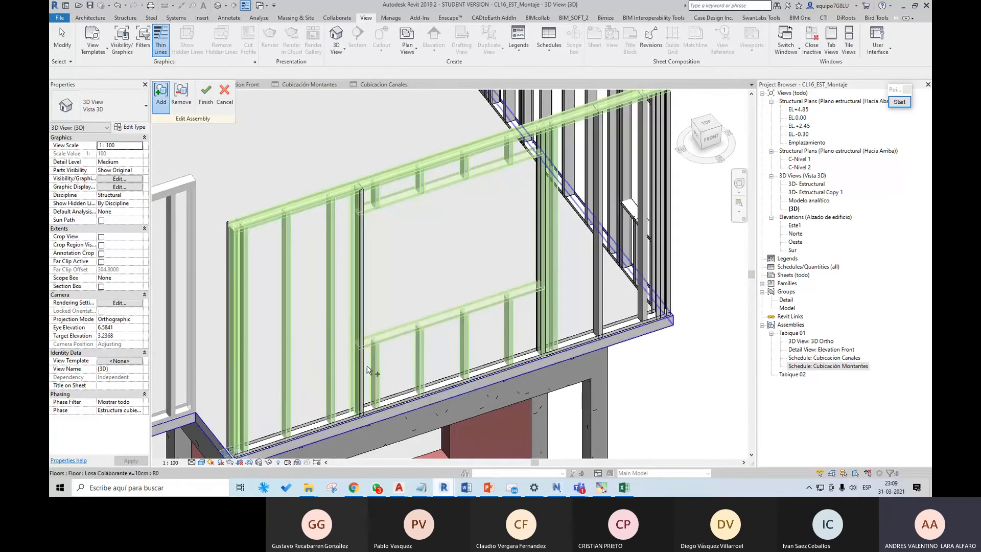
pyautogui.click(362, 371)
pyautogui.click(405, 389)
pyautogui.scroll(1, 666, 286)
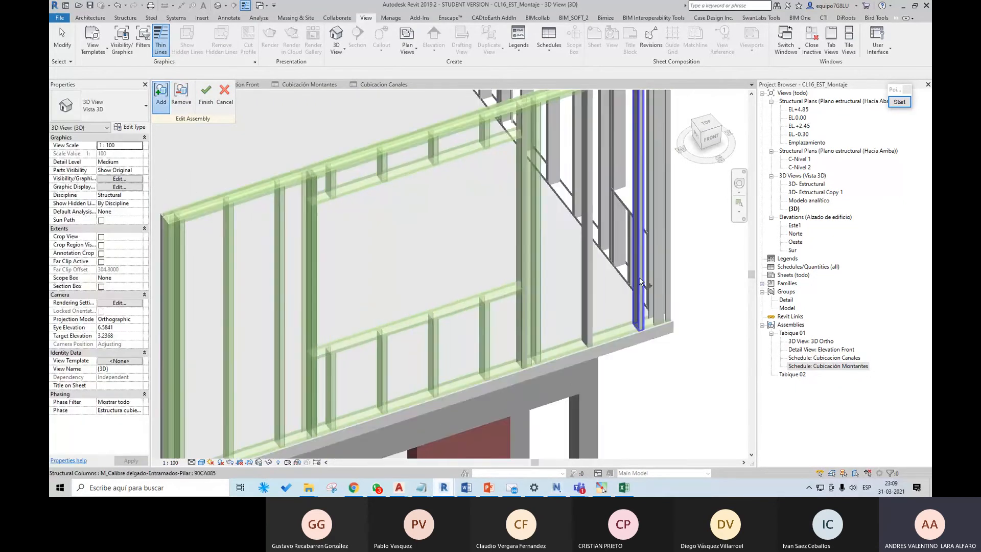
# Step: Add the studs beyond the window opening and the end studs at the far corner to the Tabique 02 assembly
pyautogui.click(639, 287)
pyautogui.click(588, 286)
pyautogui.moveTo(688, 314); pyautogui.dragTo(569, 415, button='middle')
pyautogui.scroll(1, 561, 193)
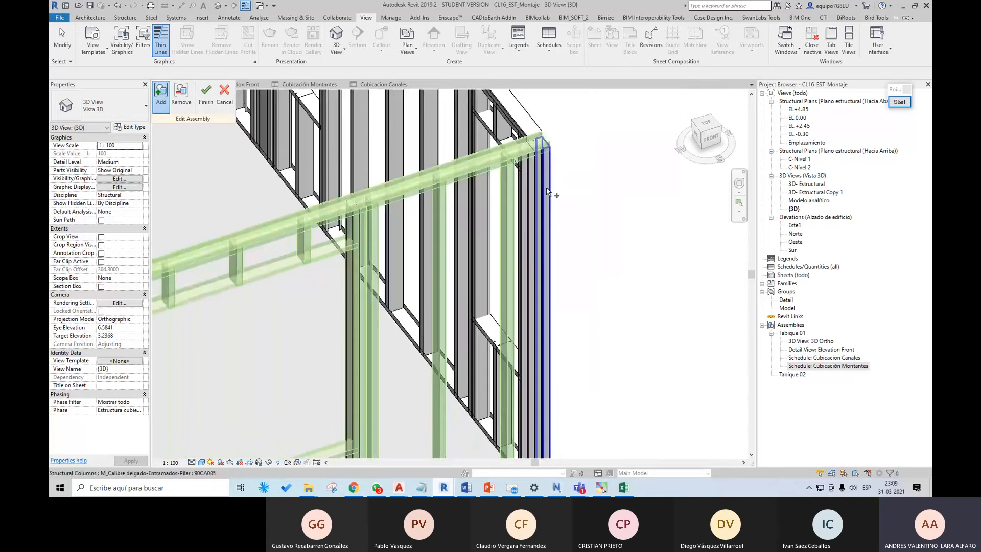
pyautogui.click(550, 193)
pyautogui.click(535, 195)
pyautogui.click(539, 198)
pyautogui.scroll(-3, 562, 201)
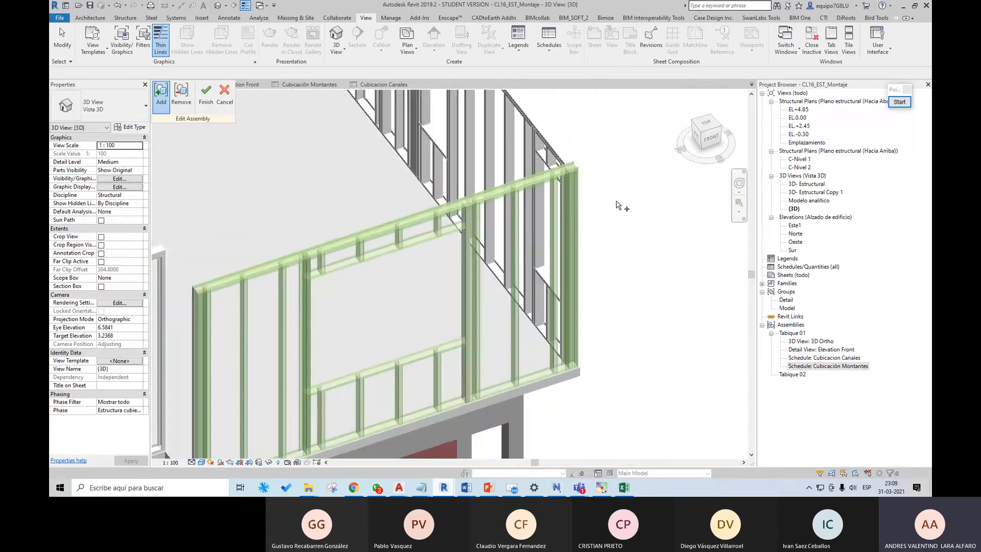
# Step: Finish editing the Tabique 02 assembly and start creating its assembly views, assigning the Plantilla Tabique template to Elevation Front
pyautogui.click(206, 95)
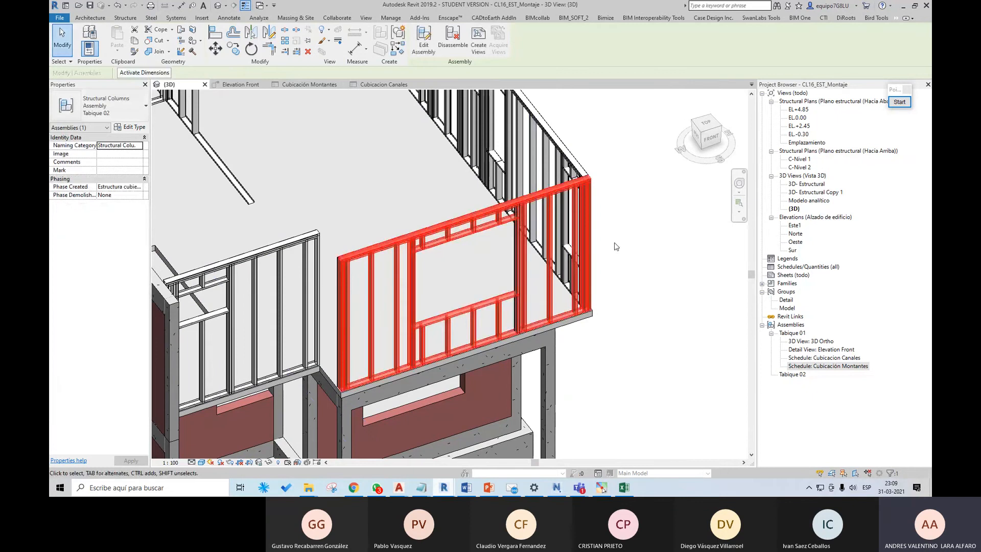
pyautogui.click(478, 45)
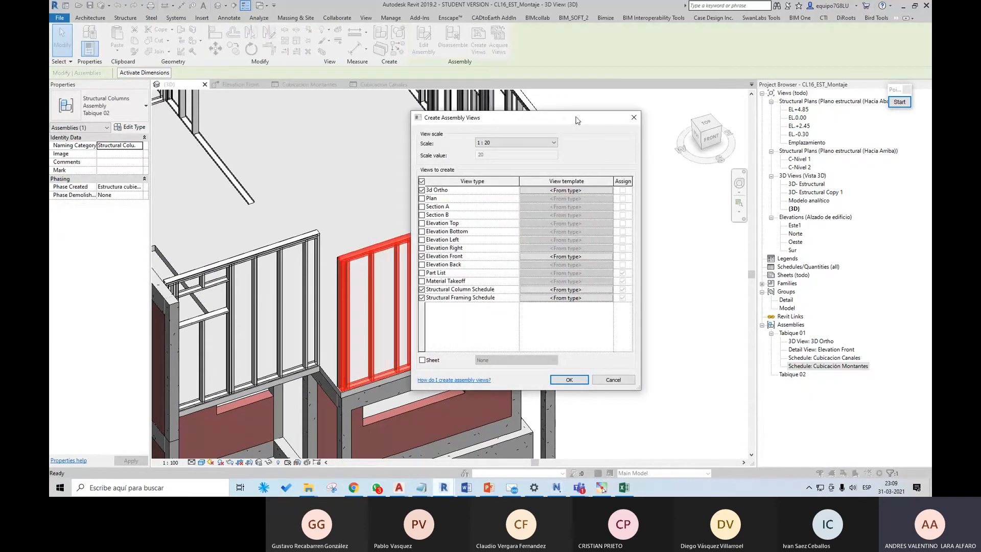
pyautogui.moveTo(576, 120); pyautogui.dragTo(602, 147)
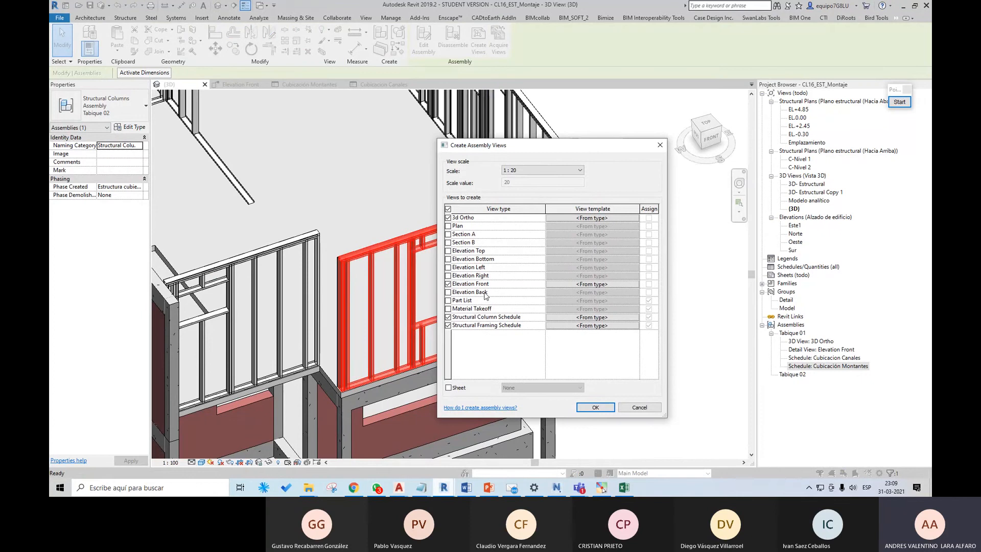
pyautogui.click(615, 284)
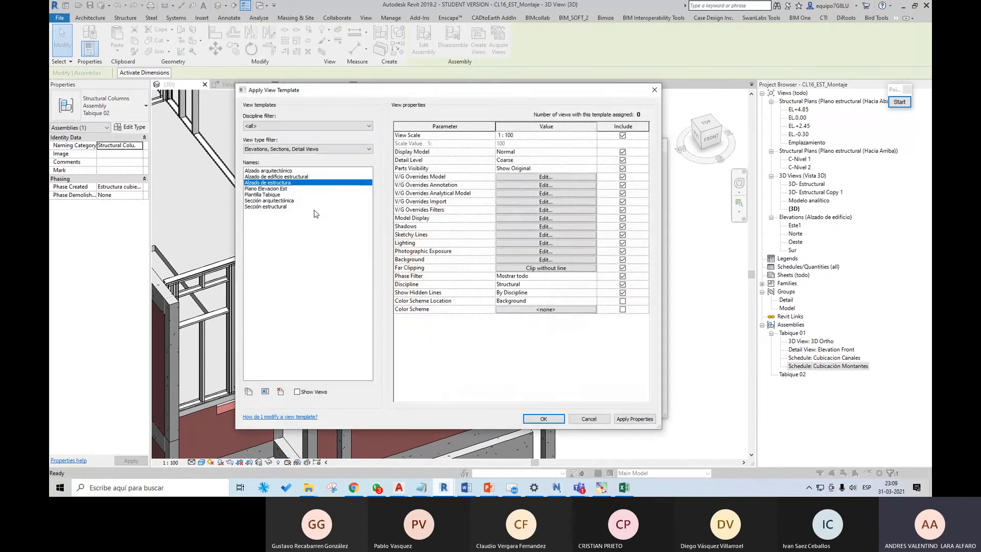
pyautogui.click(276, 195)
pyautogui.click(543, 419)
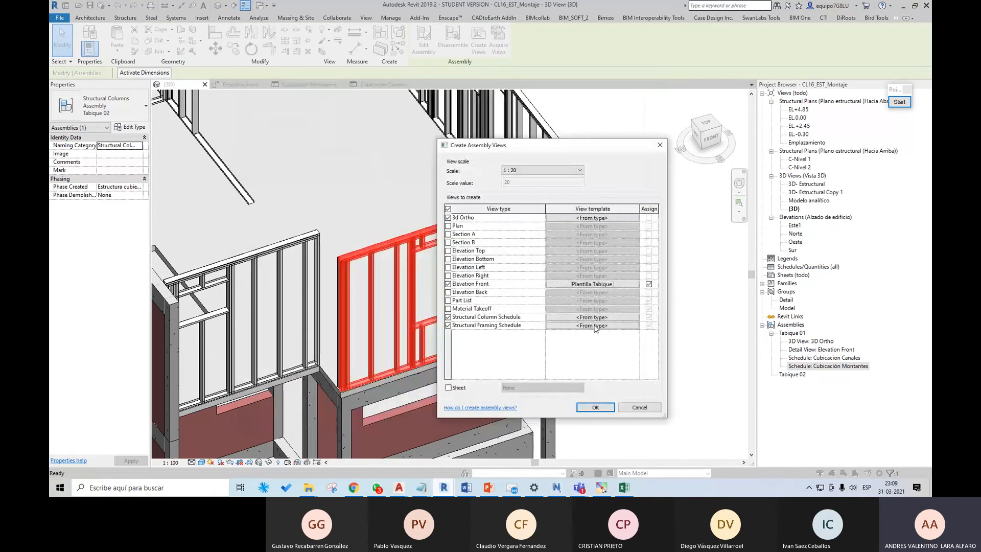
# Step: Assign the Cubicacion Montantes template to the column schedule and Cubicacion Canales to the framing schedule, and create the assembly views
pyautogui.click(615, 318)
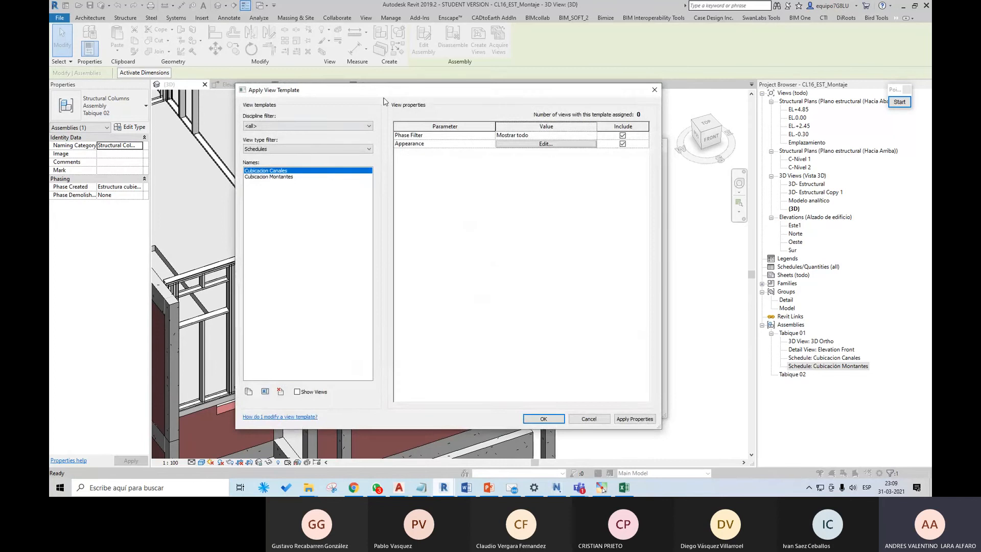
pyautogui.moveTo(389, 90); pyautogui.dragTo(441, 92)
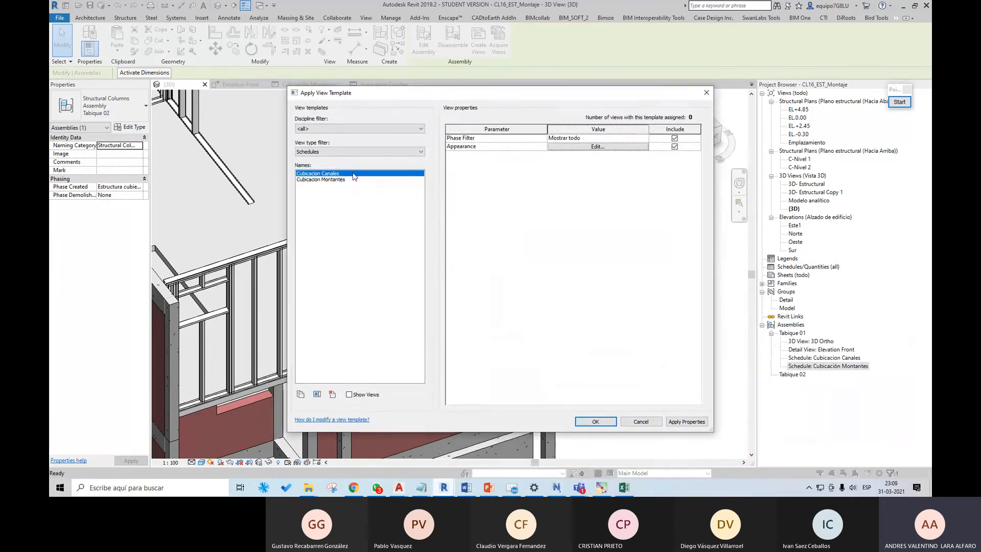
pyautogui.click(327, 179)
pyautogui.click(595, 422)
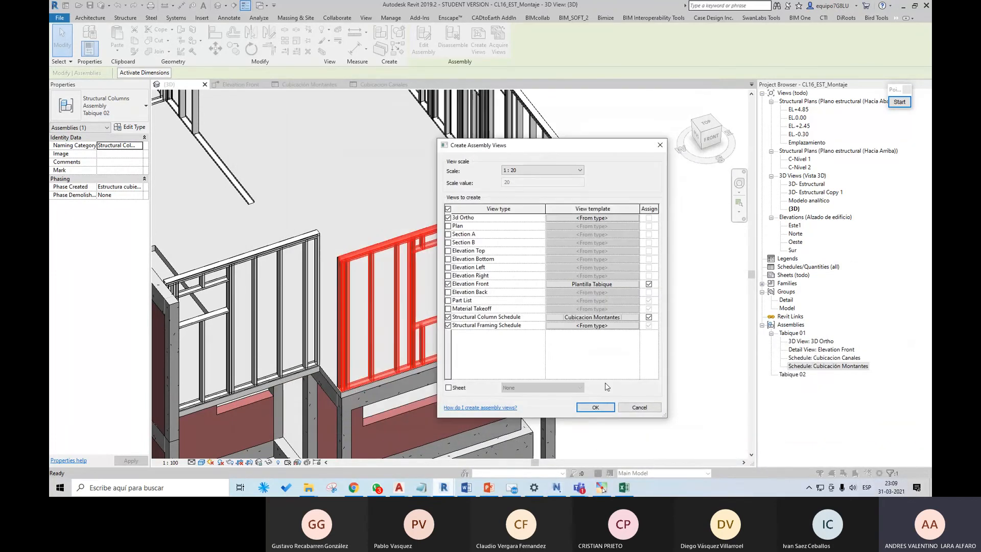
pyautogui.click(587, 326)
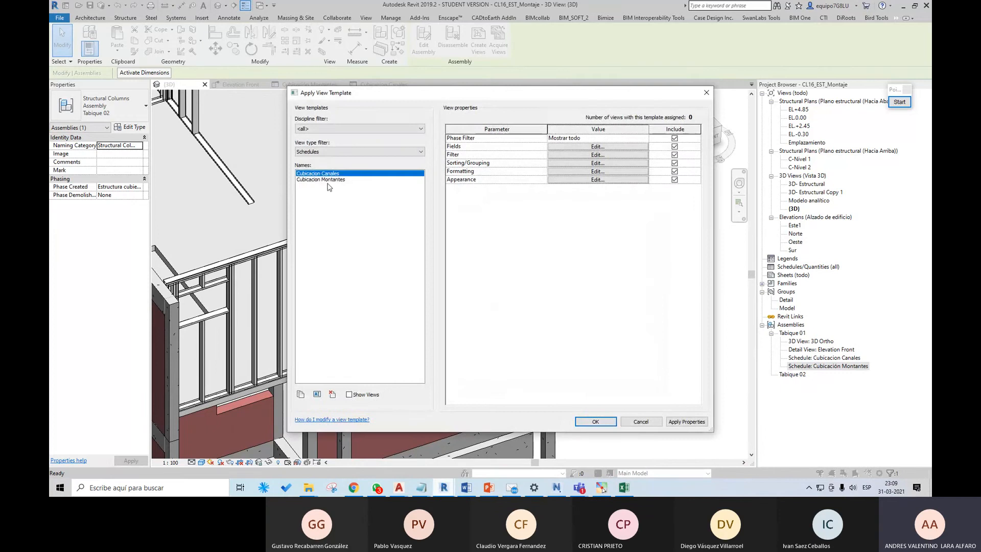
pyautogui.click(595, 421)
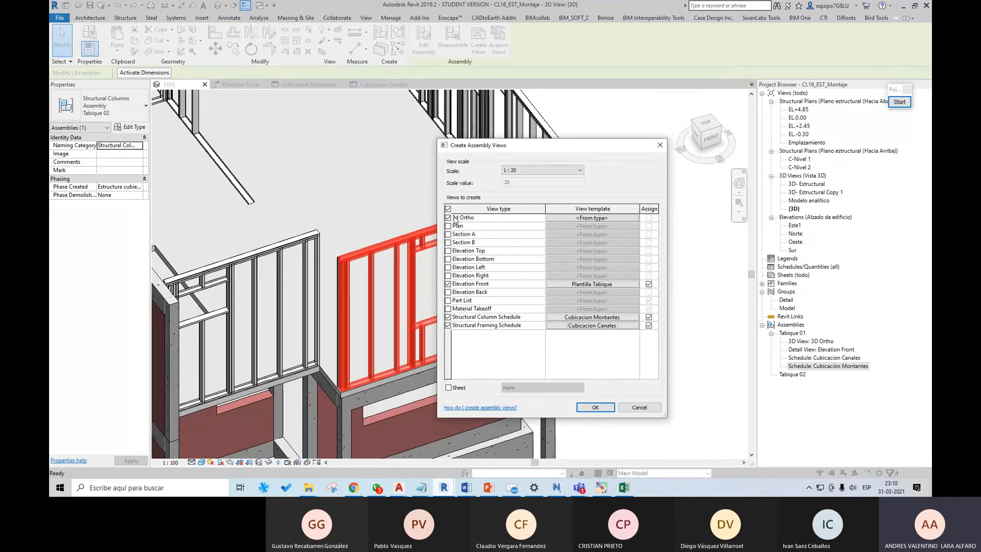
pyautogui.click(595, 409)
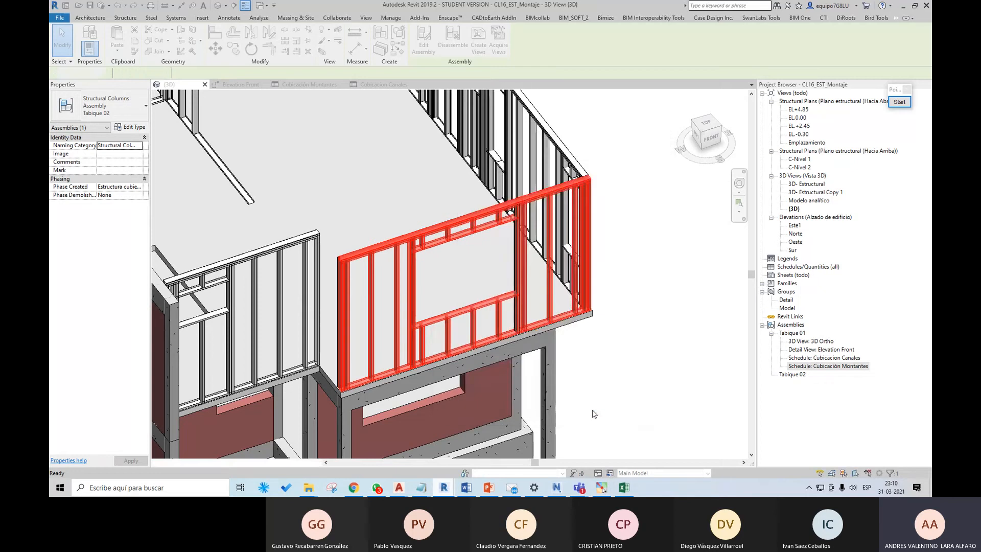
# Step: Open Tabique 02's structural column schedule and structural framing schedule to review them
pyautogui.click(772, 375)
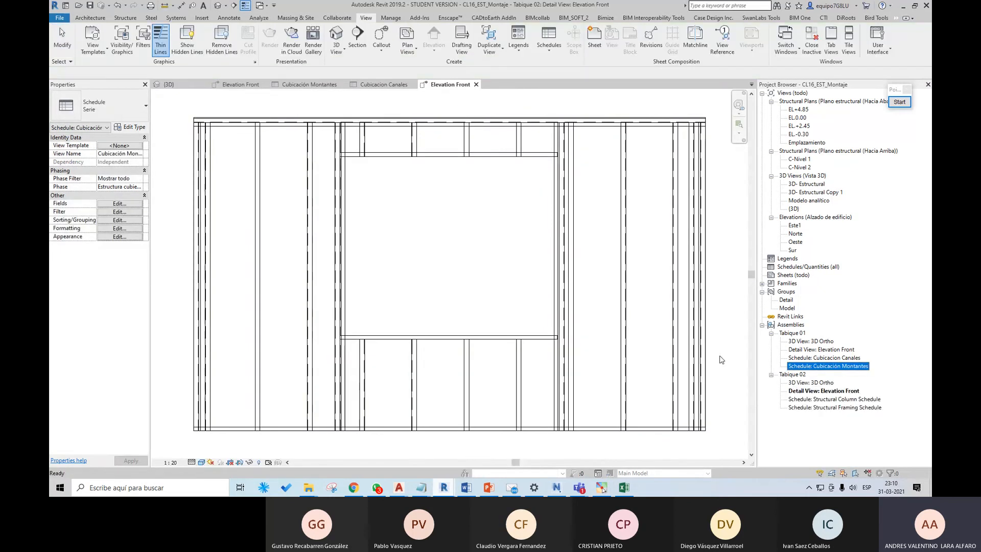
pyautogui.click(808, 399)
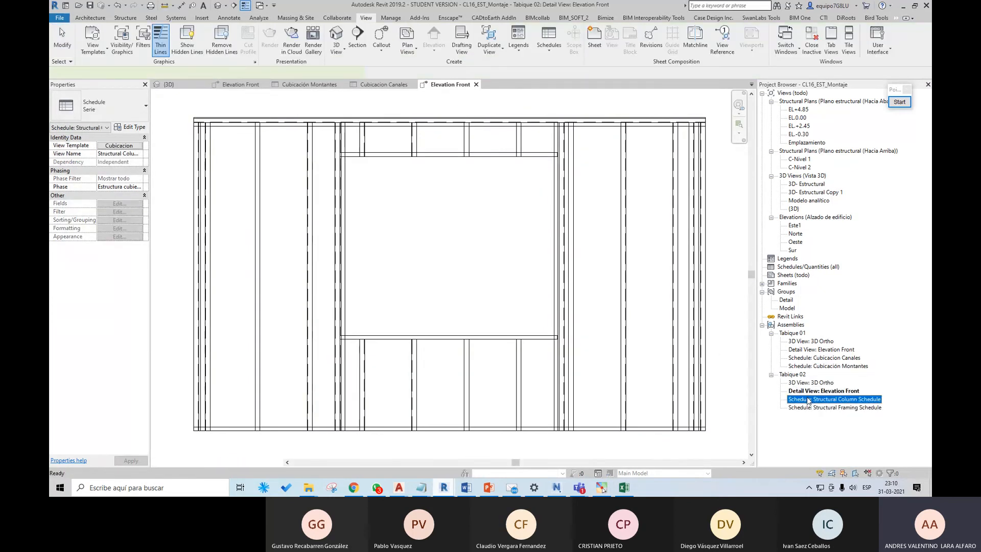
pyautogui.doubleClick(808, 400)
pyautogui.doubleClick(813, 408)
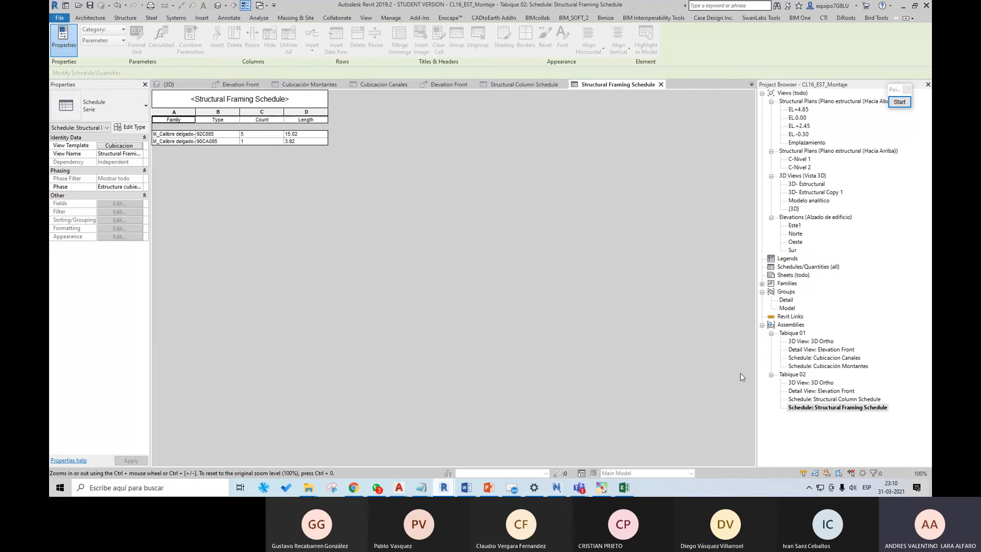
# Step: Create a new sheet with the A1 métrico title block
pyautogui.click(366, 17)
pyautogui.click(594, 38)
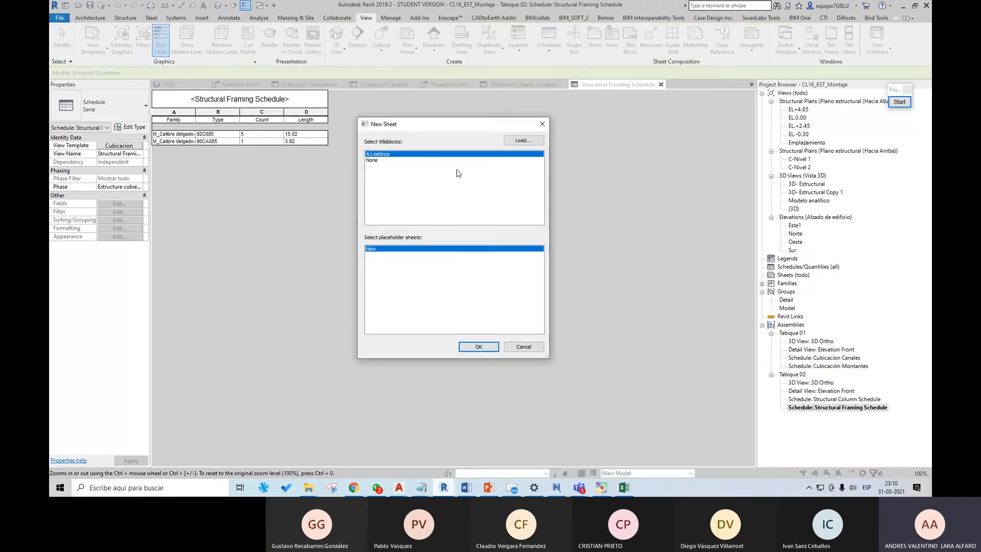
pyautogui.click(478, 347)
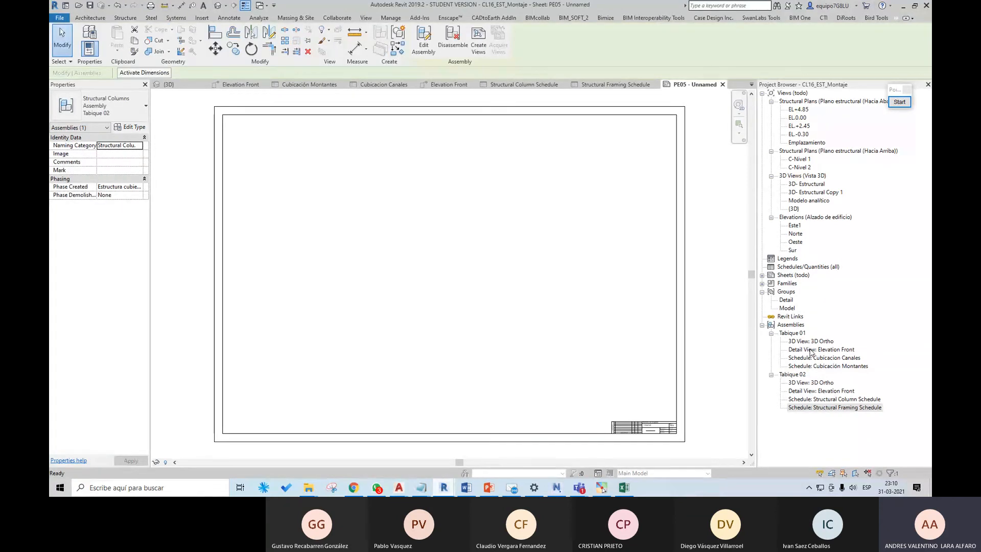
# Step: Place Tabique 01's front elevation in the sheet's upper left corner, with the Cubicacion Canales and Cubicación Montantes schedules stacked beside it
pyautogui.click(815, 351)
pyautogui.moveTo(356, 212); pyautogui.dragTo(353, 212)
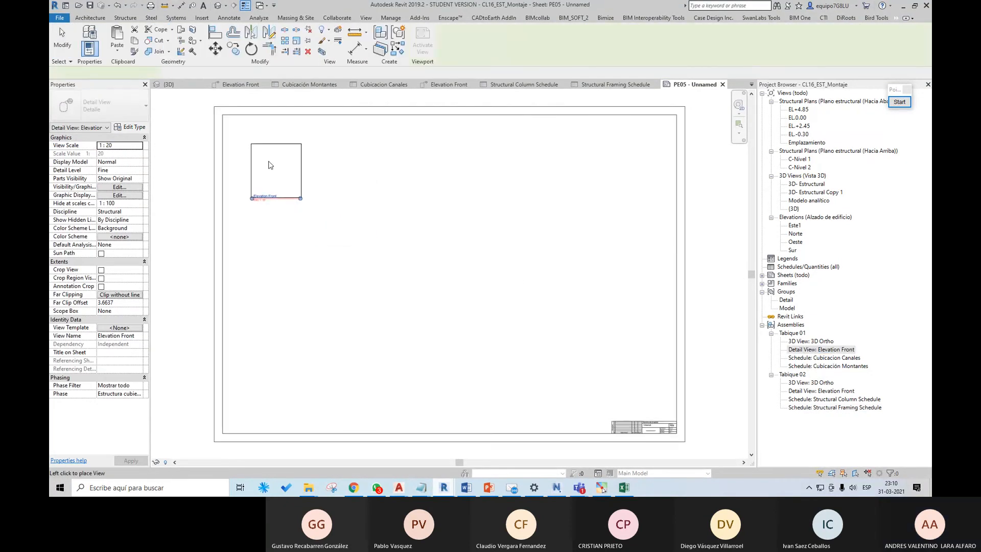
pyautogui.click(259, 149)
pyautogui.click(818, 358)
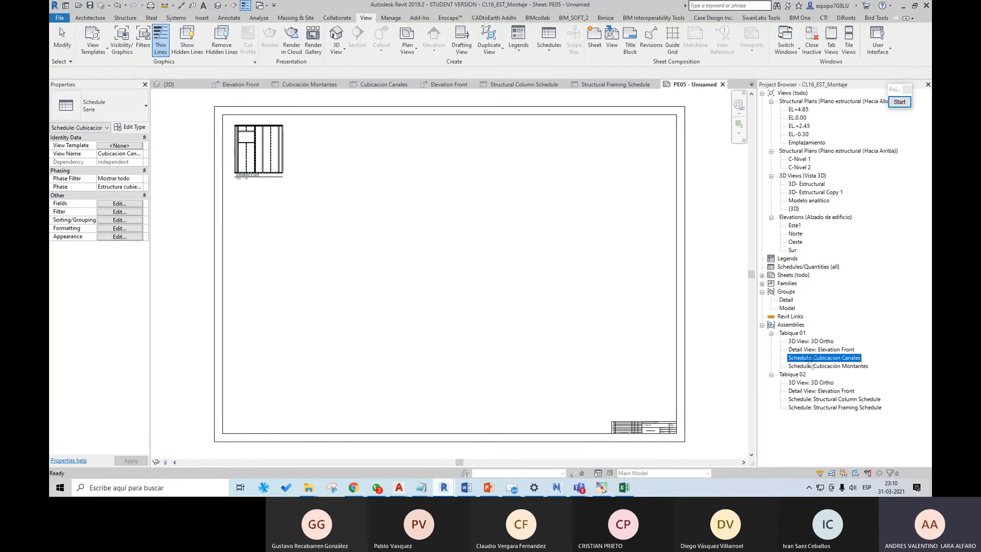
pyautogui.click(290, 121)
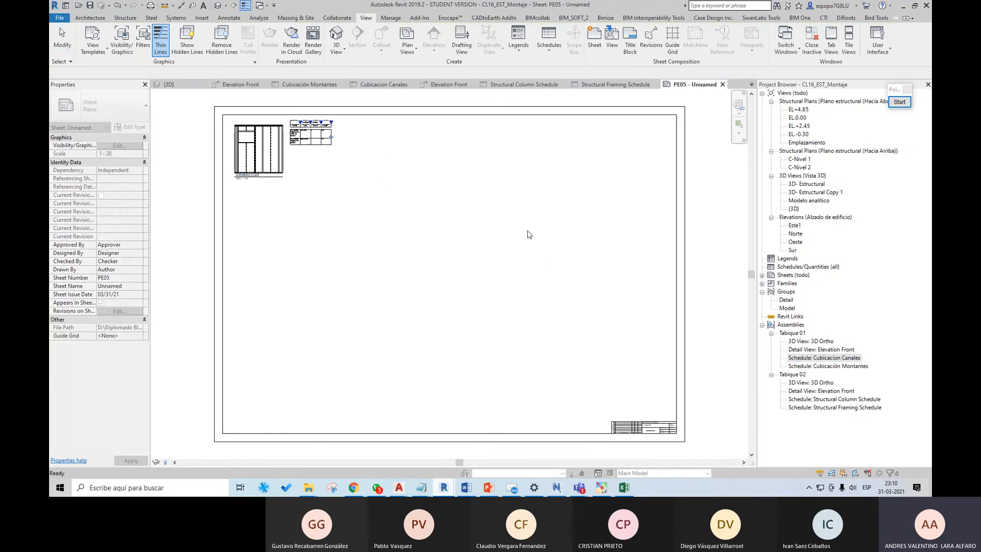
pyautogui.click(828, 366)
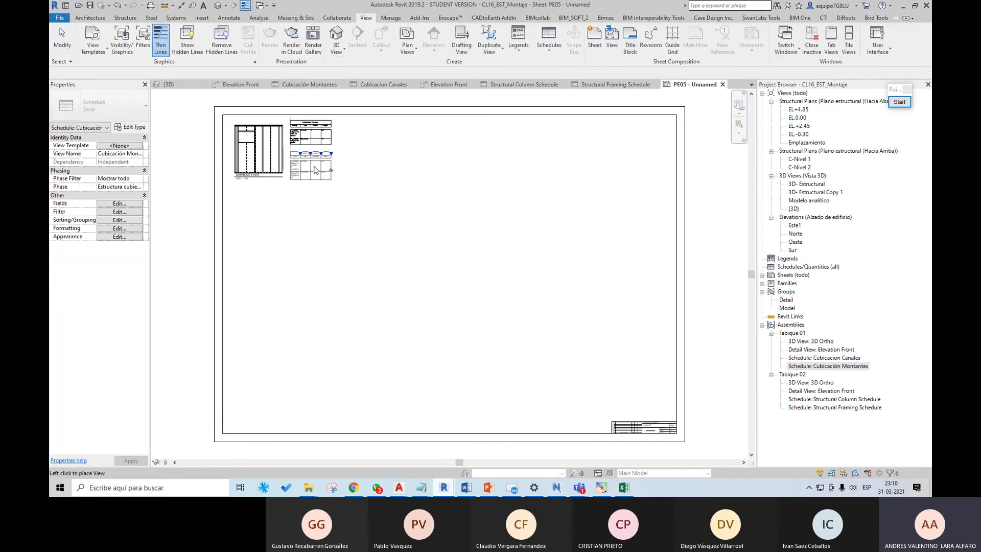
pyautogui.click(290, 148)
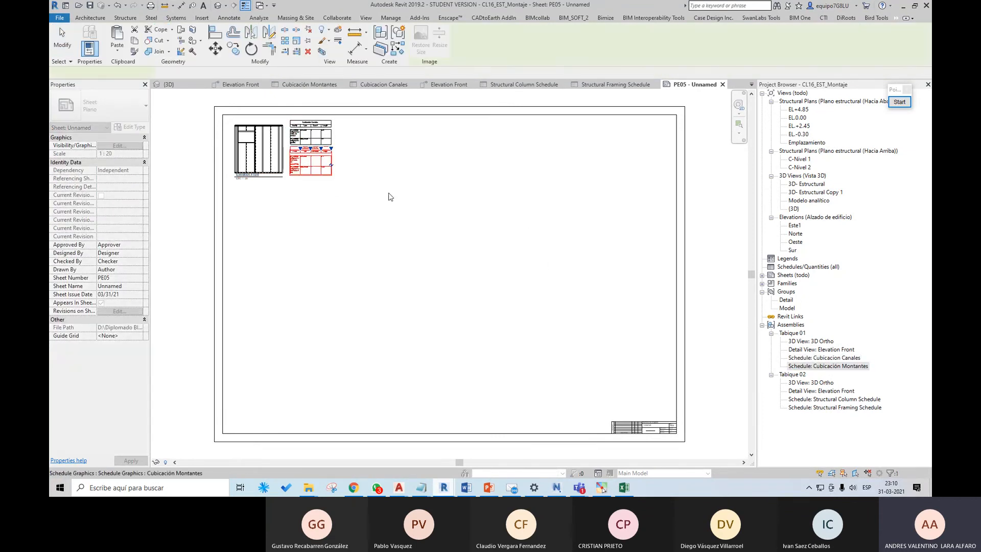
# Step: Place Tabique 02's front elevation to the right of Tabique 01's schedules, with its column and framing schedules stacked beside it
pyautogui.click(825, 391)
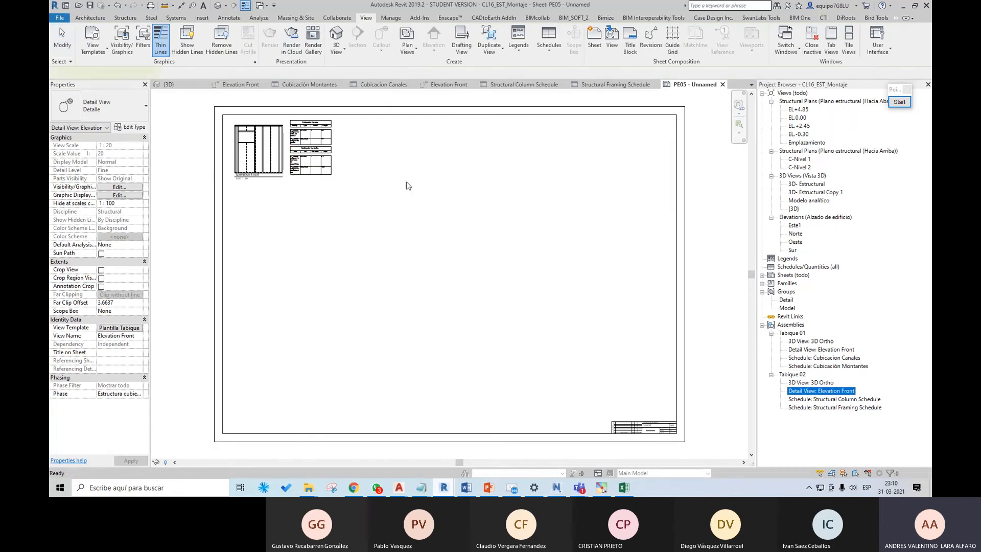
pyautogui.moveTo(409, 186); pyautogui.dragTo(363, 153)
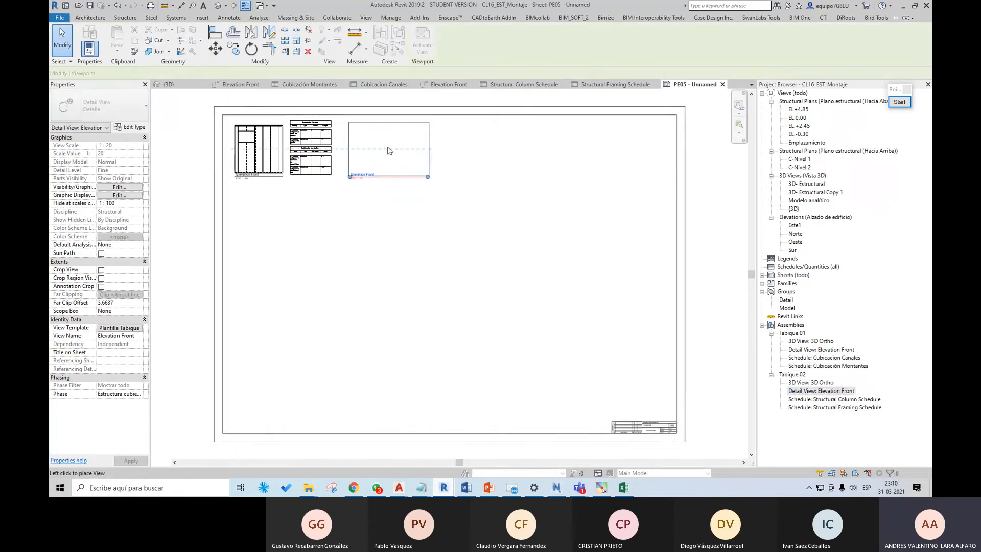
pyautogui.click(387, 150)
pyautogui.click(844, 400)
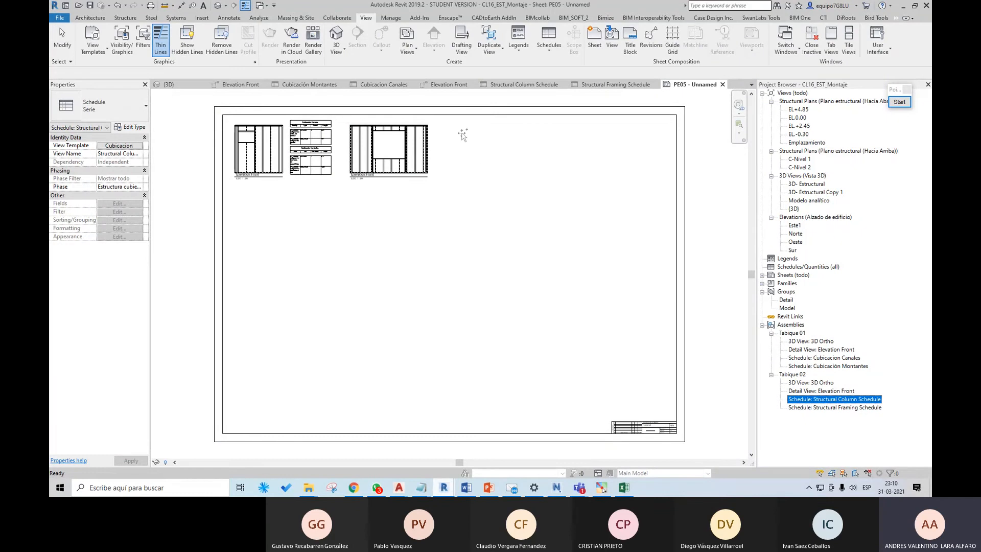
pyautogui.click(437, 121)
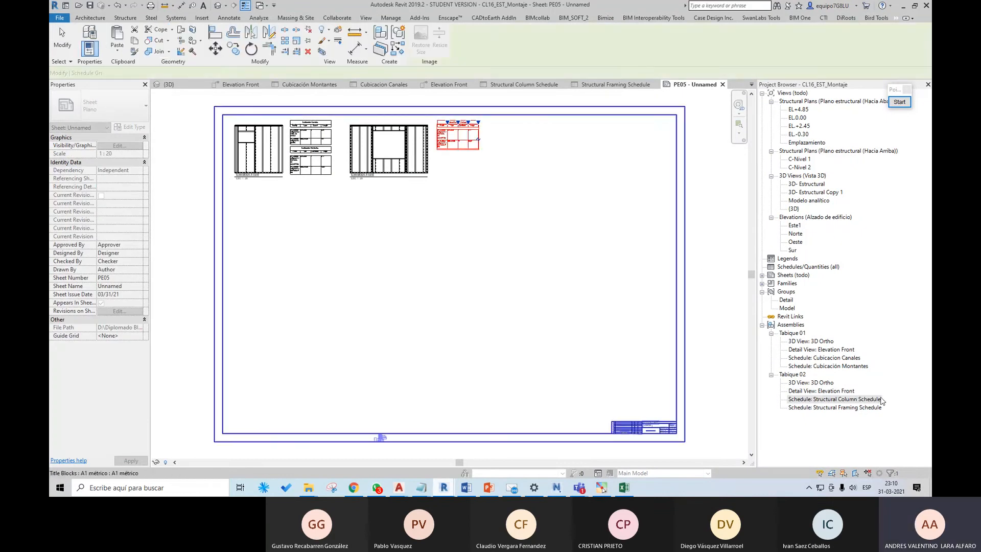
pyautogui.click(855, 407)
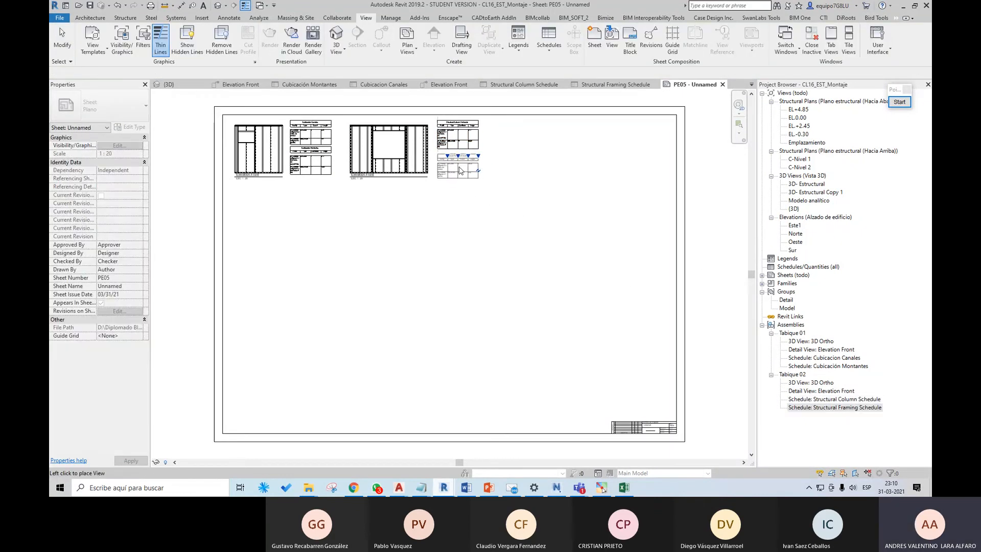
pyautogui.click(437, 154)
# Step: Widen the first column of Tabique 01's Cubicacion Canales and Cubicación Montantes schedules on the sheet
pyautogui.scroll(5, 320, 132)
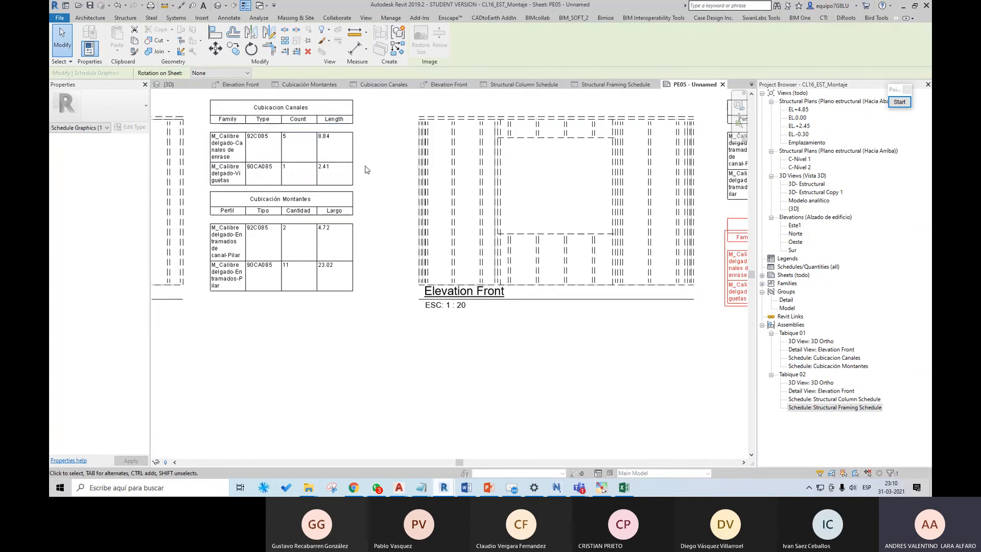
pyautogui.click(351, 162)
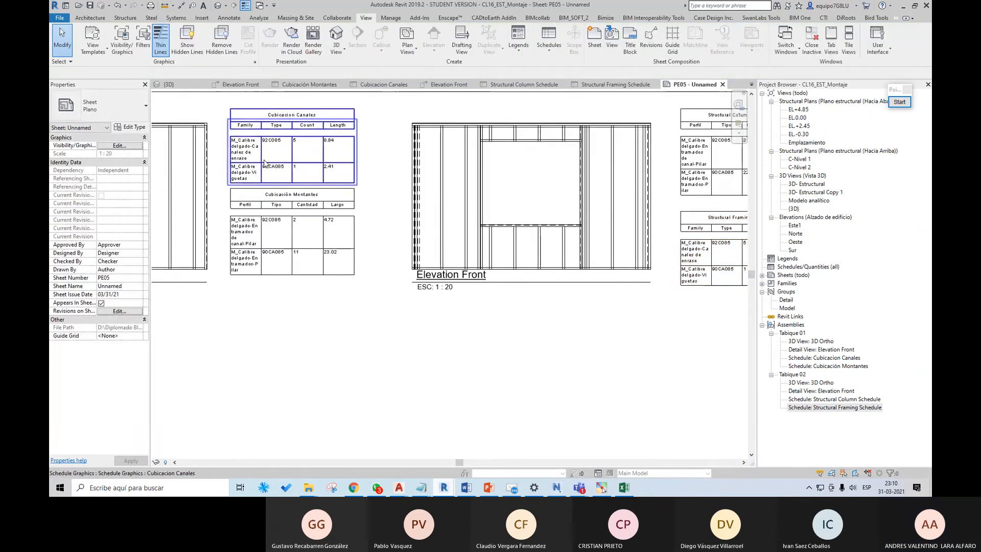
pyautogui.moveTo(262, 119); pyautogui.dragTo(284, 119)
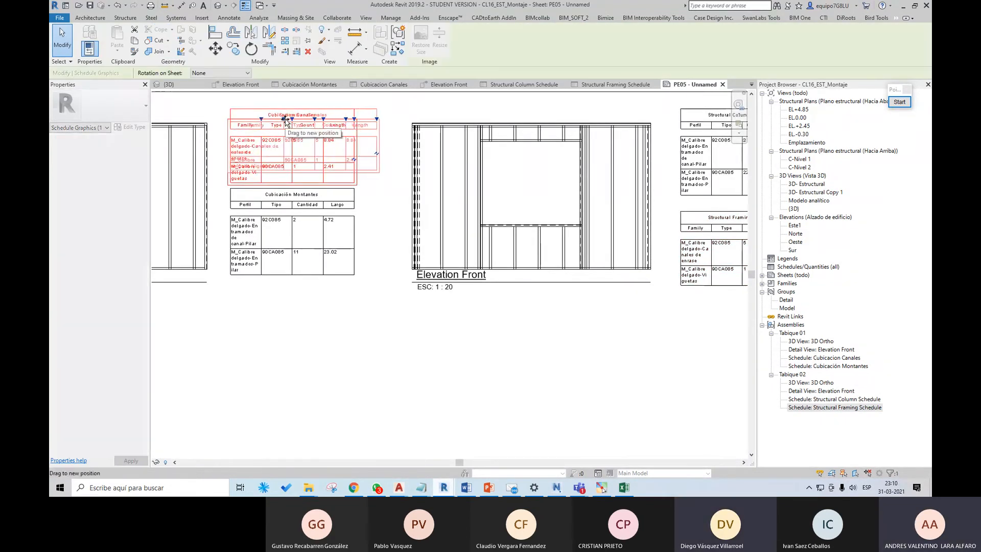
pyautogui.click(295, 224)
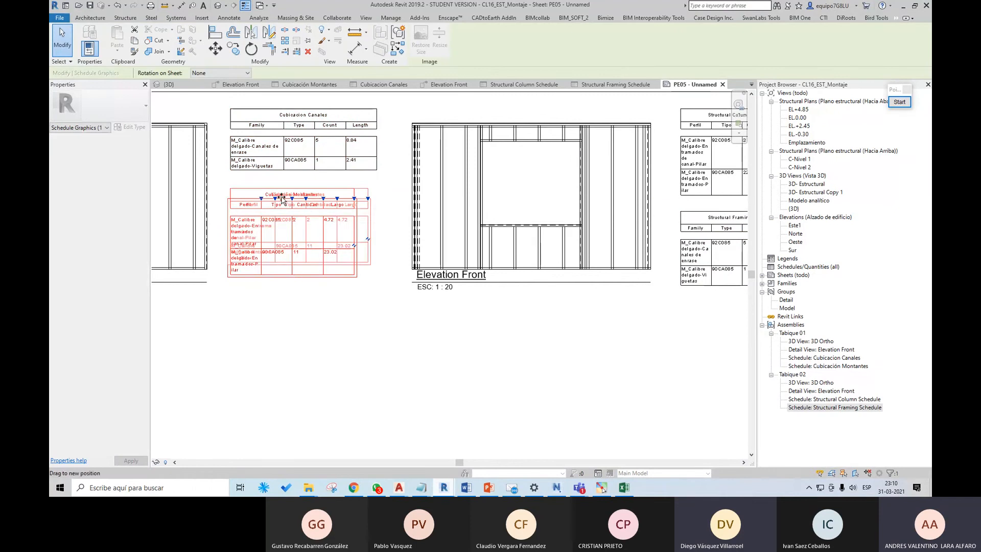
# Step: Widen the first column of Tabique 02's column and framing schedules, and move the framing schedule closer beneath the column schedule
pyautogui.scroll(-3, 329, 223)
pyautogui.scroll(3, 493, 244)
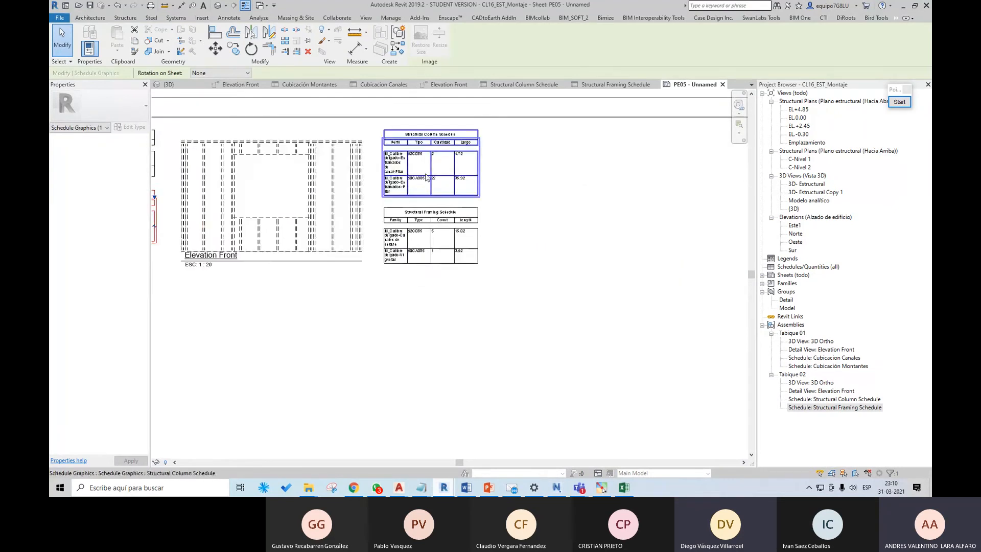
pyautogui.click(431, 142)
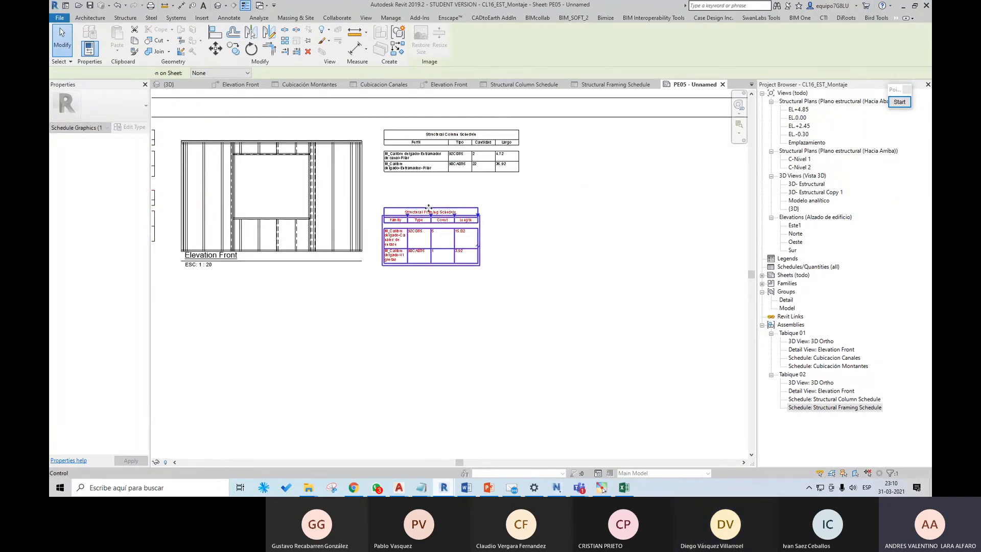
pyautogui.click(457, 220)
pyautogui.moveTo(457, 219); pyautogui.dragTo(447, 203)
pyautogui.scroll(-3, 542, 225)
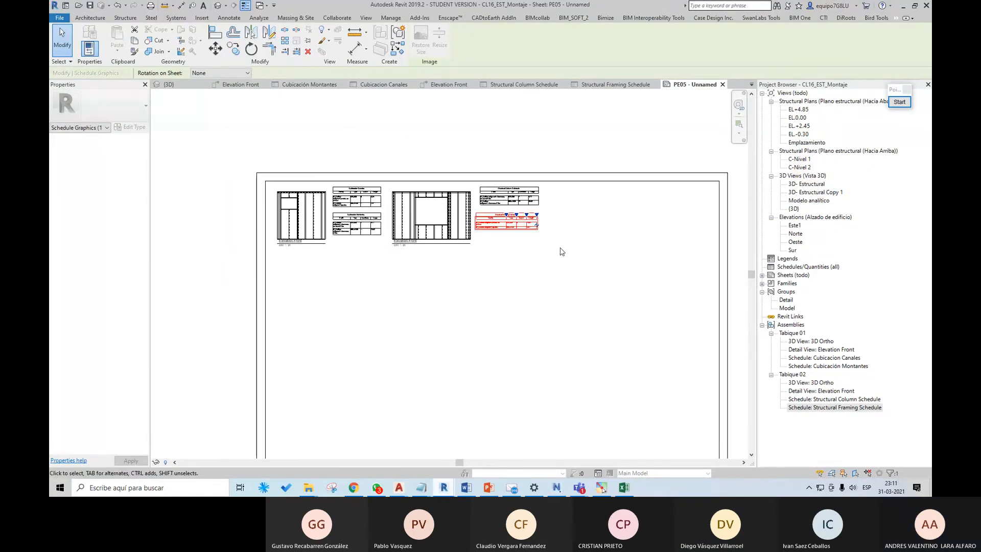
pyautogui.scroll(1, 551, 252)
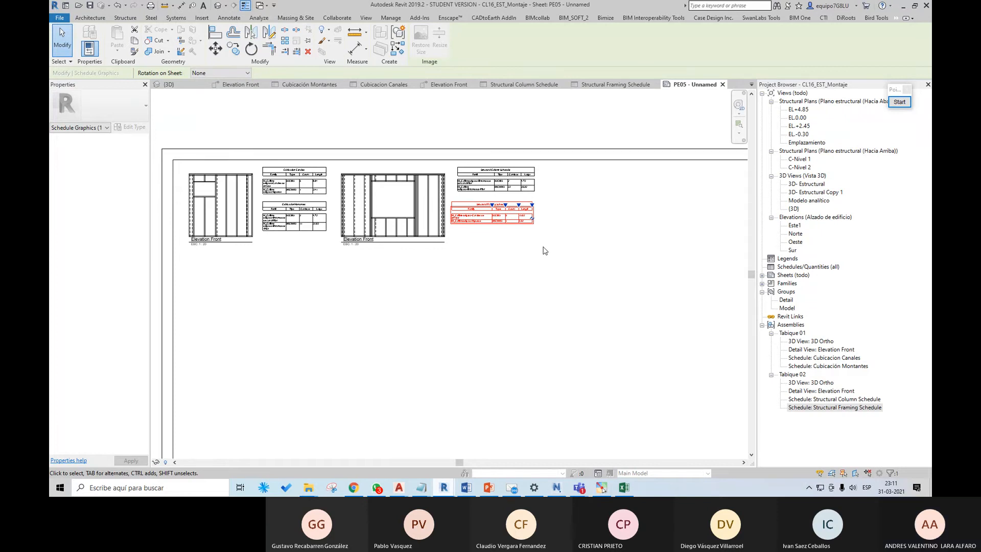
pyautogui.scroll(-2, 499, 303)
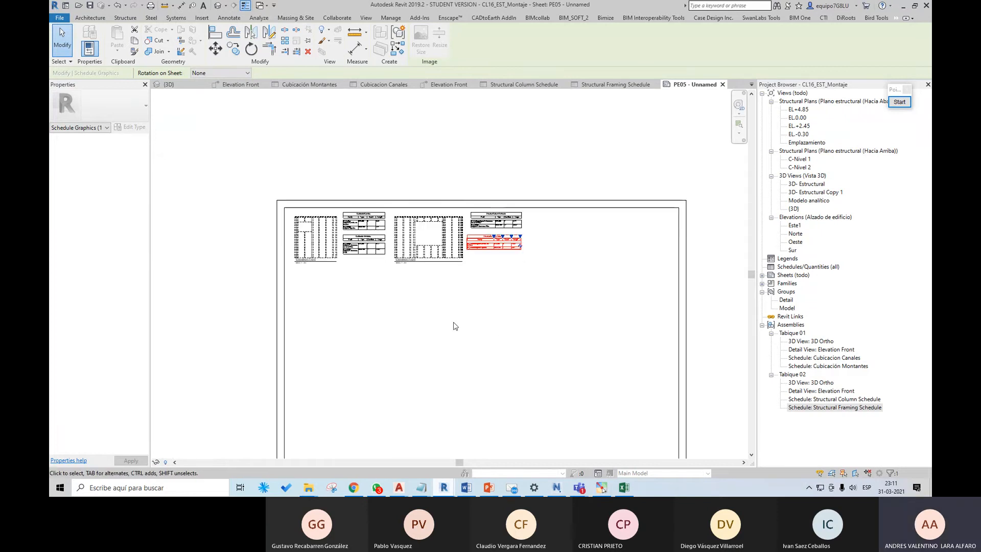
# Step: Try placing Tabique 01's 3D Ortho view on sheet PE05 beneath its front elevation
pyautogui.click(818, 341)
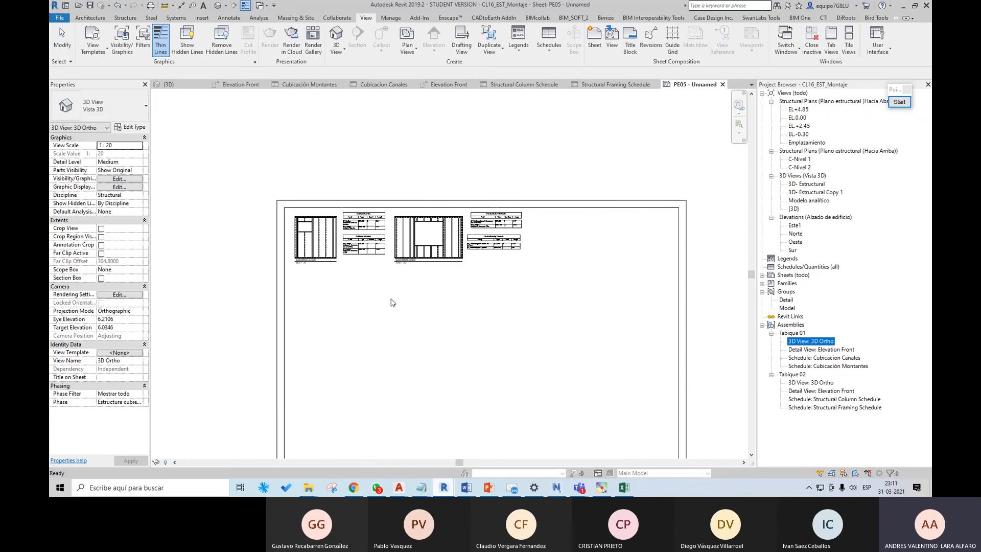
pyautogui.click(315, 295)
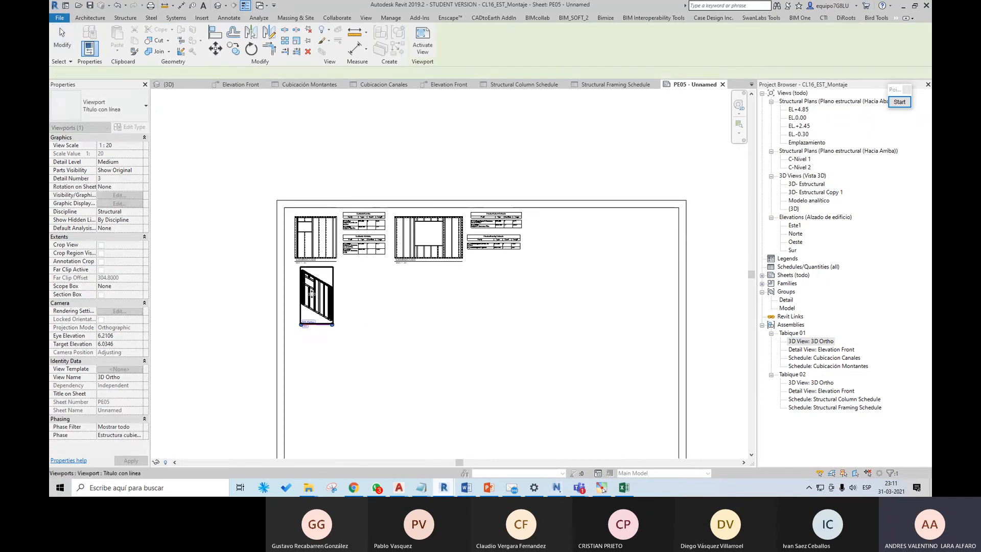
pyautogui.scroll(4, 314, 294)
pyautogui.scroll(-2, 337, 332)
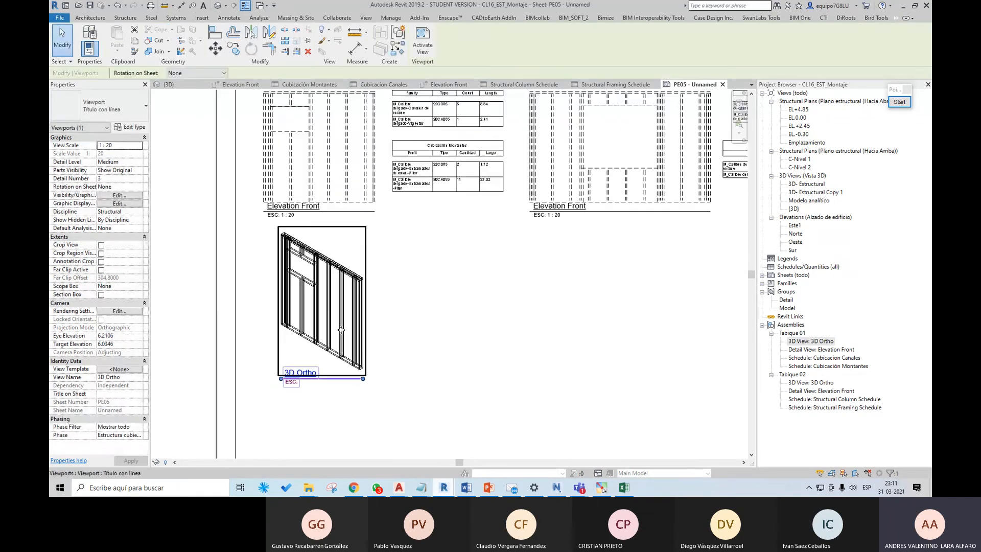
pyautogui.press('Delete')
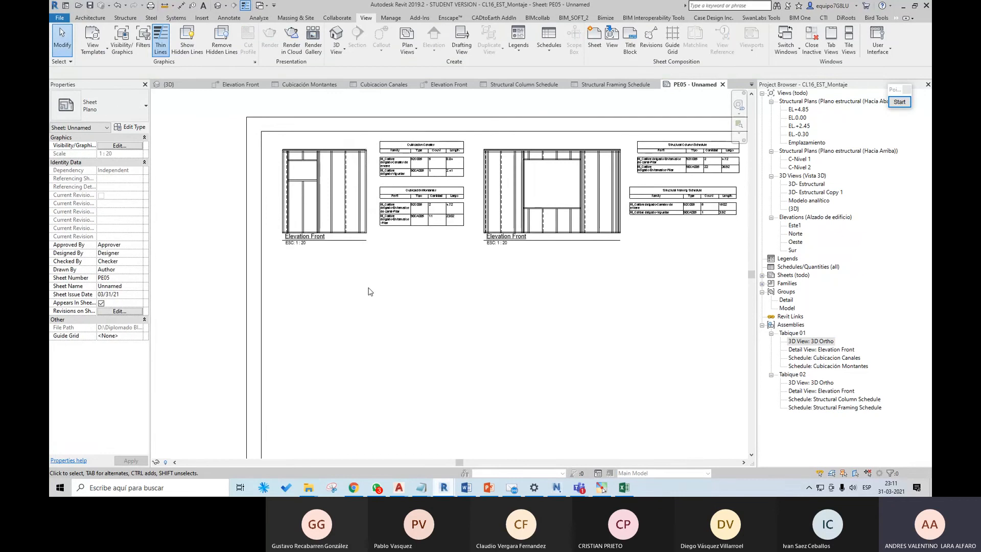
pyautogui.scroll(-2, 369, 290)
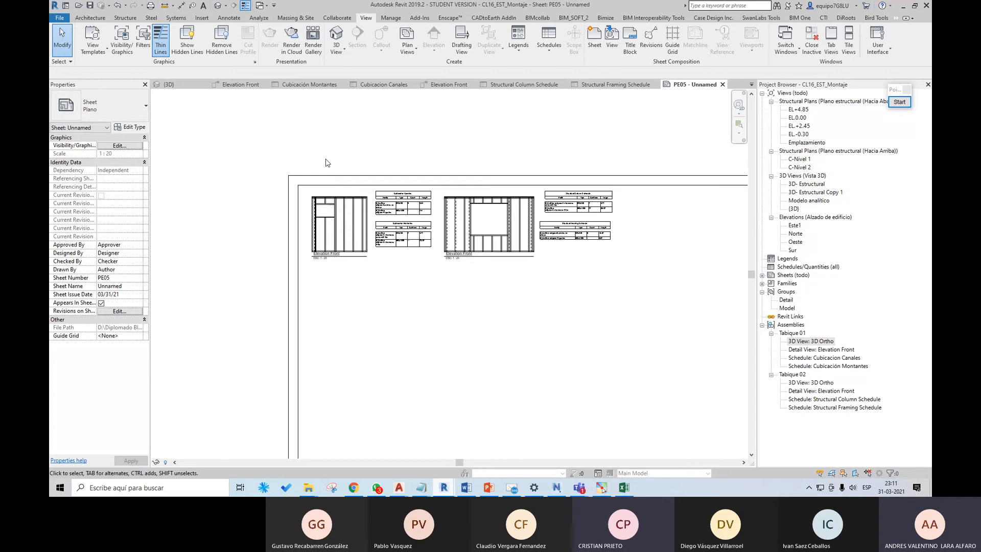
# Step: Switch to the {3D} view and examine the upper-floor wall framing around the window opening
pyautogui.click(190, 87)
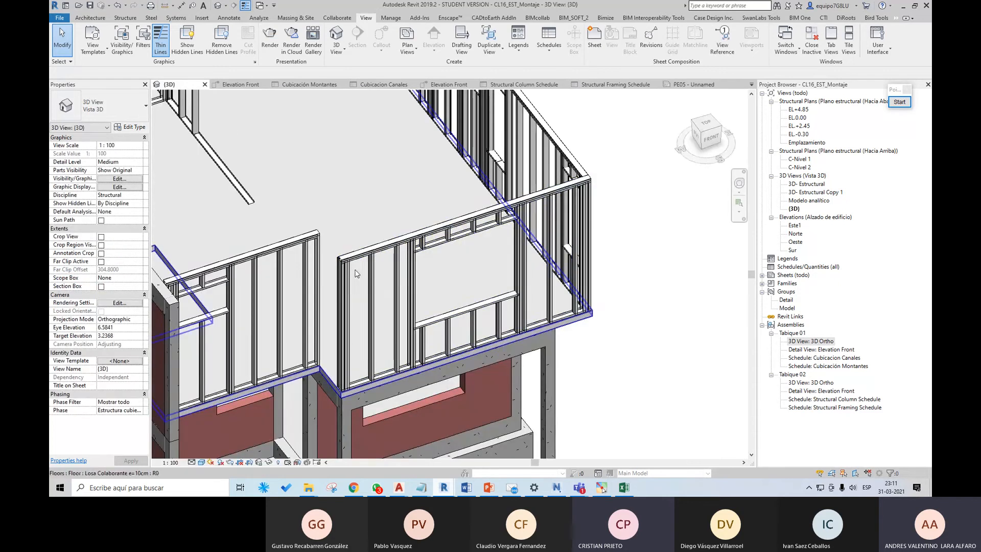
pyautogui.moveTo(379, 246); pyautogui.dragTo(389, 377, button='middle')
pyautogui.moveTo(441, 126); pyautogui.dragTo(531, 279, button='middle')
pyautogui.scroll(3, 243, 197)
pyautogui.scroll(3, 306, 301)
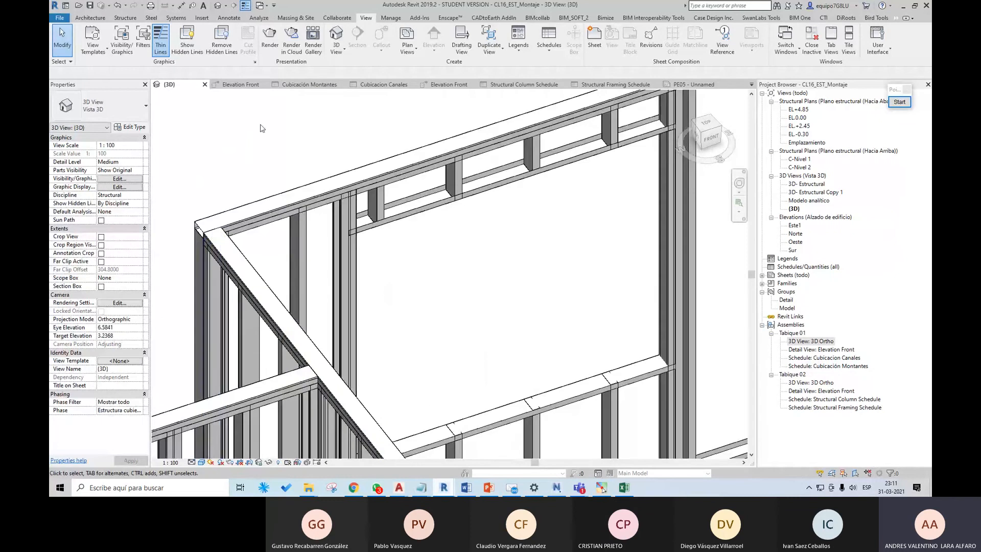
# Step: Start loading a family and browse the US Metric library to the Light Gauge Steel folder within Structural Framing
pyautogui.click(201, 17)
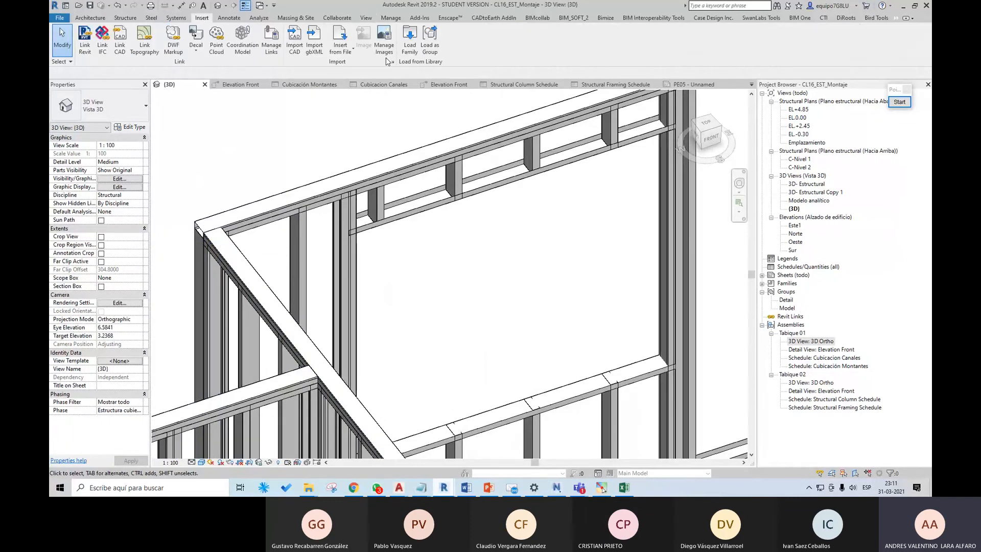
pyautogui.click(403, 52)
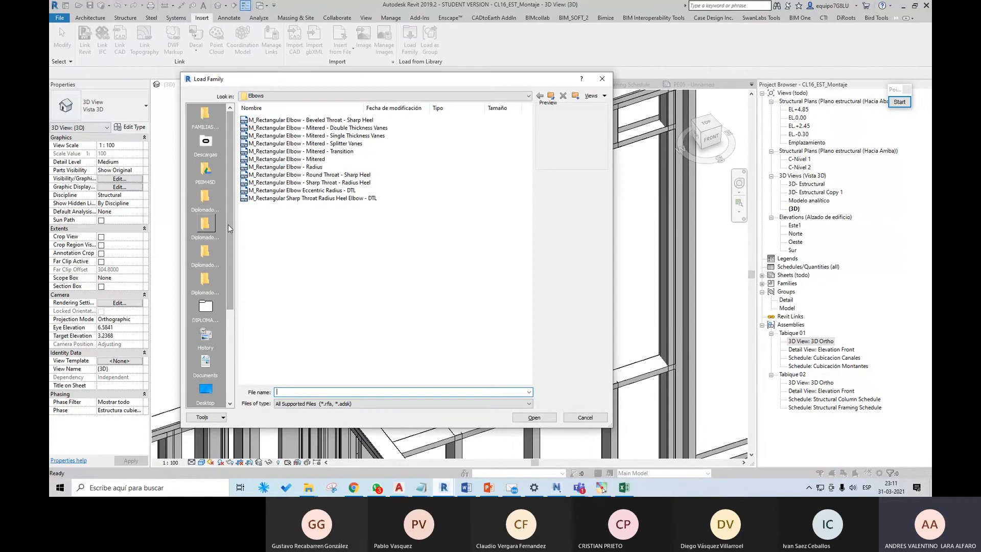
pyautogui.moveTo(228, 224); pyautogui.dragTo(237, 344)
pyautogui.click(205, 364)
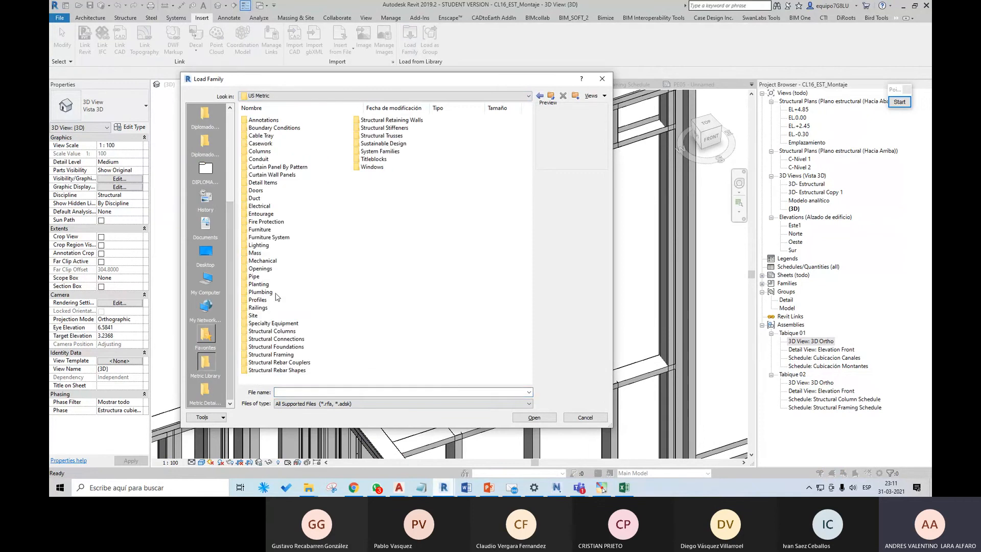
pyautogui.doubleClick(292, 356)
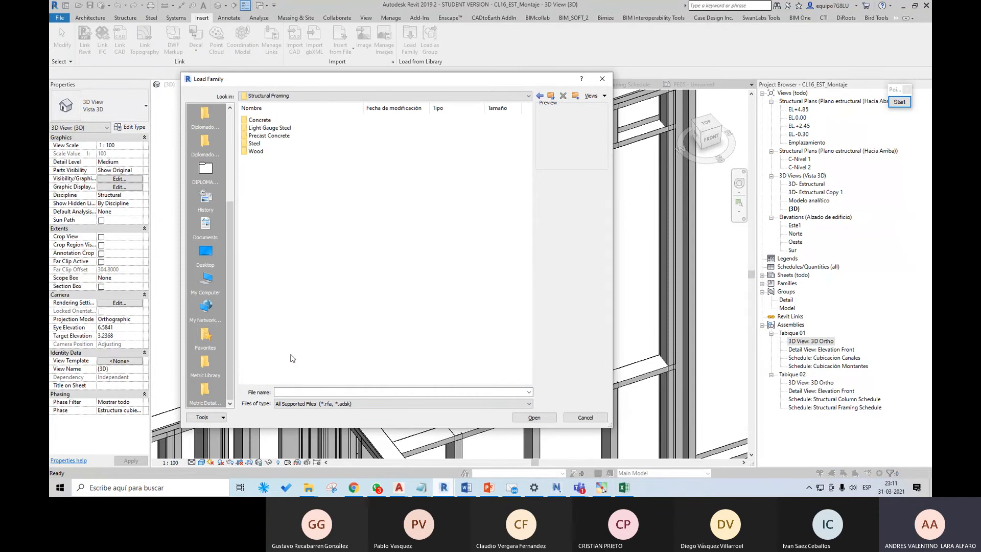
pyautogui.doubleClick(255, 144)
pyautogui.click(550, 96)
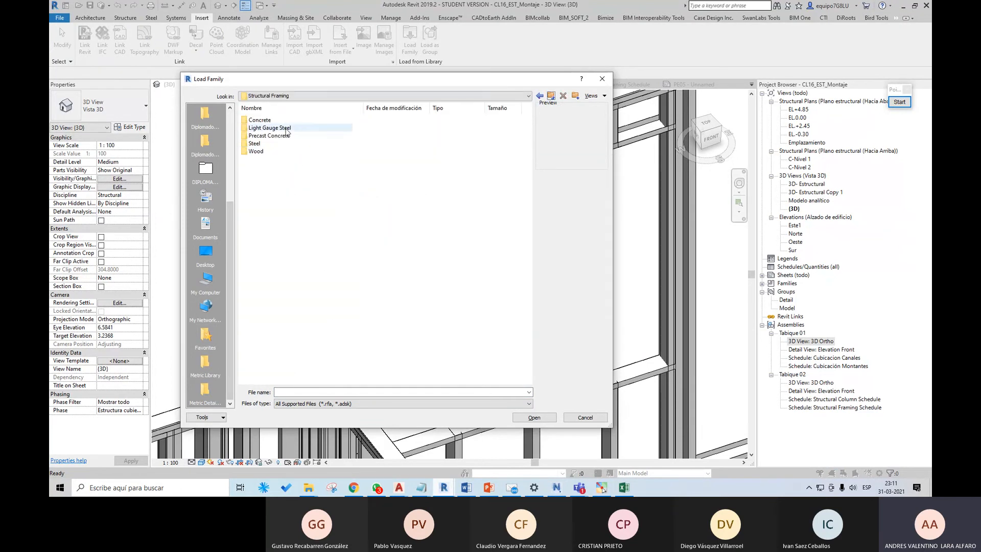
pyautogui.click(276, 129)
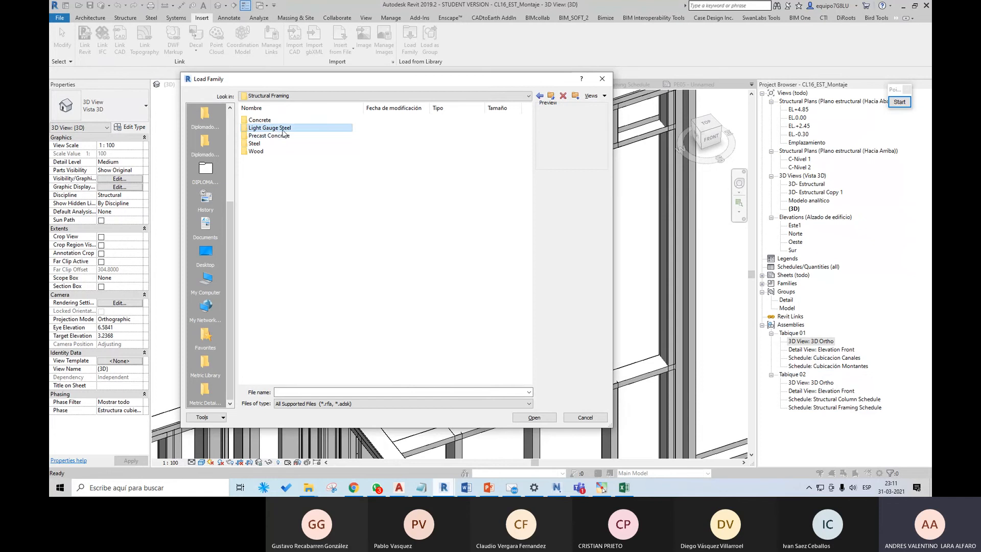
pyautogui.doubleClick(284, 130)
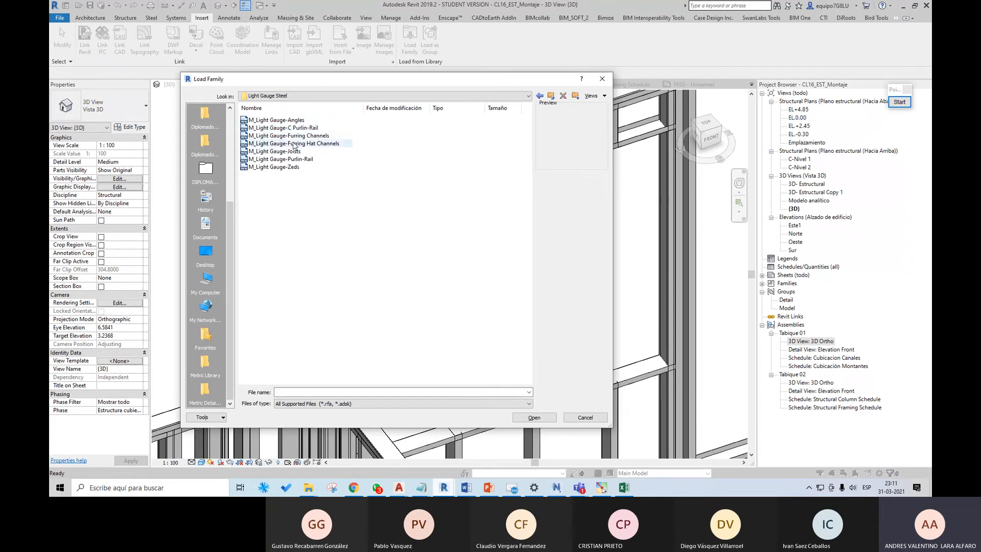
# Step: Preview the light gauge furring channel, hat channel, joist, zed and purlin-rail families, and leave without loading any
pyautogui.click(300, 143)
pyautogui.click(300, 136)
pyautogui.click(301, 143)
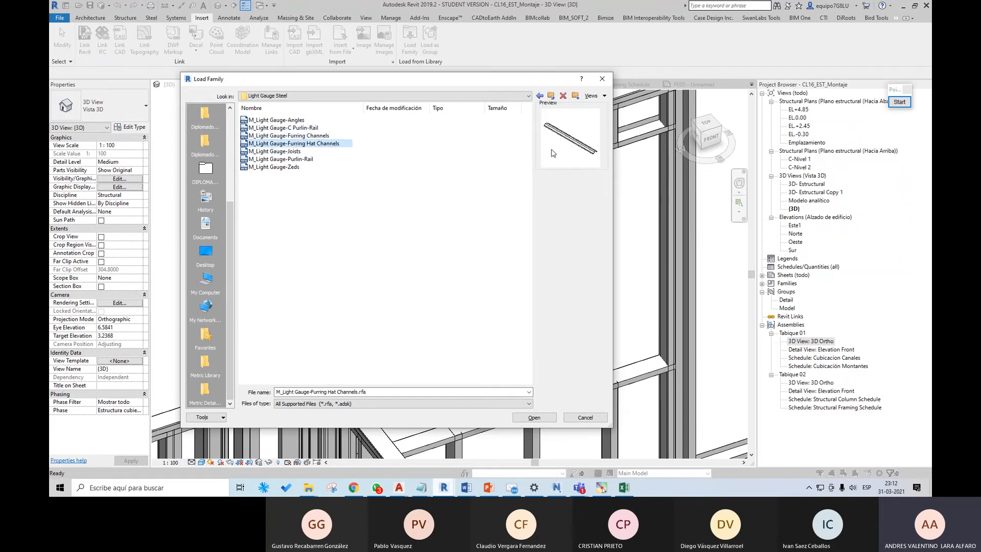
pyautogui.click(303, 151)
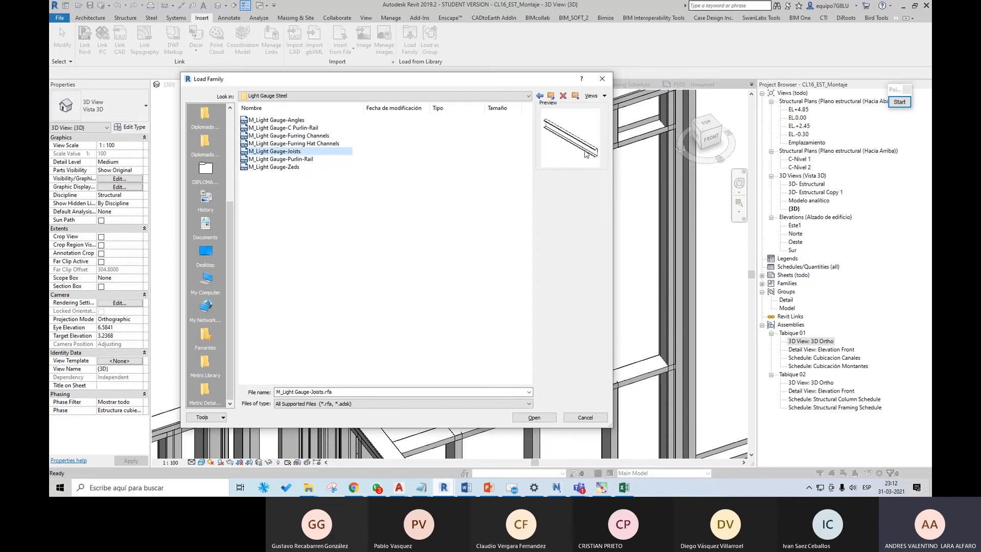
pyautogui.click(307, 159)
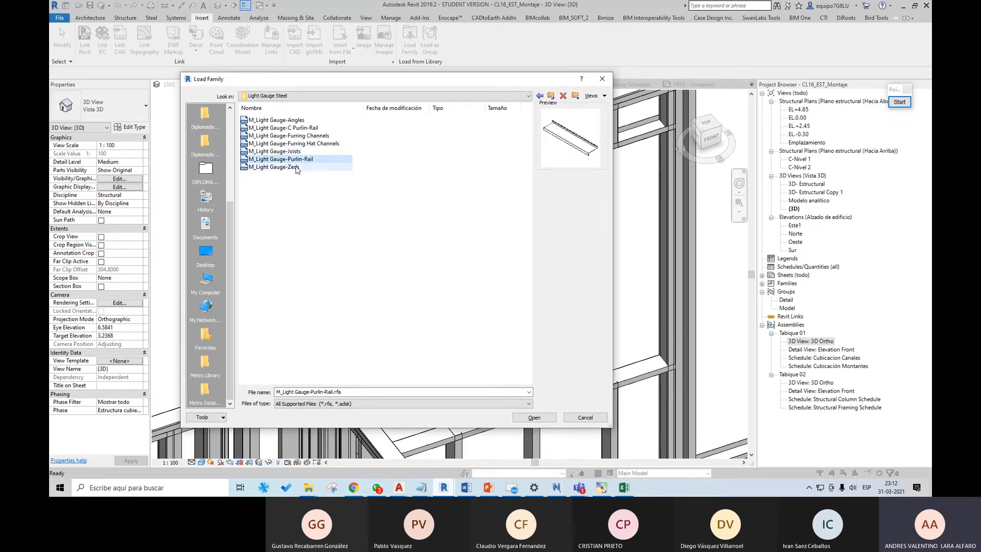
pyautogui.click(304, 127)
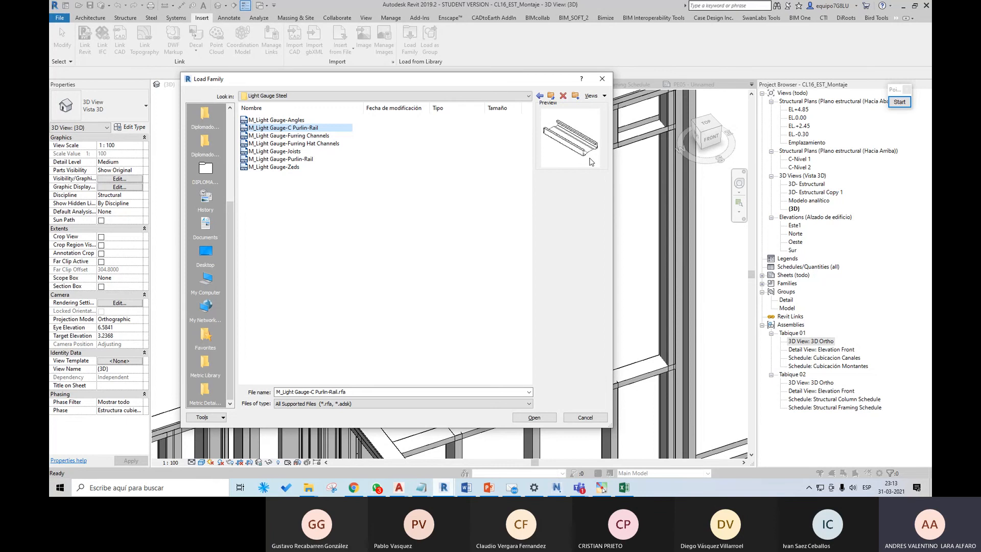
pyautogui.click(585, 418)
# Step: Inspect the properties of the horizontal framing channels above and below the window opening
pyautogui.scroll(-3, 468, 311)
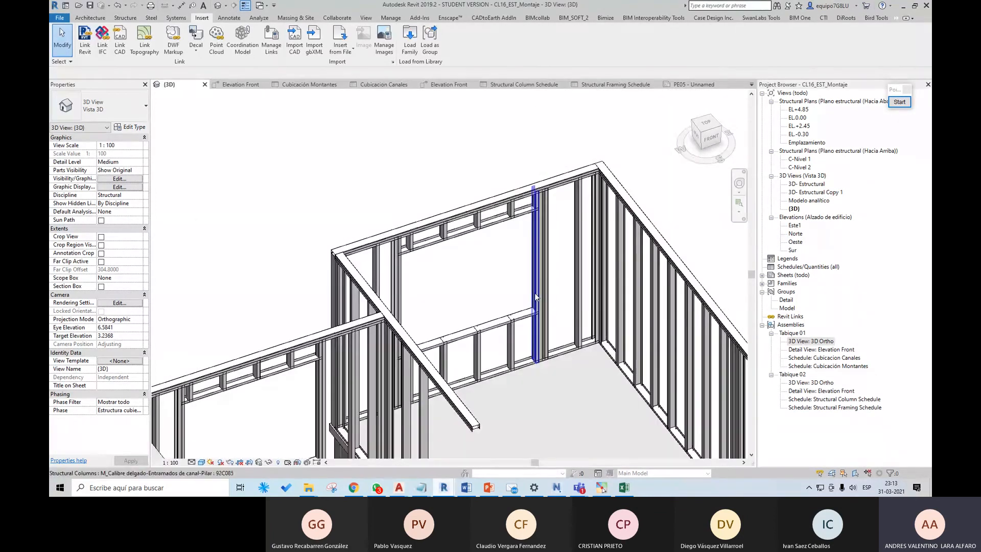
pyautogui.moveTo(534, 293); pyautogui.dragTo(479, 267, button='middle')
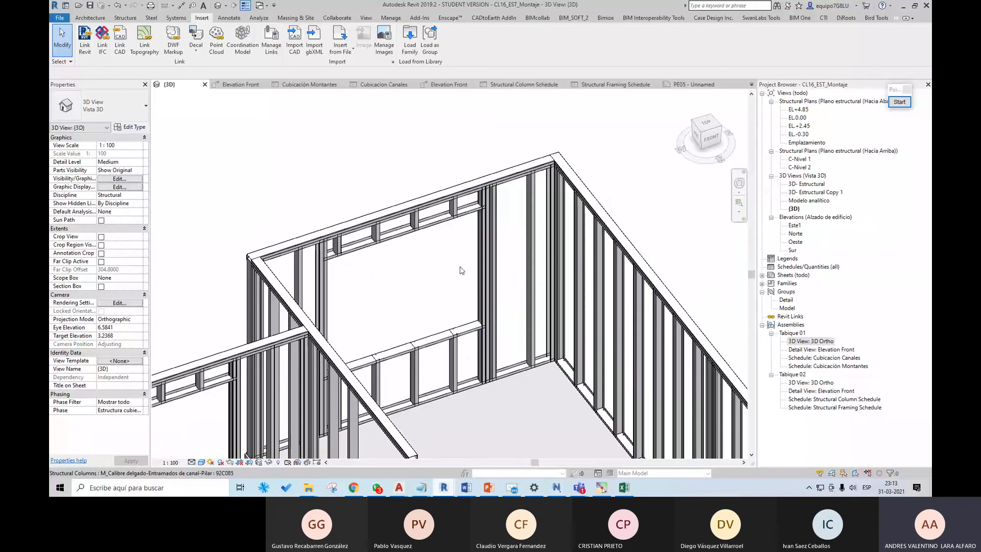
pyautogui.scroll(3, 460, 256)
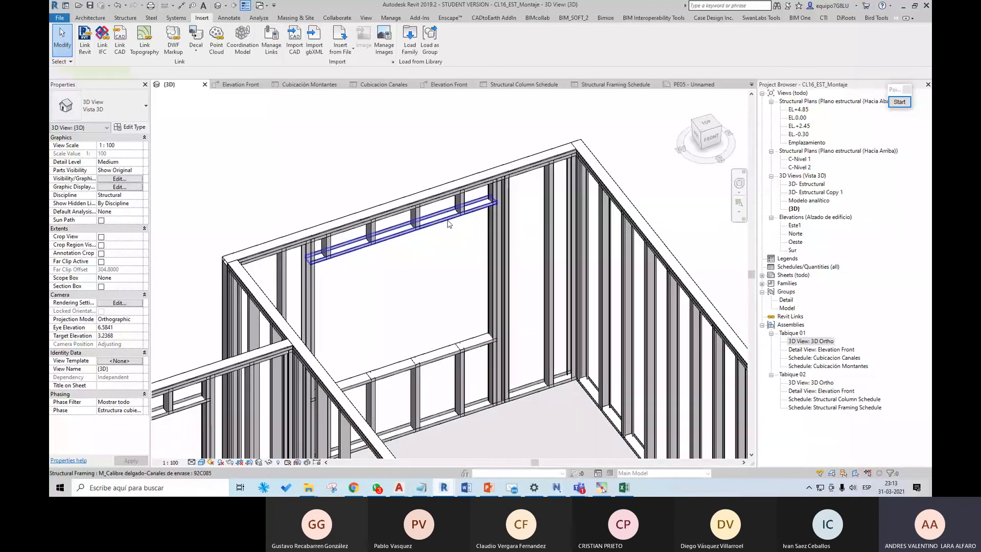
pyautogui.click(446, 221)
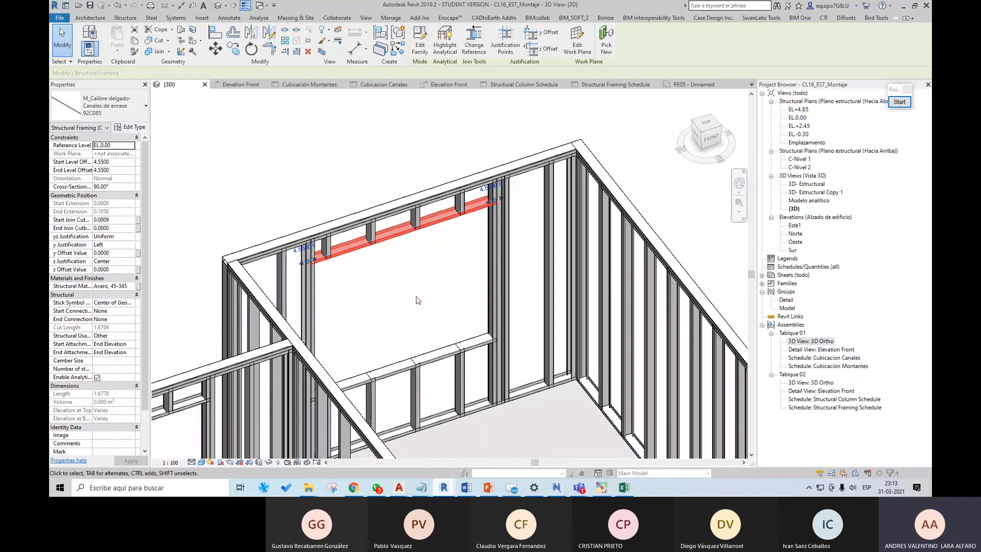
pyautogui.moveTo(416, 296); pyautogui.dragTo(427, 250, button='middle')
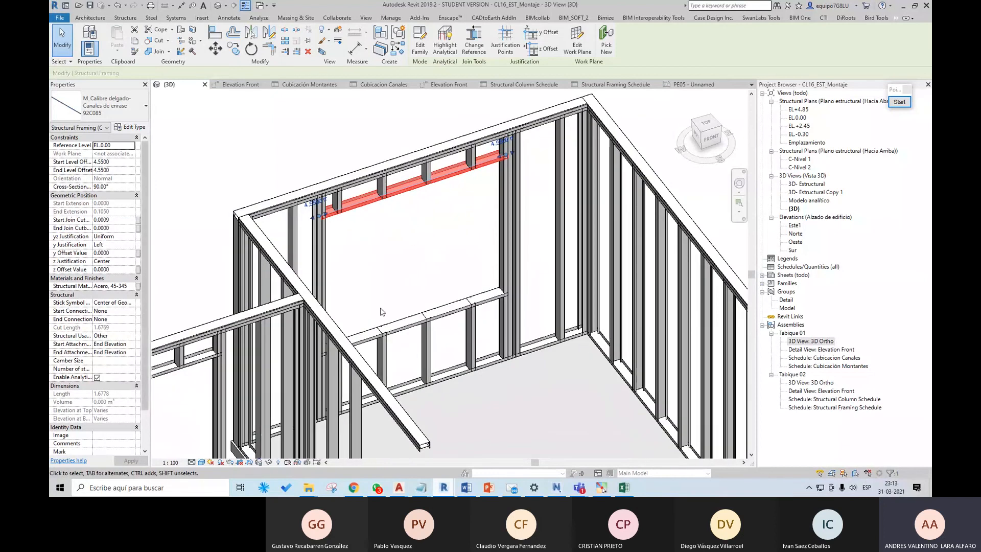
pyautogui.click(410, 322)
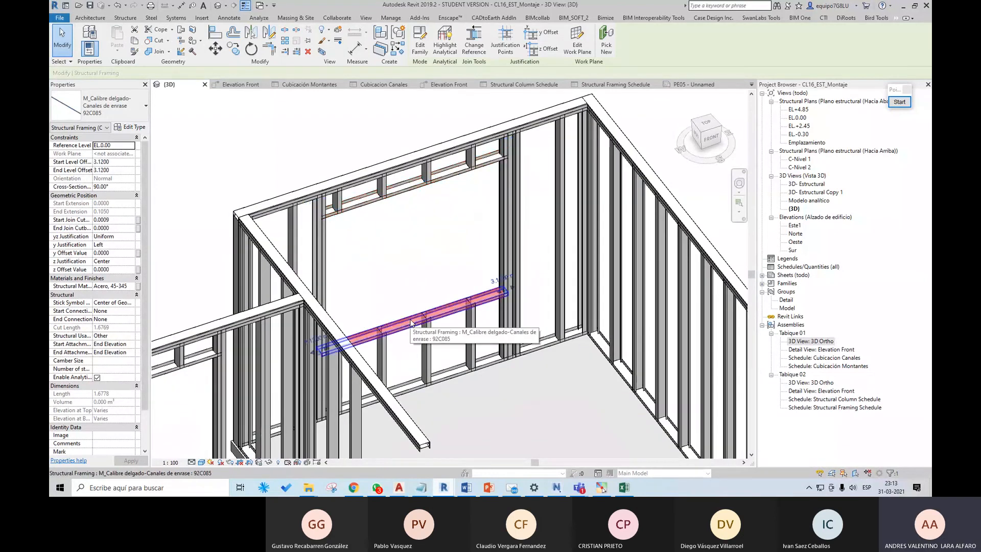
pyautogui.moveTo(411, 320); pyautogui.dragTo(399, 318, button='middle')
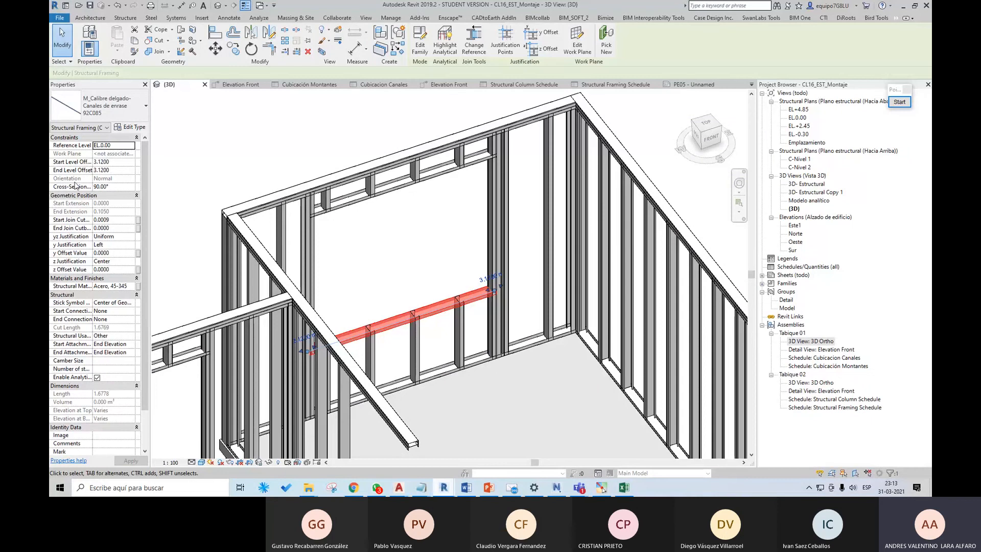
pyautogui.moveTo(488, 225); pyautogui.dragTo(438, 237, button='middle')
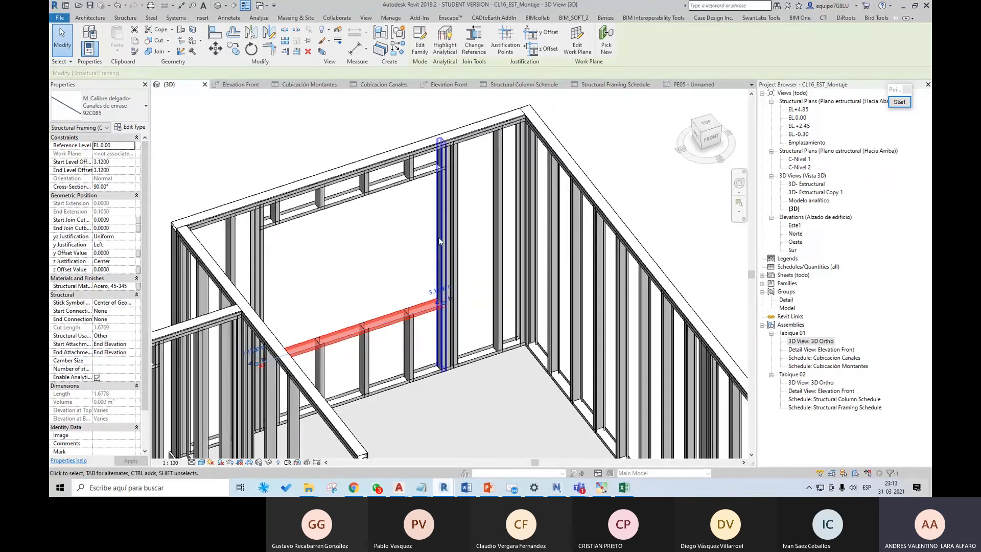
# Step: Inspect the vertical channel and adjoining stud at the side of the window opening, and clear the selection
pyautogui.click(440, 237)
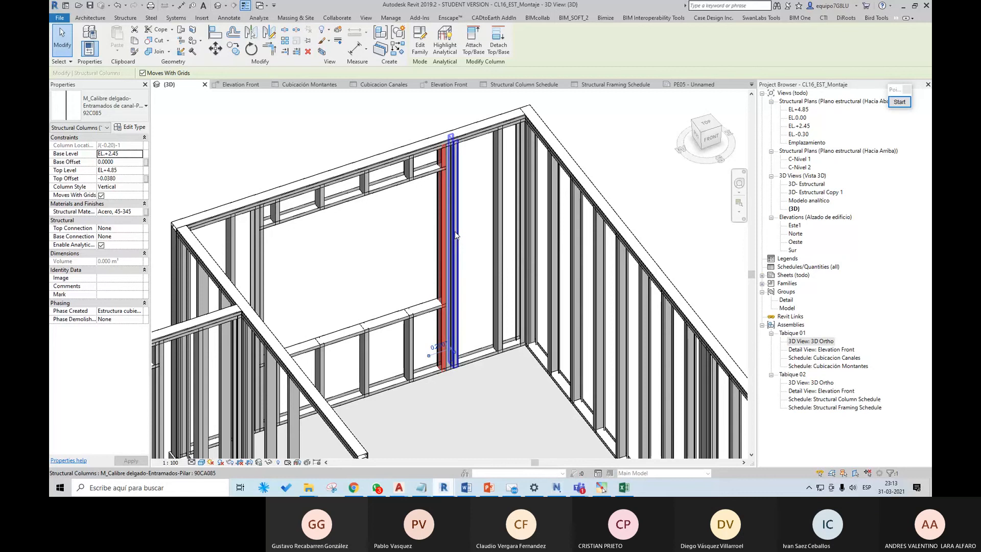
pyautogui.click(455, 232)
pyautogui.click(477, 243)
# Step: Examine the upper-floor partition framing and the supporting structure of the whole building from several sides
pyautogui.scroll(-4, 501, 250)
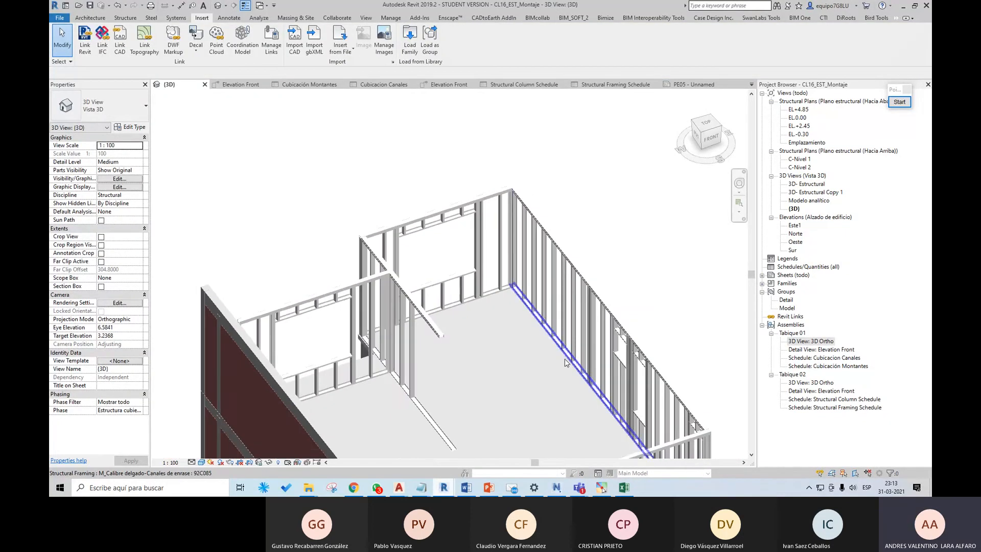
pyautogui.moveTo(593, 372); pyautogui.dragTo(450, 269, button='middle')
pyautogui.scroll(-5, 450, 270)
pyautogui.keyDown('shift'); pyautogui.moveTo(565, 324); pyautogui.dragTo(516, 351, button='middle'); pyautogui.keyUp('shift')
pyautogui.scroll(6, 450, 331)
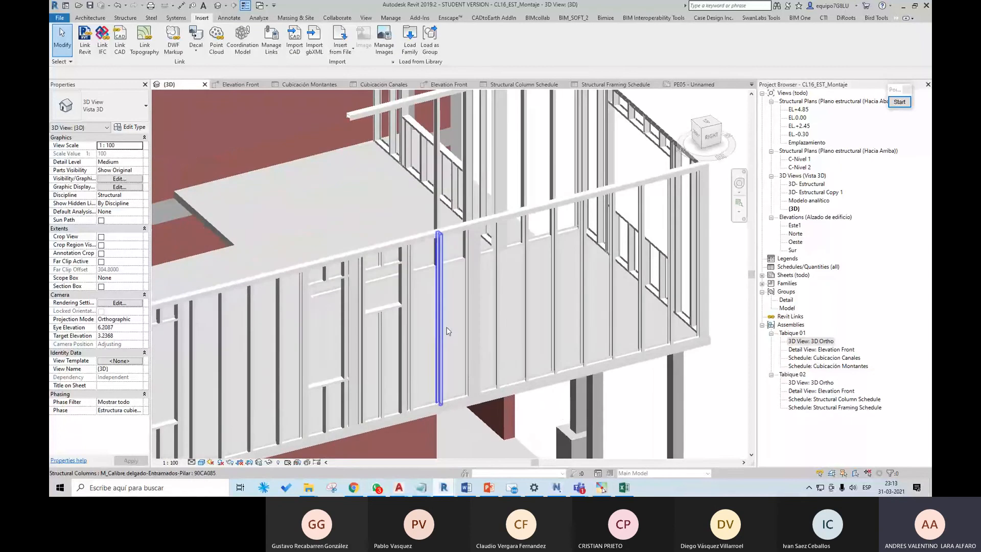
pyautogui.scroll(-5, 450, 331)
pyautogui.moveTo(449, 331)
pyautogui.keyDown('shift'); pyautogui.mouseDown(button='middle')
pyautogui.moveTo(424, 319)
pyautogui.moveTo(432, 327)
pyautogui.mouseUp(button='middle'); pyautogui.keyUp('shift')
pyautogui.scroll(6, 405, 313)
pyautogui.scroll(-2, 433, 326)
pyautogui.moveTo(488, 297); pyautogui.dragTo(492, 331, button='middle')
pyautogui.moveTo(576, 356); pyautogui.dragTo(508, 257, button='middle')
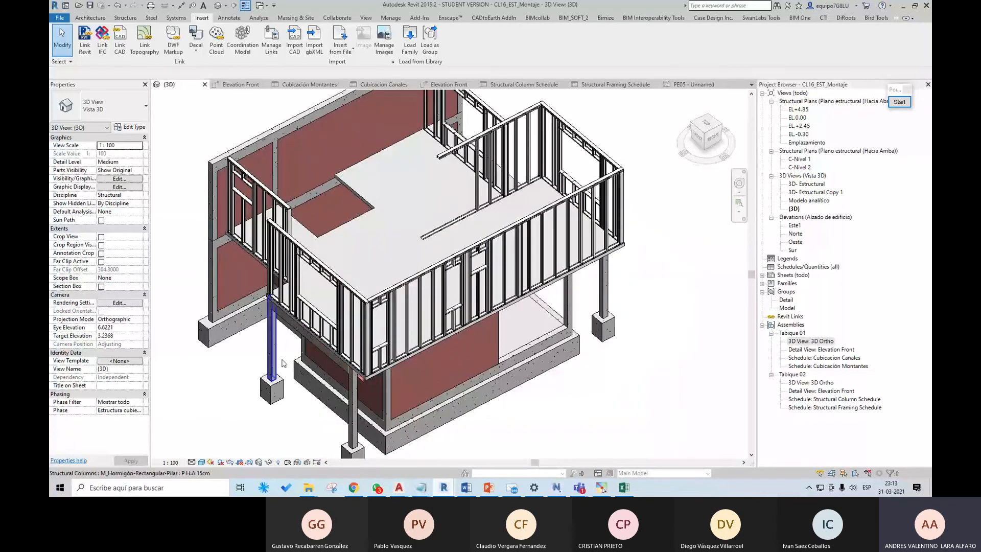